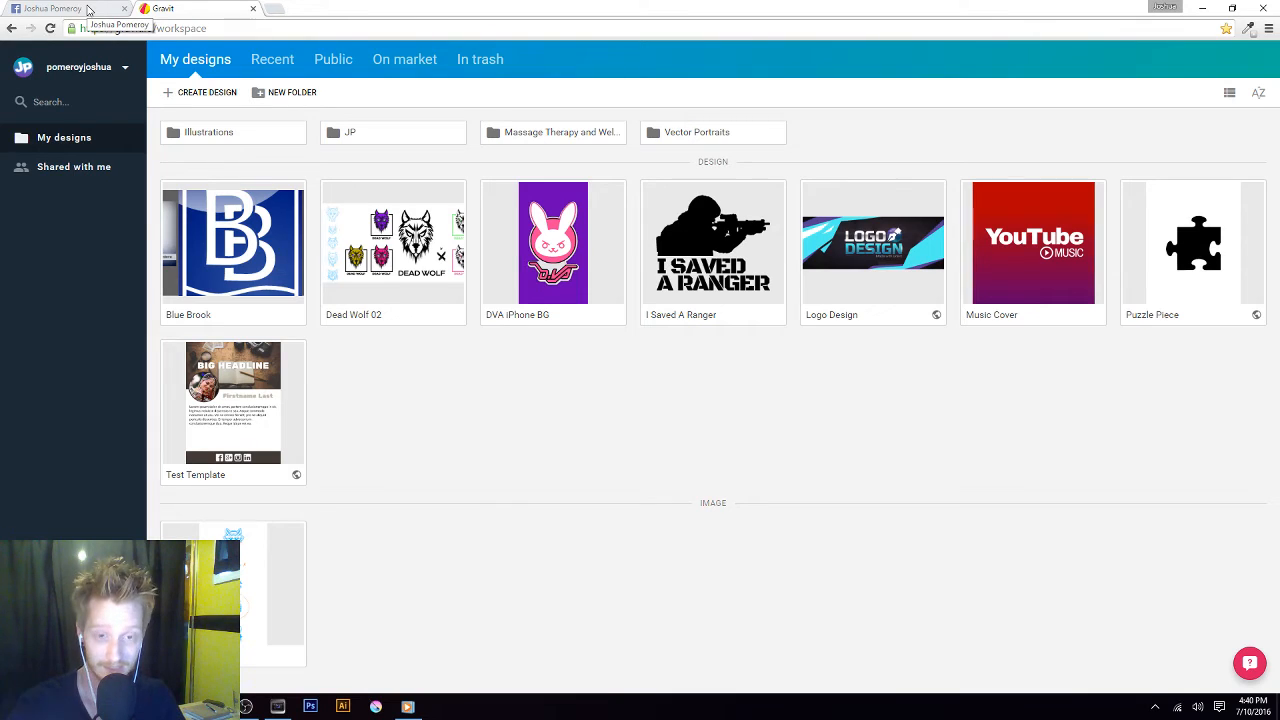
# Start creating a new design from the Gravit My designs workspace
pyautogui.click(88, 9)
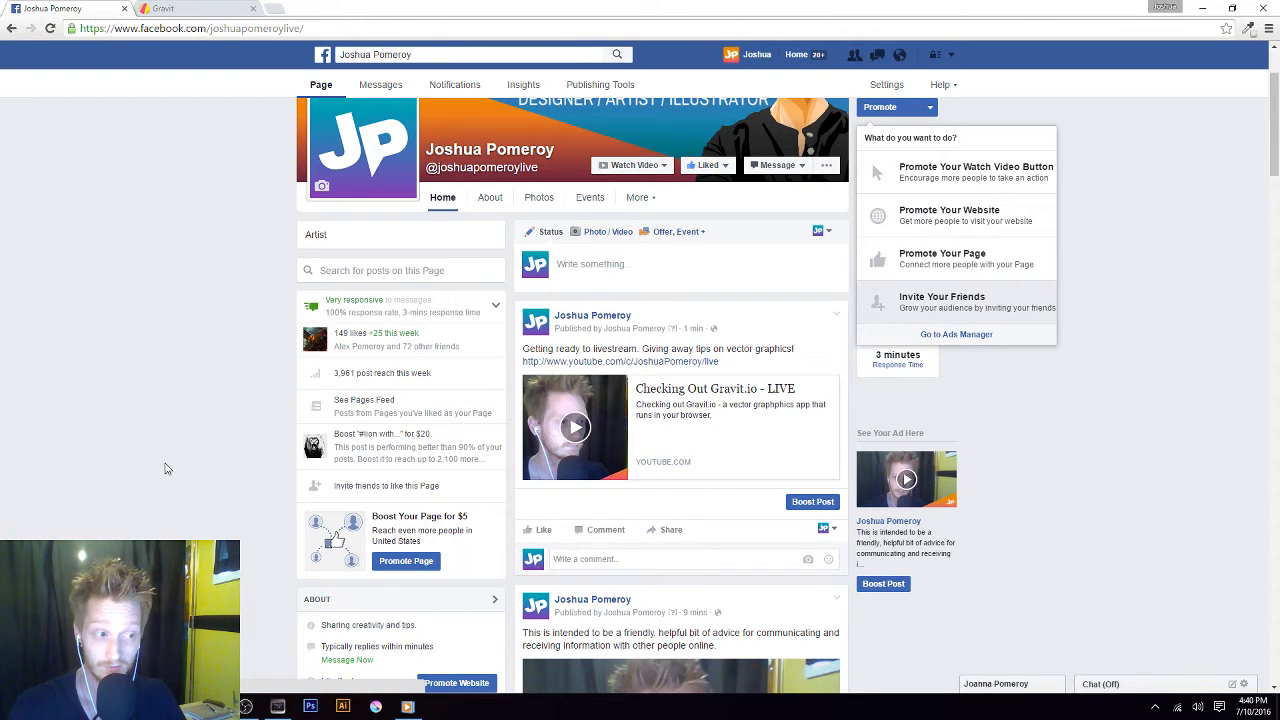
pyautogui.click(200, 12)
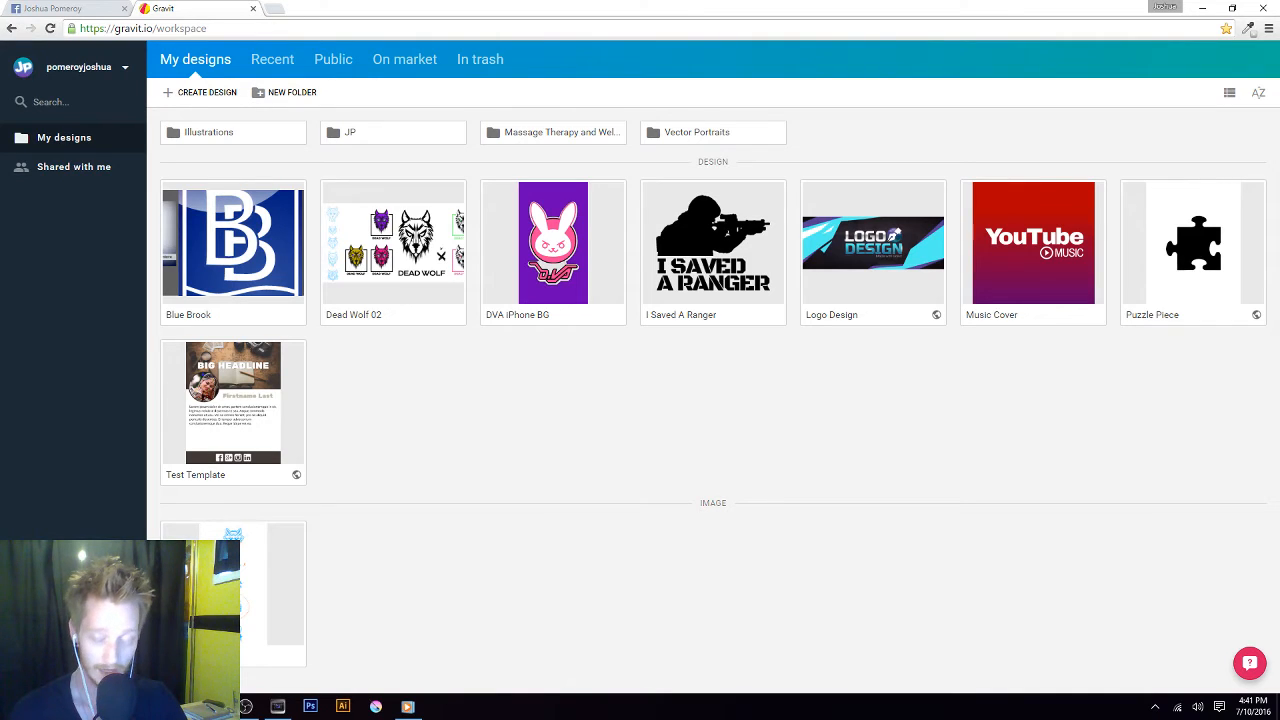
pyautogui.click(209, 98)
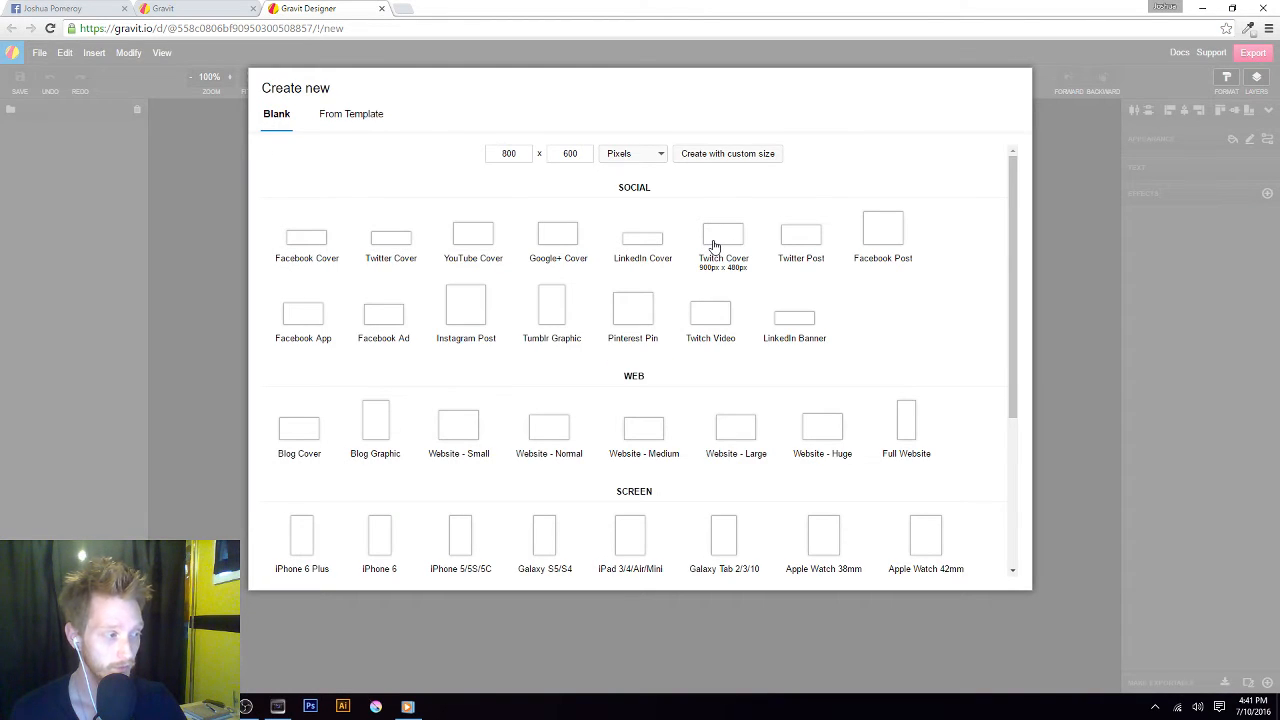
# Check the application sound levels in the system Volume Mixer and close it
pyautogui.click(1196, 705)
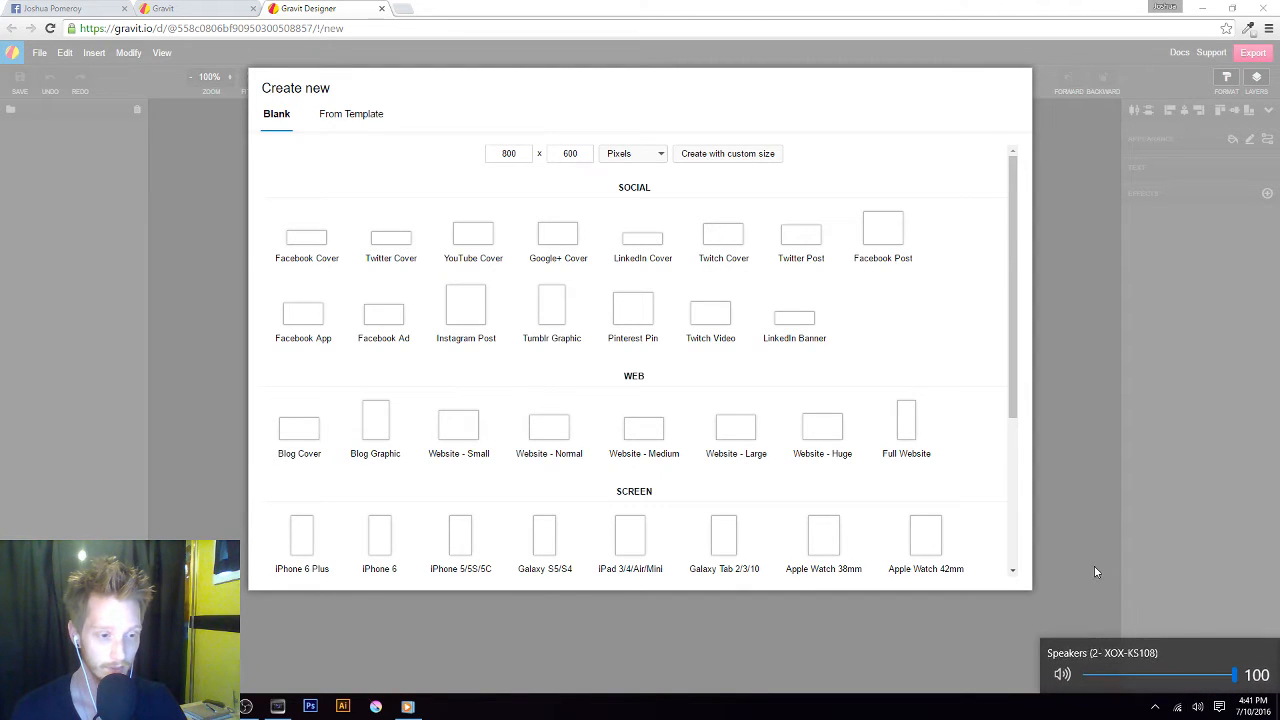
pyautogui.rightClick(1199, 710)
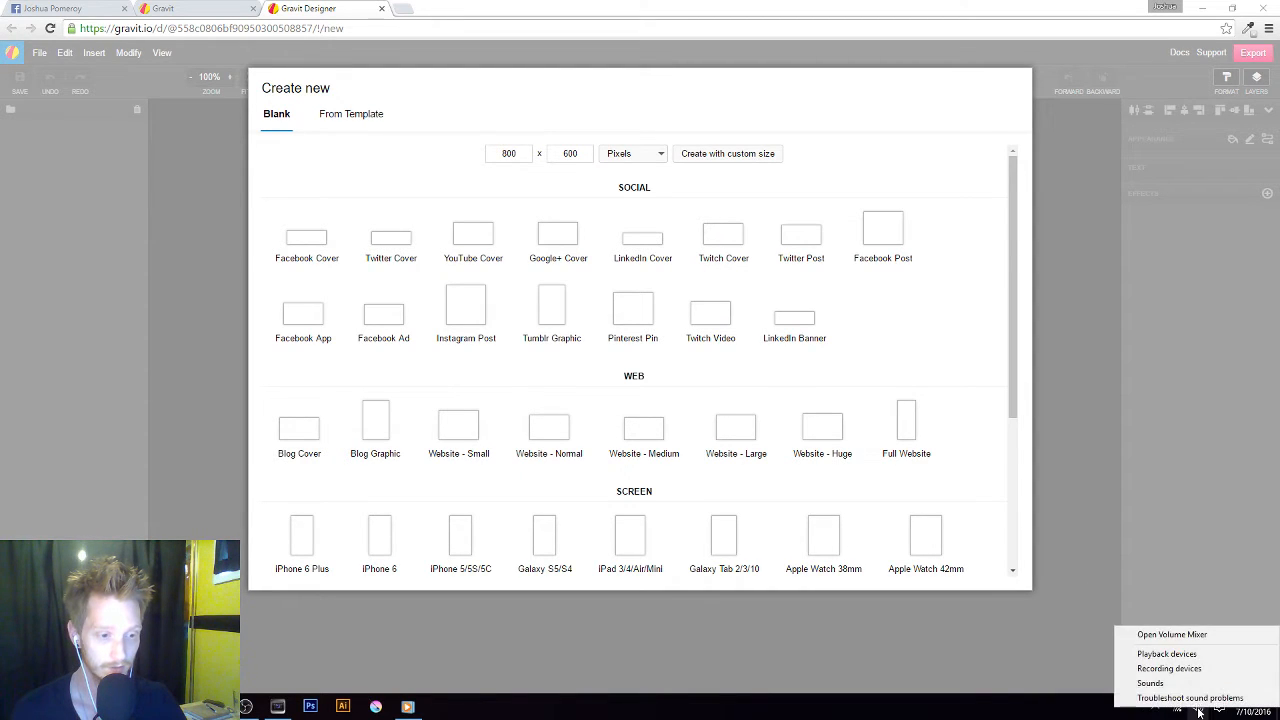
pyautogui.click(1230, 637)
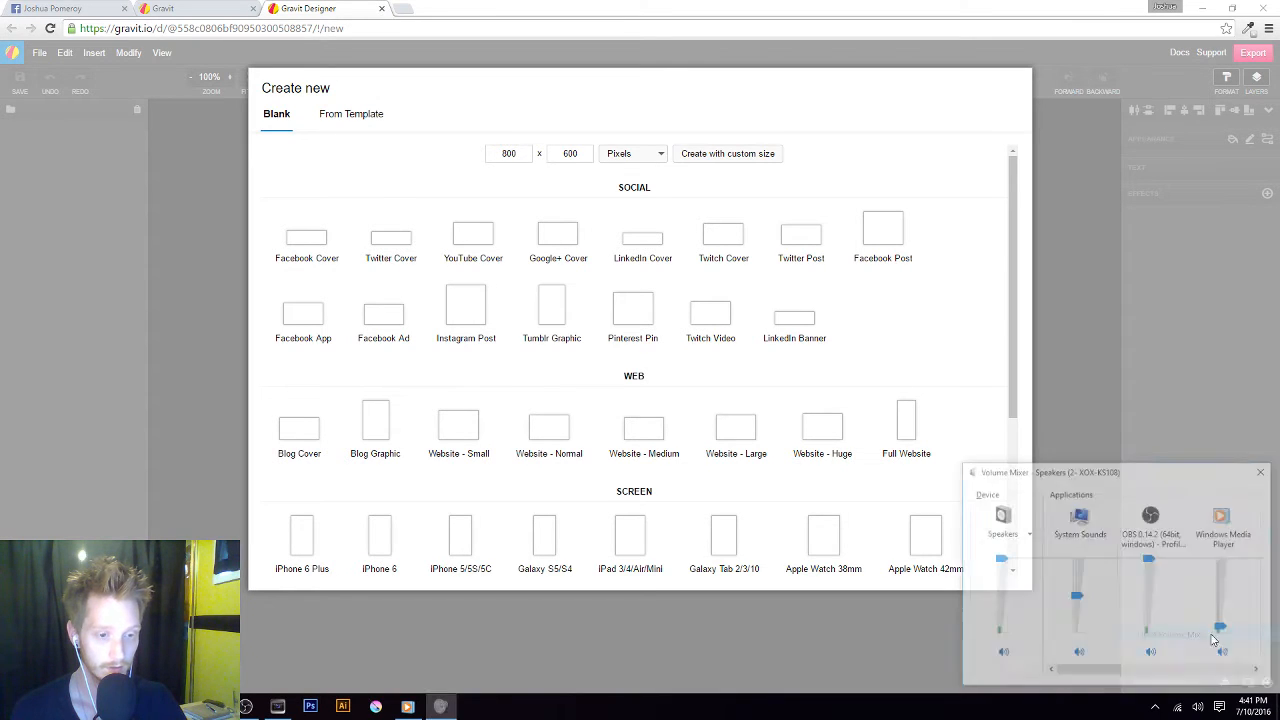
pyautogui.click(1264, 470)
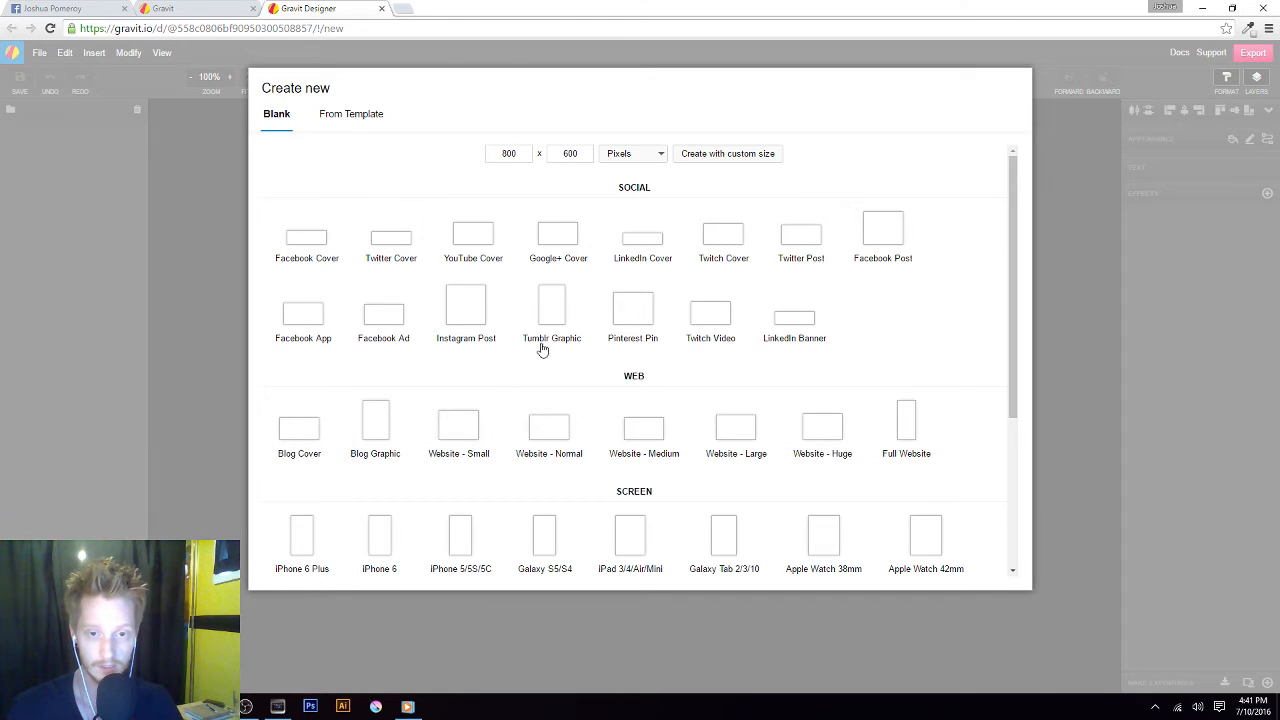
# Create a blank design from the Facebook Cover preset and switch the browser to full screen
pyautogui.scroll(-3, 550, 337)
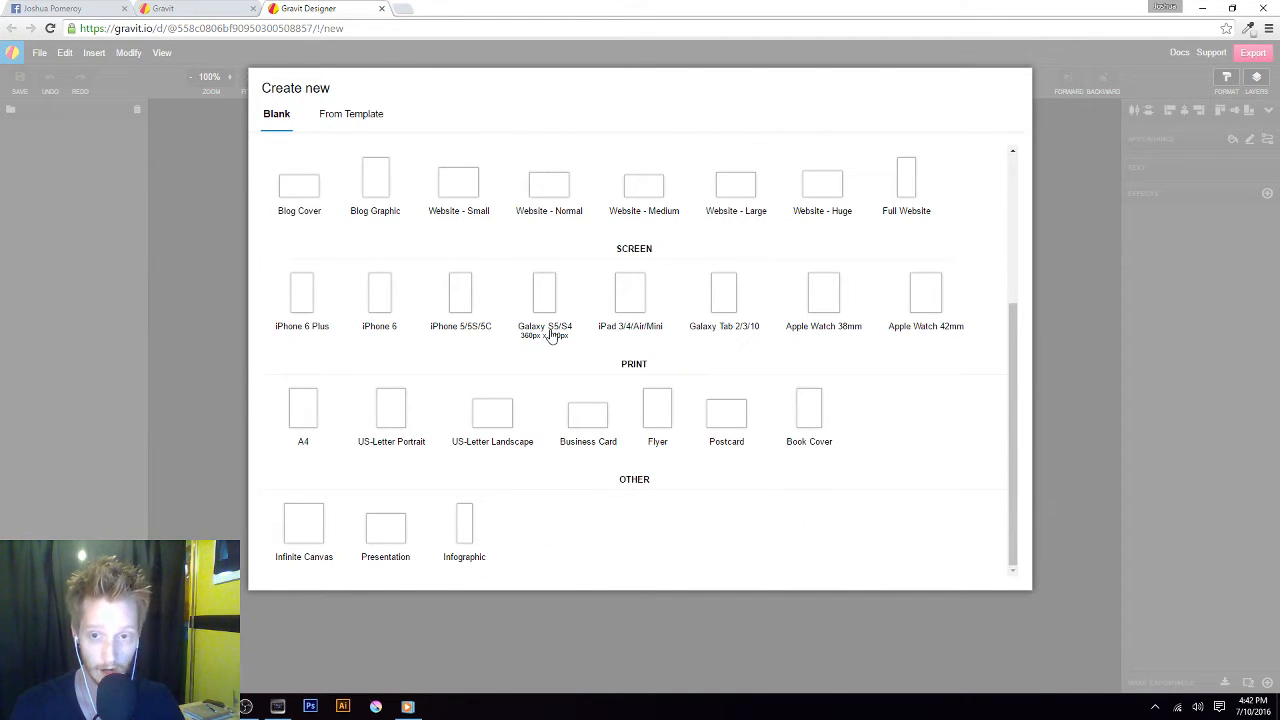
pyautogui.scroll(3, 550, 337)
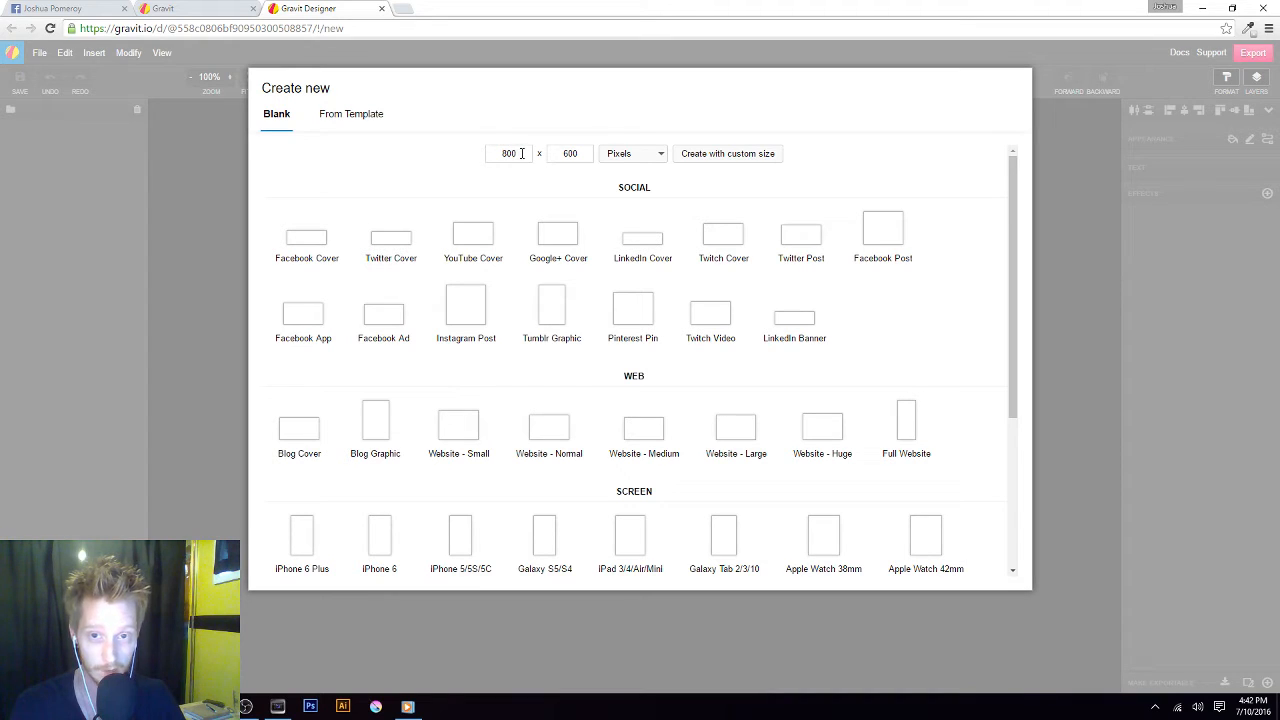
pyautogui.click(661, 155)
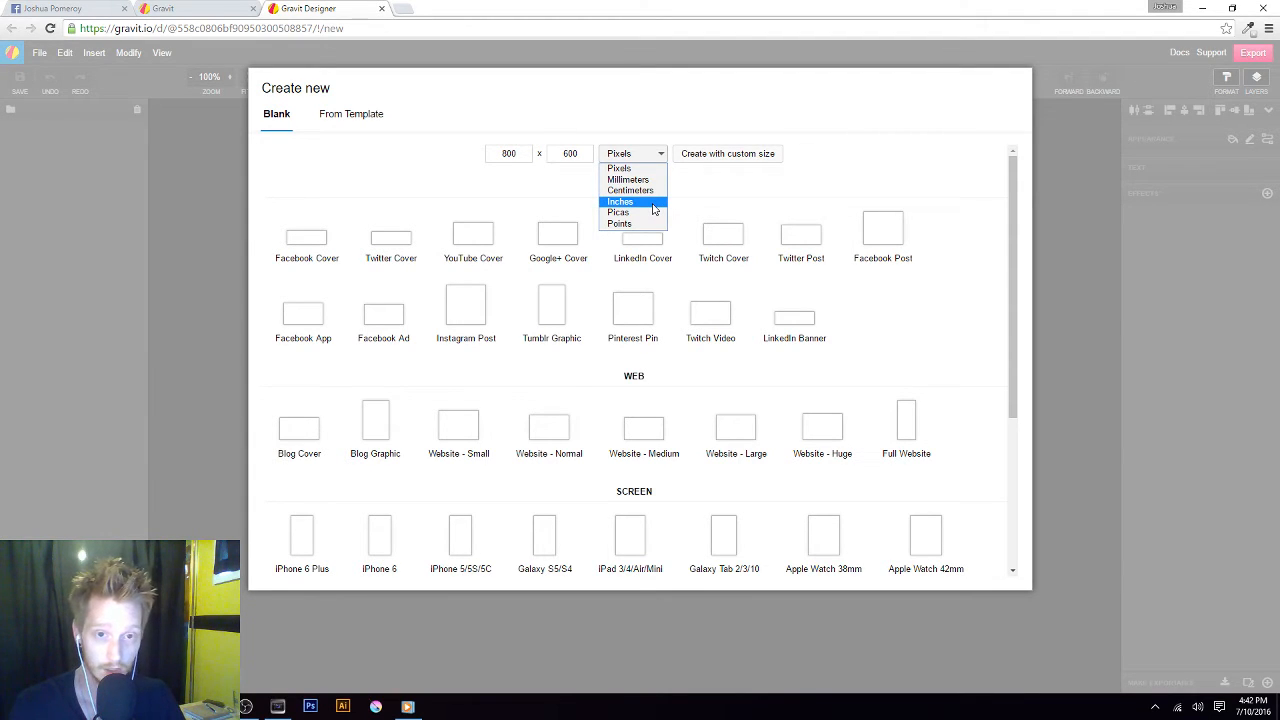
pyautogui.click(345, 184)
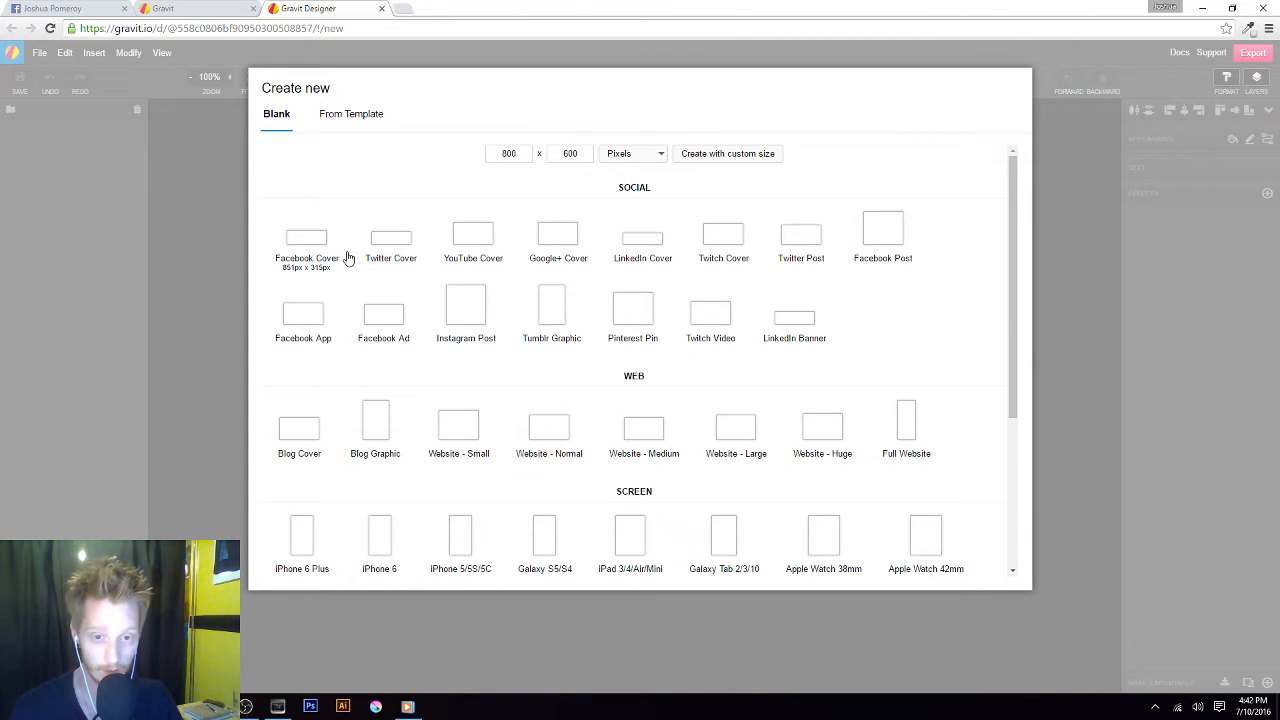
pyautogui.scroll(-1, 348, 258)
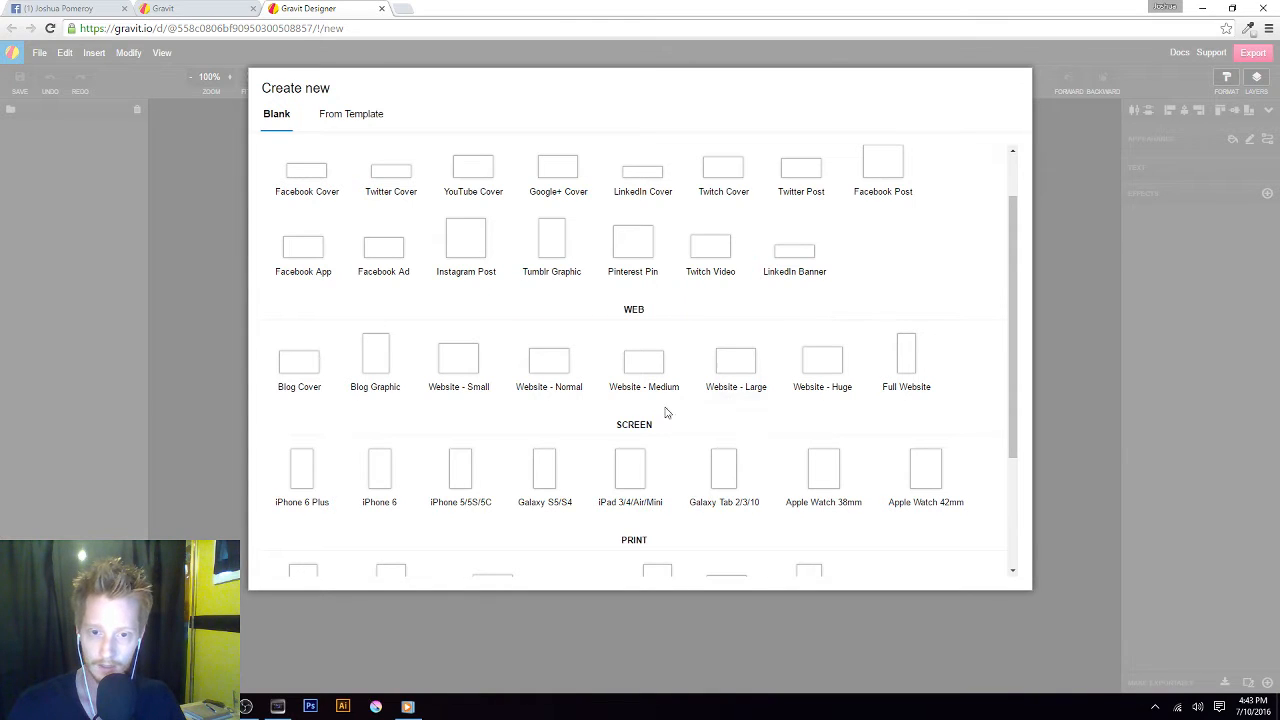
pyautogui.scroll(-3, 631, 480)
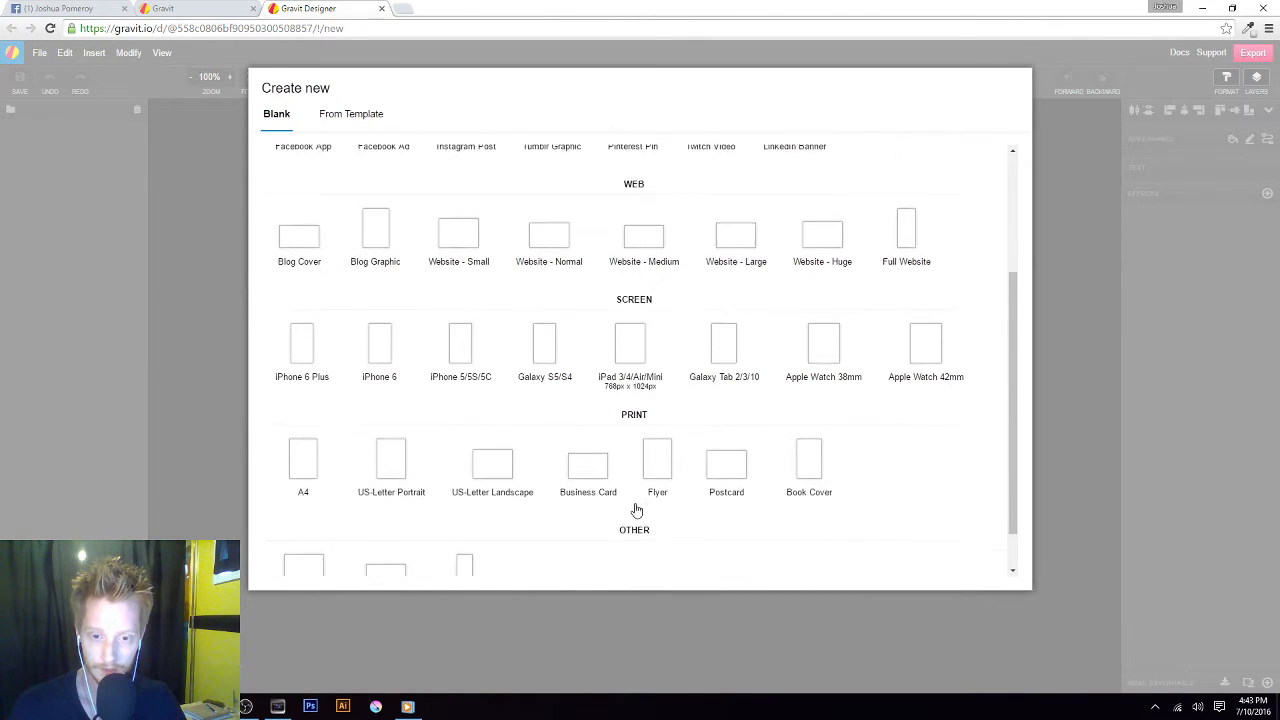
pyautogui.scroll(3, 679, 528)
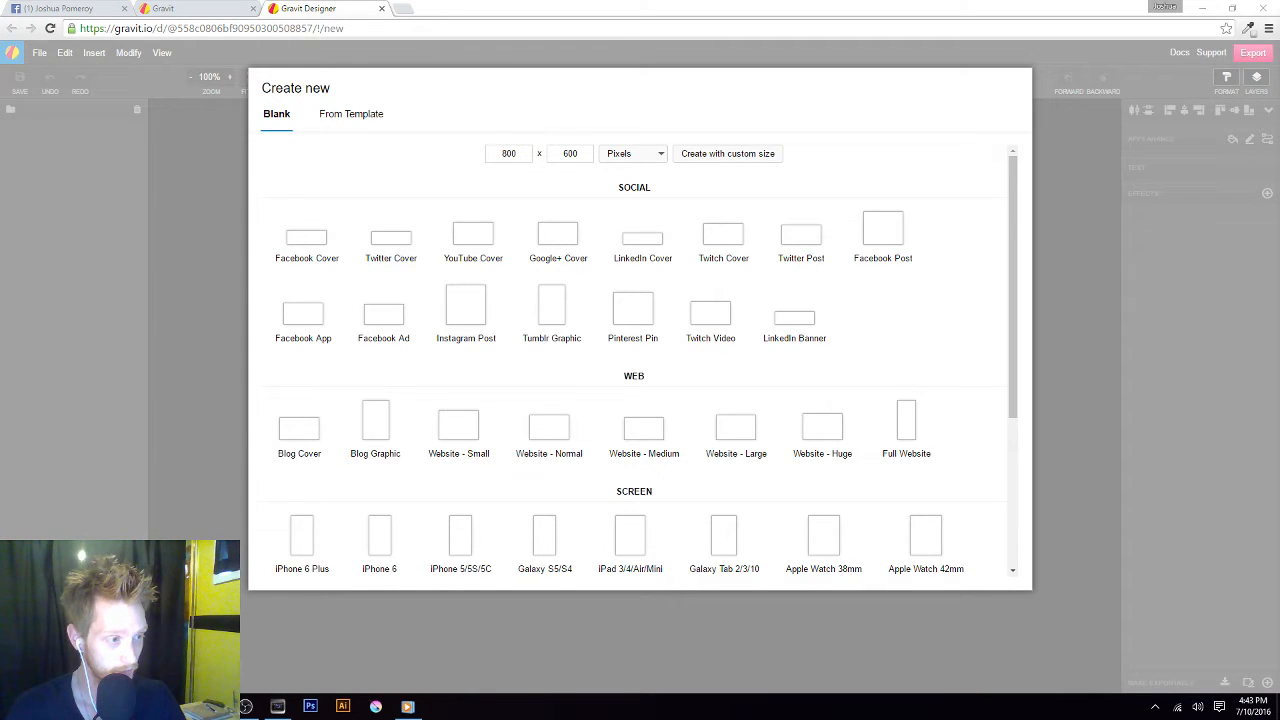
pyautogui.click(302, 252)
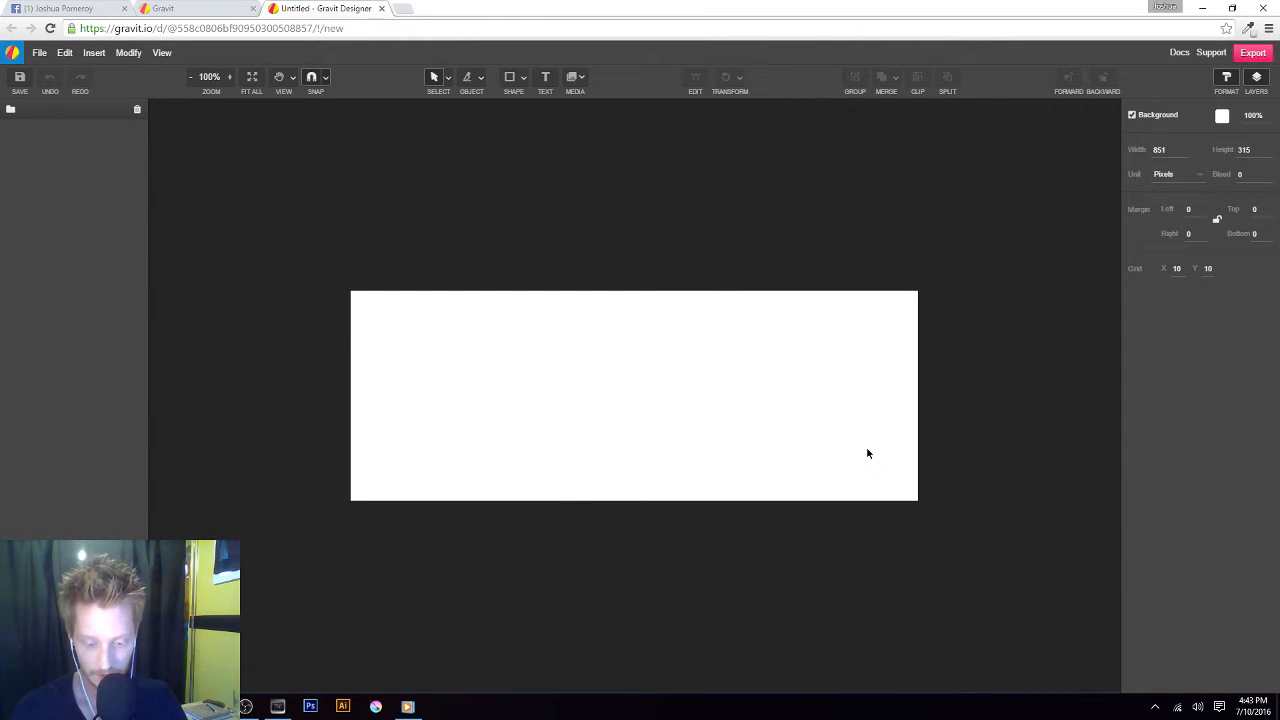
pyautogui.press('F11')
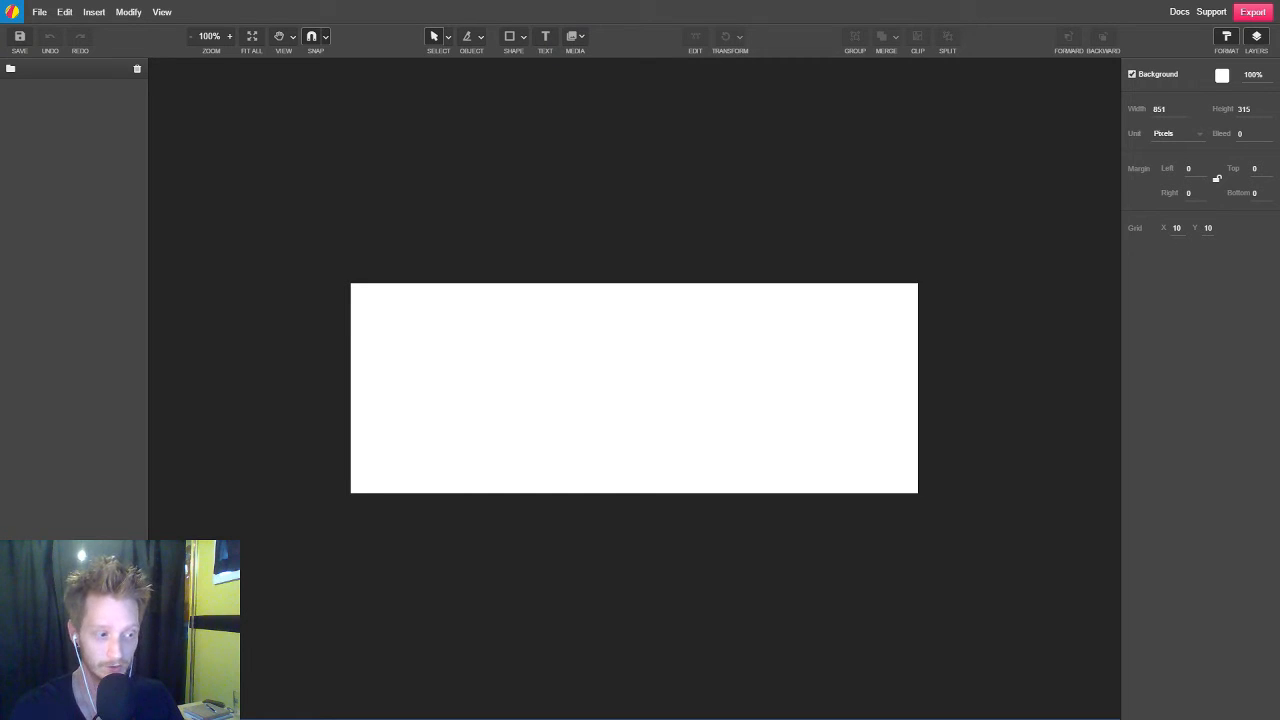
# Switch the interface skin to Light and back to Dark
pyautogui.click(162, 12)
pyautogui.moveTo(197, 130)
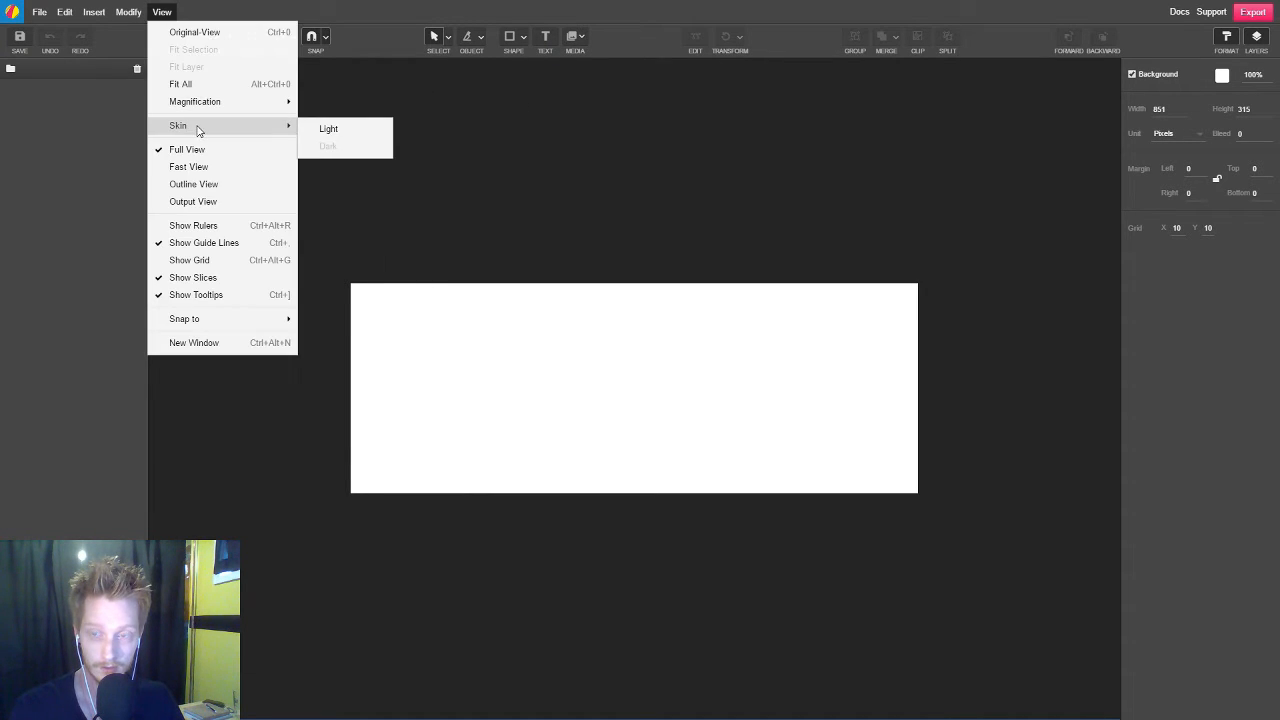
pyautogui.click(380, 130)
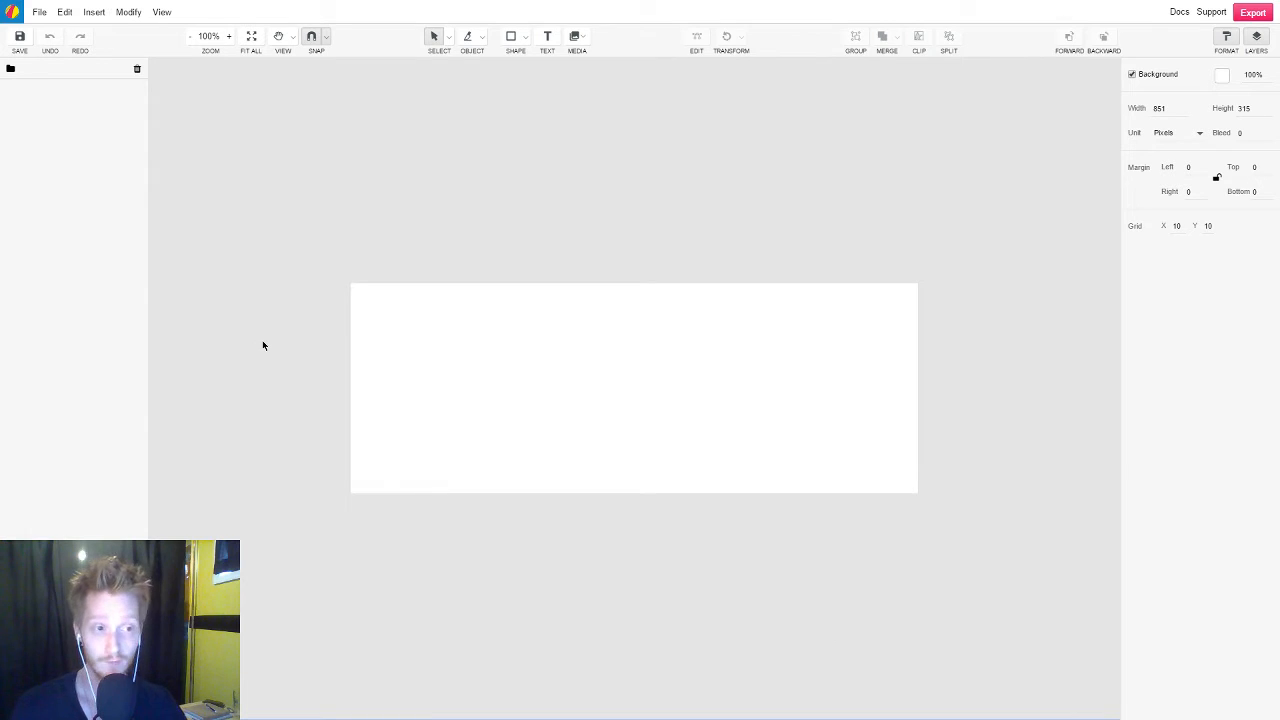
pyautogui.click(161, 12)
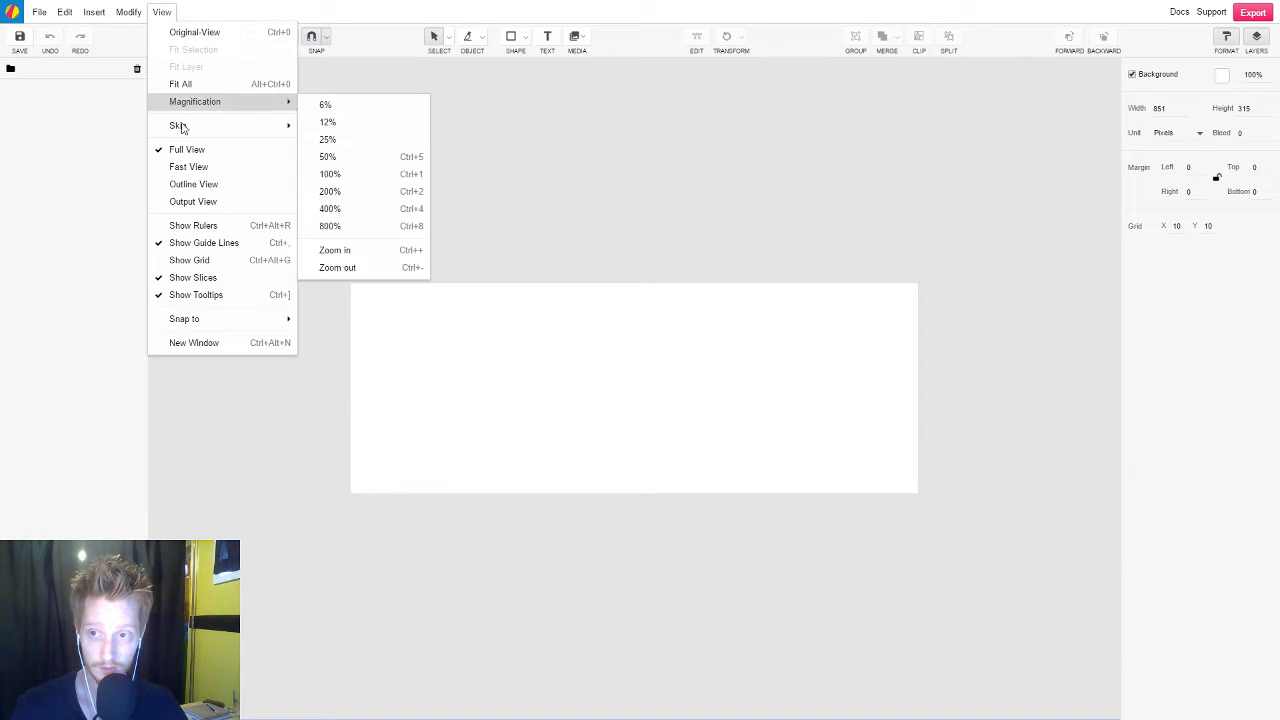
pyautogui.moveTo(184, 128)
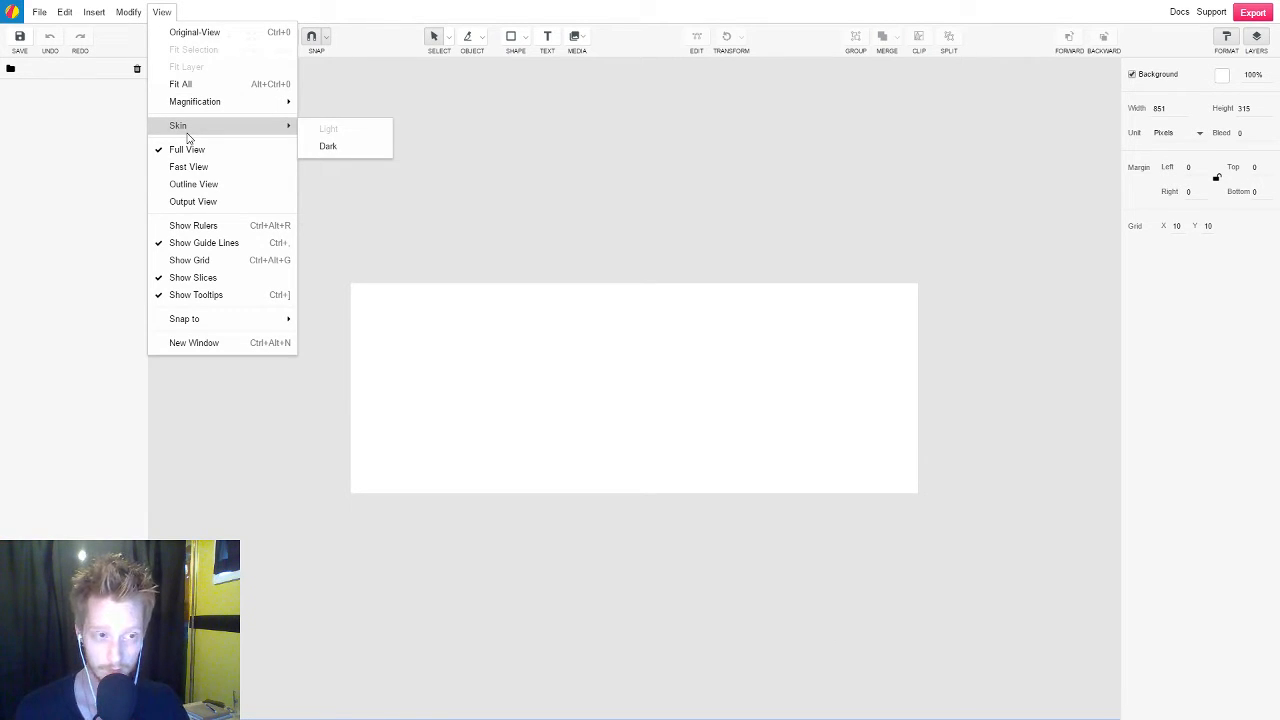
pyautogui.click(354, 149)
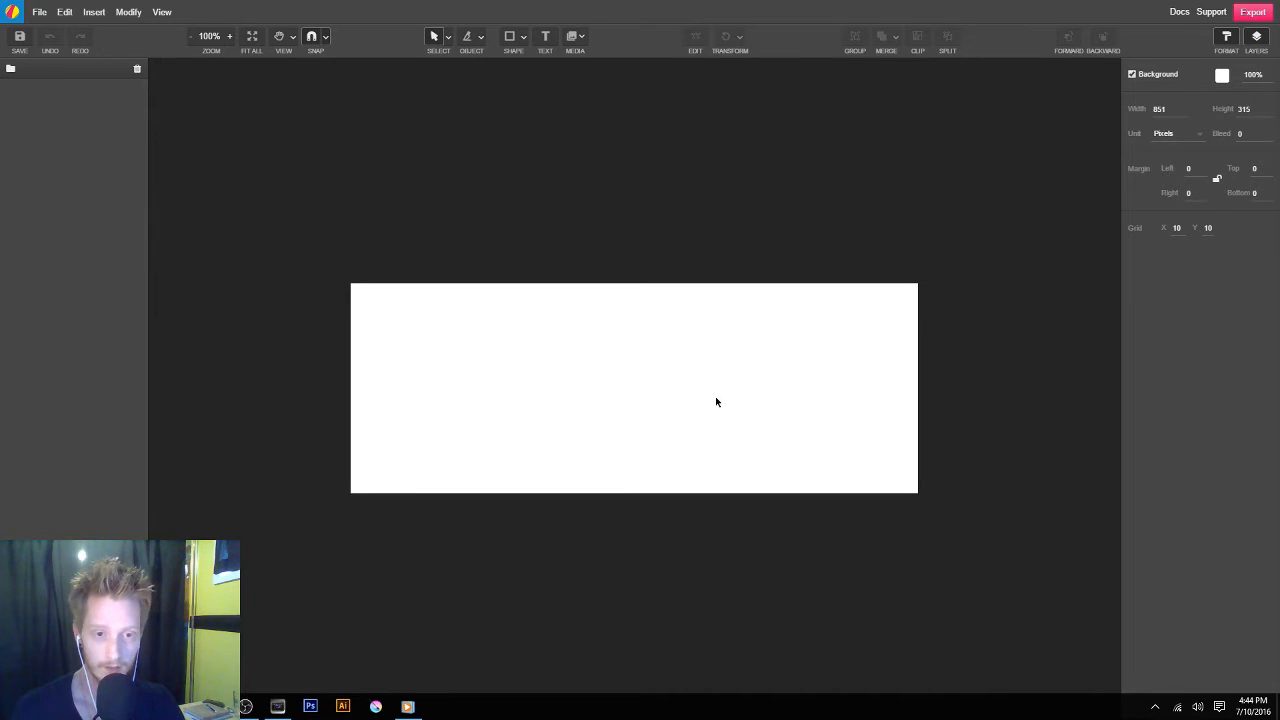
# Paste the photographed logo sketch page from the clipboard onto the blank canvas
pyautogui.scroll(3, 606, 382)
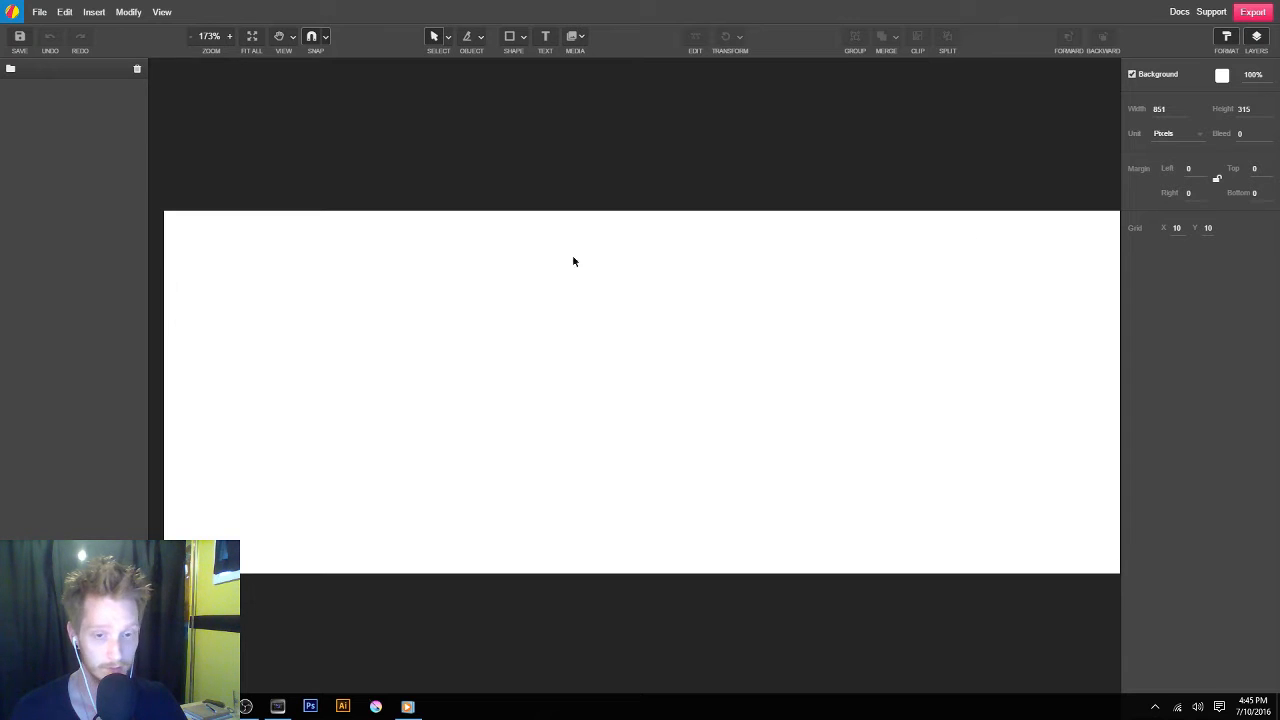
pyautogui.rightClick(420, 273)
pyautogui.click(708, 455)
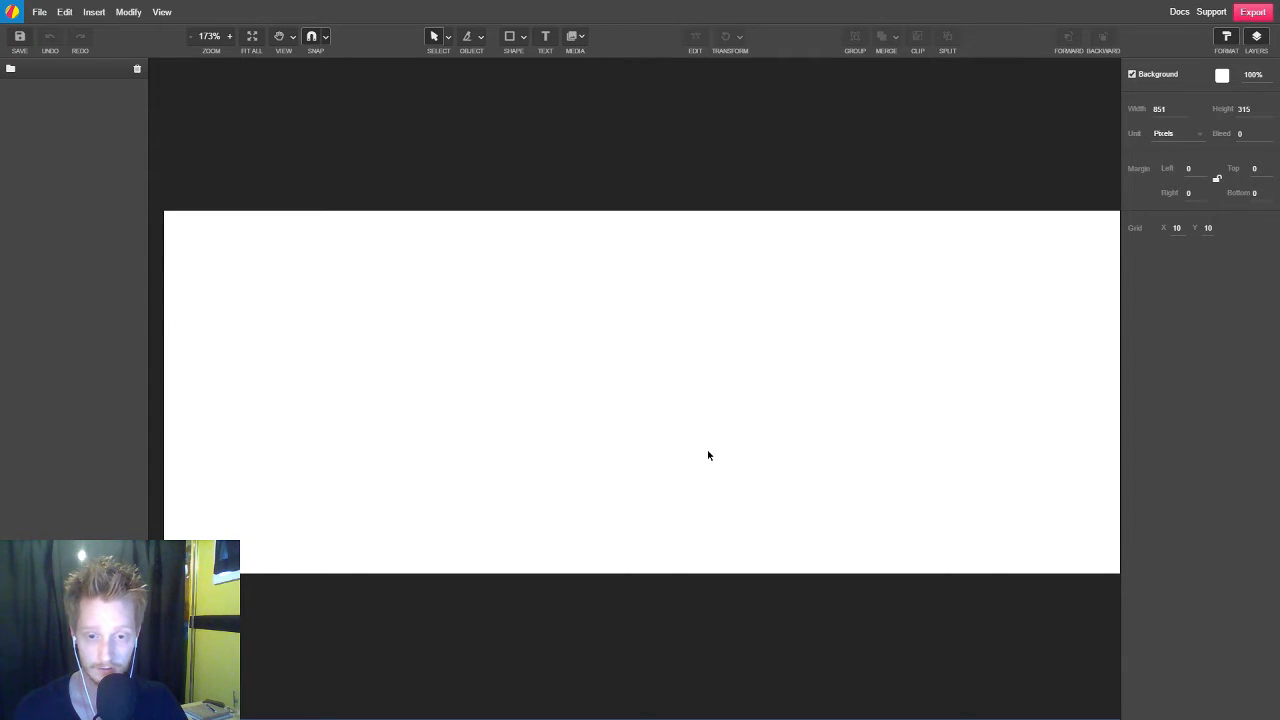
pyautogui.hotkey('ctrl', 'v')
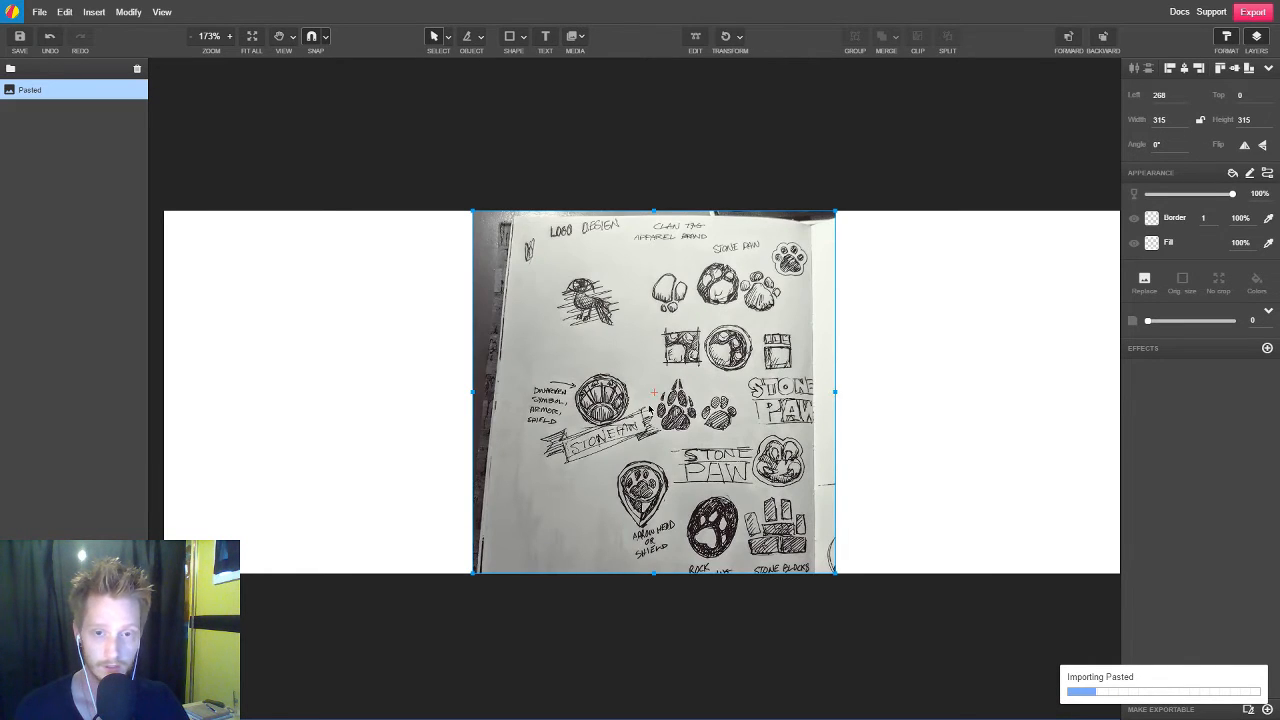
# Move the pasted sketch image toward the canvas's left side and scale it down proportionally to about 266 px square
pyautogui.moveTo(756, 416); pyautogui.dragTo(601, 400)
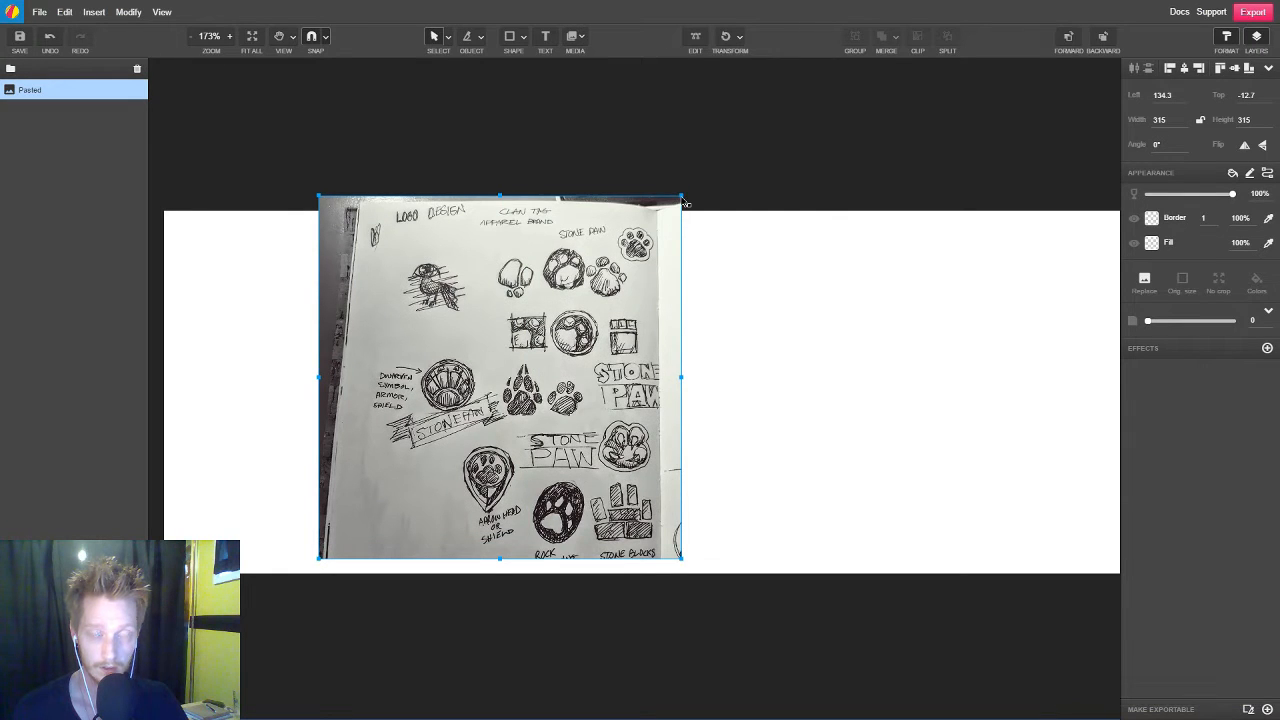
pyautogui.moveTo(681, 197); pyautogui.dragTo(626, 280)
pyautogui.click(764, 345)
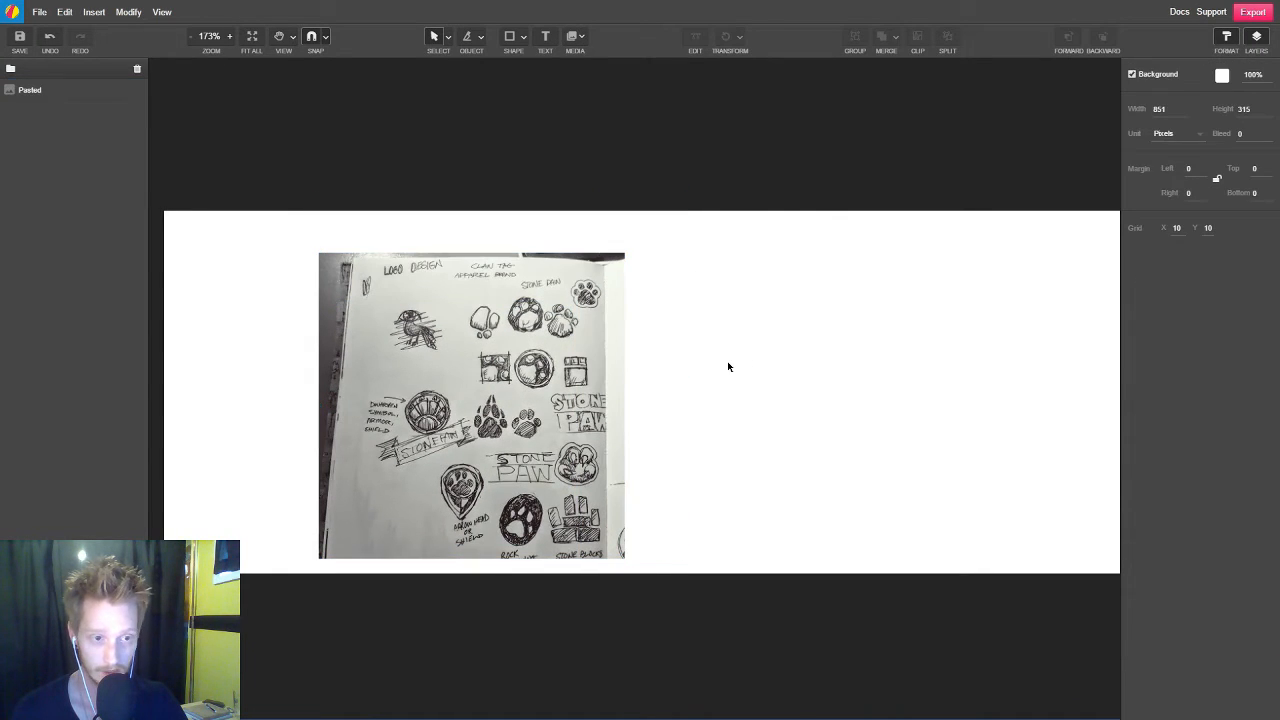
# Try squashing the sketch image vertically to about 164 px high, and undo the resize
pyautogui.click(503, 337)
pyautogui.moveTo(470, 255); pyautogui.dragTo(470, 370)
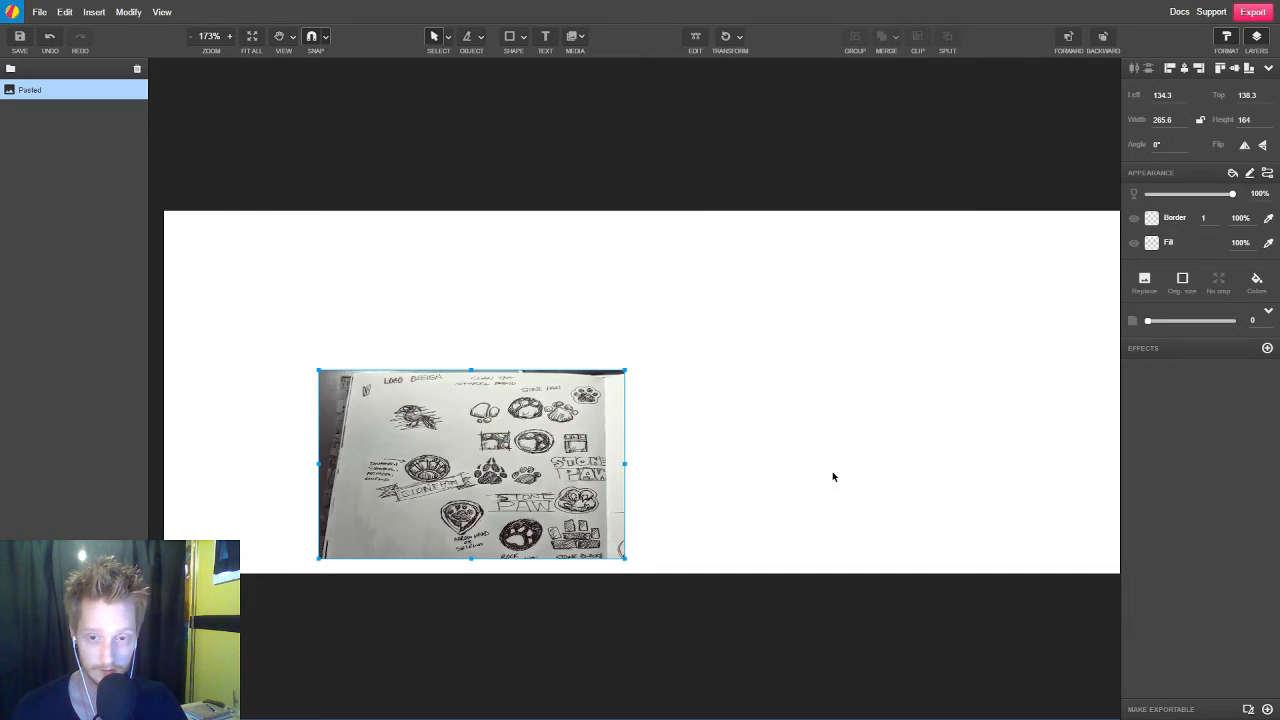
pyautogui.hotkey('ctrl', 'z')
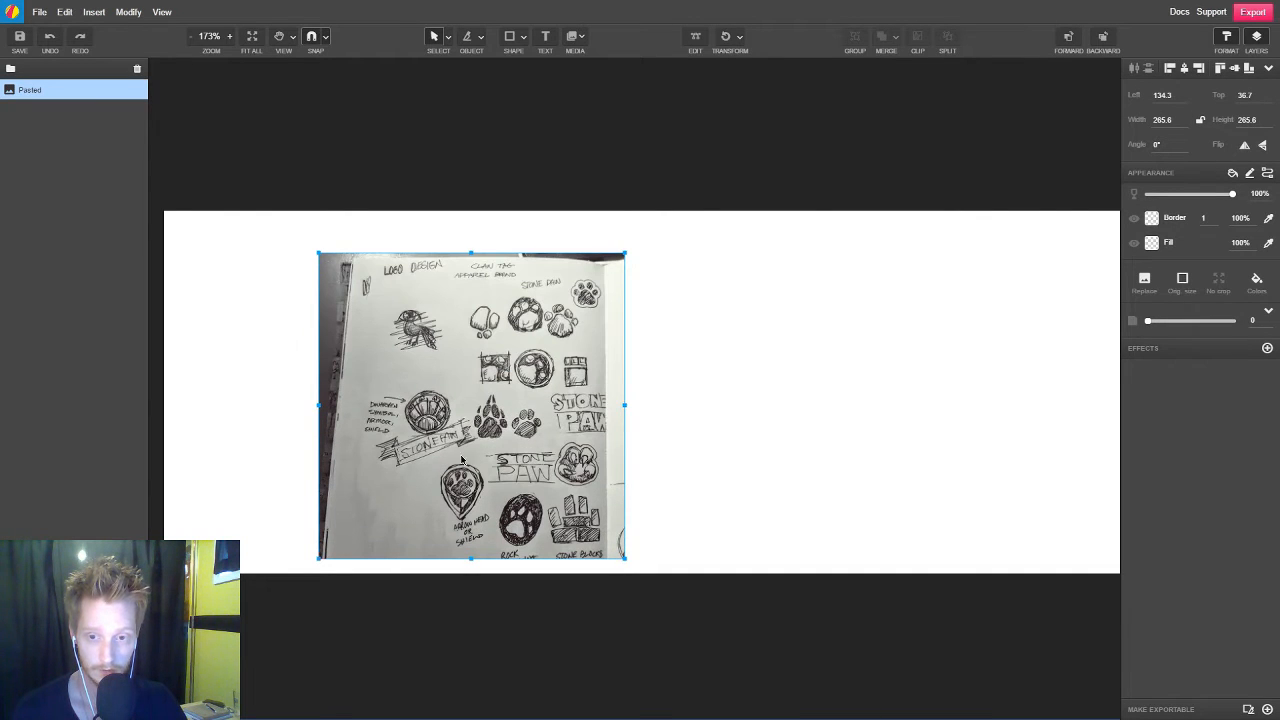
# Move the sketch image to about left 78, top 17 and add a Brightness/contrast effect with brightness 0.068 and contrast -0.048
pyautogui.moveTo(503, 447)
pyautogui.mouseDown()
pyautogui.moveTo(425, 415)
pyautogui.moveTo(439, 423)
pyautogui.mouseUp()
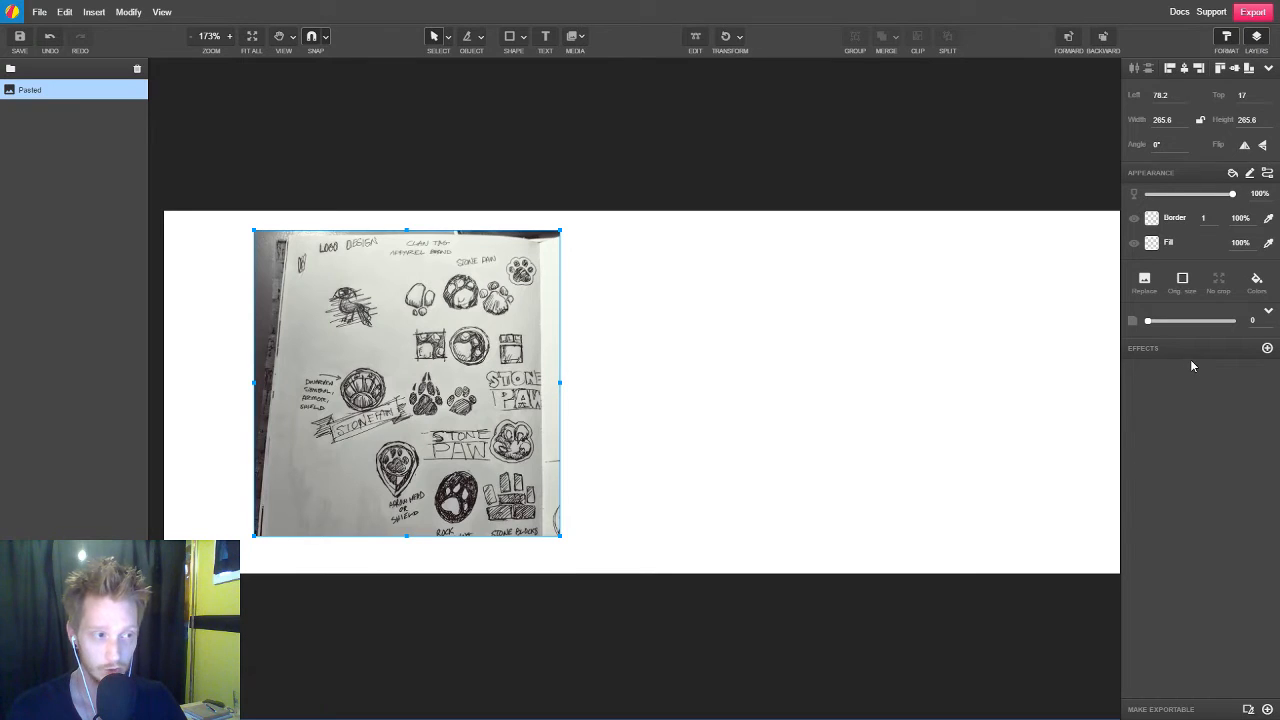
pyautogui.click(1267, 348)
pyautogui.moveTo(1222, 409)
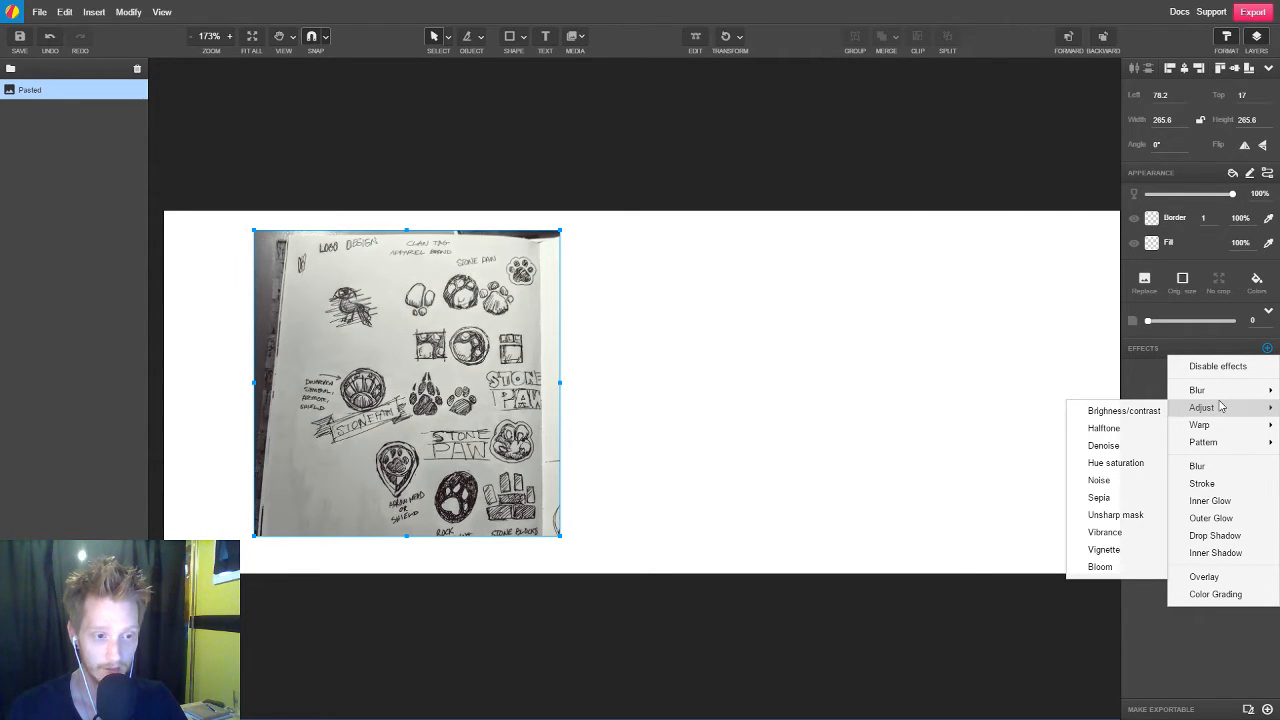
pyautogui.click(1122, 413)
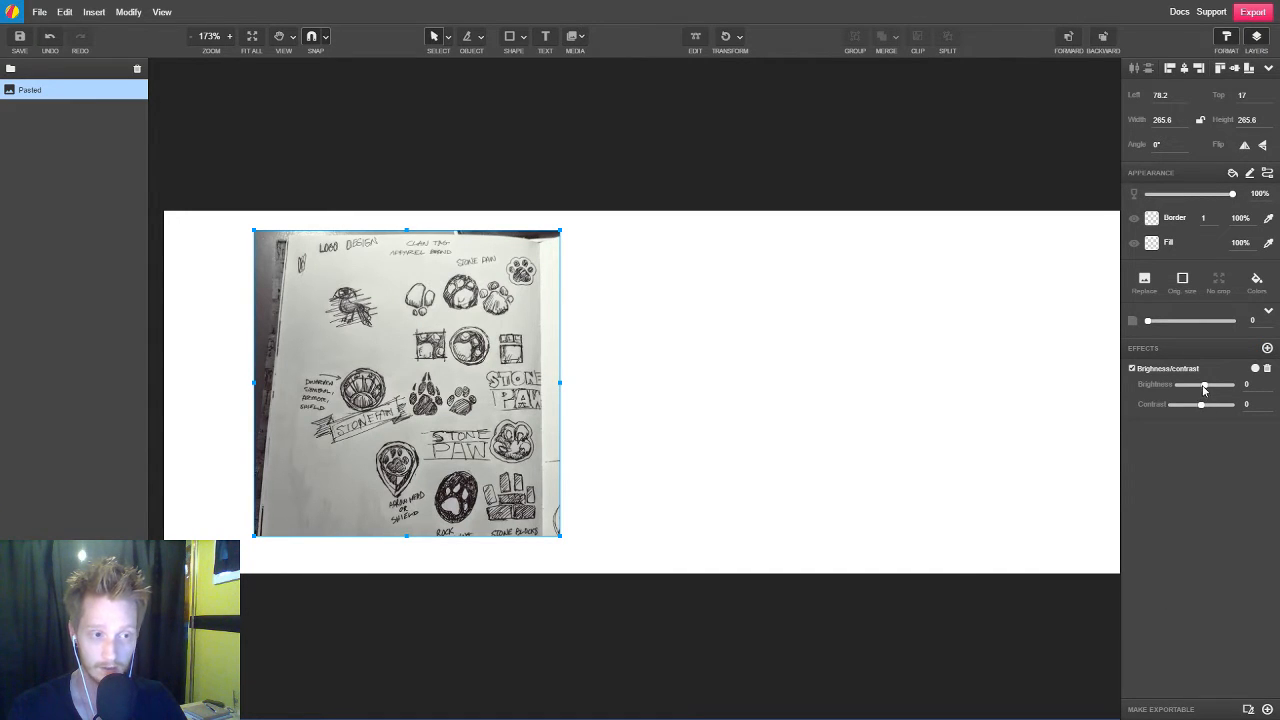
pyautogui.moveTo(1203, 387); pyautogui.dragTo(1210, 387)
pyautogui.moveTo(1207, 387)
pyautogui.mouseDown()
pyautogui.moveTo(1212, 404)
pyautogui.moveTo(1200, 405)
pyautogui.mouseUp()
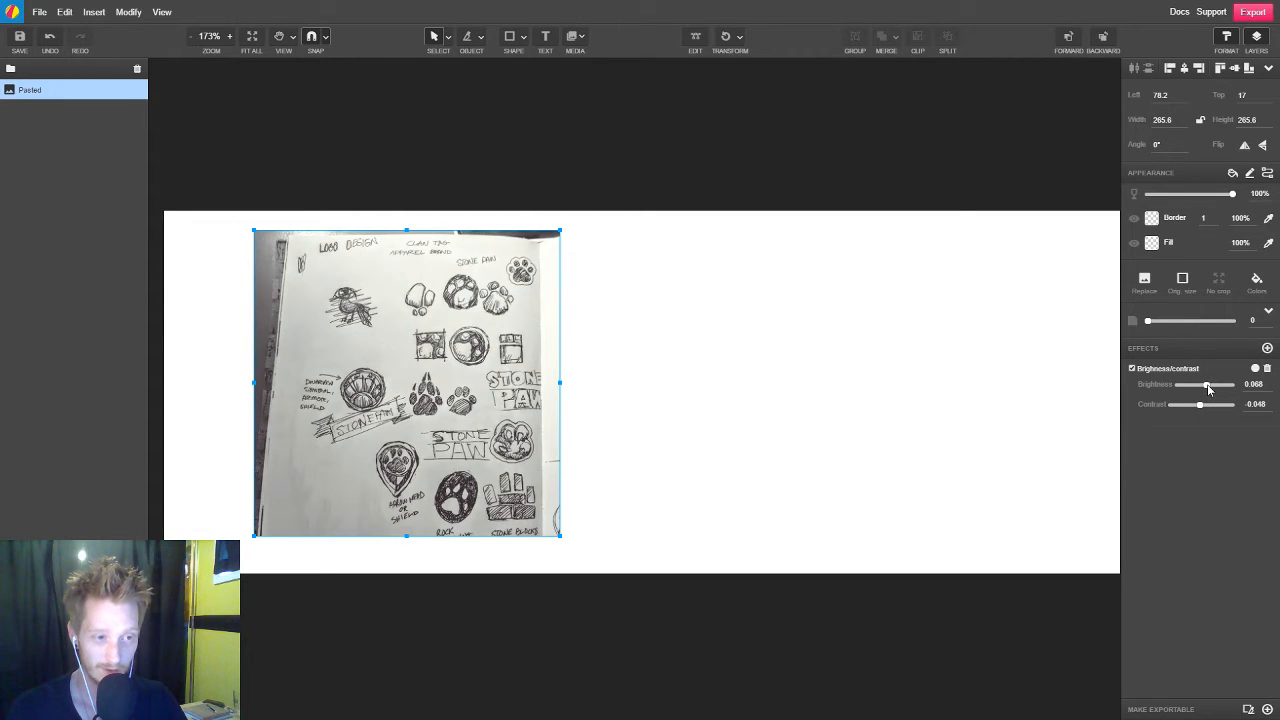
# Try a Sepia effect on the sketch image and delete that effect
pyautogui.click(1268, 349)
pyautogui.moveTo(1254, 407)
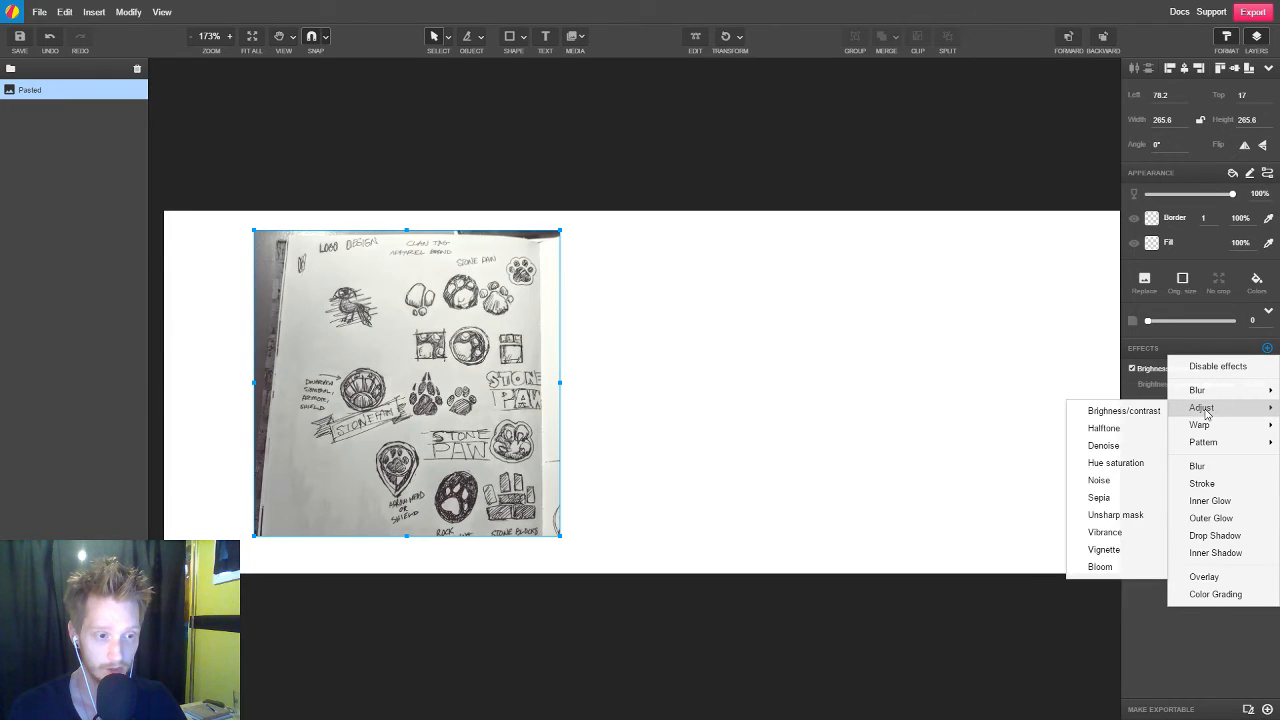
pyautogui.click(1112, 498)
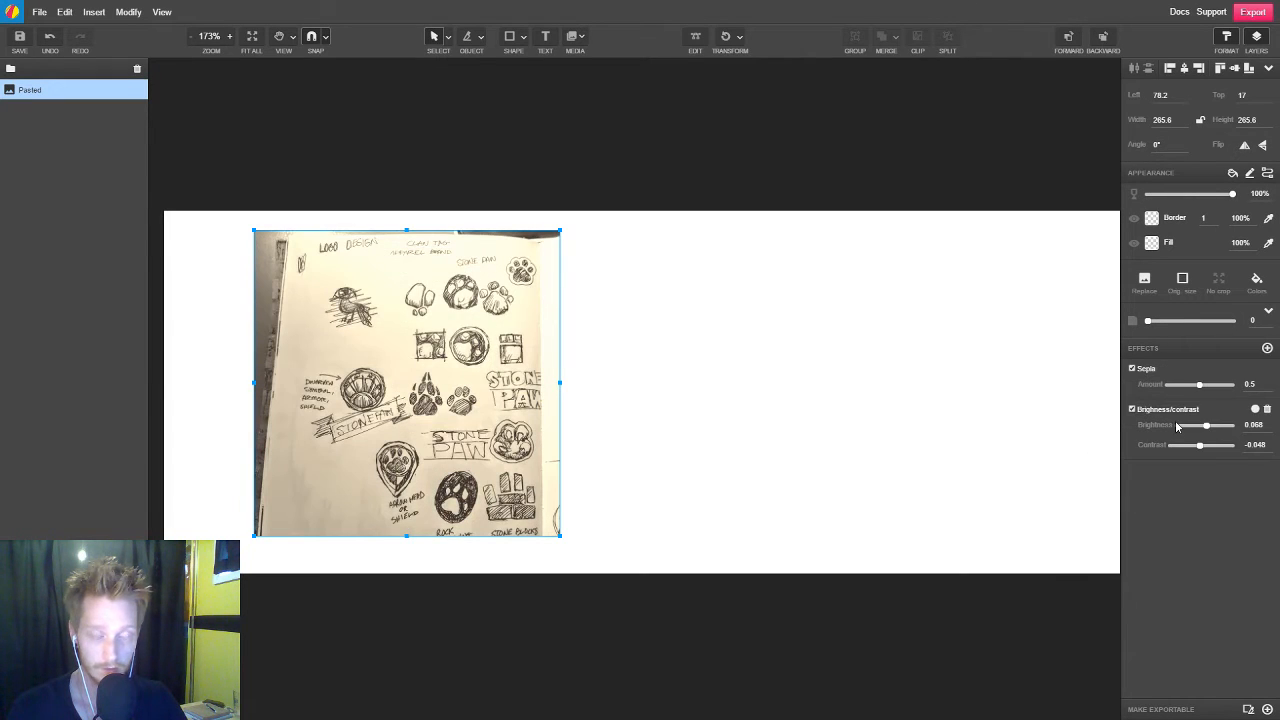
pyautogui.click(1267, 369)
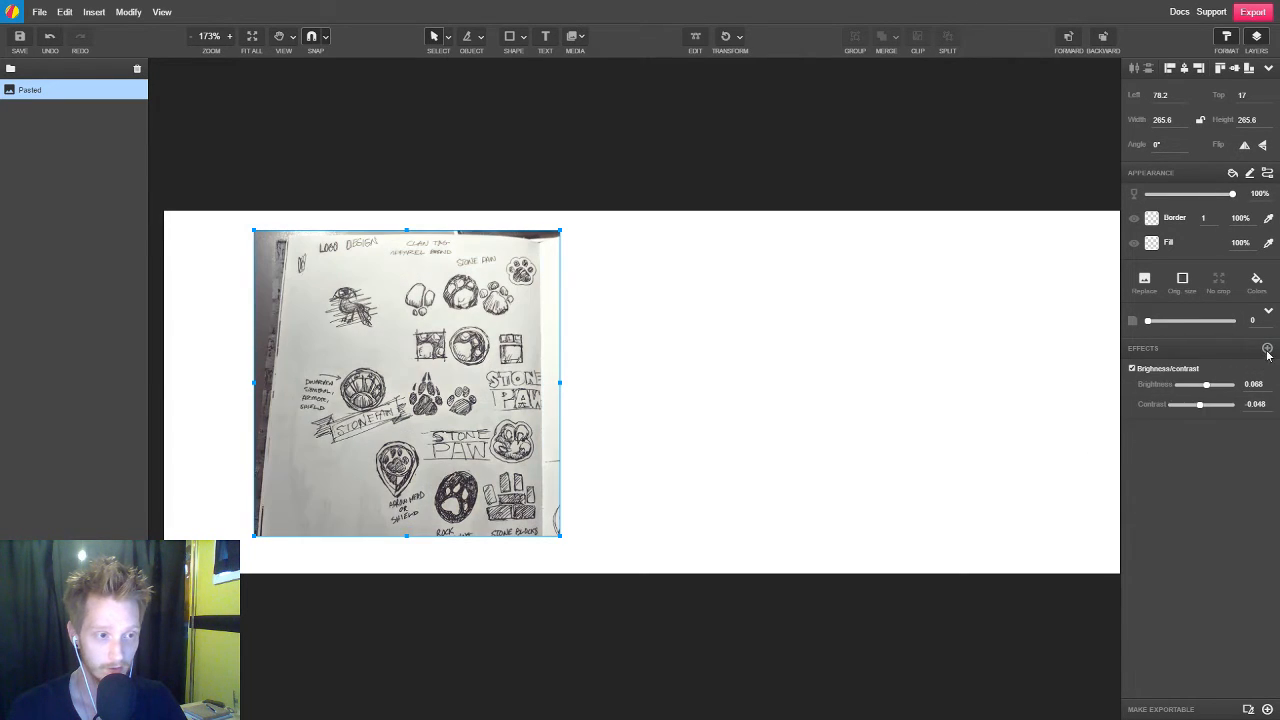
# Add an Unsharp mask effect to the sketch image with radius 2 and strength 2.08
pyautogui.click(1267, 348)
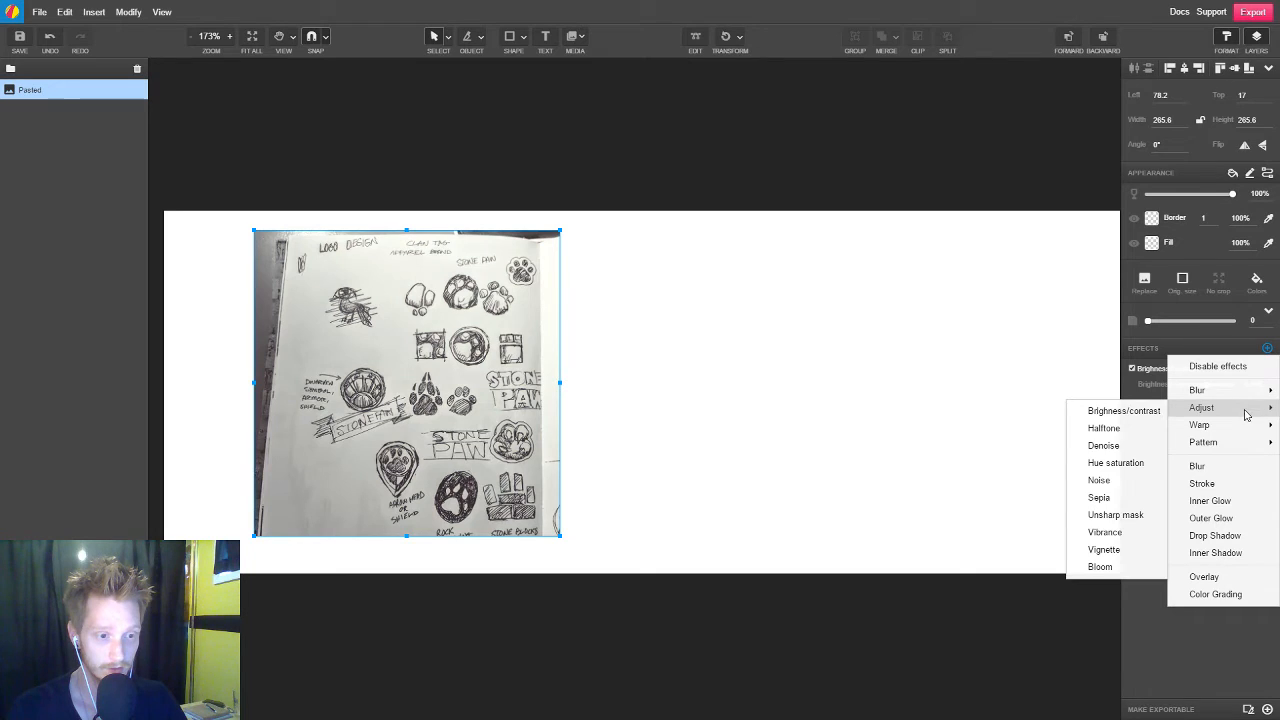
pyautogui.click(1112, 514)
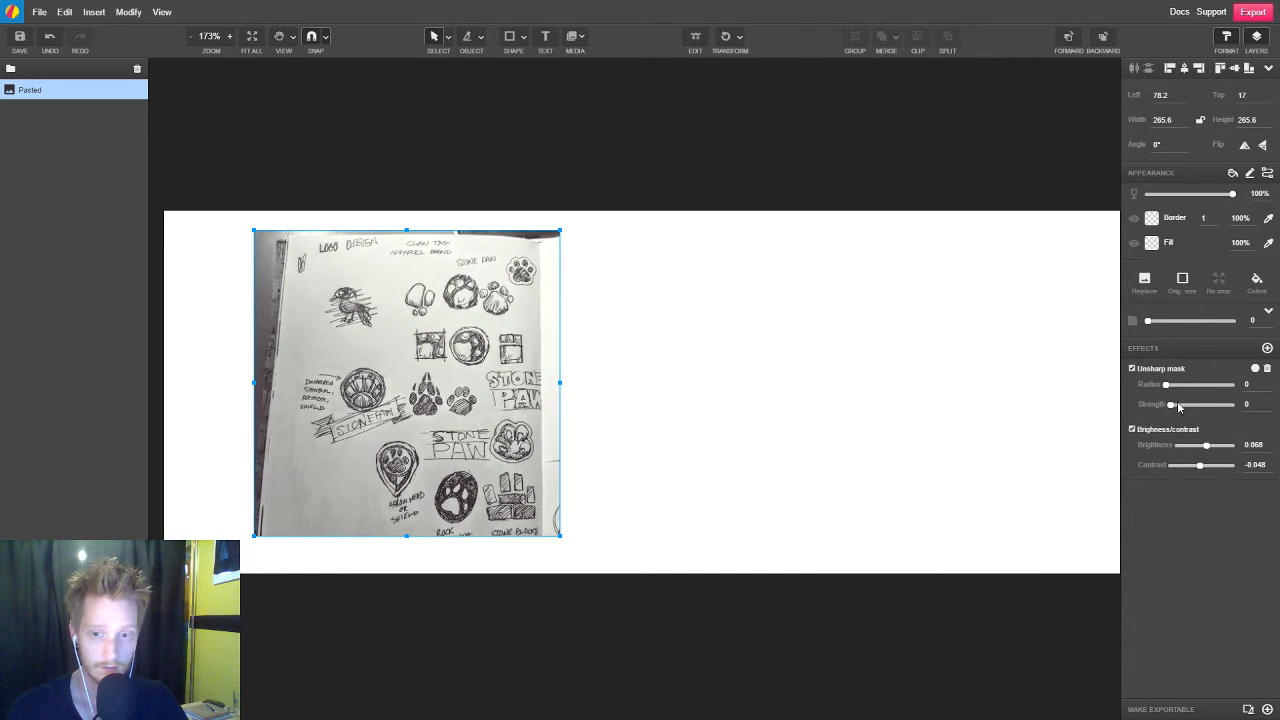
pyautogui.moveTo(1171, 405)
pyautogui.mouseDown()
pyautogui.moveTo(1197, 406)
pyautogui.moveTo(1167, 386)
pyautogui.mouseUp()
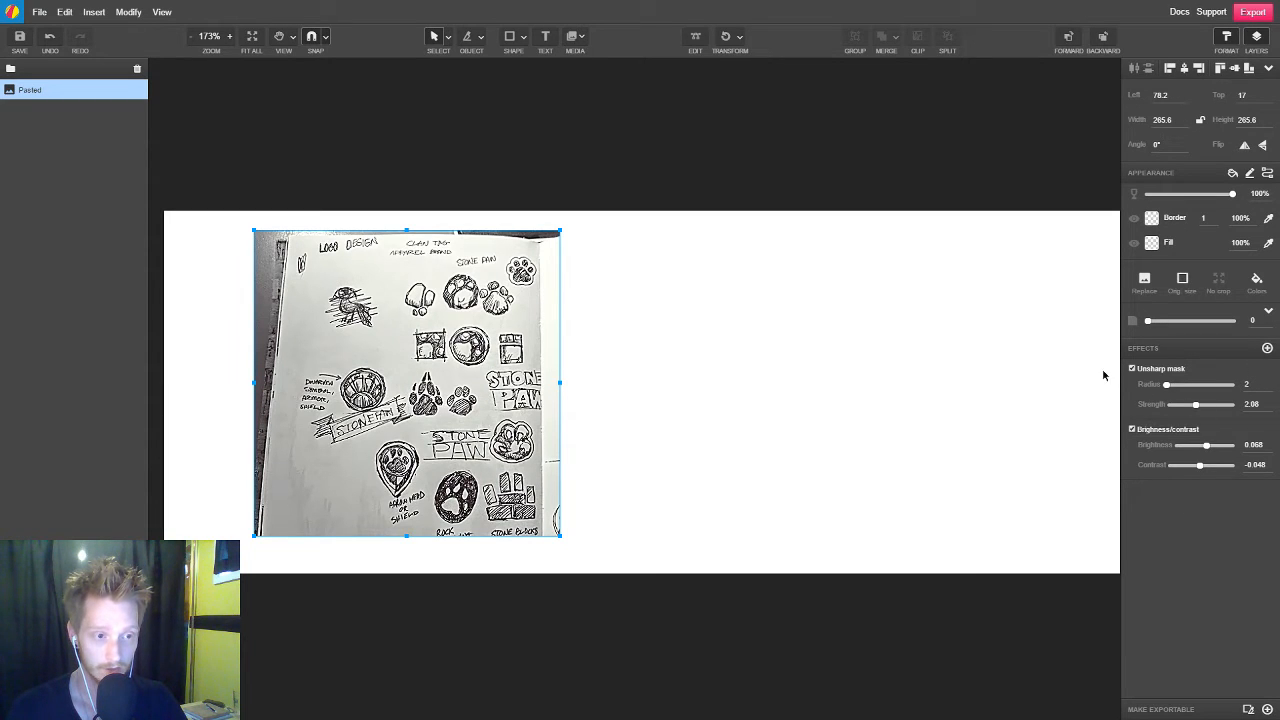
# Compare the sketch image with and without its effects, leaving Unsharp mask disabled and Brightness/contrast enabled
pyautogui.click(1133, 369)
pyautogui.click(1133, 369)
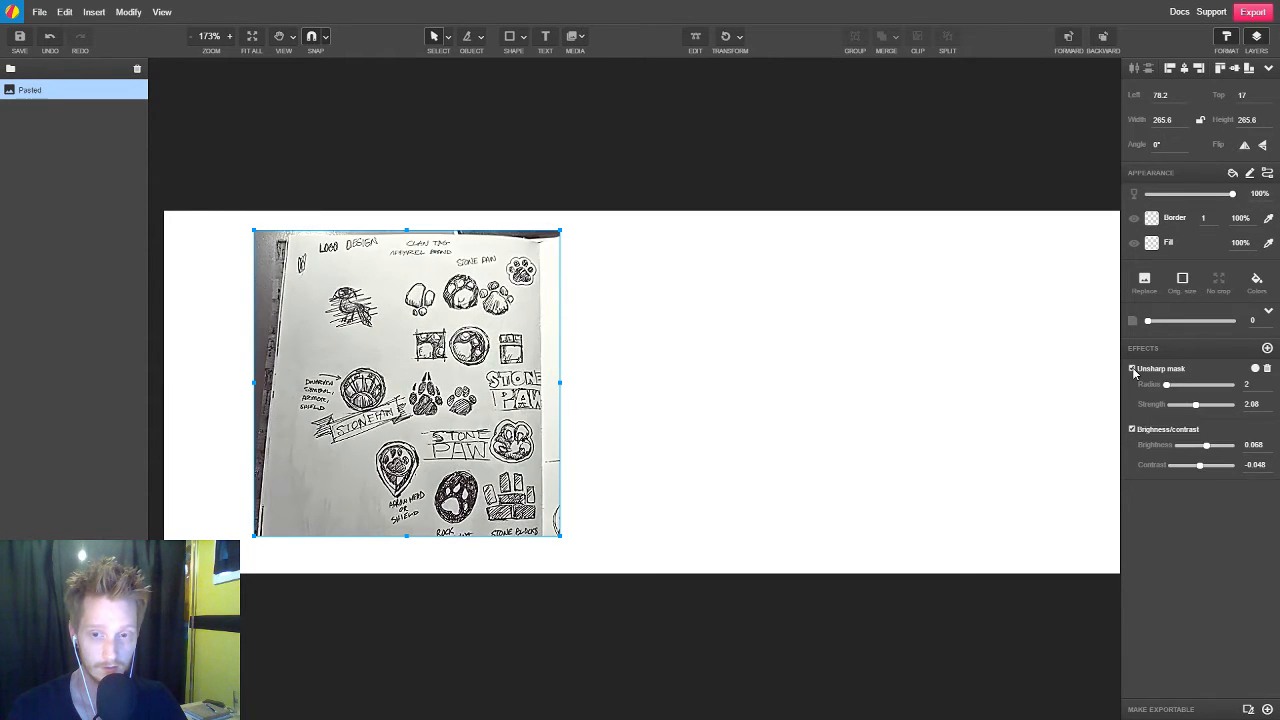
pyautogui.click(1133, 369)
pyautogui.click(1133, 369)
pyautogui.click(1133, 369)
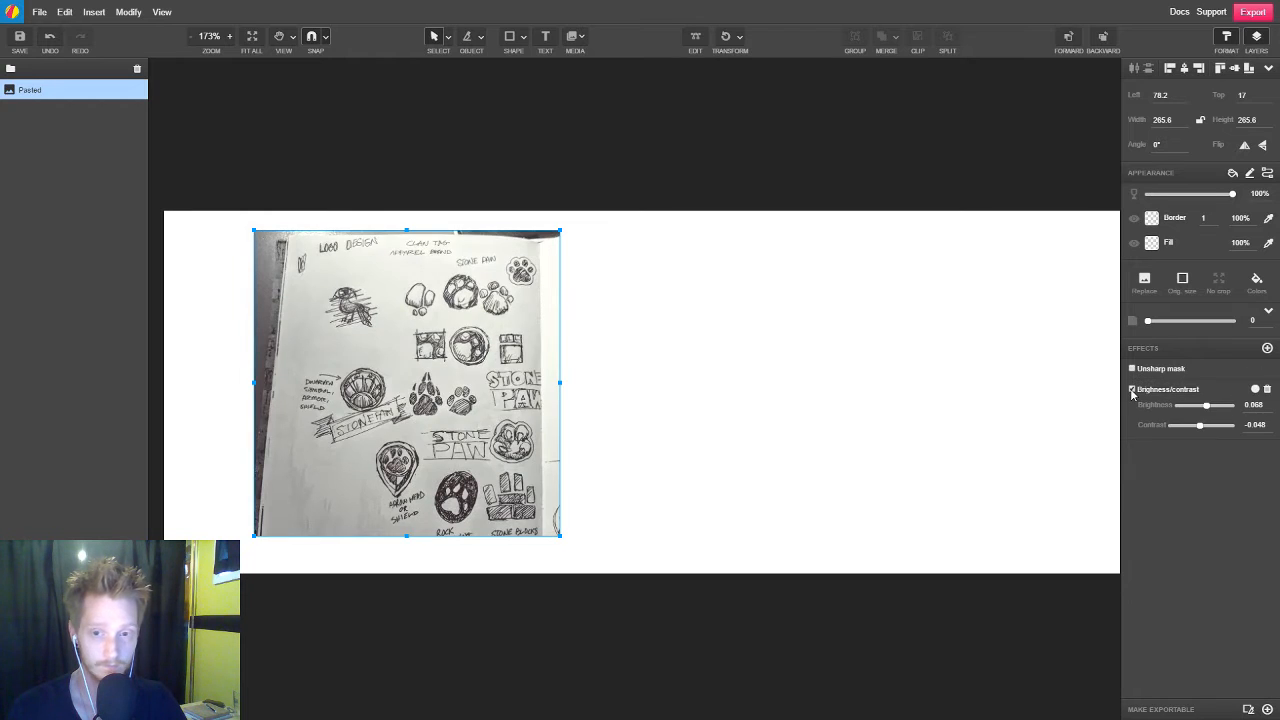
pyautogui.click(1133, 389)
pyautogui.click(1133, 389)
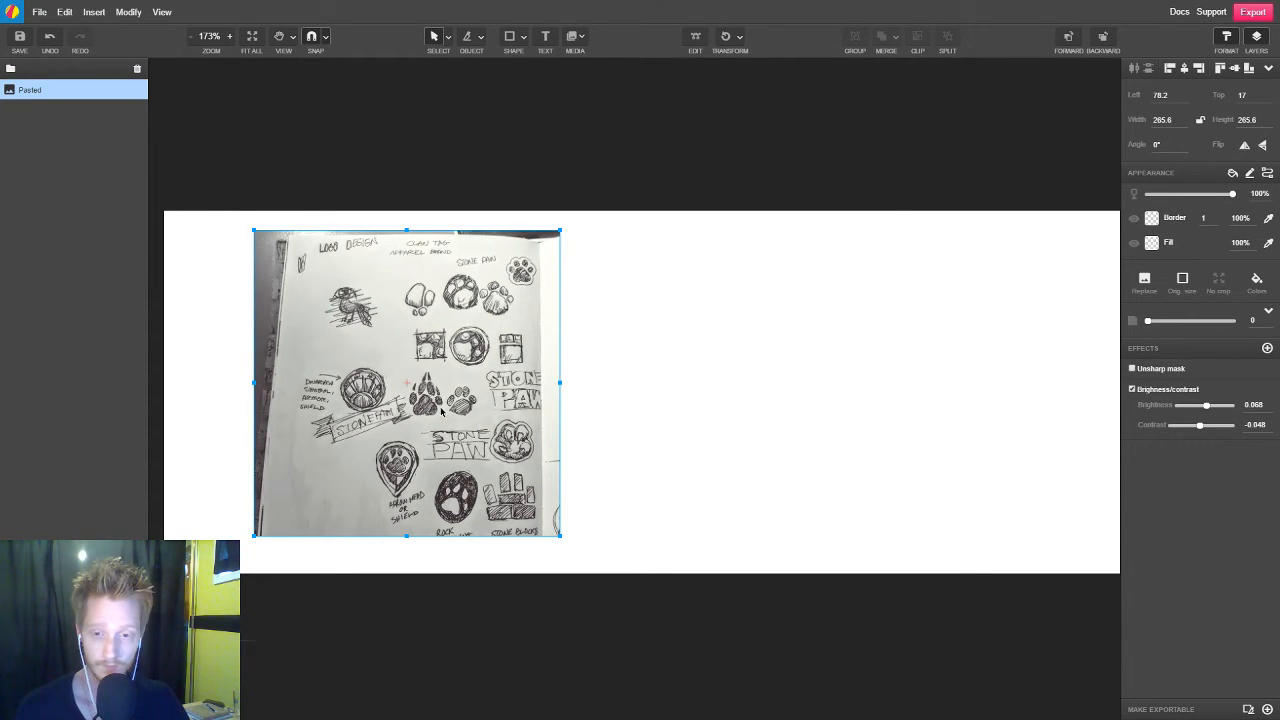
# Crop the sketch image's right, left and top edges to the notebook page, about 214.6 px wide and 261.5 px high
pyautogui.scroll(-3, 444, 413)
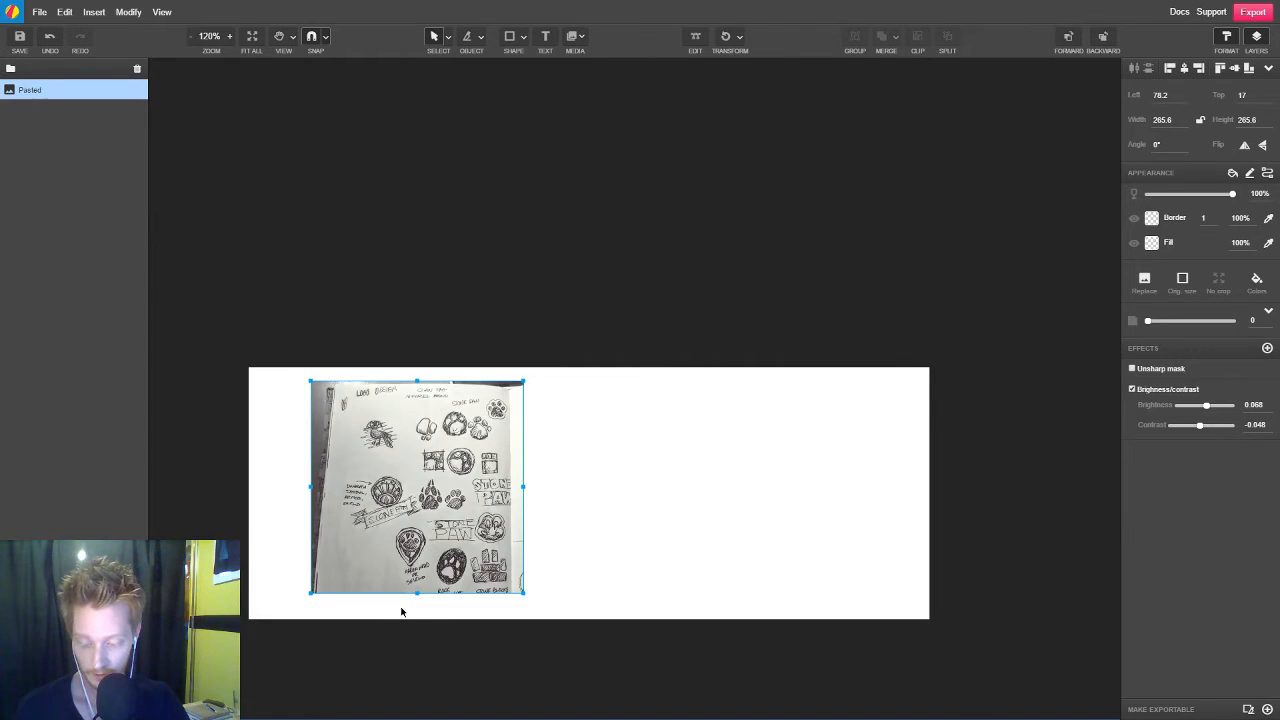
pyautogui.scroll(4, 452, 562)
pyautogui.scroll(2, 449, 550)
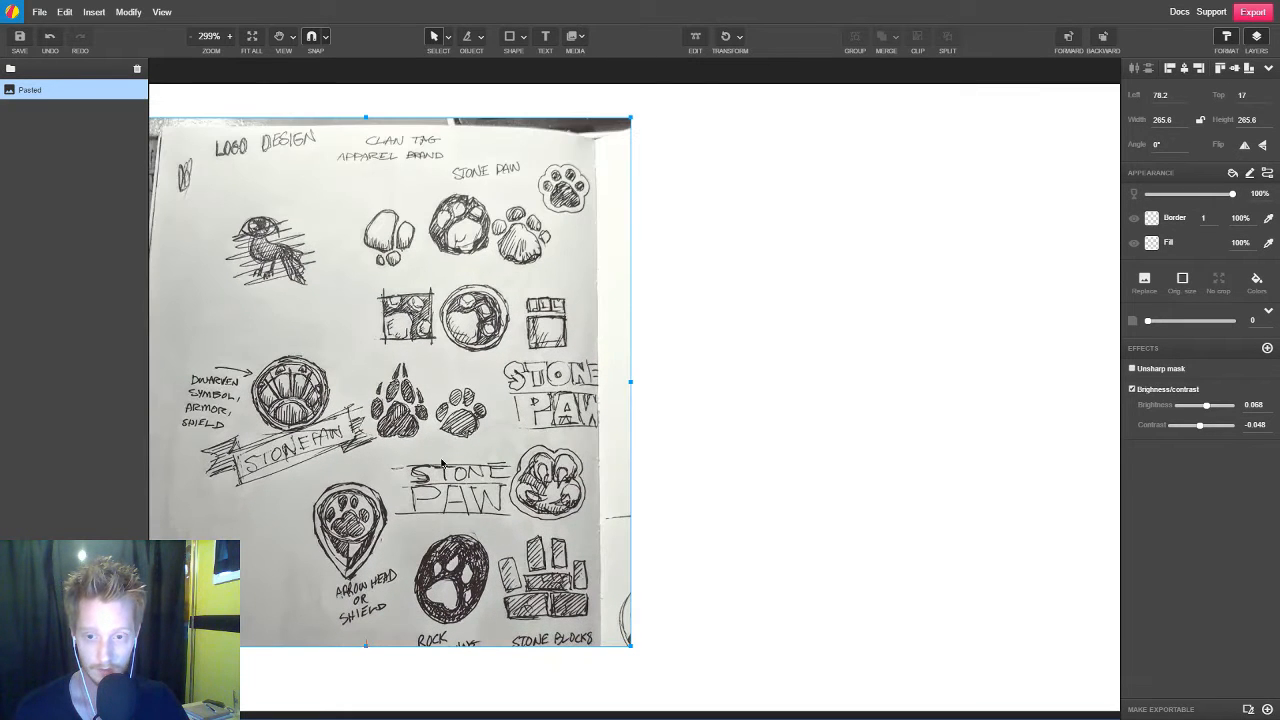
pyautogui.press('space')
pyautogui.moveTo(440, 467); pyautogui.dragTo(671, 477)
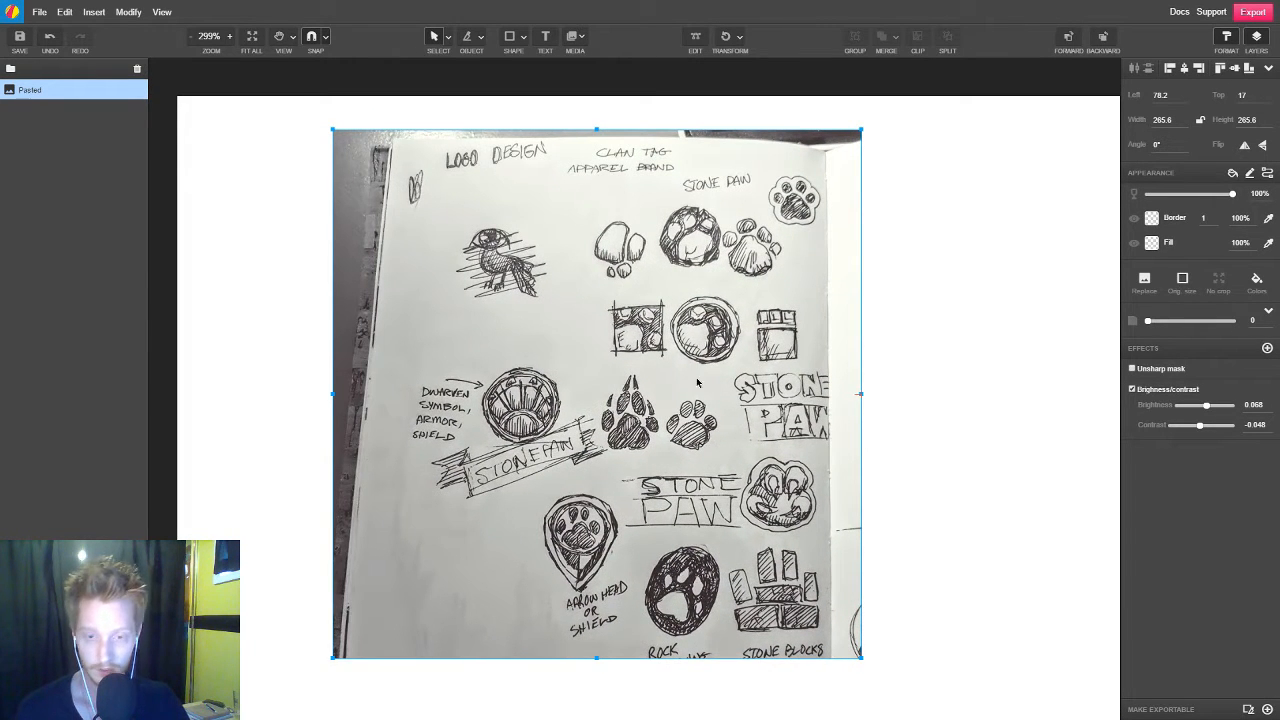
pyautogui.press('z')
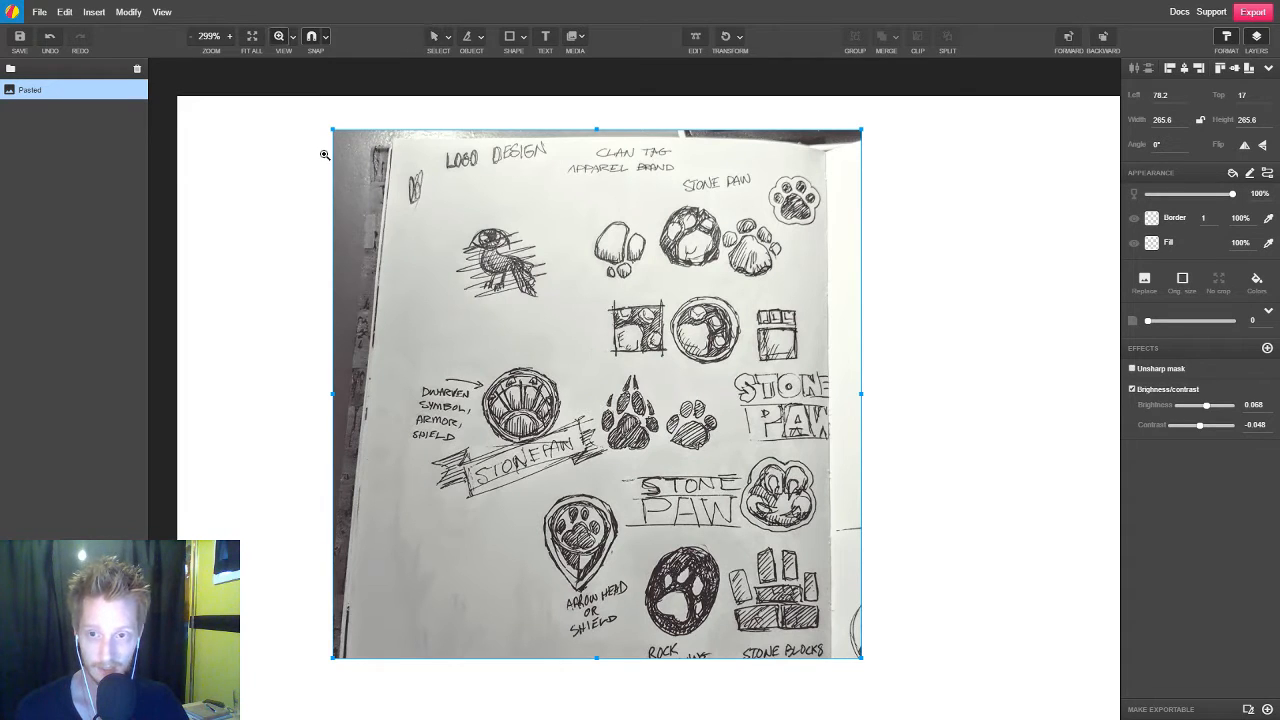
pyautogui.moveTo(312, 110); pyautogui.dragTo(877, 674)
pyautogui.press('v')
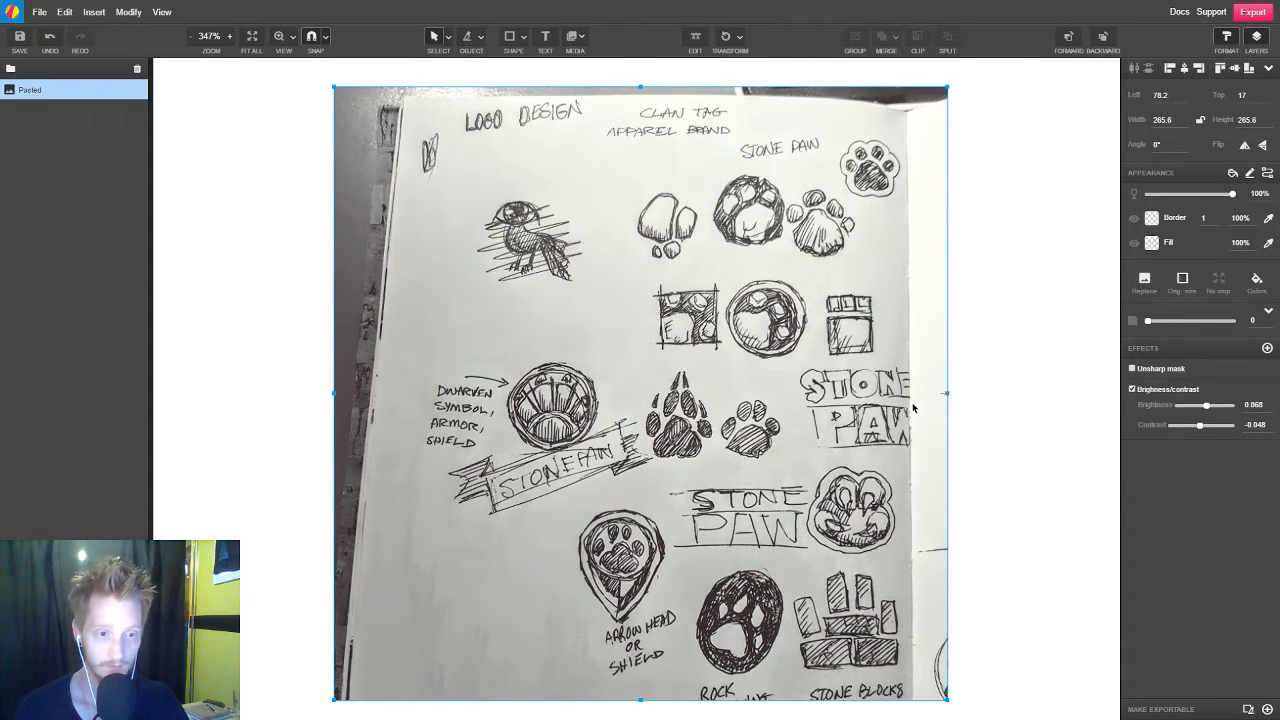
pyautogui.doubleClick(815, 434)
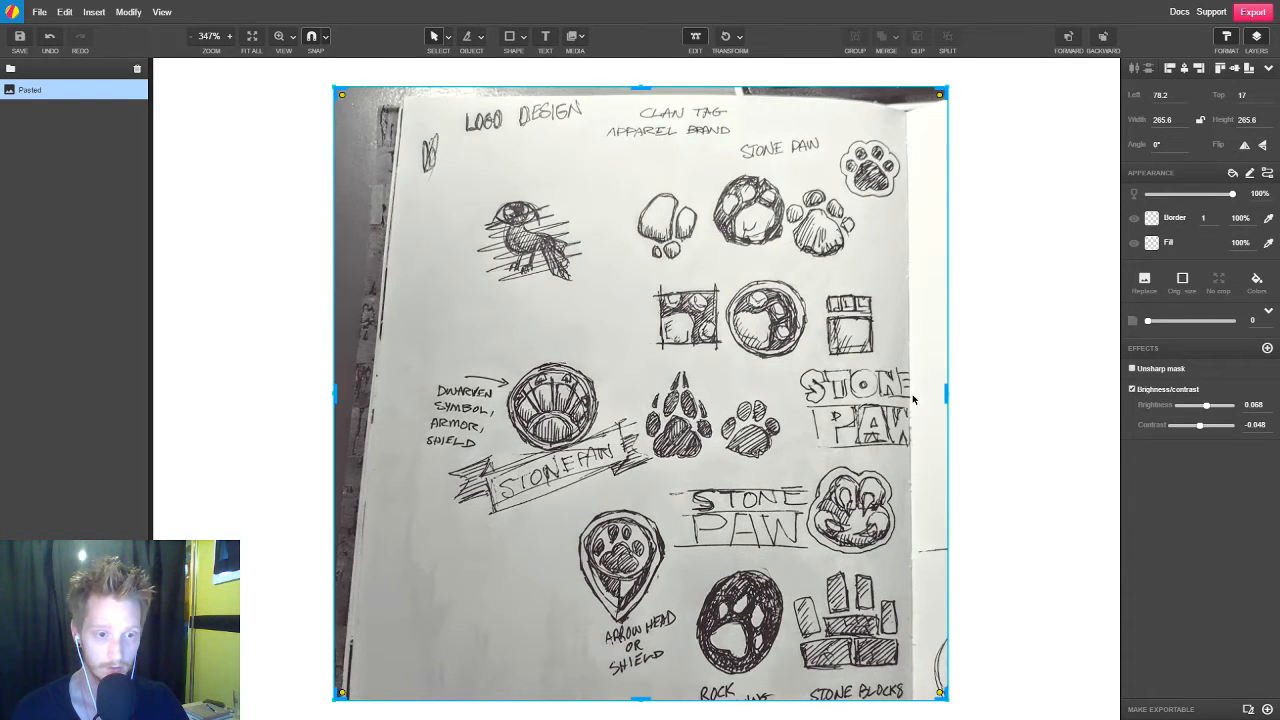
pyautogui.moveTo(947, 397); pyautogui.dragTo(916, 397)
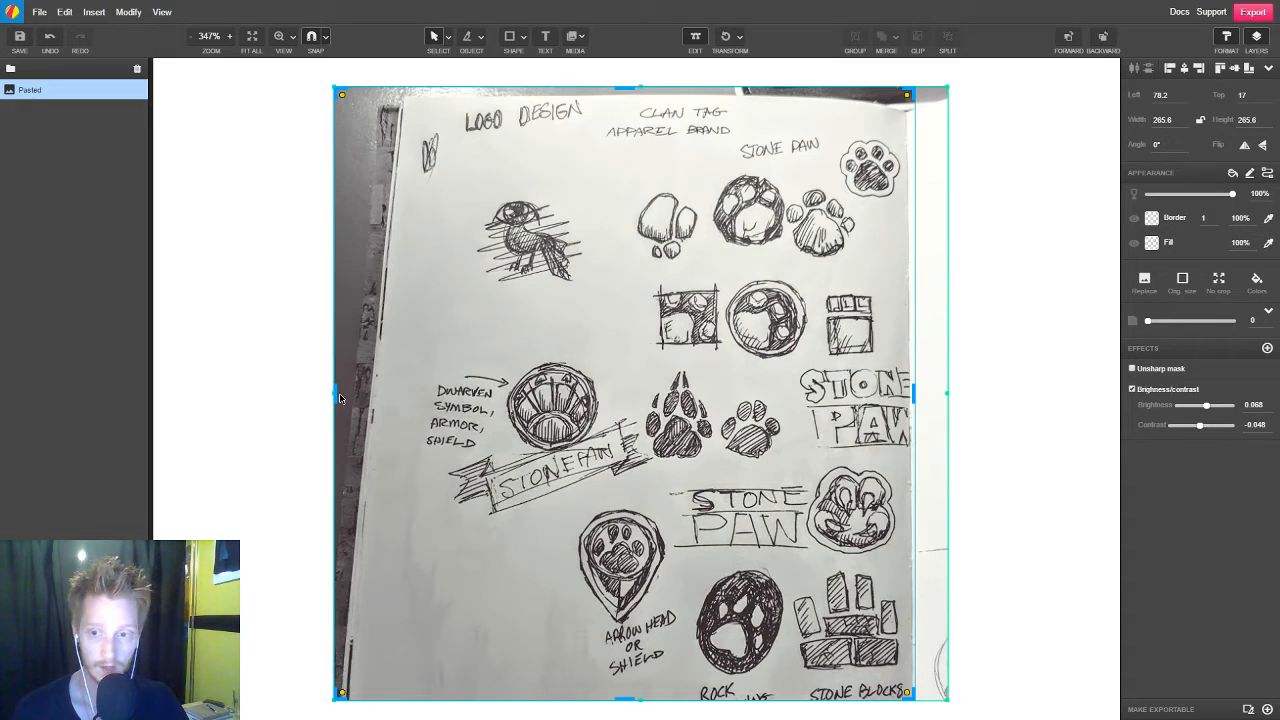
pyautogui.moveTo(338, 397); pyautogui.dragTo(421, 390)
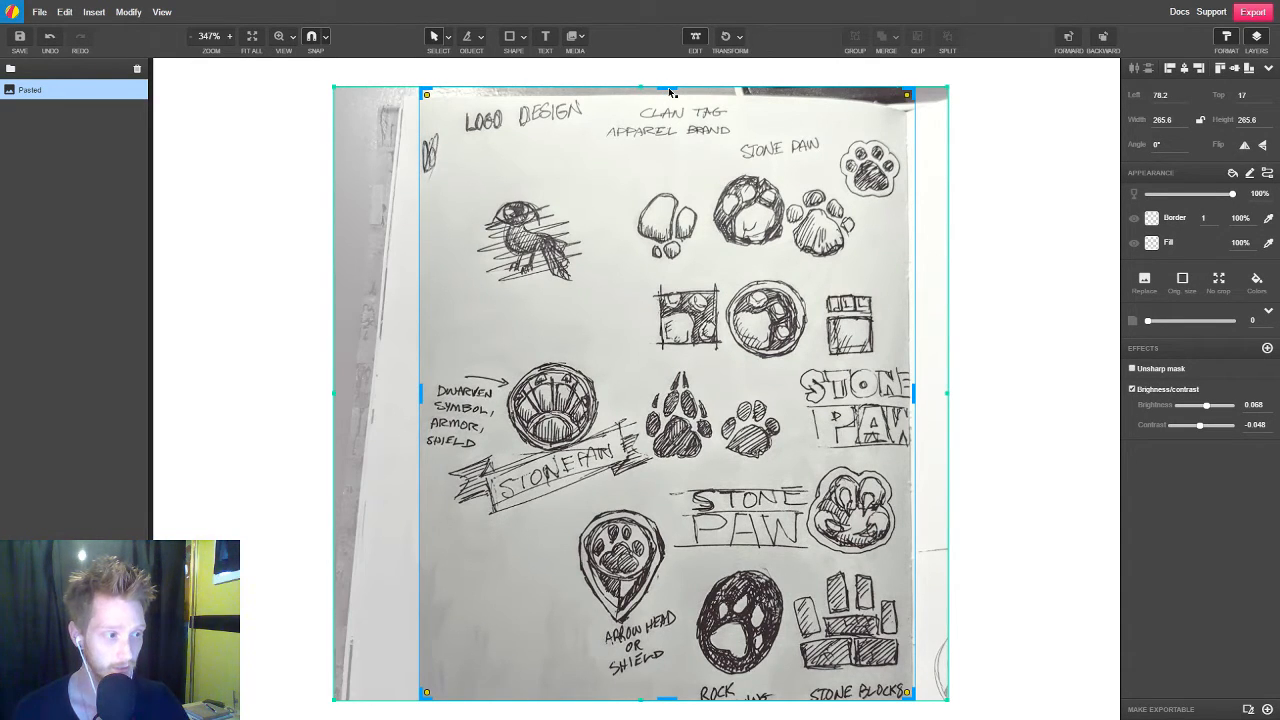
pyautogui.moveTo(669, 88); pyautogui.dragTo(669, 100)
pyautogui.click(1056, 357)
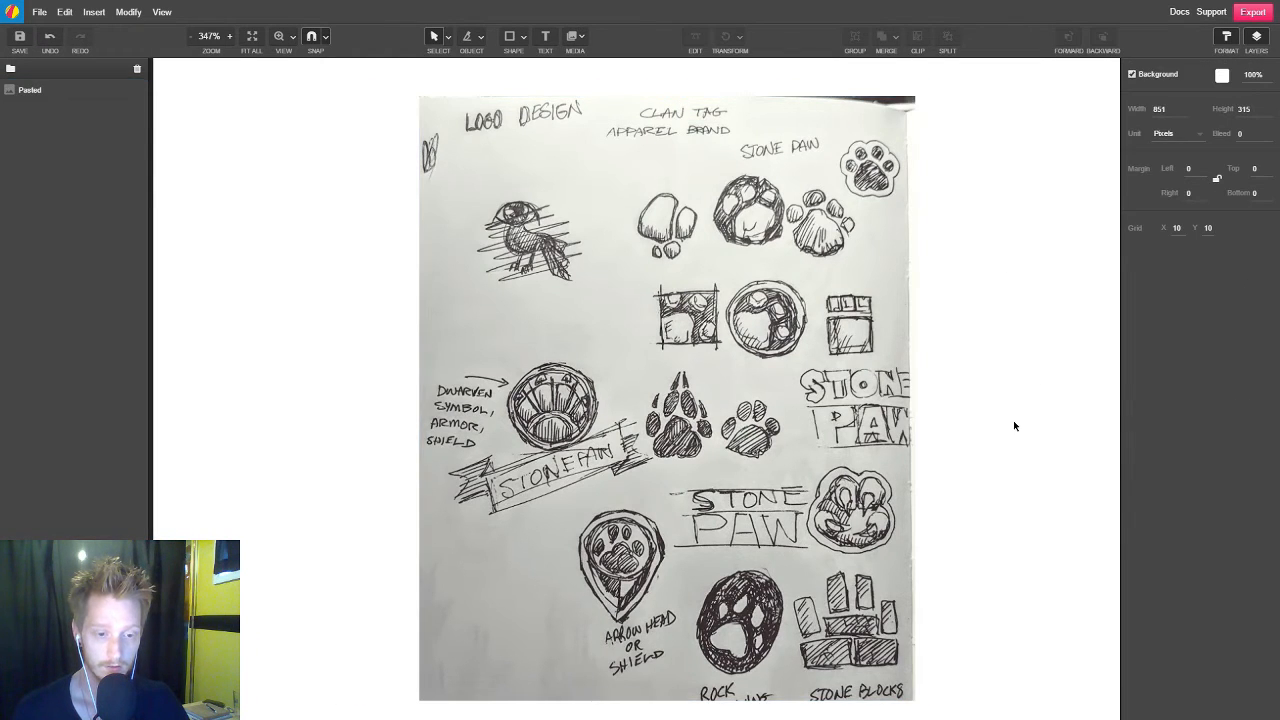
# Move the cropped sketch image to about left 65.5, top 21.1
pyautogui.hotkey('ctrl', '0')
pyautogui.moveTo(693, 414); pyautogui.dragTo(655, 417)
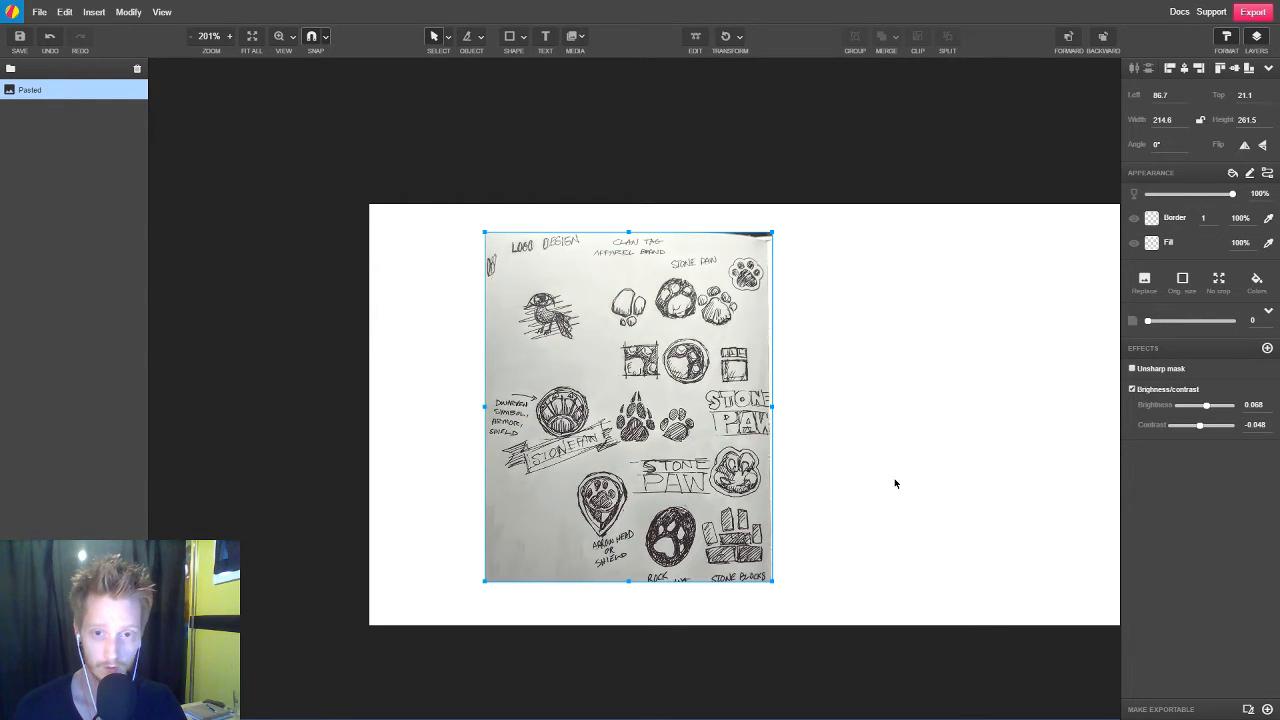
pyautogui.scroll(2, 895, 483)
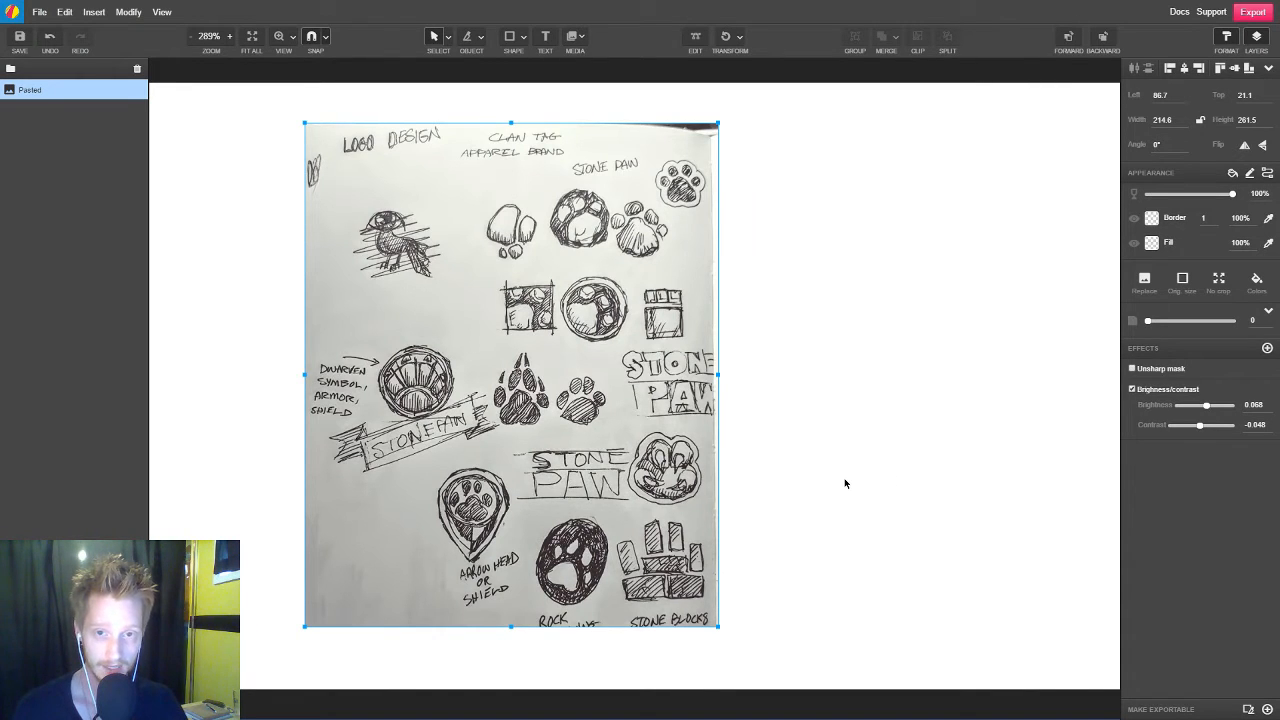
pyautogui.scroll(-3, 693, 398)
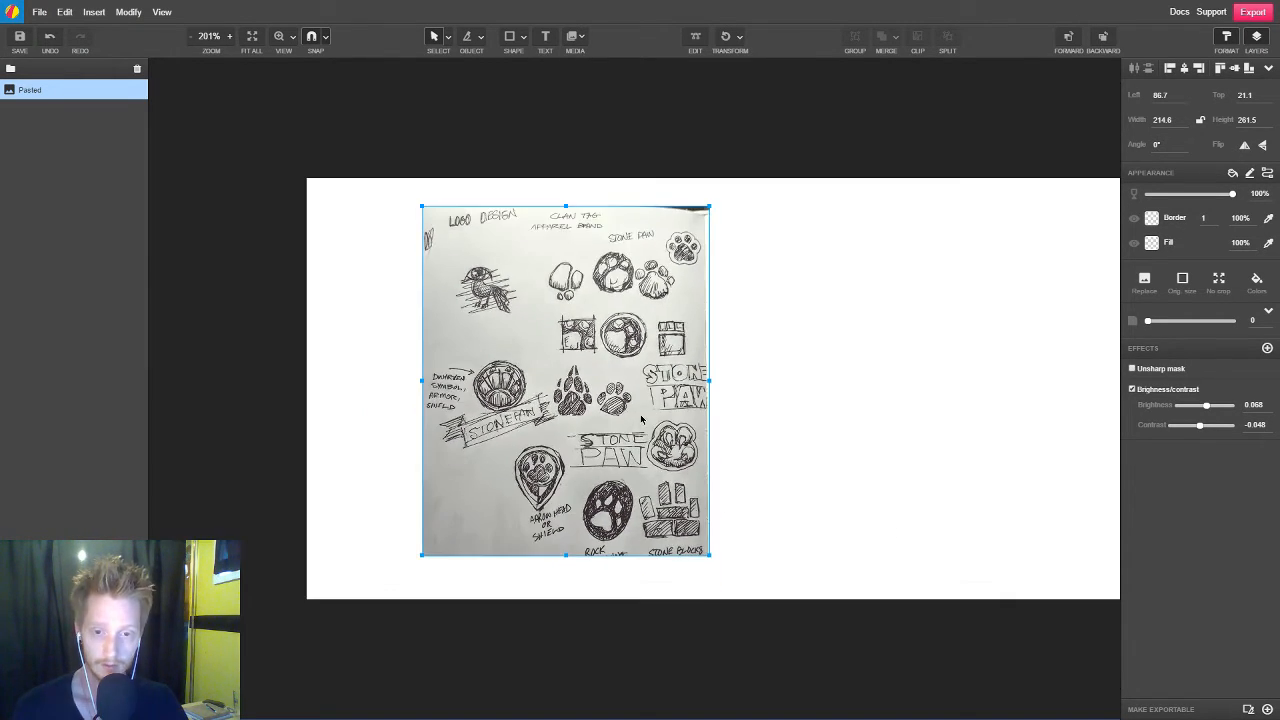
pyautogui.scroll(1, 625, 412)
pyautogui.moveTo(563, 386); pyautogui.dragTo(529, 388)
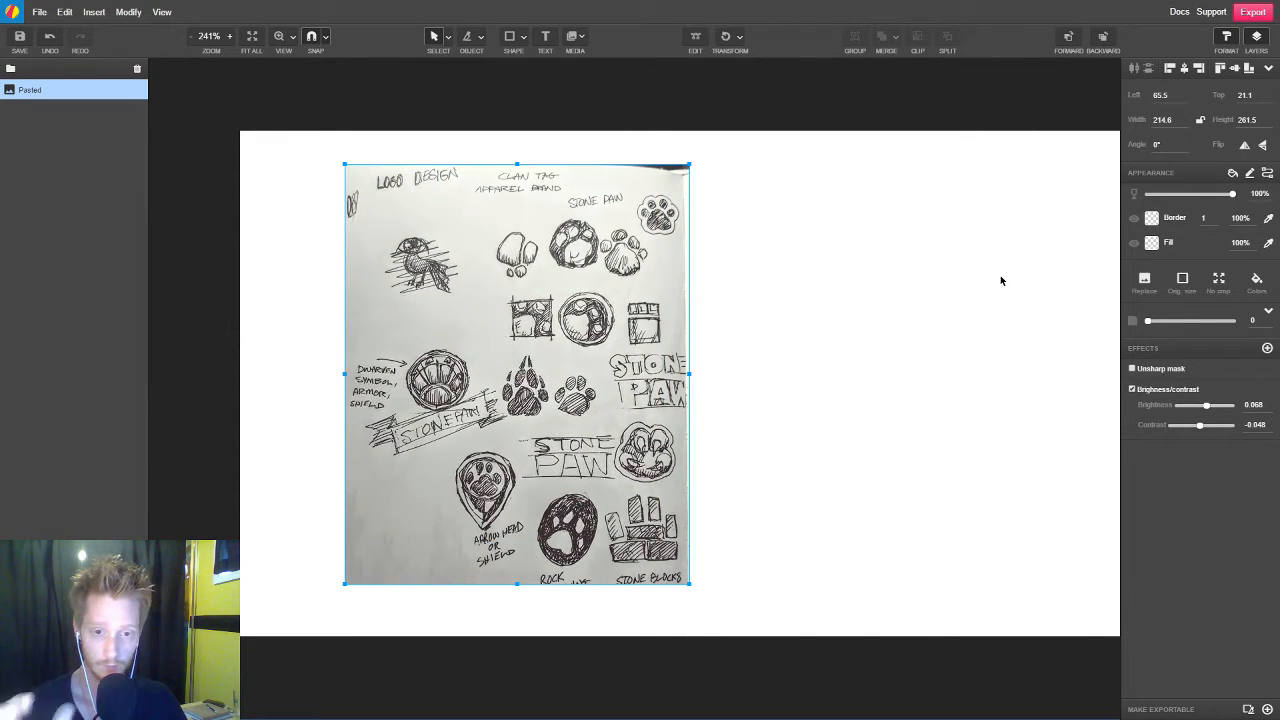
# Trim the sketch image's right edge slightly more, to a width of about 210.7 px
pyautogui.doubleClick(685, 378)
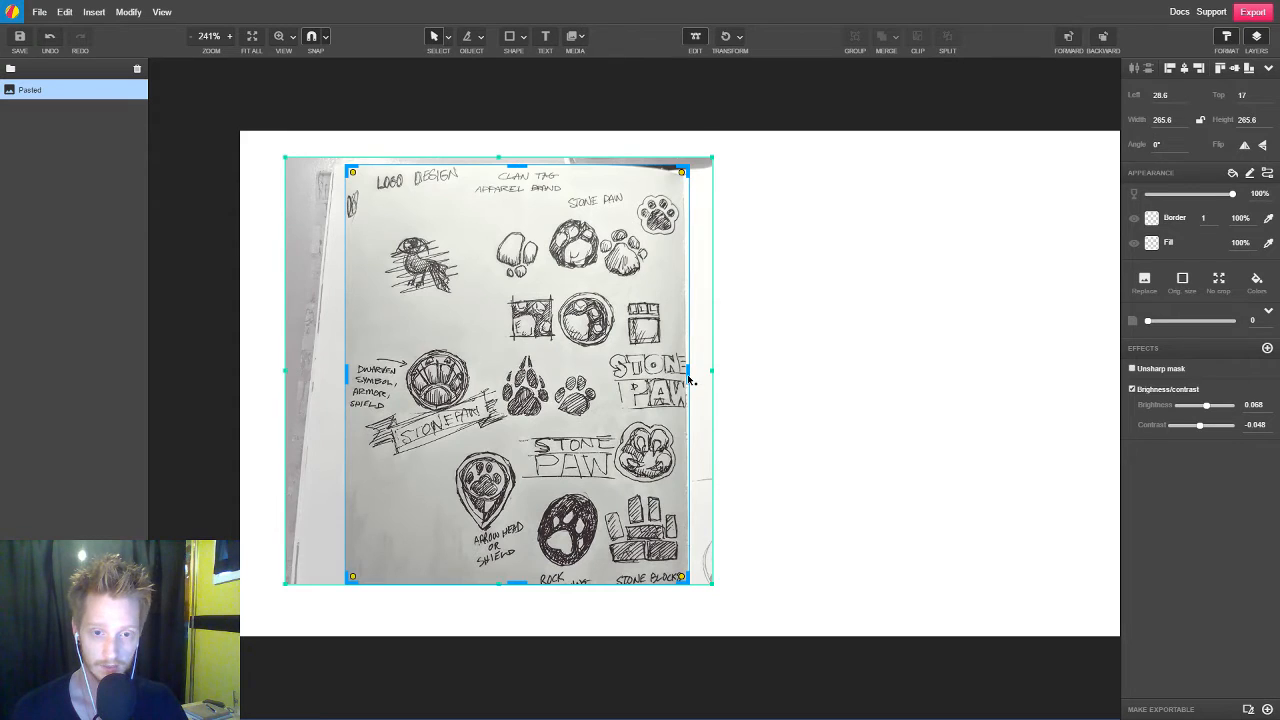
pyautogui.moveTo(687, 374); pyautogui.dragTo(682, 376)
pyautogui.click(844, 368)
# Set the sketch image's opacity to 40%, lock its layer and test the lock by trying to move the image
pyautogui.click(566, 338)
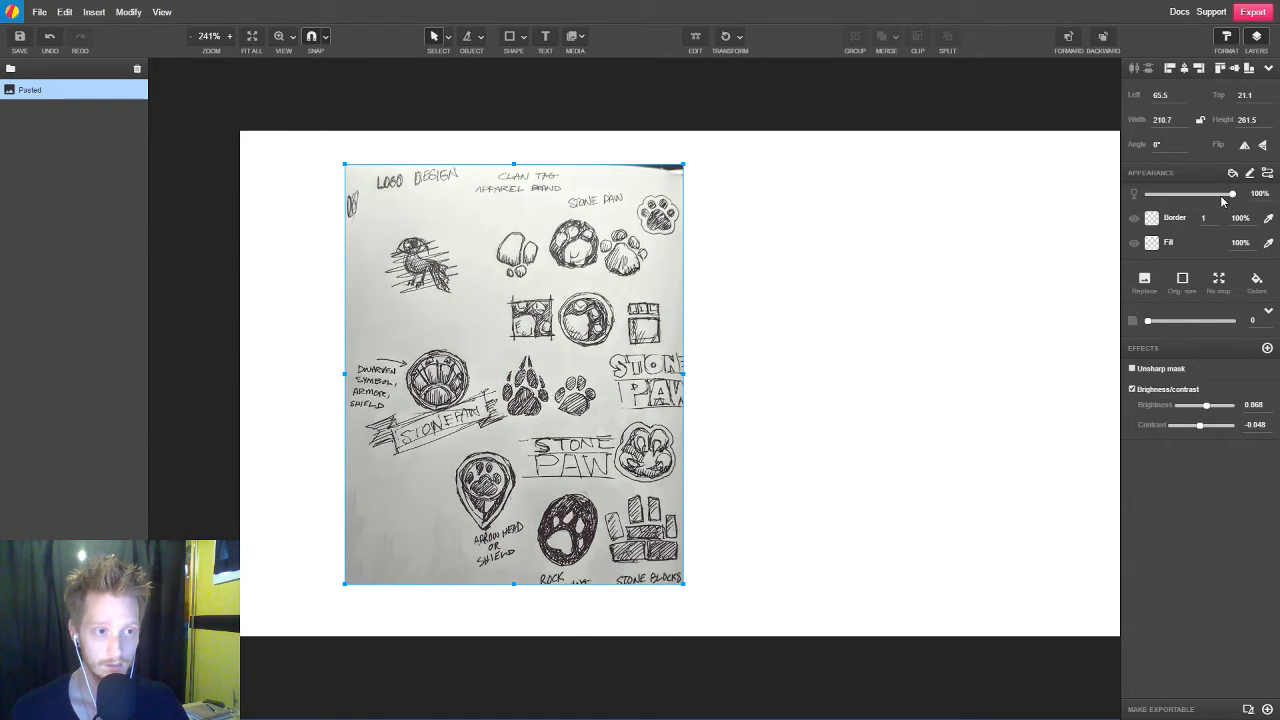
pyautogui.moveTo(1220, 195)
pyautogui.mouseDown()
pyautogui.moveTo(1182, 196)
pyautogui.moveTo(1227, 196)
pyautogui.moveTo(1190, 197)
pyautogui.moveTo(1214, 200)
pyautogui.moveTo(1183, 218)
pyautogui.mouseUp()
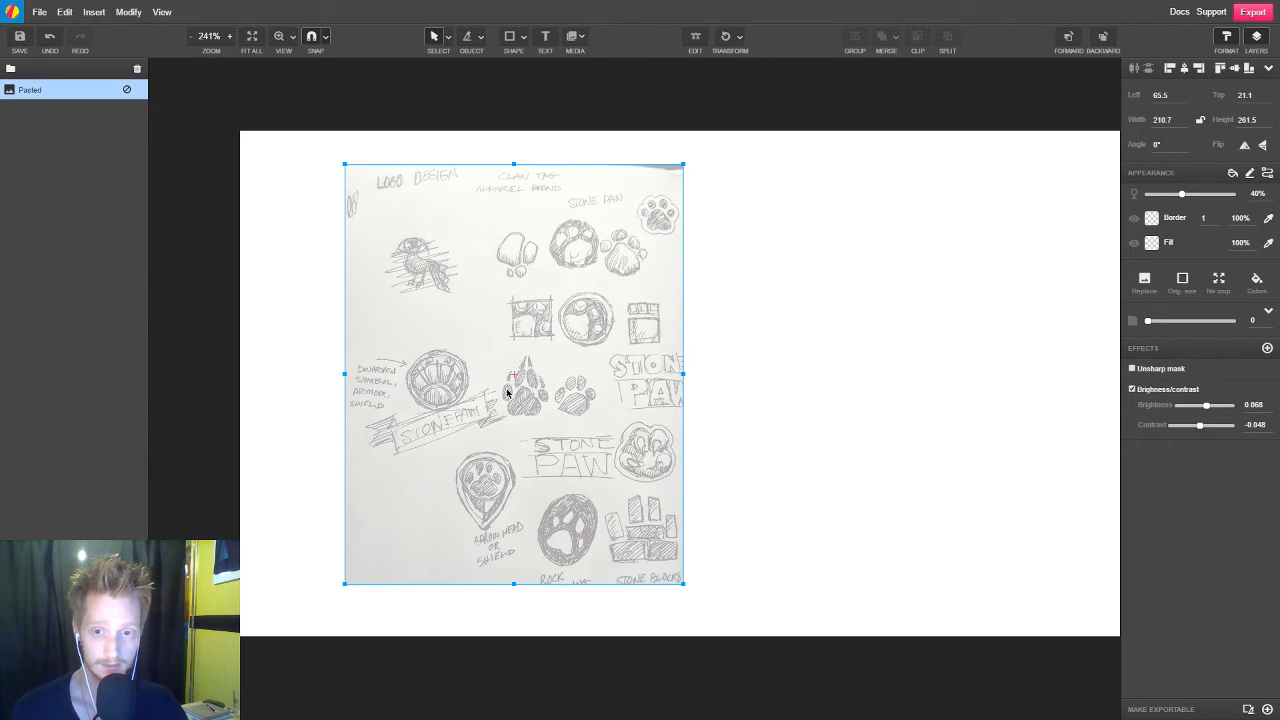
pyautogui.click(127, 90)
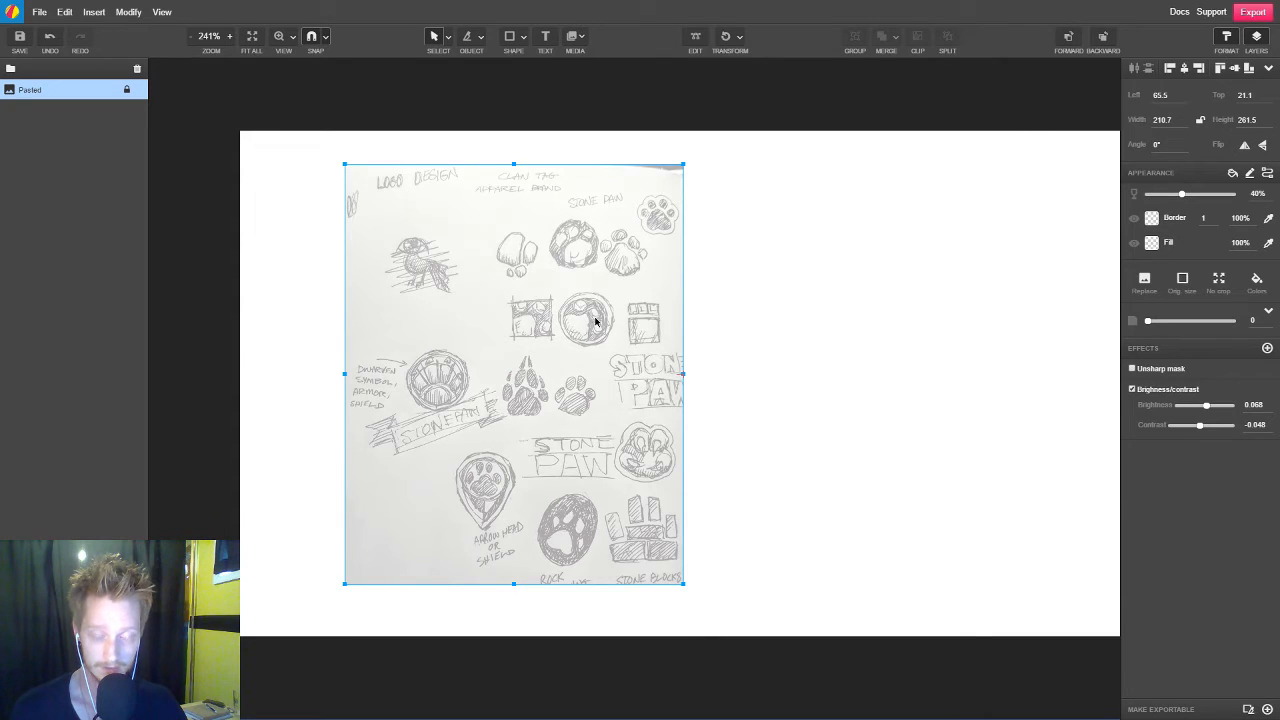
pyautogui.moveTo(598, 331); pyautogui.dragTo(310, 394)
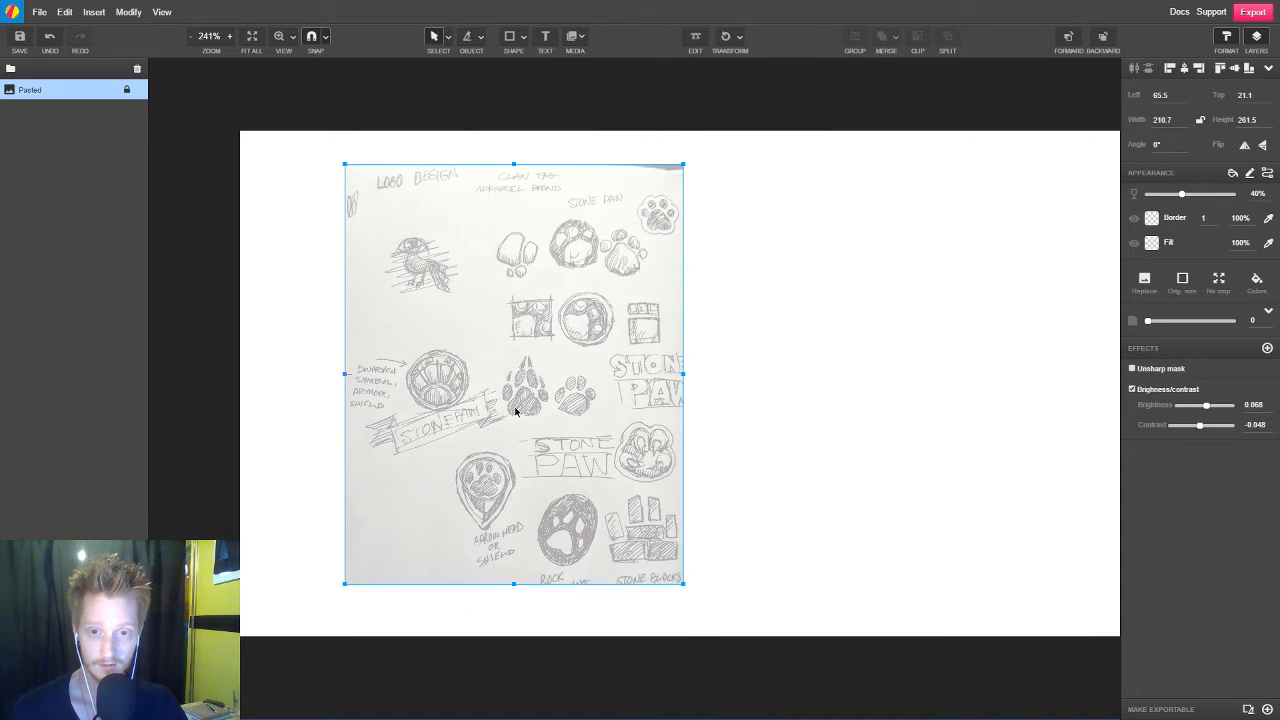
pyautogui.moveTo(517, 411); pyautogui.dragTo(945, 377)
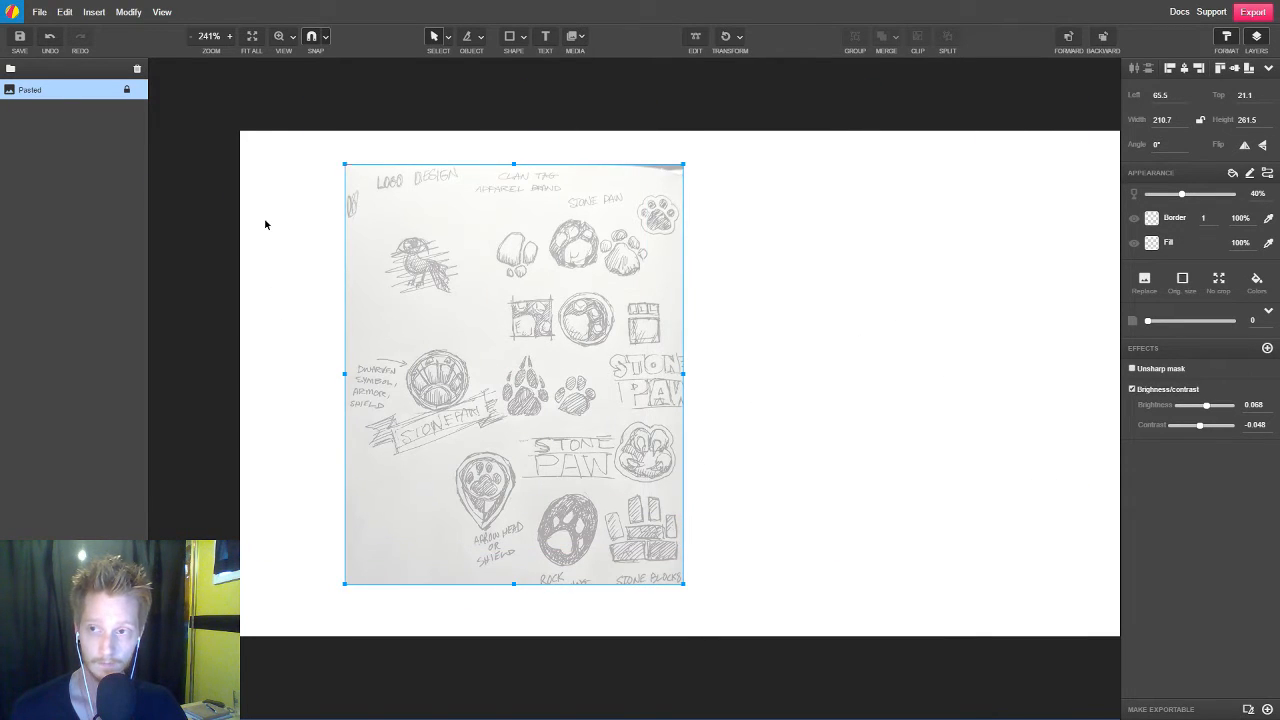
# Switch the sketch layer's lock to the fully unselectable mode and test it with selection marquees across the image
pyautogui.click(127, 90)
pyautogui.moveTo(308, 164); pyautogui.dragTo(431, 482)
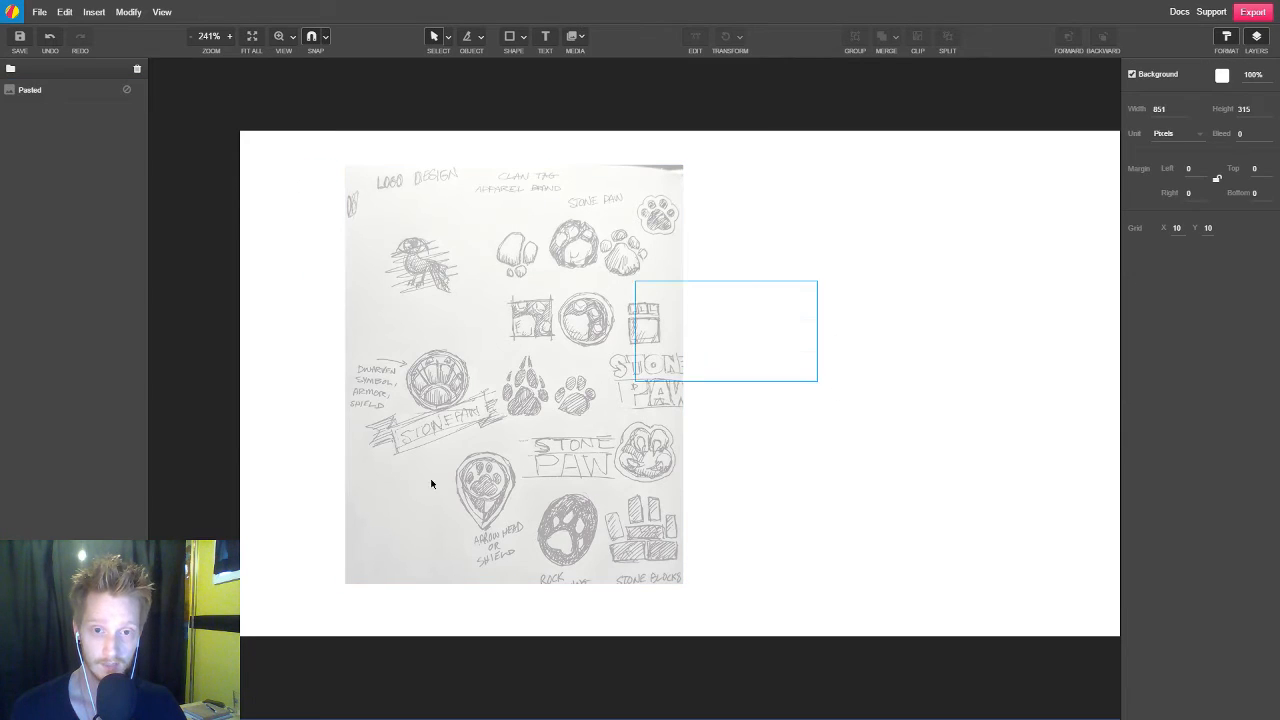
pyautogui.moveTo(351, 437); pyautogui.dragTo(604, 530)
pyautogui.moveTo(718, 253); pyautogui.dragTo(645, 423)
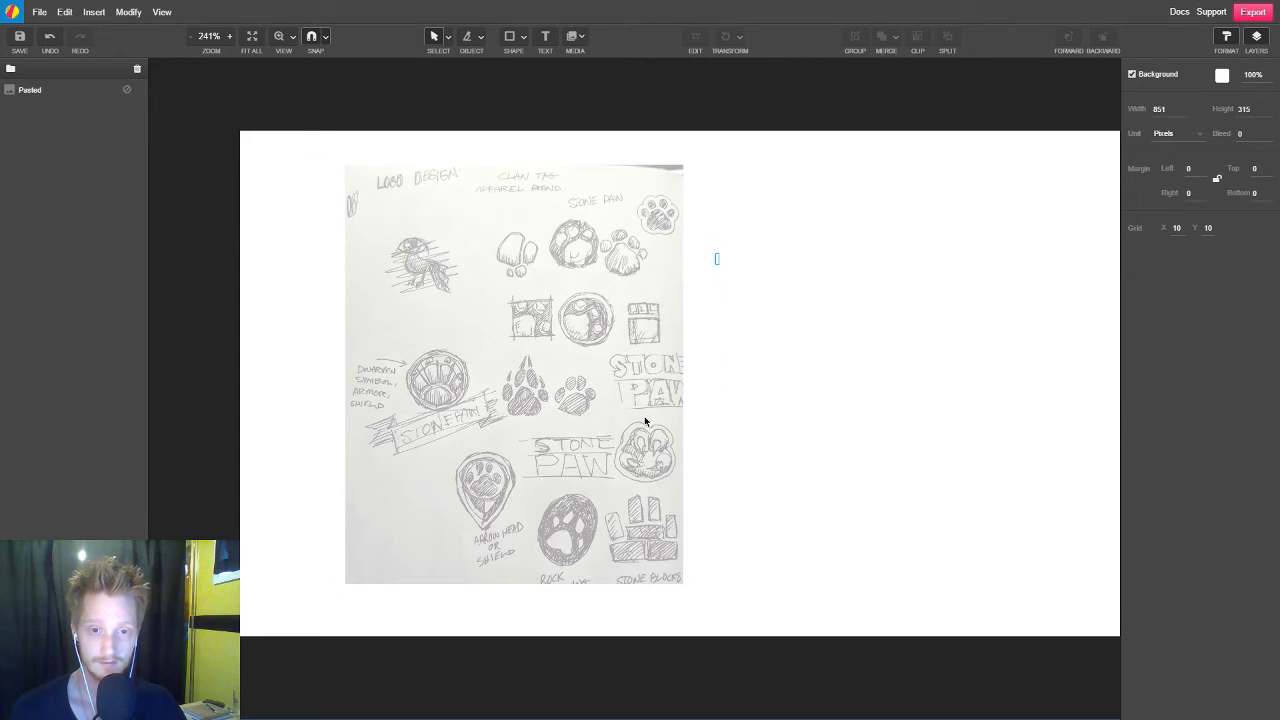
pyautogui.moveTo(715, 370); pyautogui.dragTo(649, 443)
pyautogui.moveTo(662, 384); pyautogui.dragTo(613, 431)
pyautogui.moveTo(689, 408); pyautogui.dragTo(458, 565)
pyautogui.moveTo(882, 397); pyautogui.dragTo(194, 492)
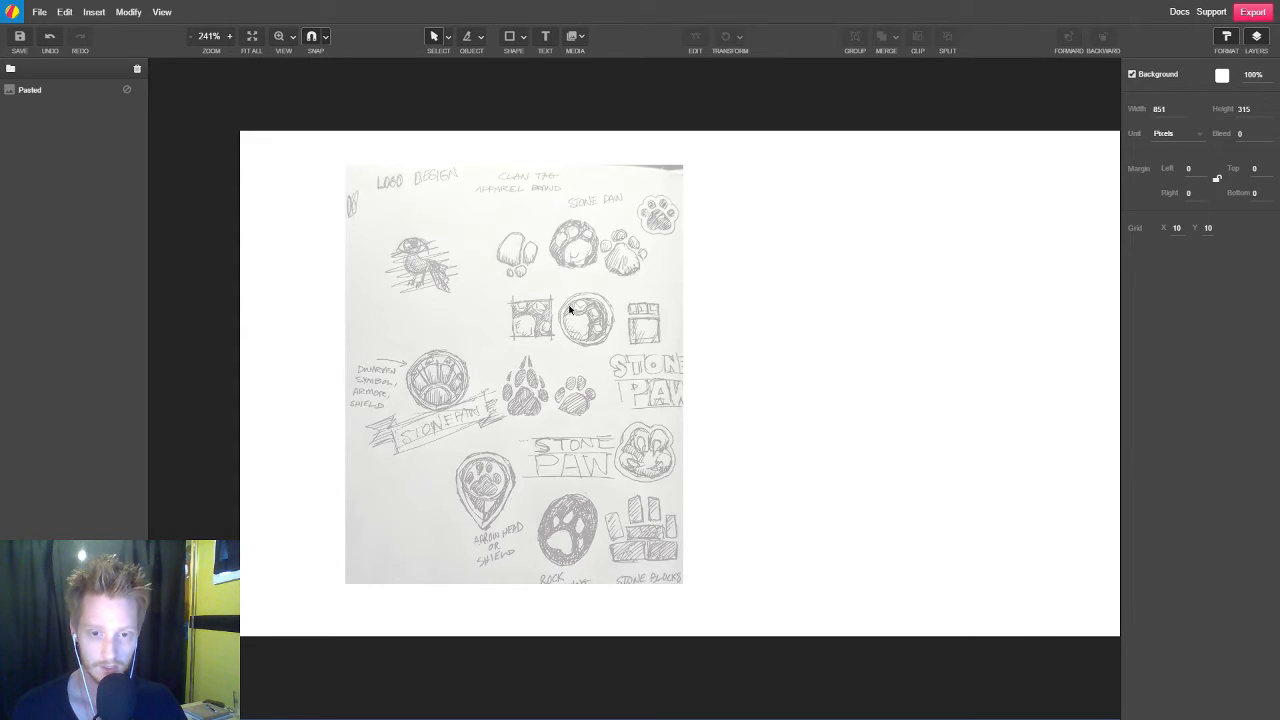
# Examine the stone paw sketches in the upper part of the image up close
pyautogui.scroll(2, 561, 281)
pyautogui.scroll(3, 546, 282)
pyautogui.scroll(-1, 546, 282)
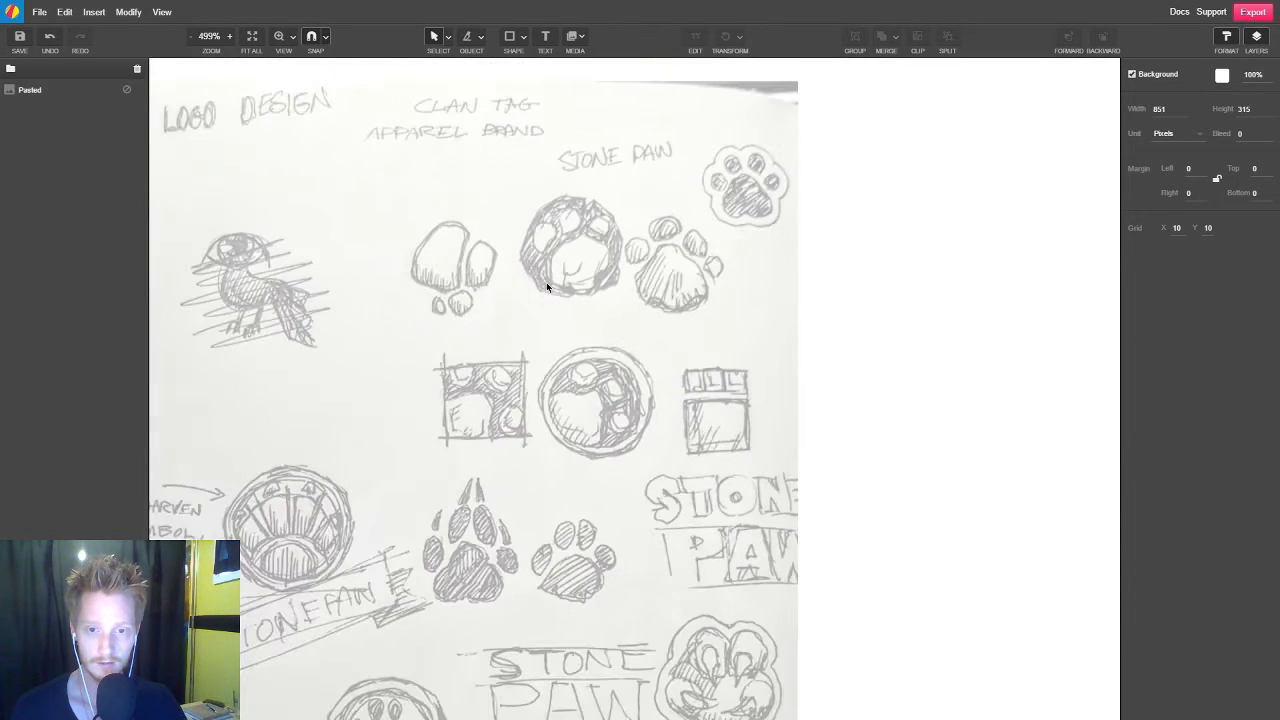
pyautogui.scroll(1, 579, 265)
pyautogui.press('space')
pyautogui.moveTo(700, 313)
pyautogui.mouseDown()
pyautogui.moveTo(706, 378)
pyautogui.moveTo(781, 371)
pyautogui.mouseUp()
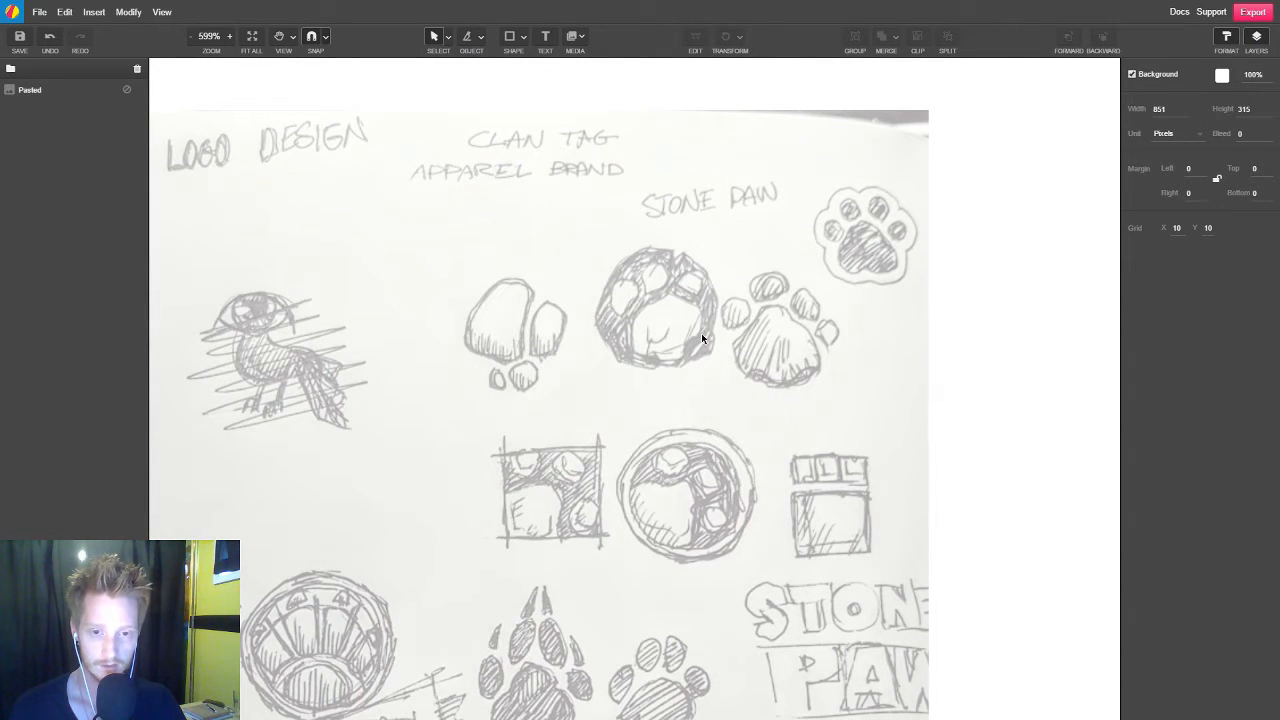
pyautogui.scroll(4, 671, 292)
pyautogui.press('space')
pyautogui.moveTo(594, 361); pyautogui.dragTo(486, 360)
pyautogui.scroll(-2, 486, 360)
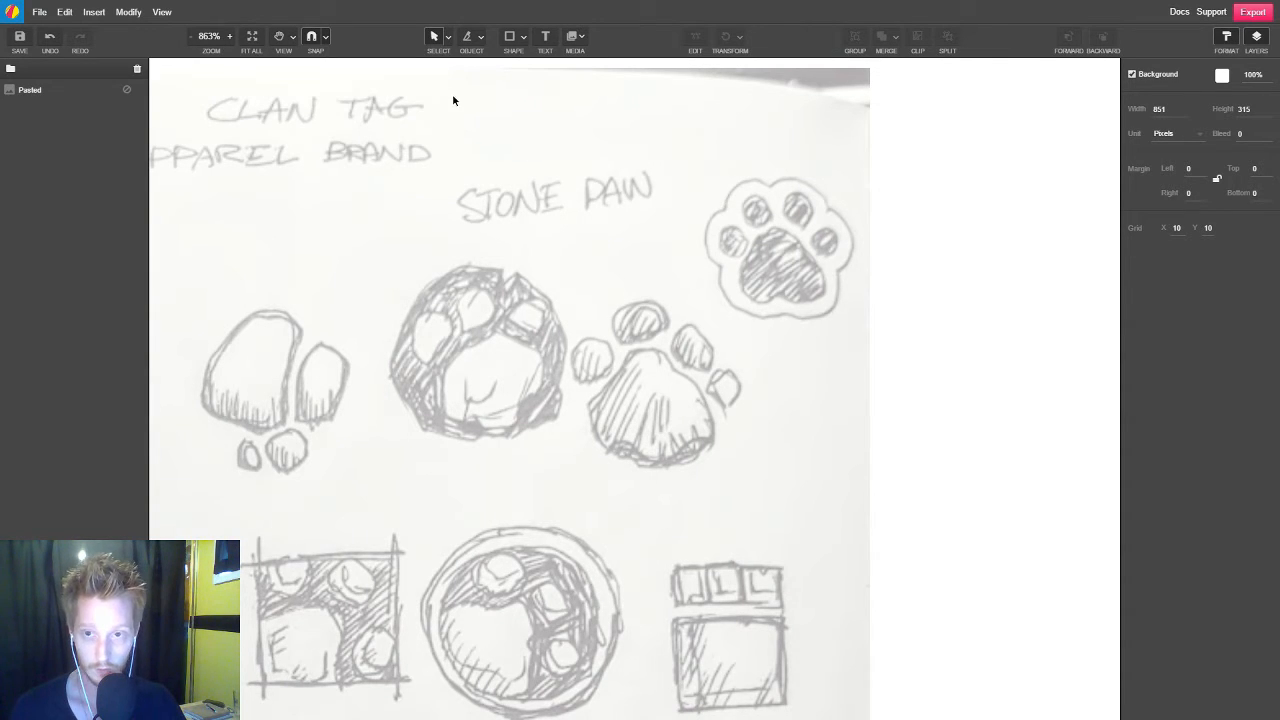
# Start a Pen path at the notch atop the round stone paw sketch and trace up the notch's left side to its tip
pyautogui.click(481, 37)
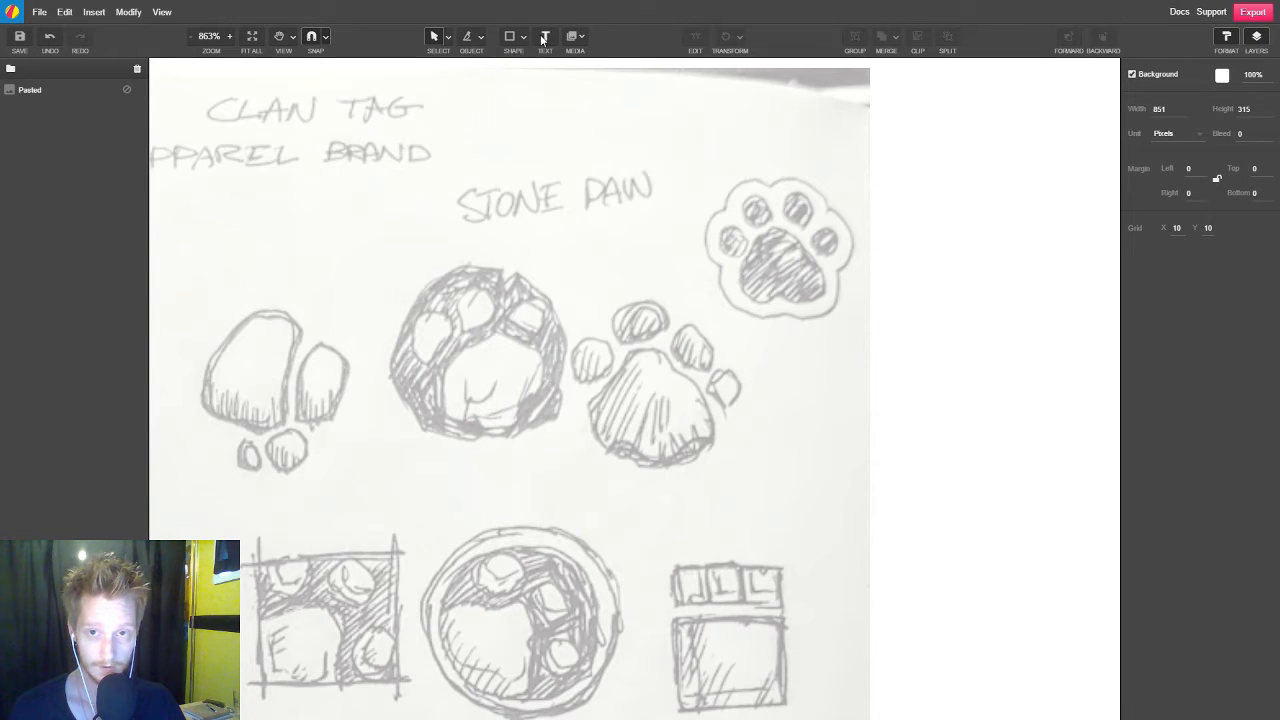
pyautogui.click(523, 38)
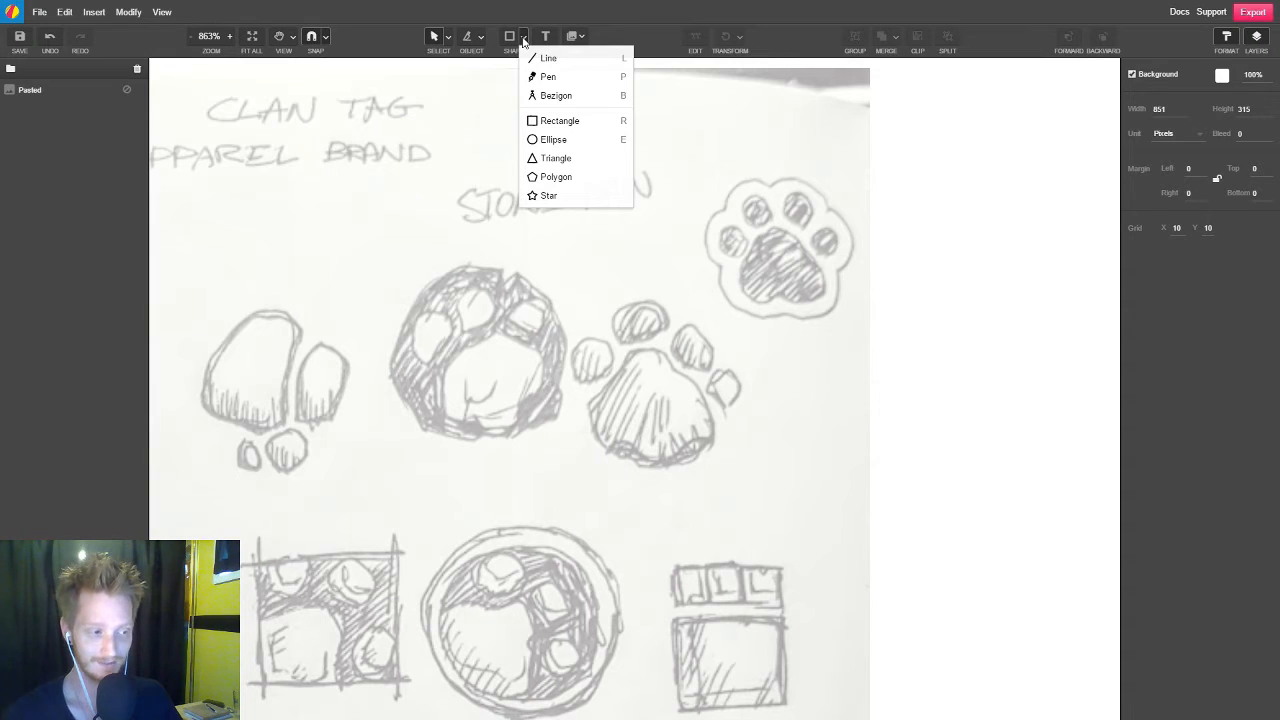
pyautogui.click(611, 79)
pyautogui.scroll(5, 453, 342)
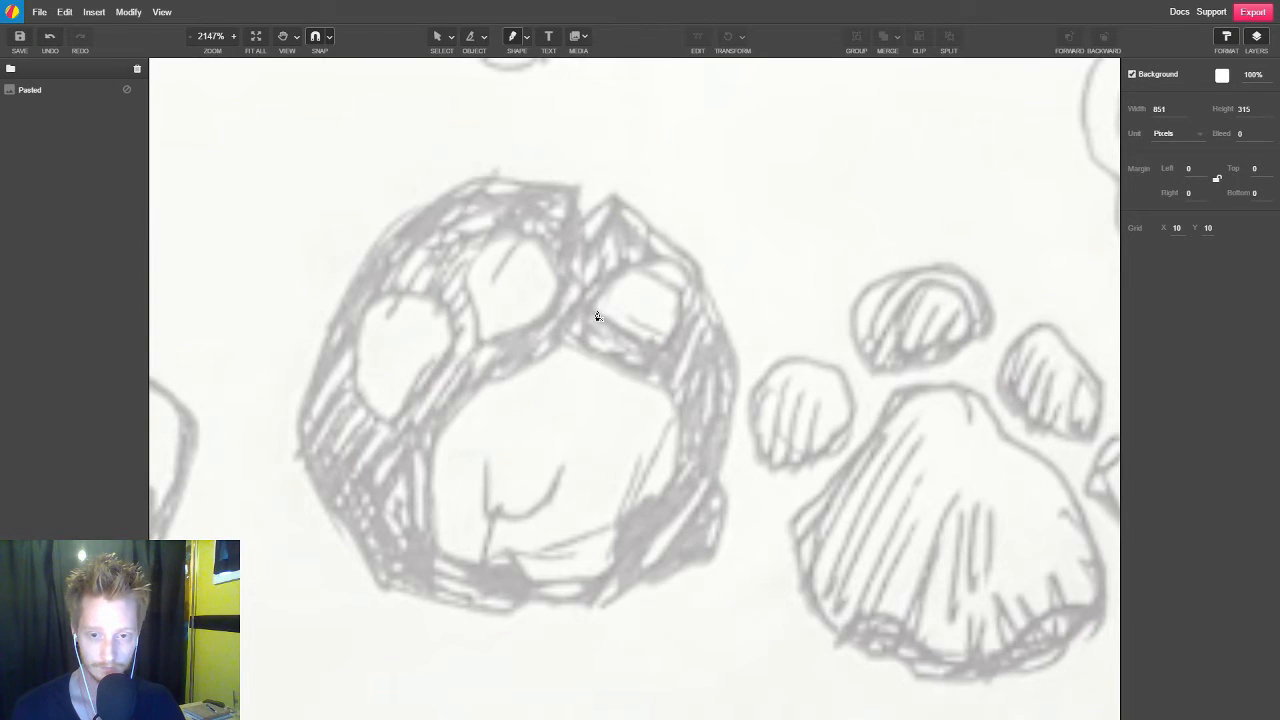
pyautogui.scroll(-1, 597, 317)
pyautogui.scroll(-1, 597, 317)
pyautogui.scroll(1, 537, 314)
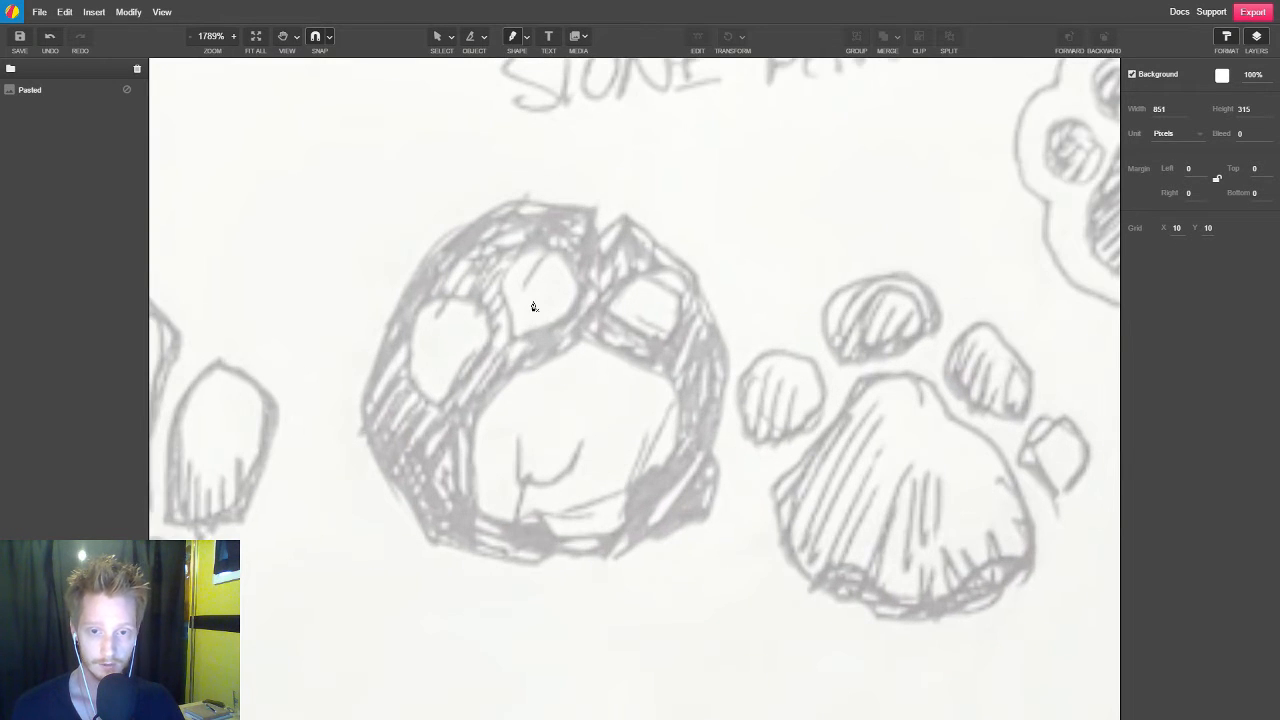
pyautogui.click(598, 238)
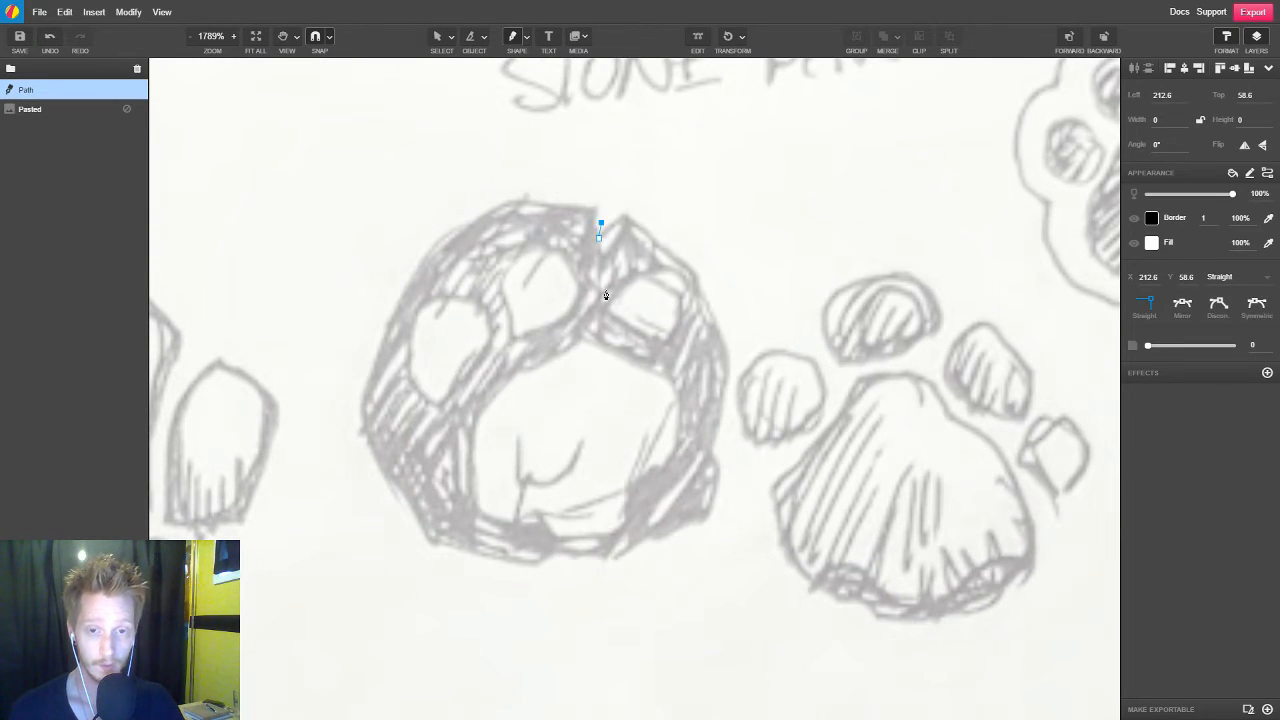
pyautogui.scroll(3, 600, 215)
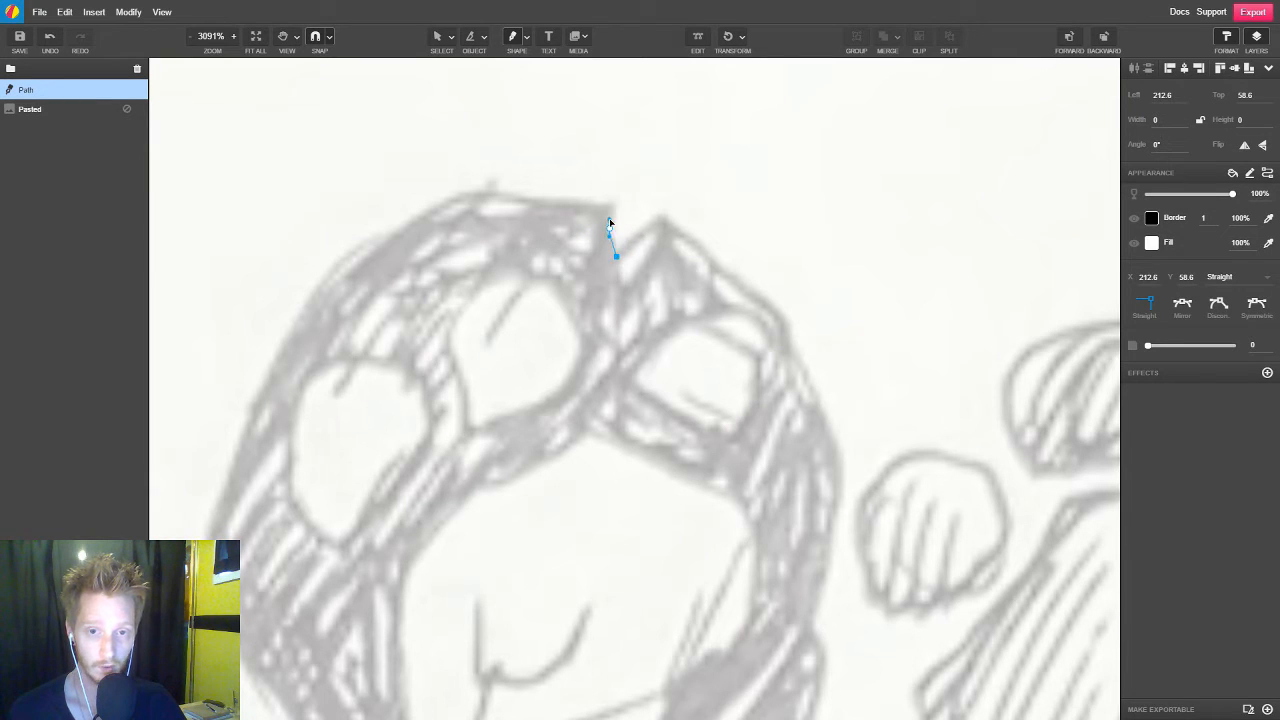
pyautogui.moveTo(609, 228); pyautogui.dragTo(609, 222)
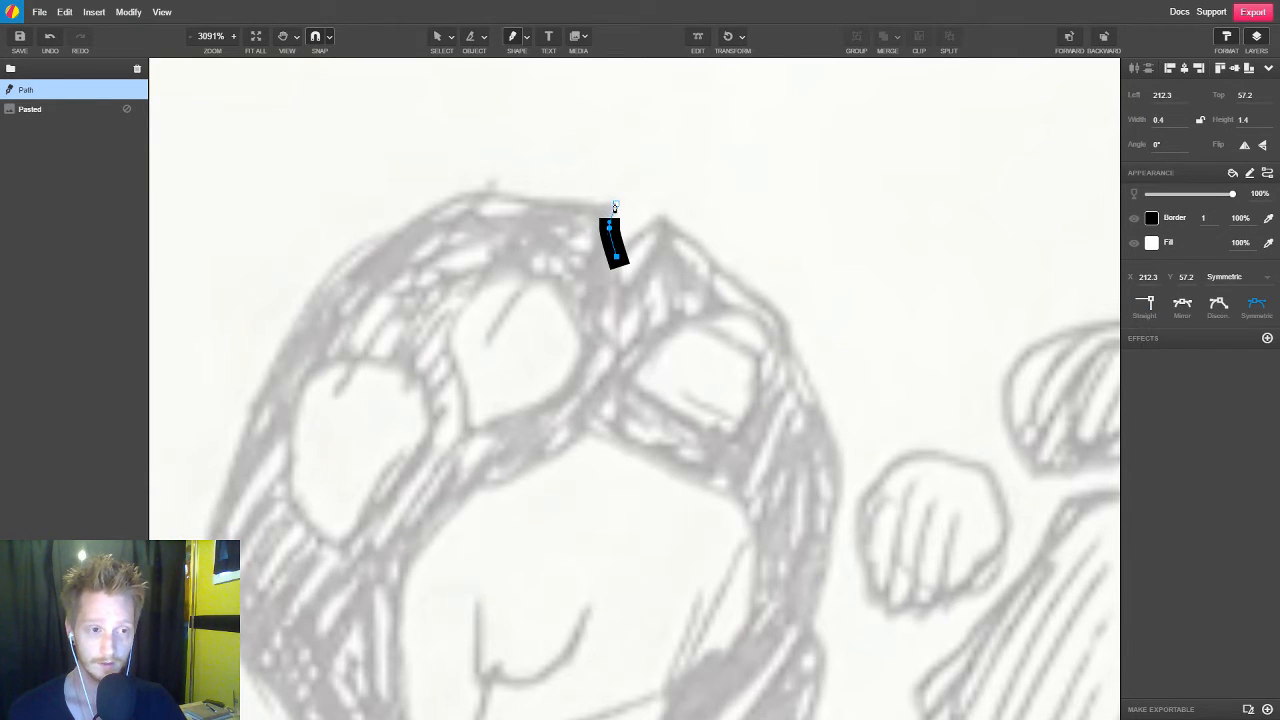
pyautogui.click(616, 203)
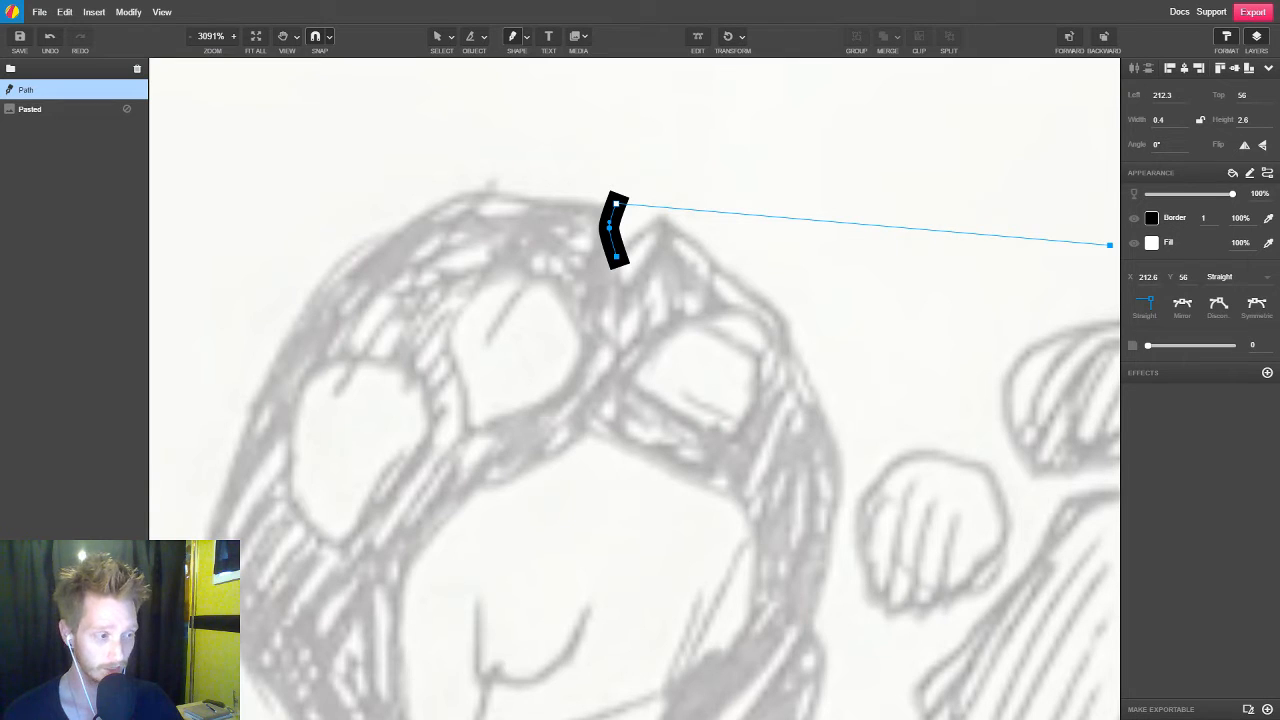
# Hide the path's border and set its fill to the magenta color #C710C7
pyautogui.click(1135, 219)
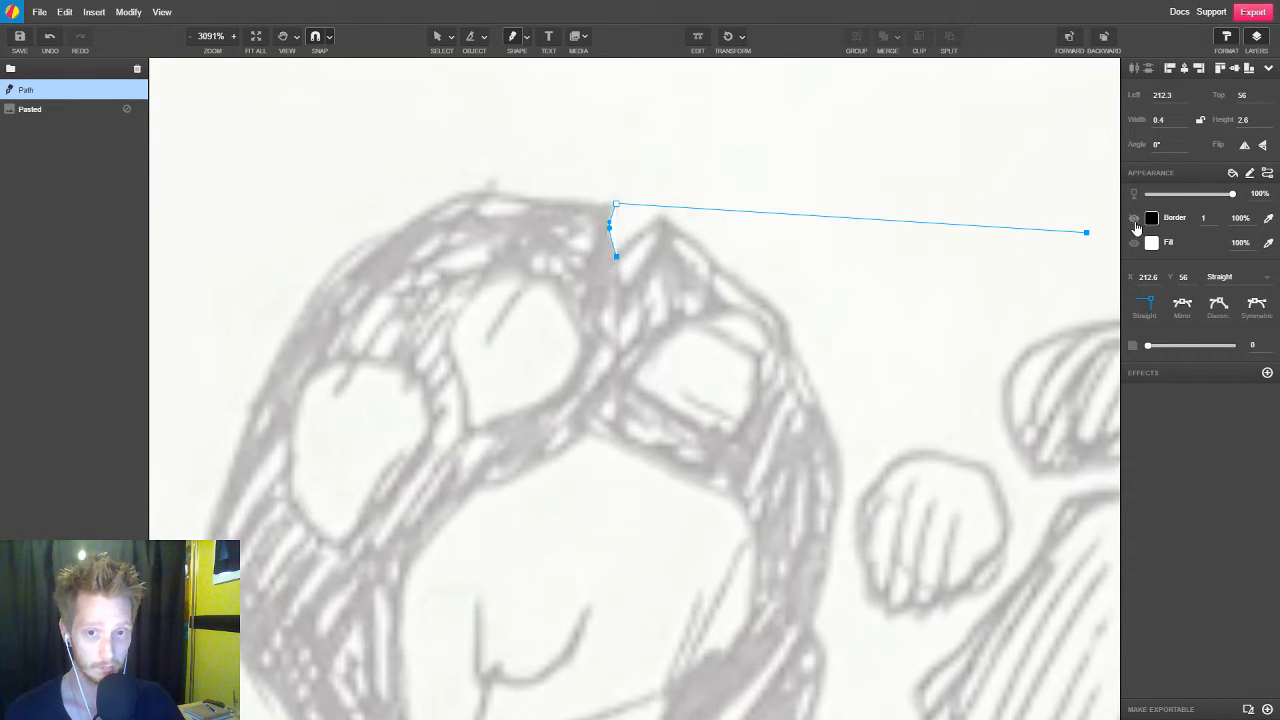
pyautogui.click(1152, 245)
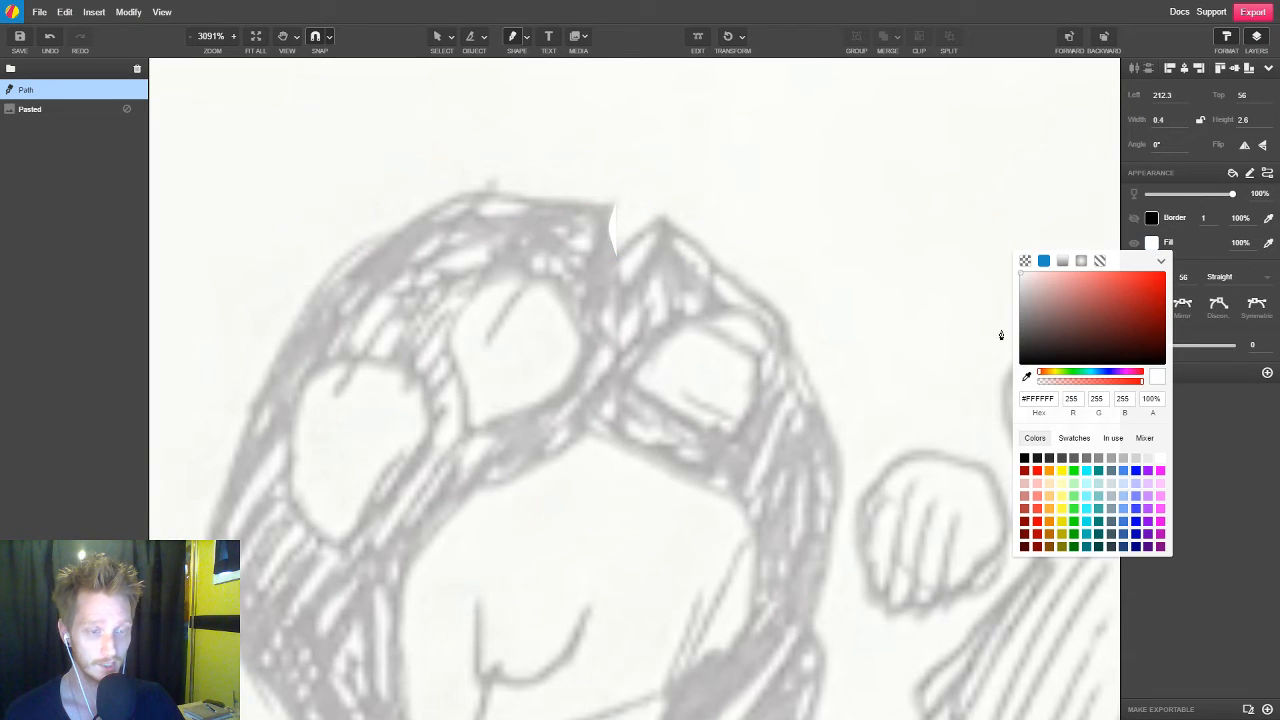
pyautogui.click(1160, 526)
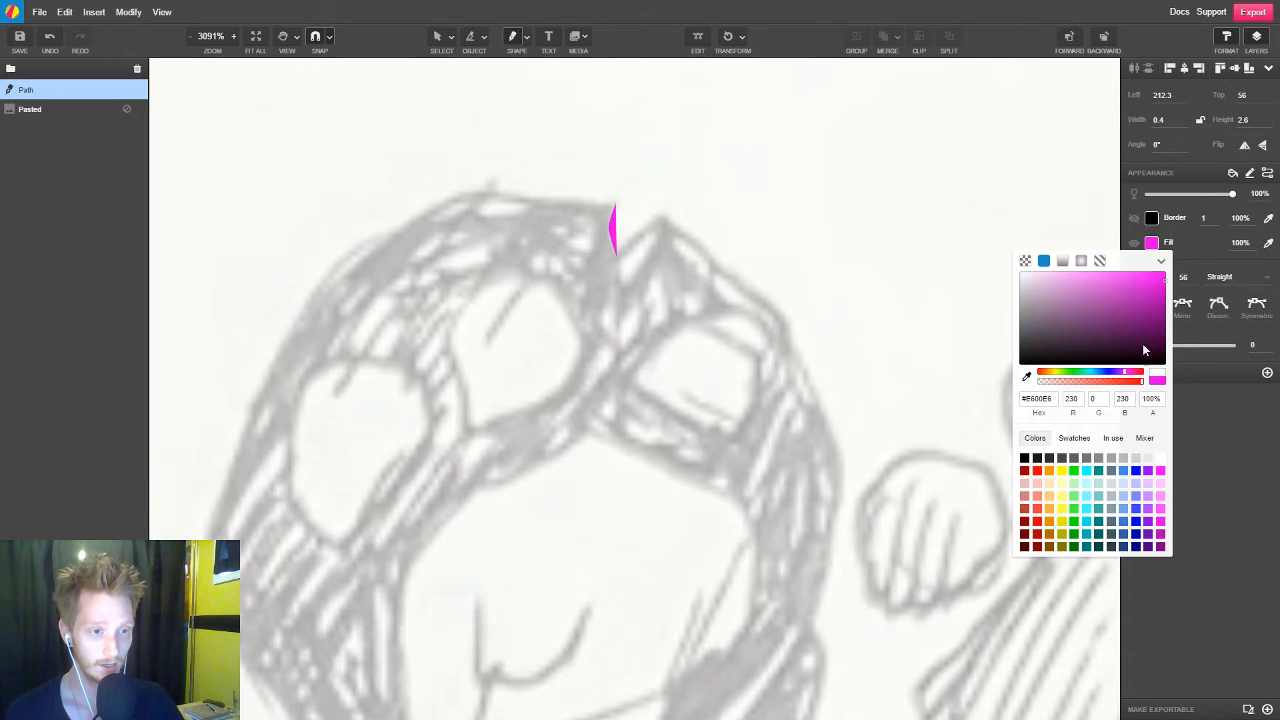
pyautogui.click(1134, 315)
pyautogui.click(1145, 299)
pyautogui.click(1154, 292)
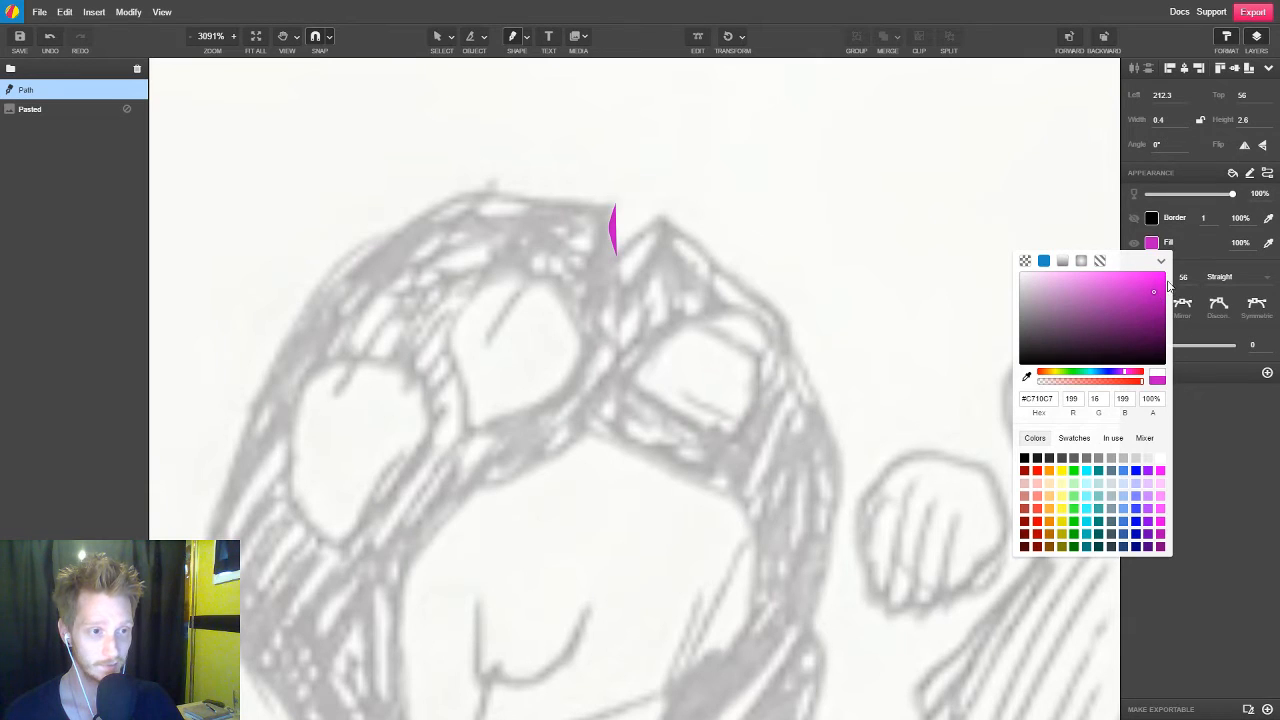
# Set the path's opacity to 26%
pyautogui.moveTo(1233, 196); pyautogui.dragTo(1190, 194)
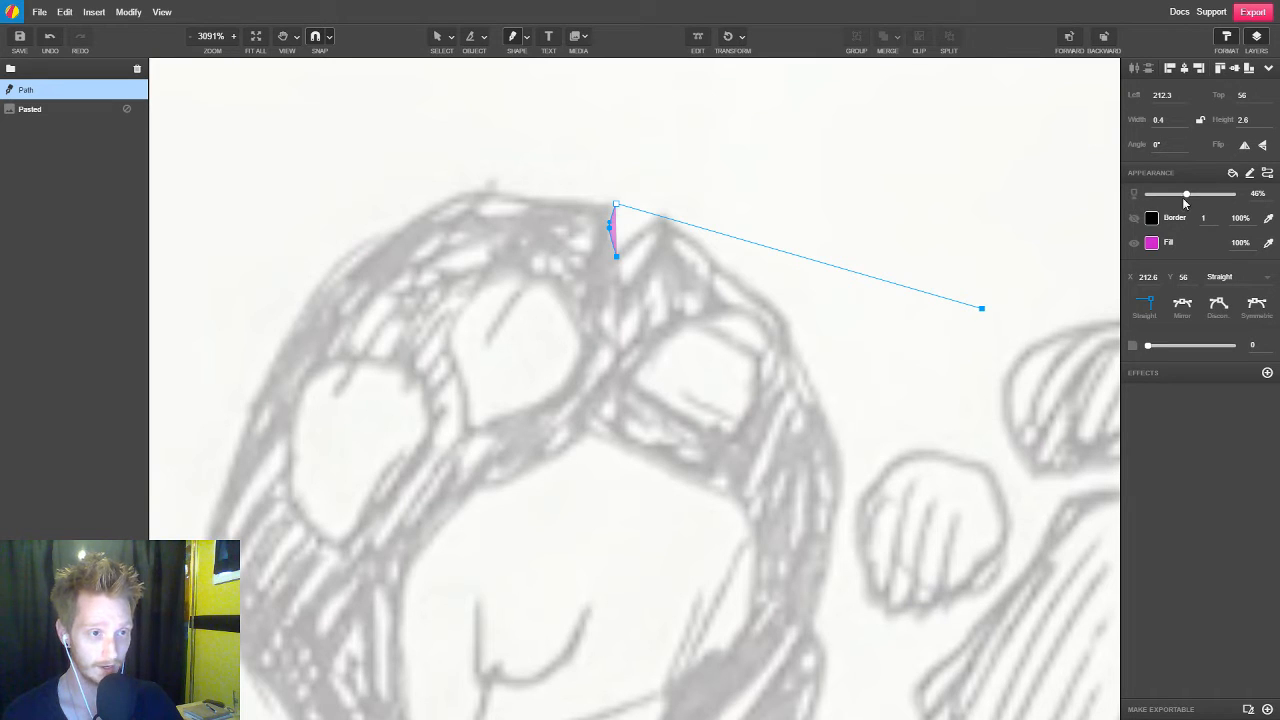
pyautogui.moveTo(1190, 197)
pyautogui.mouseDown()
pyautogui.moveTo(1208, 196)
pyautogui.moveTo(1188, 202)
pyautogui.mouseUp()
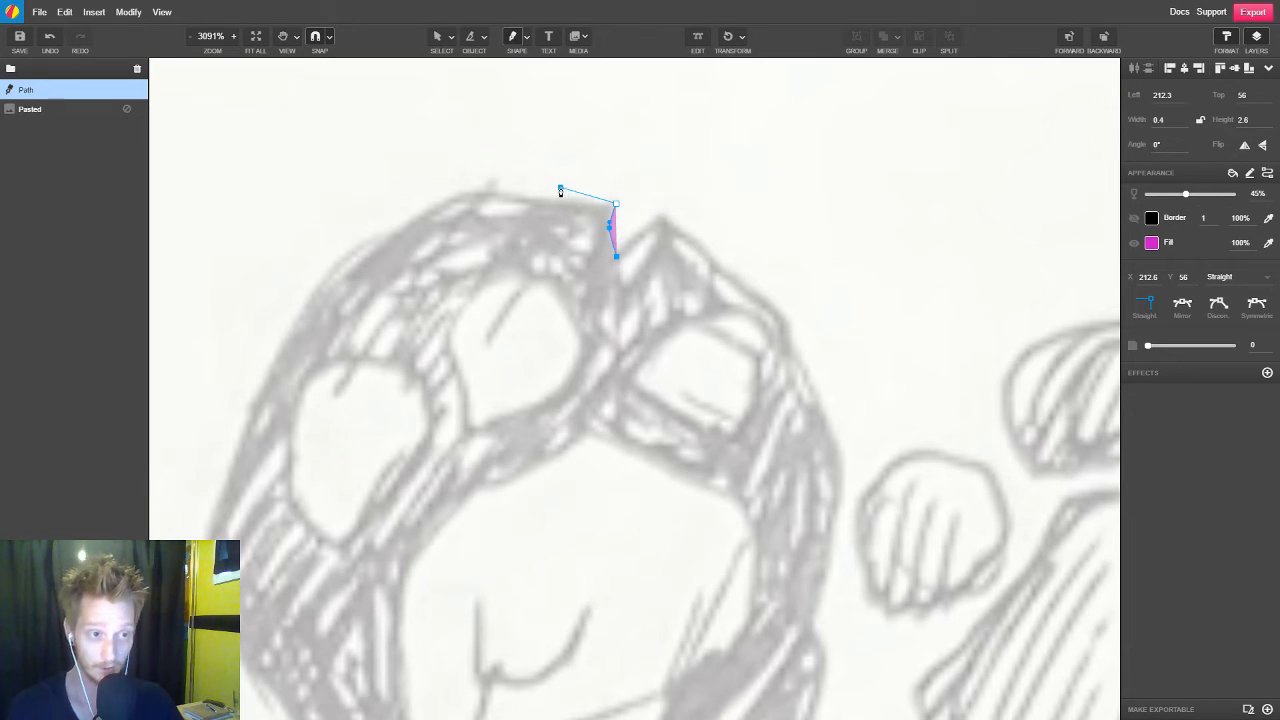
pyautogui.click(1170, 194)
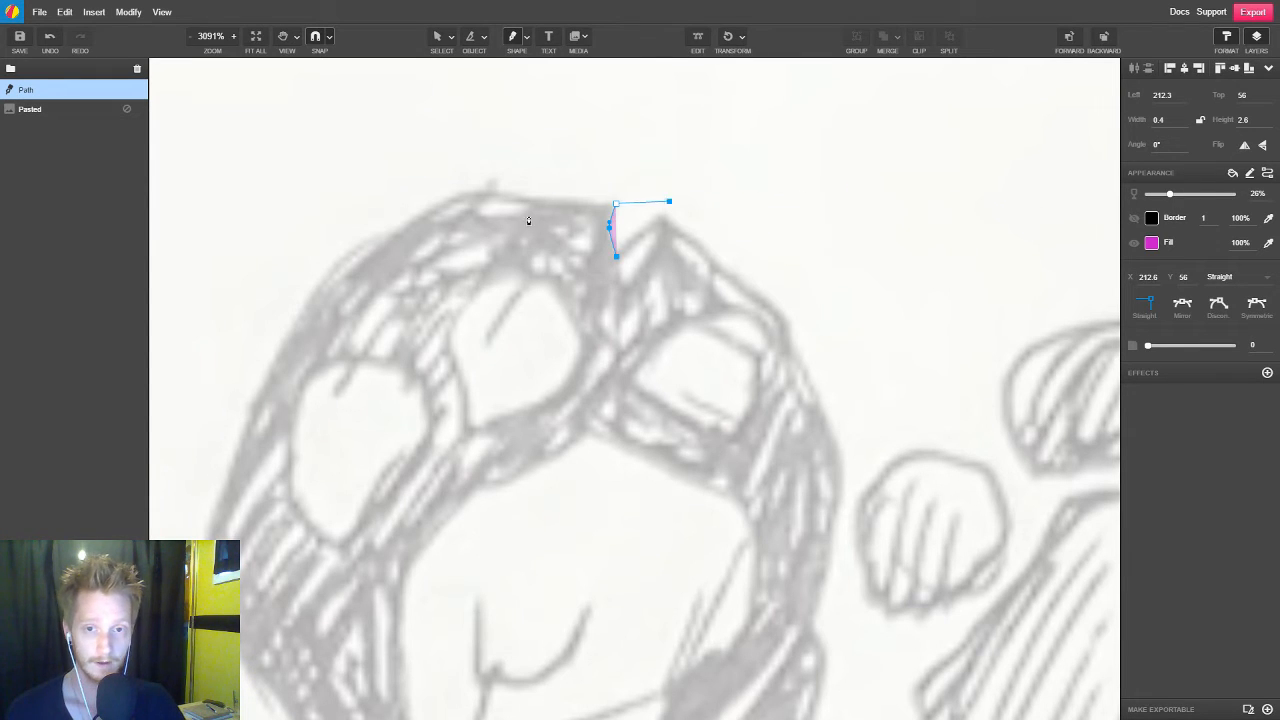
# Continue the path from the notch along the upper-left edge of the round stone paw
pyautogui.moveTo(578, 199); pyautogui.dragTo(562, 197)
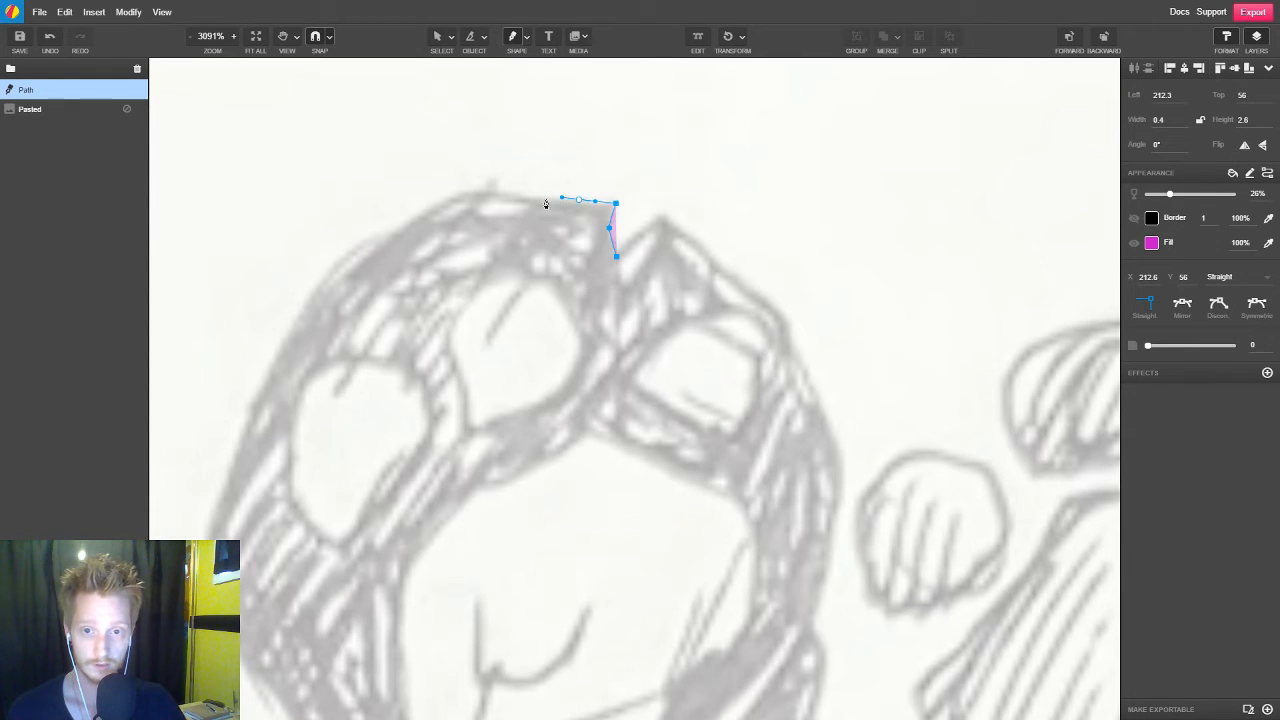
pyautogui.click(489, 186)
pyautogui.moveTo(415, 213); pyautogui.dragTo(403, 223)
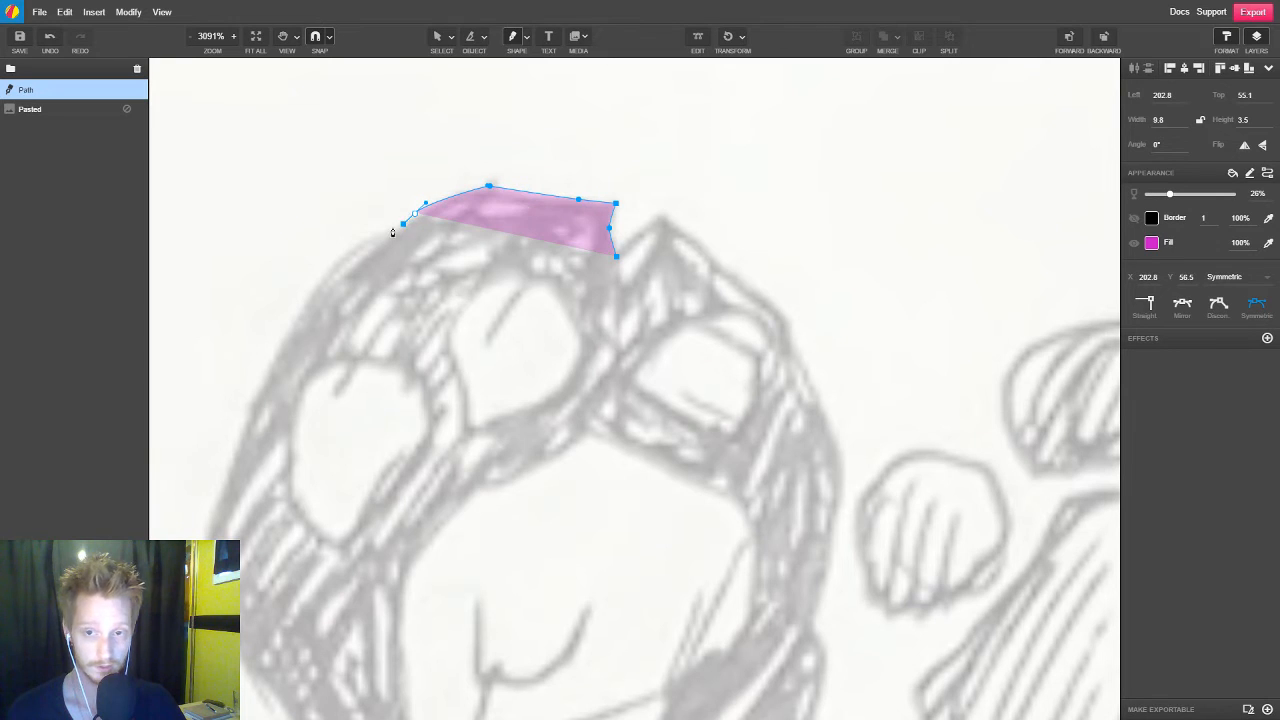
pyautogui.click(349, 252)
# Trace the stone's left side with curve and corner points down to its lower-left corner
pyautogui.press('space')
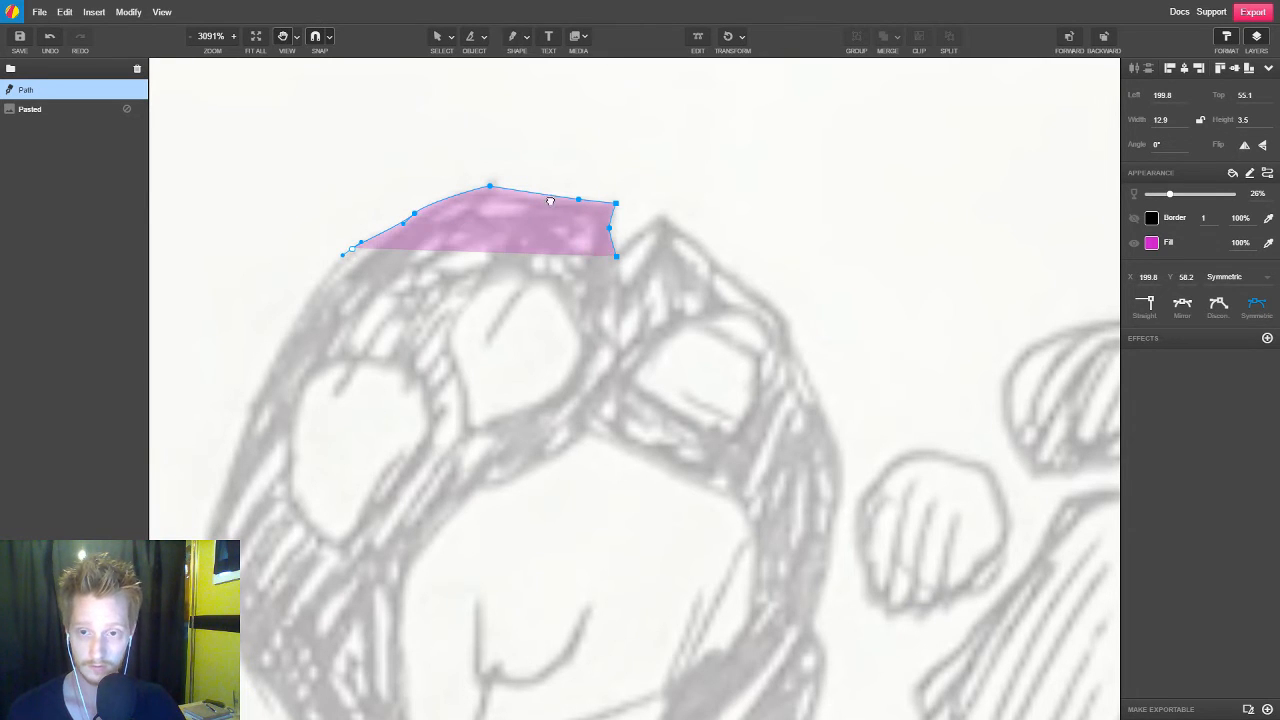
pyautogui.moveTo(416, 301); pyautogui.dragTo(532, 195)
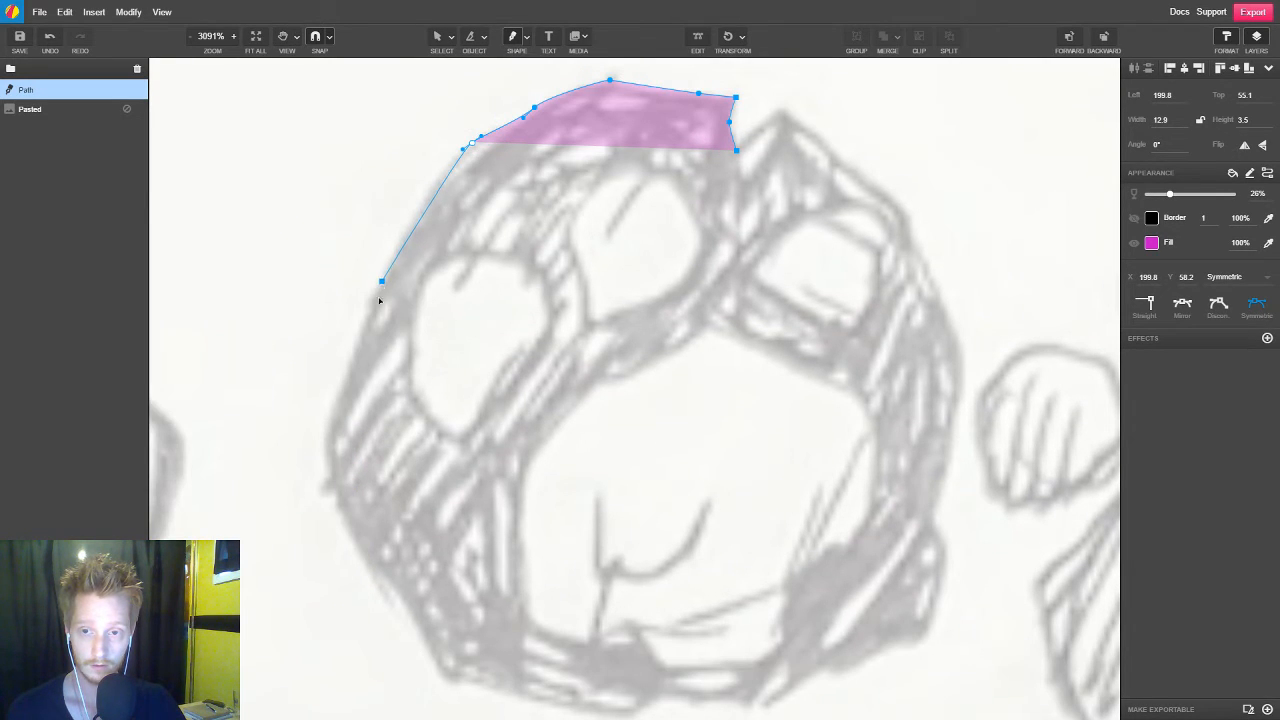
pyautogui.moveTo(380, 284); pyautogui.dragTo(364, 330)
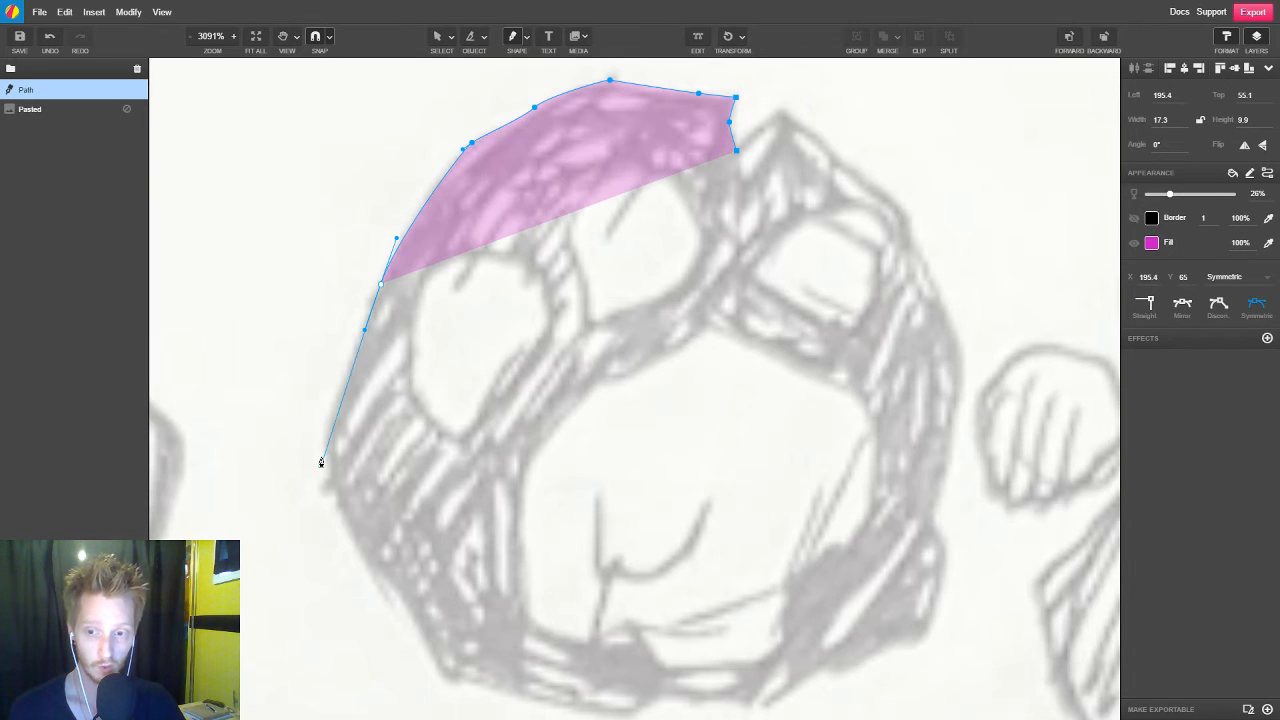
pyautogui.moveTo(327, 428); pyautogui.dragTo(320, 462)
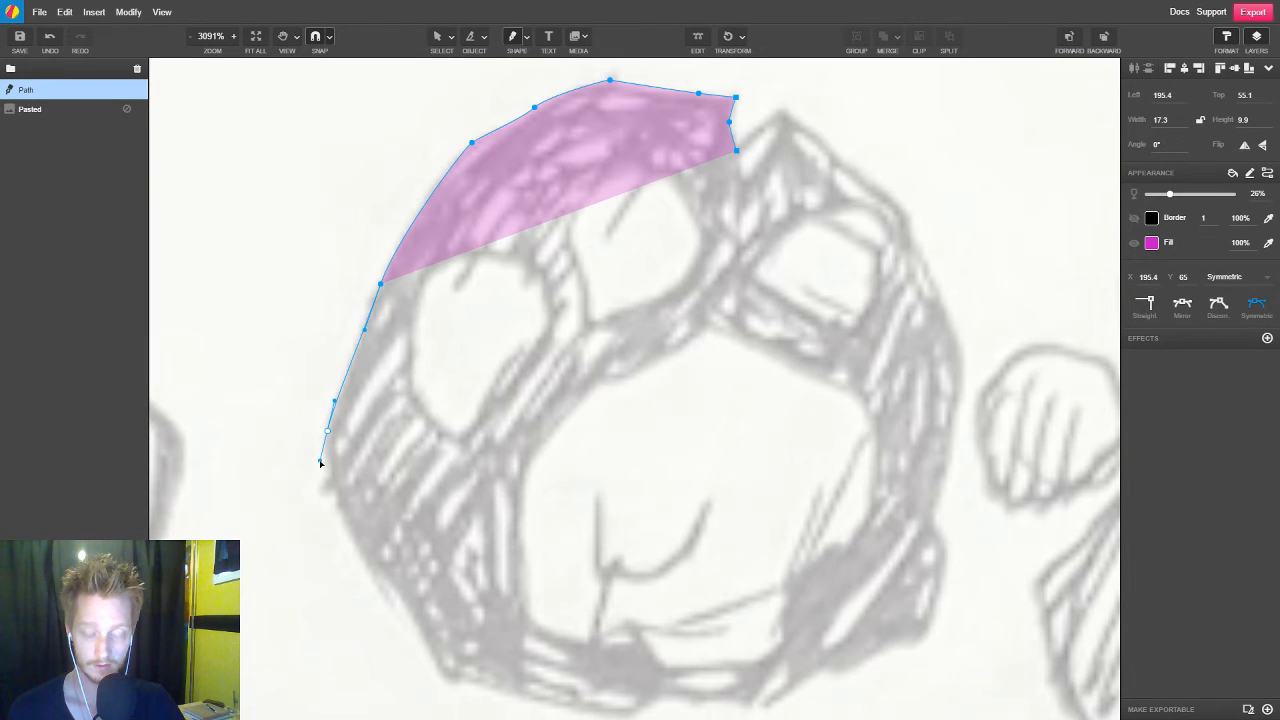
pyautogui.click(338, 508)
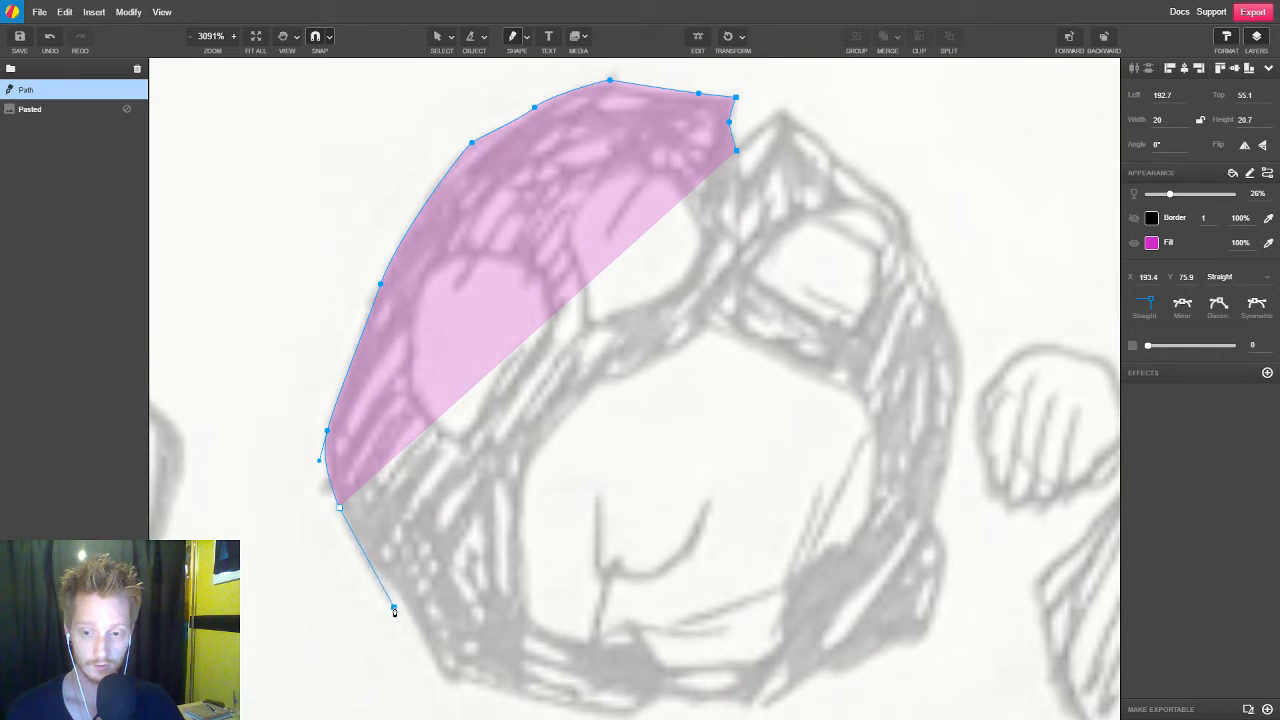
pyautogui.moveTo(384, 577); pyautogui.dragTo(394, 590)
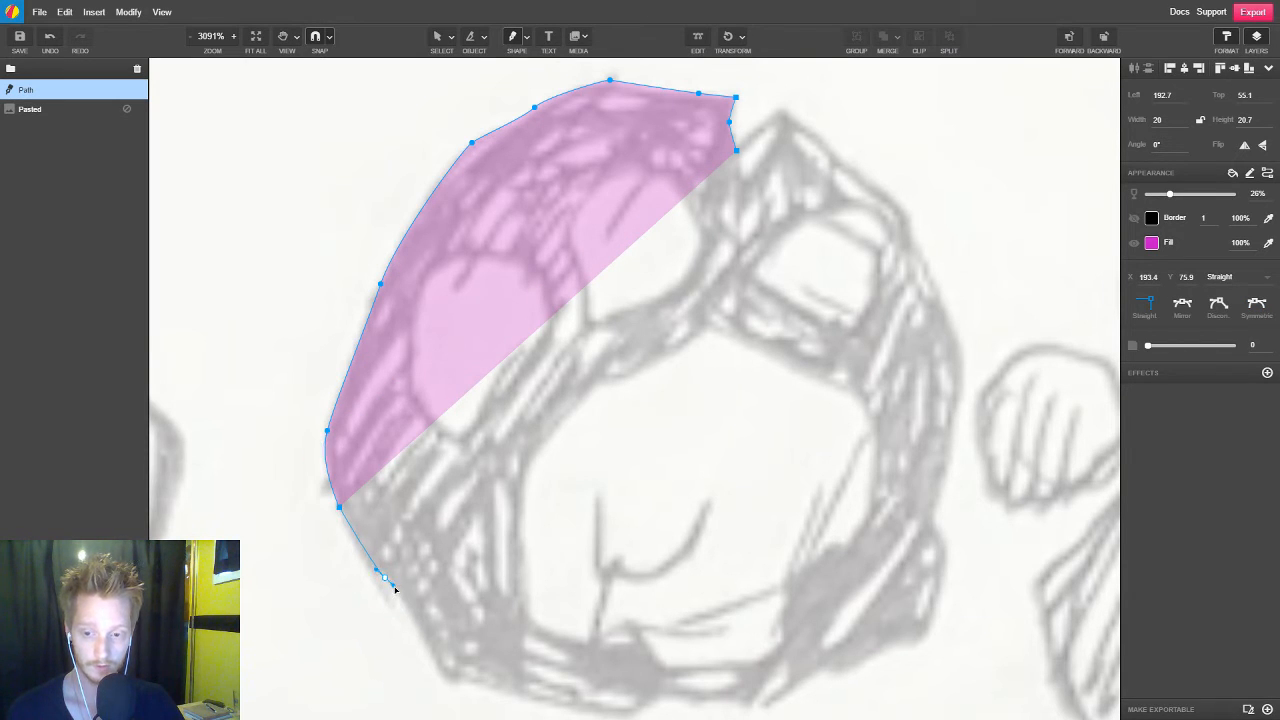
pyautogui.moveTo(434, 655); pyautogui.dragTo(453, 686)
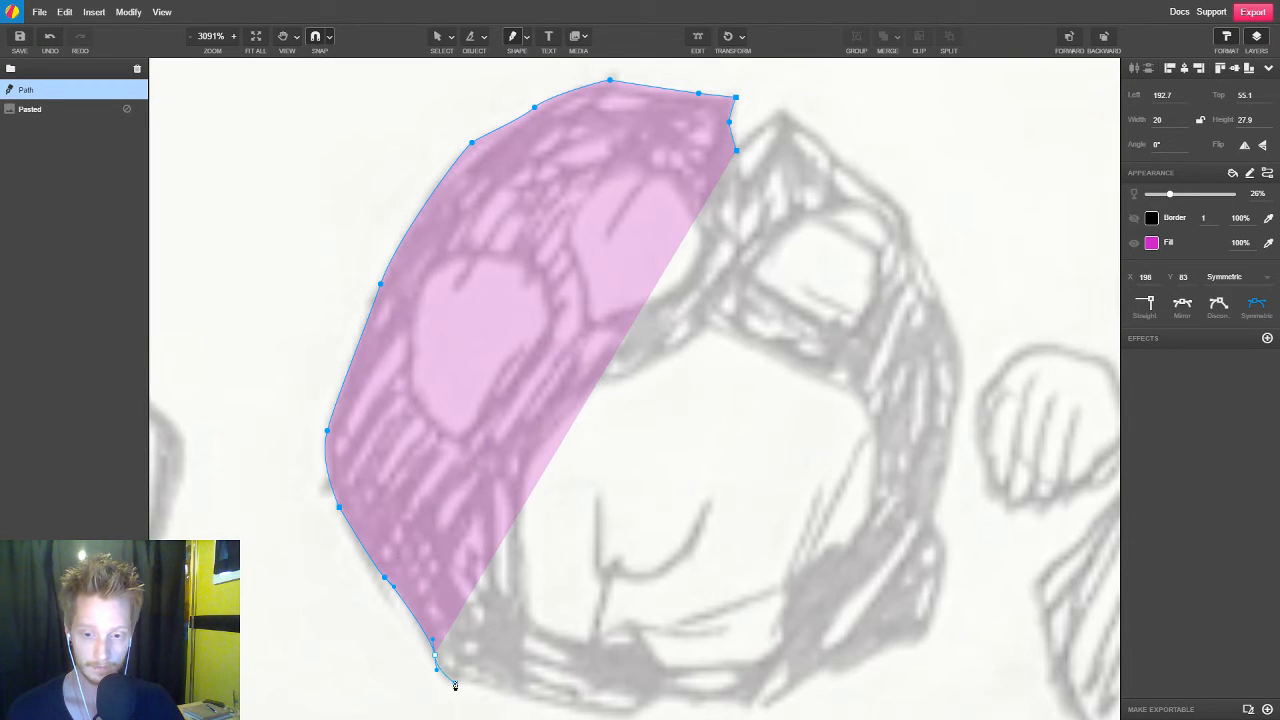
pyautogui.click(455, 685)
# Trace the stone's uneven bottom edge and continue around the protruding chunk at its lower right
pyautogui.press('space')
pyautogui.moveTo(554, 692); pyautogui.dragTo(430, 565)
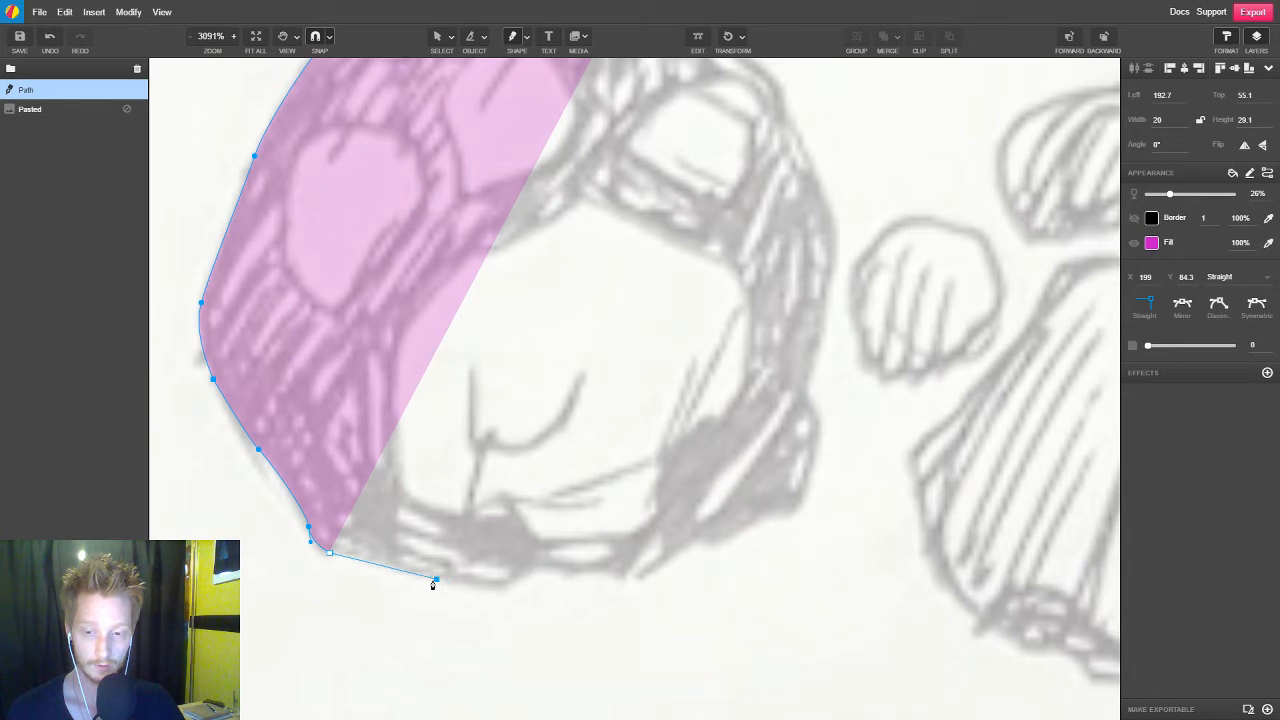
pyautogui.moveTo(433, 585); pyautogui.dragTo(530, 568)
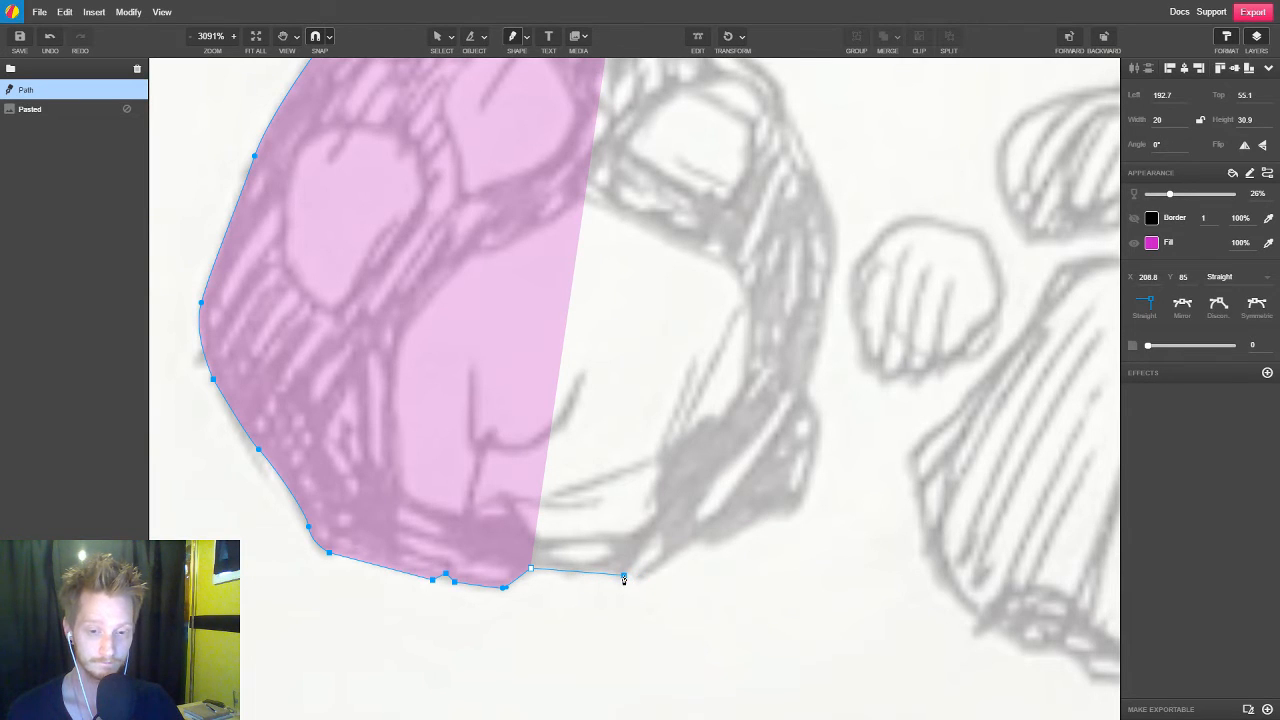
pyautogui.click(641, 578)
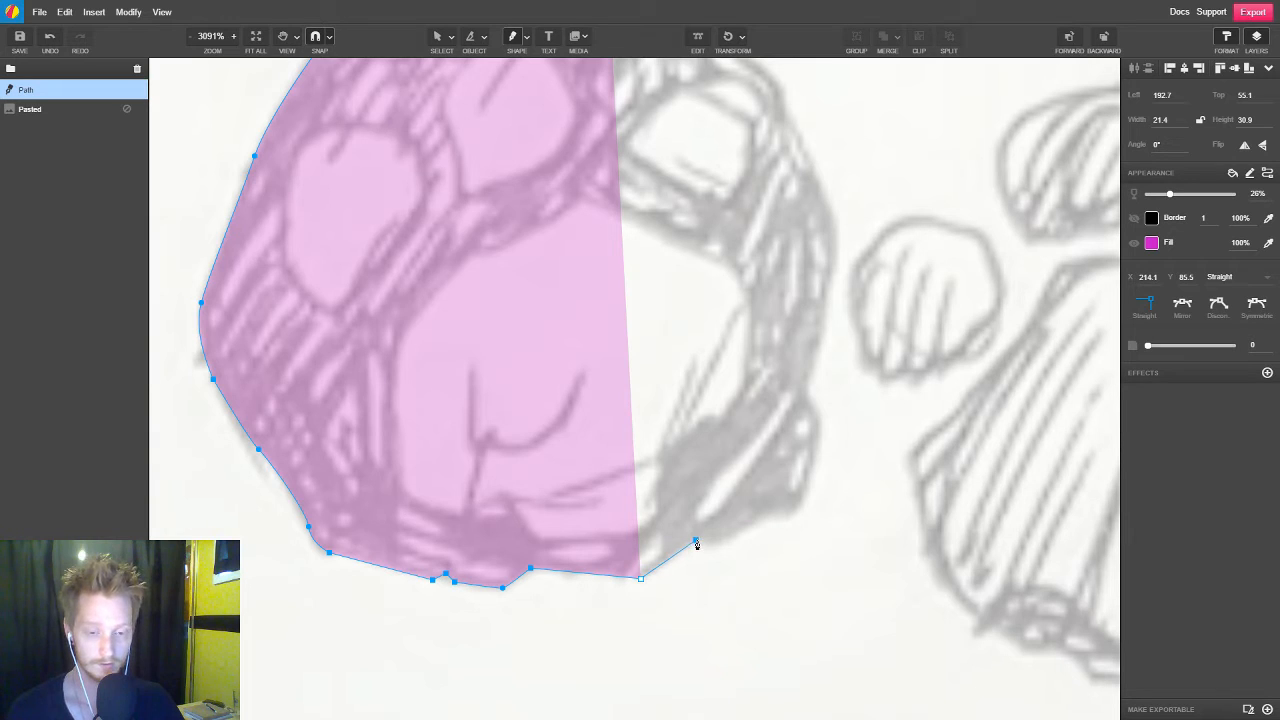
pyautogui.click(697, 542)
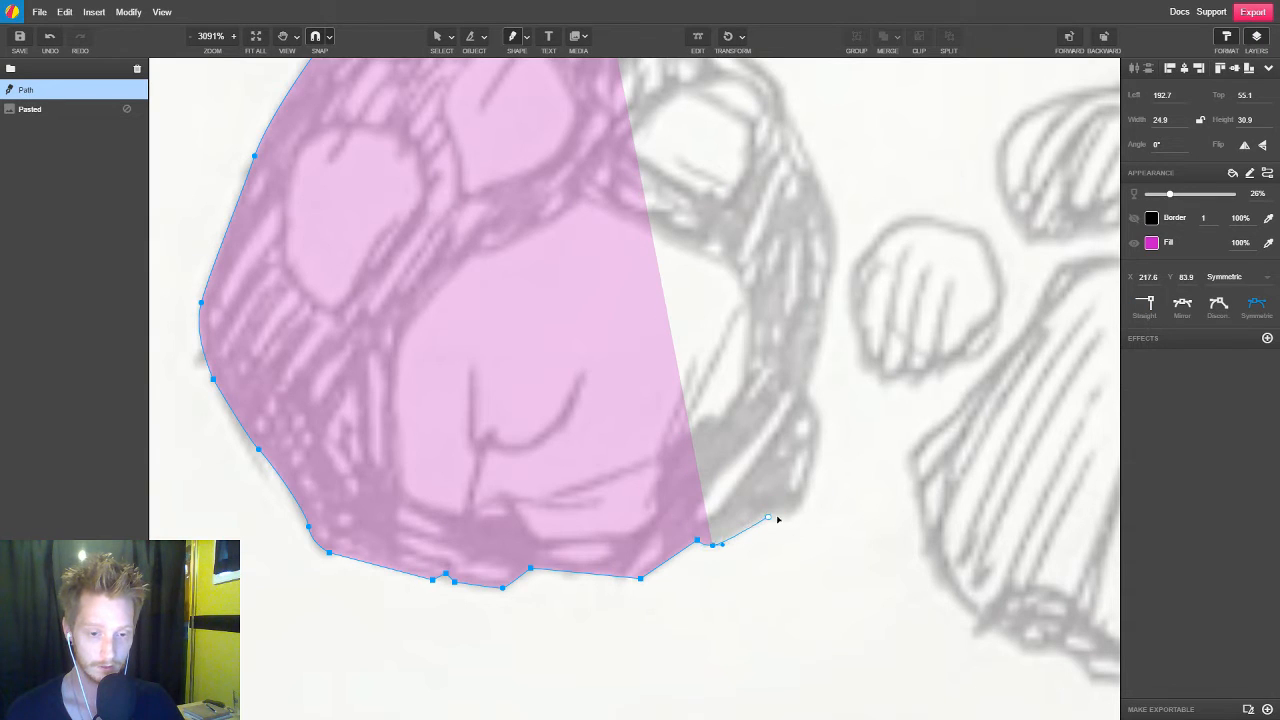
pyautogui.moveTo(768, 516); pyautogui.dragTo(795, 516)
pyautogui.click(819, 420)
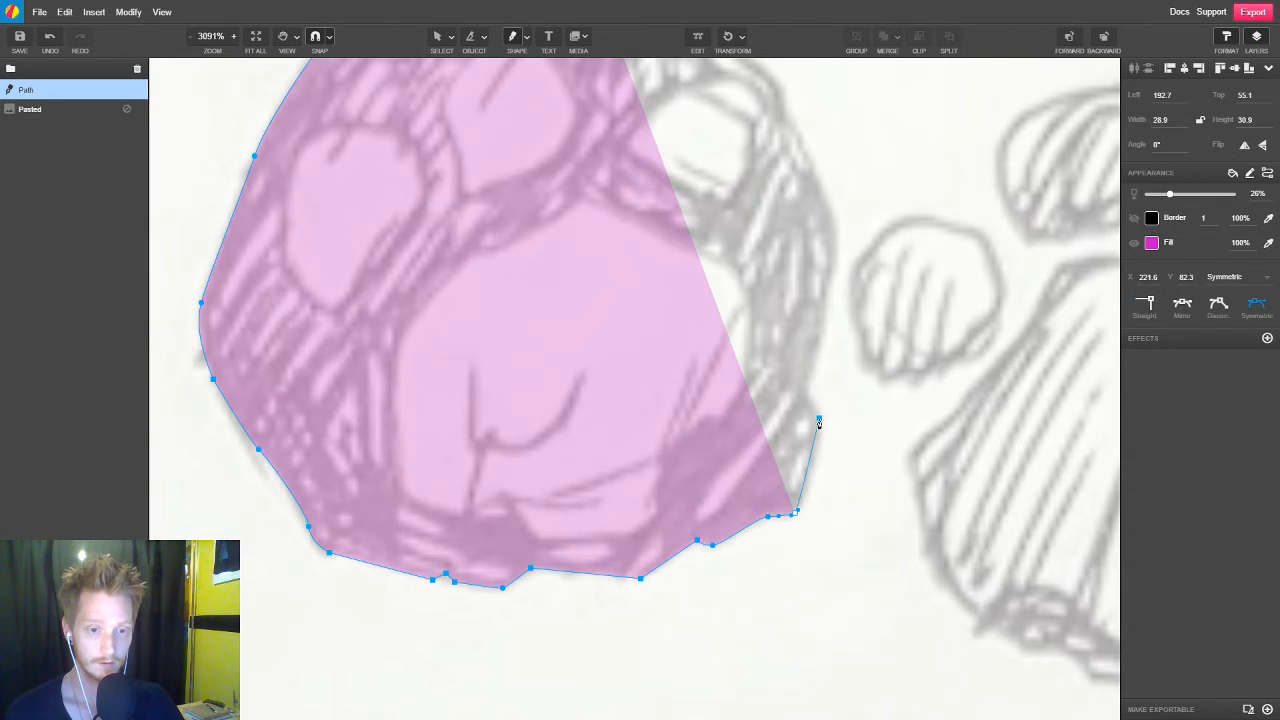
pyautogui.click(806, 390)
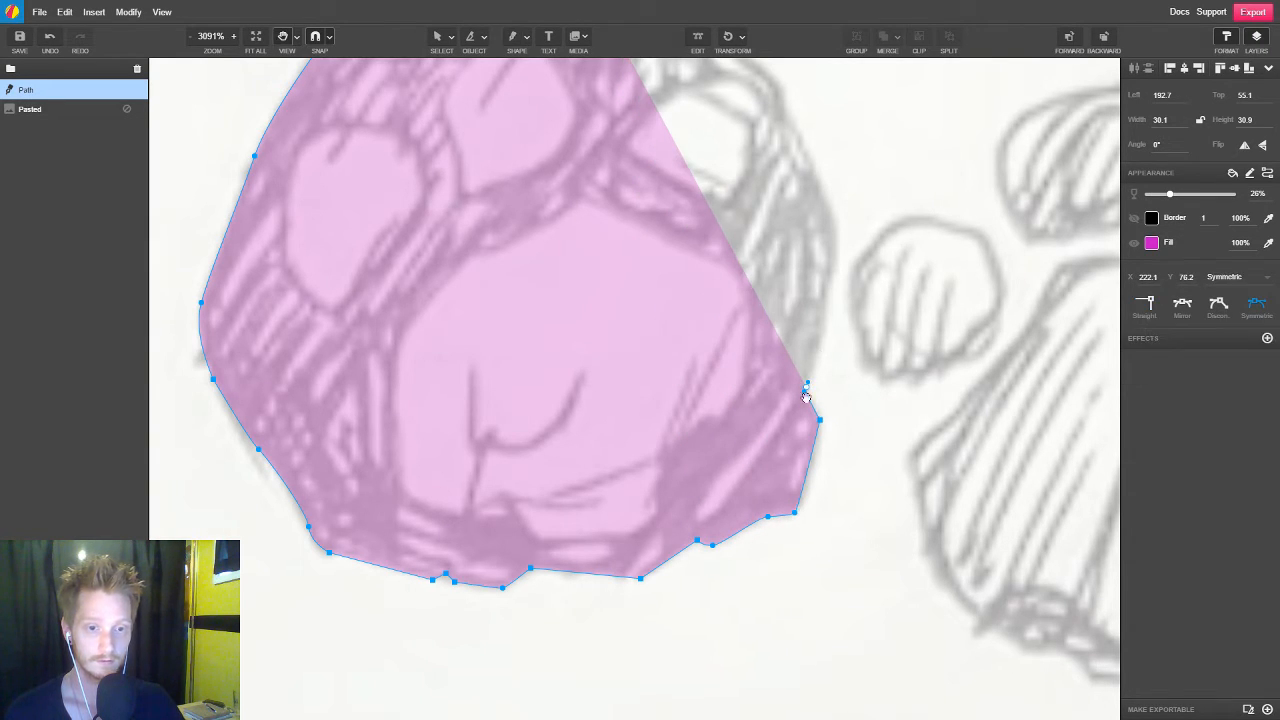
# Trace the round stone's right side and upper-right peak, ending the outline at the bottom of the top notch
pyautogui.scroll(3, 807, 390)
pyautogui.moveTo(770, 376); pyautogui.dragTo(780, 390)
pyautogui.click(760, 341)
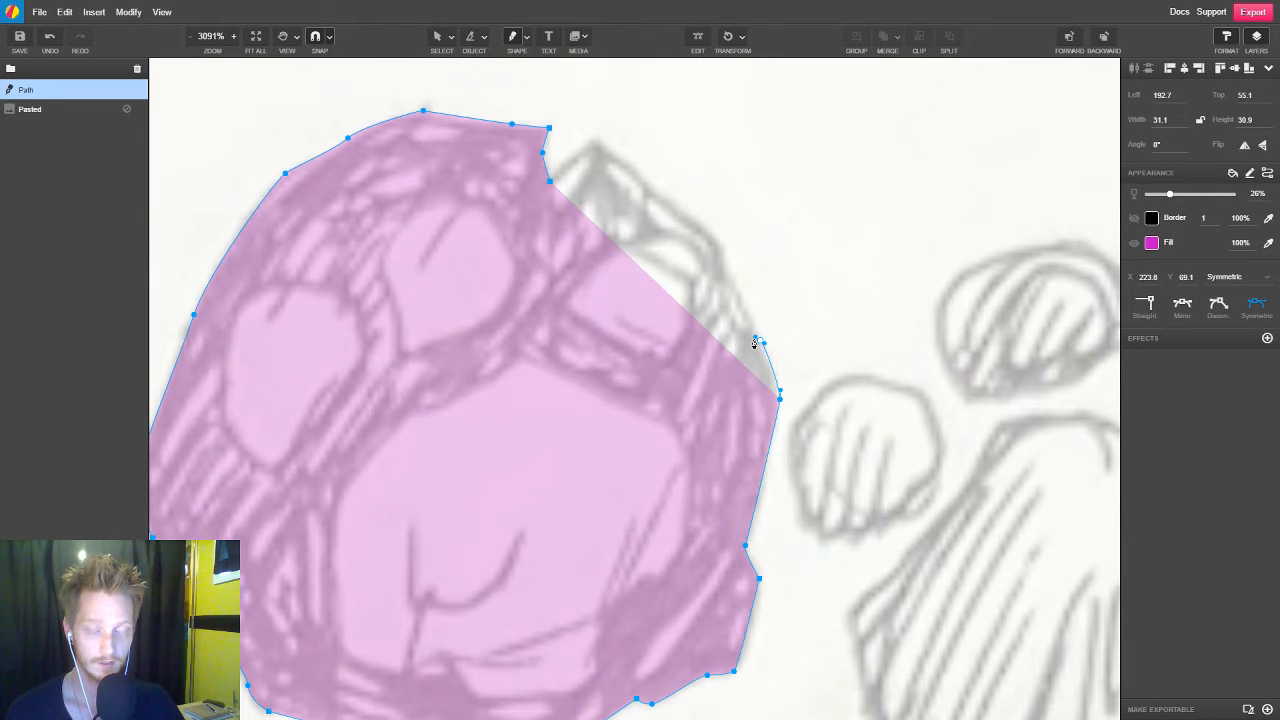
pyautogui.click(723, 273)
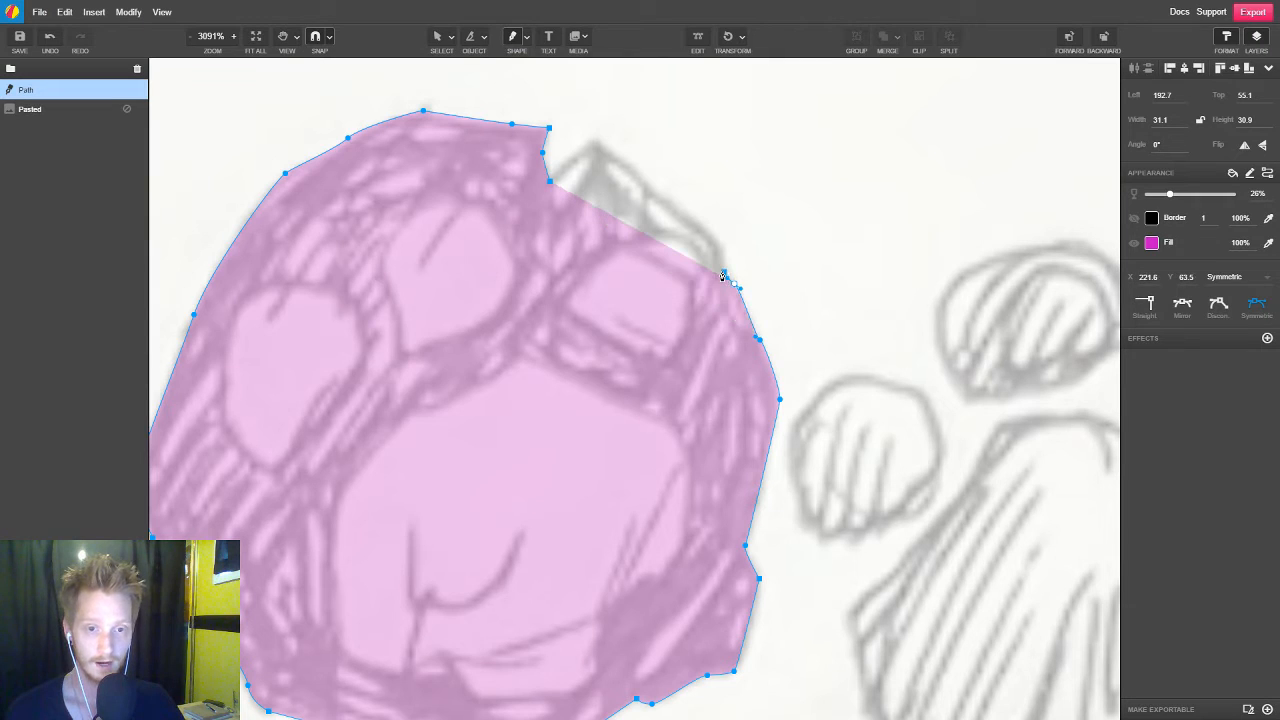
pyautogui.moveTo(718, 248); pyautogui.dragTo(698, 241)
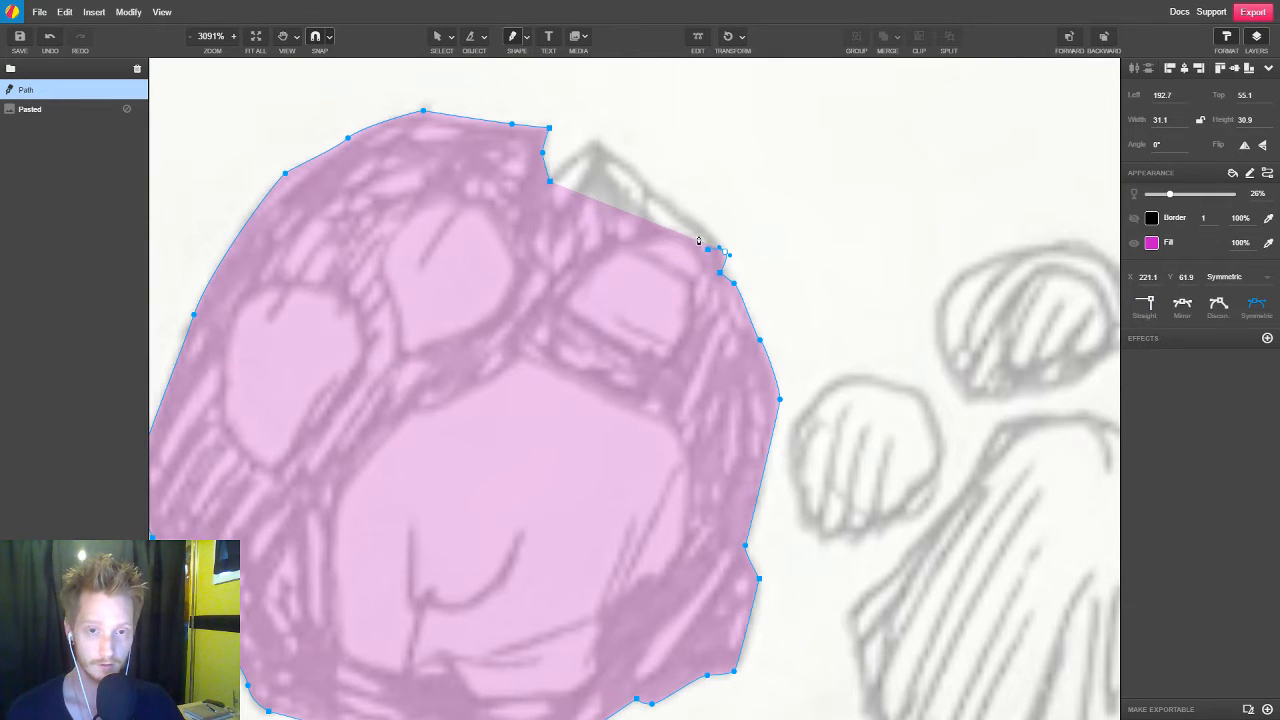
pyautogui.click(647, 186)
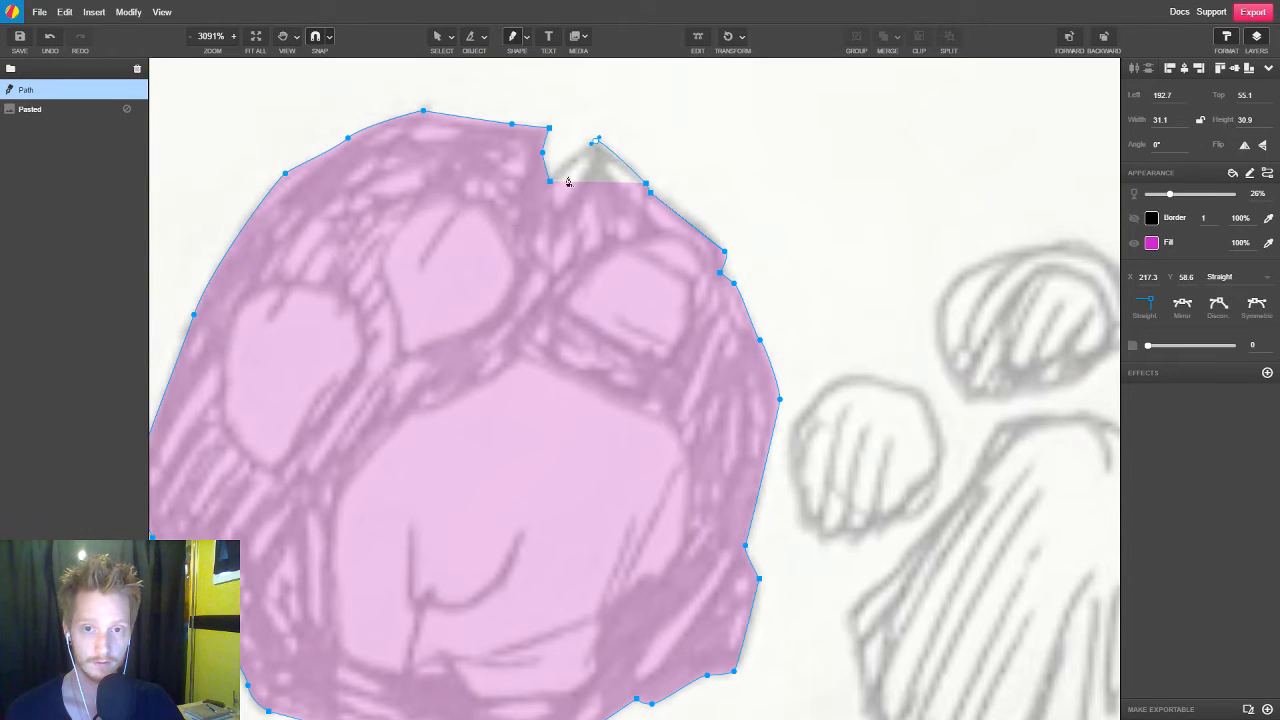
pyautogui.moveTo(596, 139); pyautogui.dragTo(599, 136)
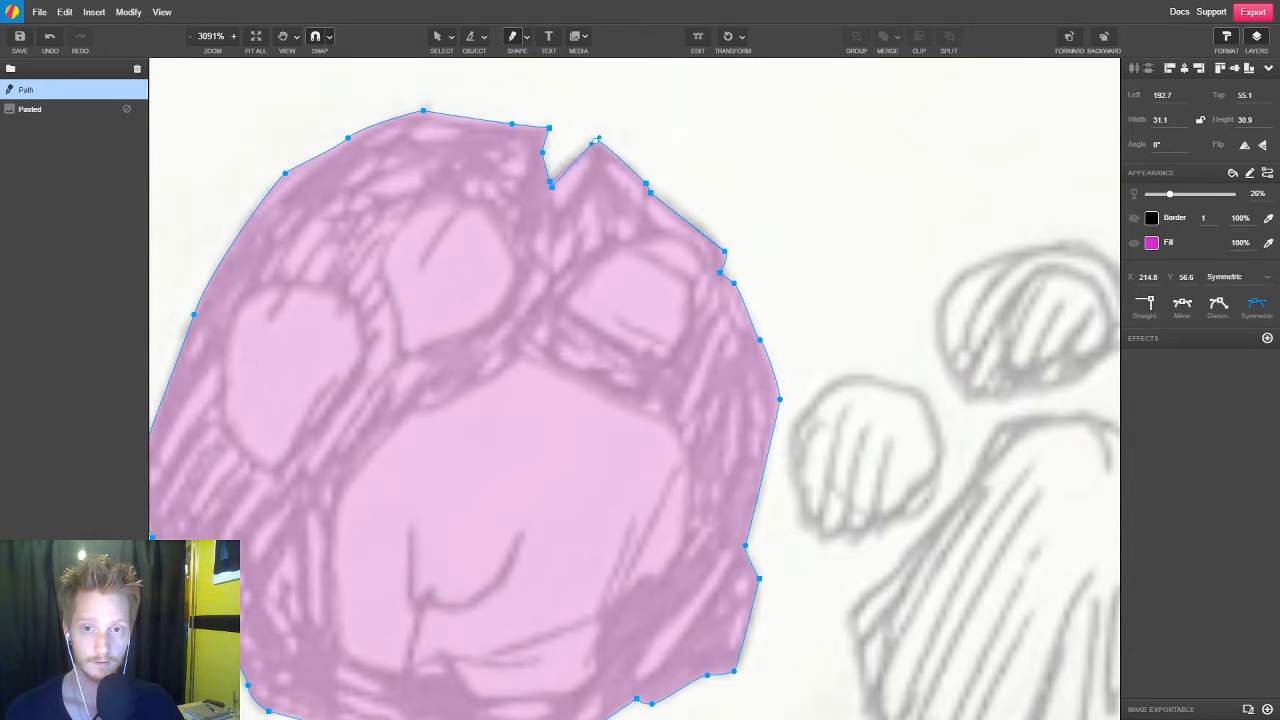
pyautogui.click(550, 183)
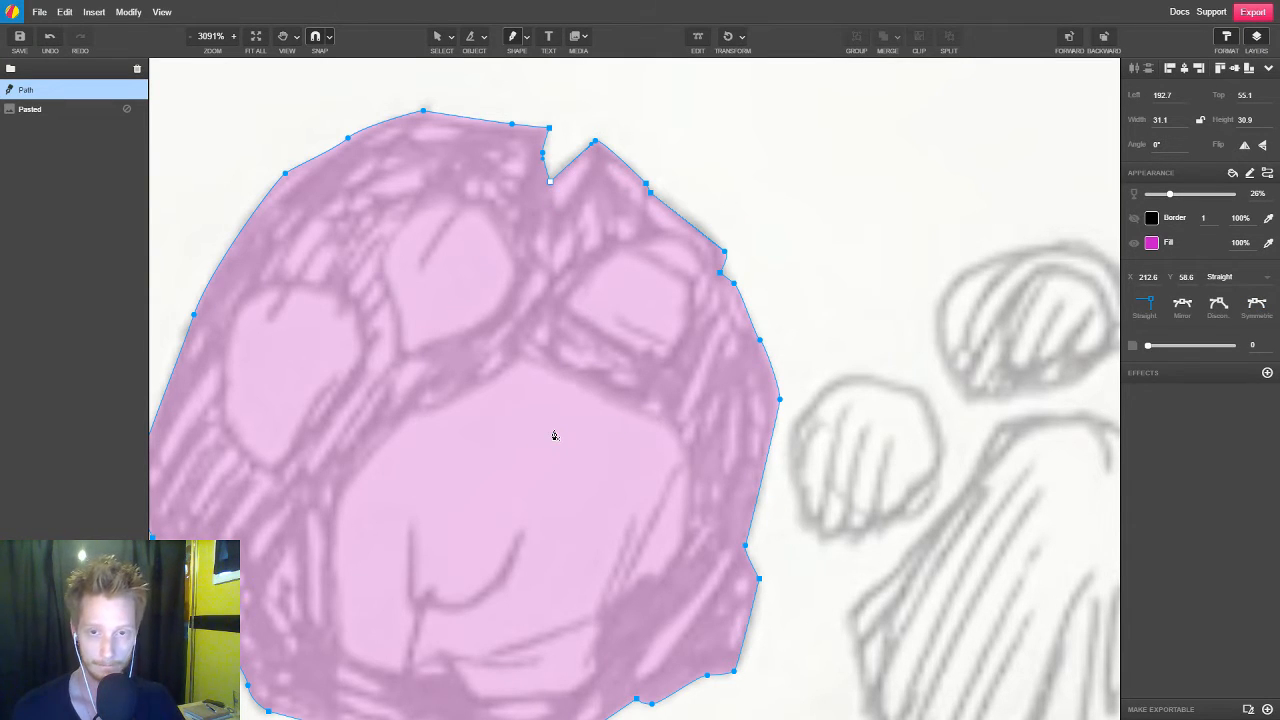
# Add a point on the outline's edge between the bottom of the notch and the upper-right peak
pyautogui.scroll(-2, 554, 436)
pyautogui.scroll(1, 565, 260)
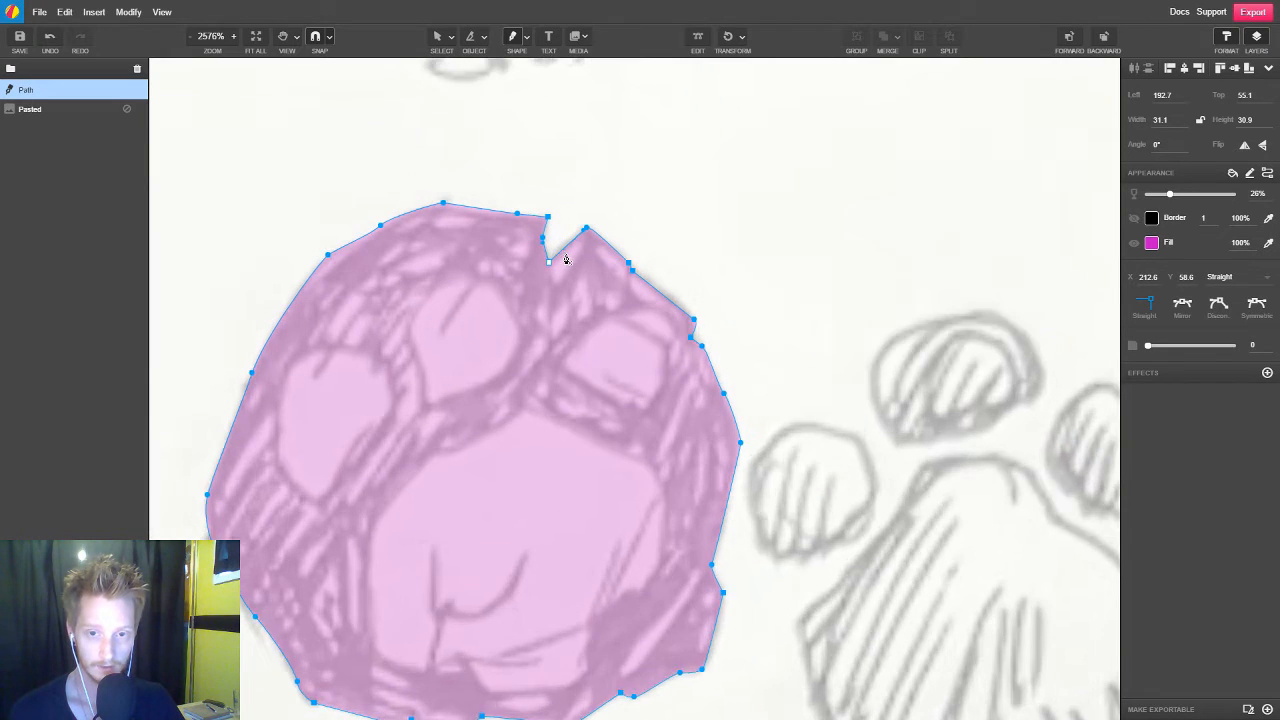
pyautogui.scroll(1, 565, 260)
pyautogui.click(565, 251)
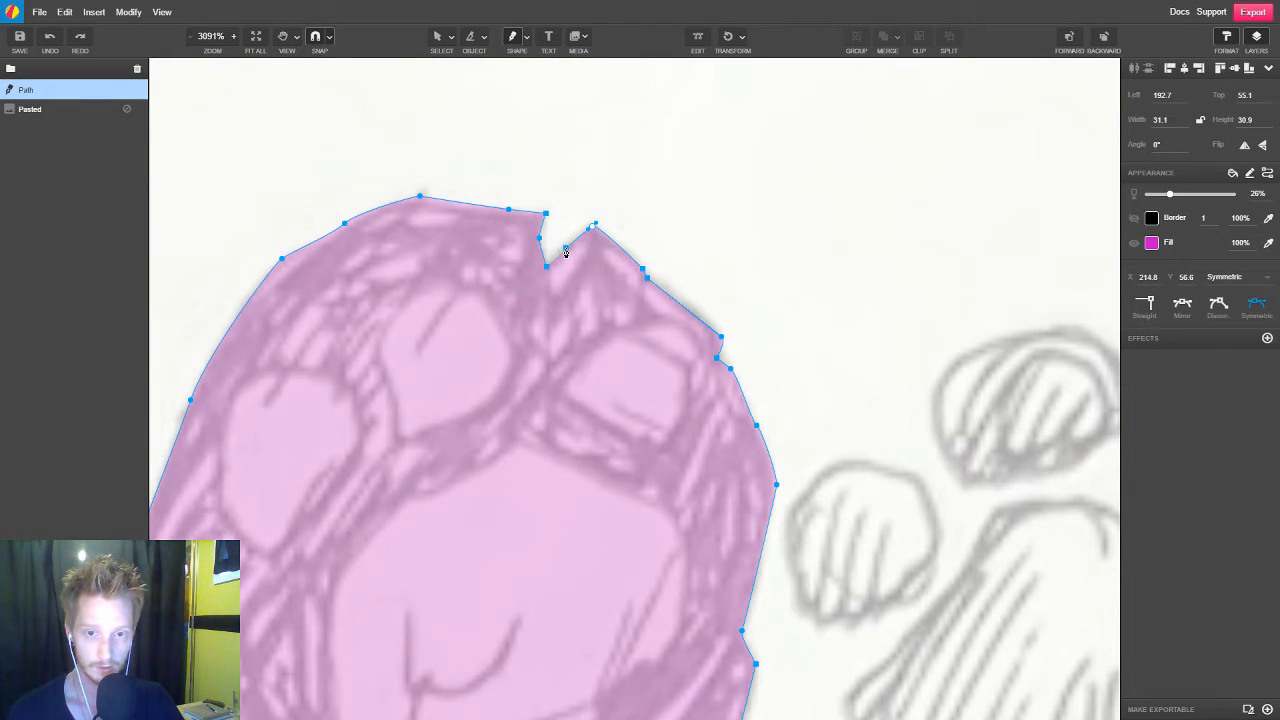
pyautogui.doubleClick(566, 250)
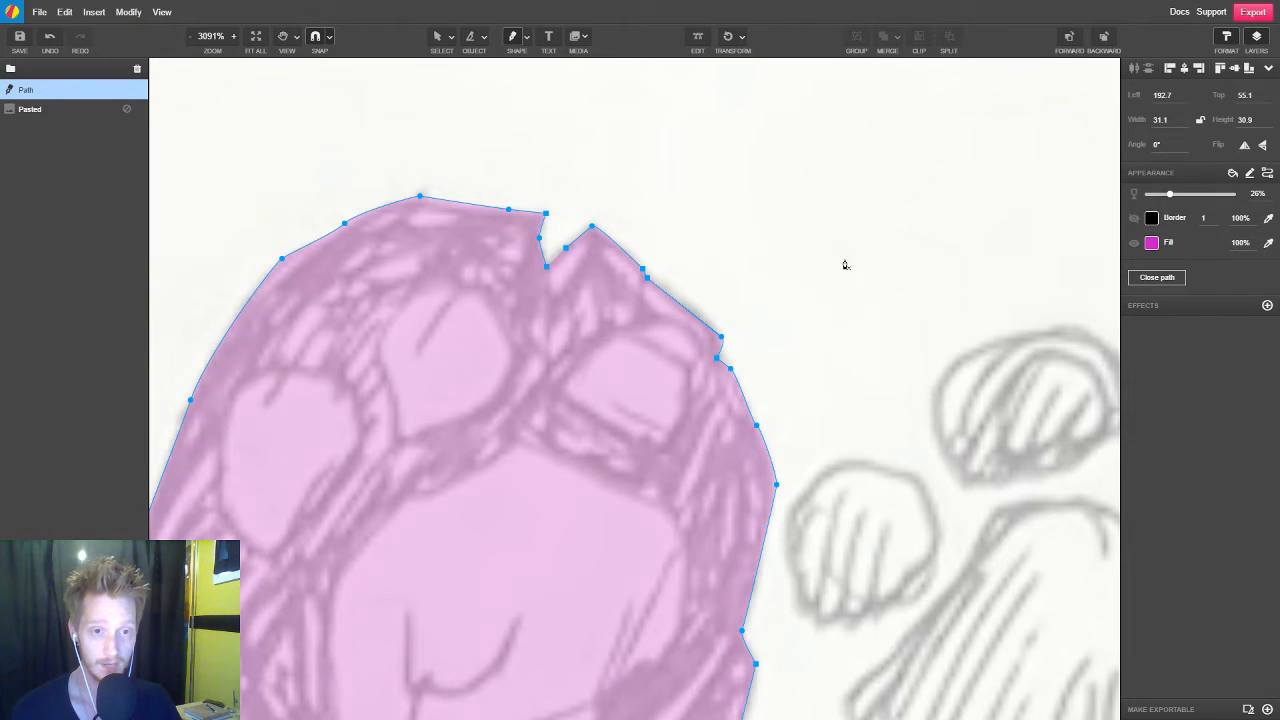
pyautogui.click(838, 207)
pyautogui.click(933, 349)
pyautogui.click(989, 191)
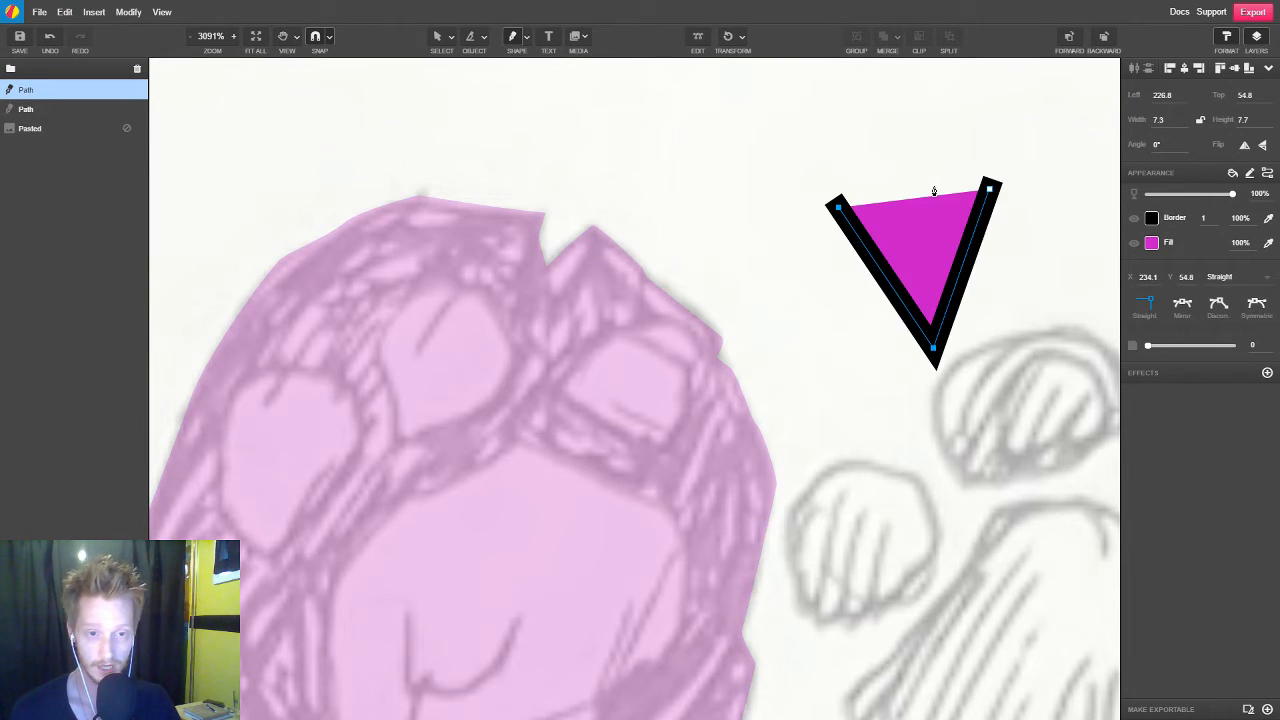
pyautogui.hotkey('ctrl', 'z')
pyautogui.hotkey('ctrl', 'z')
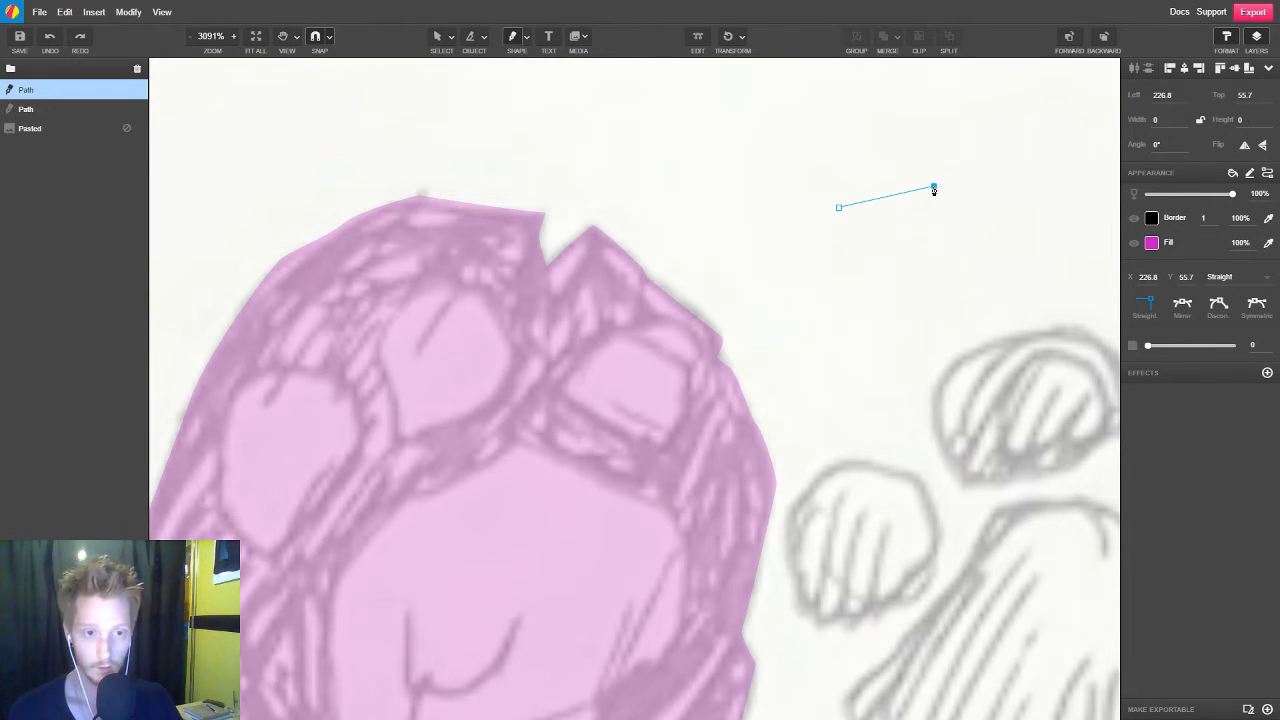
pyautogui.hotkey('ctrl', 'z')
# Select the traced stone outline and close its path
pyautogui.press('v')
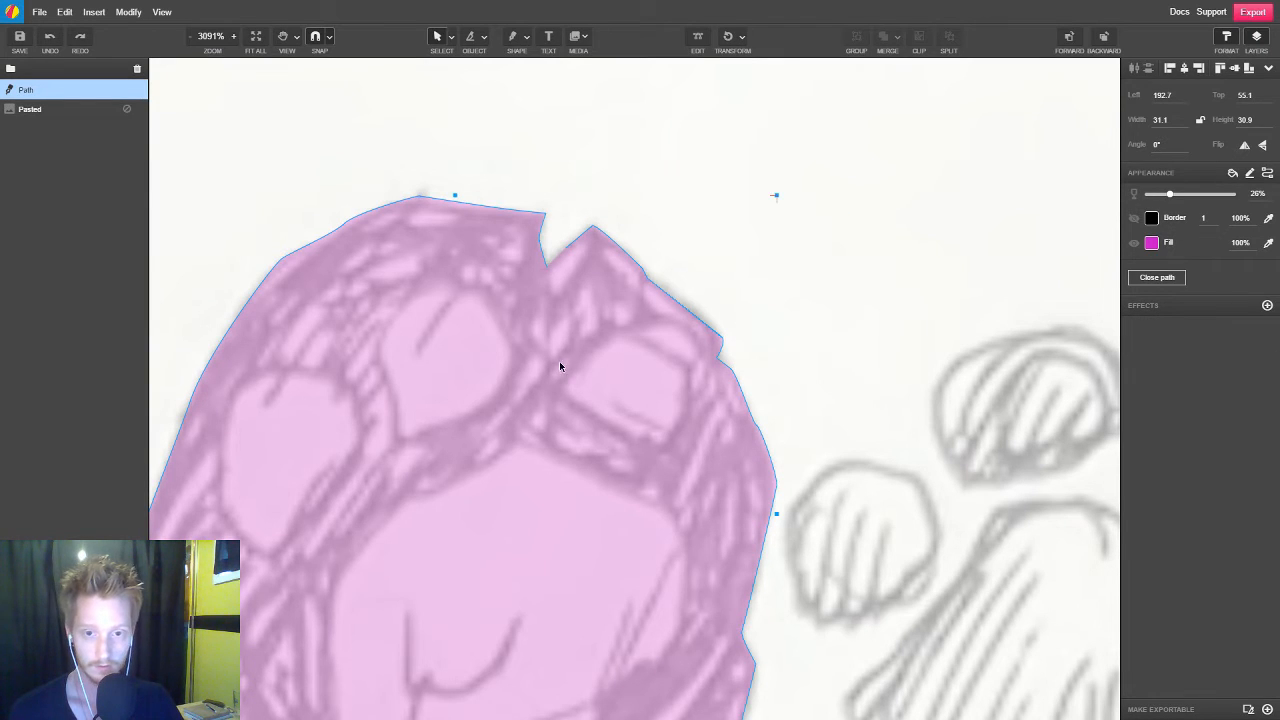
pyautogui.click(935, 224)
pyautogui.click(644, 280)
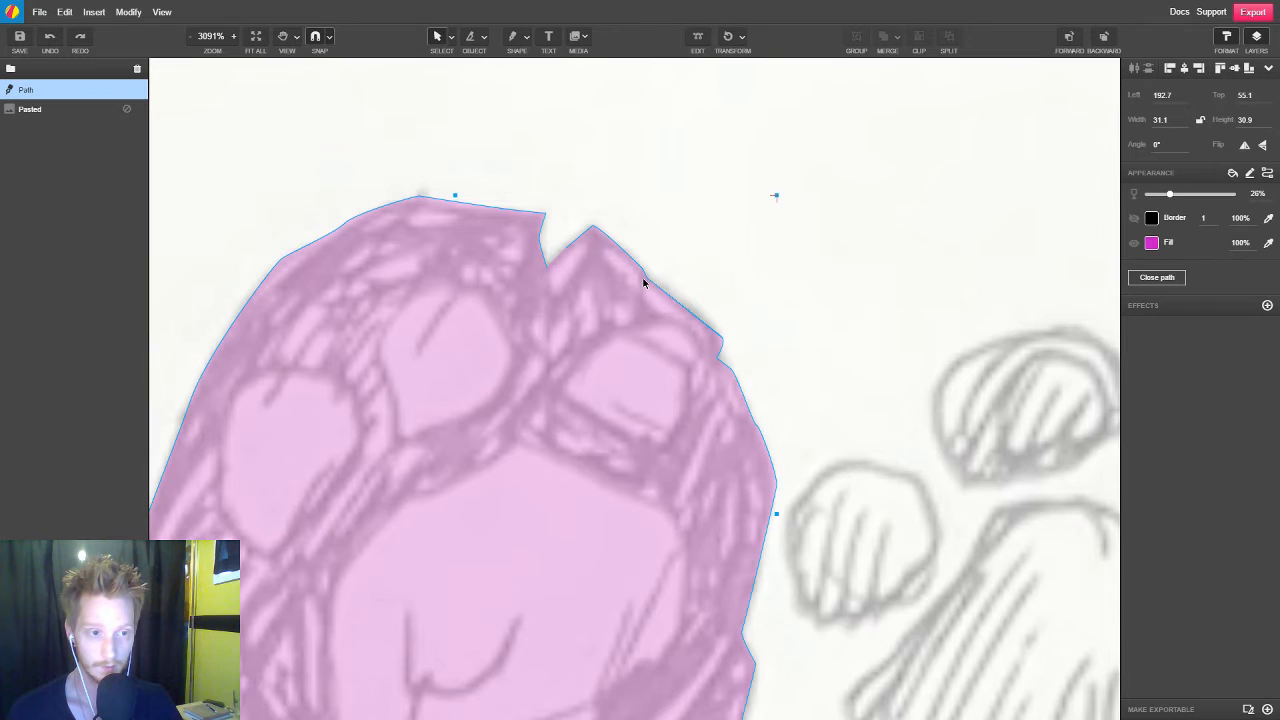
pyautogui.click(1166, 283)
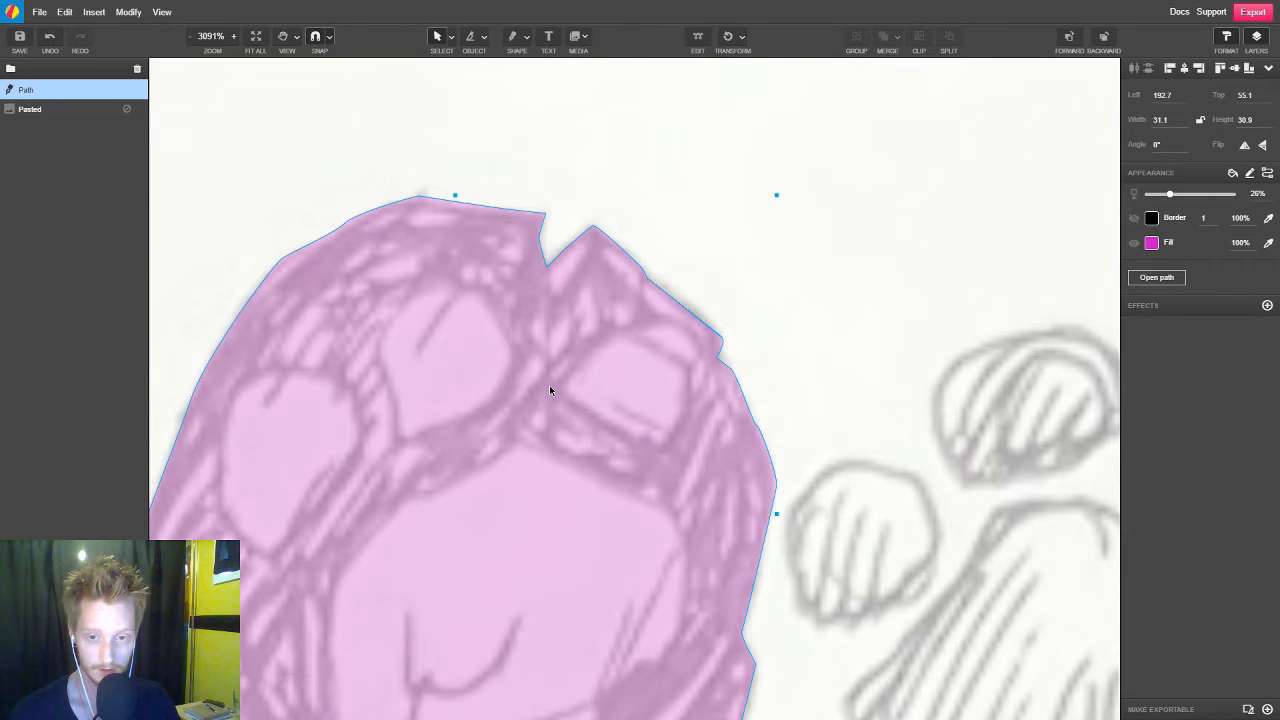
# Place a duplicate of the closed stone shape on the blank canvas beside the sketch photo, level with the original
pyautogui.scroll(-5, 553, 390)
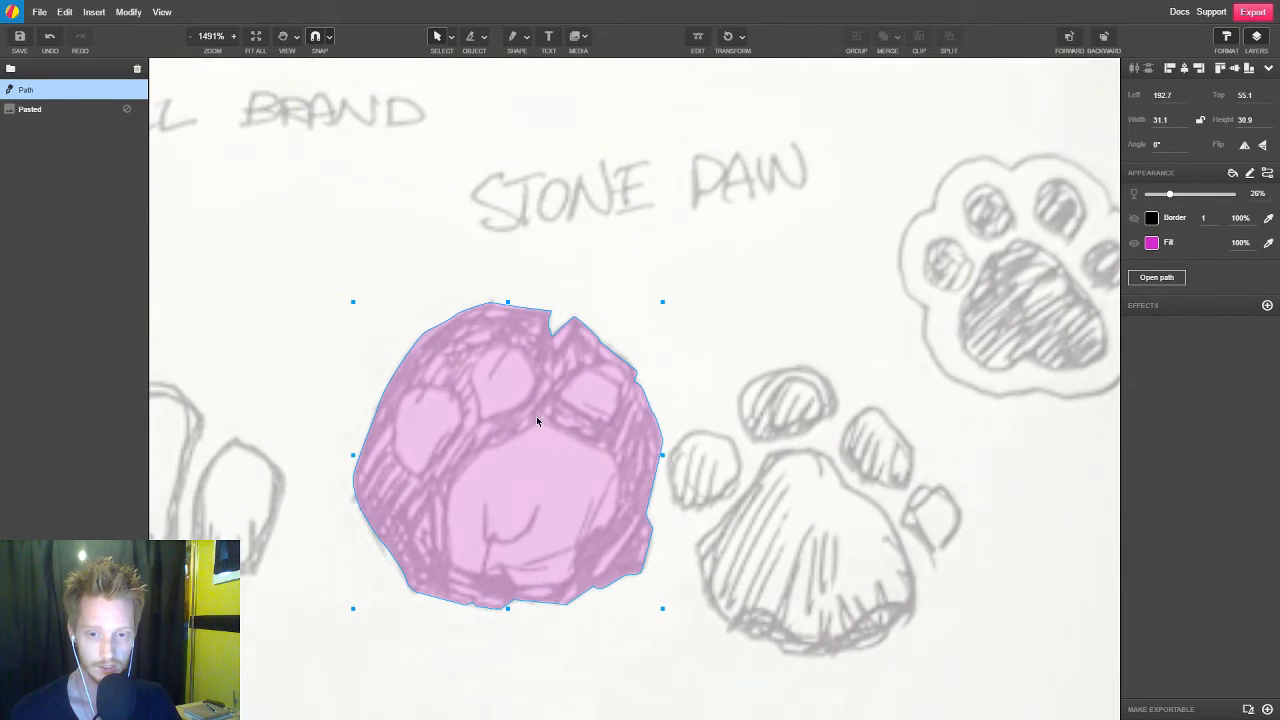
pyautogui.scroll(-4, 536, 421)
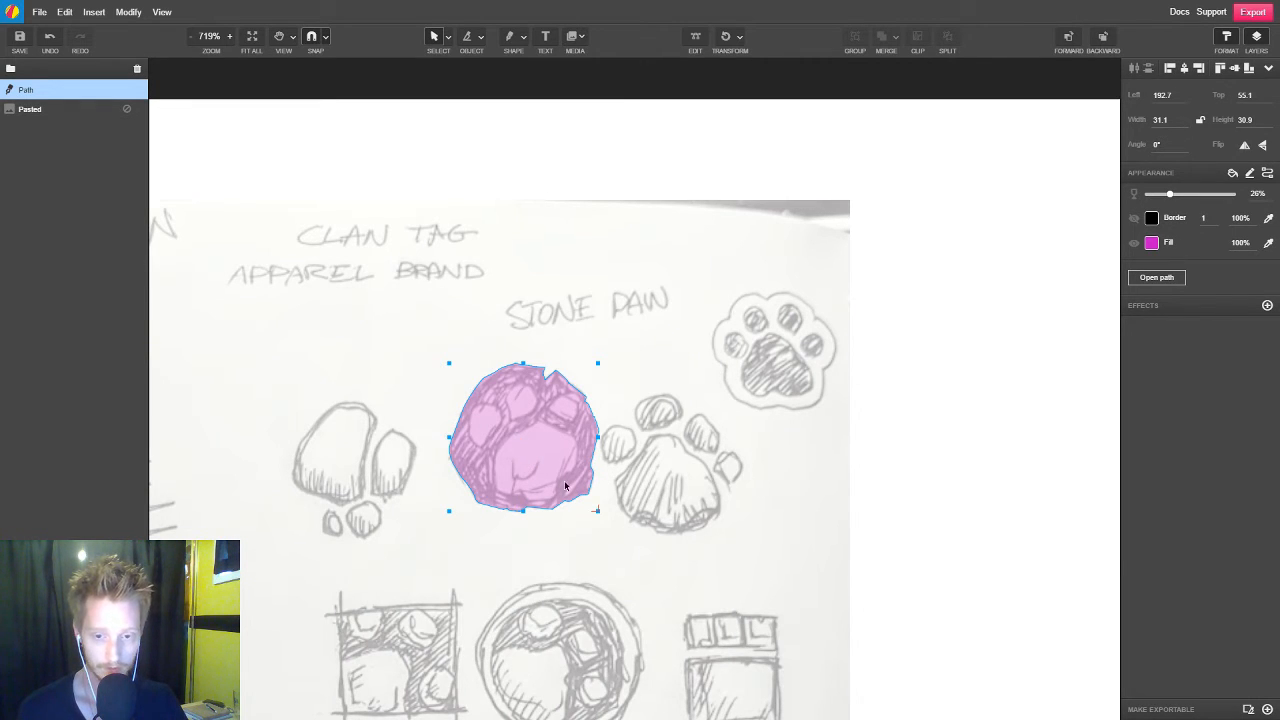
pyautogui.moveTo(548, 511); pyautogui.dragTo(1049, 517)
pyautogui.click(971, 581)
pyautogui.hscroll(3, 900, 500)
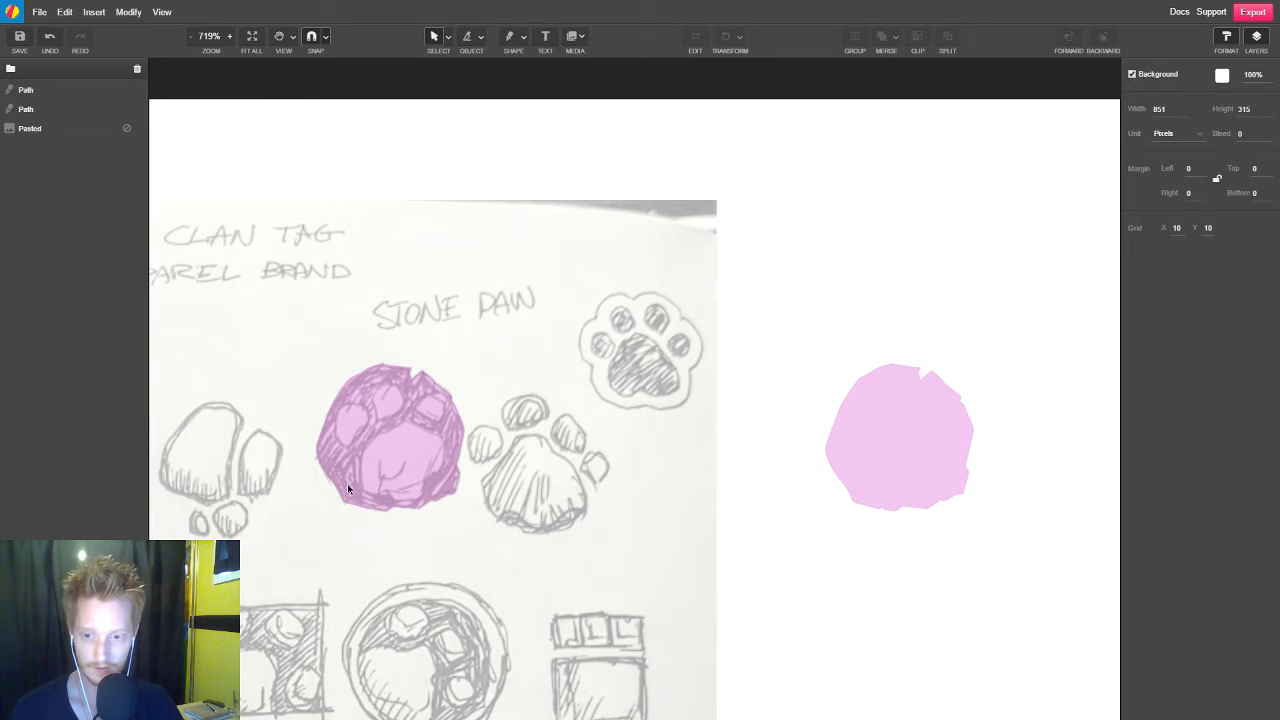
# Start a new Pen path at the bottom of the stone's large central pad and trace leftward along its lower edge
pyautogui.scroll(1, 334, 462)
pyautogui.scroll(3, 369, 437)
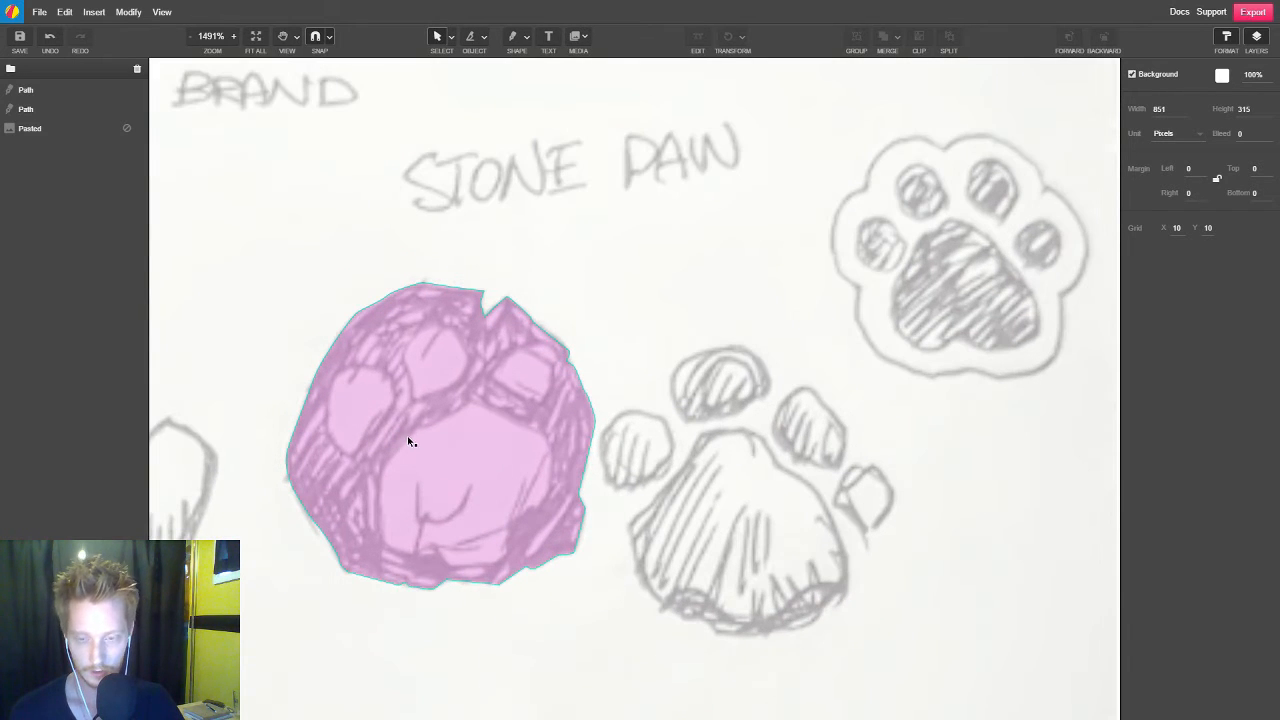
pyautogui.click(416, 430)
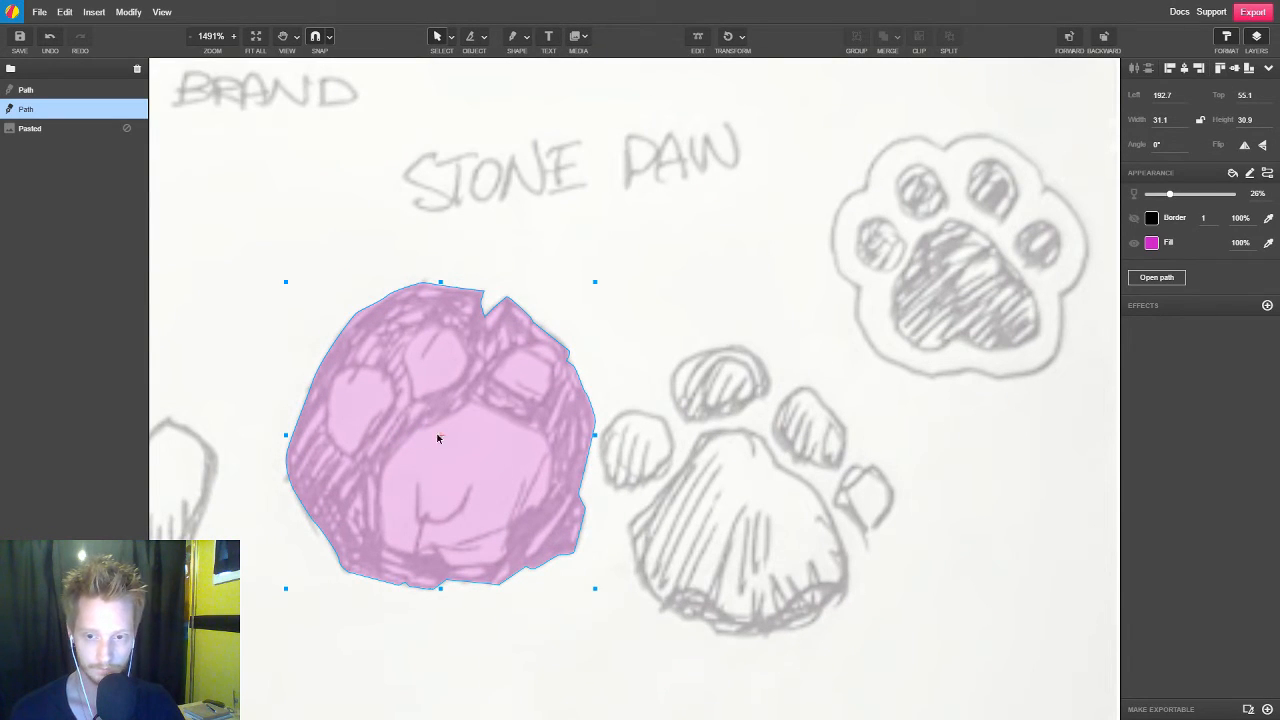
pyautogui.press('space')
pyautogui.moveTo(472, 462); pyautogui.dragTo(551, 417)
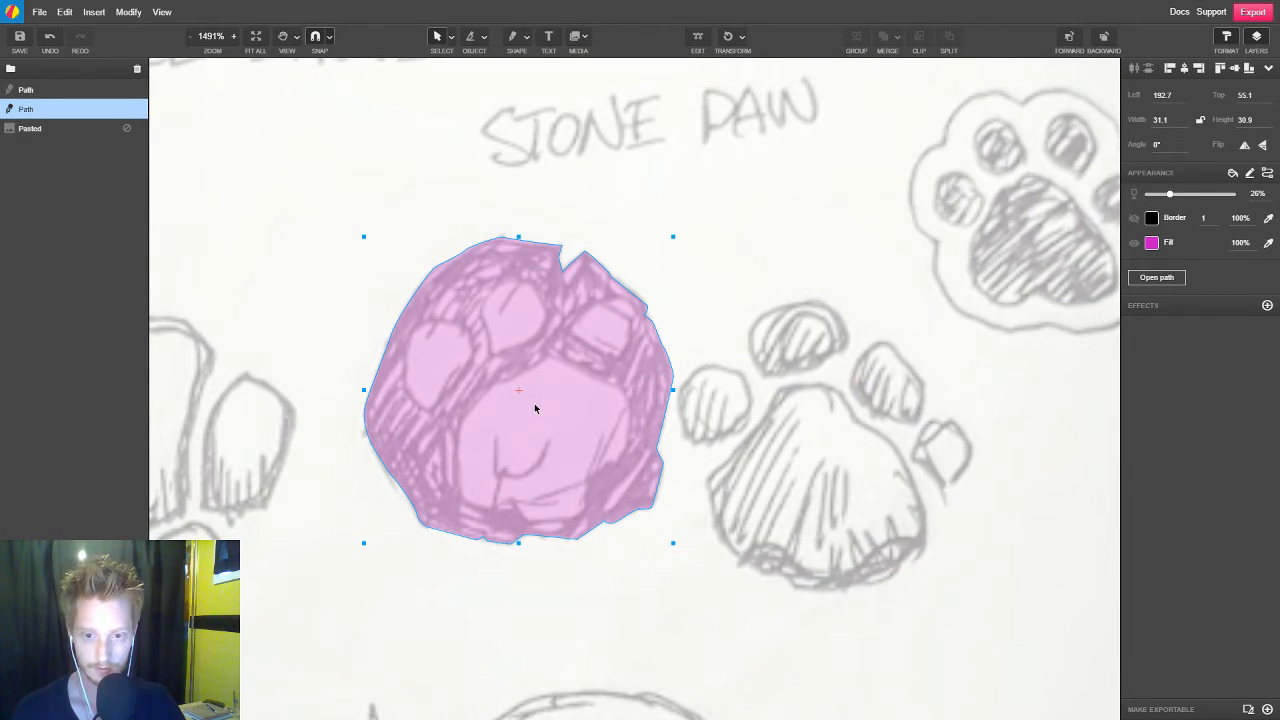
pyautogui.scroll(2, 533, 407)
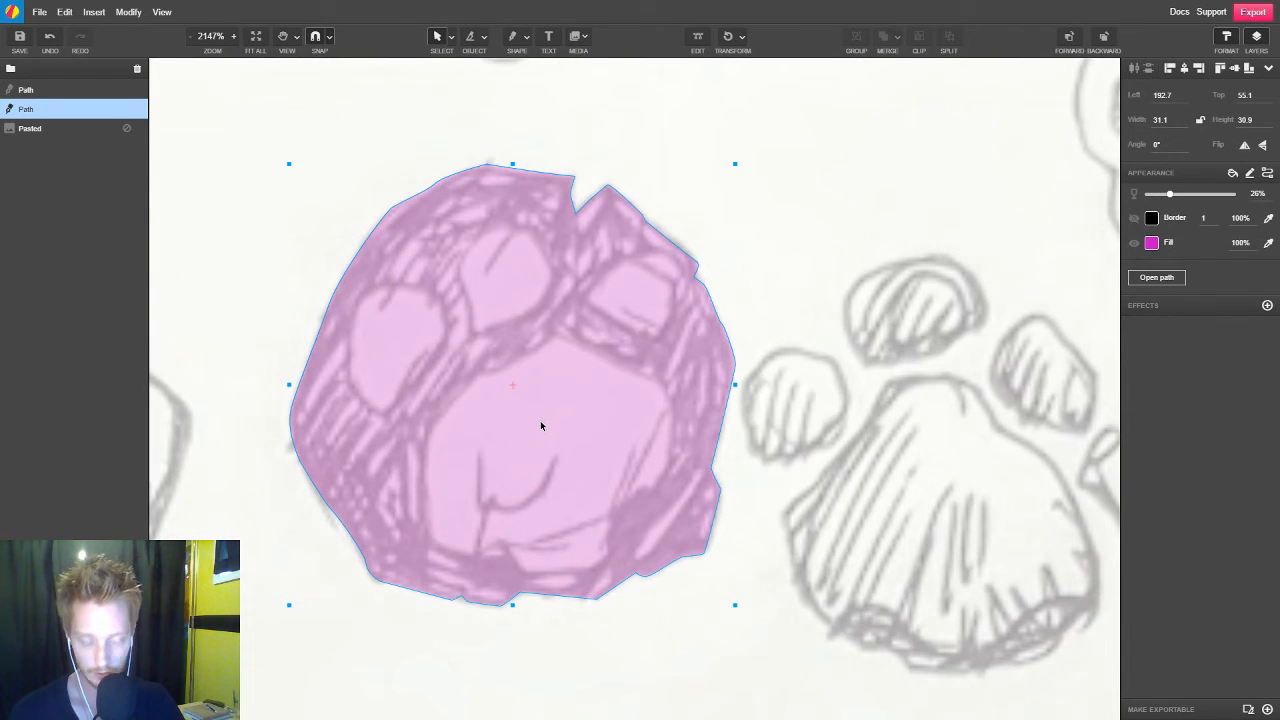
pyautogui.press('p')
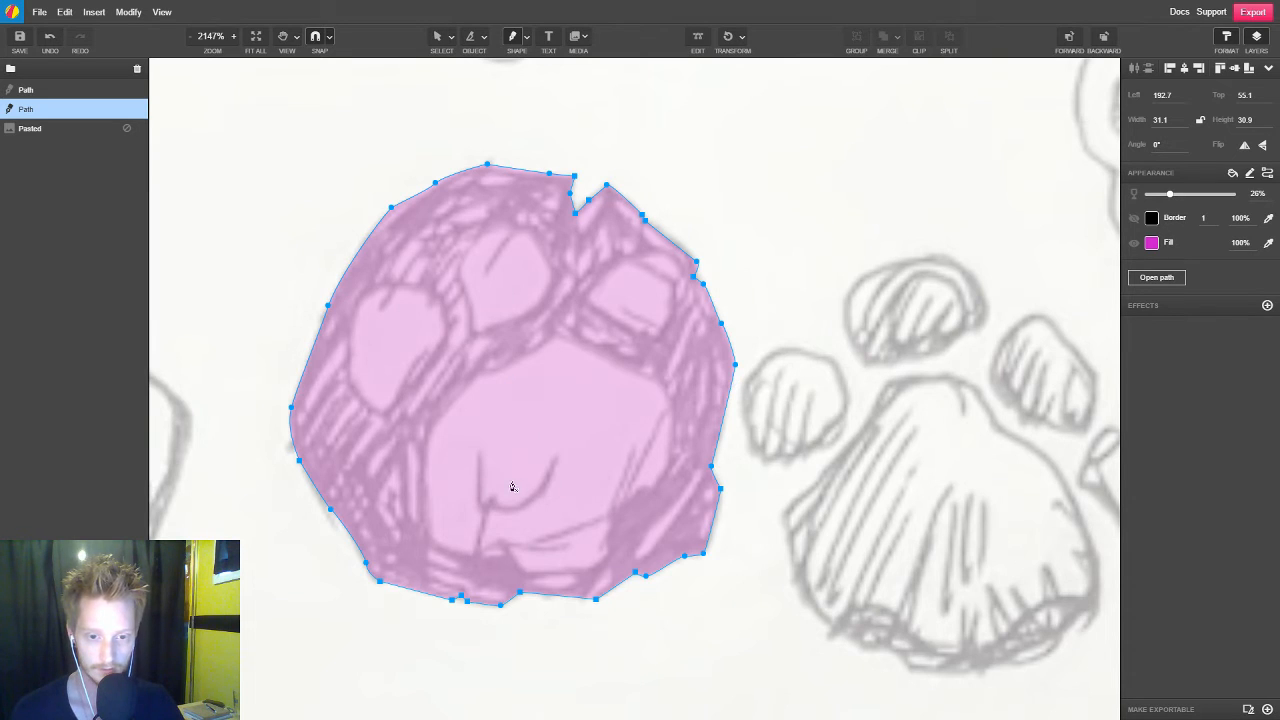
pyautogui.scroll(1, 506, 485)
pyautogui.scroll(1, 506, 485)
pyautogui.press('space')
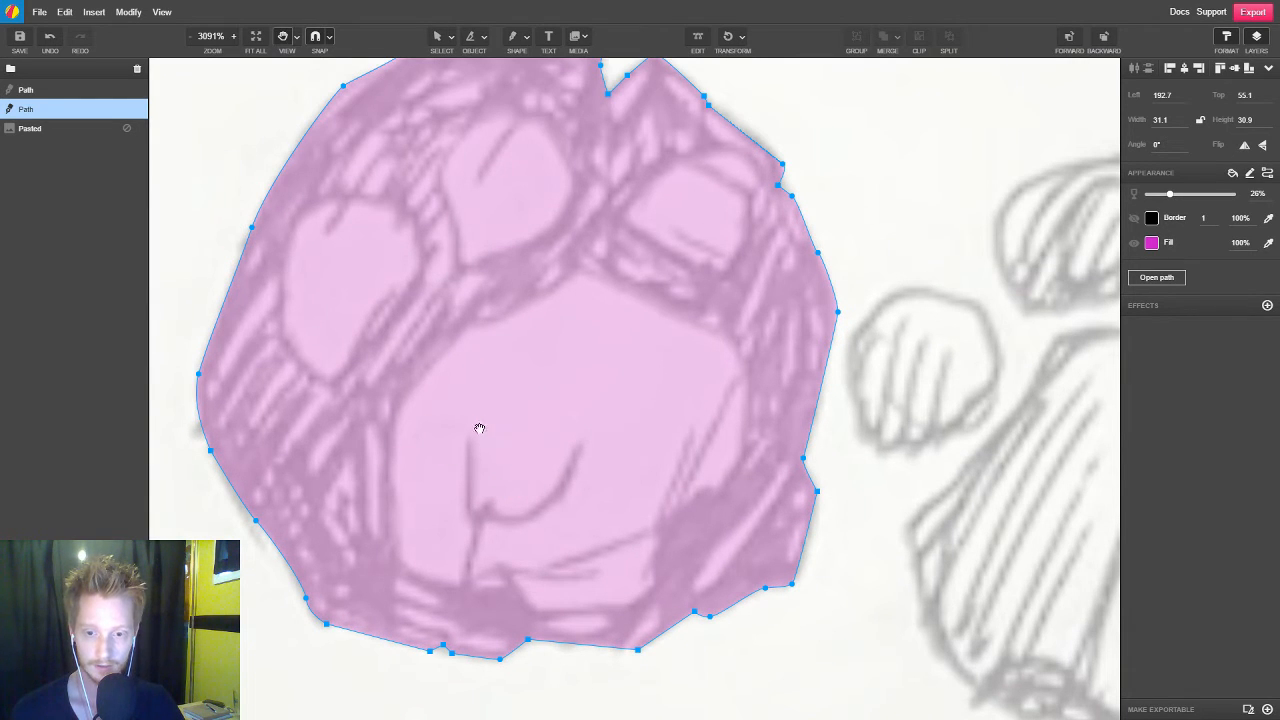
pyautogui.scroll(-1, 541, 560)
pyautogui.scroll(1, 510, 560)
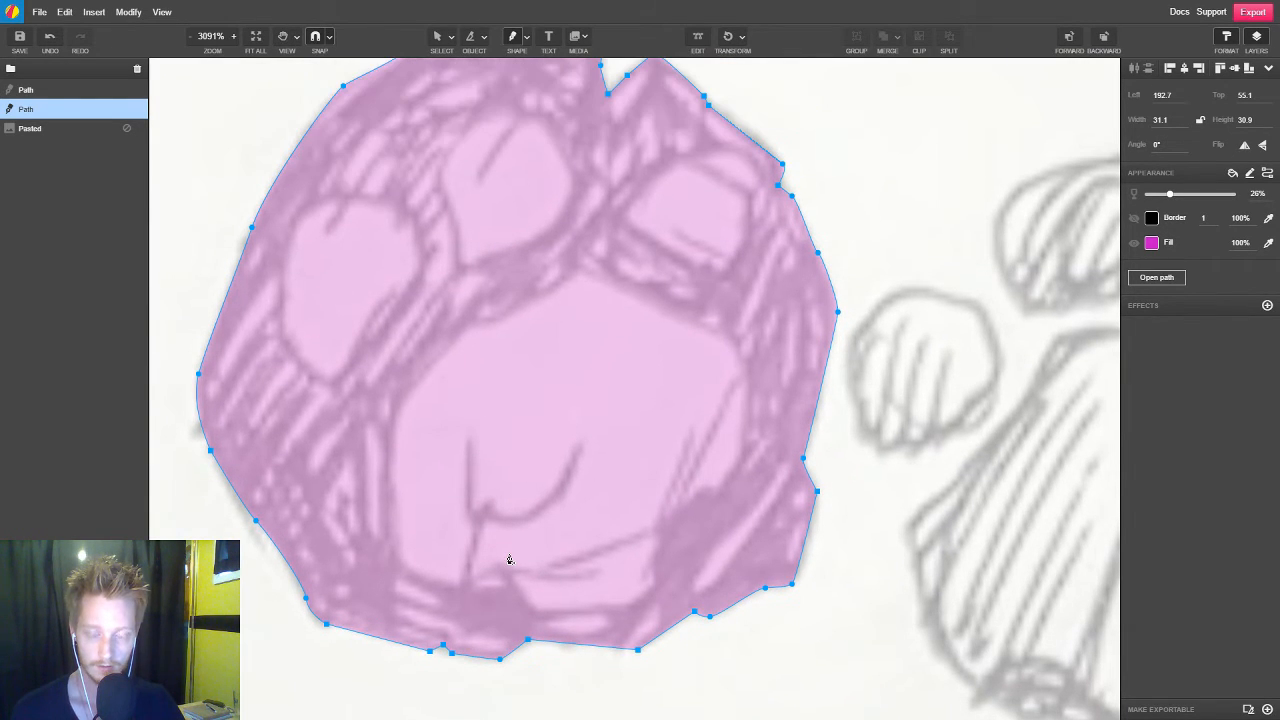
pyautogui.click(532, 611)
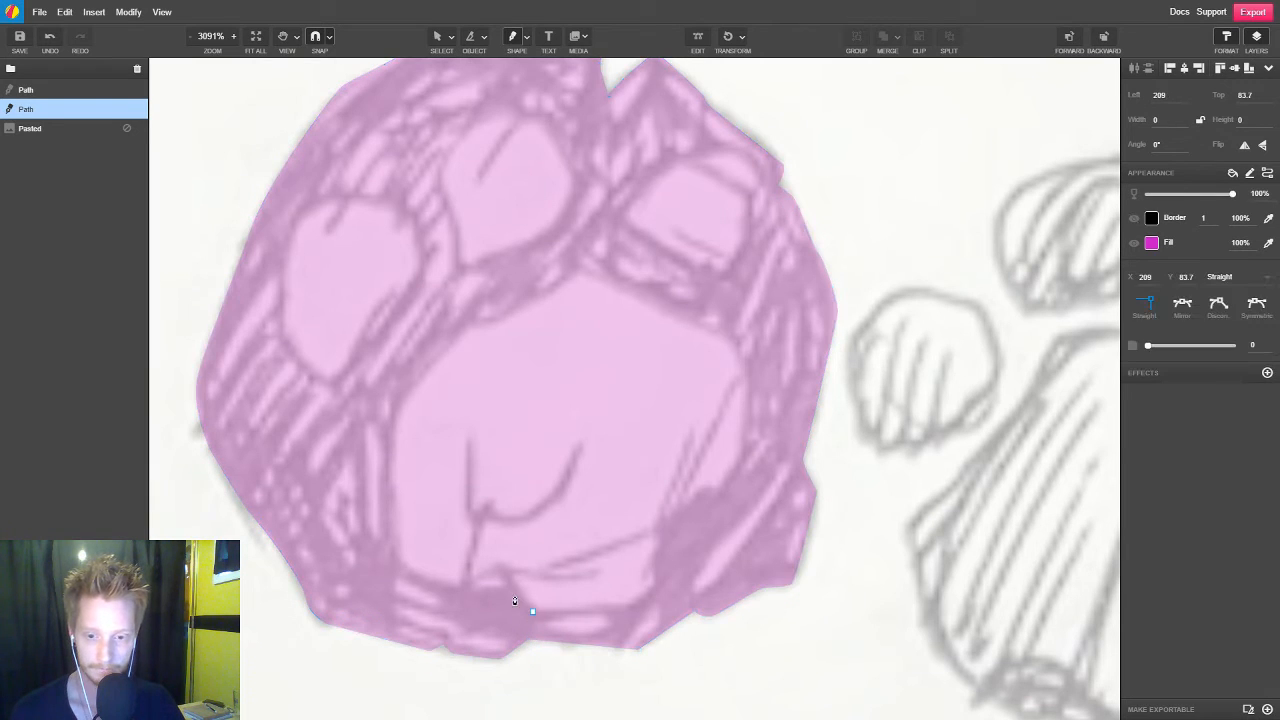
pyautogui.moveTo(505, 589); pyautogui.dragTo(422, 581)
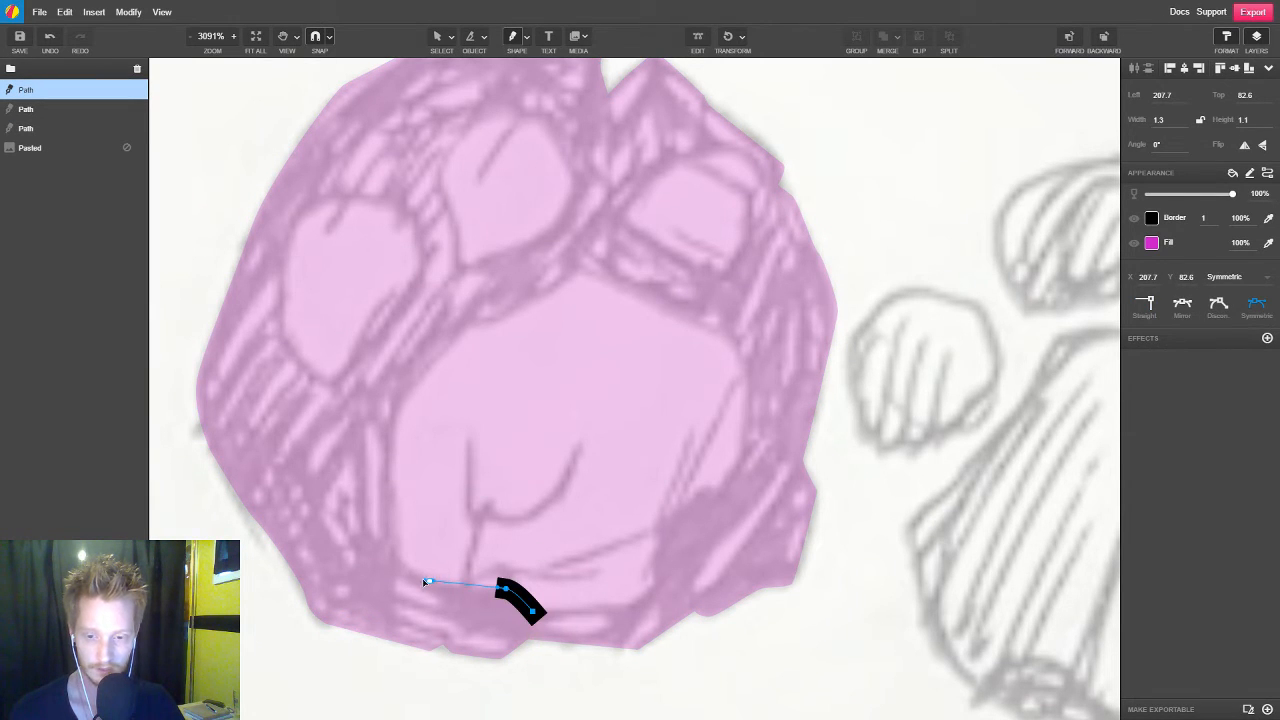
pyautogui.click(422, 580)
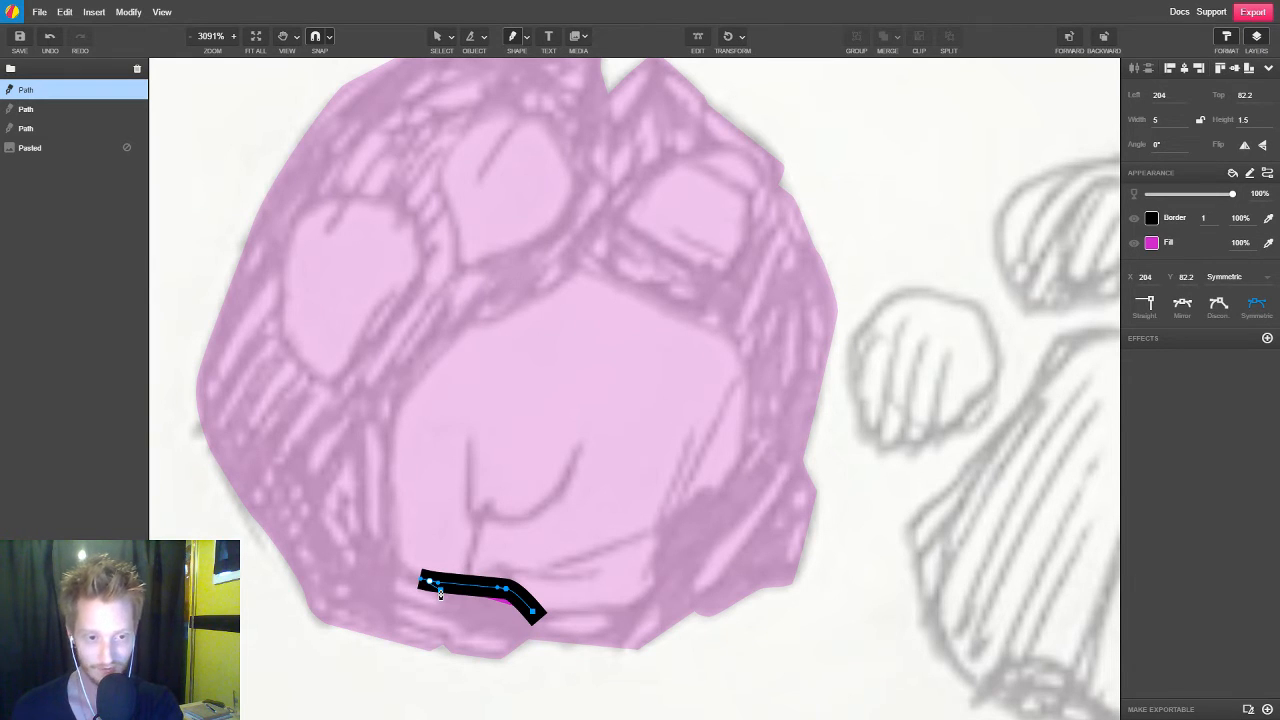
# Set the new pad path's opacity to 26% and trace up the pad's left side to its upper-left edge
pyautogui.press('2')
pyautogui.press('6')
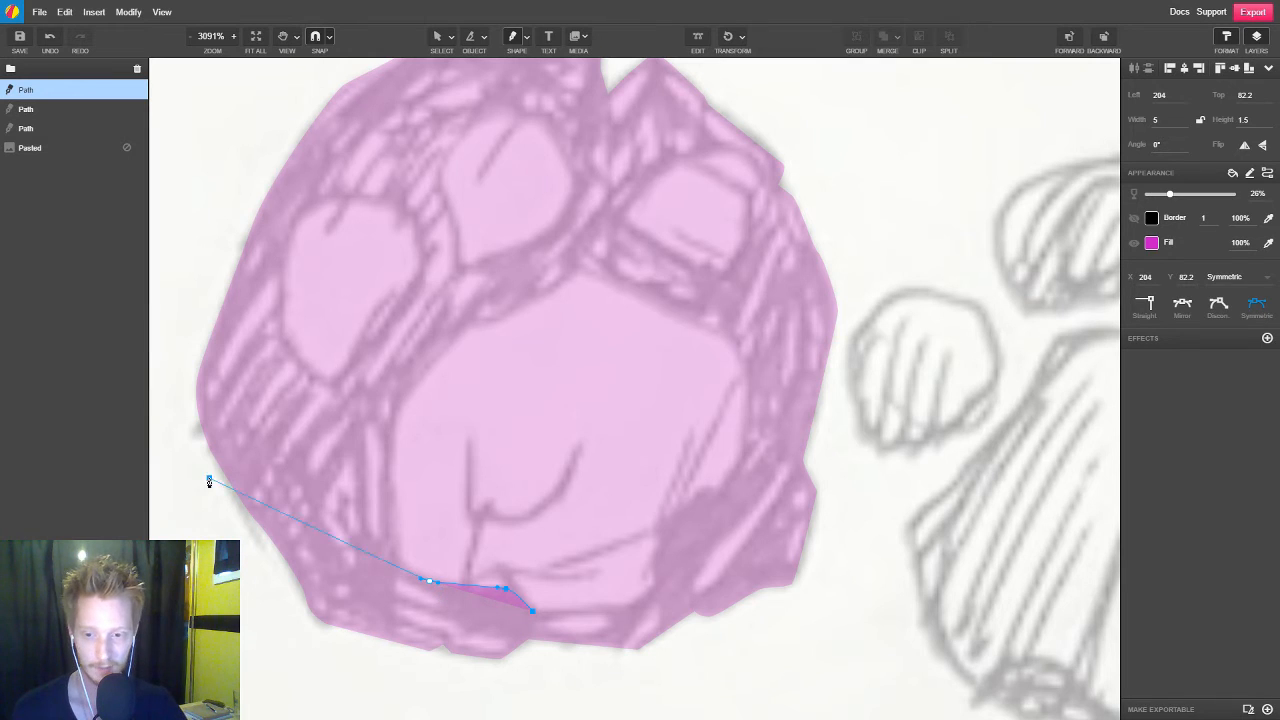
pyautogui.click(386, 544)
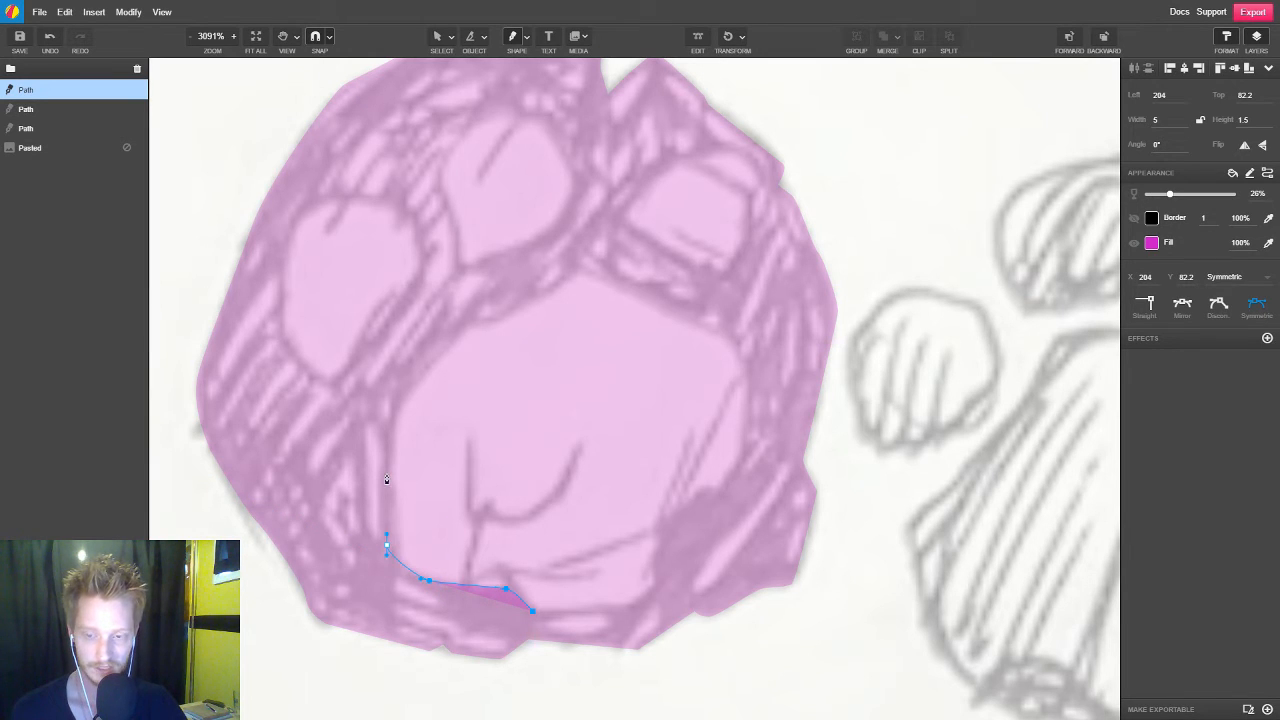
pyautogui.click(387, 410)
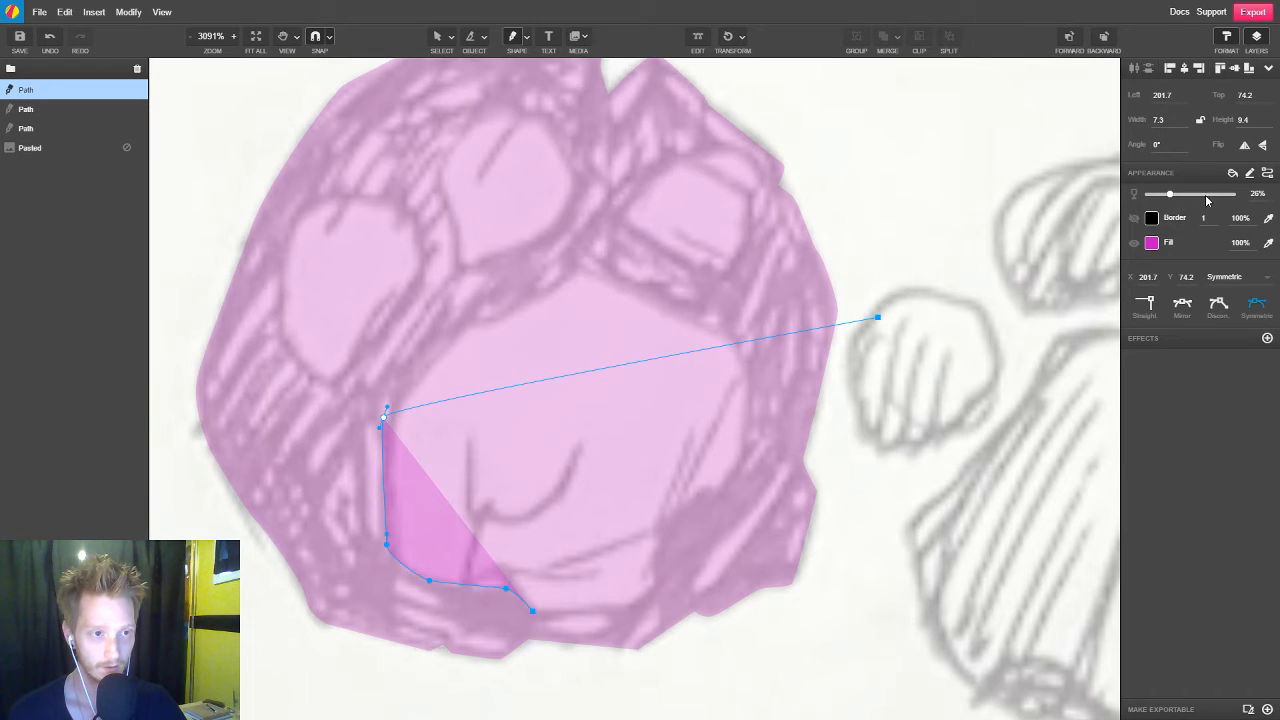
pyautogui.click(460, 319)
pyautogui.click(499, 319)
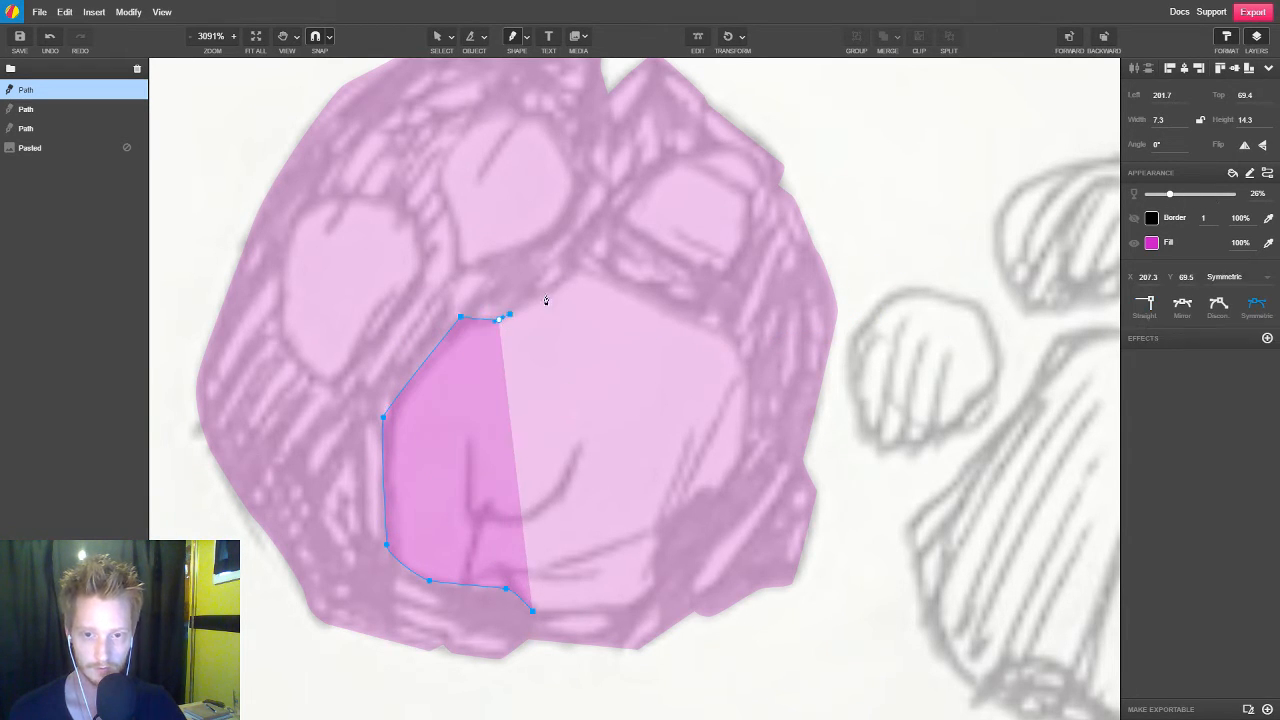
# Continue the large central pad's path along its upper edge and down its right side to the notch
pyautogui.click(575, 267)
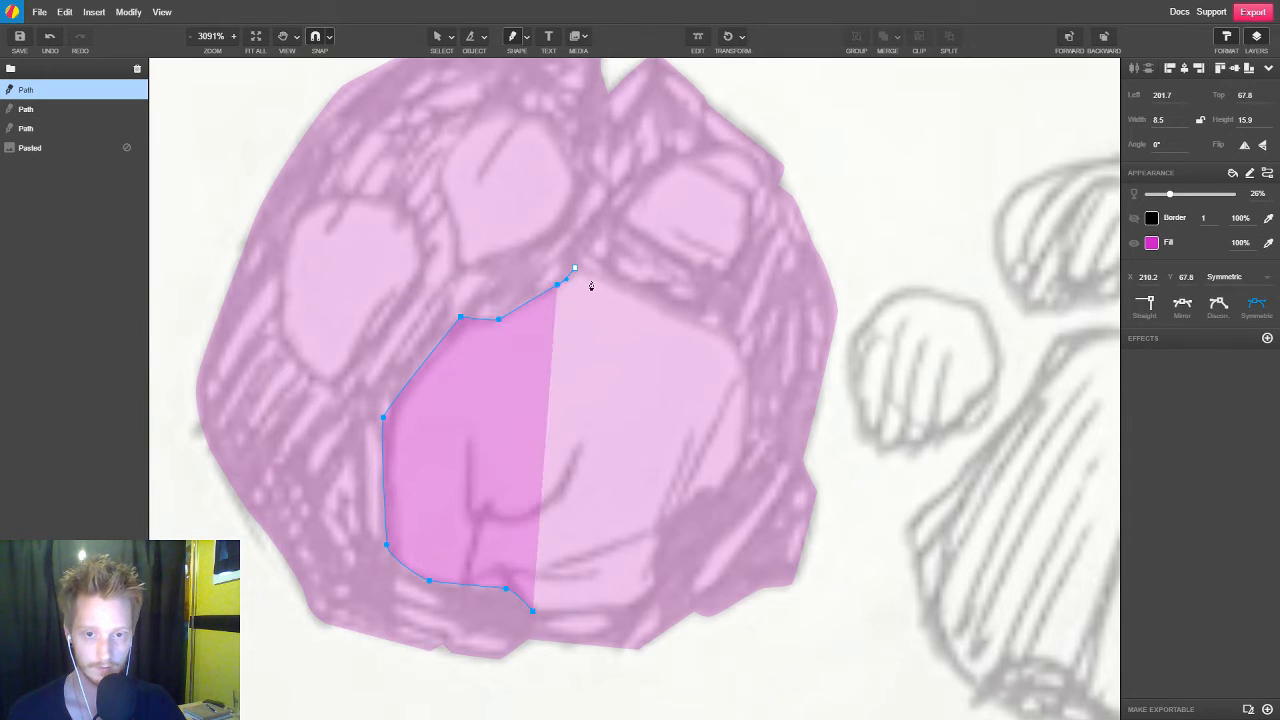
pyautogui.click(664, 303)
pyautogui.click(726, 332)
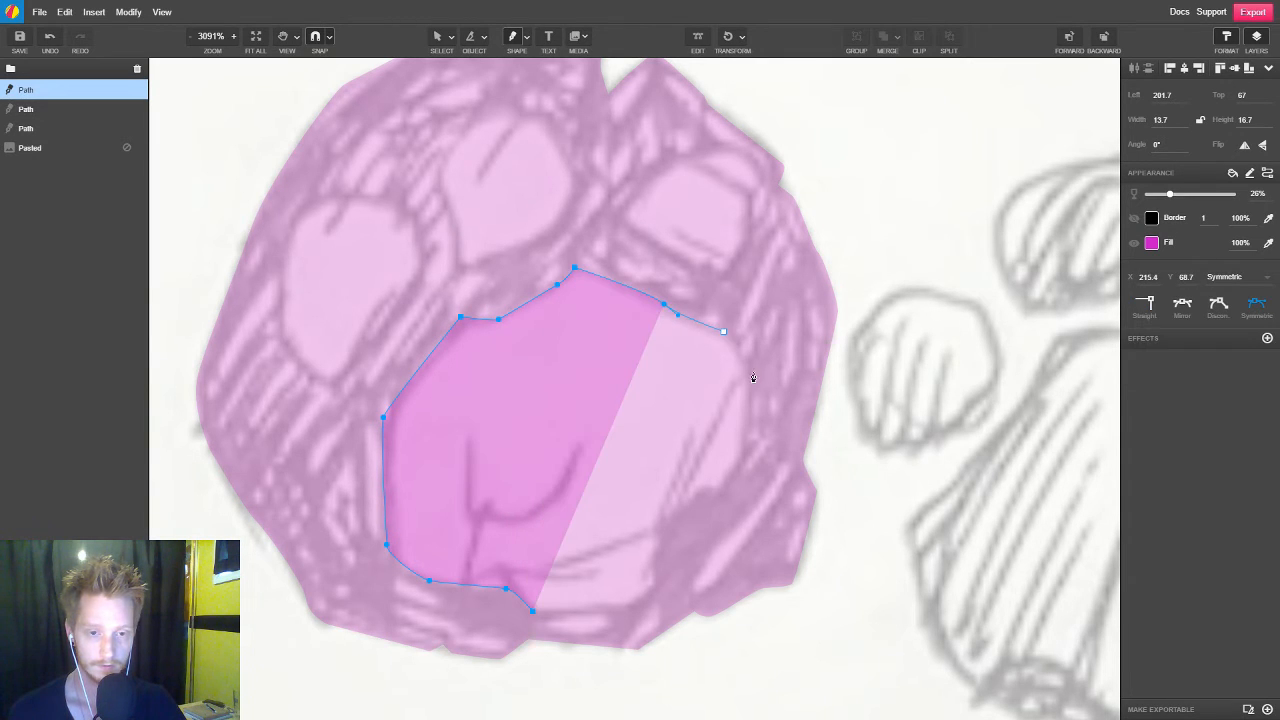
pyautogui.moveTo(749, 376); pyautogui.dragTo(743, 450)
pyautogui.click(715, 499)
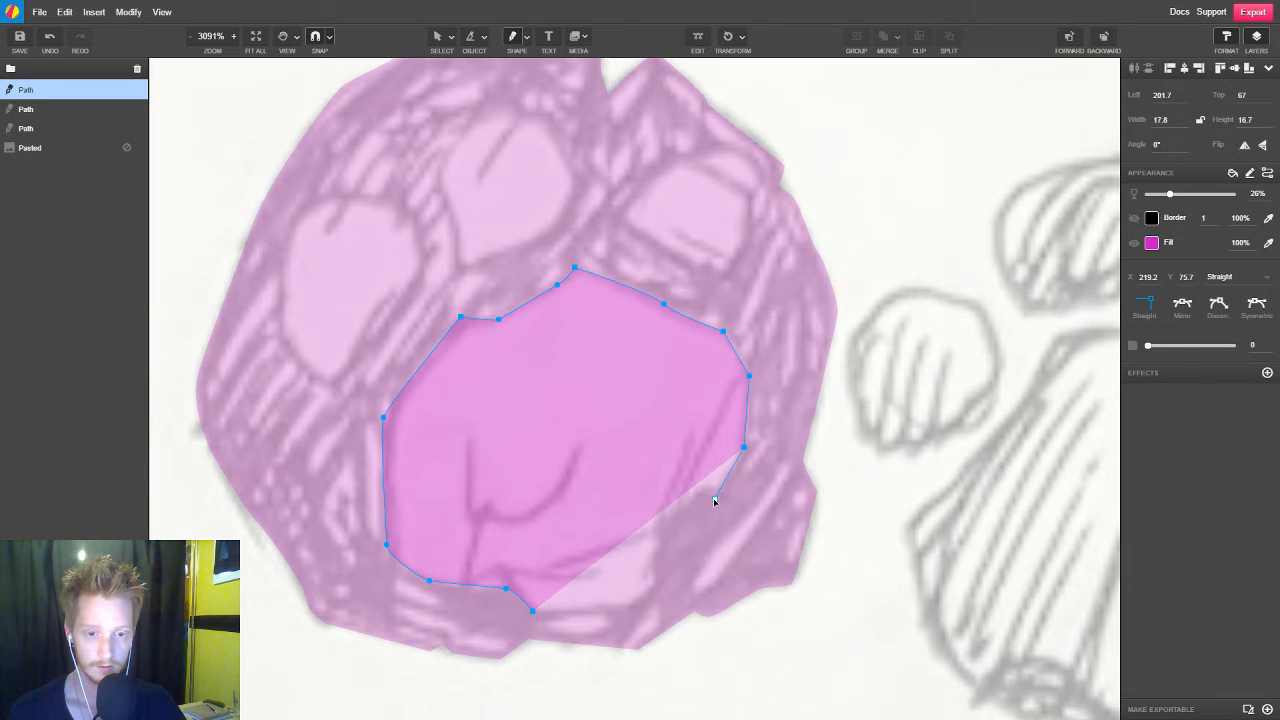
# Trace the large pad's lower-right notch and bottom edge, and close the path at its starting point
pyautogui.click(692, 500)
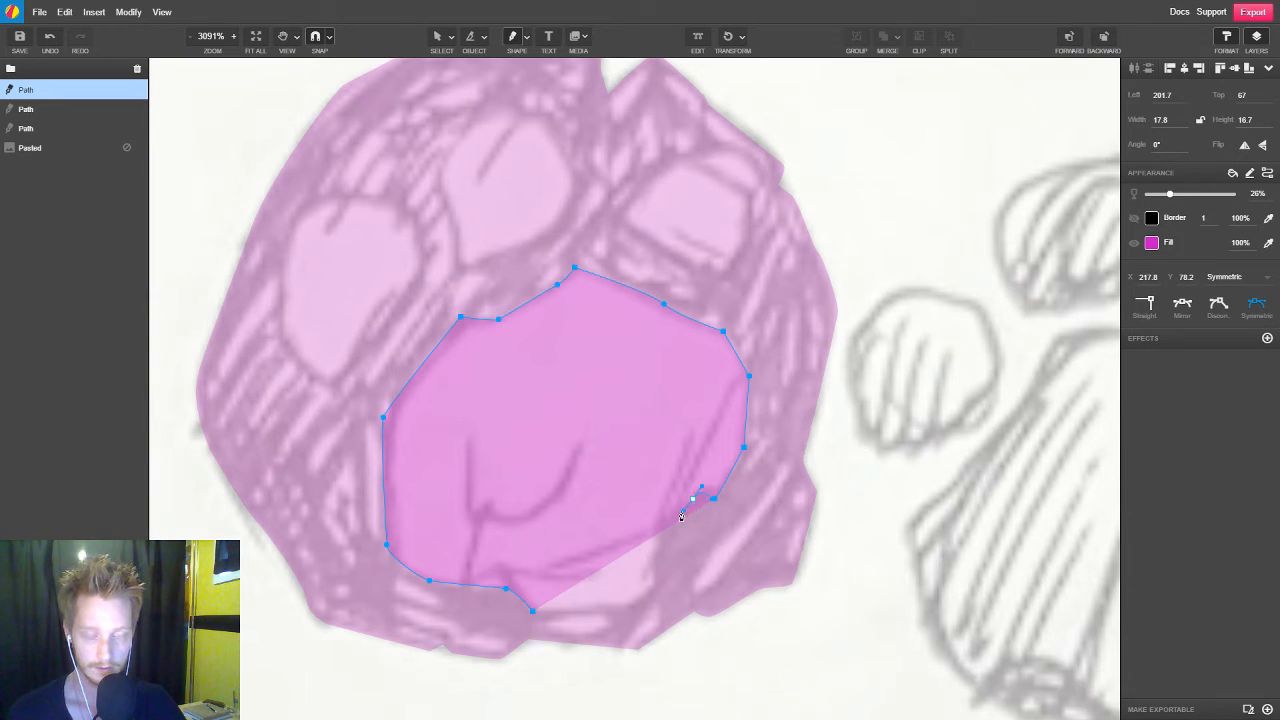
pyautogui.click(680, 521)
pyautogui.click(661, 552)
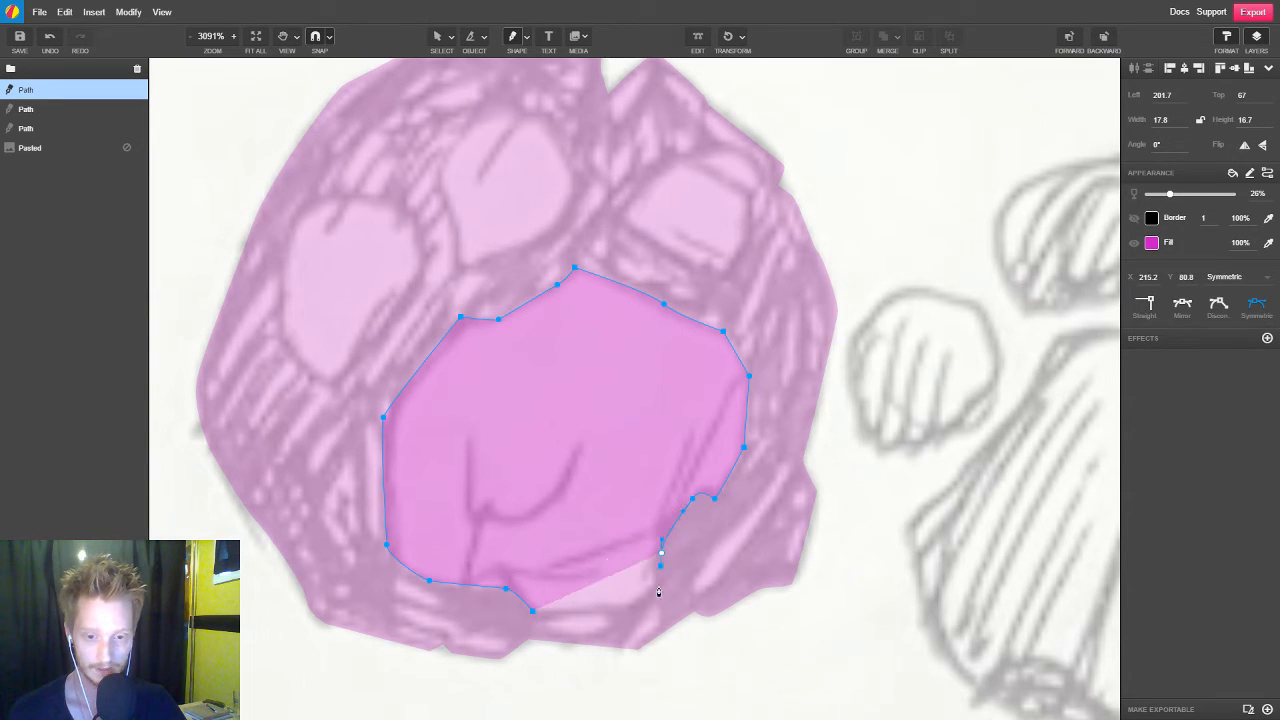
pyautogui.click(658, 583)
pyautogui.click(624, 612)
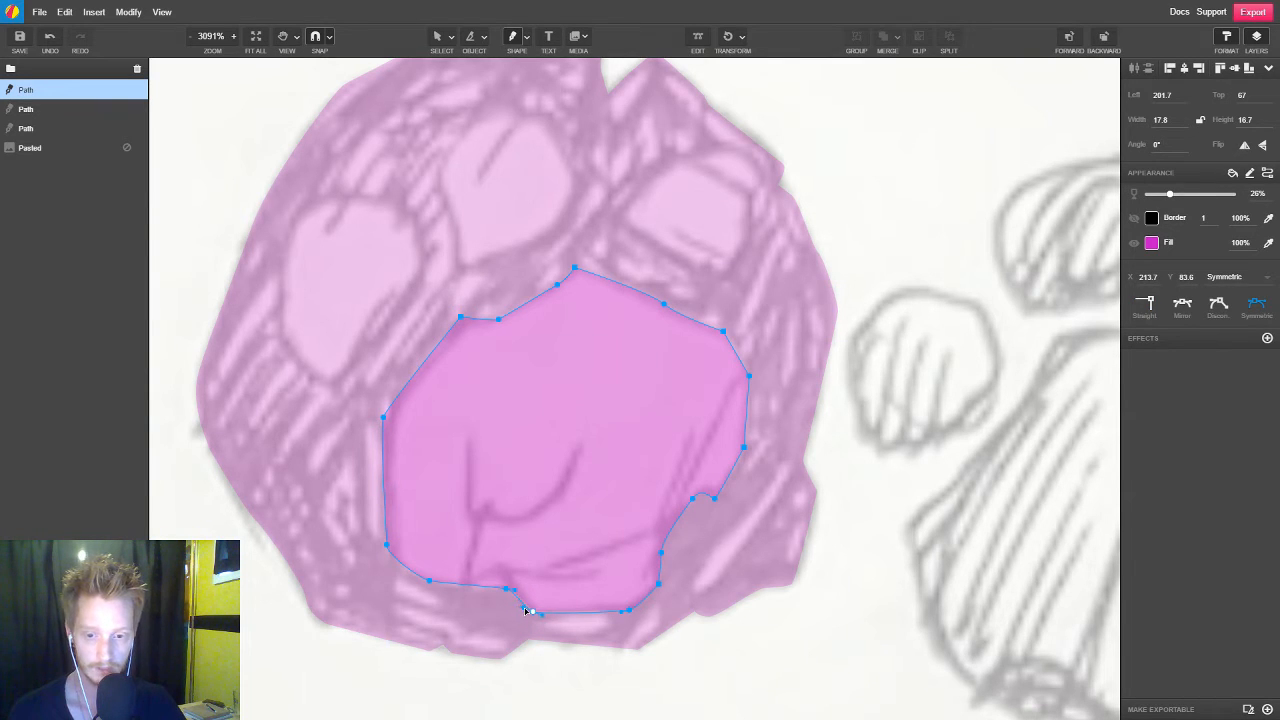
pyautogui.click(528, 611)
# Trace the stone's left toe pad as a closed Pen path with 26% opacity and no visible border
pyautogui.press('space')
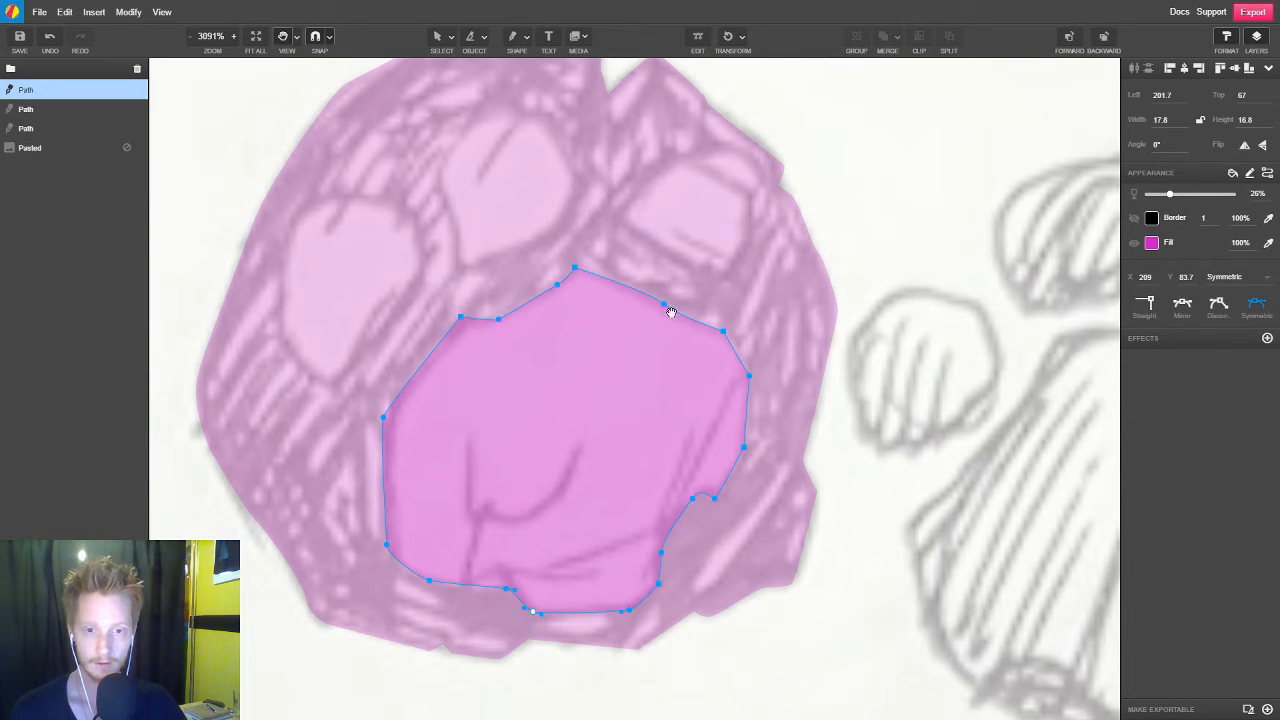
pyautogui.moveTo(671, 313); pyautogui.dragTo(733, 370)
pyautogui.click(387, 432)
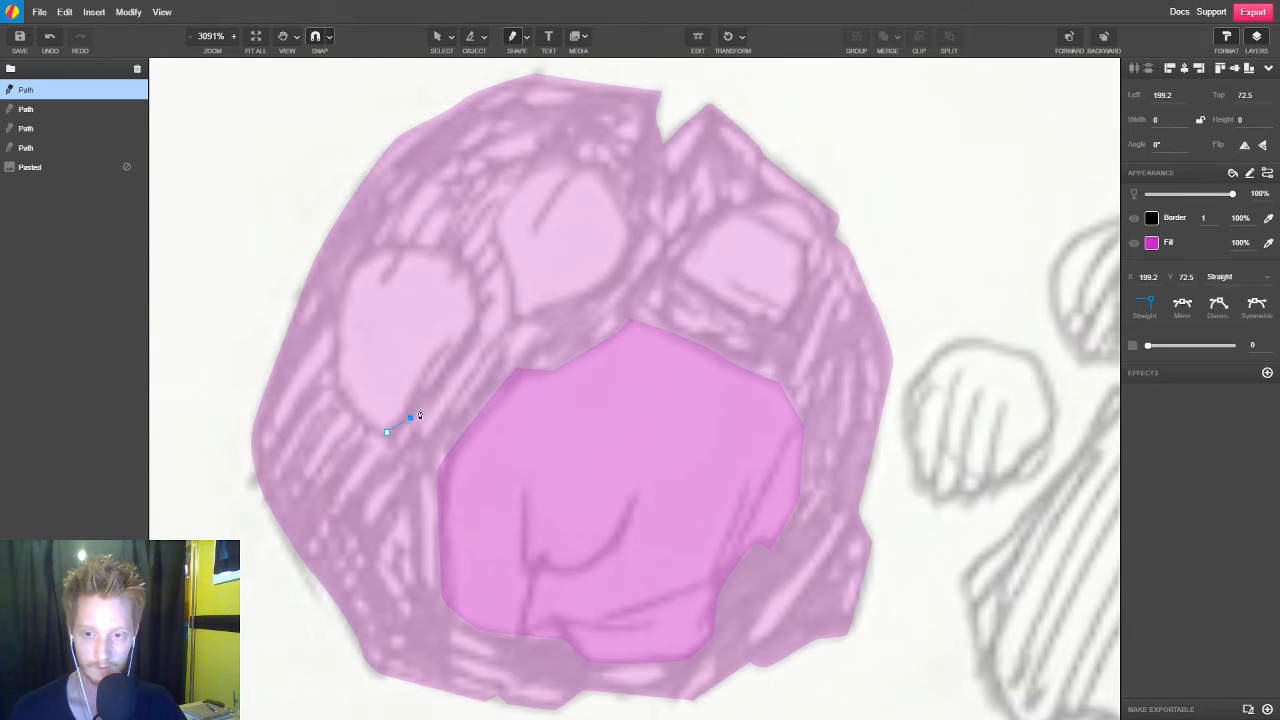
pyautogui.click(431, 399)
pyautogui.click(478, 317)
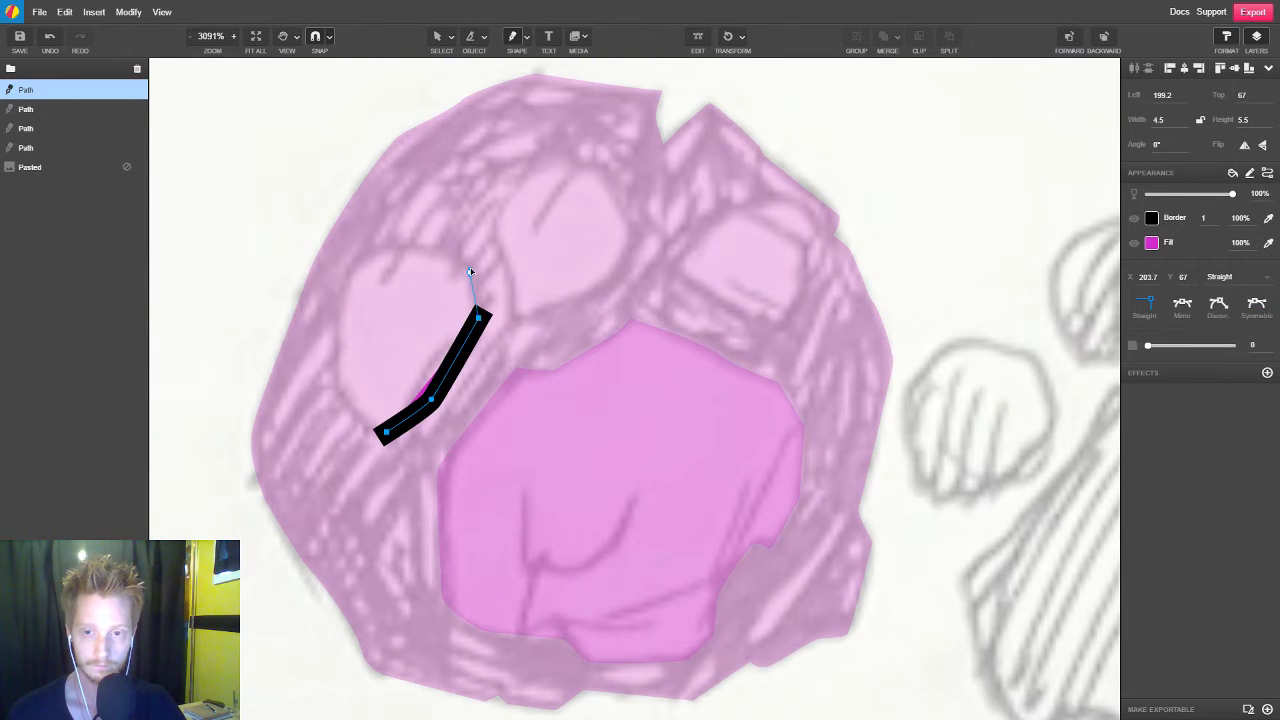
pyautogui.click(470, 271)
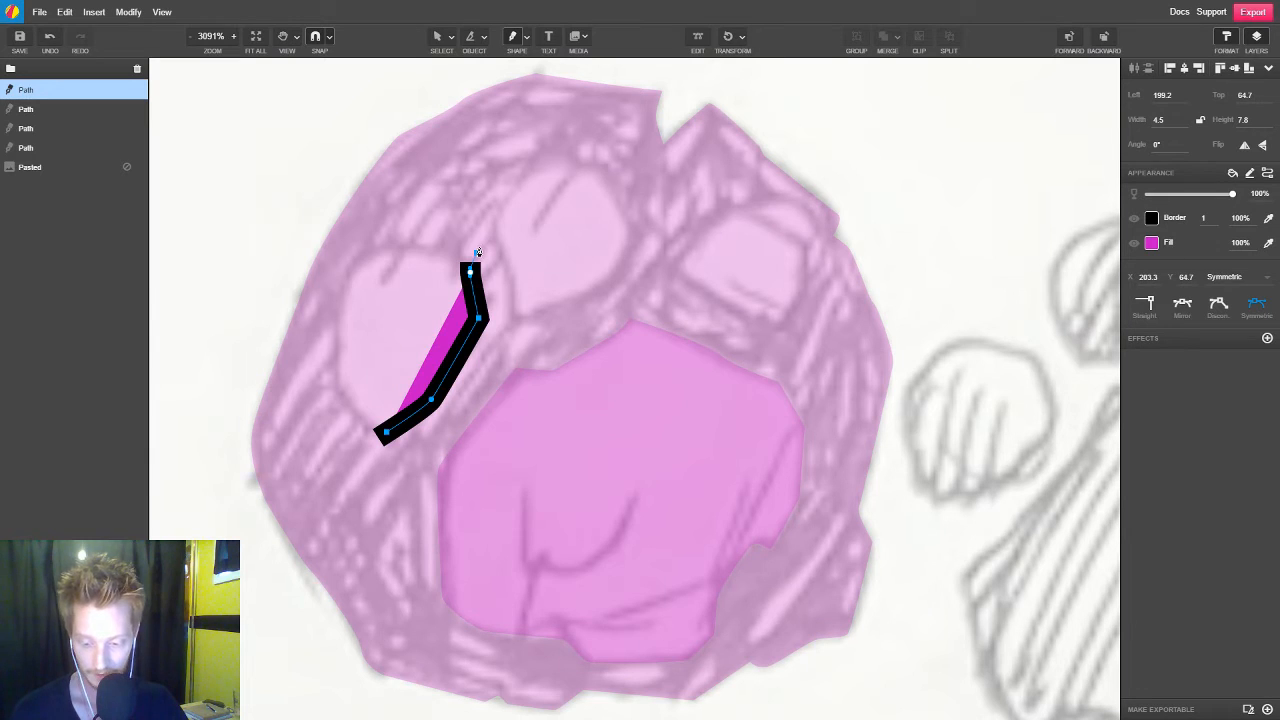
pyautogui.press('F4')
pyautogui.moveTo(433, 250); pyautogui.dragTo(351, 264)
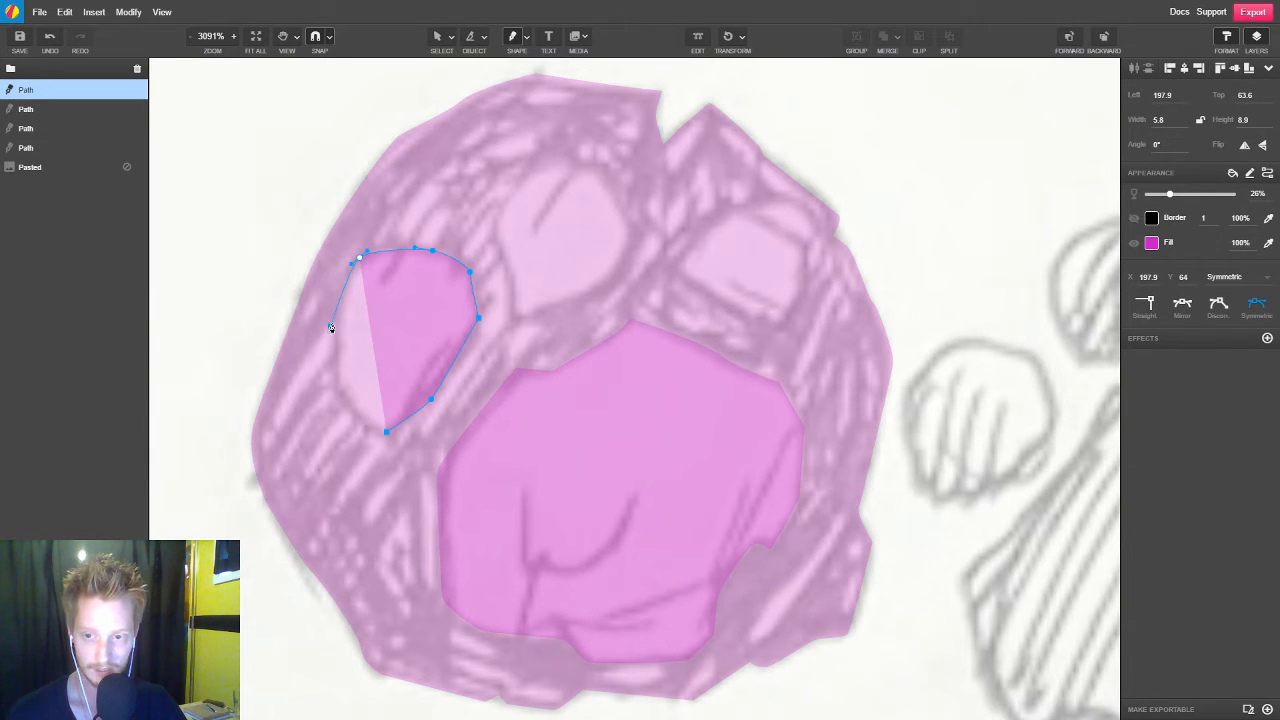
pyautogui.click(333, 320)
pyautogui.click(334, 391)
pyautogui.moveTo(390, 443)
pyautogui.mouseDown()
pyautogui.moveTo(383, 434)
pyautogui.moveTo(400, 443)
pyautogui.mouseUp()
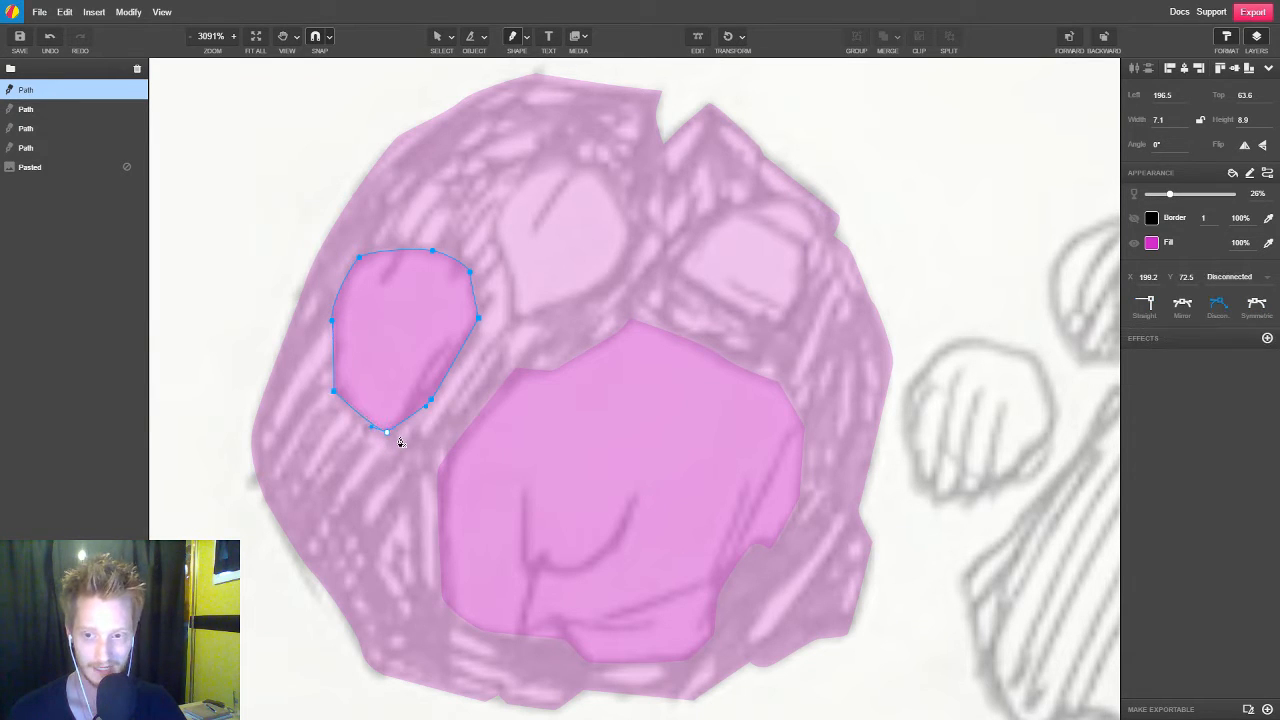
# Trace the stone's middle toe pad as a closed Pen path with 26% opacity, including the small bump at its top
pyautogui.click(512, 323)
pyautogui.moveTo(603, 289); pyautogui.dragTo(611, 280)
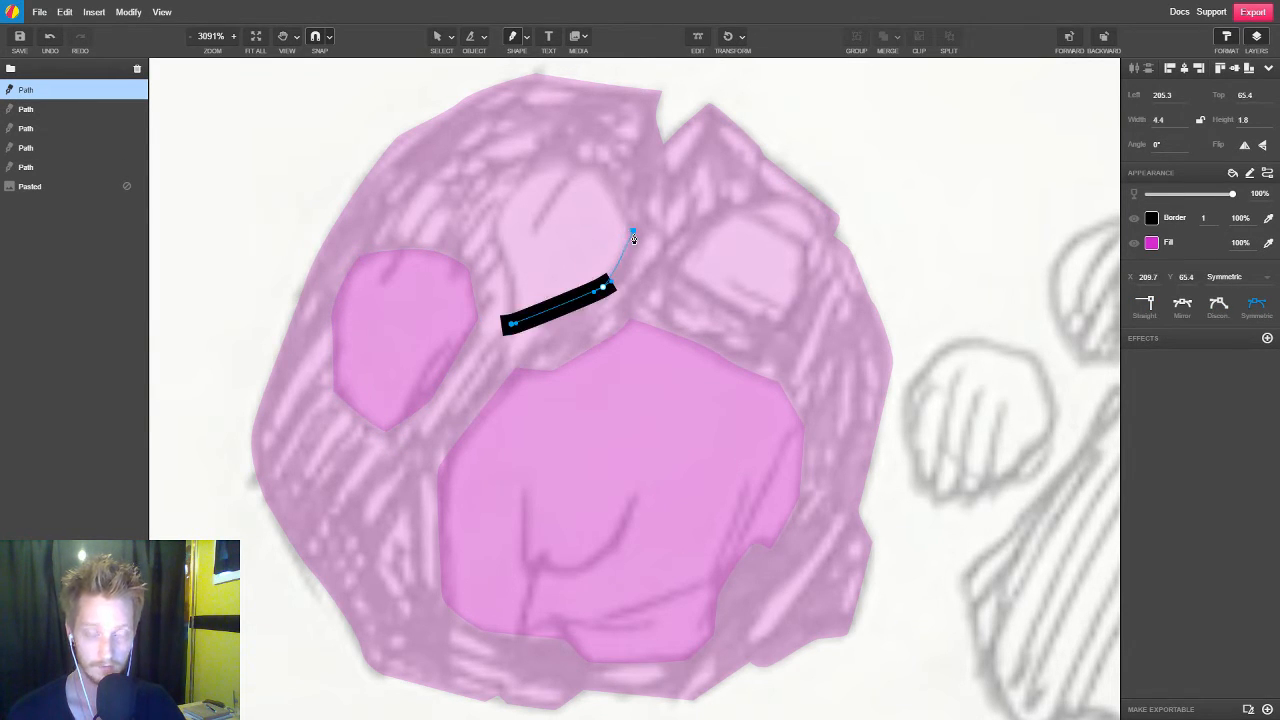
pyautogui.click(633, 234)
pyautogui.click(603, 170)
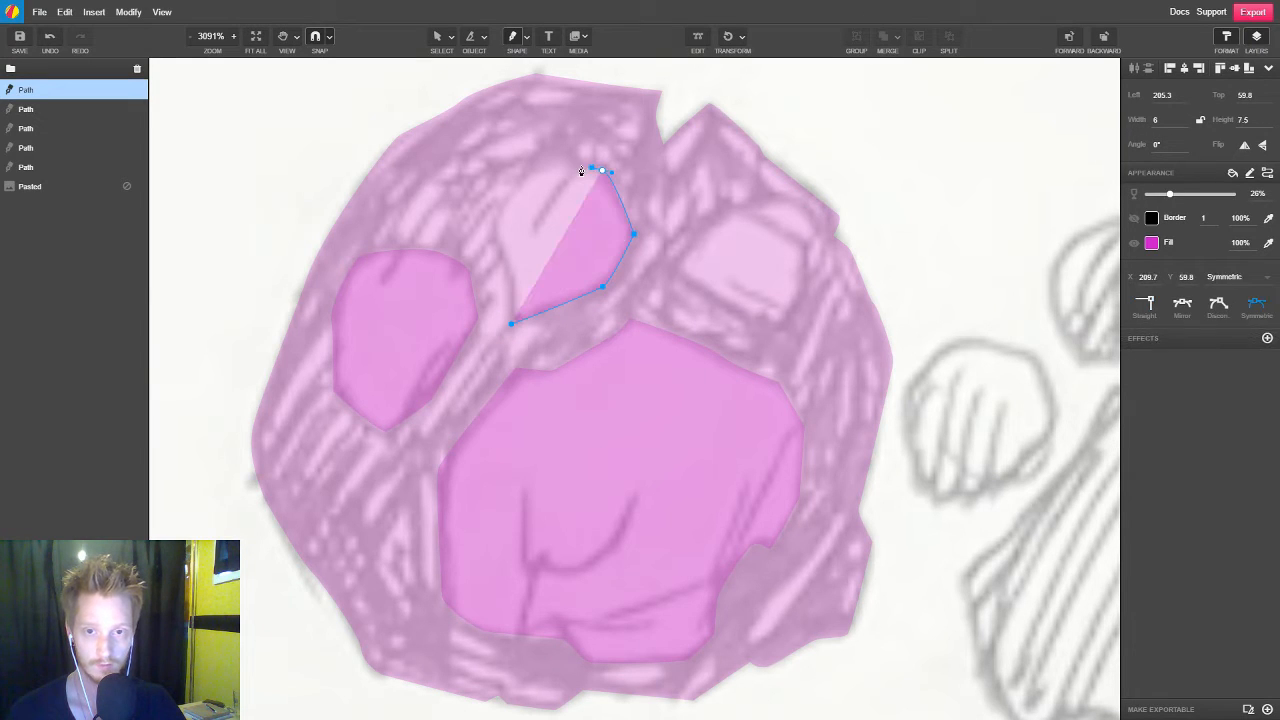
pyautogui.click(579, 164)
pyautogui.moveTo(550, 152); pyautogui.dragTo(549, 150)
pyautogui.click(526, 172)
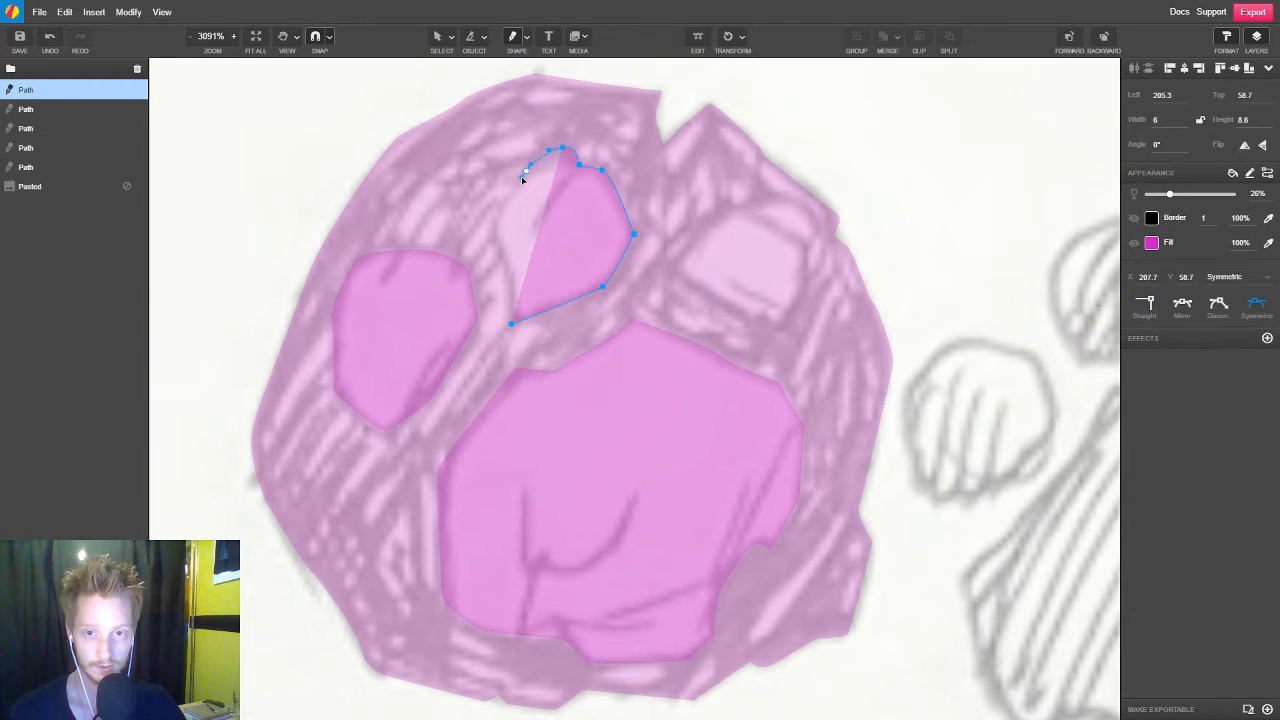
pyautogui.click(491, 235)
pyautogui.click(510, 287)
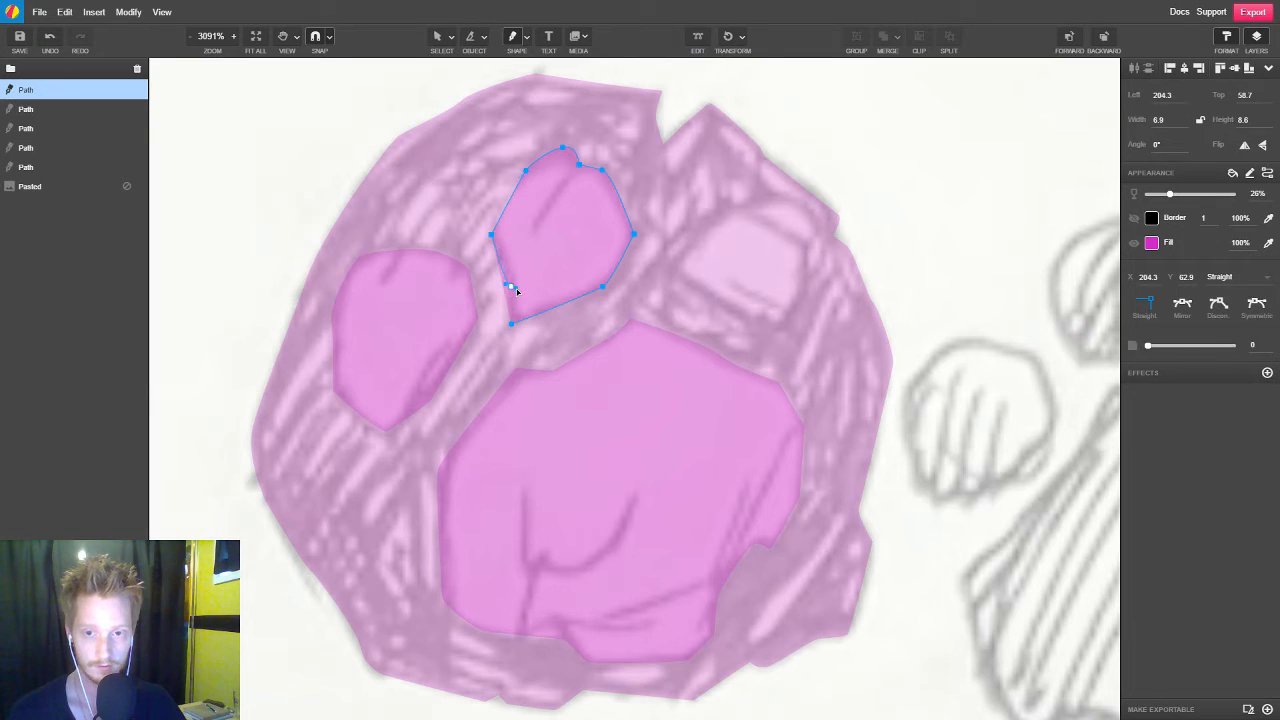
pyautogui.moveTo(512, 331); pyautogui.dragTo(517, 332)
# Trace the stone's right toe pad as a closed Pen path with 26% opacity
pyautogui.click(767, 353)
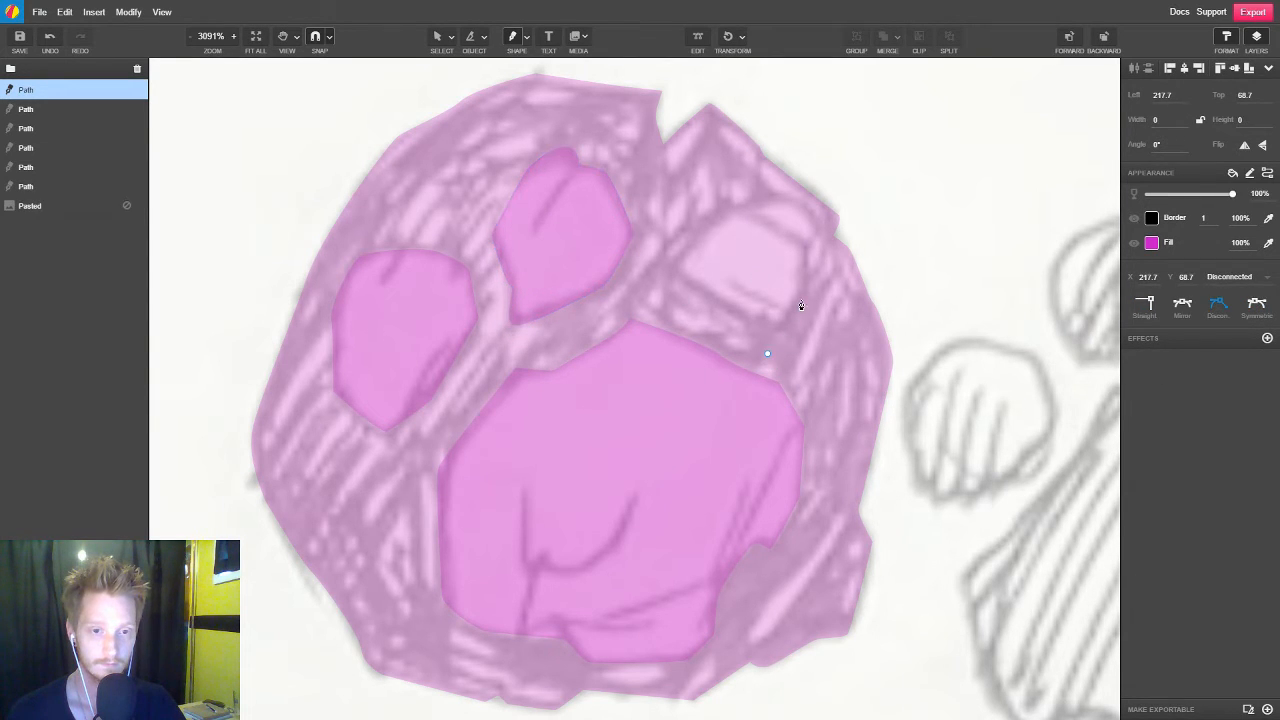
pyautogui.click(808, 298)
pyautogui.click(802, 243)
pyautogui.click(734, 194)
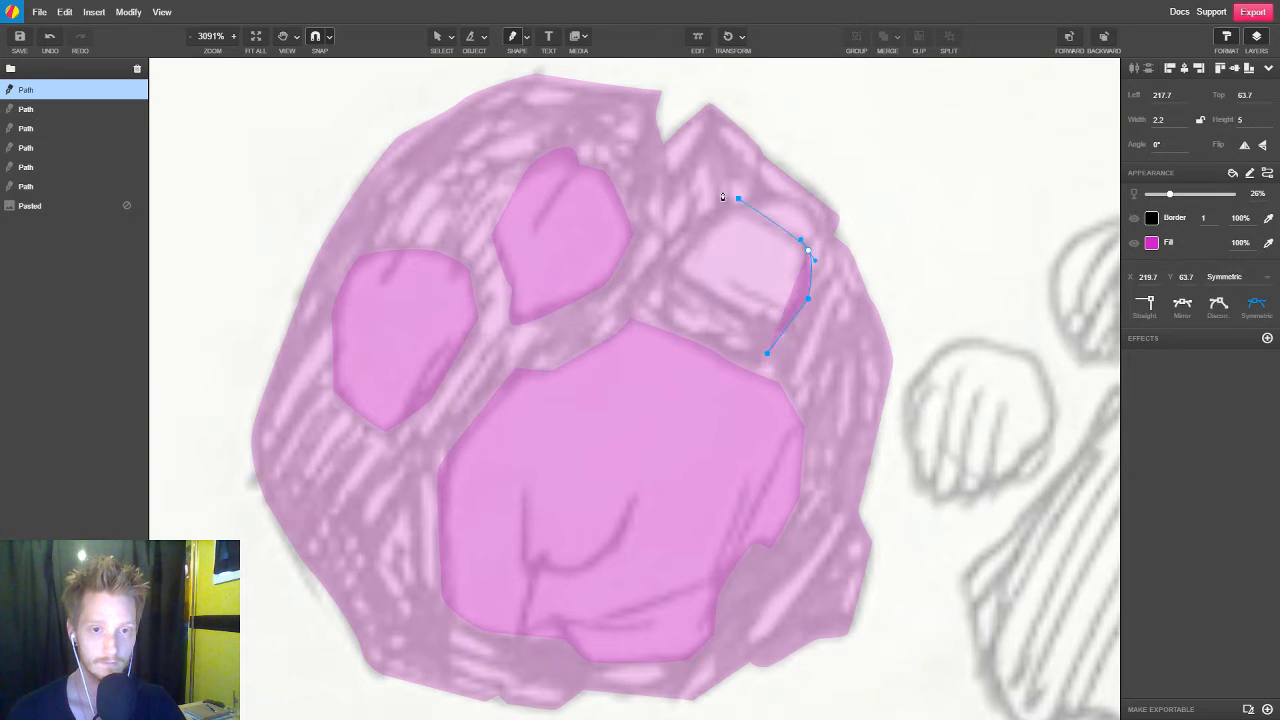
pyautogui.click(689, 227)
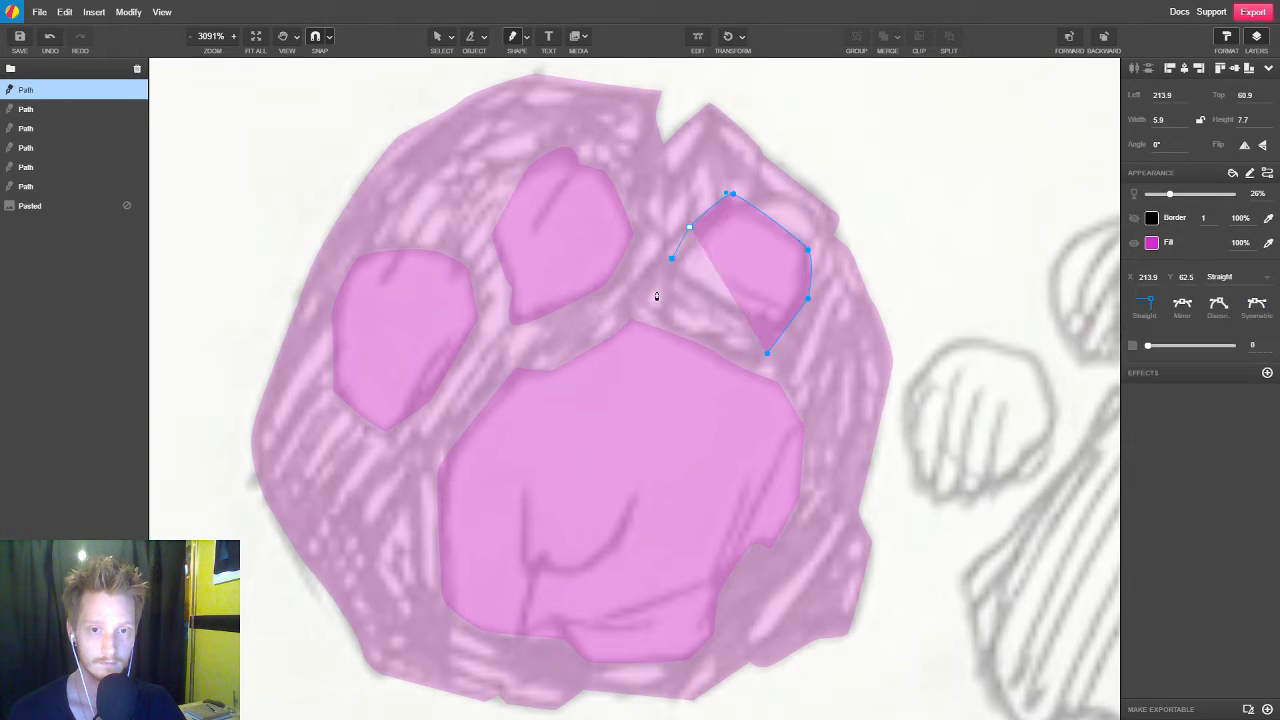
pyautogui.click(660, 278)
pyautogui.click(661, 314)
pyautogui.click(743, 345)
pyautogui.click(767, 353)
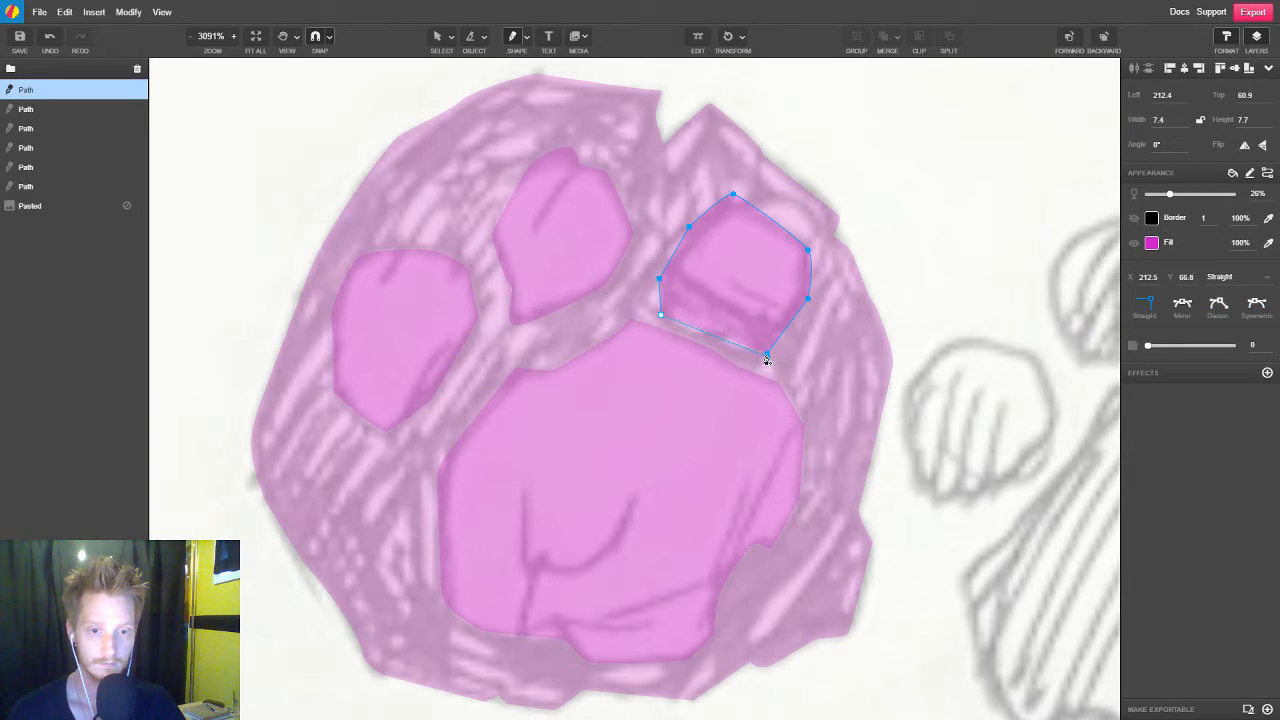
pyautogui.click(768, 353)
pyautogui.moveTo(775, 352); pyautogui.dragTo(773, 355)
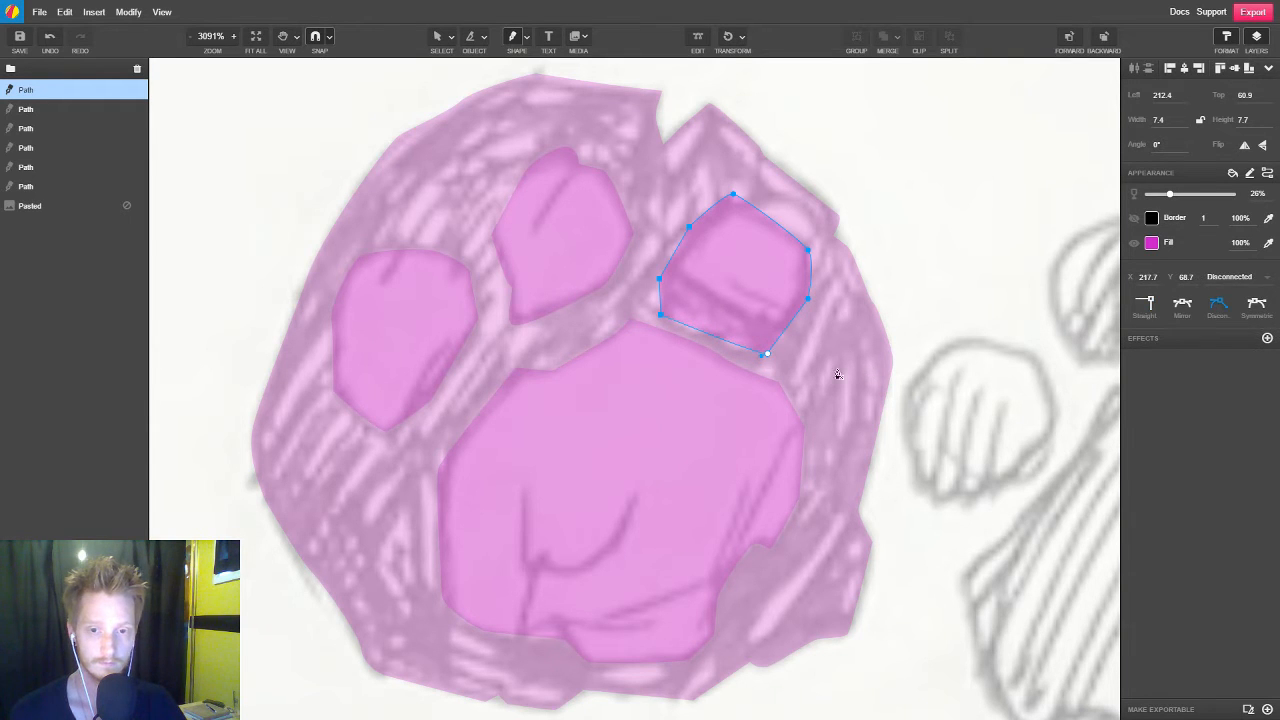
# Select the three toe pads and the large pad, and place duplicates of them on the stone copy beside the sketch photo
pyautogui.scroll(-4, 563, 371)
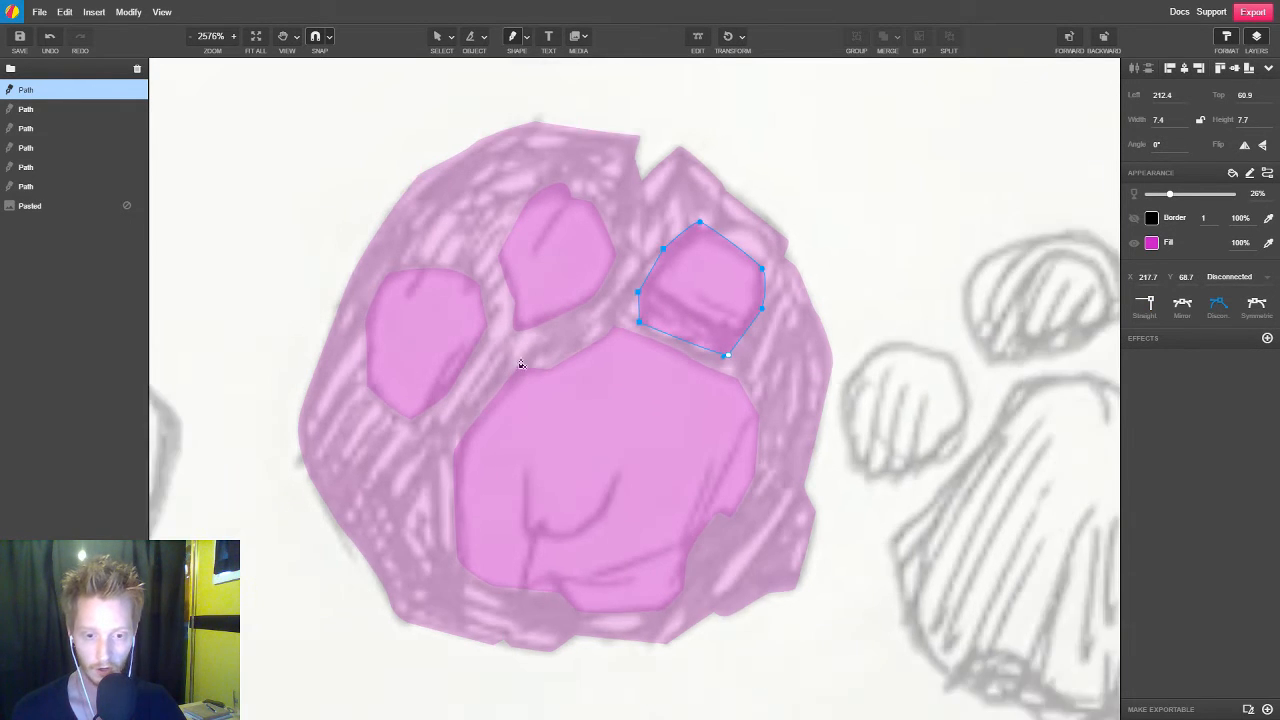
pyautogui.scroll(-3, 578, 430)
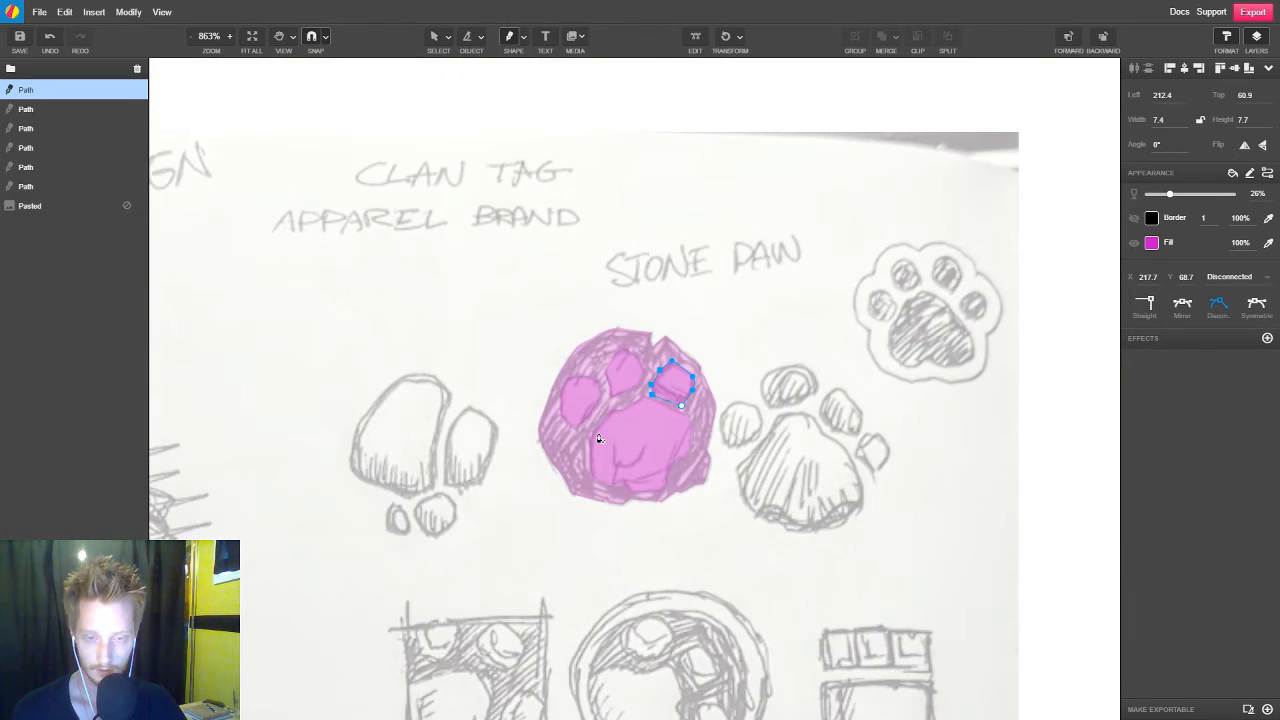
pyautogui.press('v')
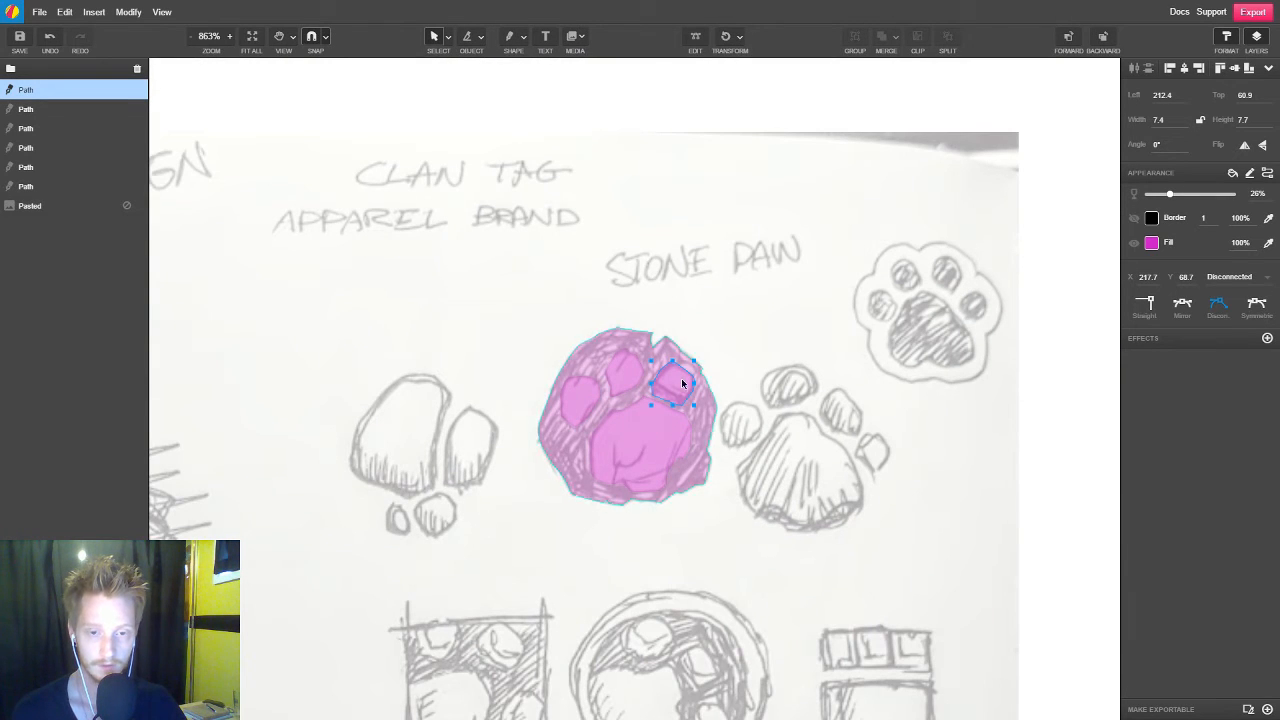
pyautogui.keyDown('shift'); pyautogui.click(622, 378); pyautogui.keyUp('shift')
pyautogui.keyDown('shift'); pyautogui.click(576, 405); pyautogui.keyUp('shift')
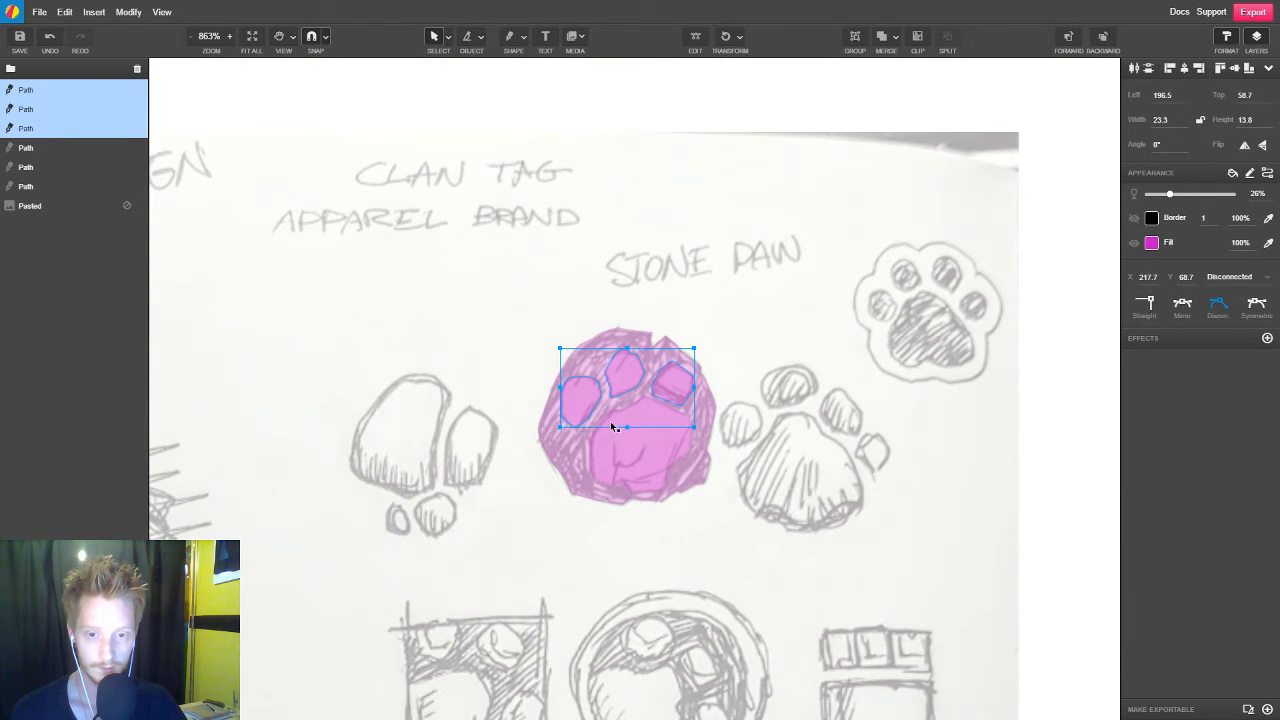
pyautogui.keyDown('shift'); pyautogui.click(655, 449); pyautogui.keyUp('shift')
pyautogui.hscroll(5, 414, 425)
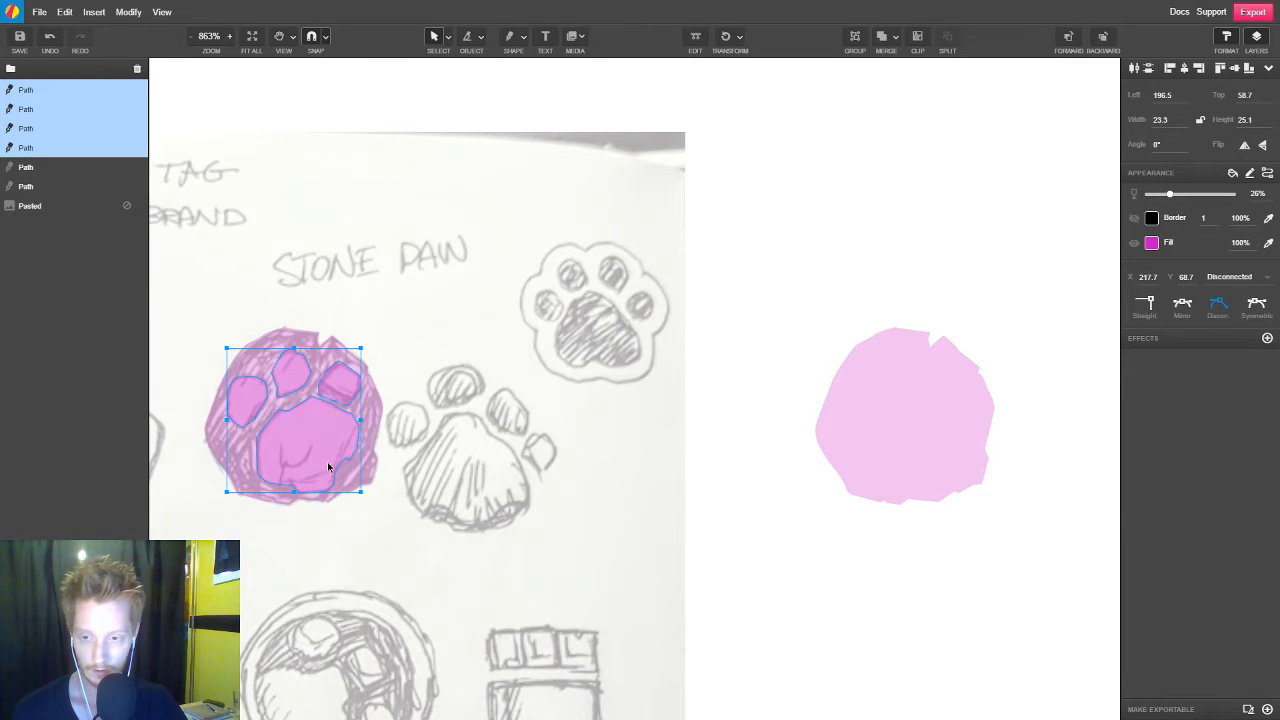
pyautogui.moveTo(323, 448)
pyautogui.mouseDown()
pyautogui.moveTo(937, 451)
pyautogui.moveTo(920, 458)
pyautogui.mouseUp()
pyautogui.click(902, 581)
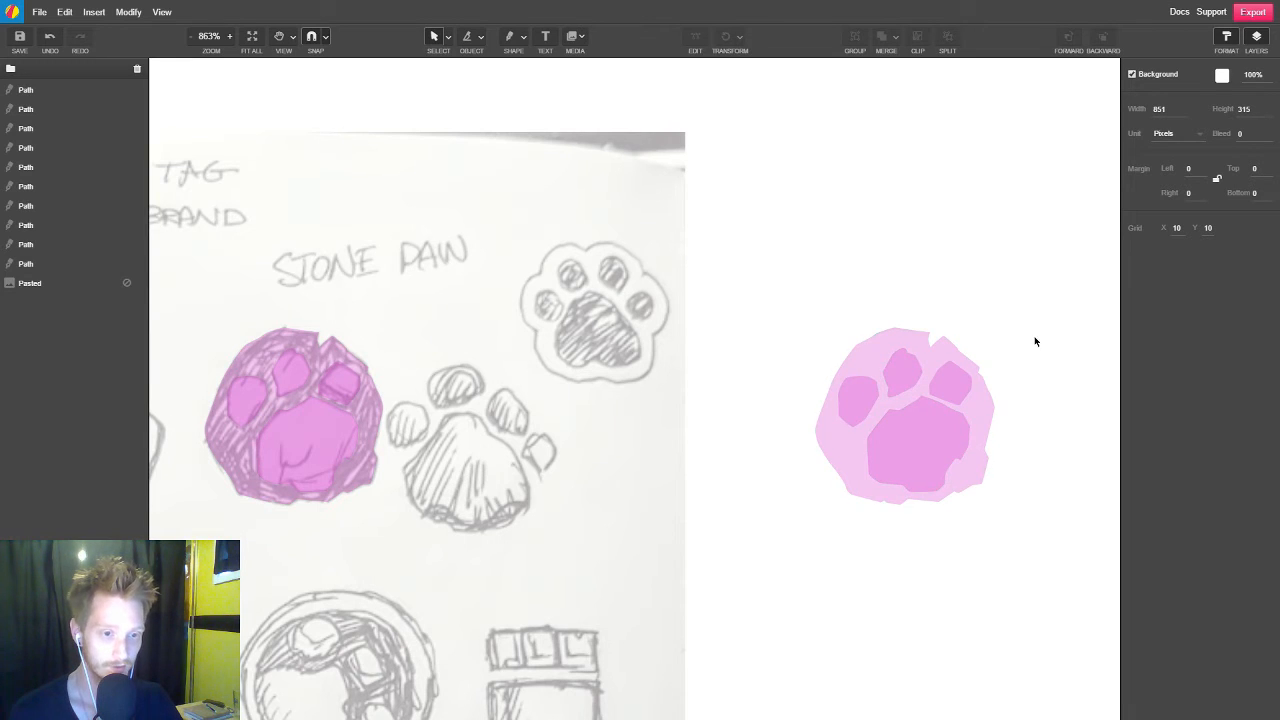
# Select the whole assembled paw on the blank canvas and place a duplicate level with it on its right
pyautogui.hscroll(3, 891, 357)
pyautogui.moveTo(924, 286); pyautogui.dragTo(537, 575)
pyautogui.moveTo(722, 455); pyautogui.dragTo(947, 455)
# Subtract the four pads from the stone in the new paw duplicate to form a compound shape
pyautogui.hscroll(4, 780, 414)
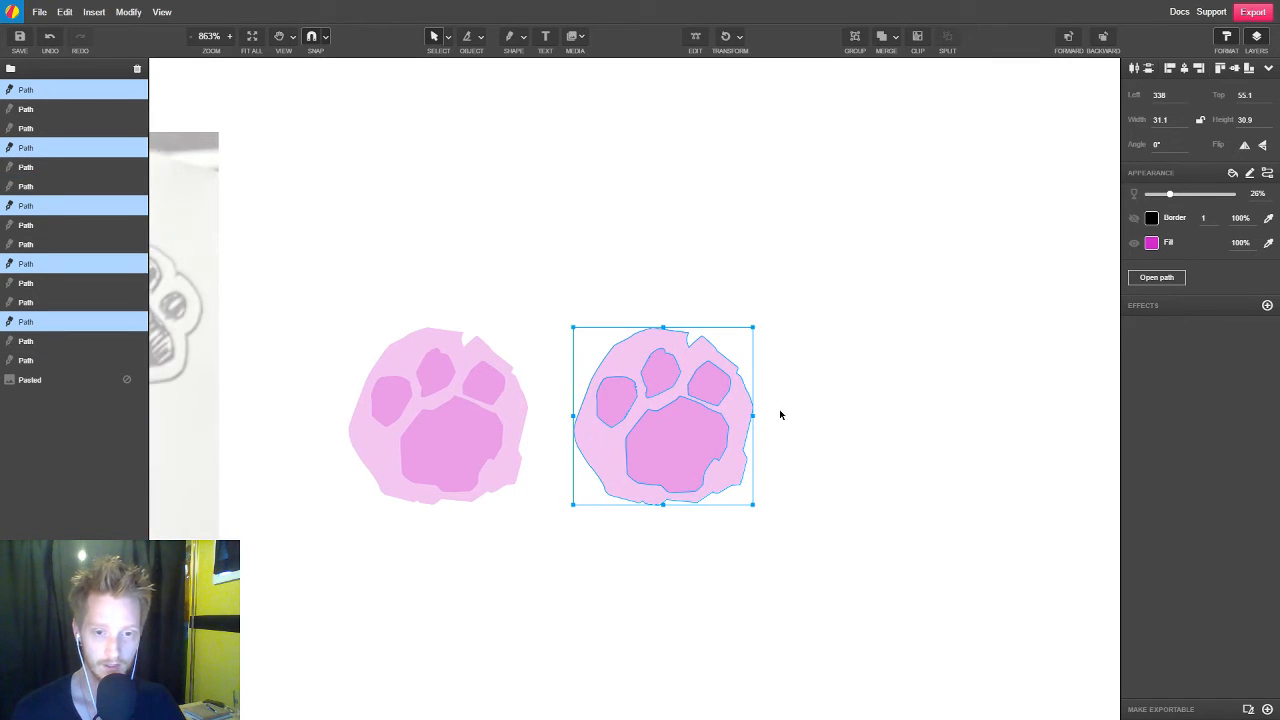
pyautogui.click(897, 37)
pyautogui.click(933, 114)
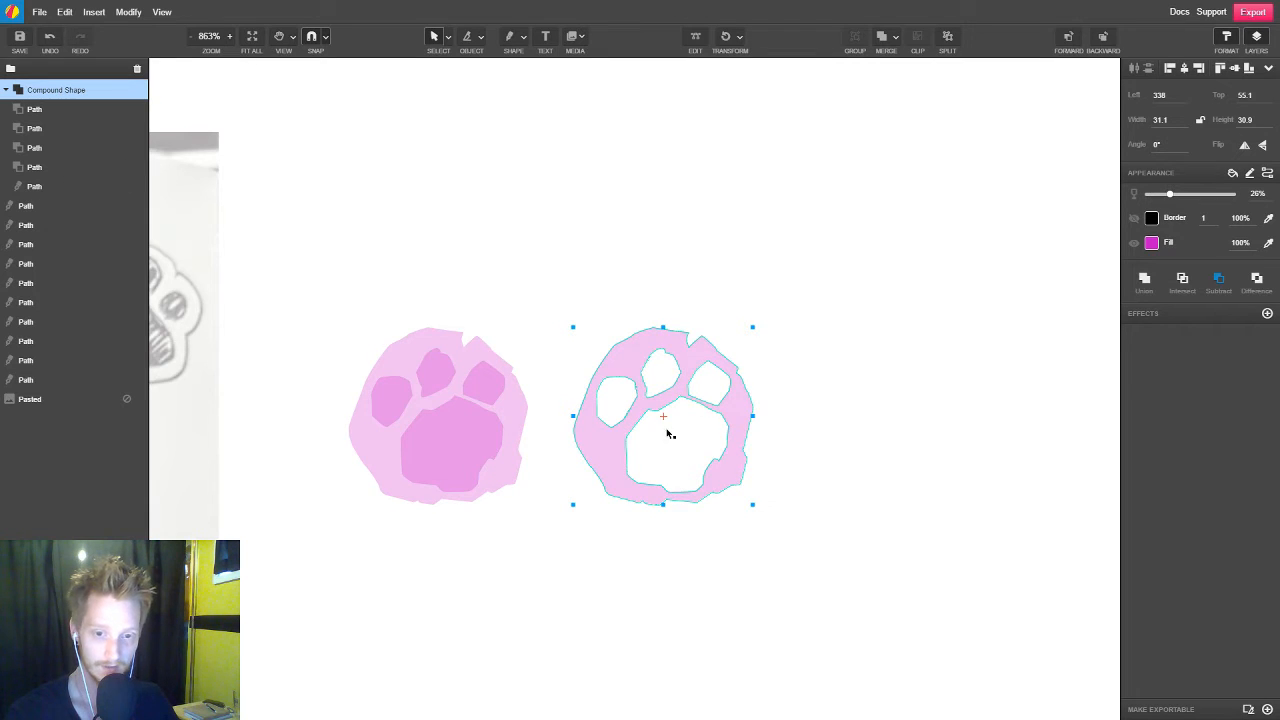
# Try splitting the compound paw shape and shifting its large pad cutout downward, undoing each change
pyautogui.click(947, 40)
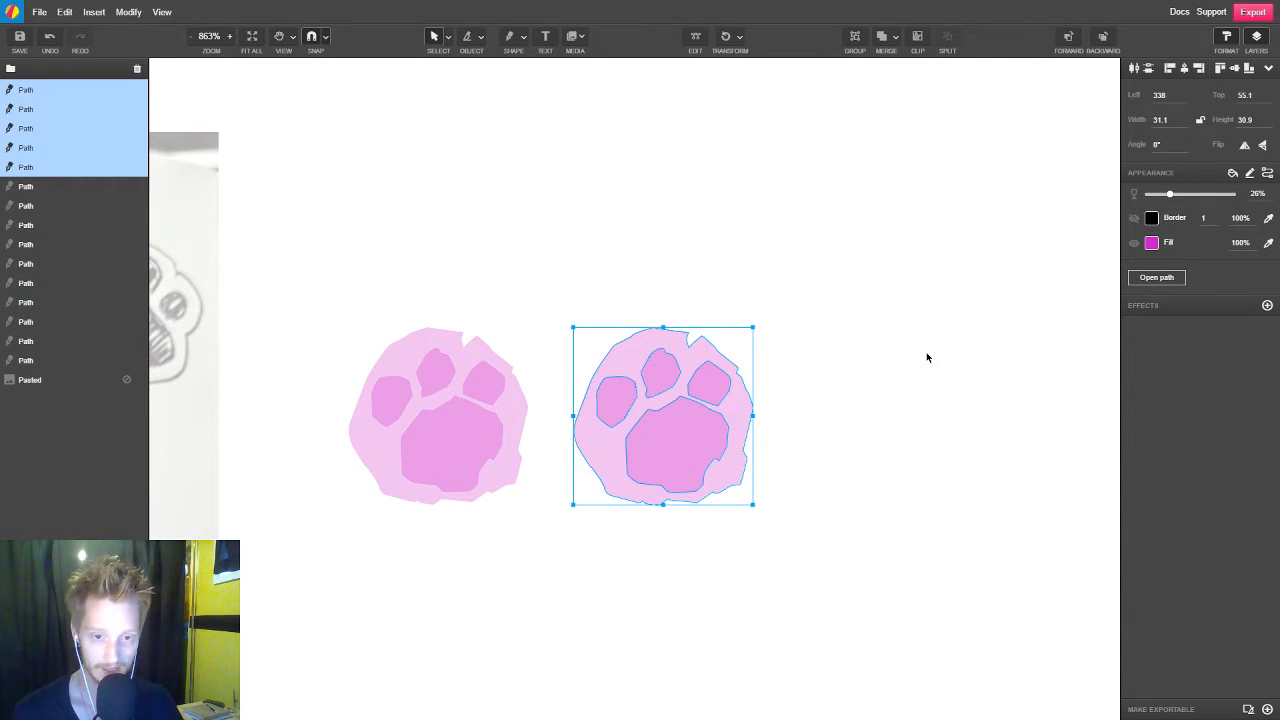
pyautogui.hotkey('ctrl', 'z')
pyautogui.click(696, 456)
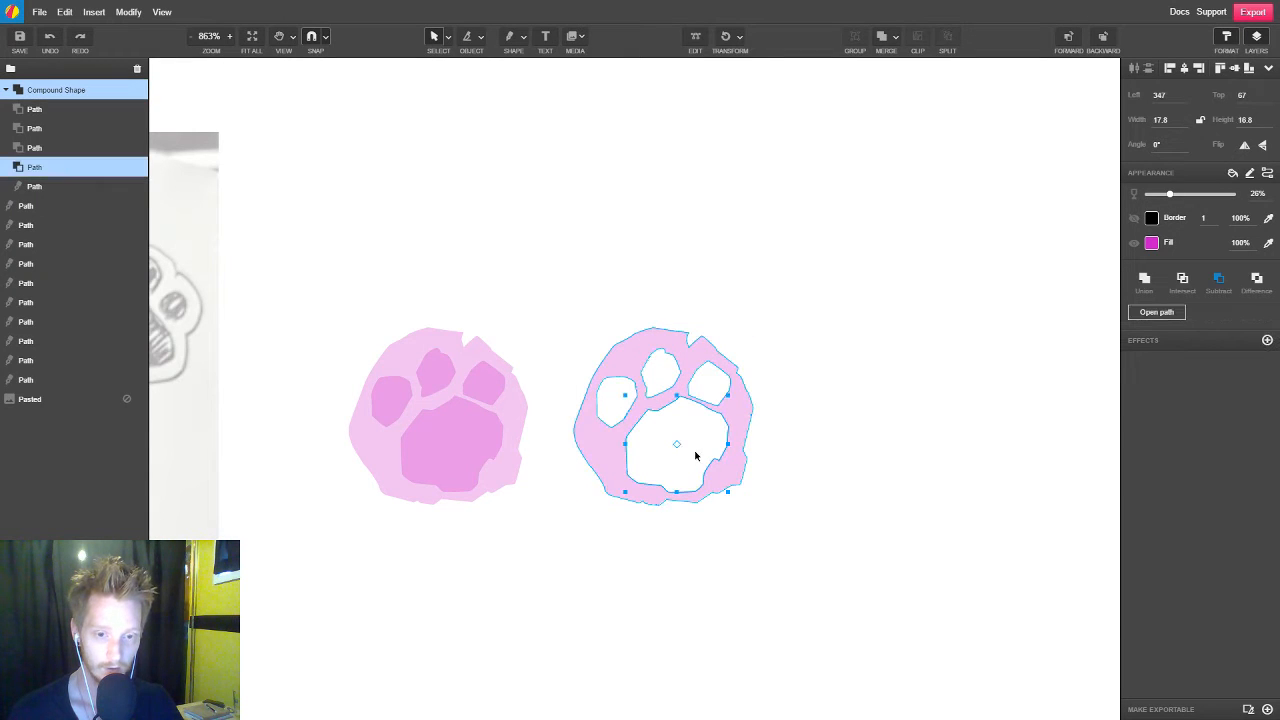
pyautogui.moveTo(706, 441); pyautogui.dragTo(719, 480)
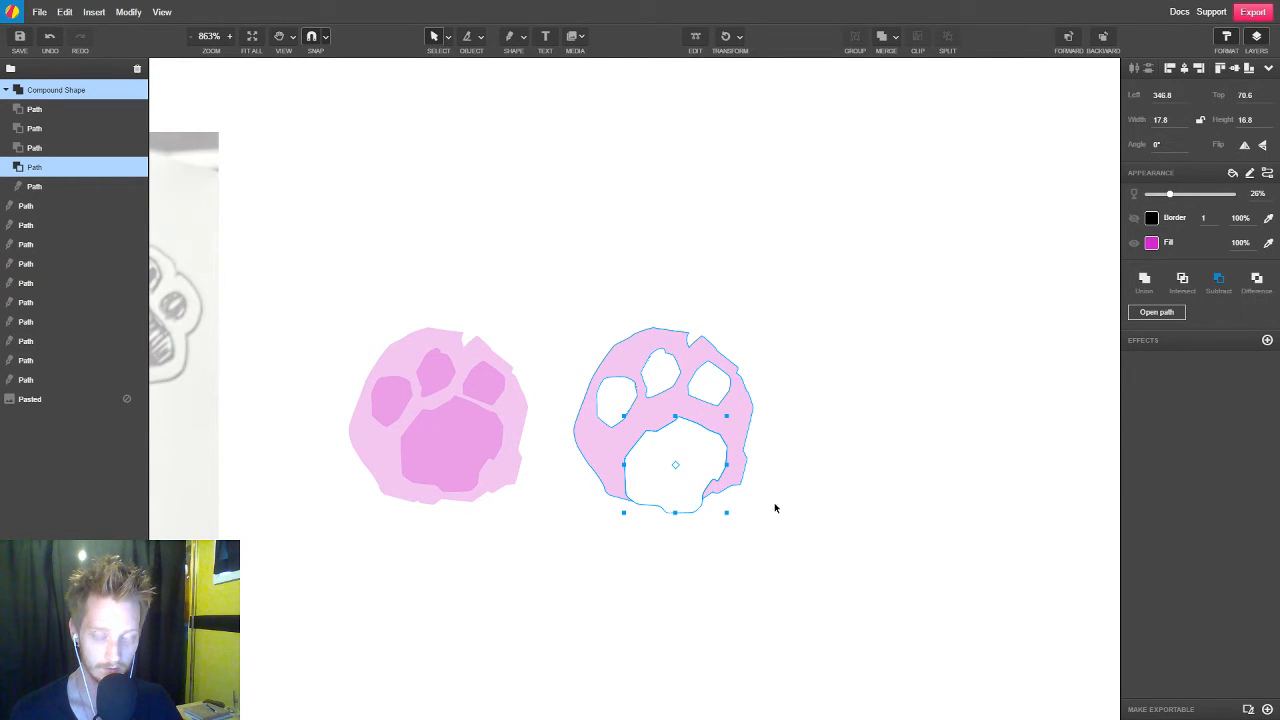
pyautogui.hotkey('ctrl', 'z')
# Set the whole compound paw shape's opacity to 100%
pyautogui.click(835, 515)
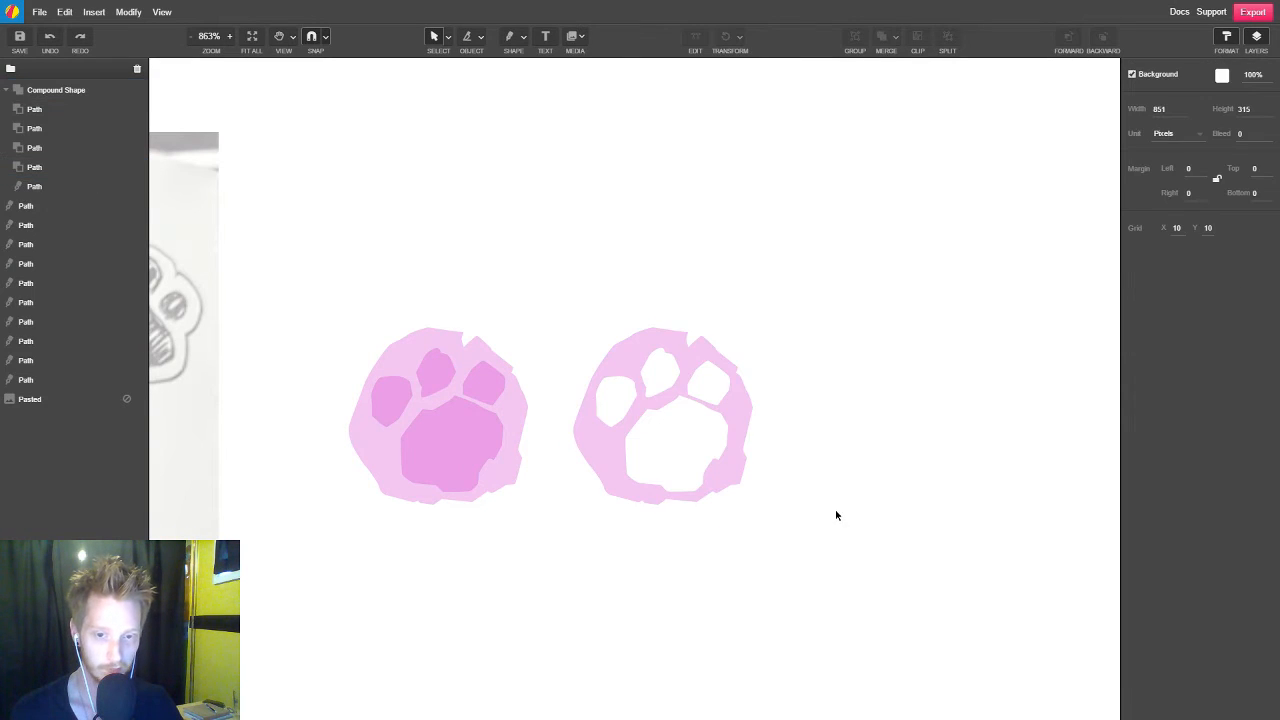
pyautogui.click(736, 413)
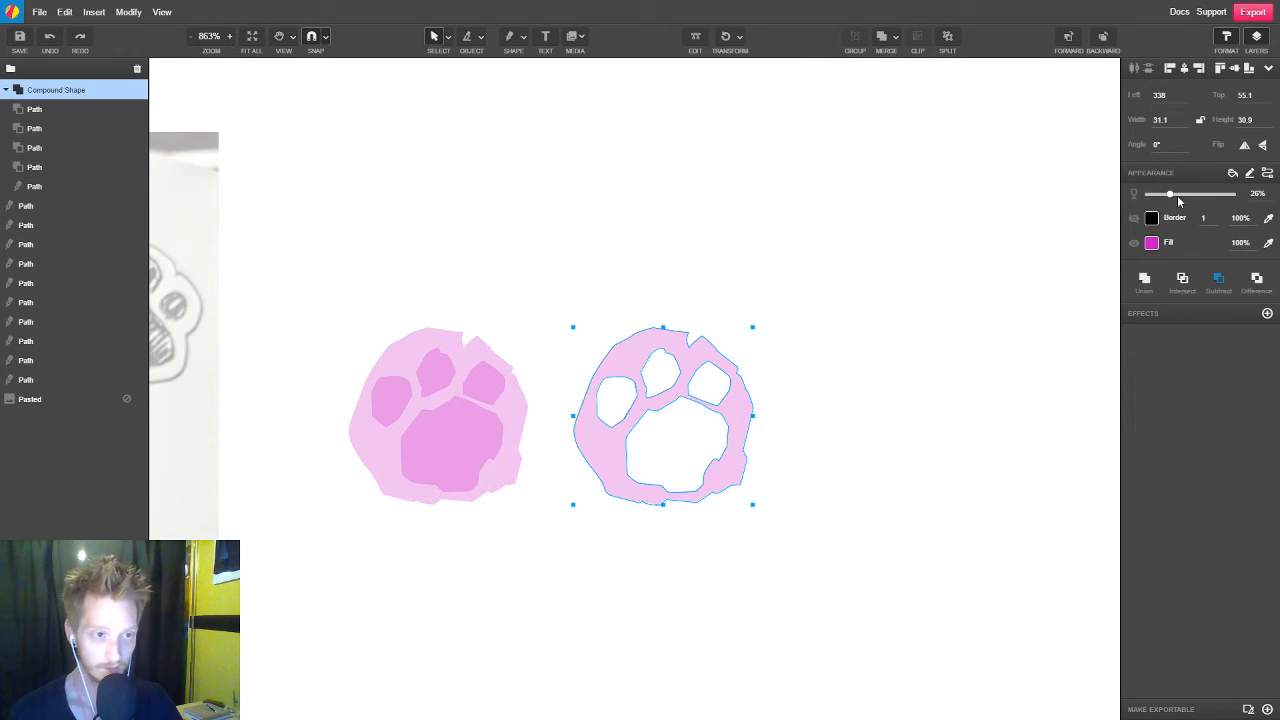
pyautogui.moveTo(1172, 195); pyautogui.dragTo(1234, 194)
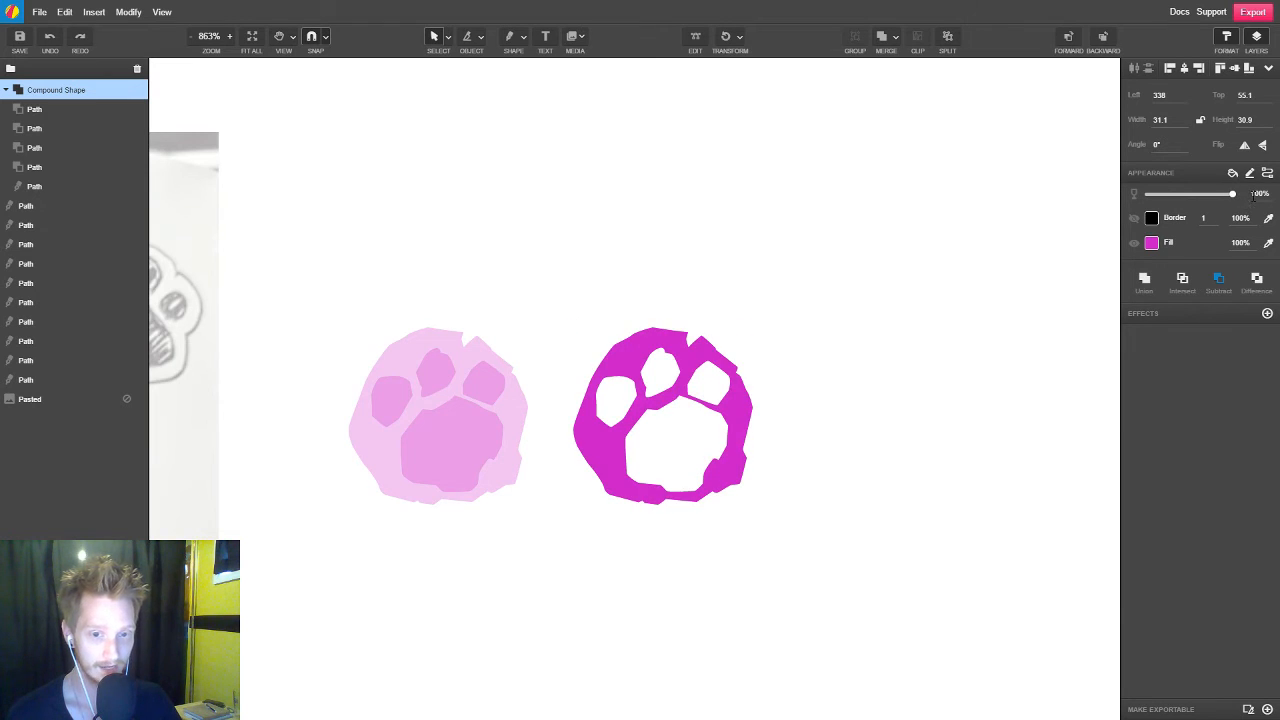
# Set the compound paw shape's fill to black, #000000
pyautogui.click(1152, 244)
pyautogui.click(1068, 364)
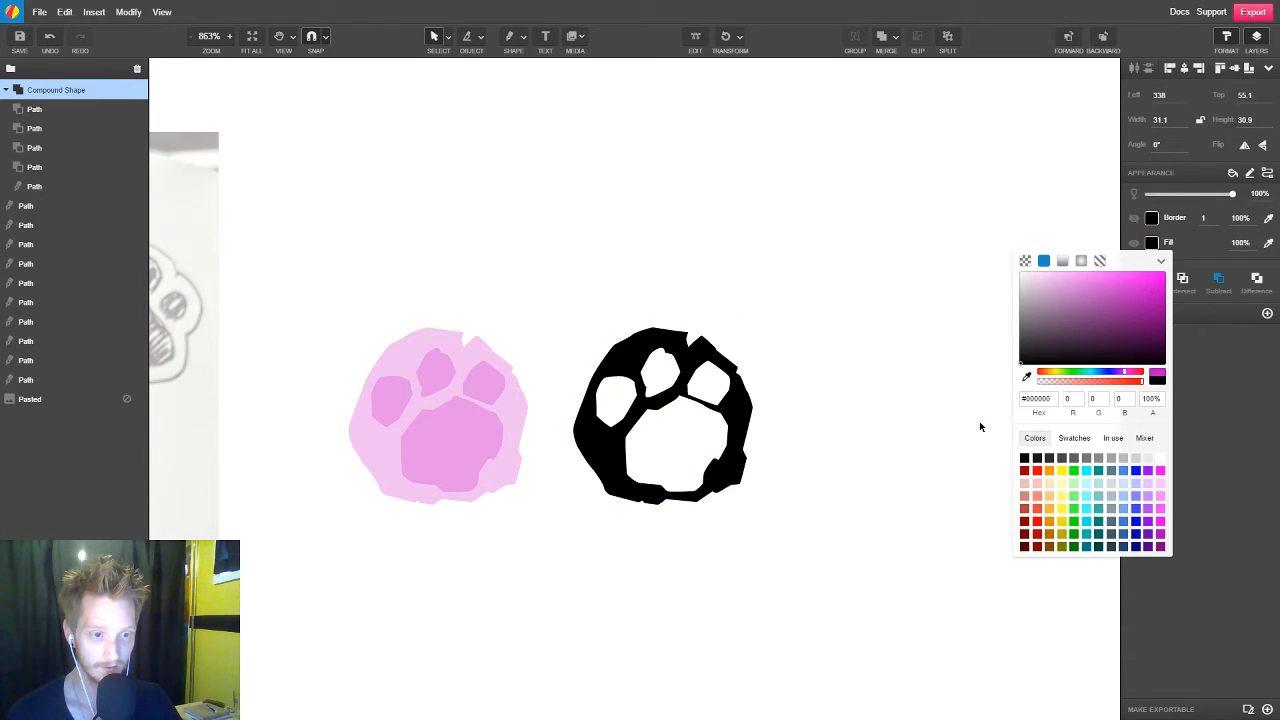
pyautogui.click(849, 435)
# Select the whole translucent pink paw beside the black one and place a duplicate level with them on the black paw's right
pyautogui.scroll(-1, 742, 363)
pyautogui.scroll(-2, 742, 363)
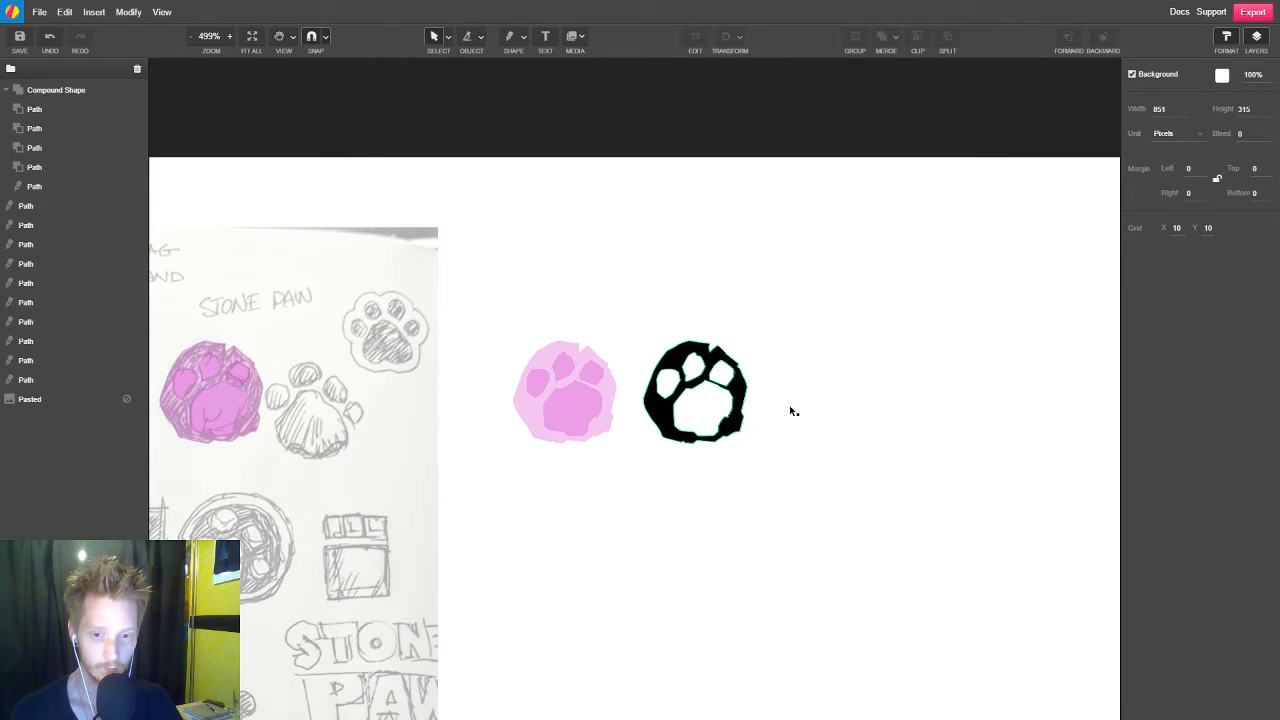
pyautogui.moveTo(505, 309); pyautogui.dragTo(622, 484)
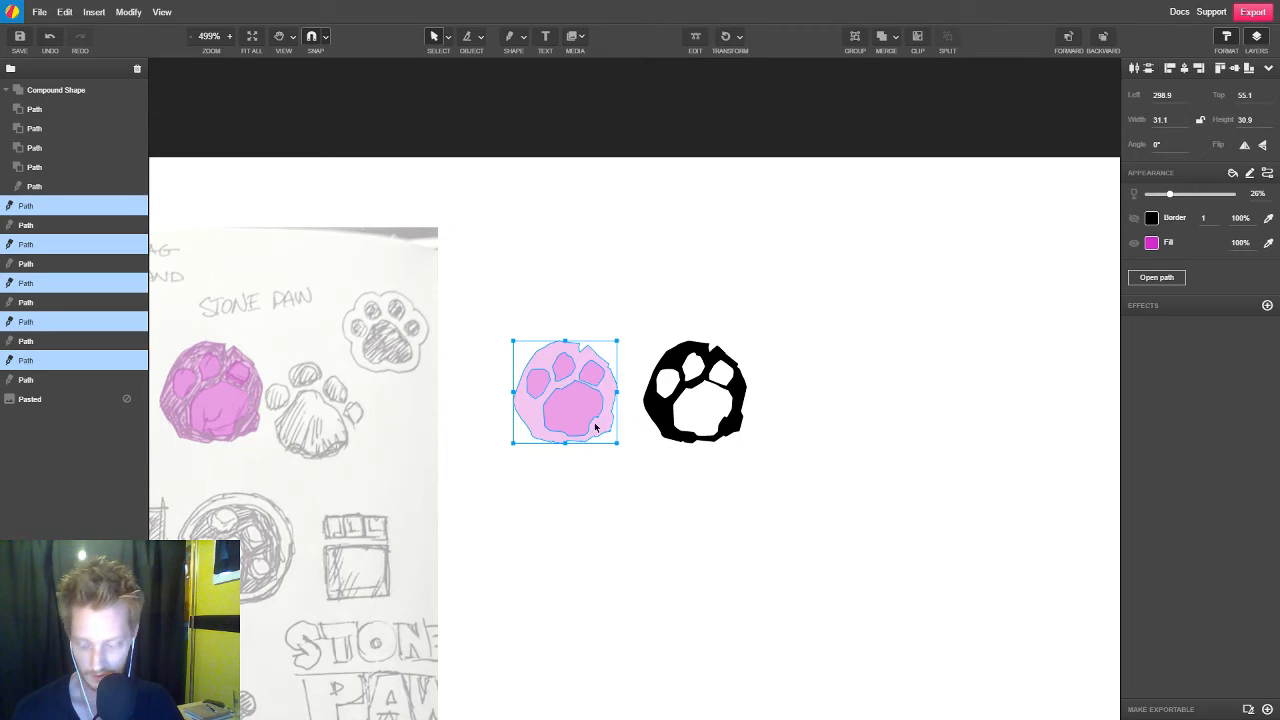
pyautogui.moveTo(584, 405); pyautogui.dragTo(836, 423)
pyautogui.click(873, 494)
# Fill the new paw copy's stone outline with dark slate #435861 and raise its opacity to 100%
pyautogui.hscroll(3, 870, 480)
pyautogui.scroll(4, 570, 410)
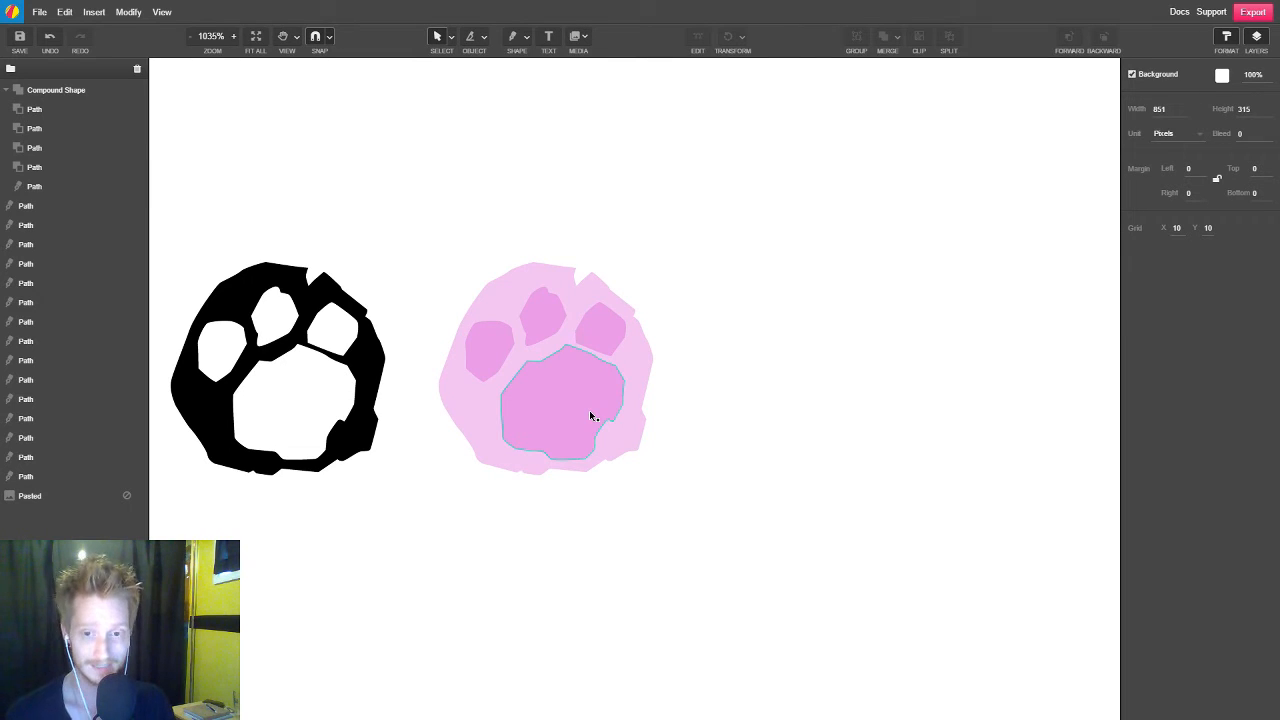
pyautogui.click(645, 376)
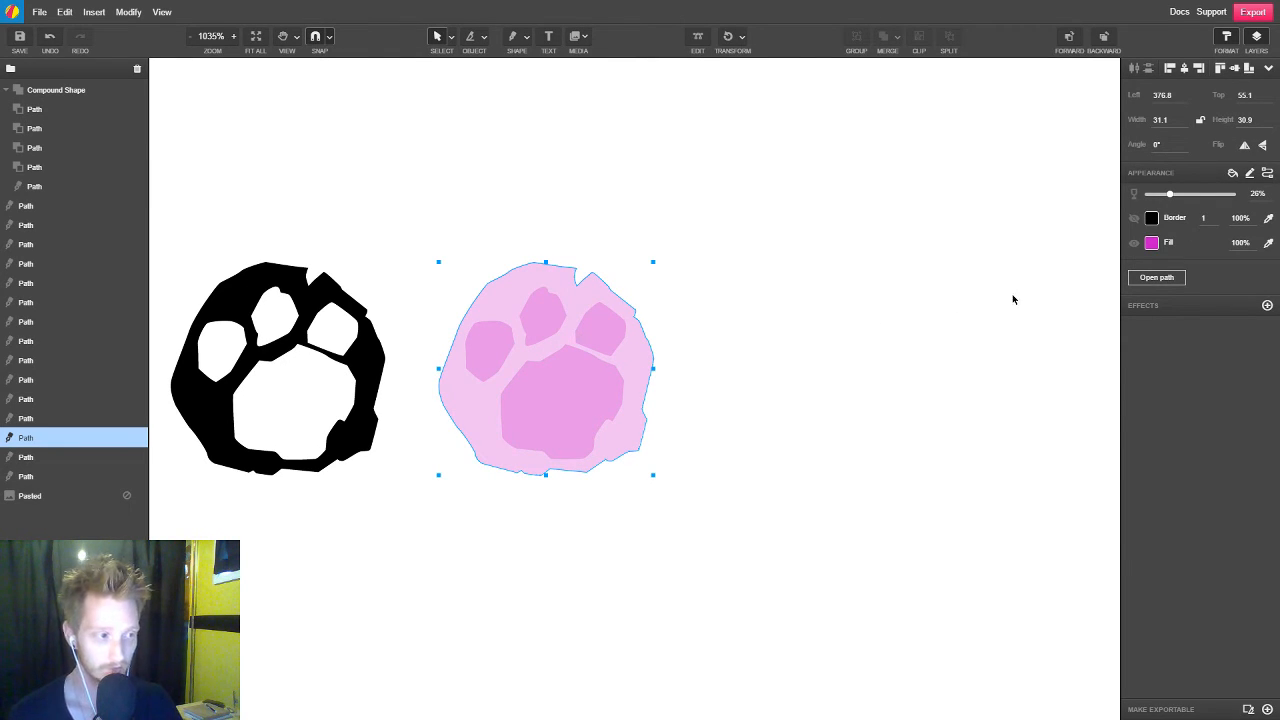
pyautogui.click(1152, 243)
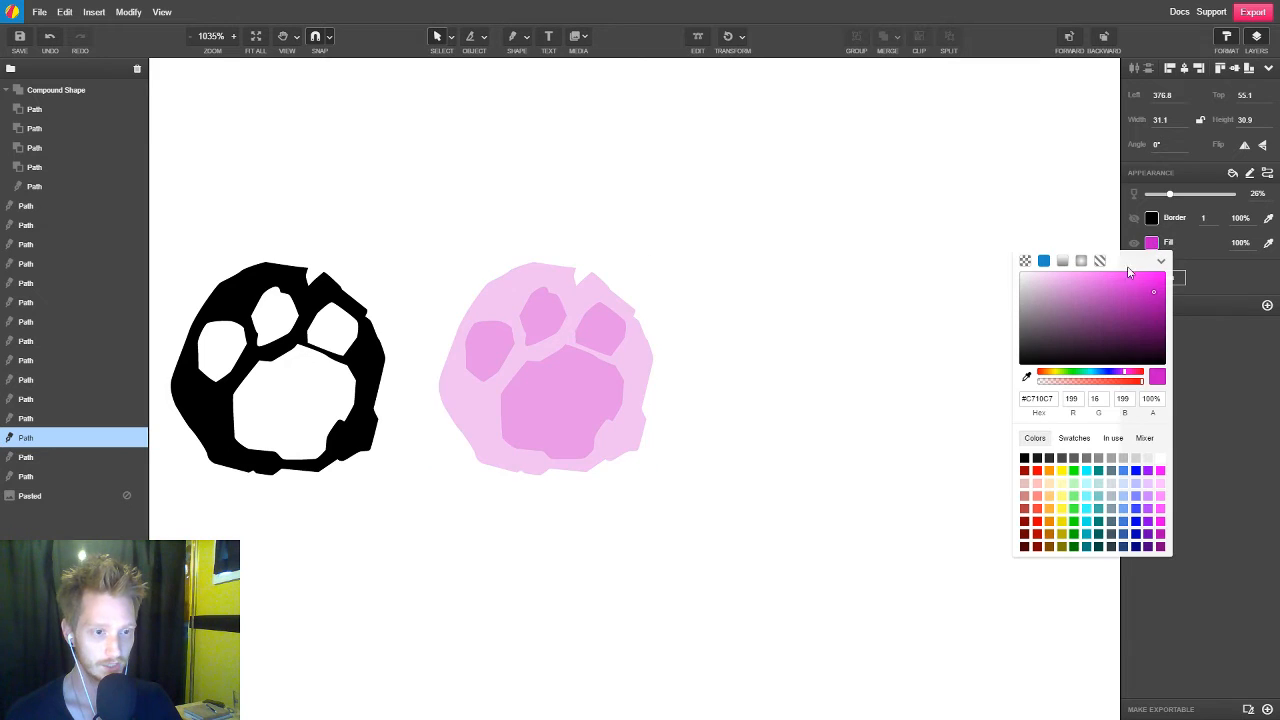
pyautogui.click(1041, 314)
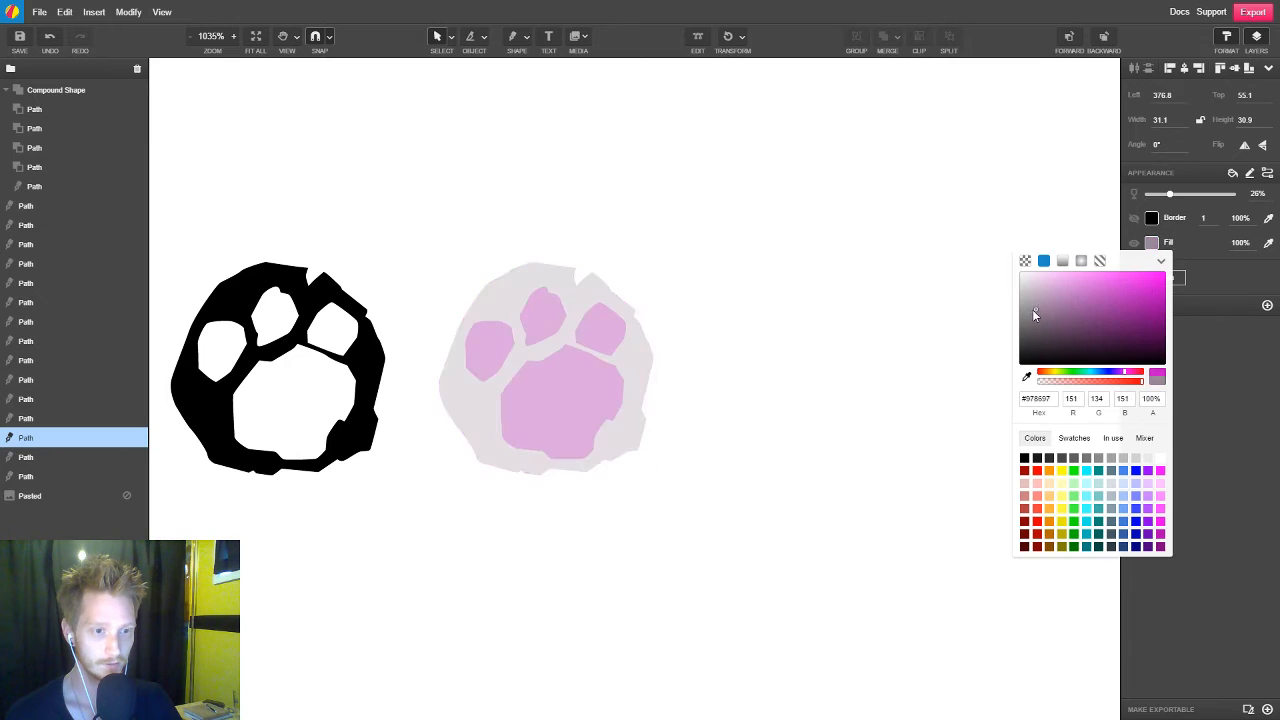
pyautogui.click(1106, 532)
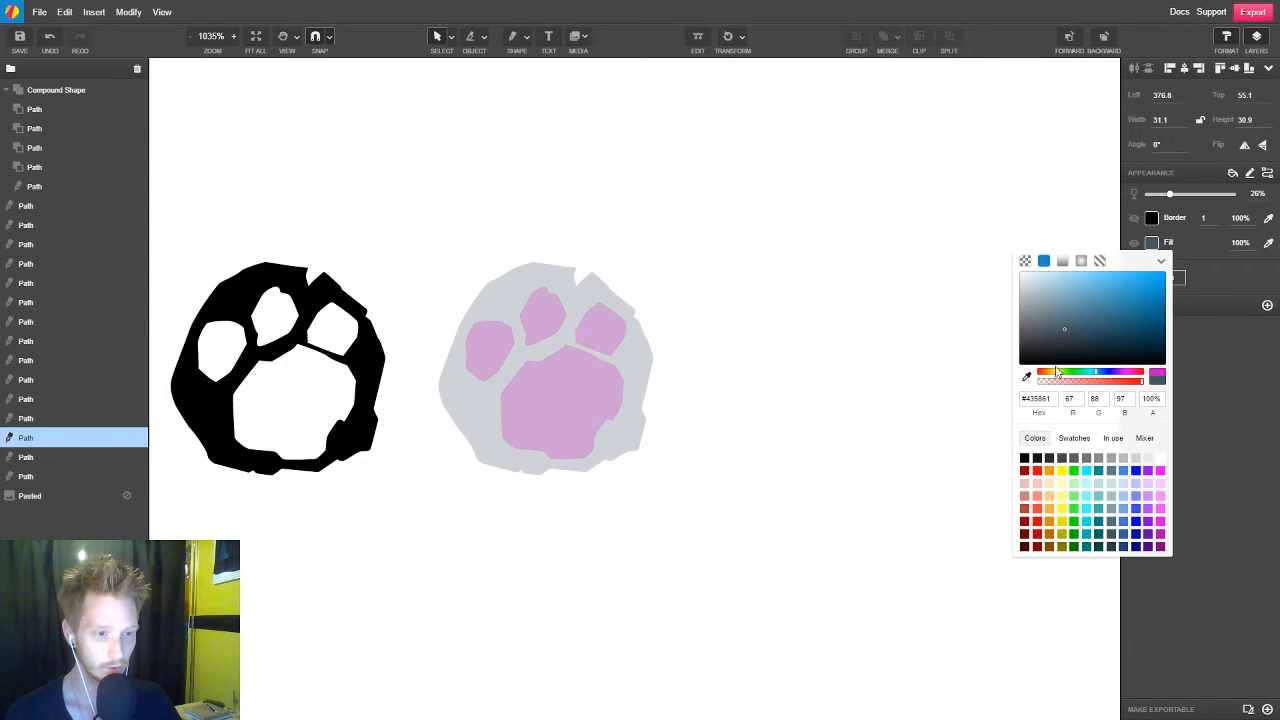
pyautogui.click(1170, 195)
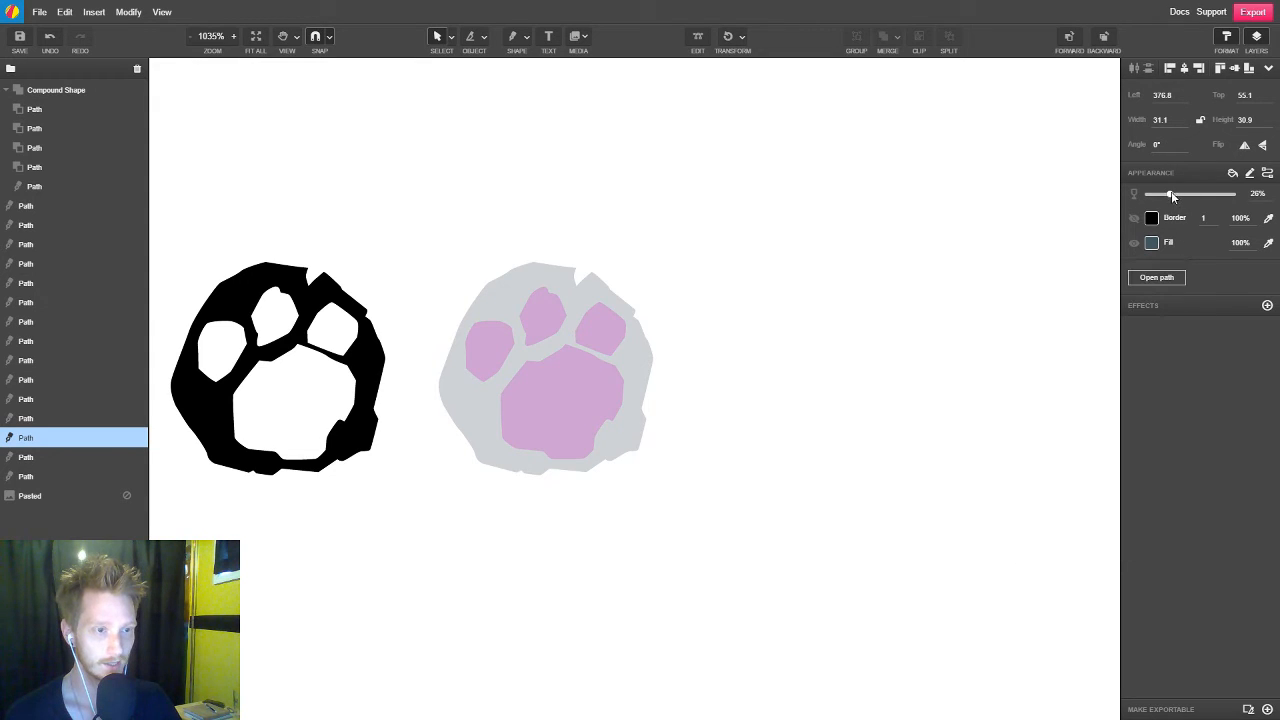
pyautogui.moveTo(1170, 194); pyautogui.dragTo(1253, 190)
# Select the four pads of the slate paw and give them the stone's fill colour by sampling it
pyautogui.click(500, 368)
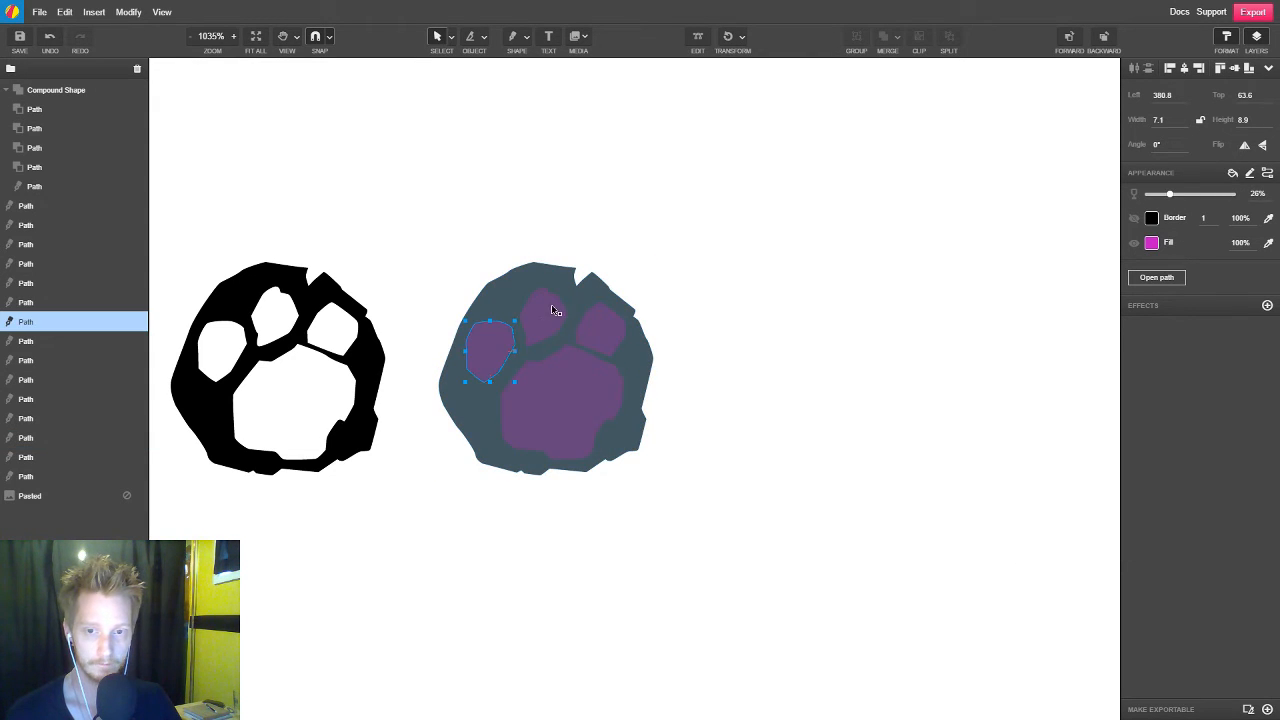
pyautogui.keyDown('shift'); pyautogui.click(543, 318); pyautogui.keyUp('shift')
pyautogui.keyDown('shift'); pyautogui.click(600, 335); pyautogui.keyUp('shift')
pyautogui.keyDown('shift'); pyautogui.click(586, 423); pyautogui.keyUp('shift')
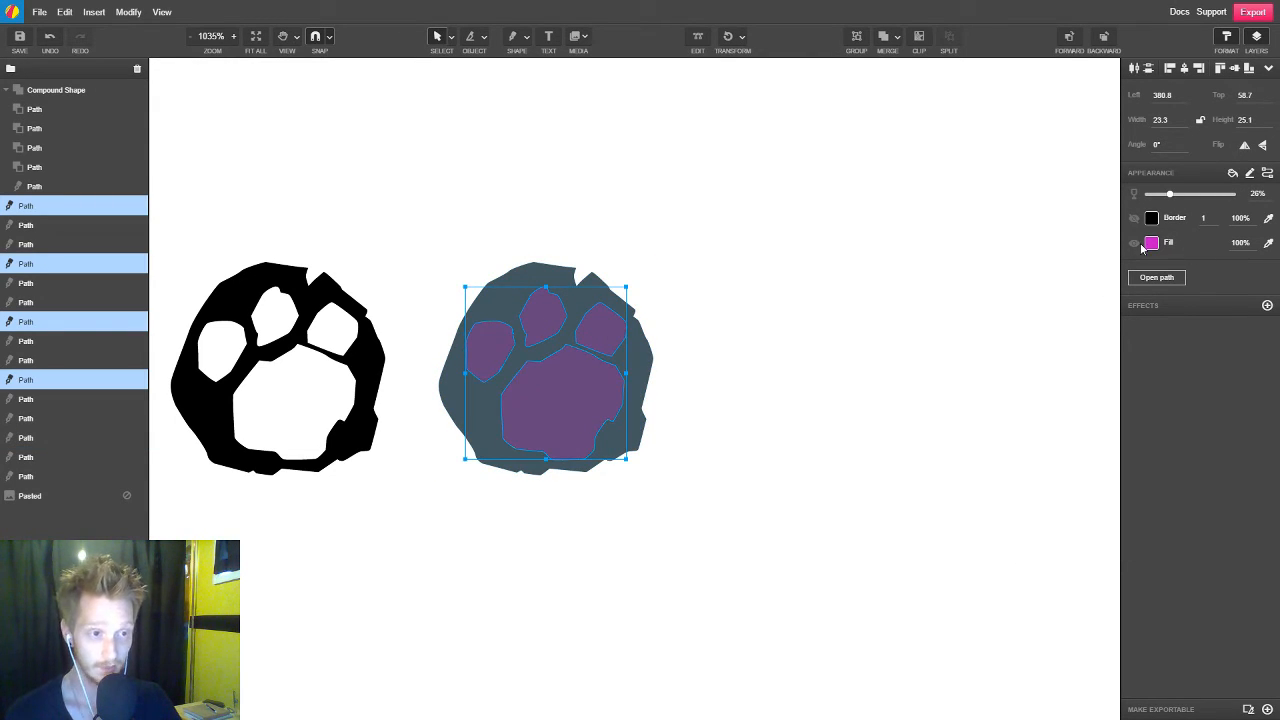
pyautogui.click(1268, 245)
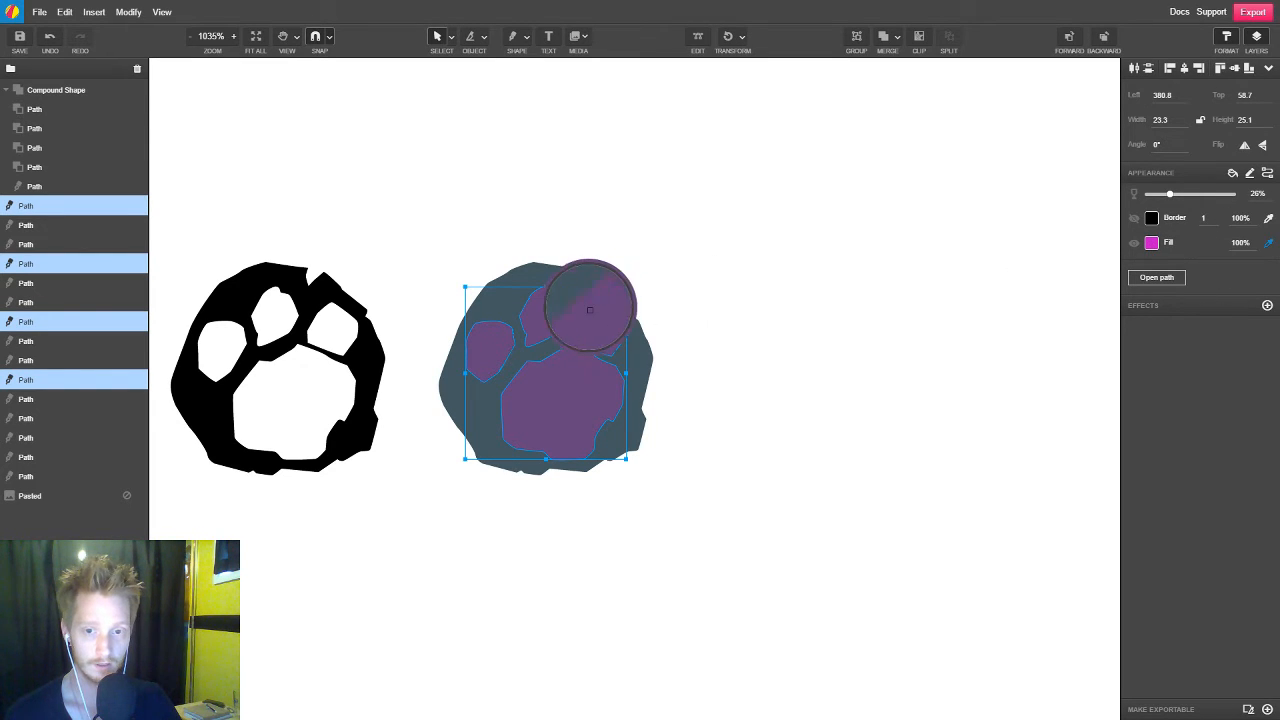
pyautogui.click(579, 304)
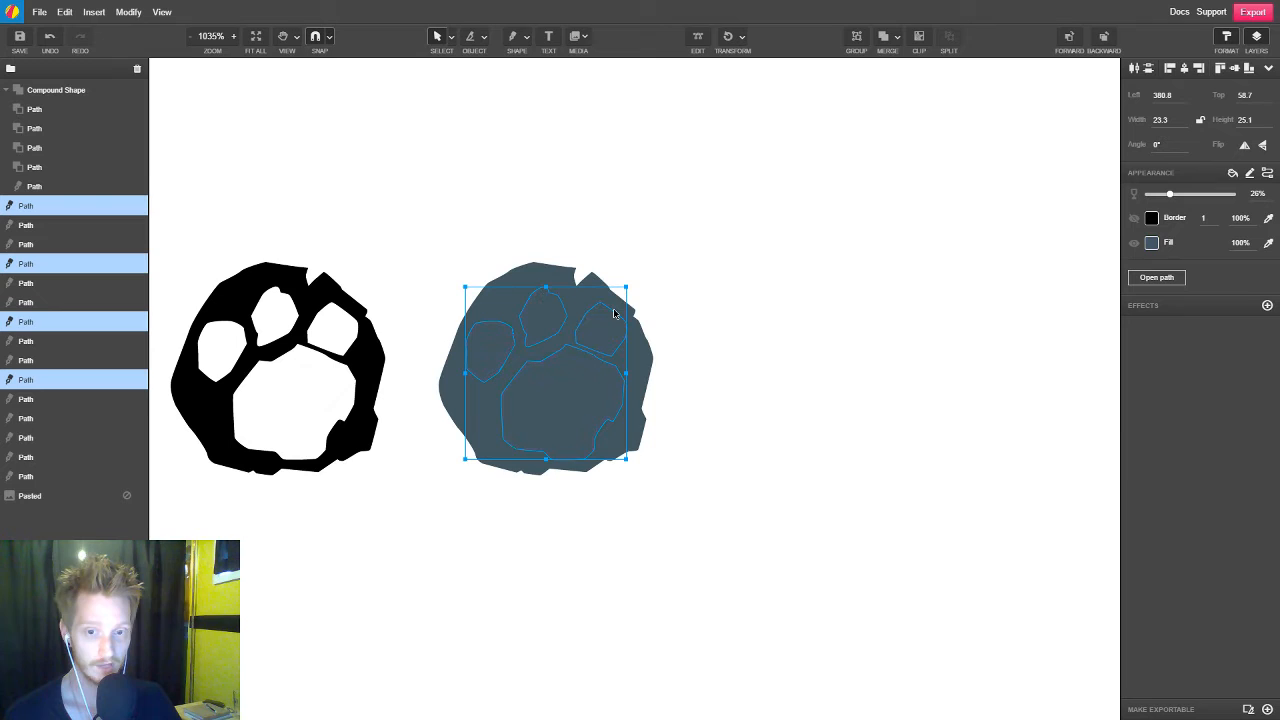
# Switch the pads' fill colour values to the HSB colour mode
pyautogui.click(1152, 244)
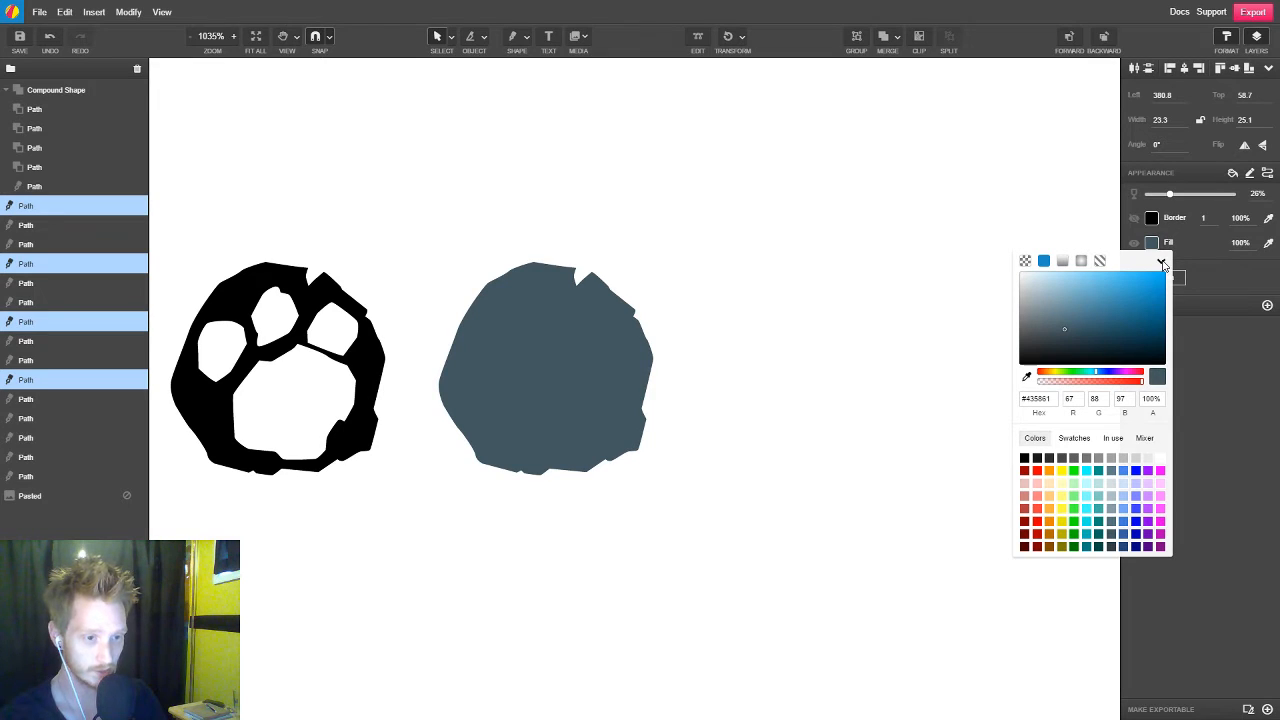
pyautogui.click(1162, 263)
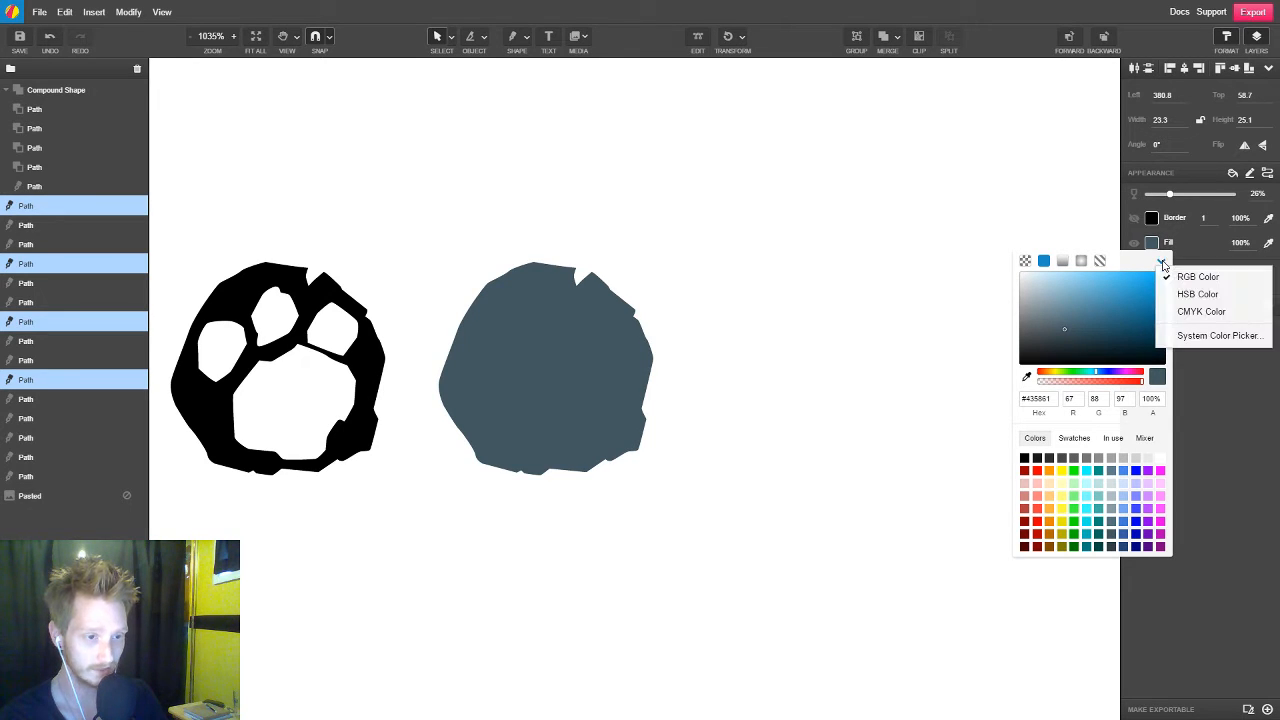
pyautogui.click(1197, 294)
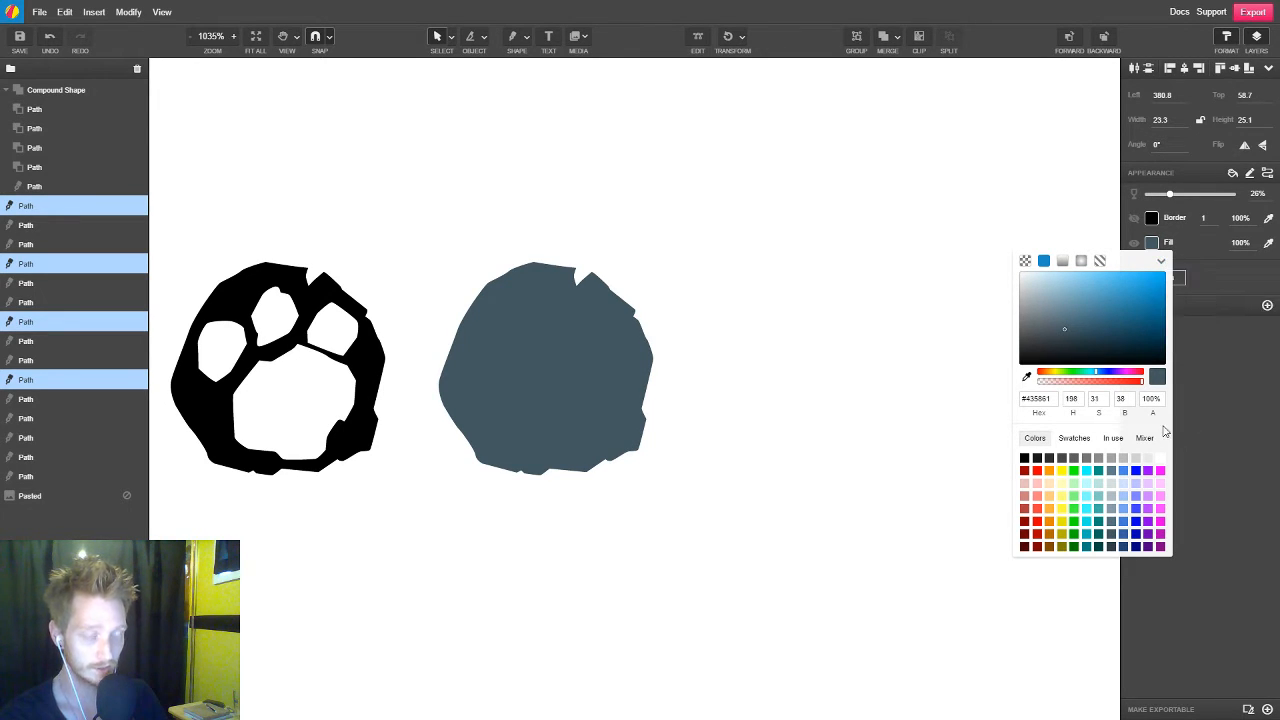
# Lighten the four pads by setting their fill brightness to 80, then deselect them
pyautogui.click(1131, 398)
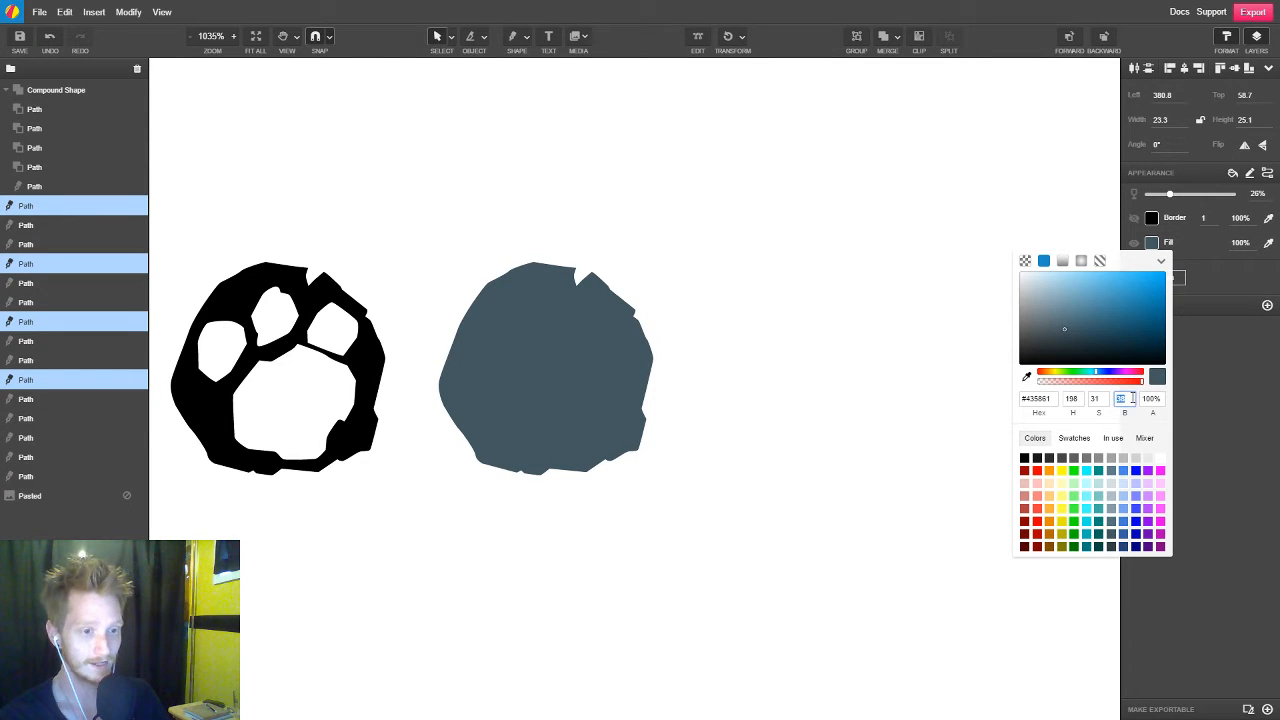
pyautogui.write('41')
pyautogui.press('BackSpace')
pyautogui.write('6')
pyautogui.press('Up')
pyautogui.press('Up')
pyautogui.press('Up')
pyautogui.press('Up')
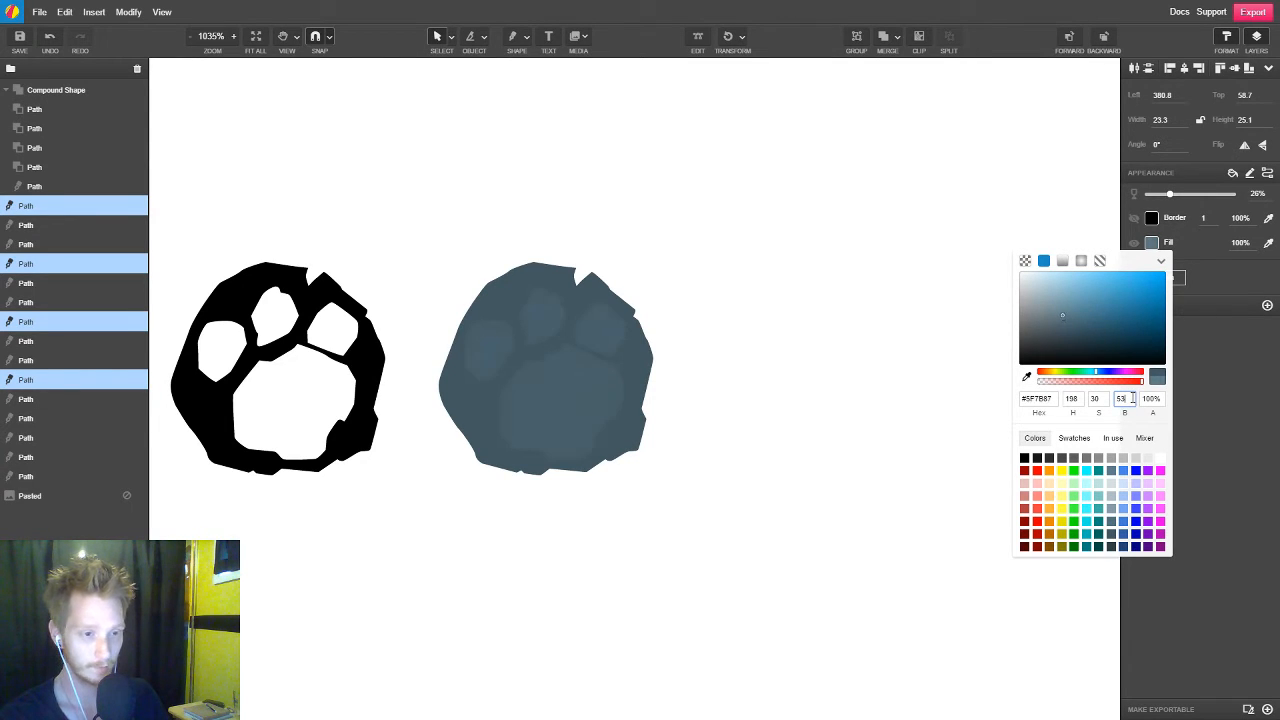
pyautogui.press('Up')
pyautogui.press('Up')
pyautogui.press('Up')
pyautogui.press('Up')
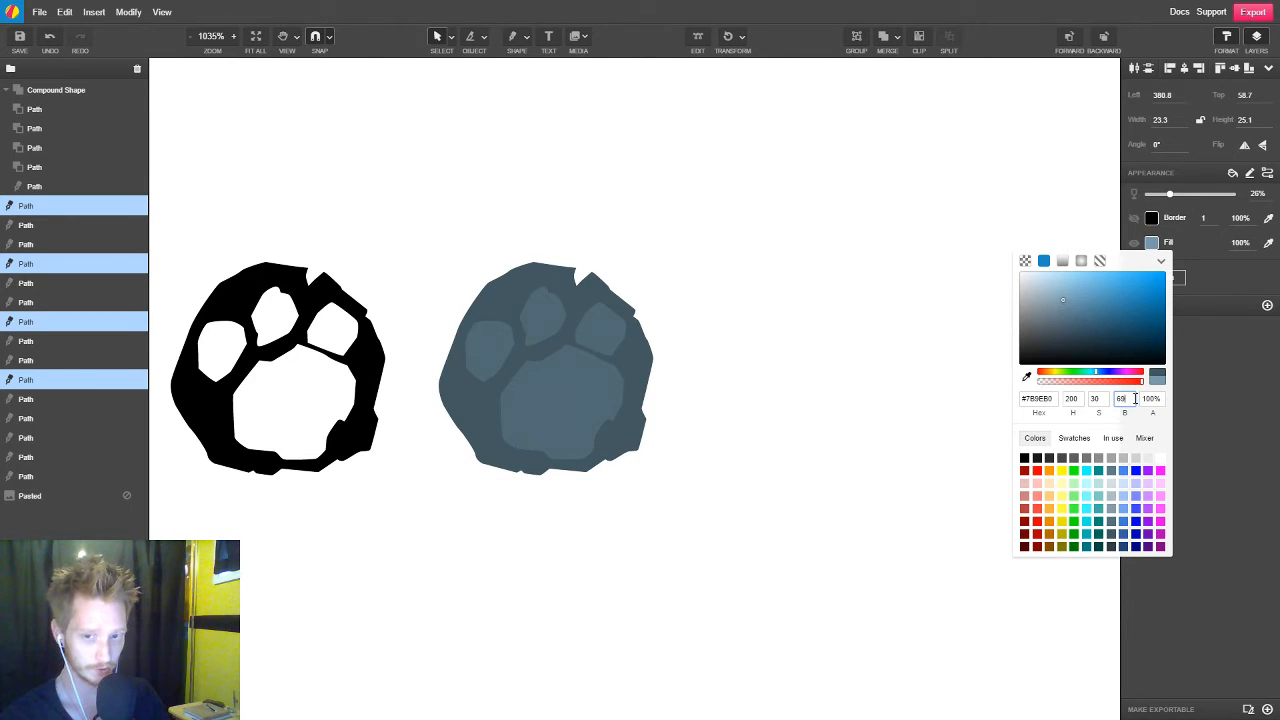
pyautogui.moveTo(1133, 398); pyautogui.dragTo(1105, 398)
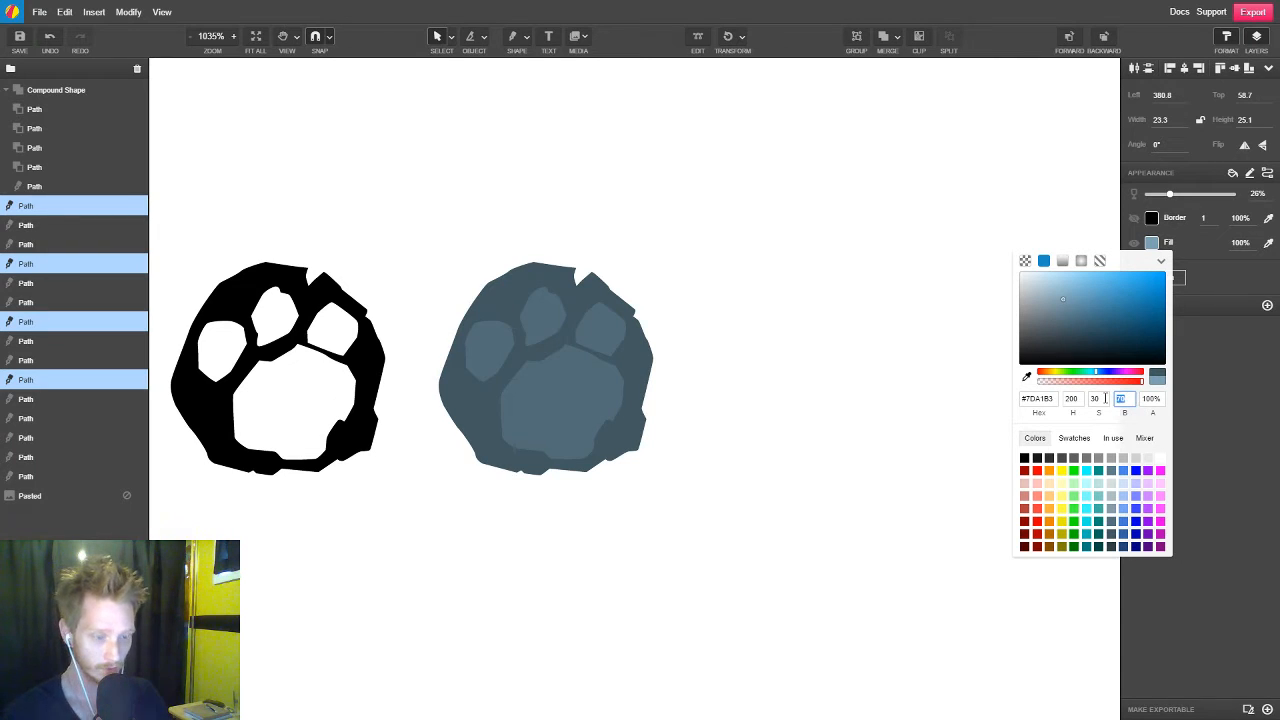
pyautogui.write('80')
pyautogui.press('Return')
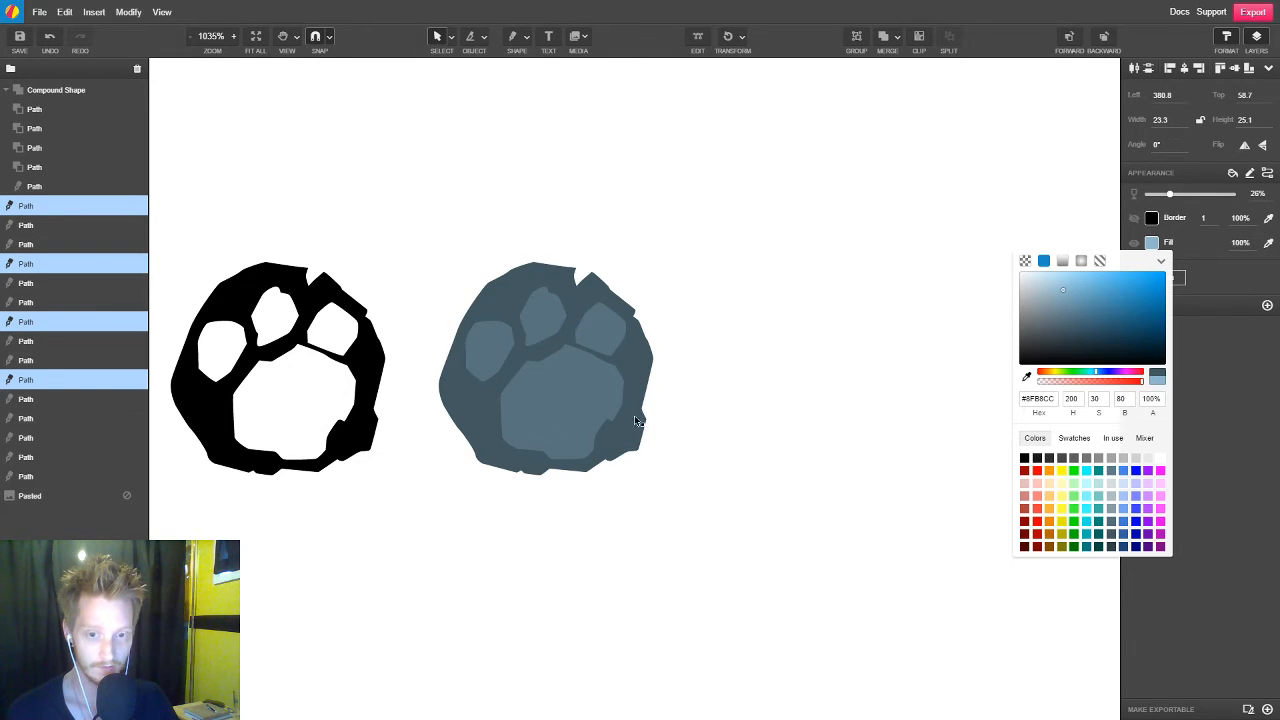
pyautogui.click(776, 420)
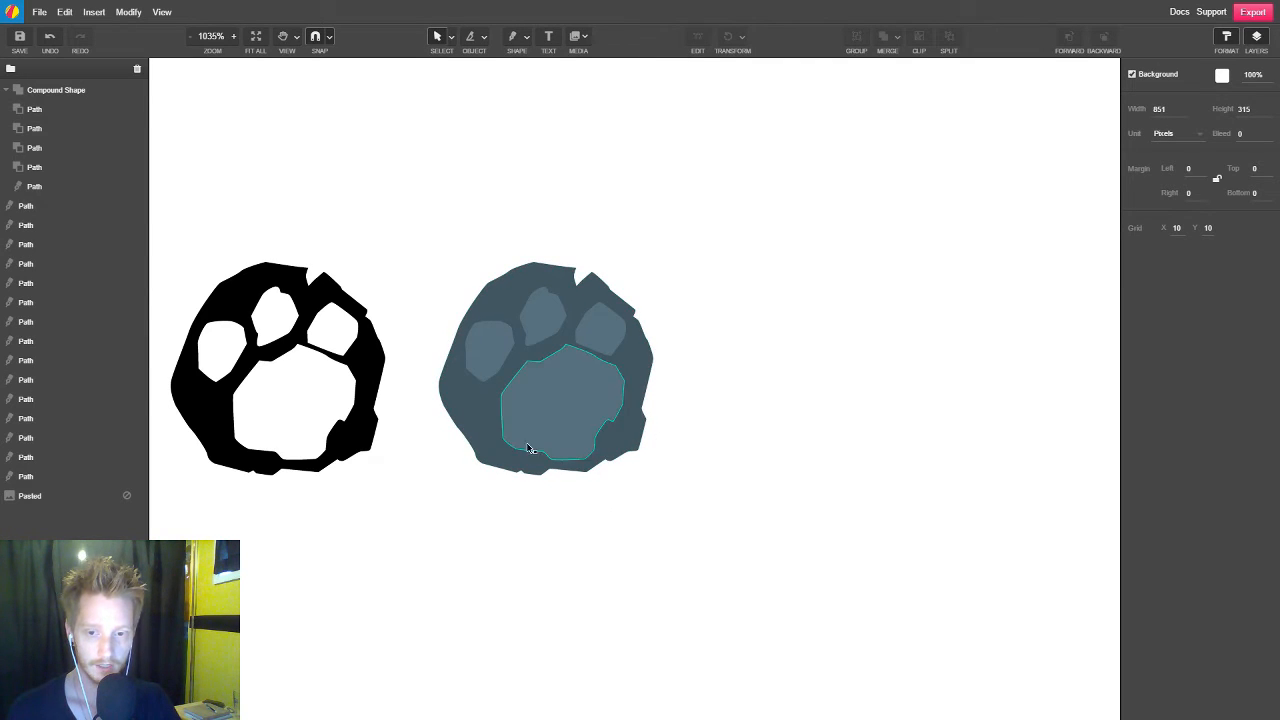
# Compare the pink, black and slate paw versions with the traced stone paw sketch and inspect the slate one up close
pyautogui.scroll(-2, 856, 478)
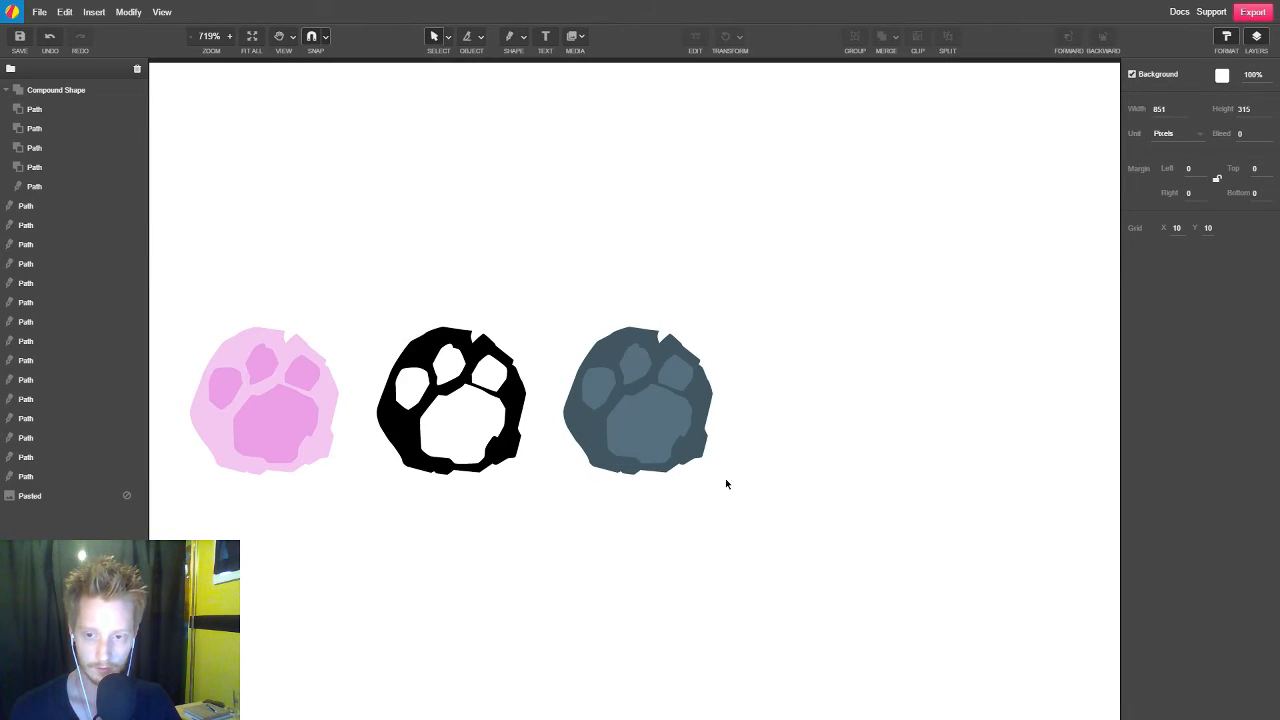
pyautogui.press('space')
pyautogui.moveTo(449, 511)
pyautogui.mouseDown()
pyautogui.moveTo(1031, 486)
pyautogui.moveTo(998, 491)
pyautogui.mouseUp()
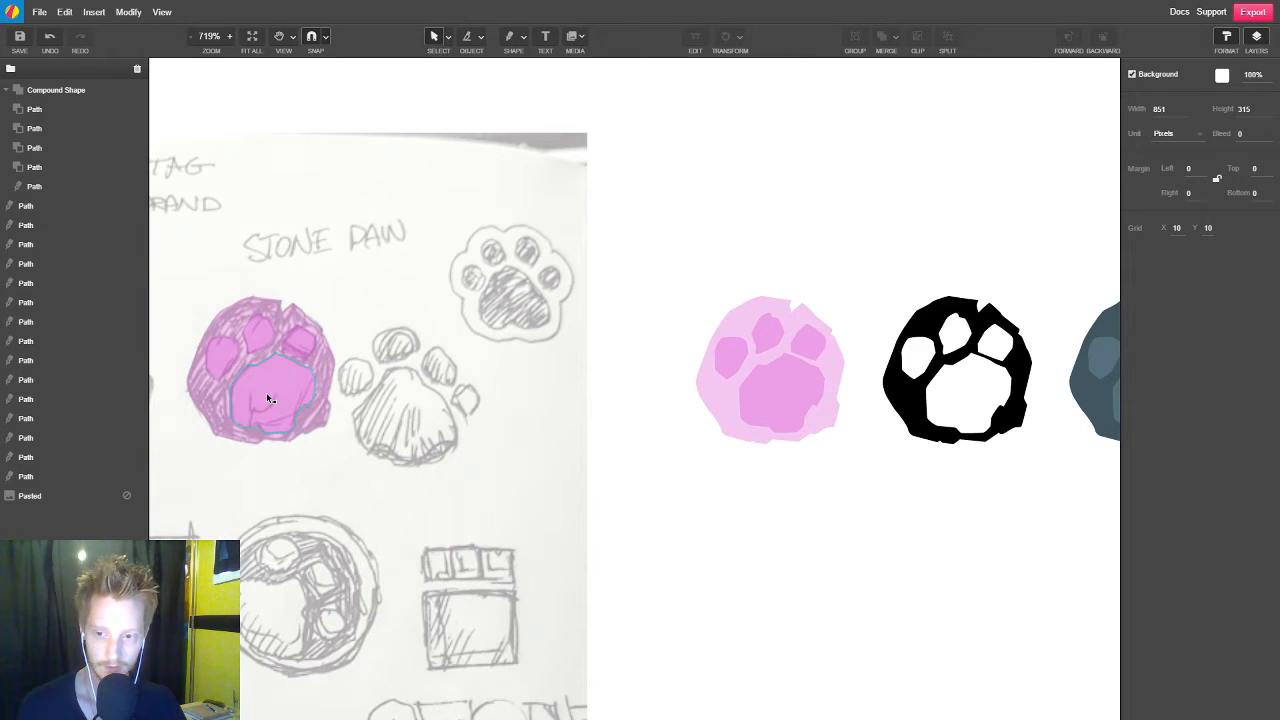
pyautogui.press('space')
pyautogui.moveTo(934, 517); pyautogui.dragTo(523, 480)
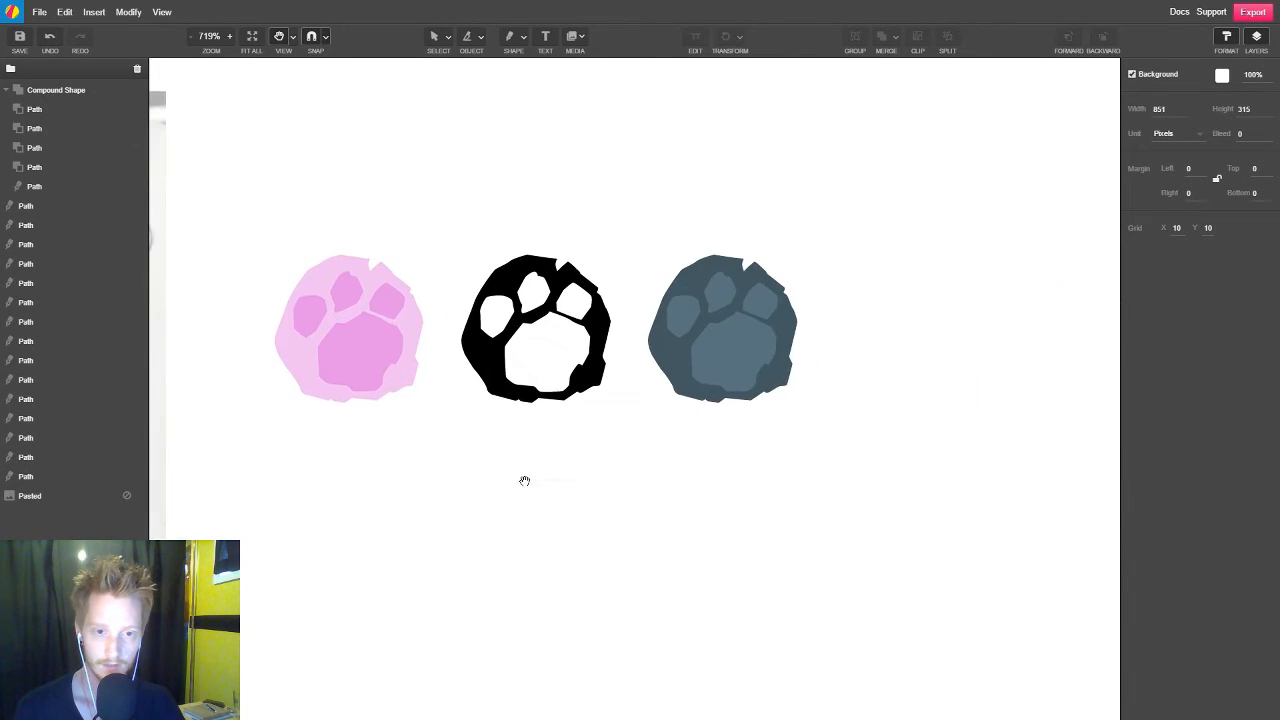
pyautogui.scroll(5, 802, 335)
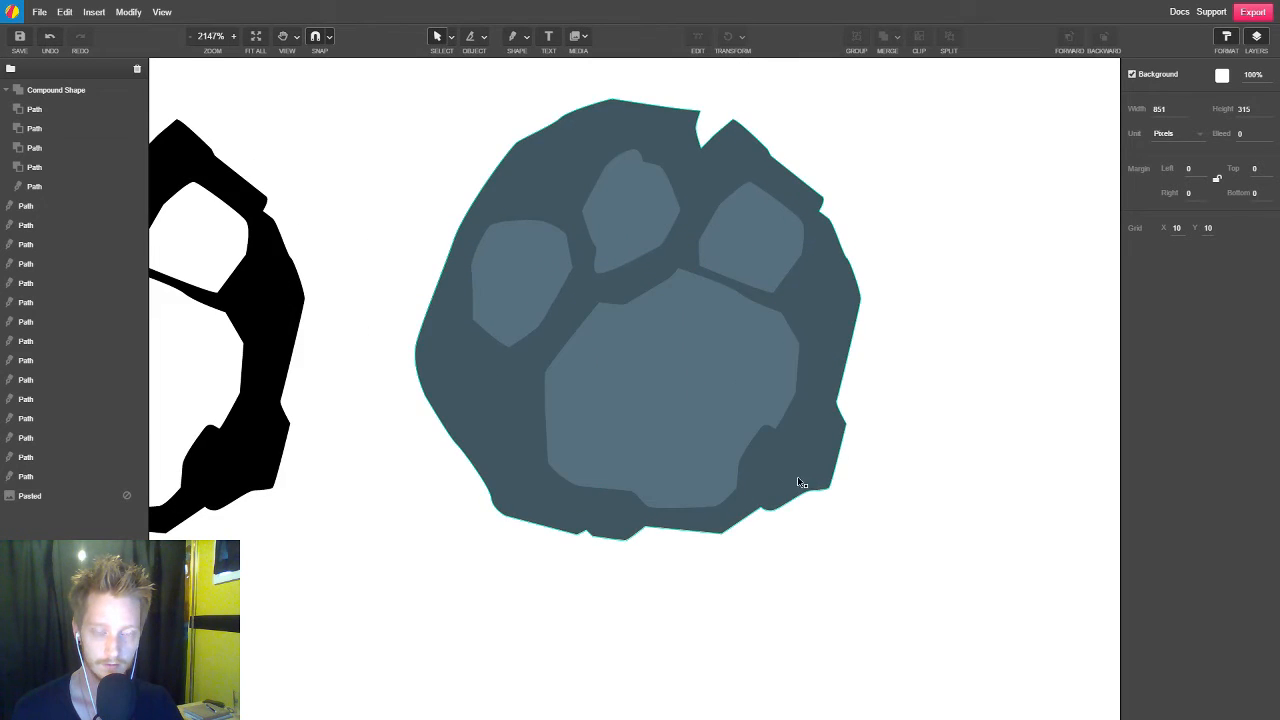
pyautogui.scroll(-2, 793, 483)
pyautogui.scroll(2, 793, 483)
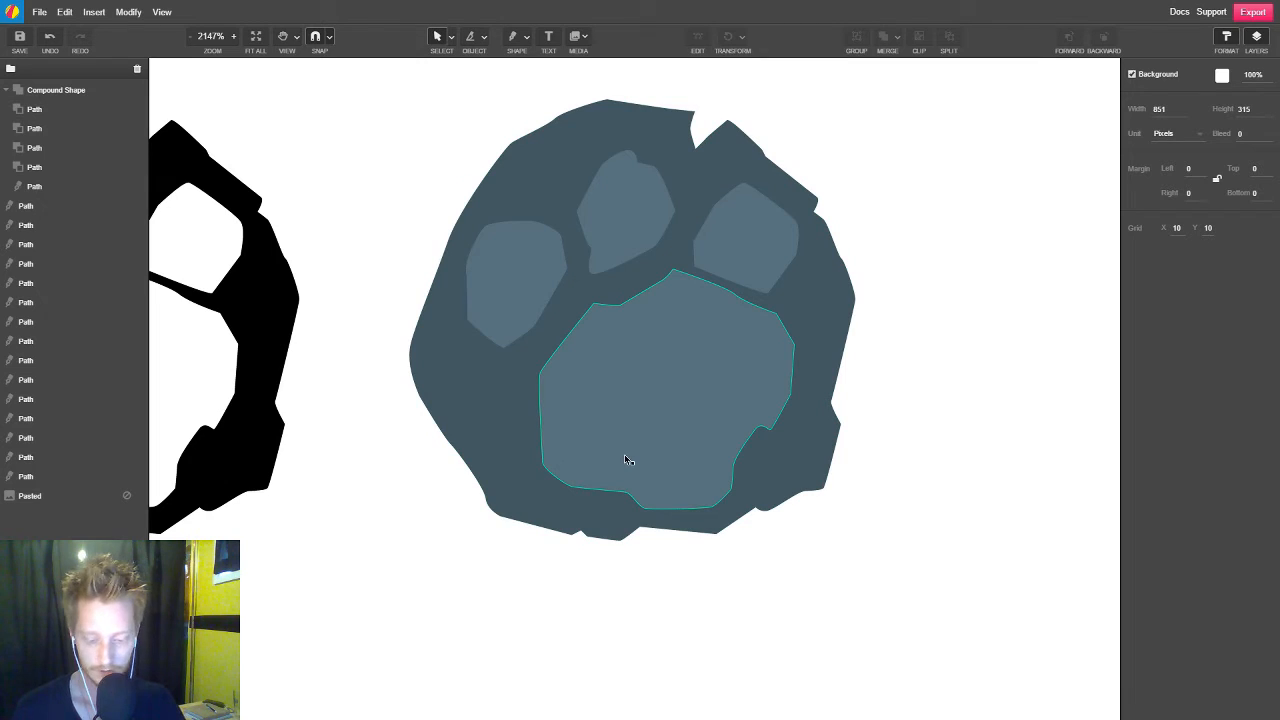
# Start a crack at the large pad's lower edge with the Pen tool, shaping its left branch borderless at 28% opacity
pyautogui.press('p')
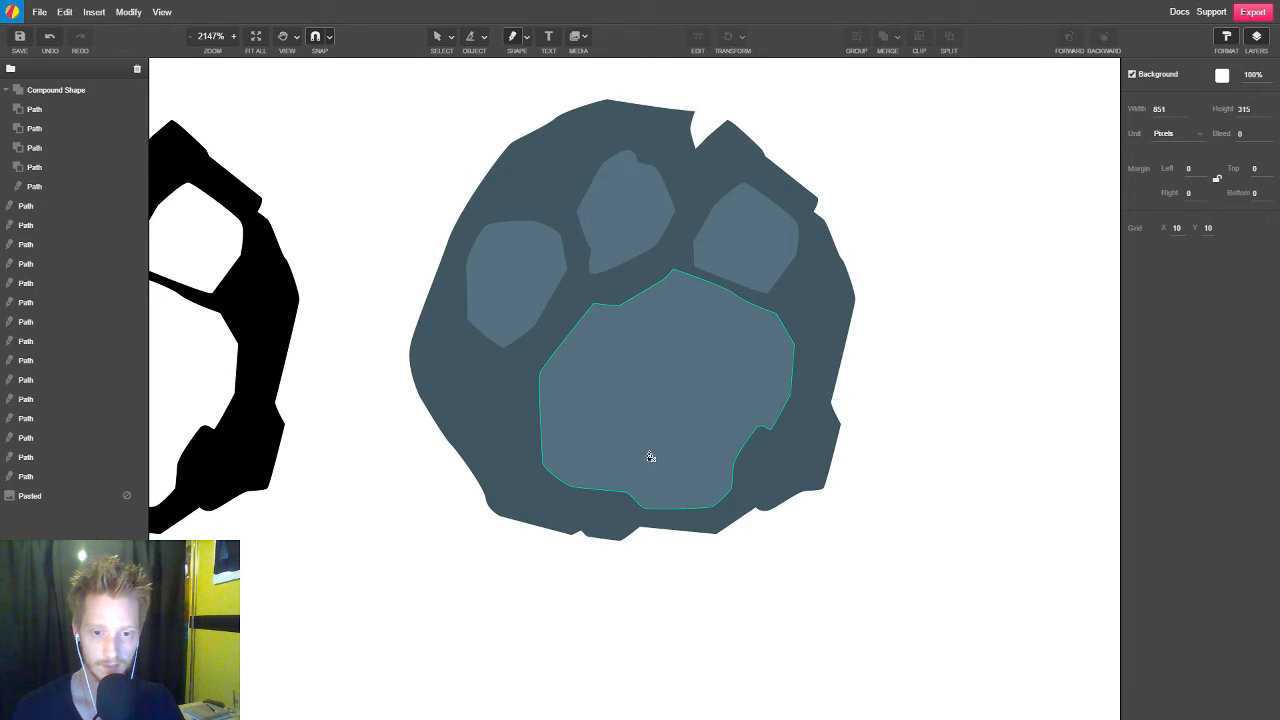
pyautogui.click(607, 496)
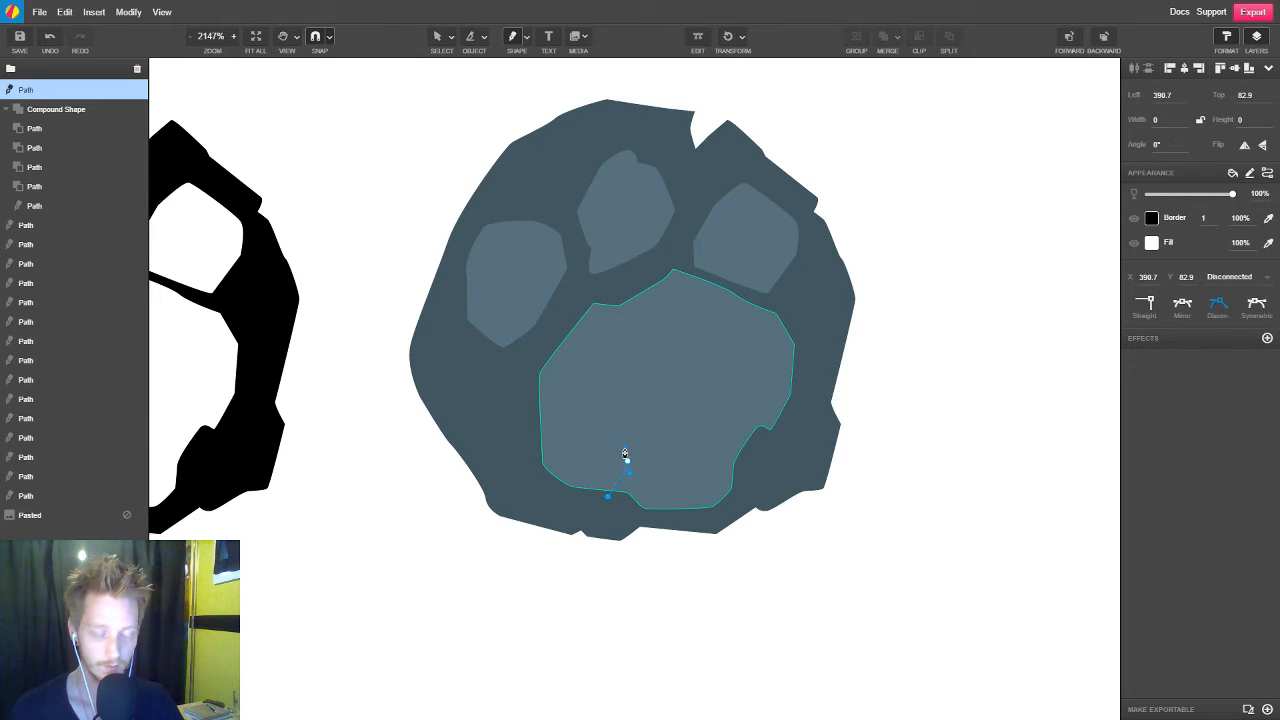
pyautogui.click(625, 455)
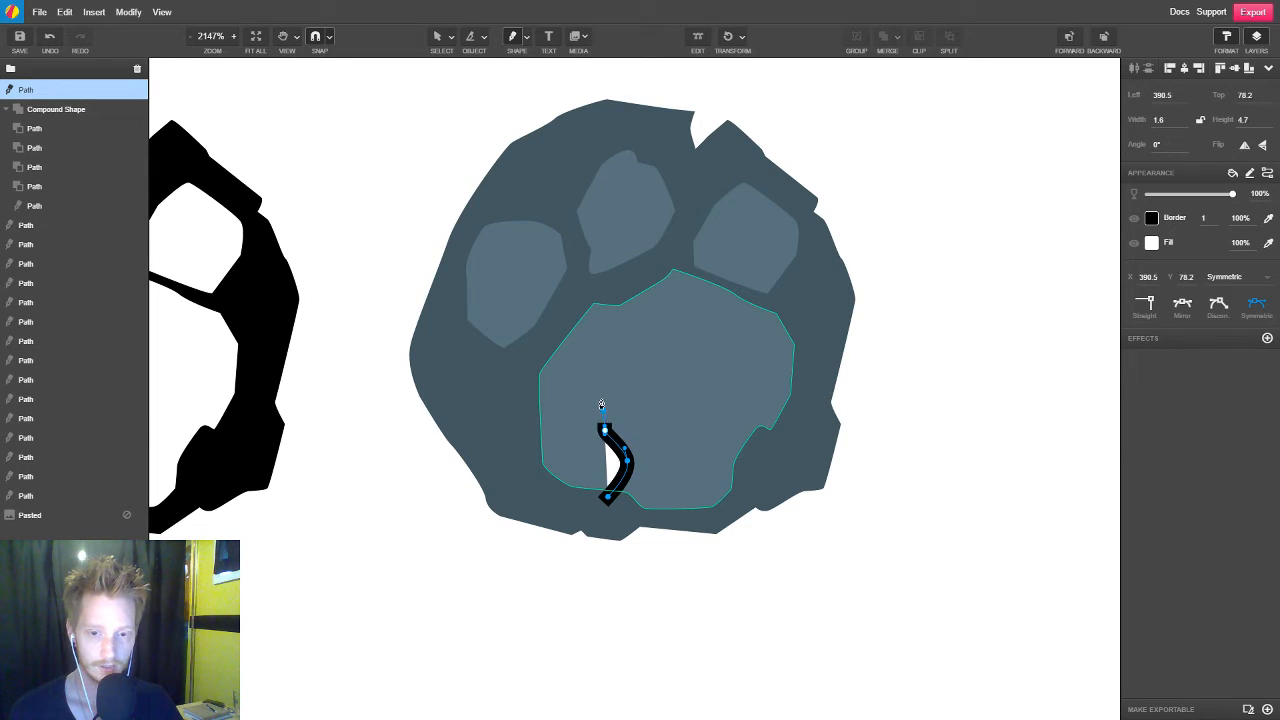
pyautogui.click(601, 397)
pyautogui.moveTo(621, 435); pyautogui.dragTo(629, 438)
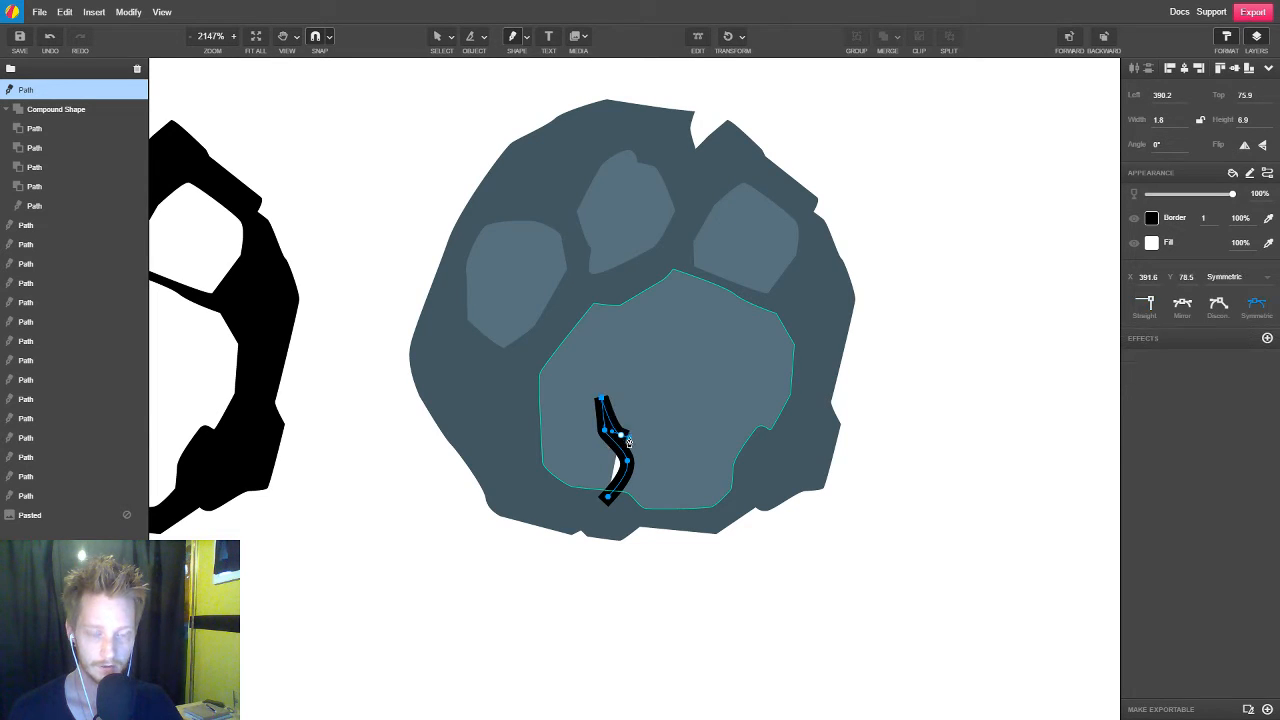
pyautogui.click(1134, 218)
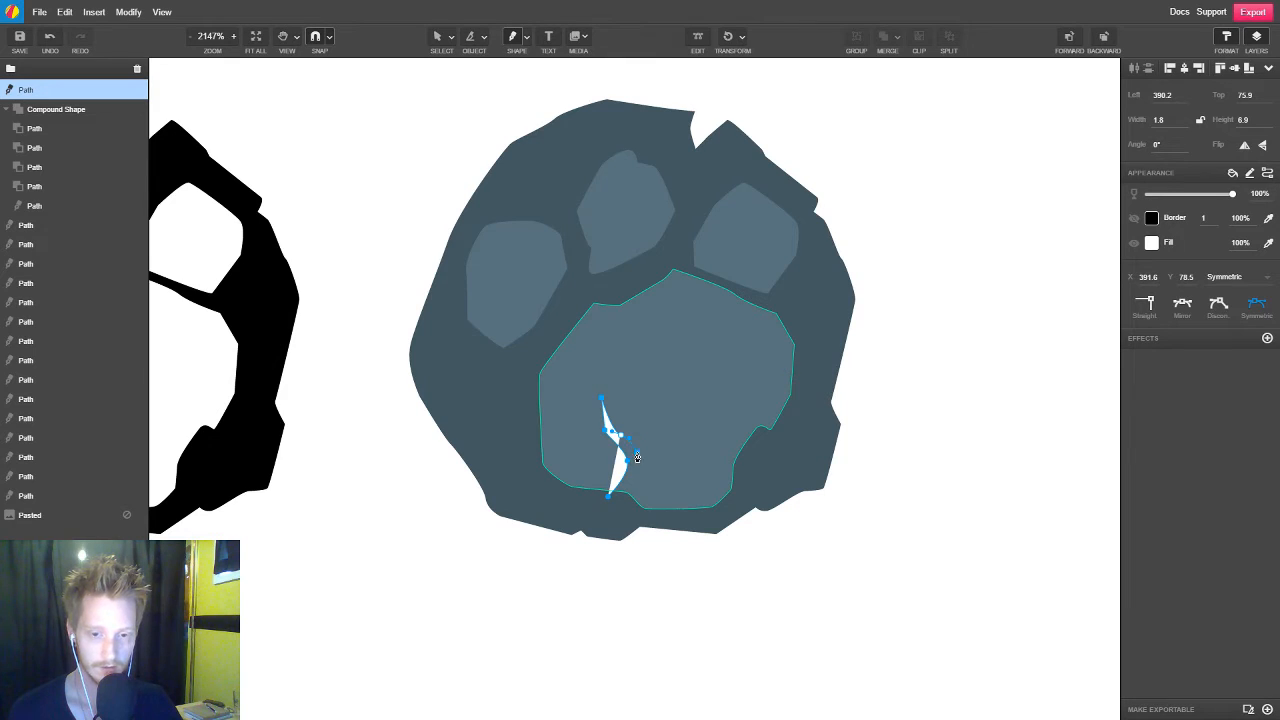
pyautogui.moveTo(1206, 196); pyautogui.dragTo(1172, 194)
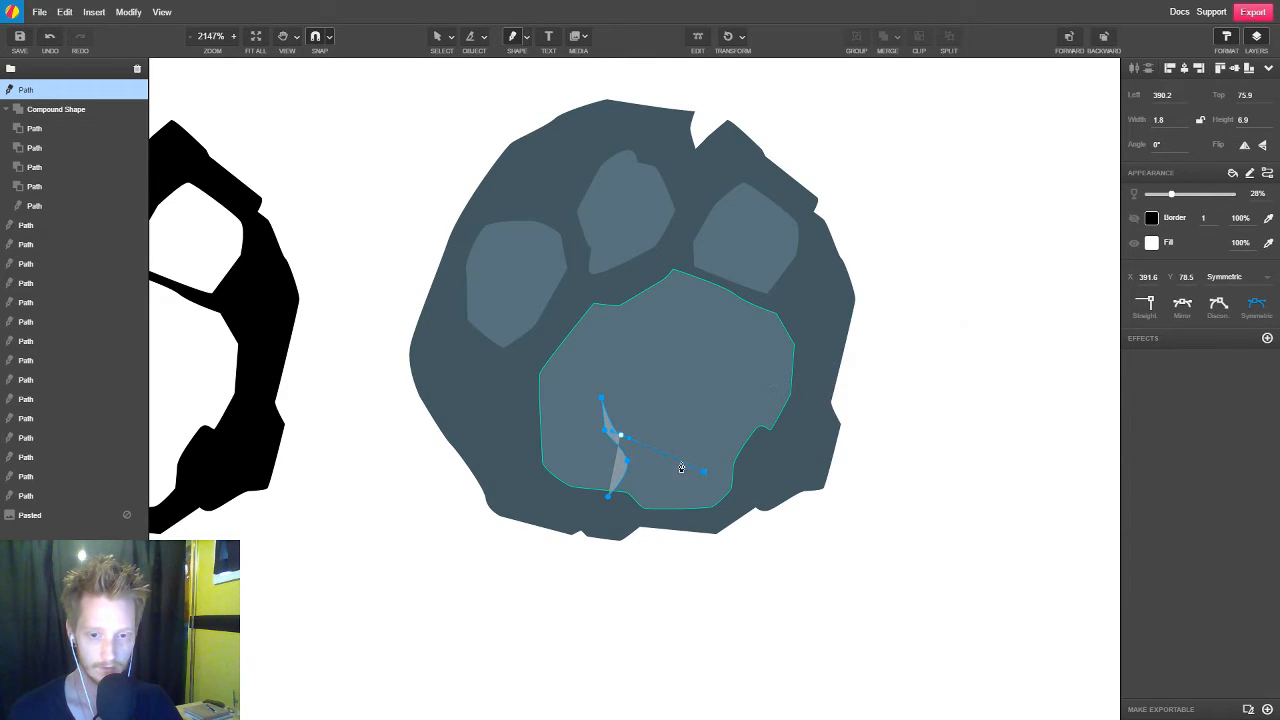
# Draw the crack's right branch and close its outline below the large pad's lower edge, making the crack about 3.9 by 7.4 px
pyautogui.click(636, 459)
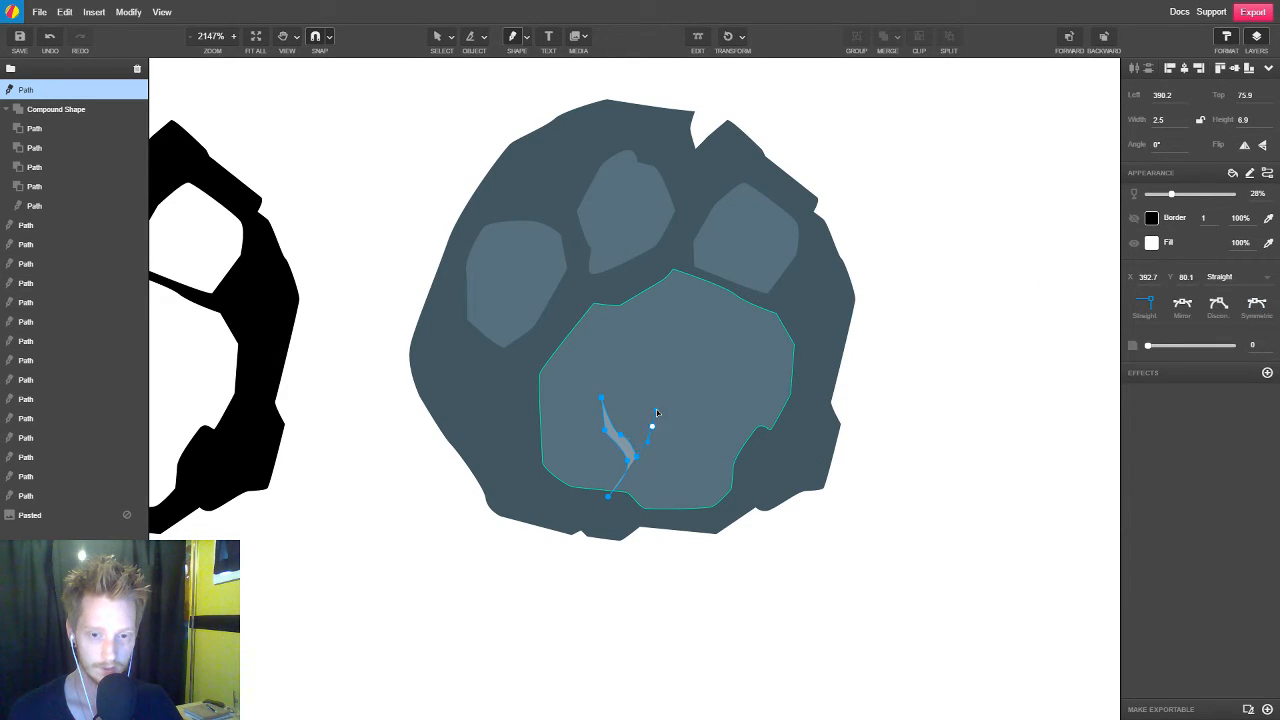
pyautogui.moveTo(657, 412); pyautogui.dragTo(630, 486)
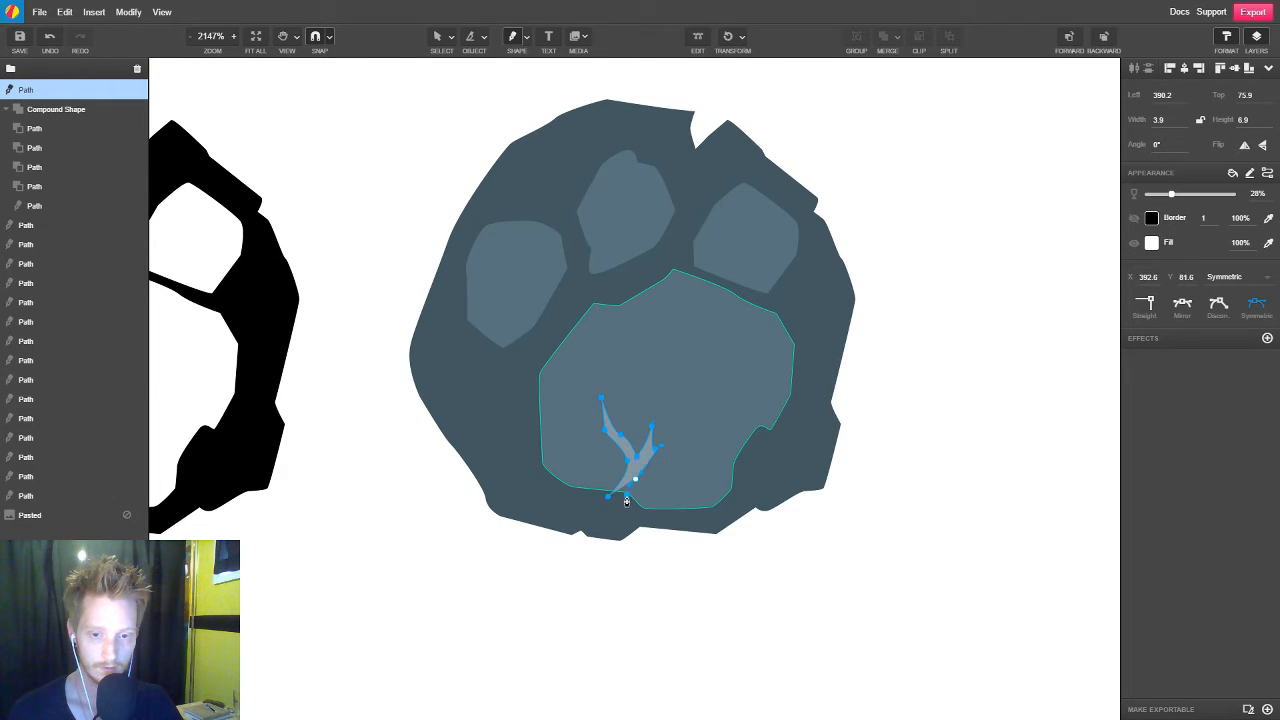
pyautogui.click(629, 502)
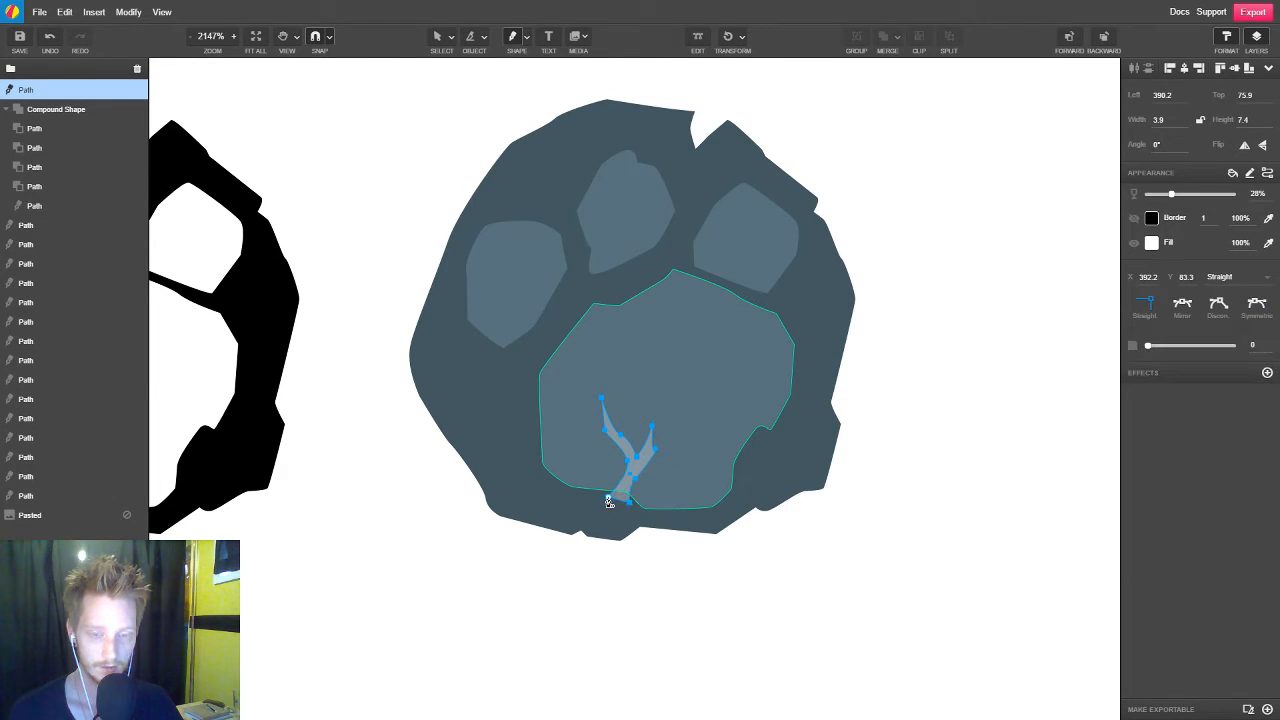
pyautogui.click(608, 497)
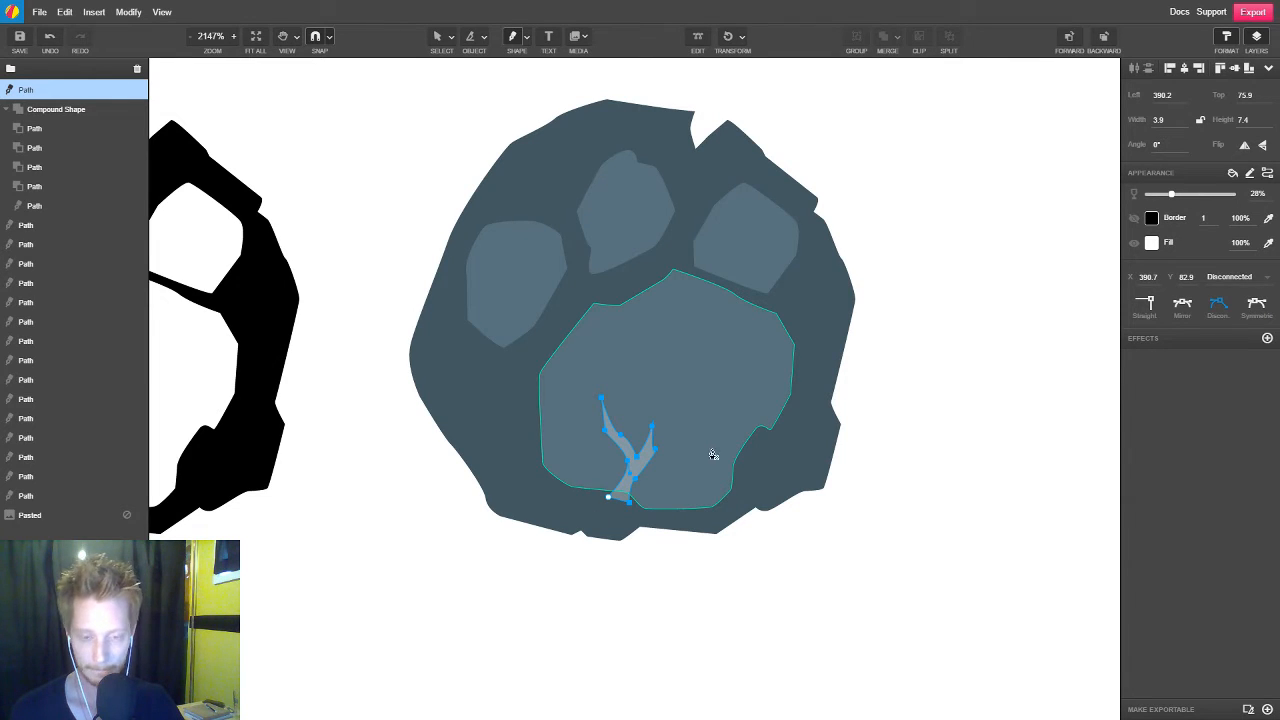
pyautogui.press('v')
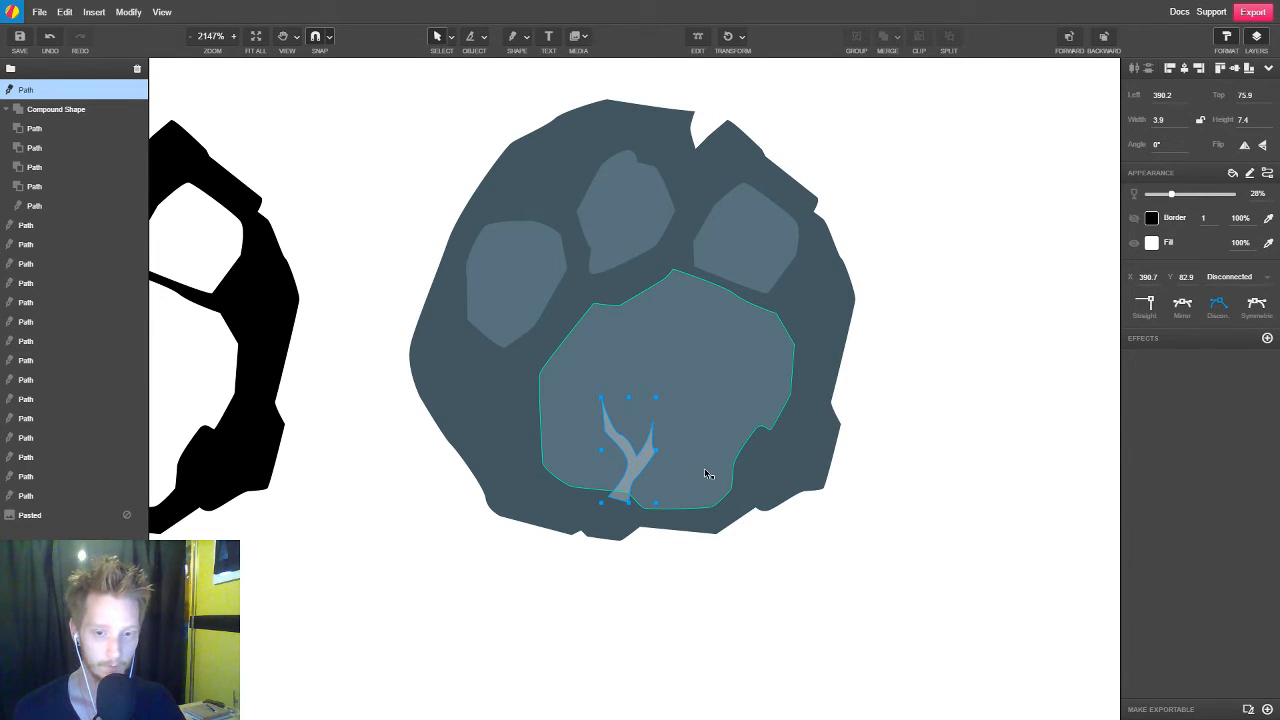
# Clip the crack inside the large pad and select the clipped crack shape
pyautogui.keyDown('shift'); pyautogui.click(752, 398); pyautogui.keyUp('shift')
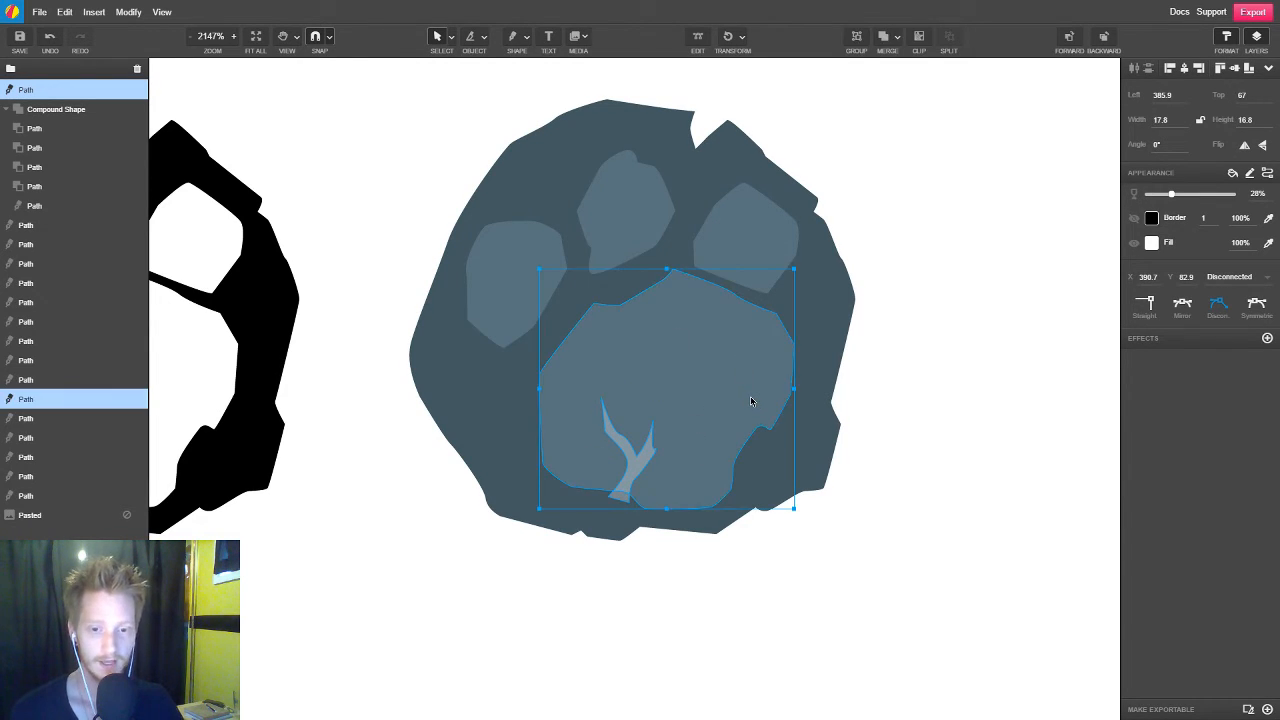
pyautogui.click(922, 42)
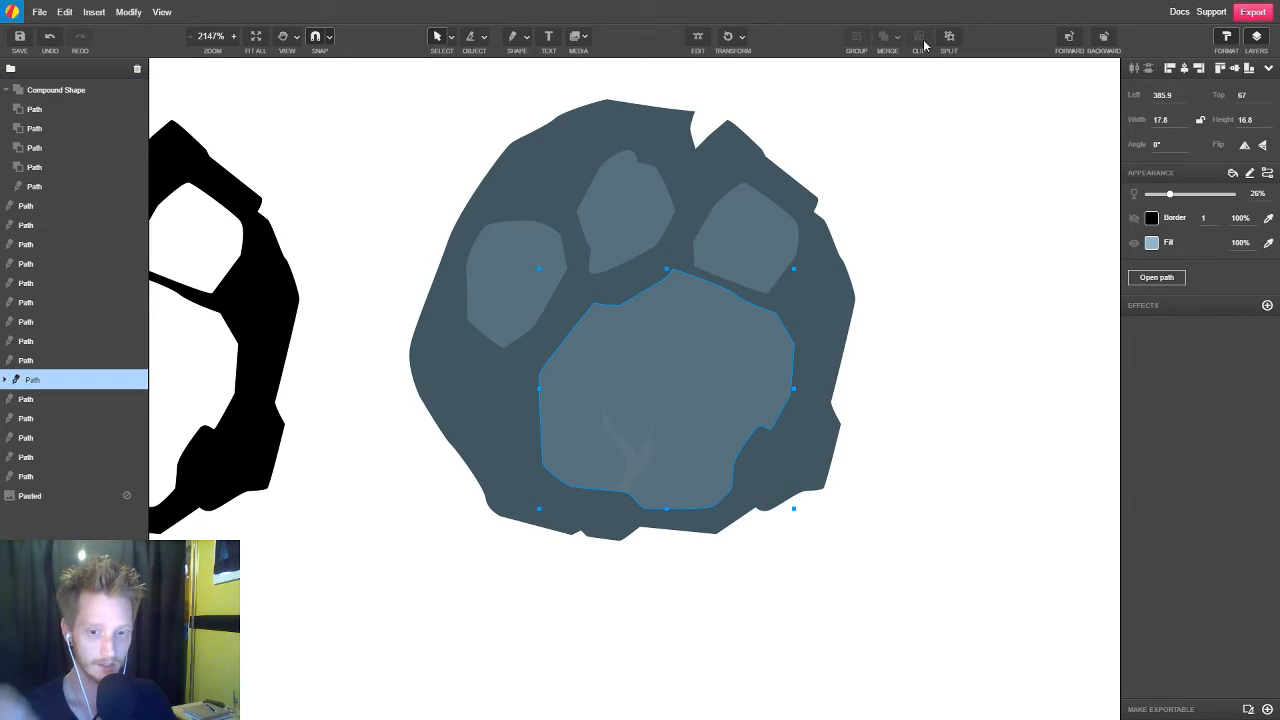
pyautogui.doubleClick(651, 458)
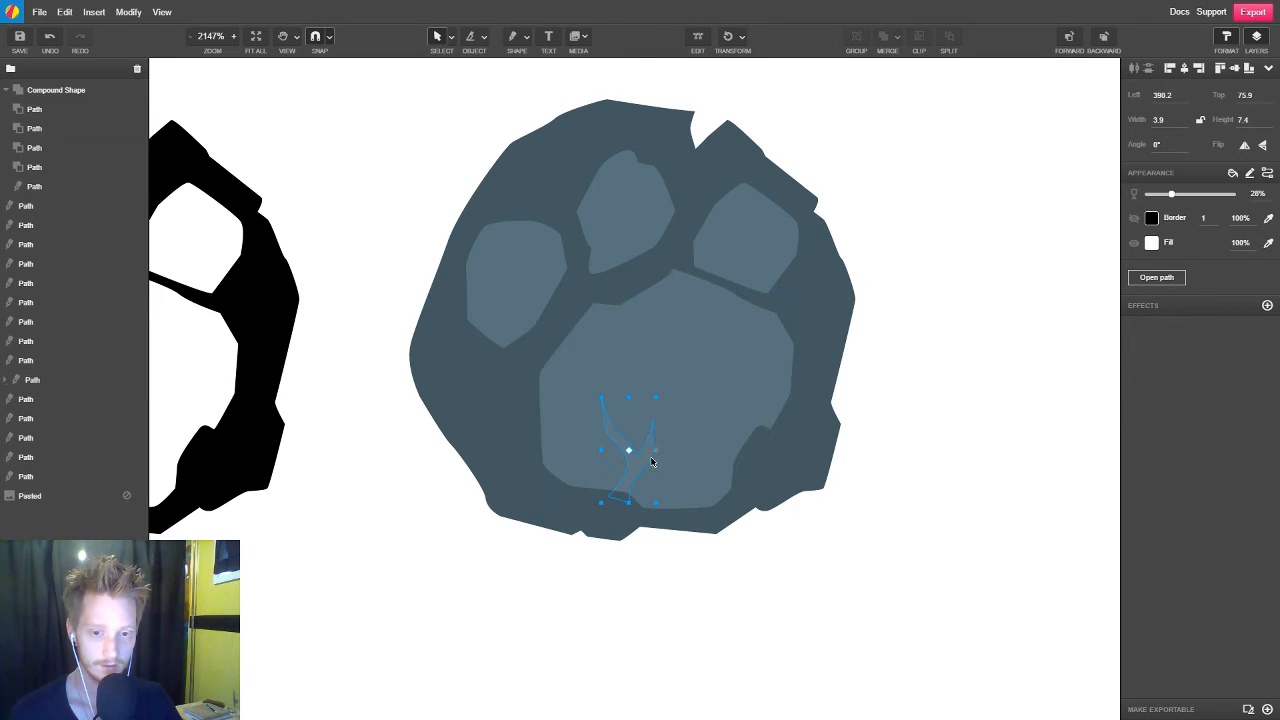
# Set the opacity of the large pad and the three toe pads to 100%
pyautogui.click(754, 387)
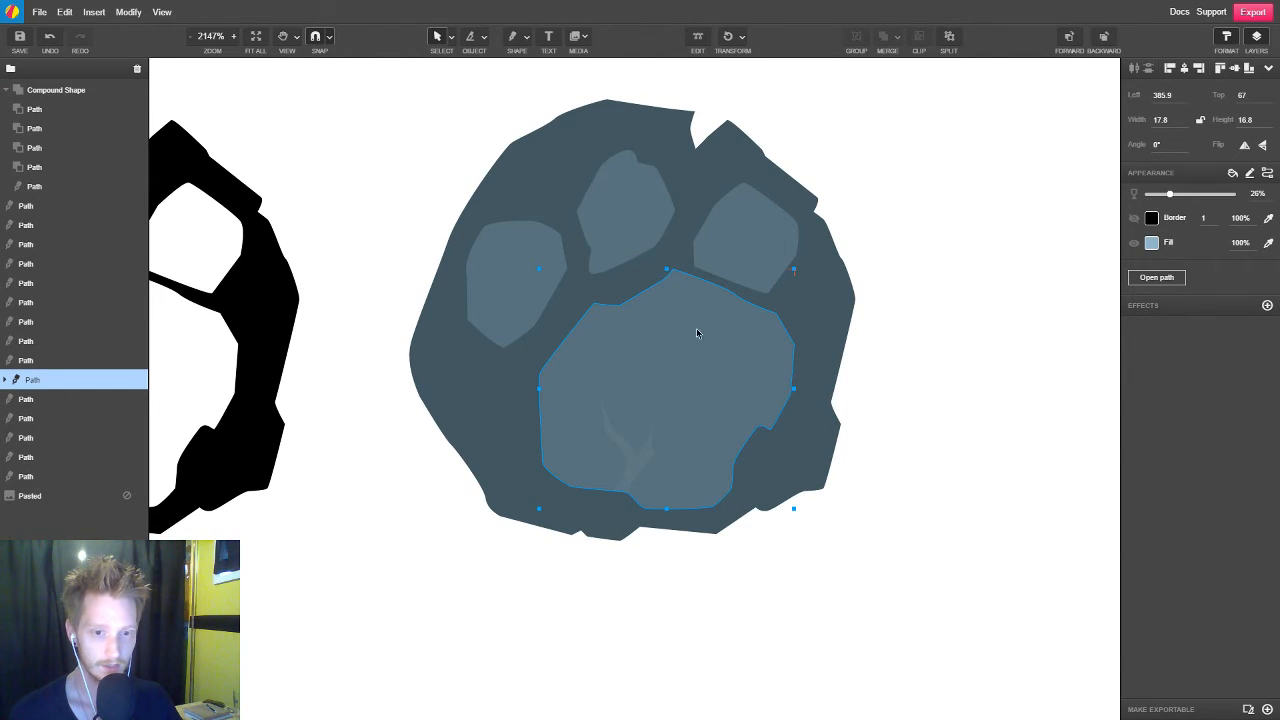
pyautogui.moveTo(1170, 194); pyautogui.dragTo(1258, 195)
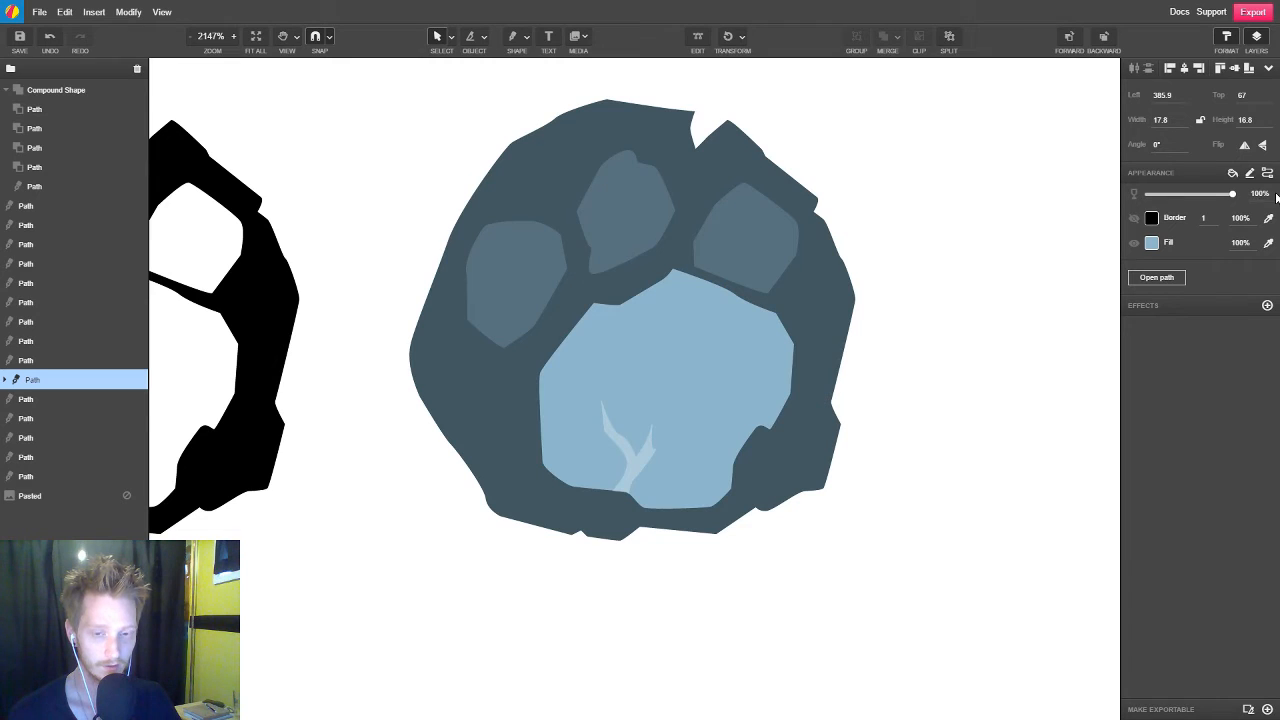
pyautogui.click(745, 260)
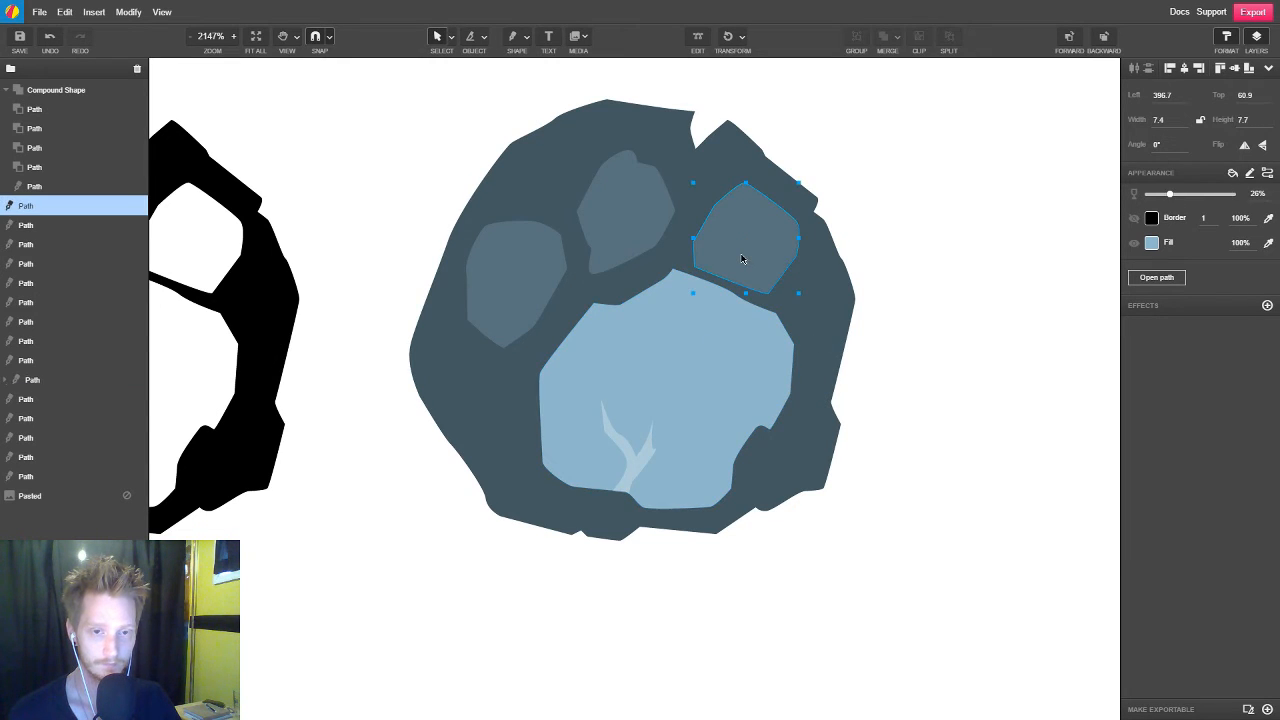
pyautogui.keyDown('shift'); pyautogui.click(643, 237); pyautogui.keyUp('shift')
pyautogui.keyDown('shift'); pyautogui.click(534, 277); pyautogui.keyUp('shift')
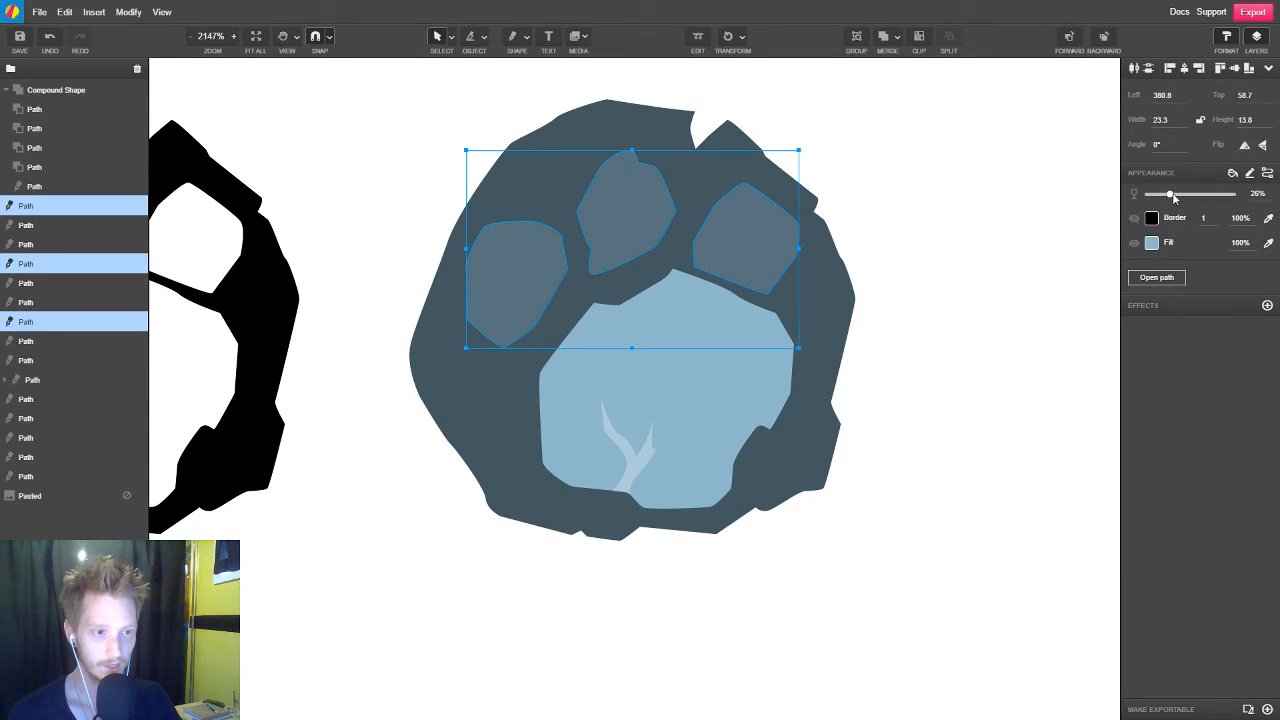
pyautogui.moveTo(1170, 194); pyautogui.dragTo(1250, 195)
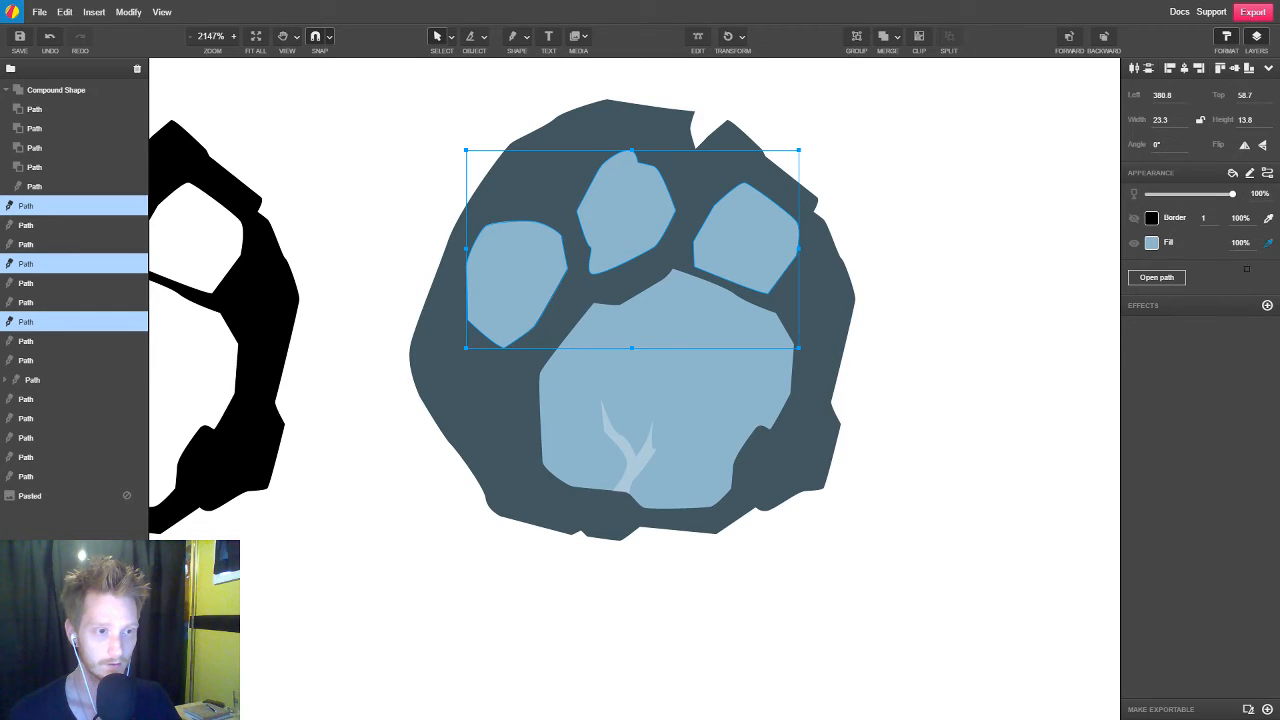
# Fill the three toe pads and the large pad with the dark slate colour sampled from the paw's body
pyautogui.click(814, 250)
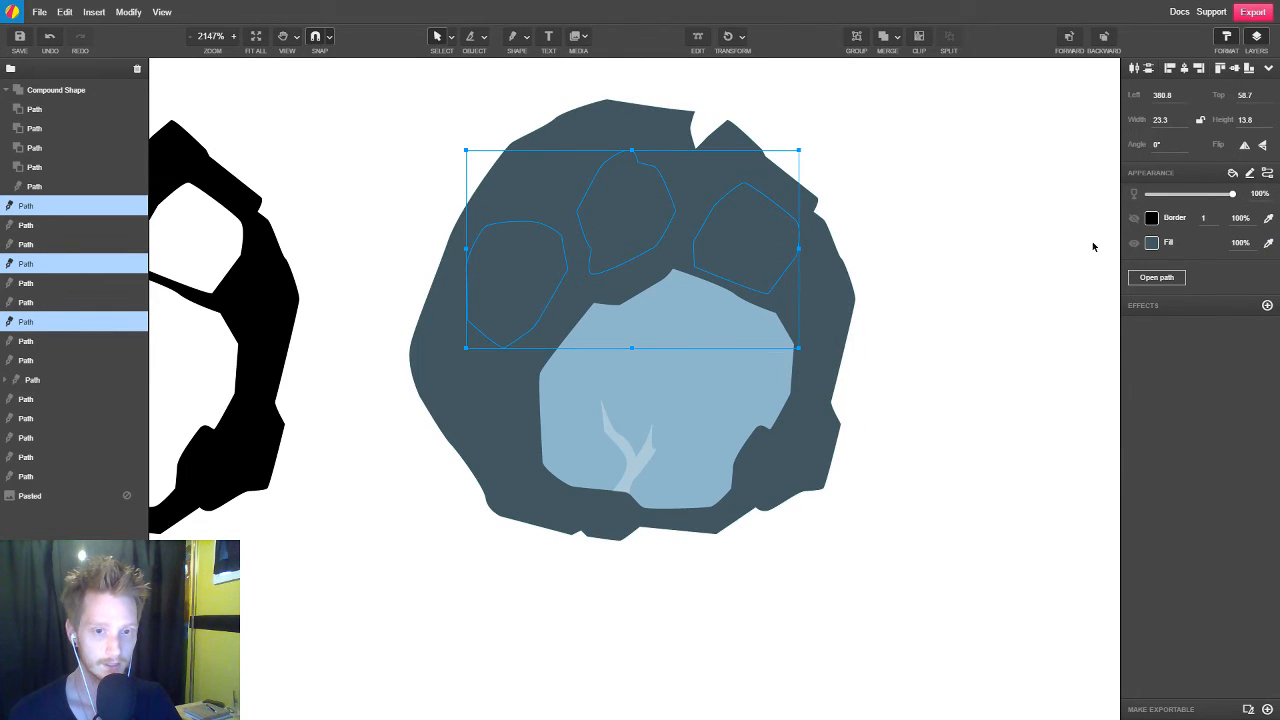
pyautogui.click(749, 383)
pyautogui.click(1268, 242)
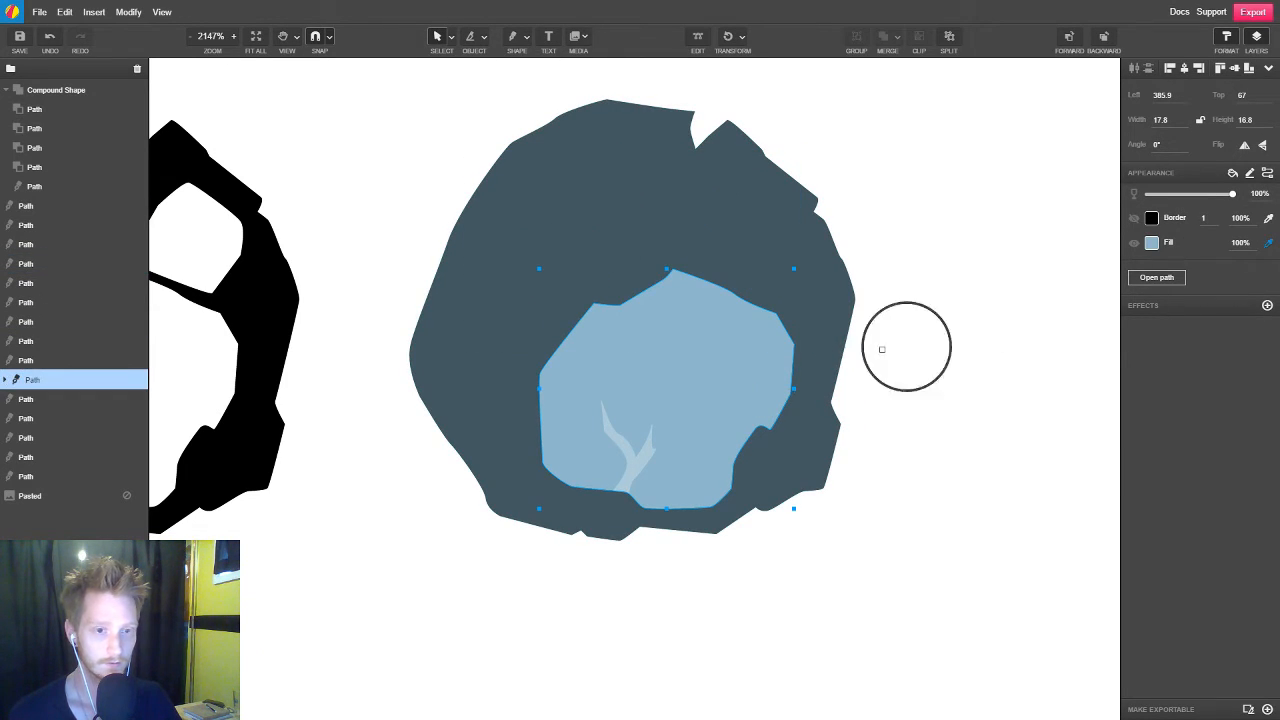
pyautogui.click(812, 334)
# Select all four pads together and set their fill brightness to 80
pyautogui.keyDown('shift'); pyautogui.click(750, 245); pyautogui.keyUp('shift')
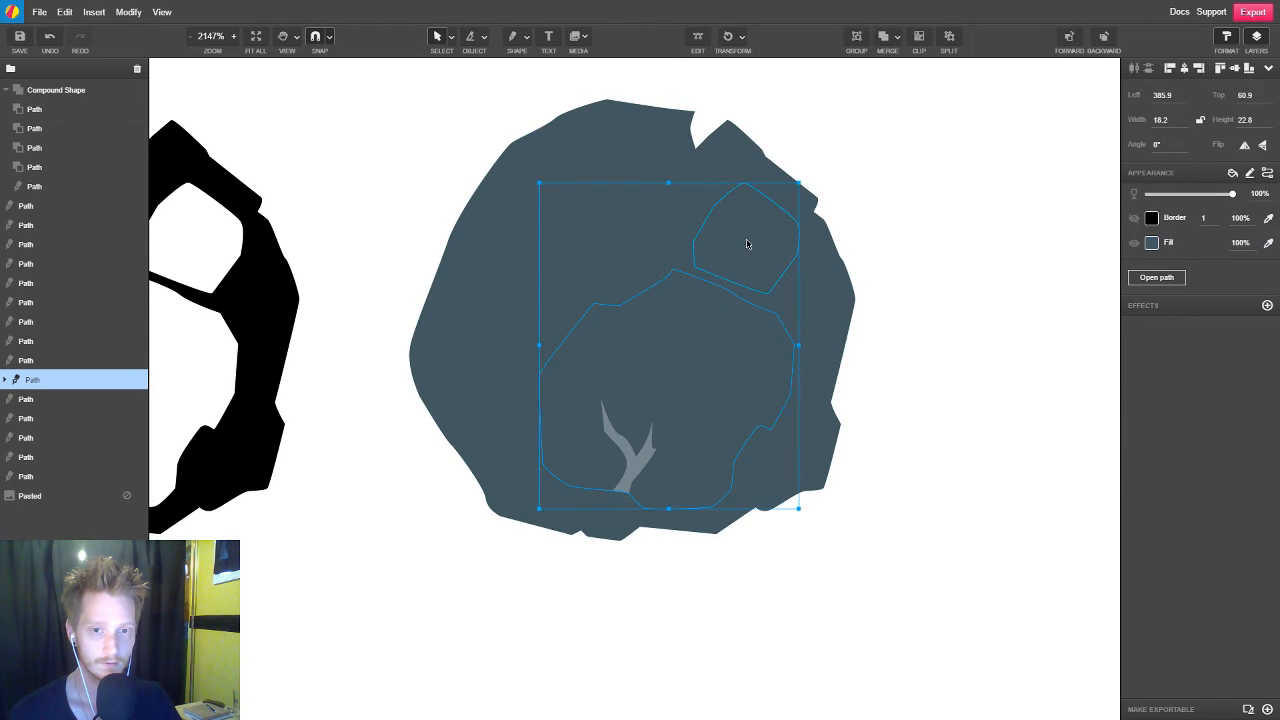
pyautogui.keyDown('shift'); pyautogui.click(655, 232); pyautogui.keyUp('shift')
pyautogui.keyDown('shift'); pyautogui.click(520, 271); pyautogui.keyUp('shift')
pyautogui.click(1152, 242)
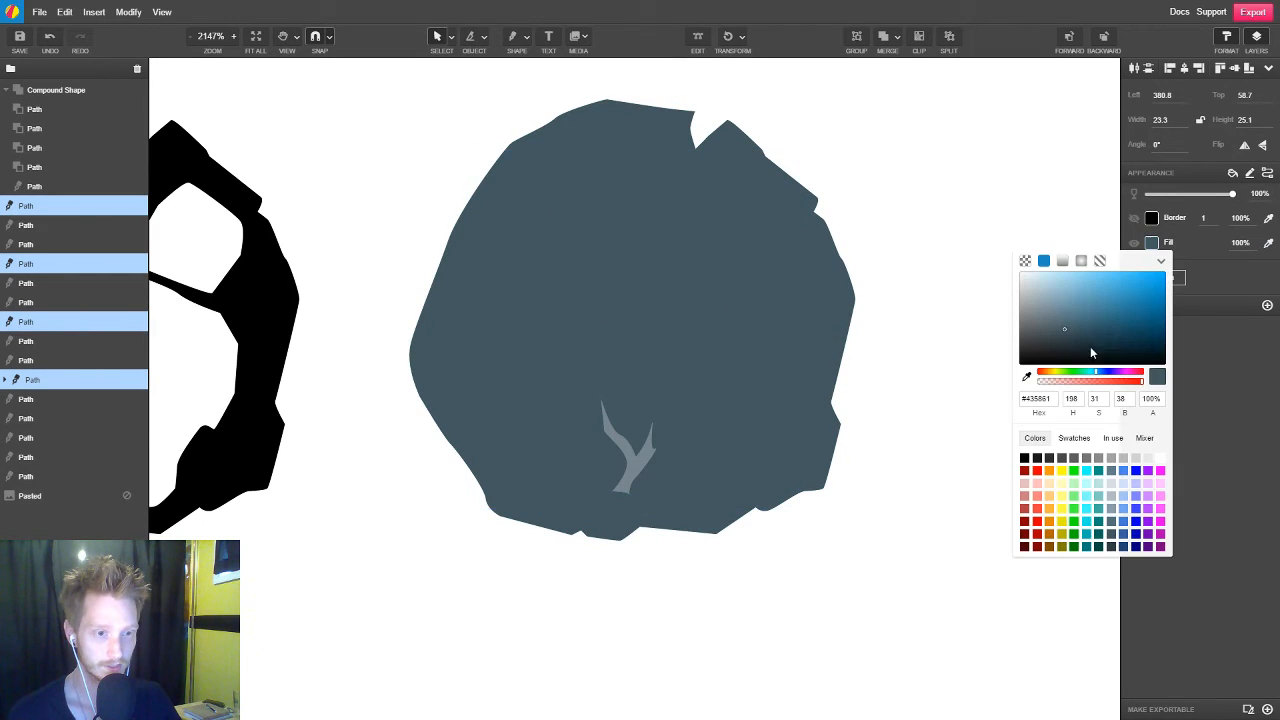
pyautogui.moveTo(1133, 398); pyautogui.dragTo(1105, 398)
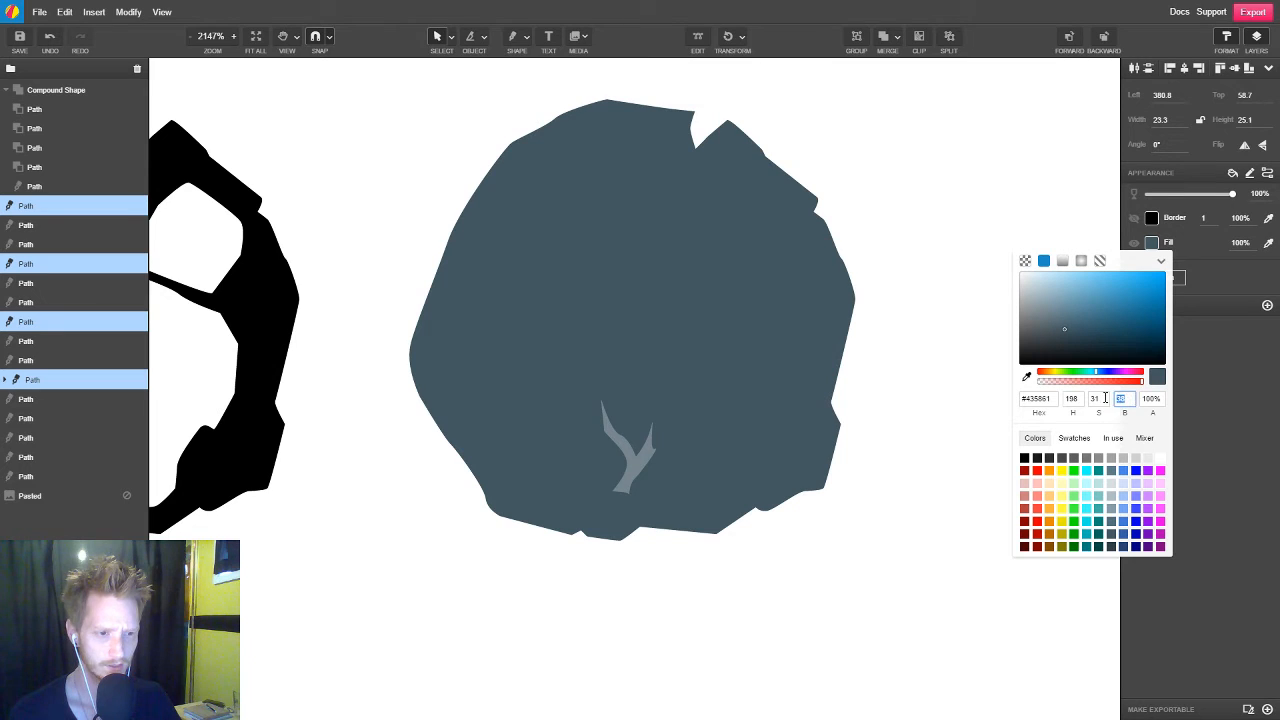
pyautogui.write('80')
pyautogui.press('Return')
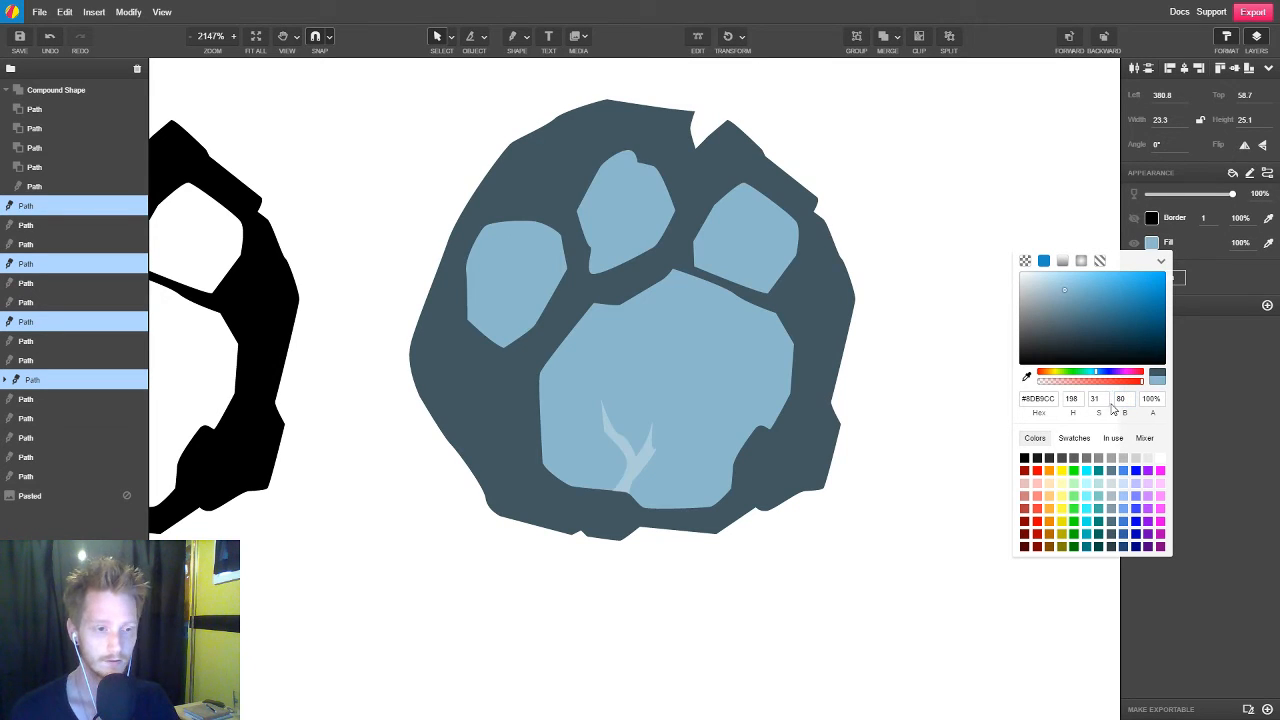
# Darken the four pads by reducing their fill brightness to 62, then deselect them
pyautogui.doubleClick(1120, 398)
pyautogui.write('78')
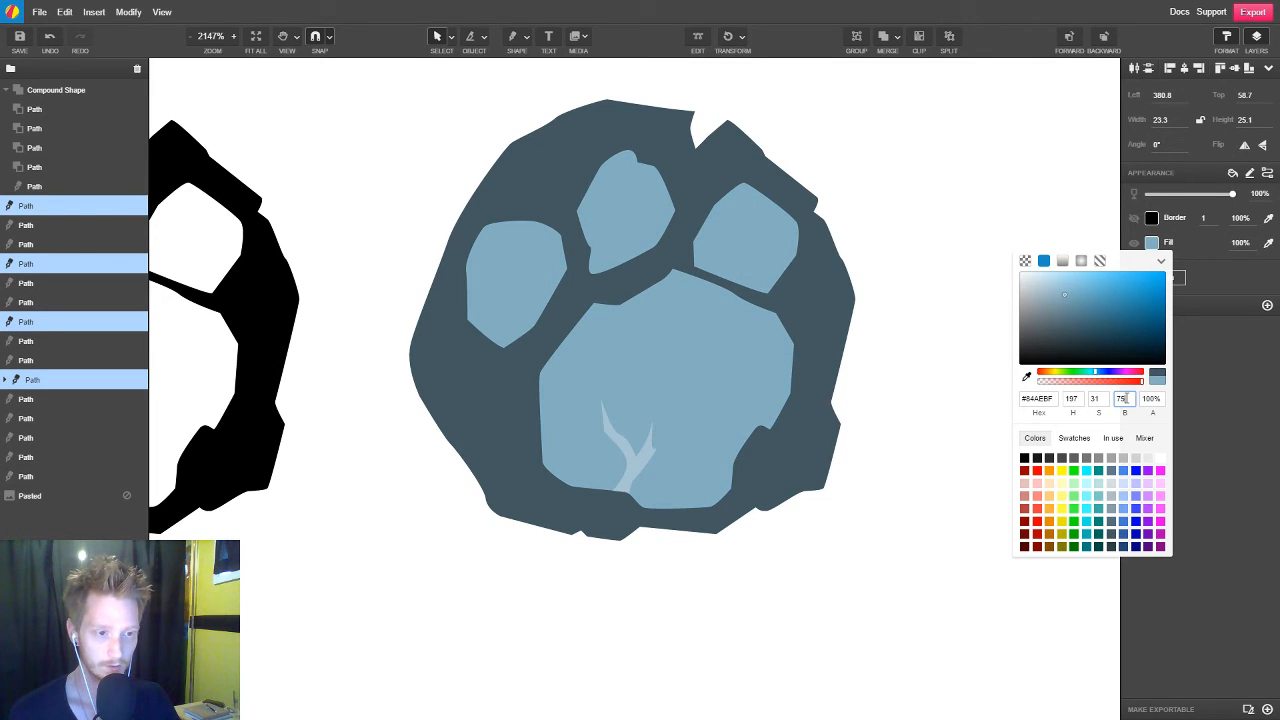
pyautogui.press('Down')
pyautogui.press('Down')
pyautogui.press('Down')
pyautogui.press('Down')
pyautogui.press('Down')
pyautogui.press('Down')
pyautogui.press('Down')
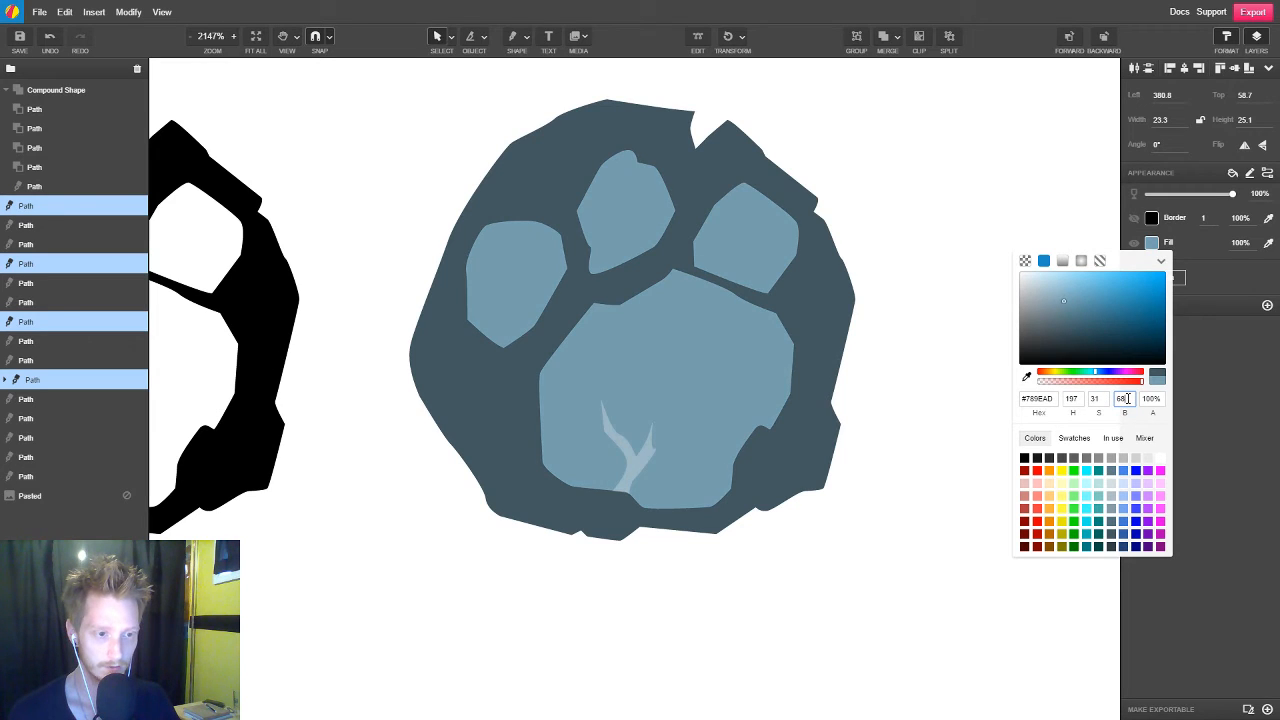
pyautogui.press('Down')
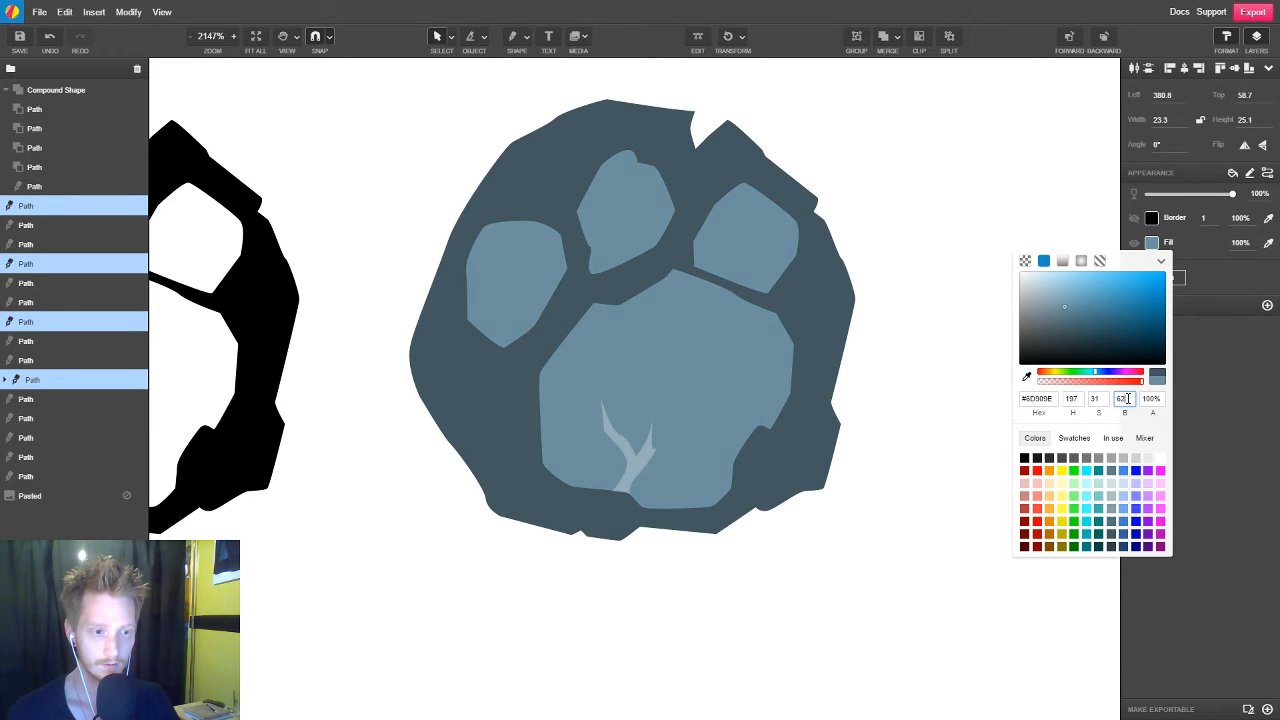
pyautogui.click(937, 377)
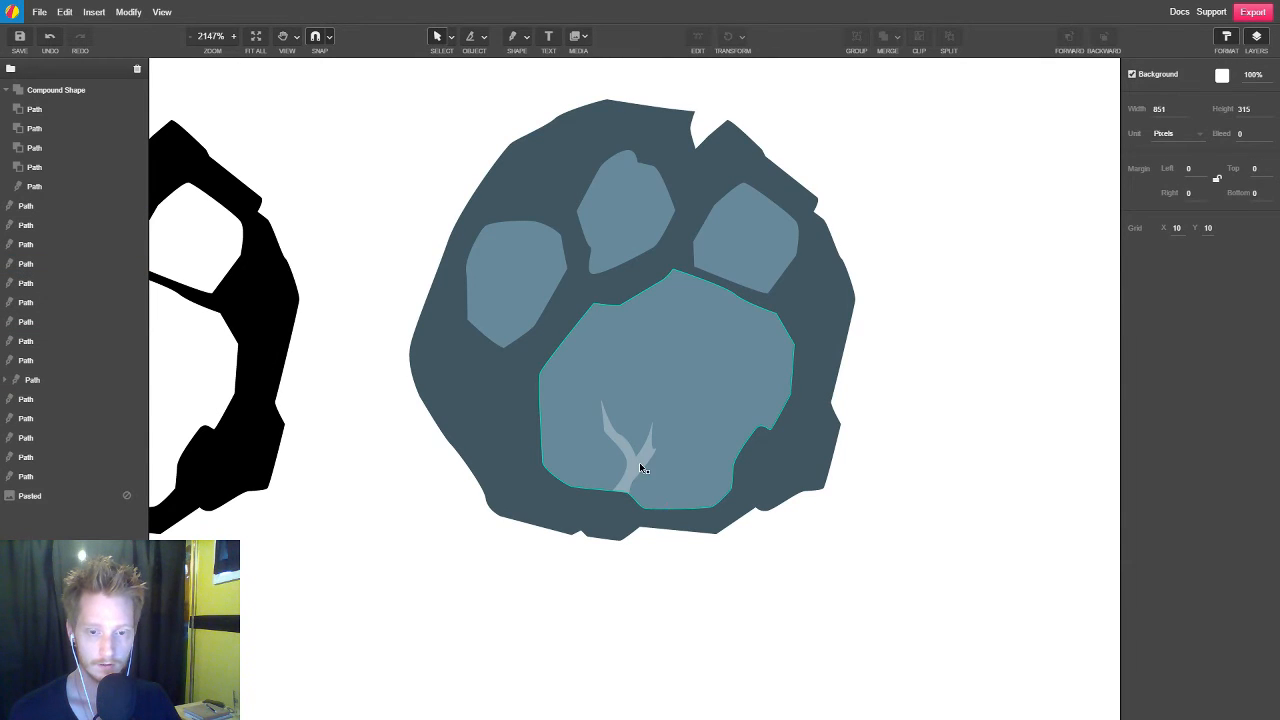
# Select the crack inside the large pad and add an Inner Shadow effect to it
pyautogui.click(639, 462)
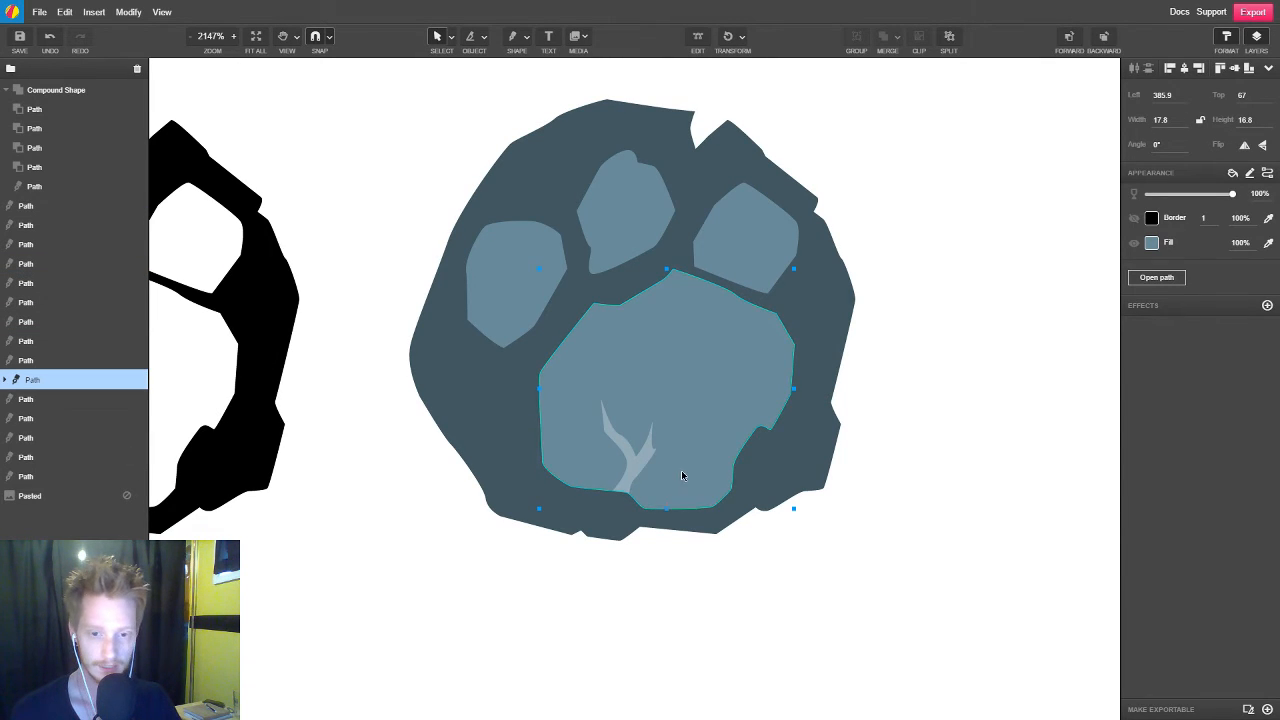
pyautogui.click(647, 463)
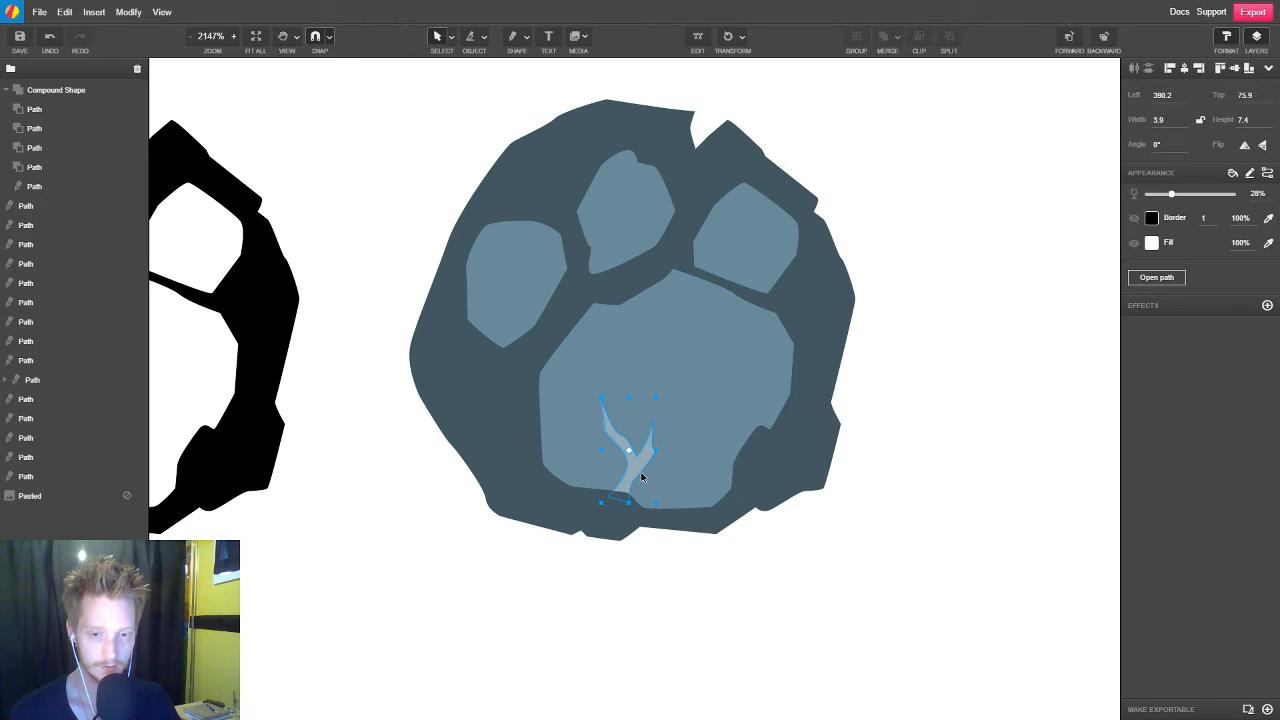
pyautogui.scroll(3, 645, 462)
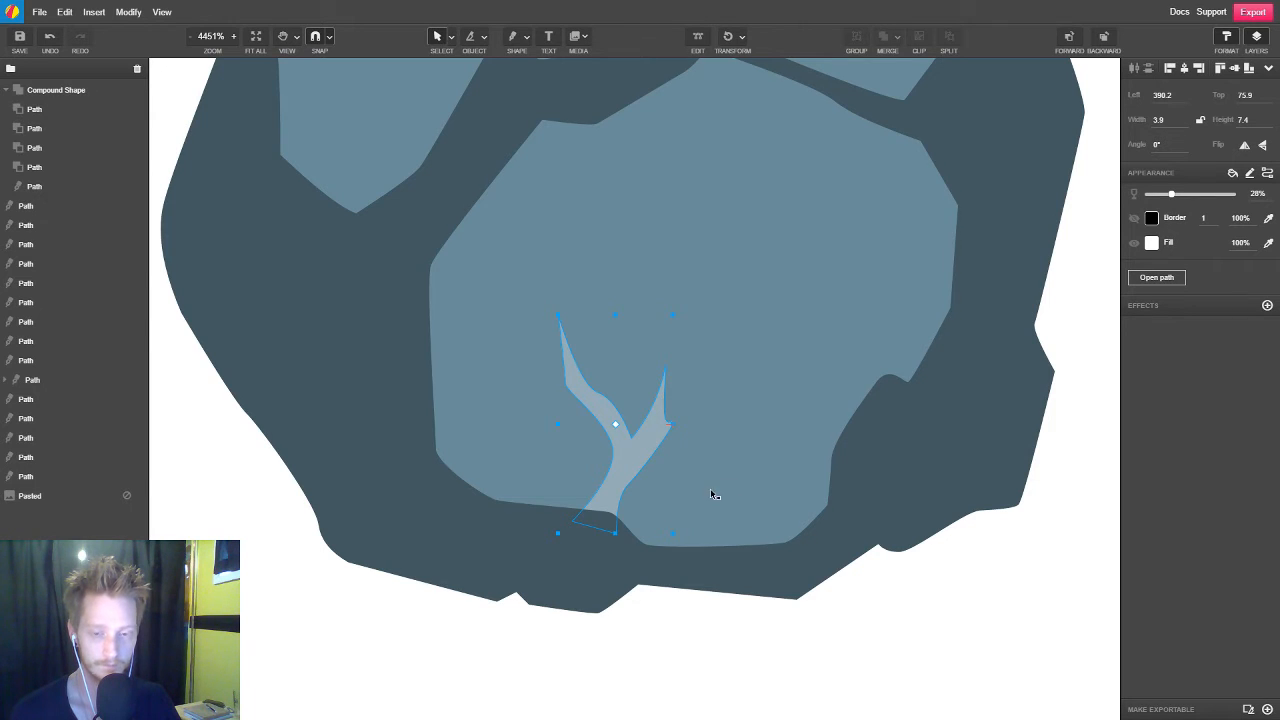
pyautogui.scroll(-4, 727, 479)
pyautogui.scroll(3, 727, 479)
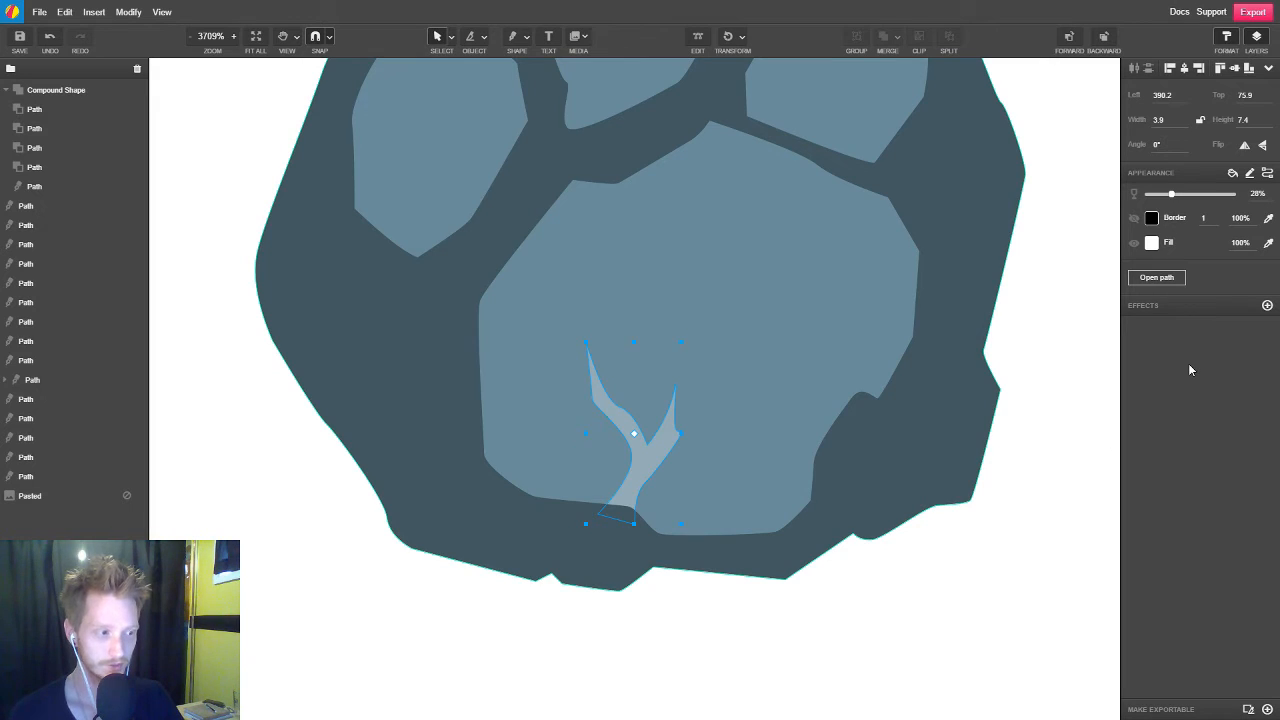
pyautogui.click(1268, 307)
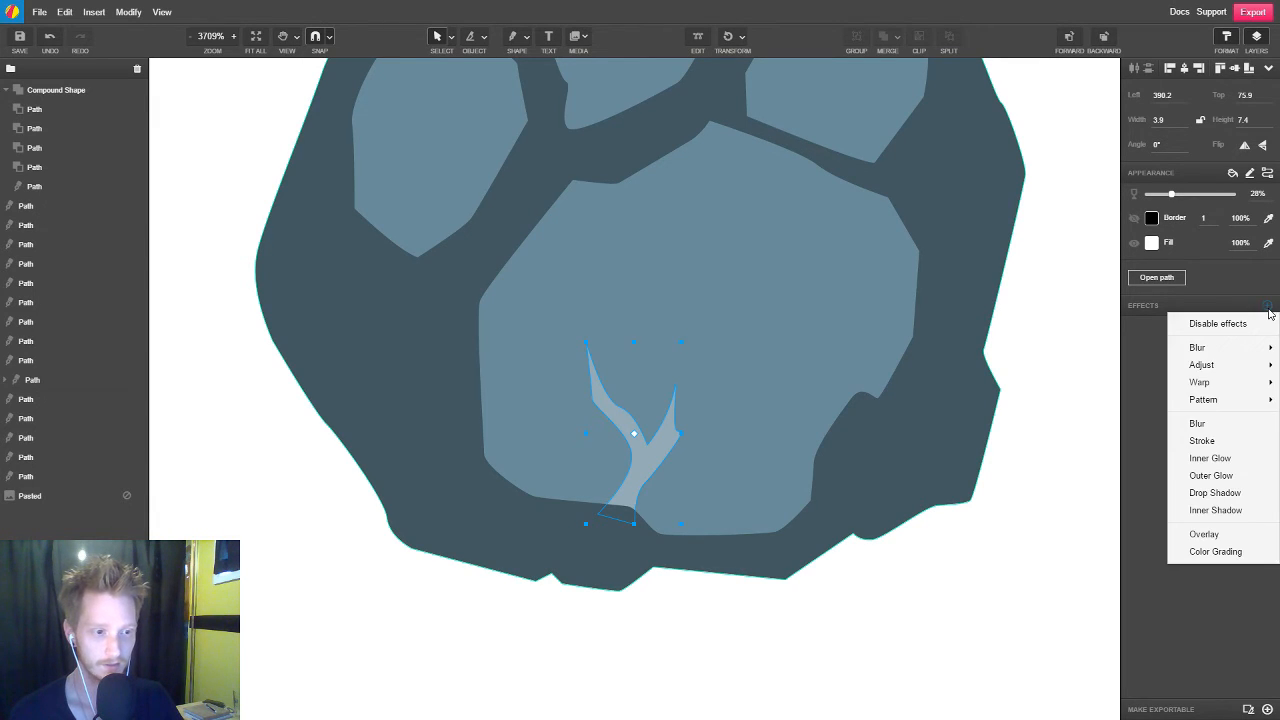
pyautogui.click(1237, 512)
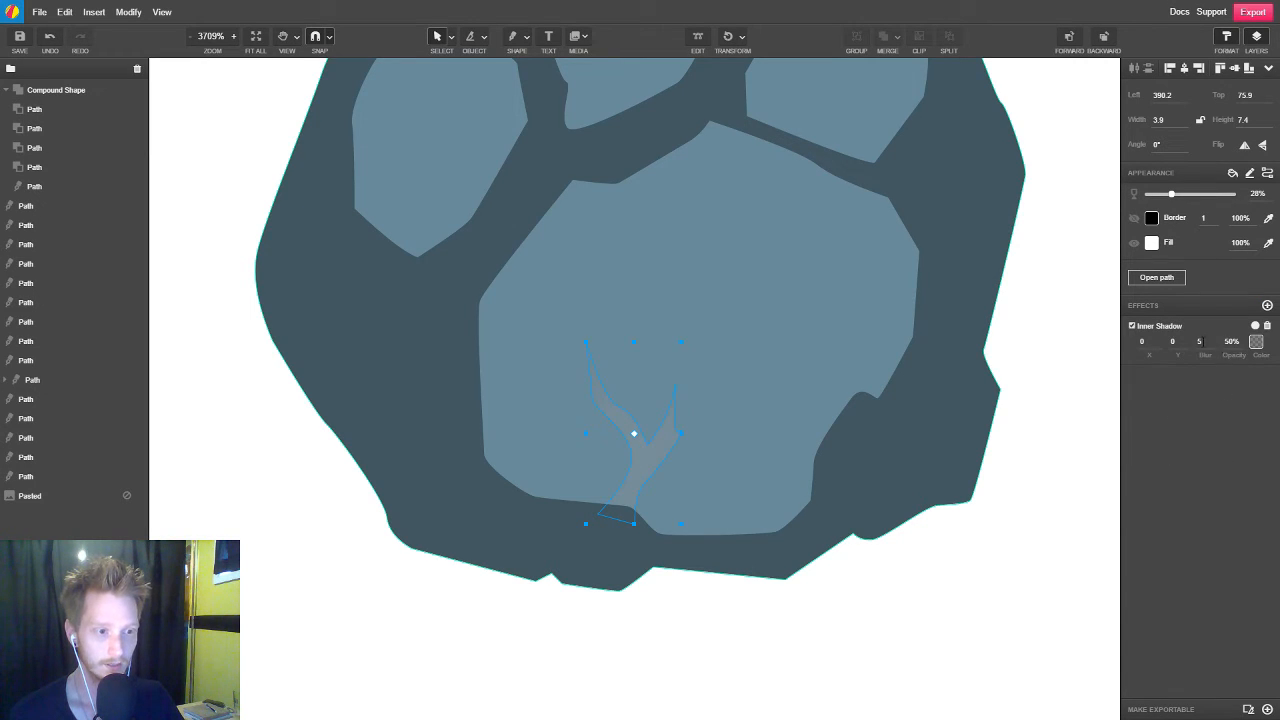
# Try weaker blur values for the crack's inner shadow, settling on a blur of 1
pyautogui.press('Down')
pyautogui.press('Down')
pyautogui.press('Down')
pyautogui.press('Down')
pyautogui.press('Down')
pyautogui.press('Up')
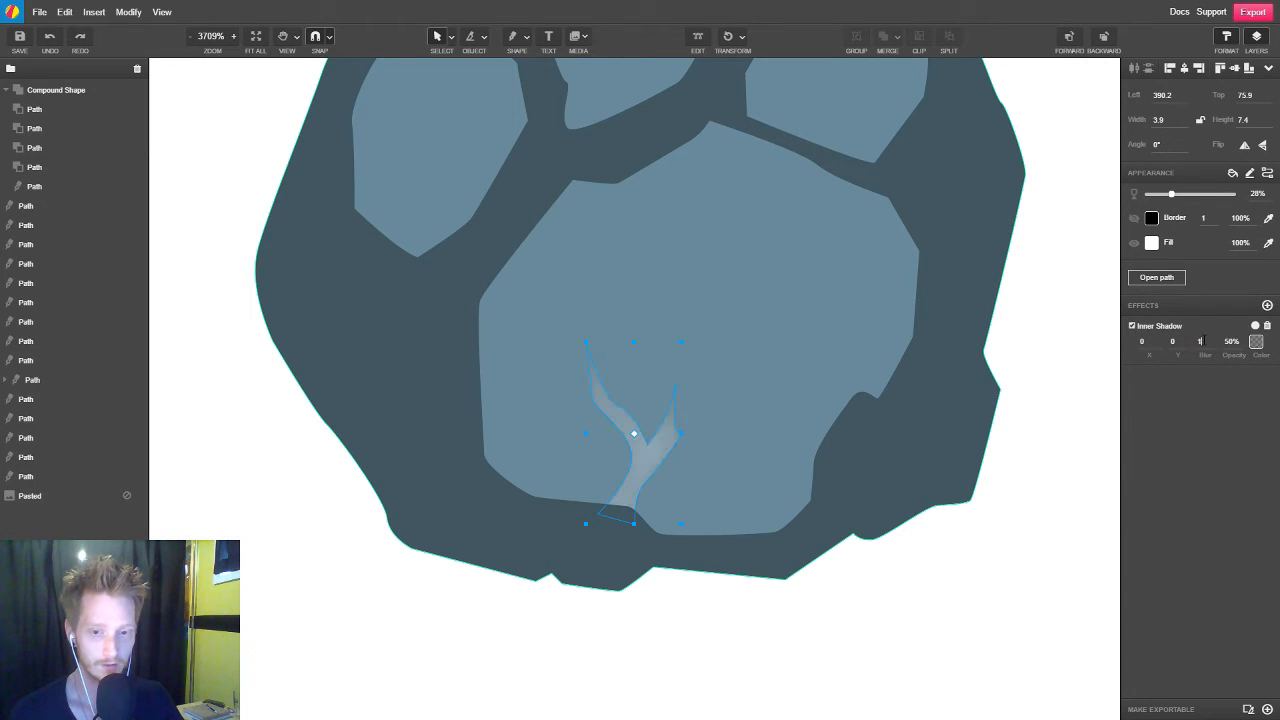
pyautogui.press('Down')
pyautogui.press('Up')
pyautogui.press('Down')
pyautogui.press('Up')
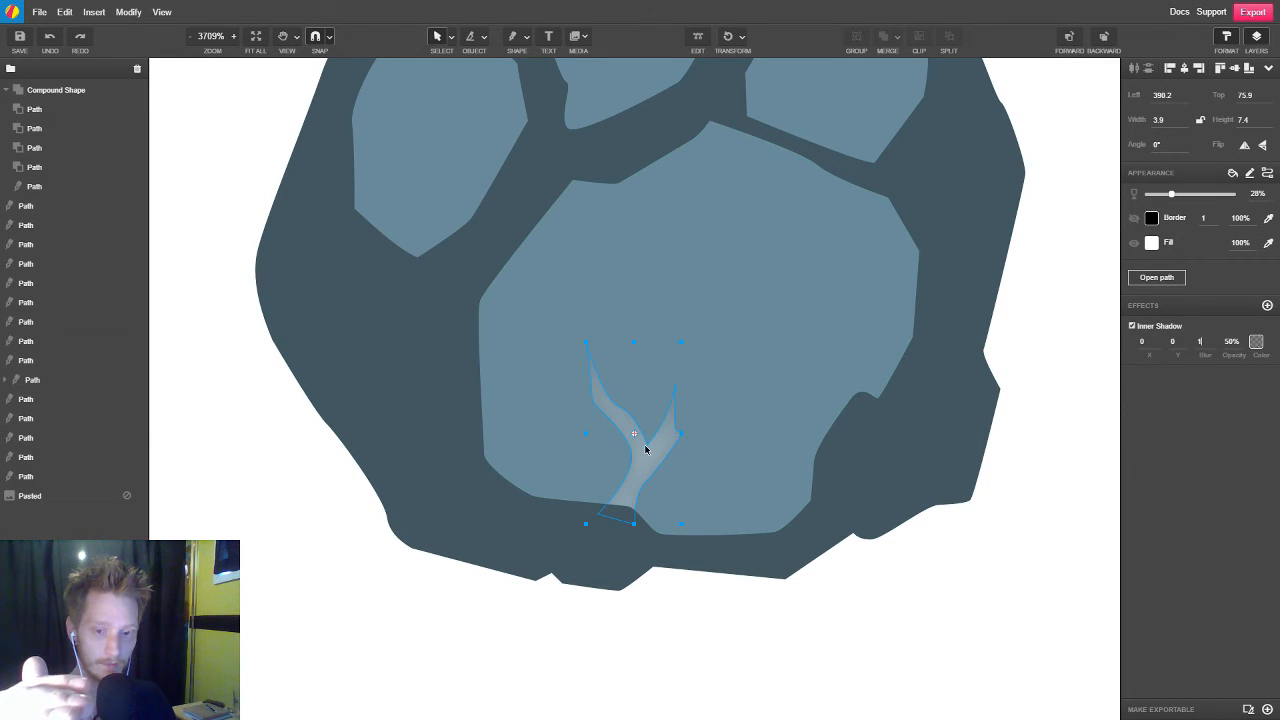
# Set the vertical offset of the crack's inner shadow to 1
pyautogui.click(1180, 342)
pyautogui.write('2')
pyautogui.press('BackSpace')
pyautogui.write('1')
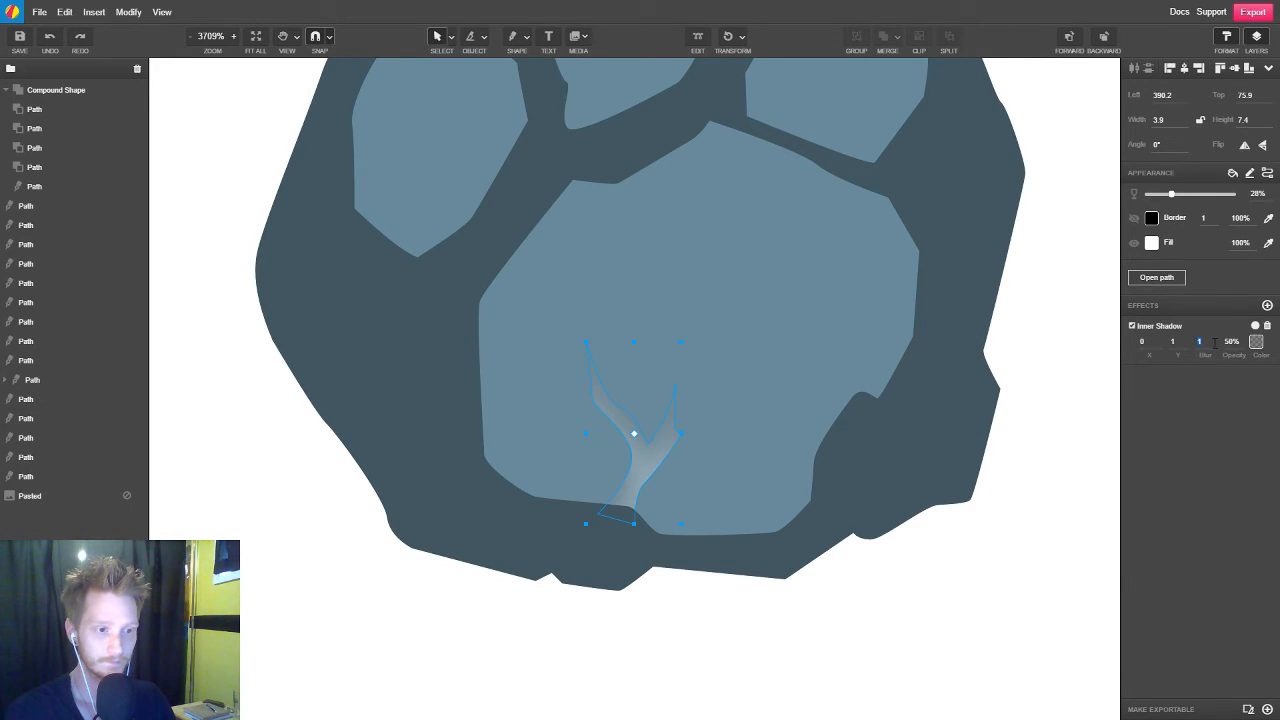
pyautogui.write('0')
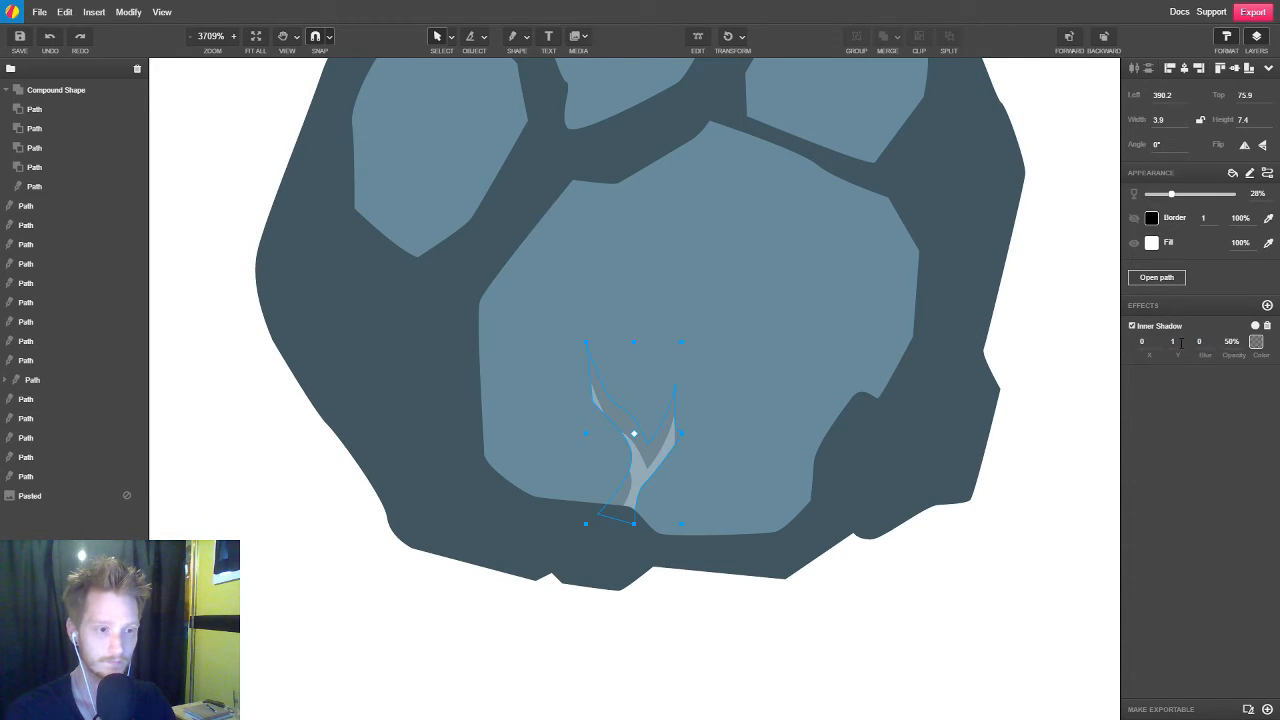
pyautogui.write('0')
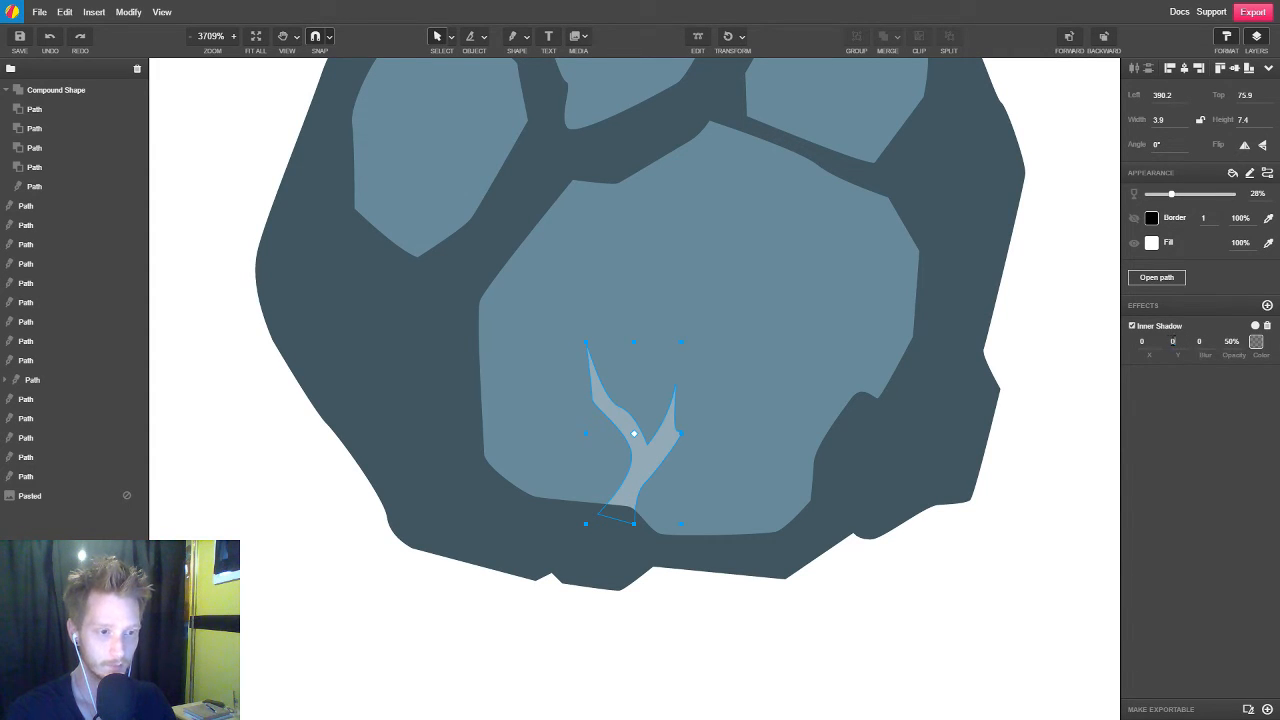
# Sharpen the crack's inner shadow by setting its blur to 0 and its vertical offset to 0.3
pyautogui.doubleClick(1173, 342)
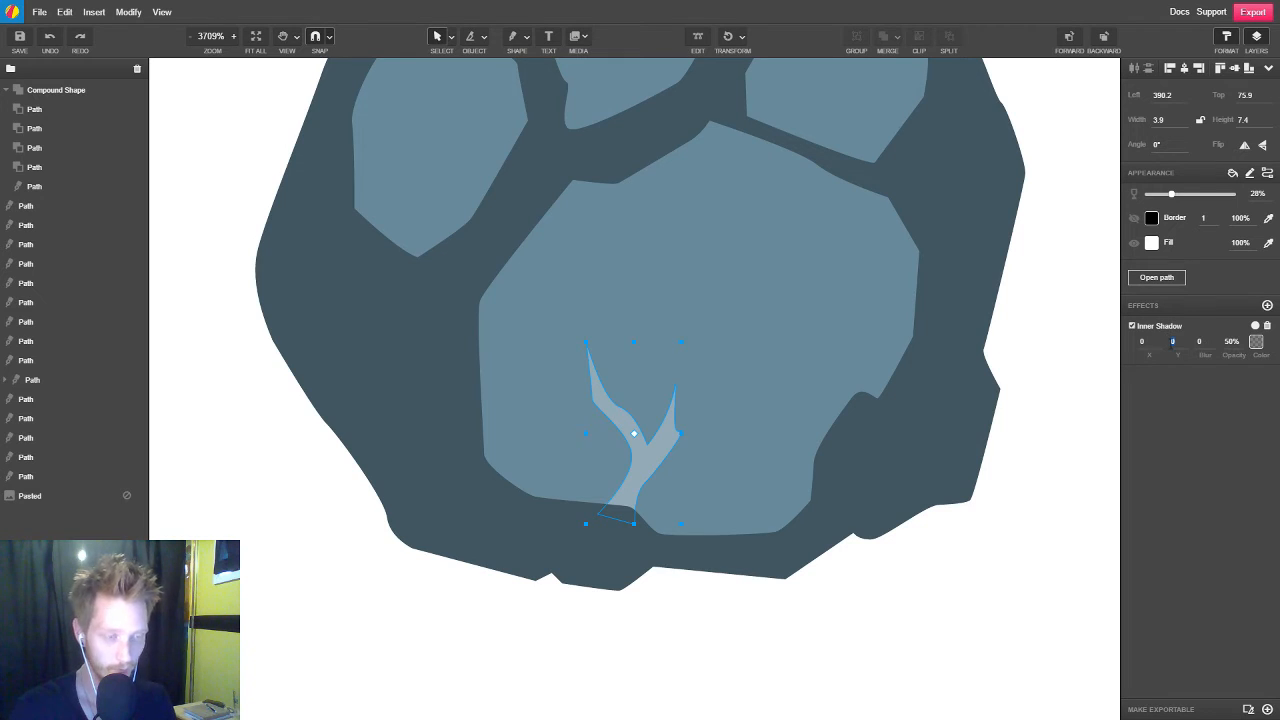
pyautogui.press('Return')
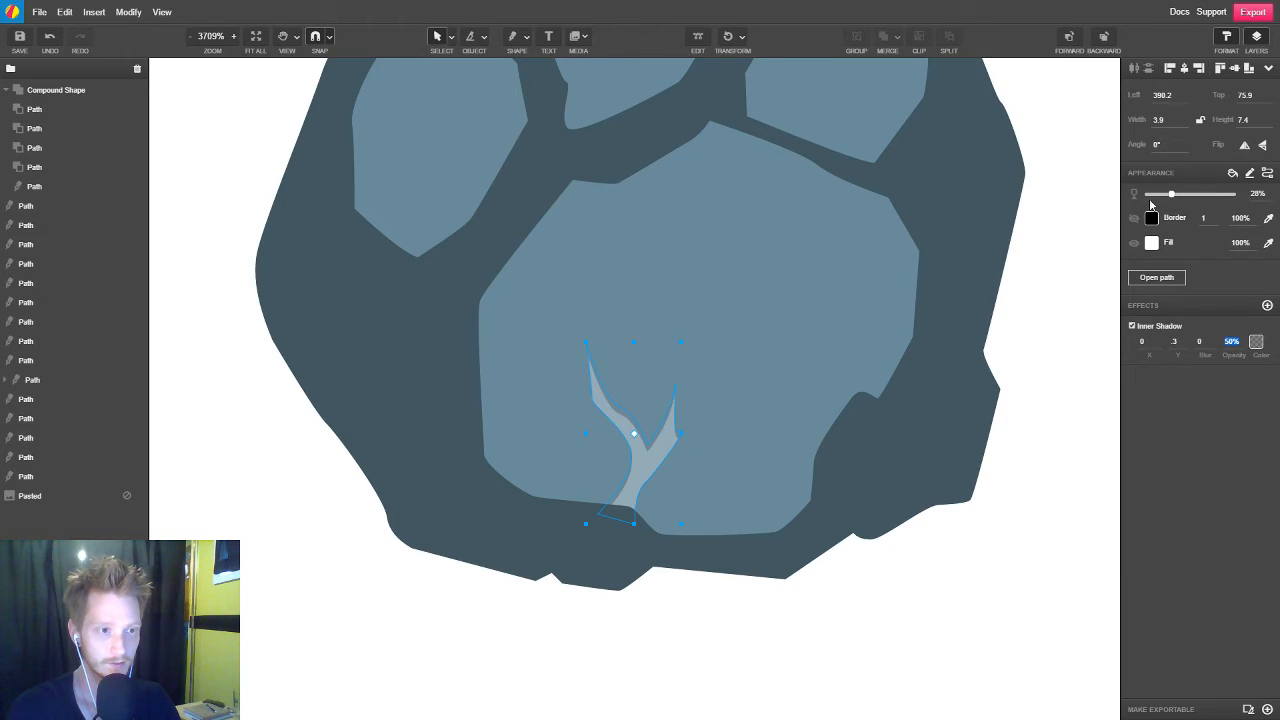
# Raise the crack's opacity to 100% and sample the large pad's colour as its fill
pyautogui.moveTo(1172, 194); pyautogui.dragTo(1240, 198)
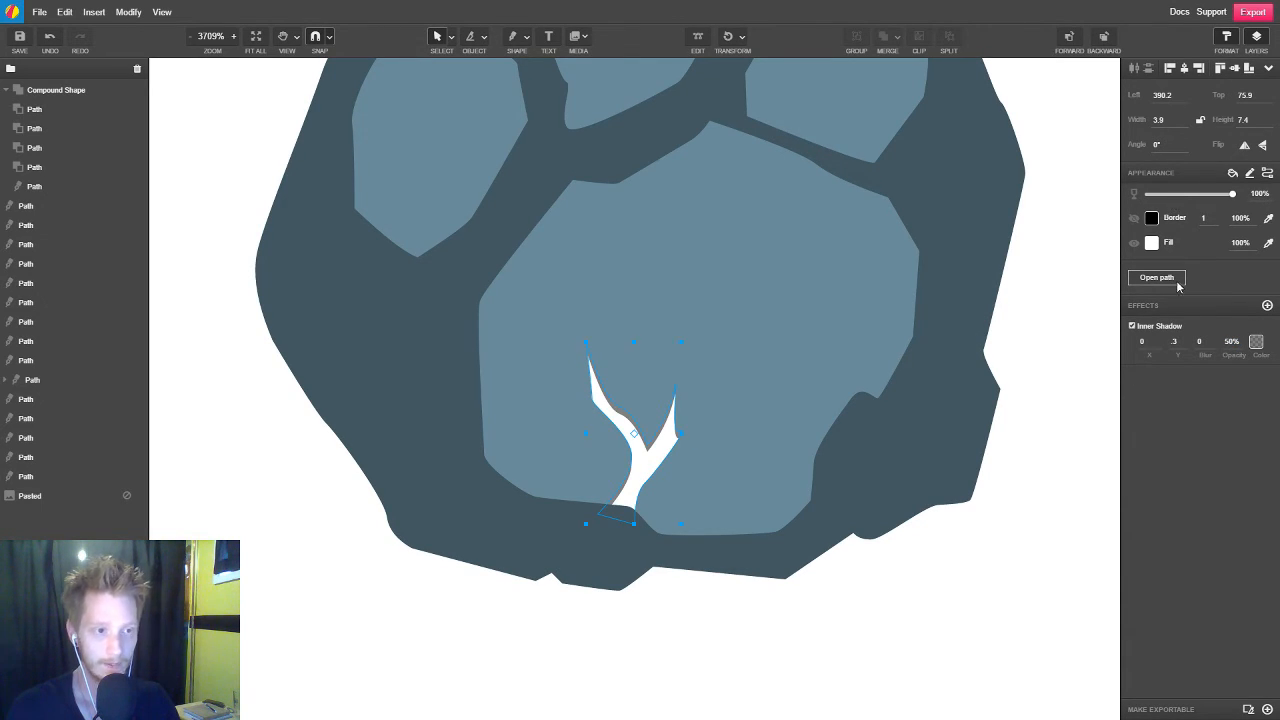
pyautogui.click(1267, 245)
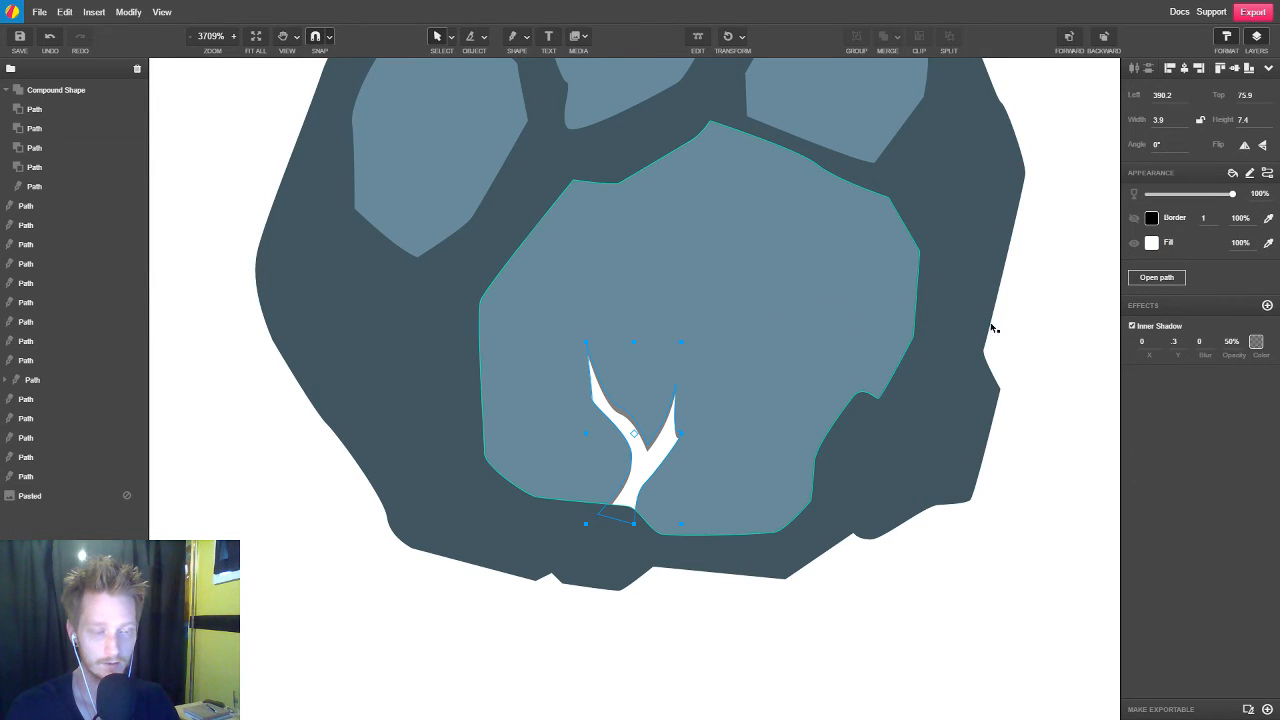
pyautogui.click(800, 320)
# Lighten the crack's fill by setting its brightness to 77
pyautogui.click(1151, 244)
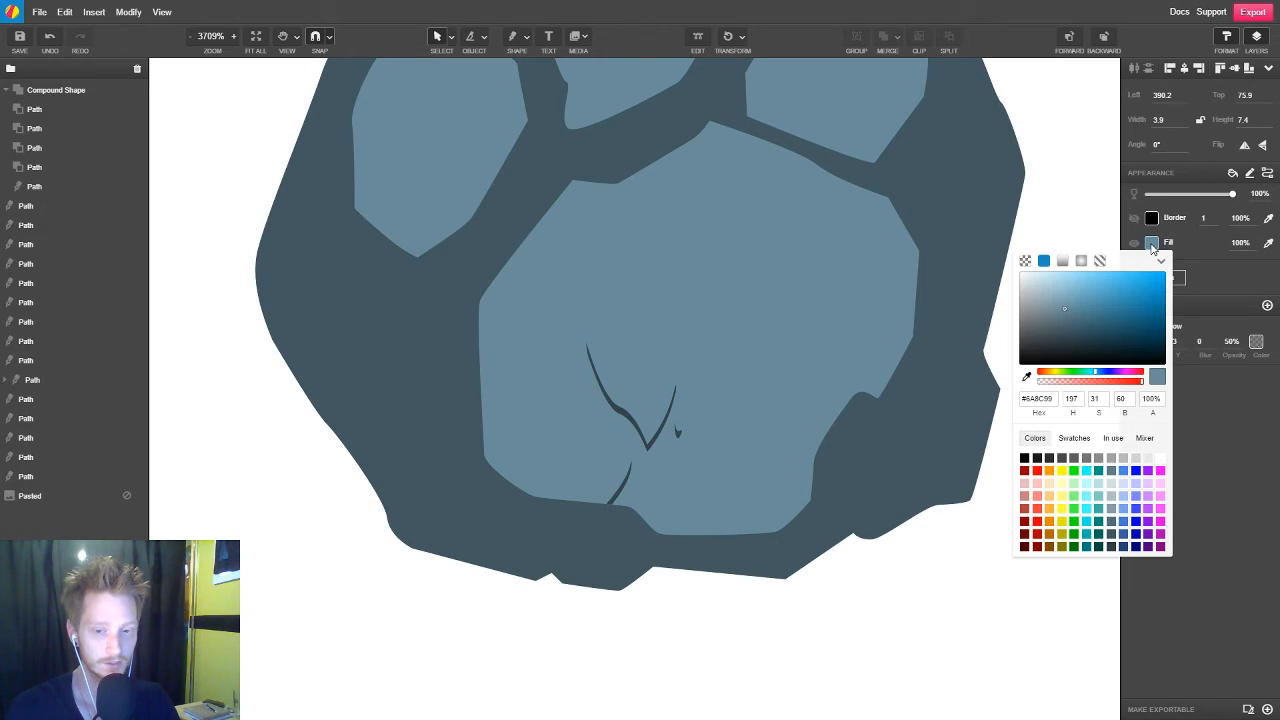
pyautogui.click(1131, 399)
pyautogui.write('65')
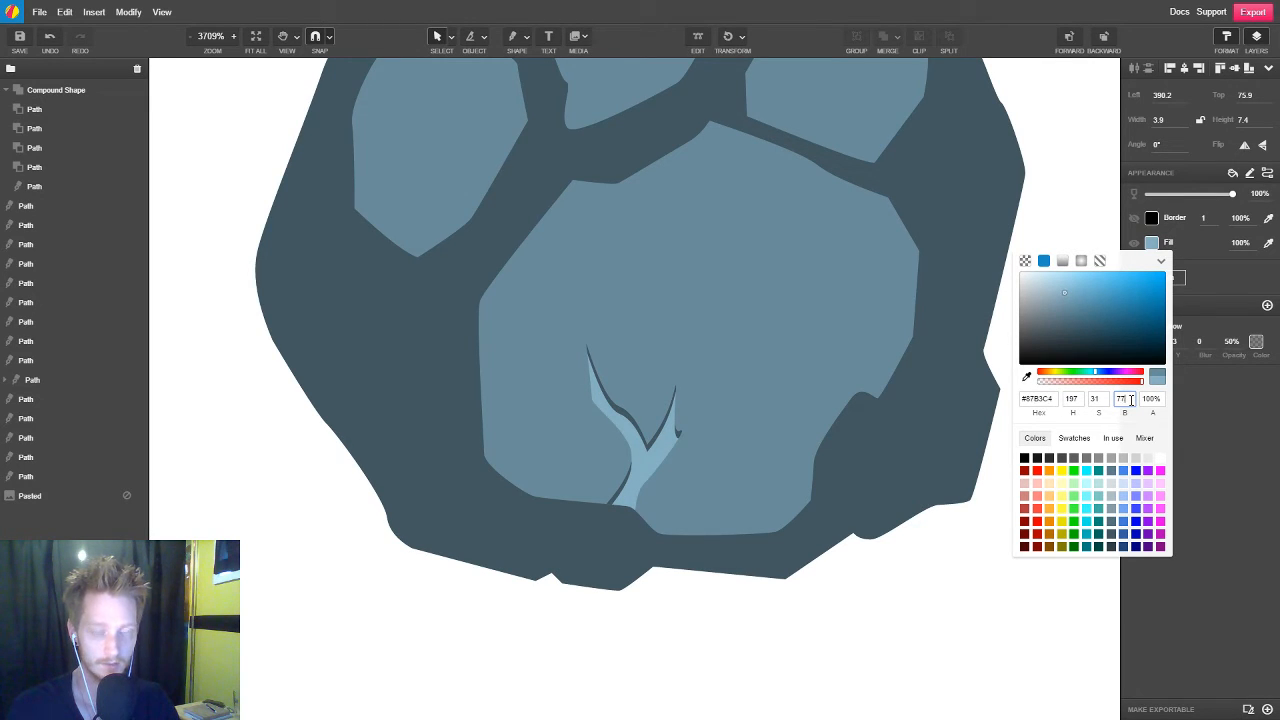
# Try a soft blur on the crack's inner shadow, check it from afar and close up, and revert it
pyautogui.click(1240, 397)
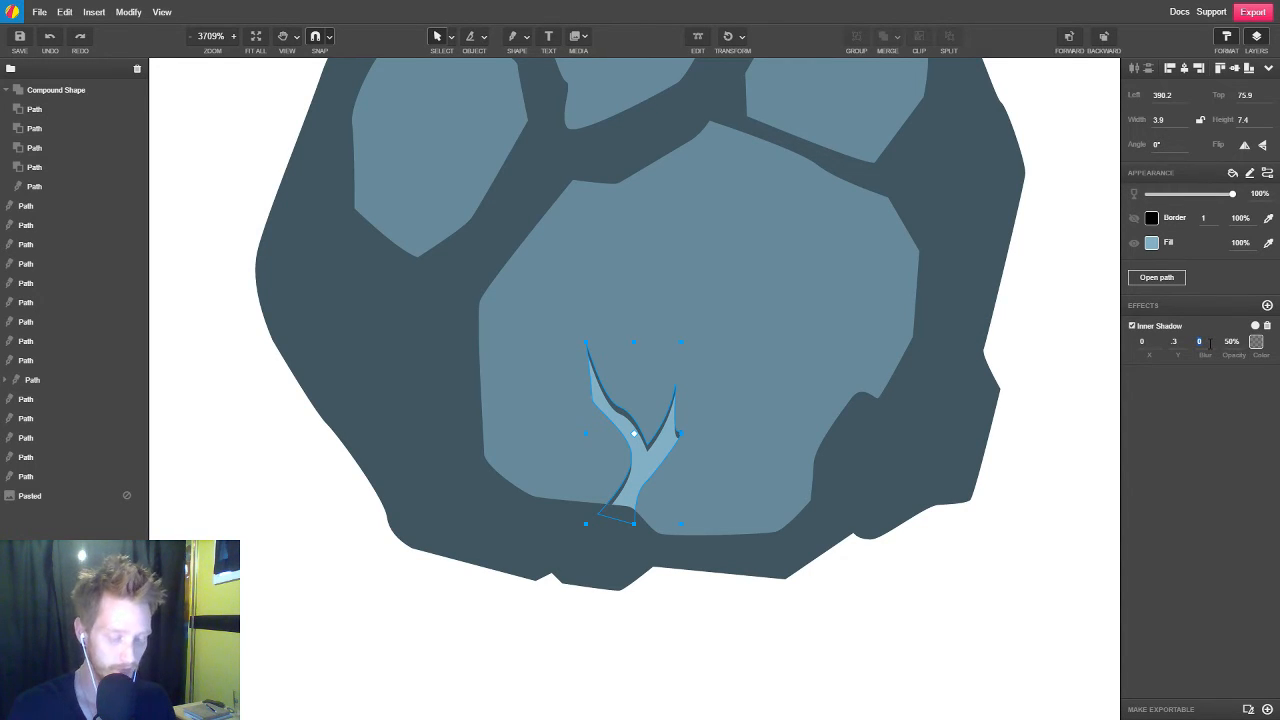
pyautogui.write('5')
pyautogui.click(891, 611)
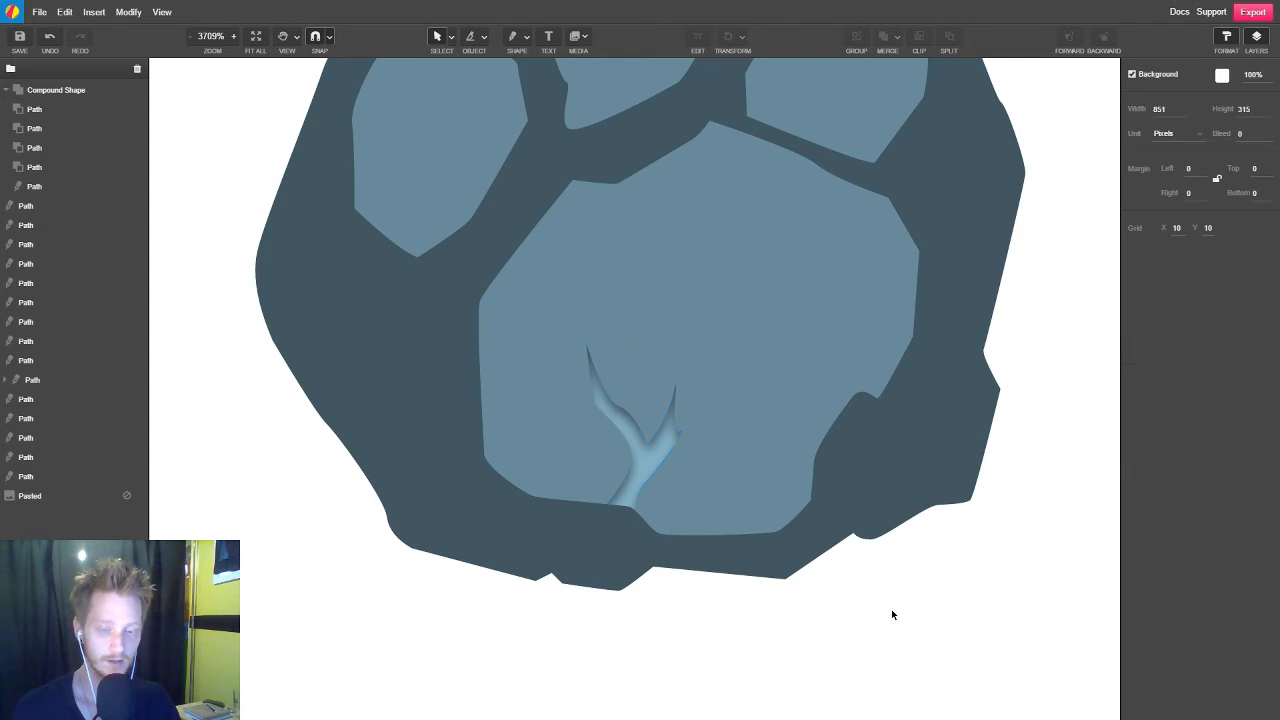
pyautogui.scroll(-2, 670, 454)
pyautogui.scroll(-2, 670, 454)
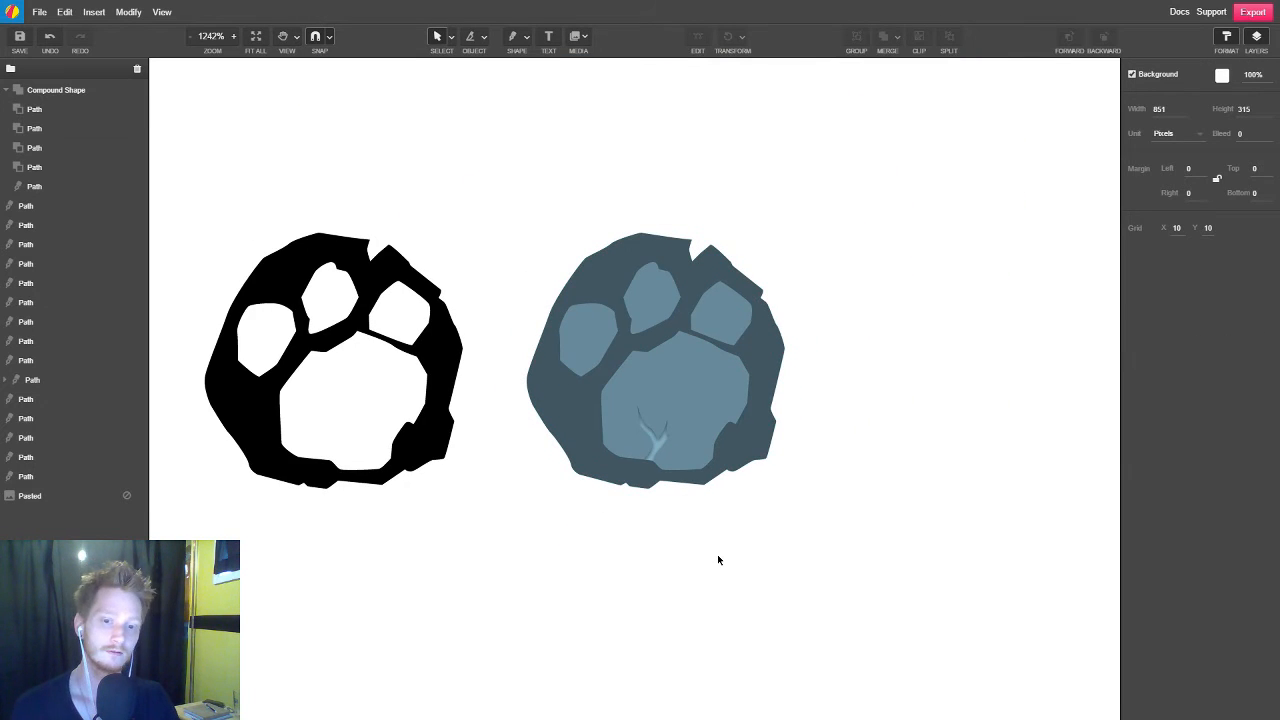
pyautogui.scroll(3, 667, 470)
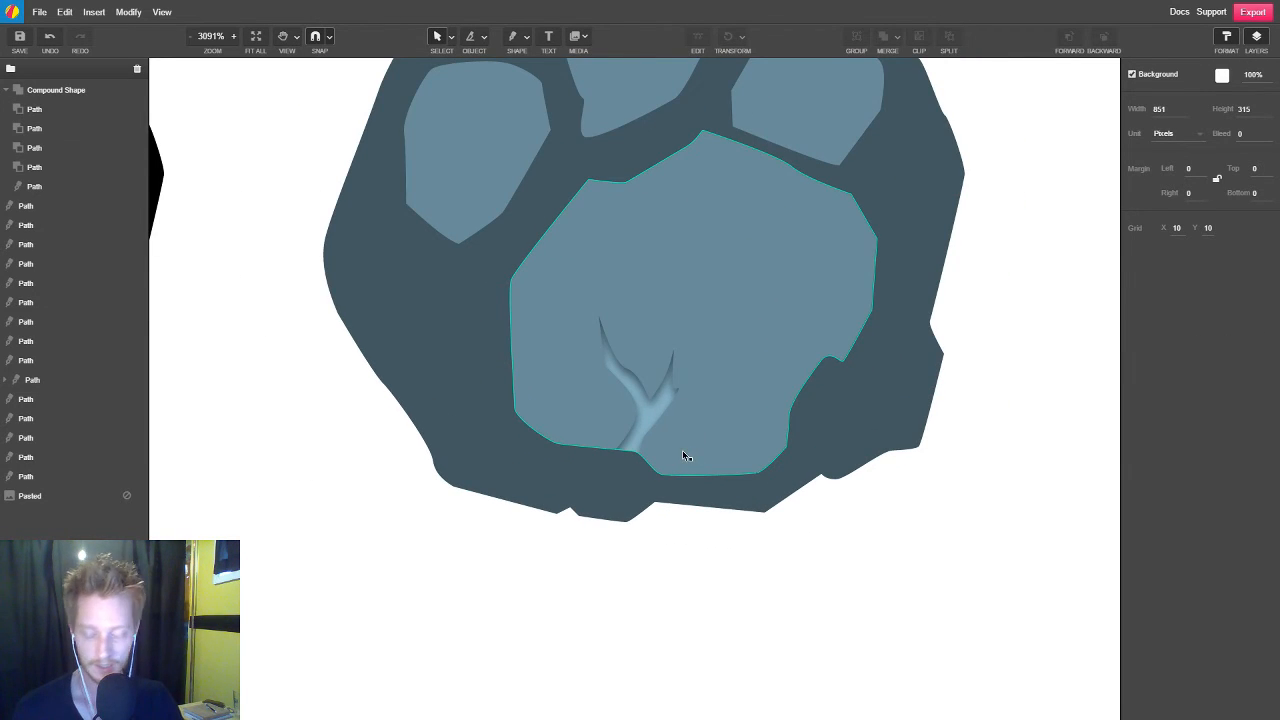
pyautogui.click(686, 456)
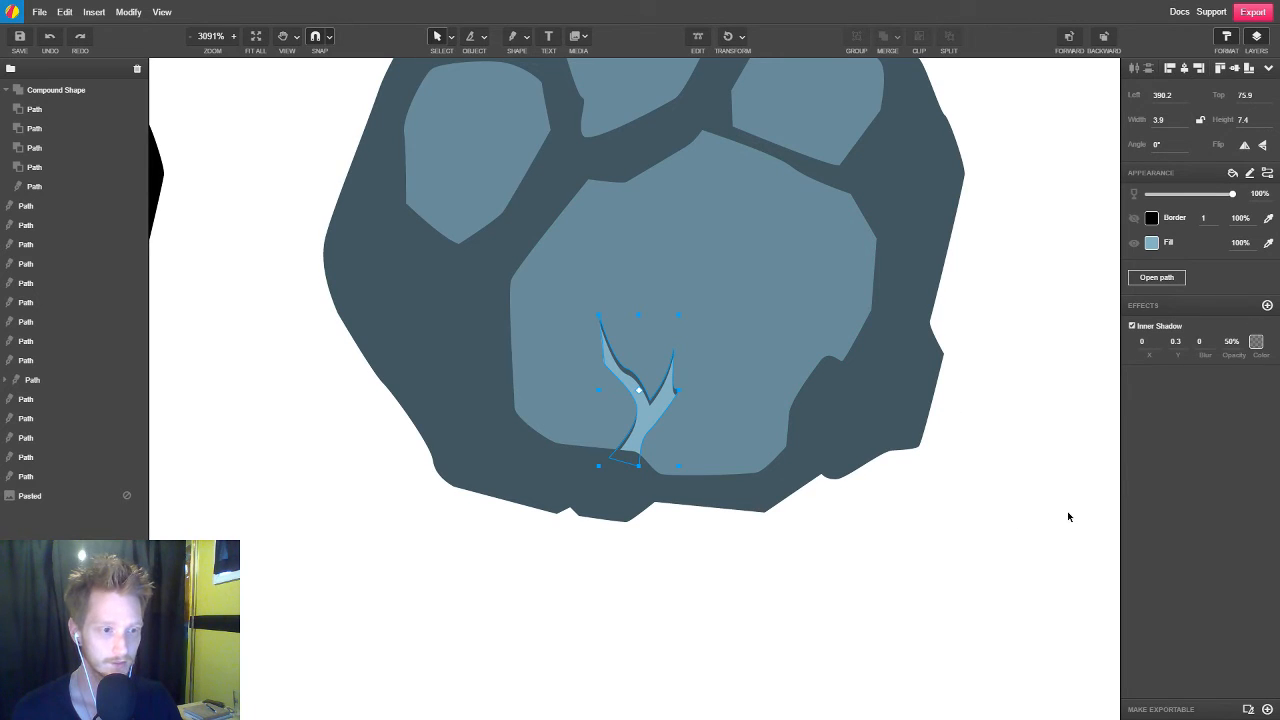
# Deselect the crack and compare the slate paw with the pink and black versions beside the sketch
pyautogui.click(909, 551)
pyautogui.scroll(-3, 515, 499)
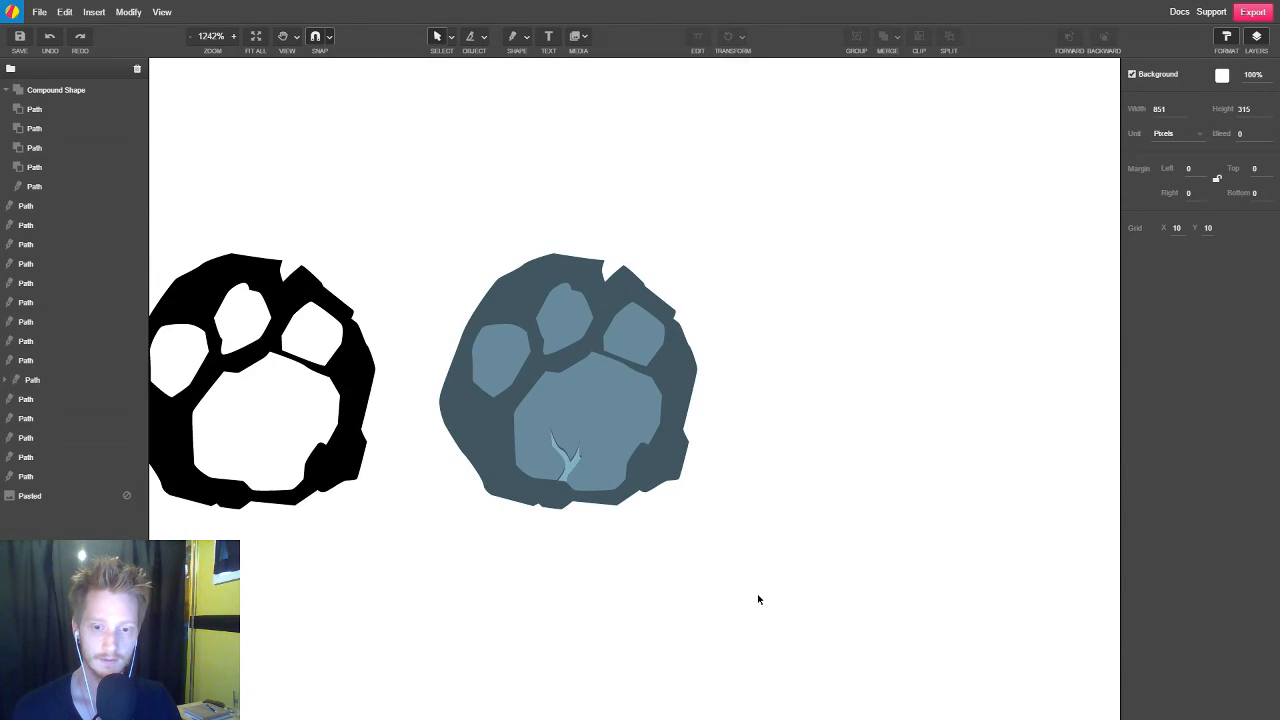
pyautogui.scroll(-4, 758, 599)
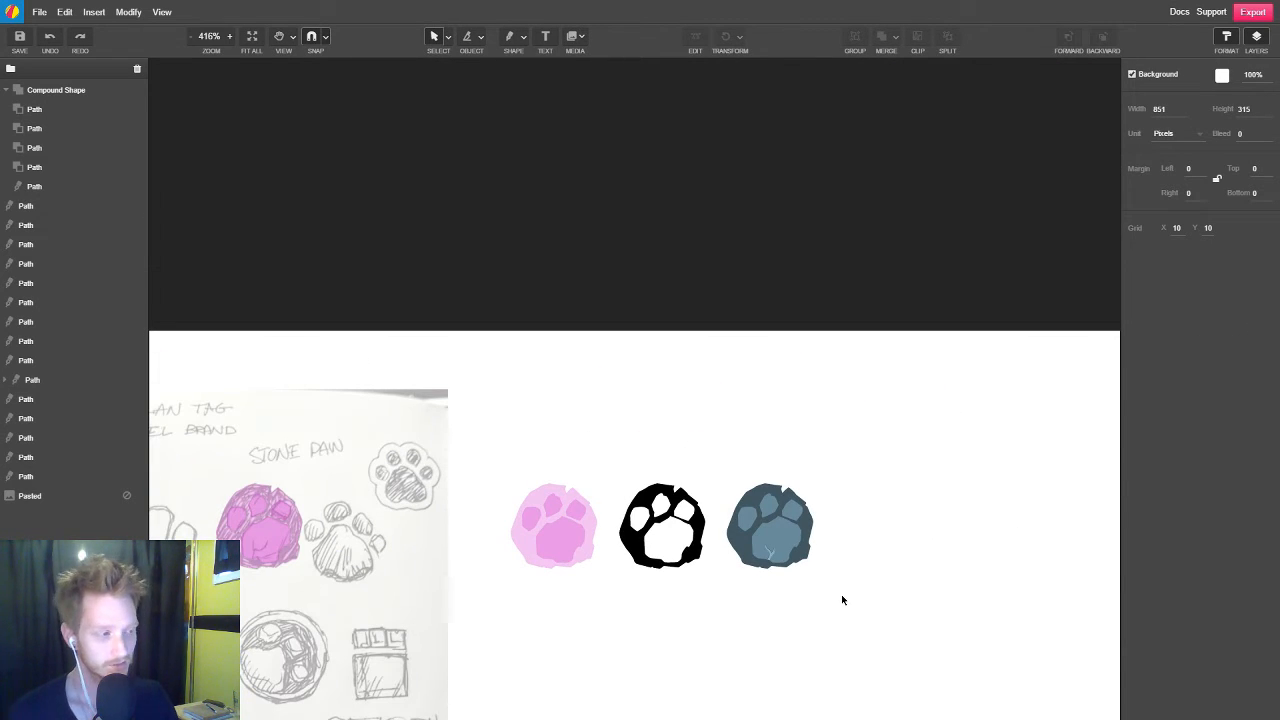
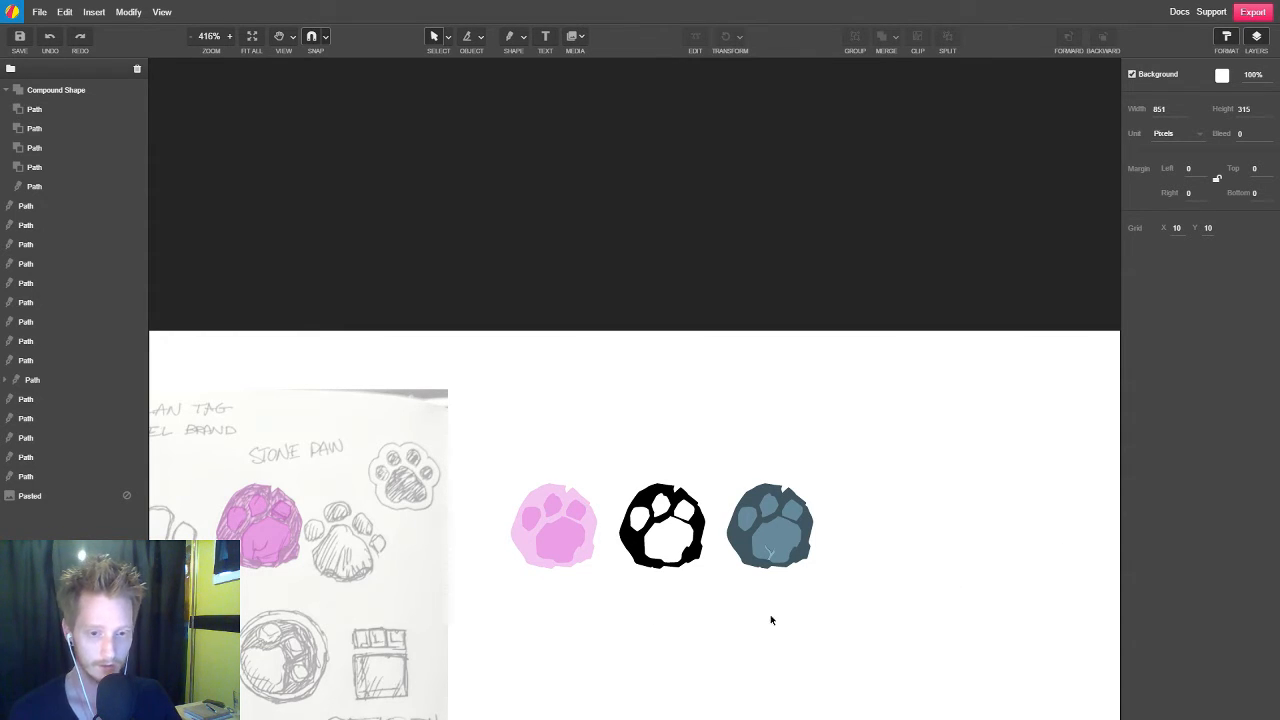
# Examine the lightened crack and its hard-edged inner shadow on the slate paw's large pad up close
pyautogui.scroll(3, 830, 590)
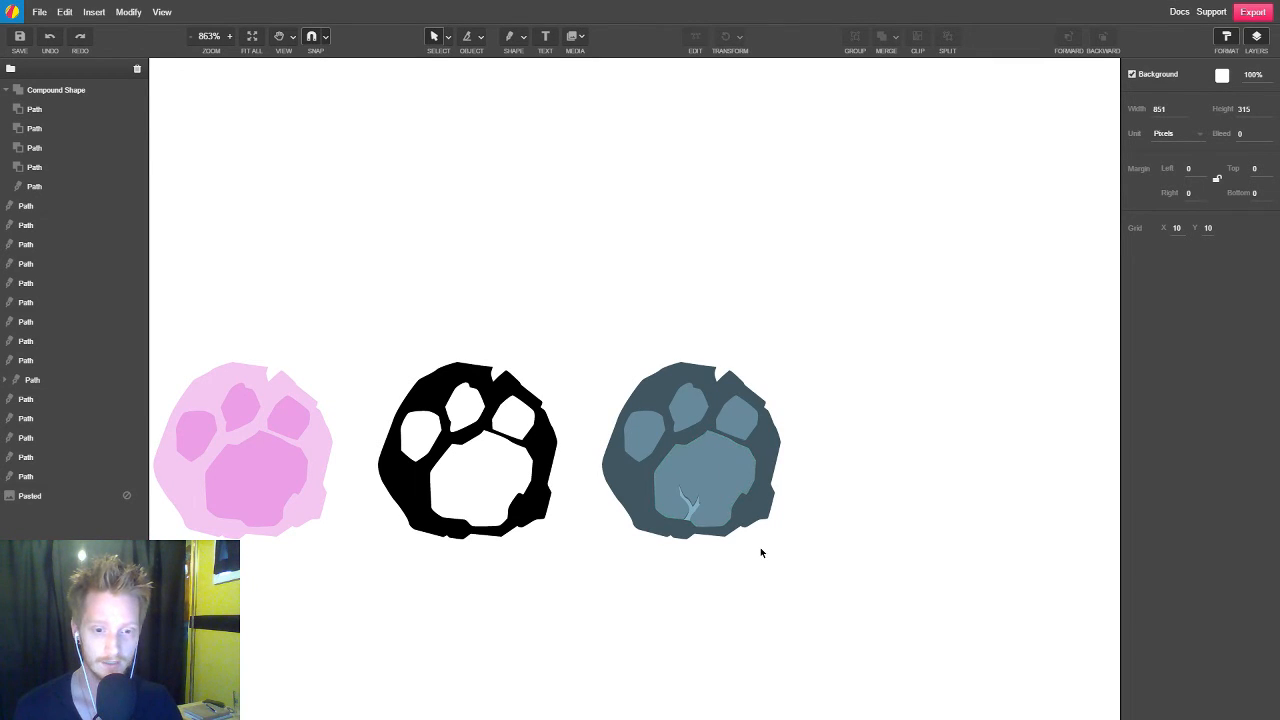
pyautogui.scroll(5, 745, 535)
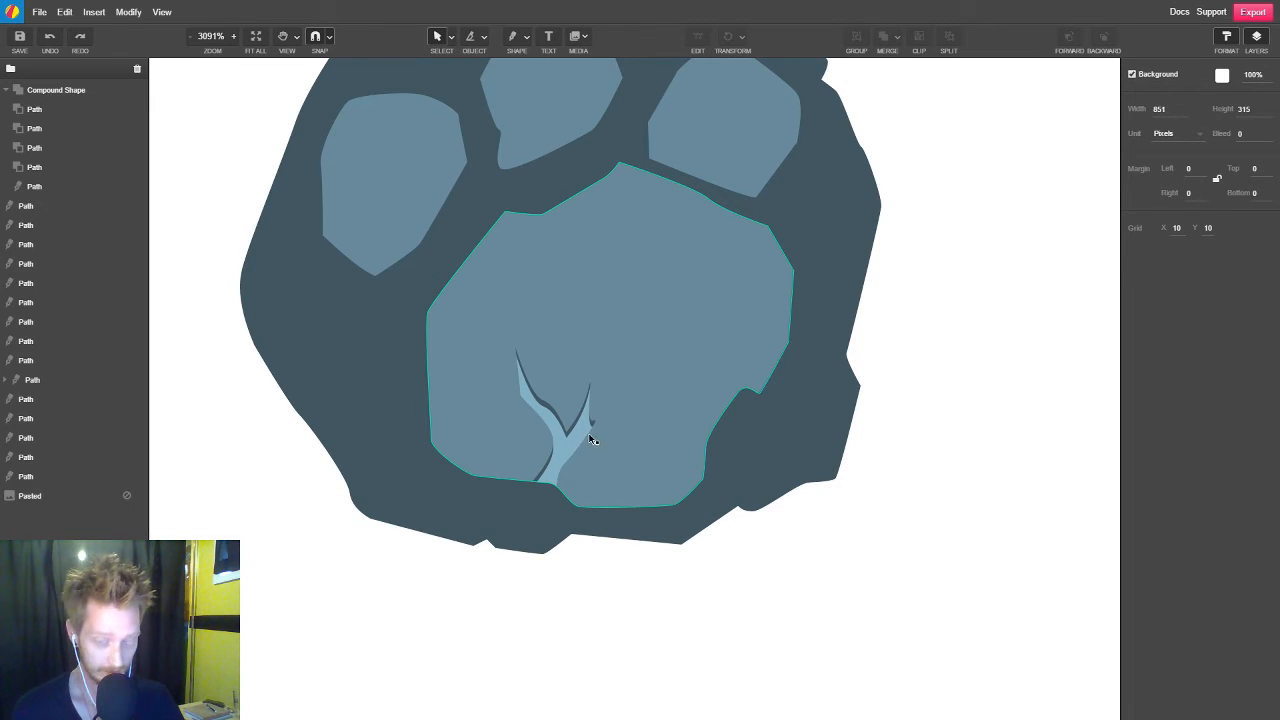
pyautogui.doubleClick(575, 433)
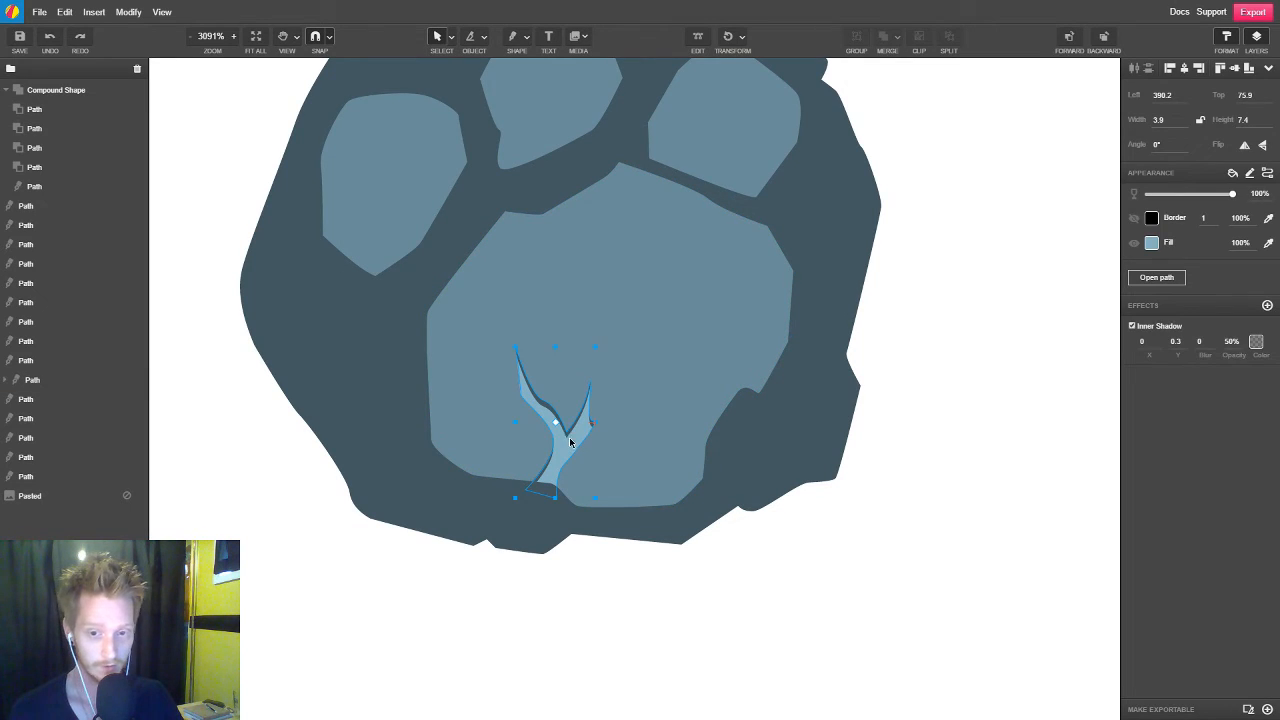
pyautogui.click(713, 611)
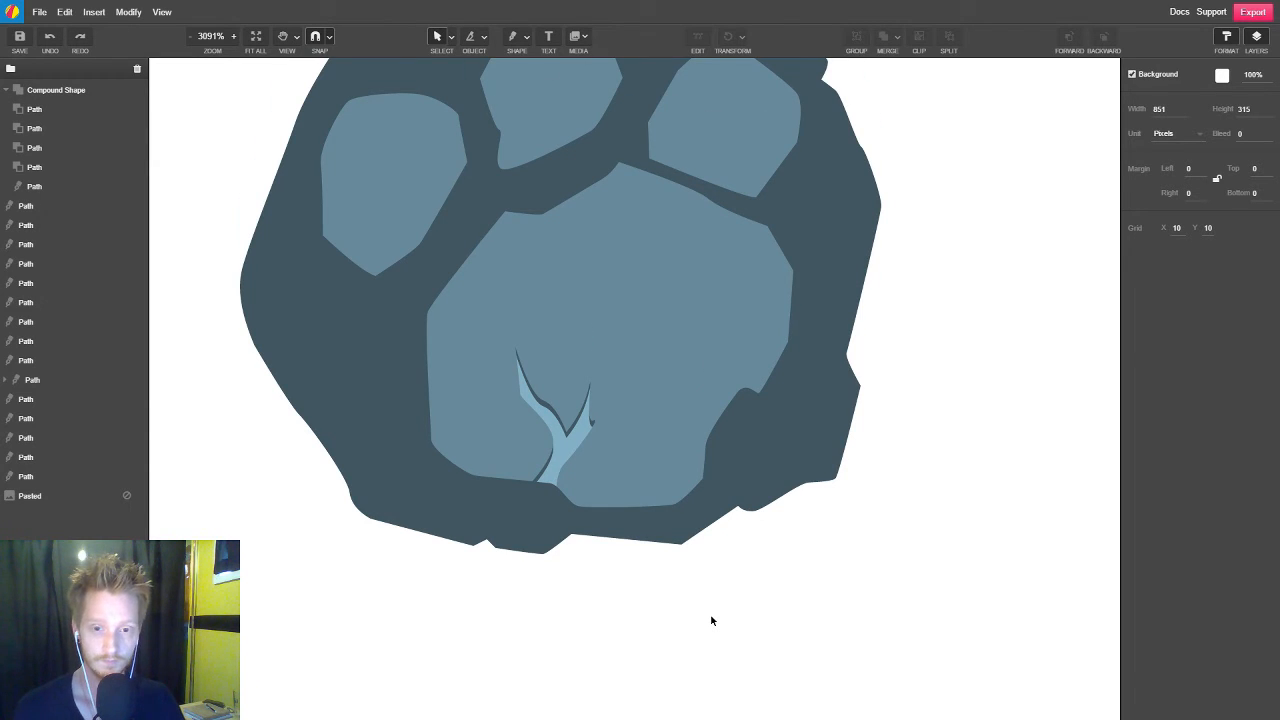
pyautogui.scroll(5, 711, 621)
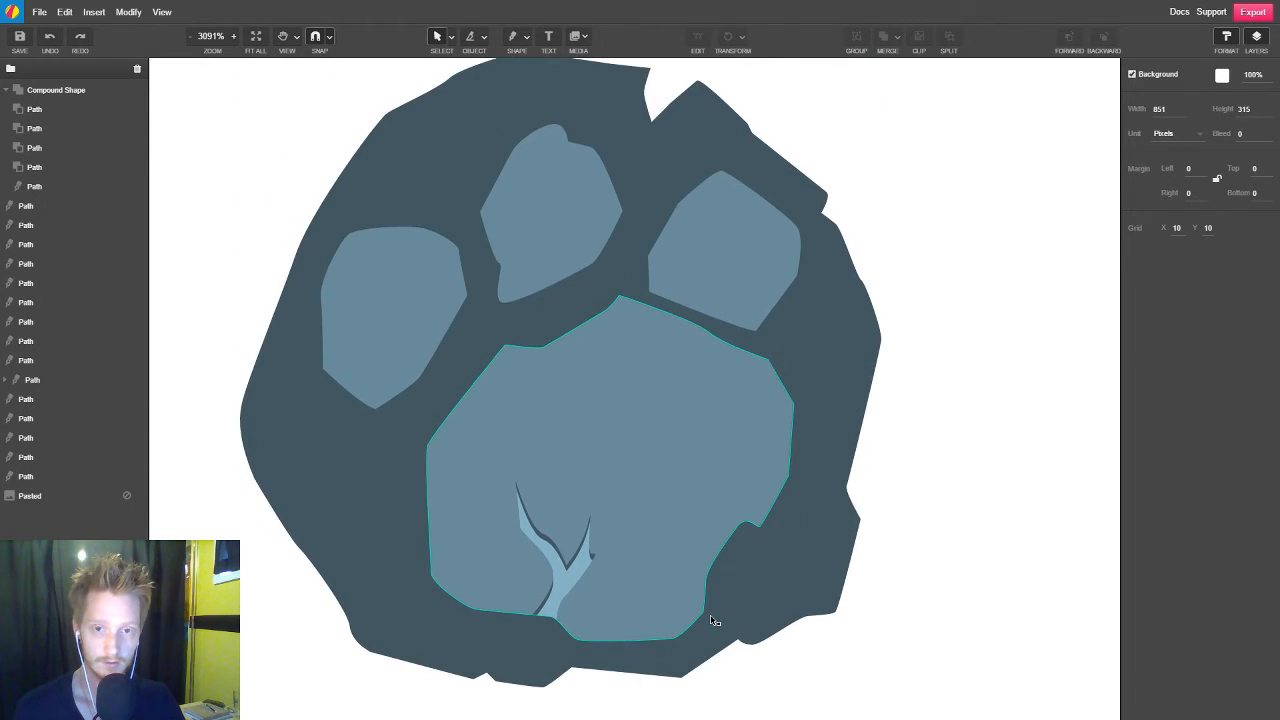
pyautogui.scroll(-3, 710, 618)
pyautogui.scroll(3, 616, 566)
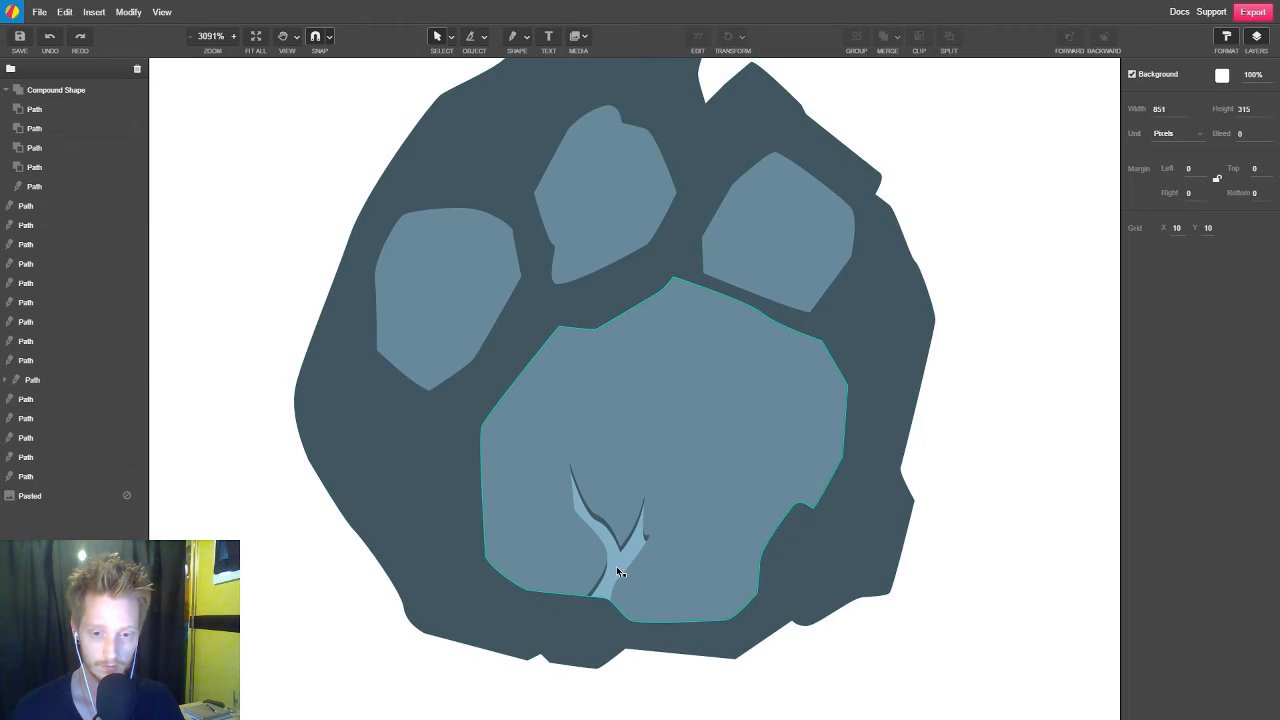
# Set the blur of the crack's inner shadow to 0.3 and check the softened edge from afar and close up
pyautogui.scroll(2, 616, 567)
pyautogui.doubleClick(641, 530)
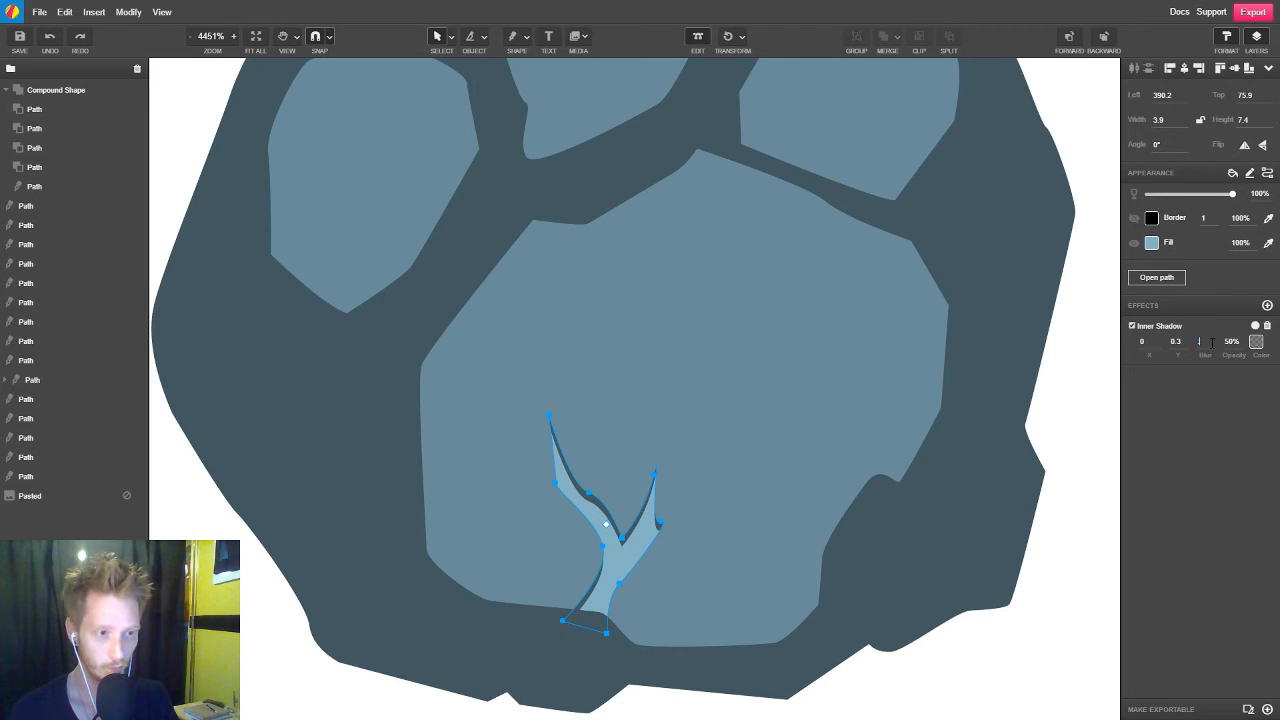
pyautogui.write('3')
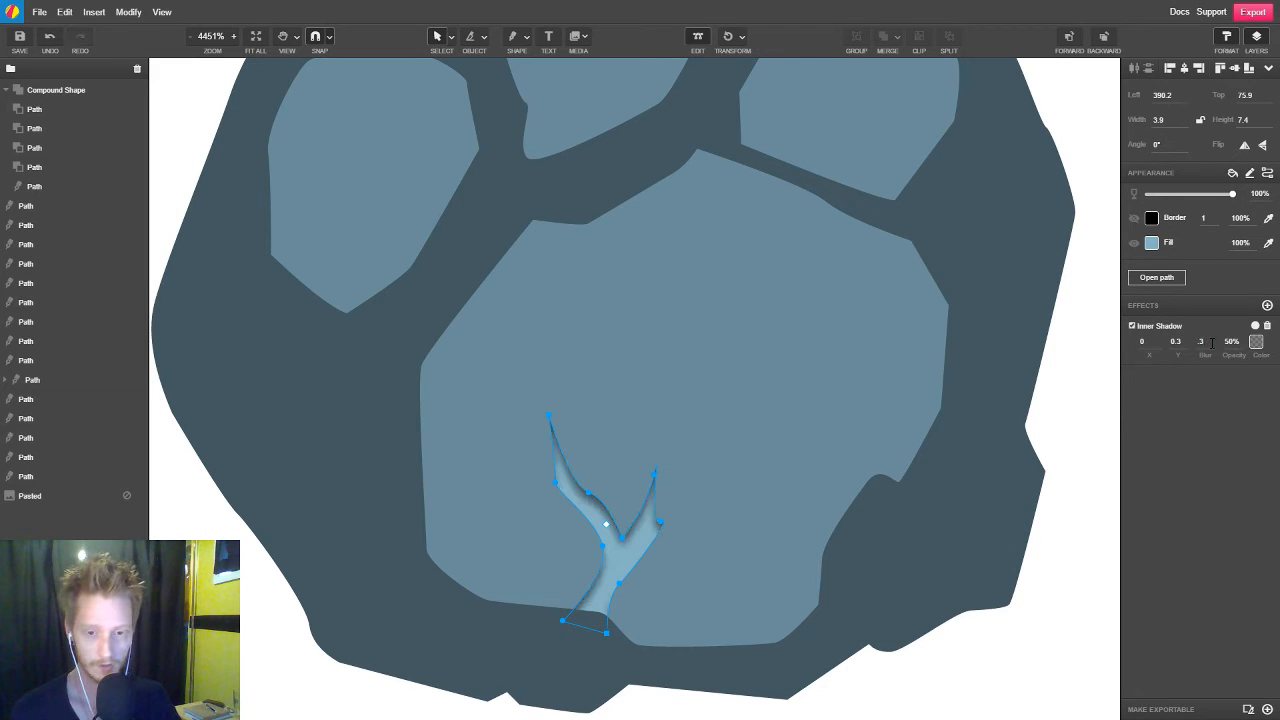
pyautogui.click(1028, 664)
pyautogui.scroll(-6, 716, 538)
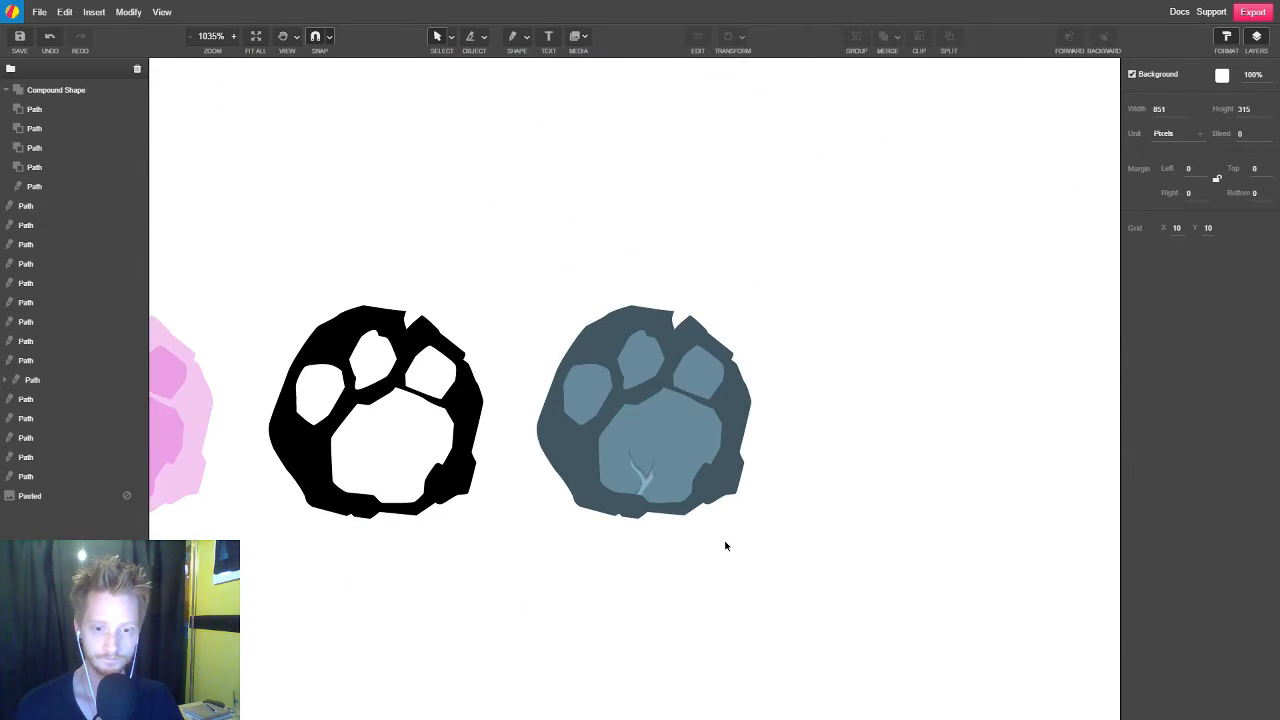
pyautogui.scroll(8, 690, 530)
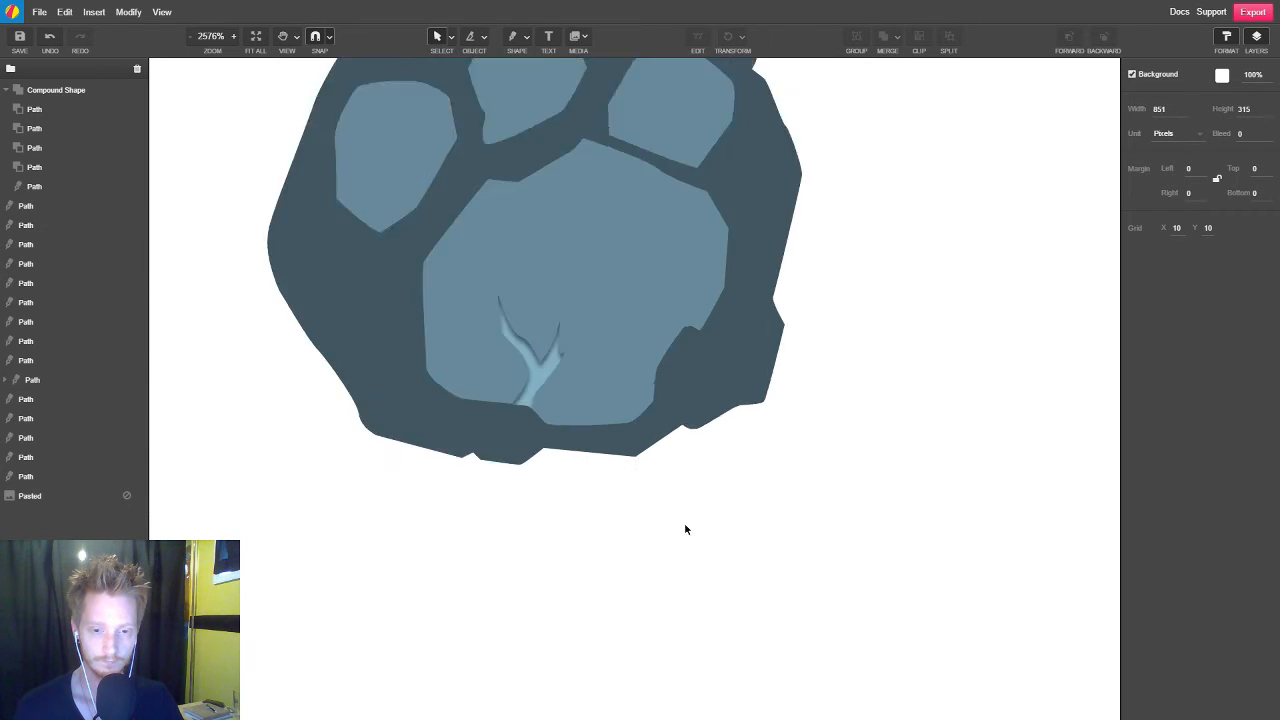
# Darken the crack's fill by lowering its brightness to 49 and deselect it
pyautogui.doubleClick(346, 138)
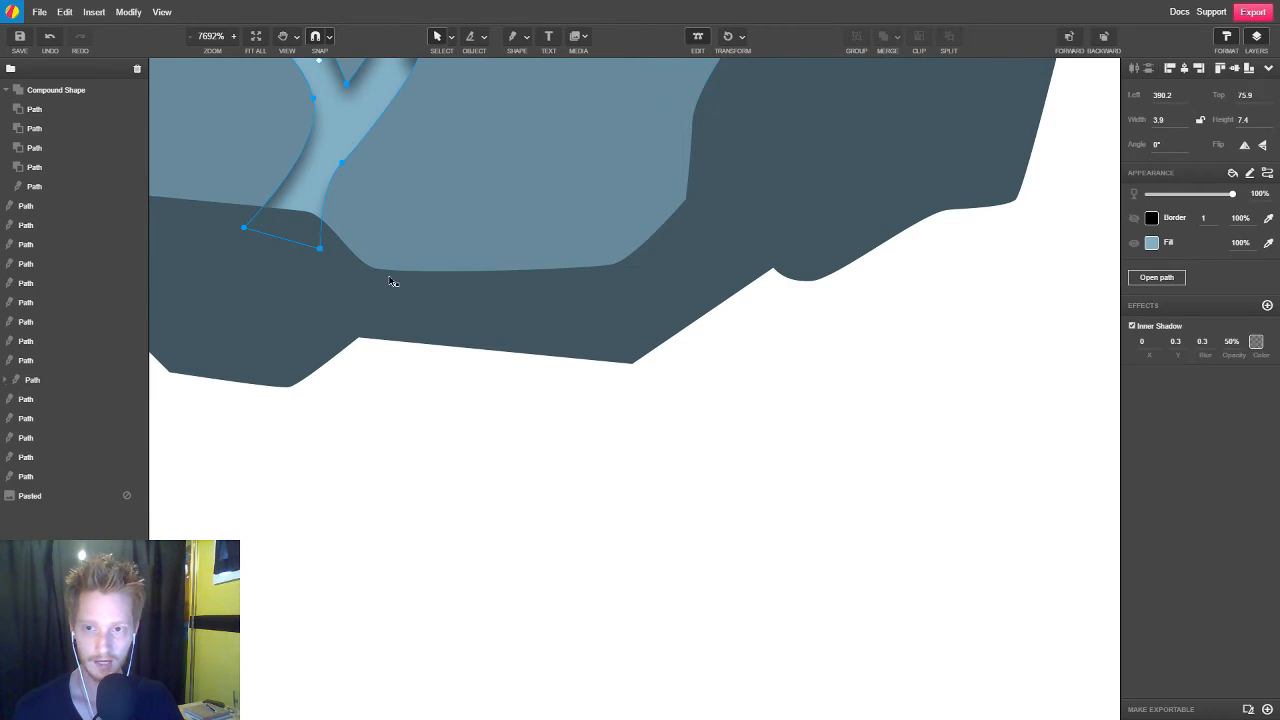
pyautogui.scroll(3, 394, 283)
pyautogui.scroll(-2, 510, 332)
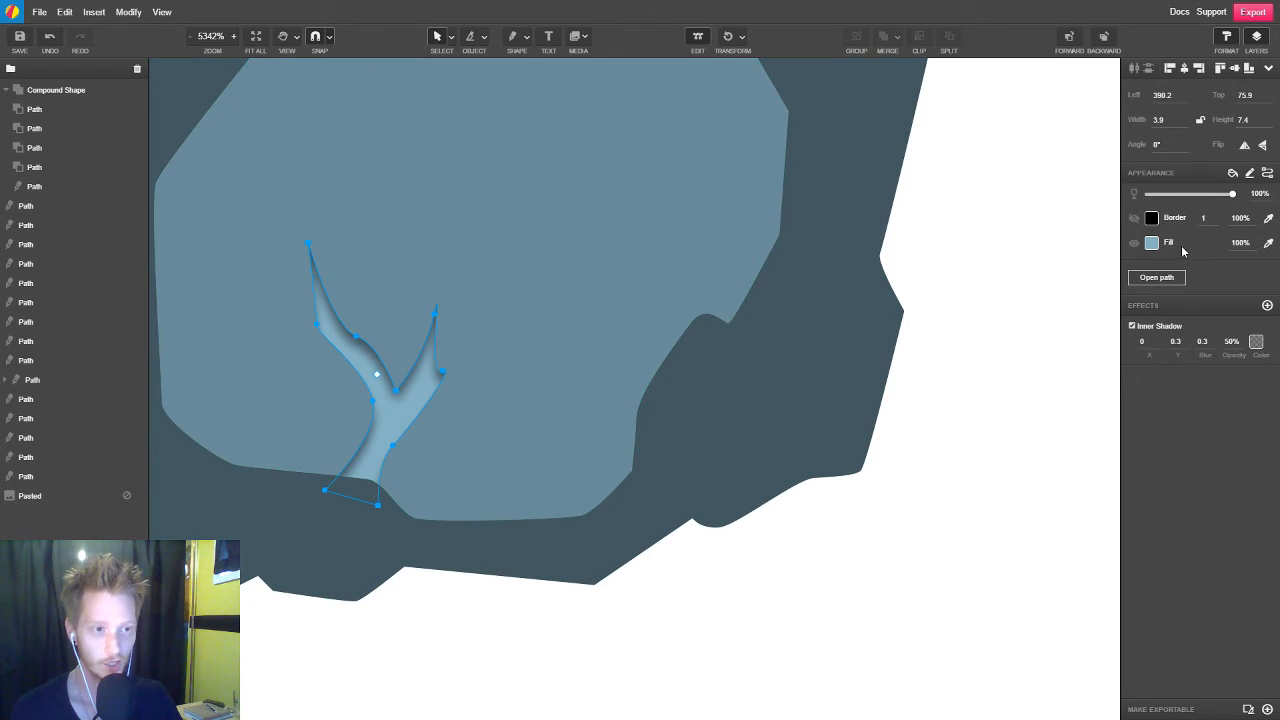
pyautogui.click(1152, 242)
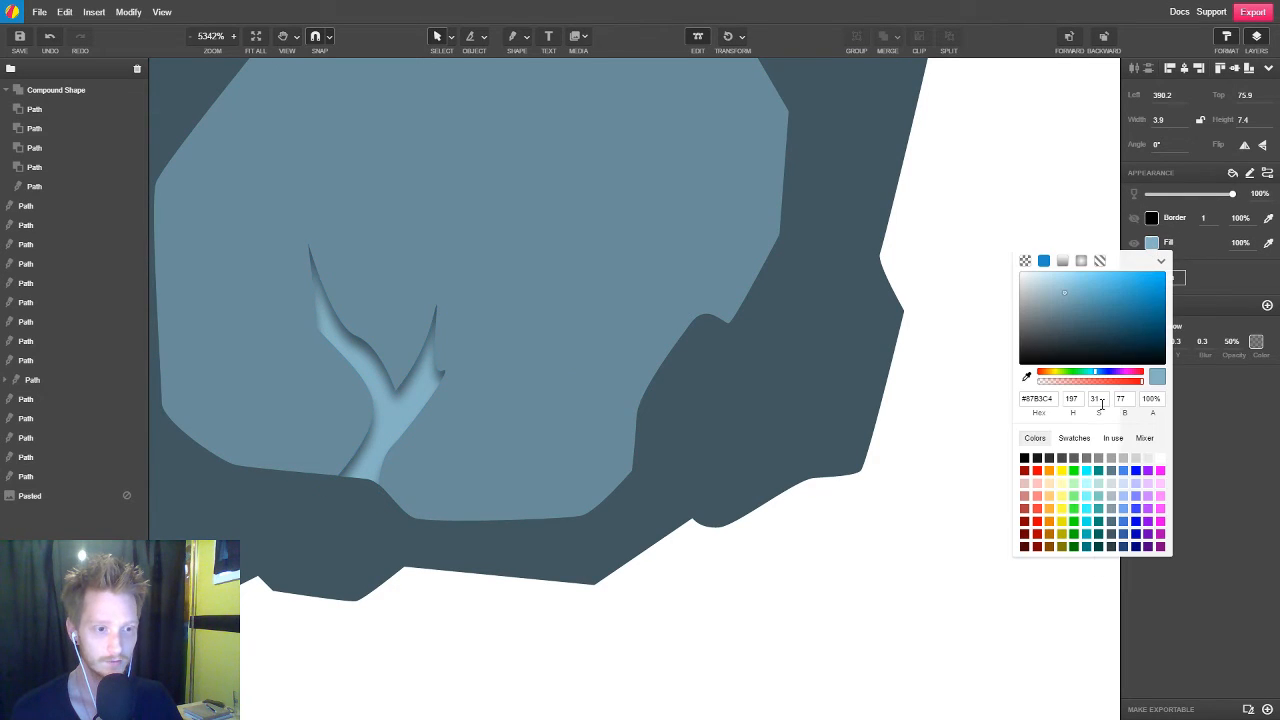
pyautogui.click(1133, 398)
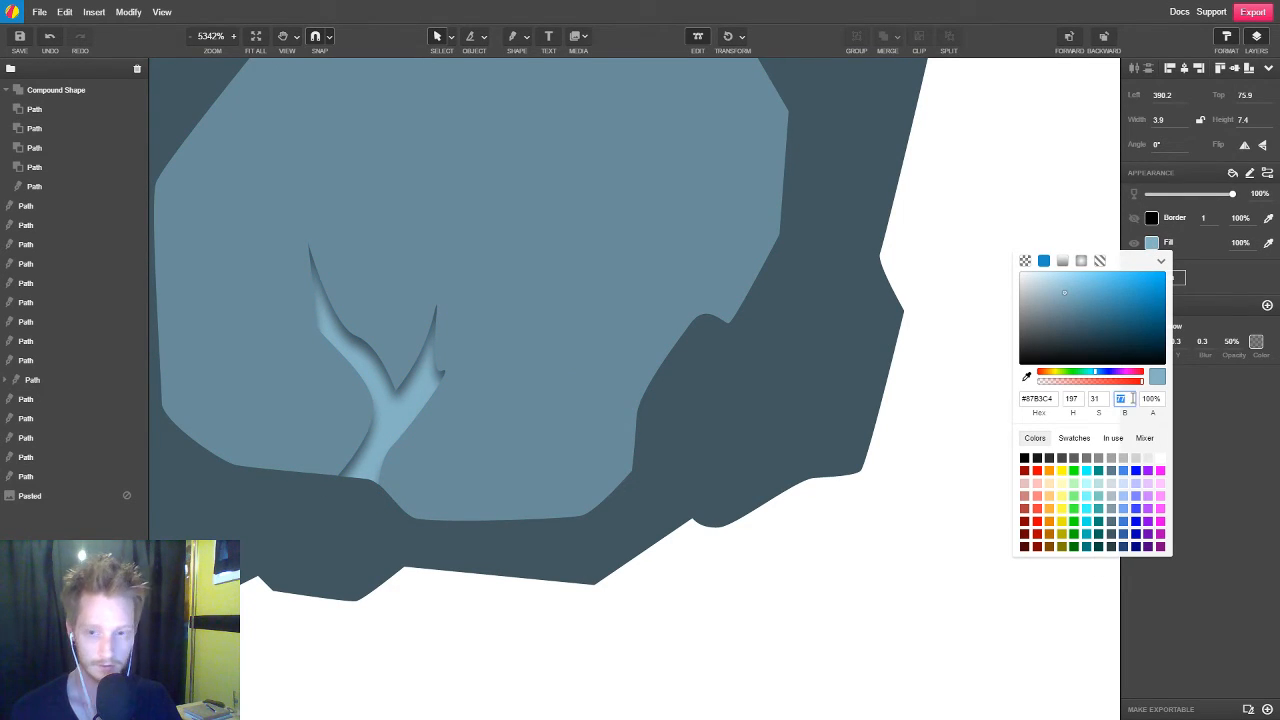
pyautogui.write('72')
pyautogui.press('Down')
pyautogui.press('Down')
pyautogui.press('Down')
pyautogui.press('Down')
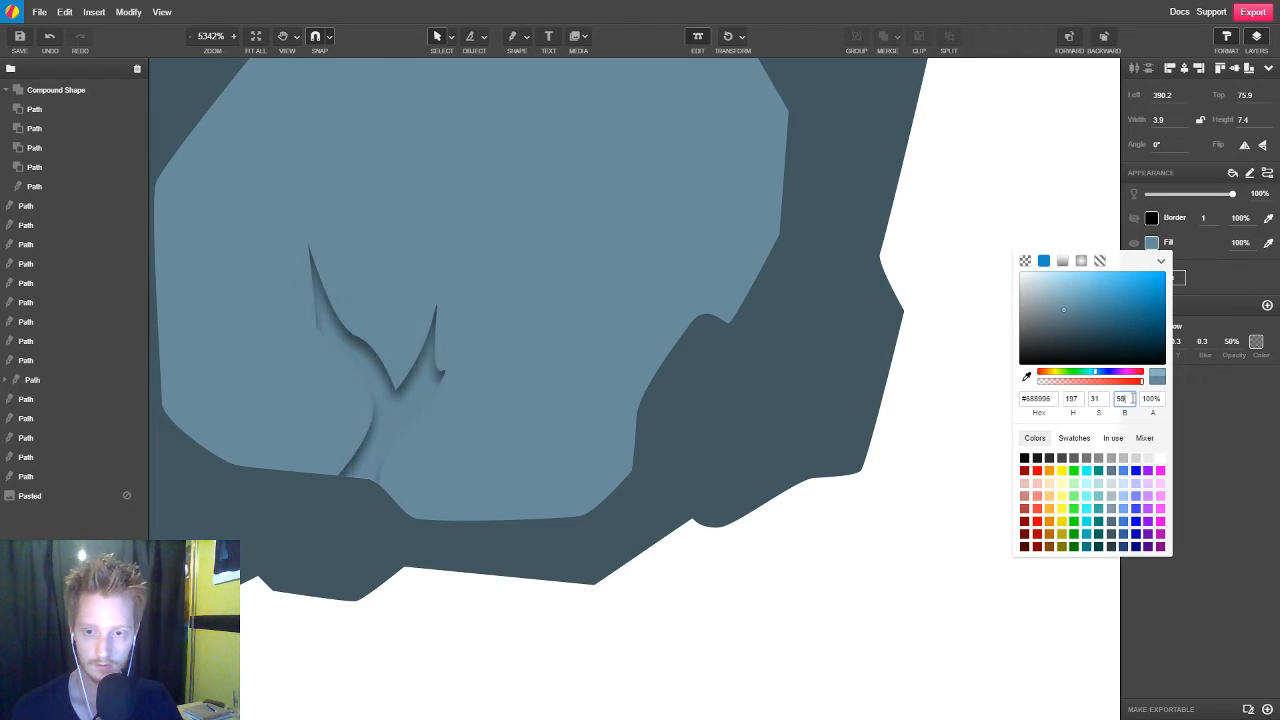
pyautogui.press('Down')
pyautogui.press('Down')
pyautogui.press('Down')
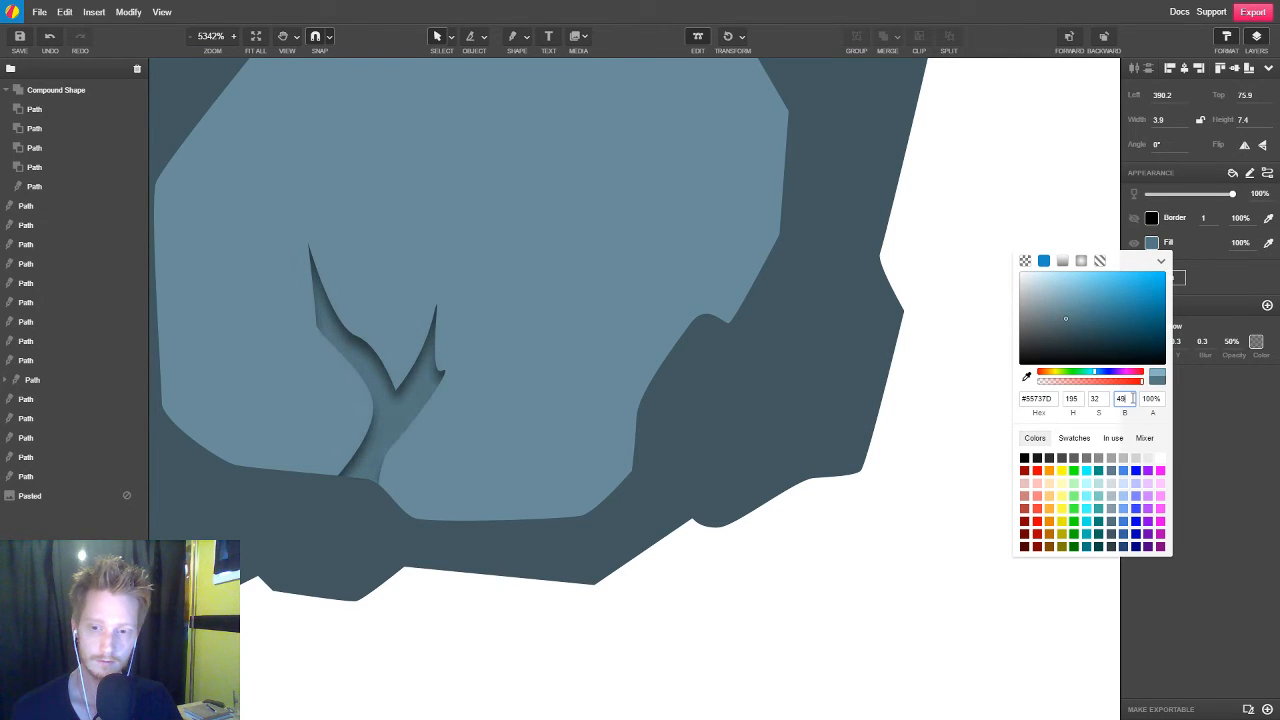
pyautogui.click(849, 554)
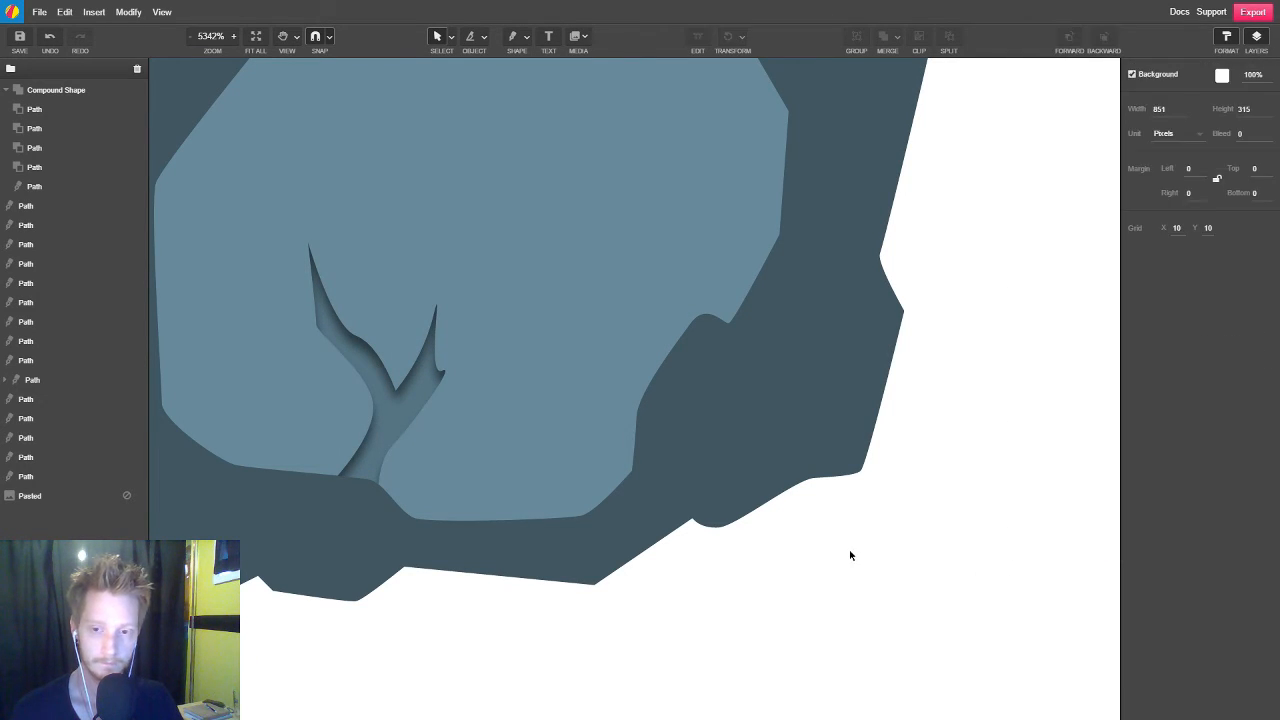
# Compare the slate paw and its darkened crack with the pink and black versions from afar and close up
pyautogui.scroll(-2, 910, 532)
pyautogui.scroll(-3, 910, 532)
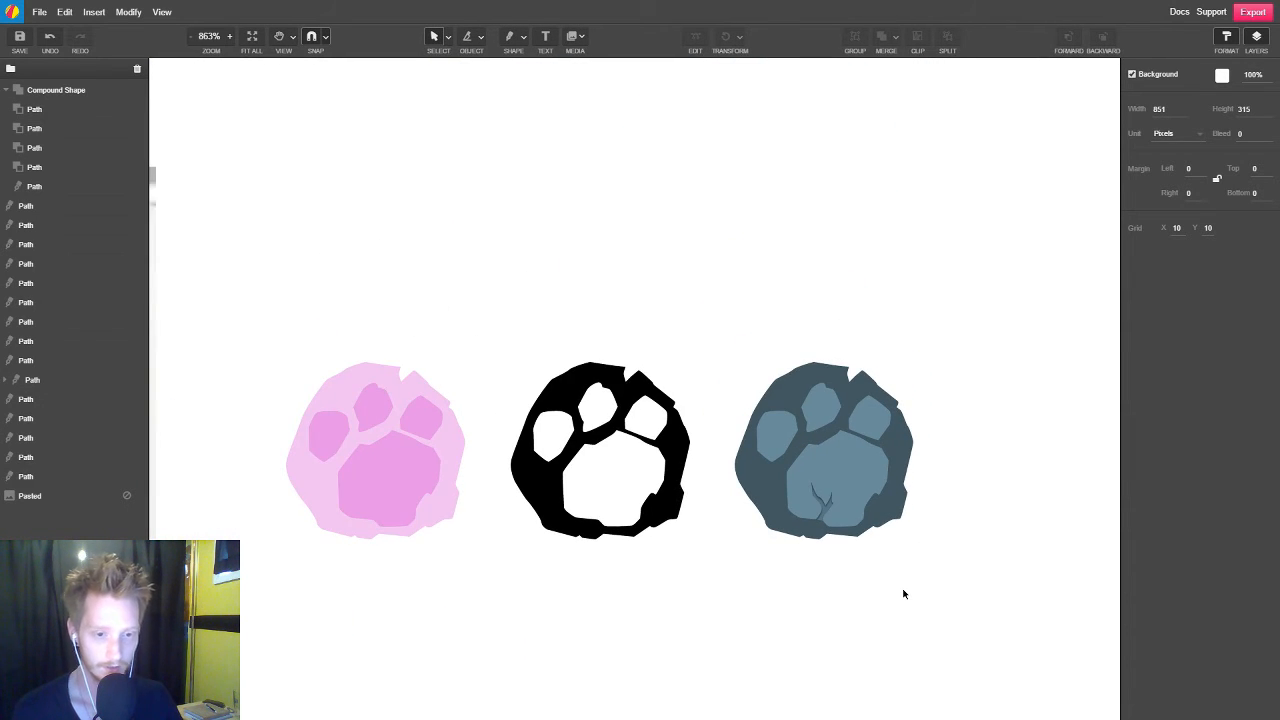
pyautogui.scroll(-1, 903, 594)
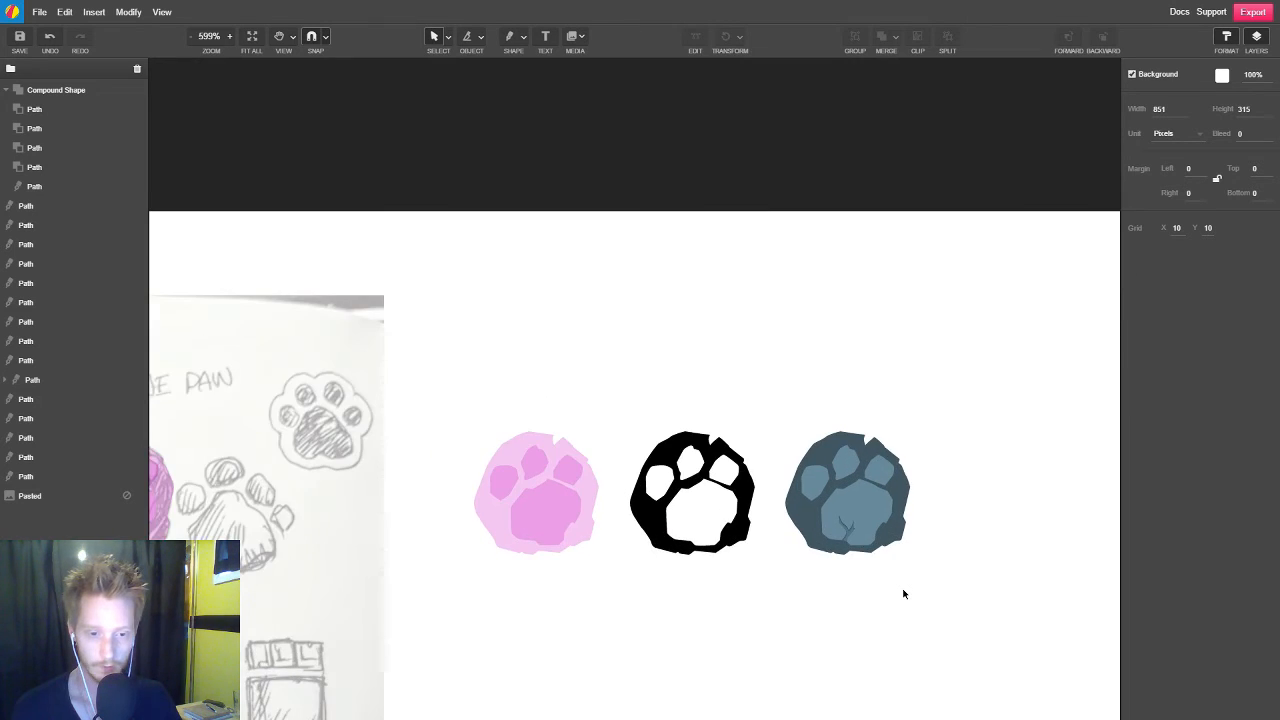
pyautogui.scroll(4, 903, 594)
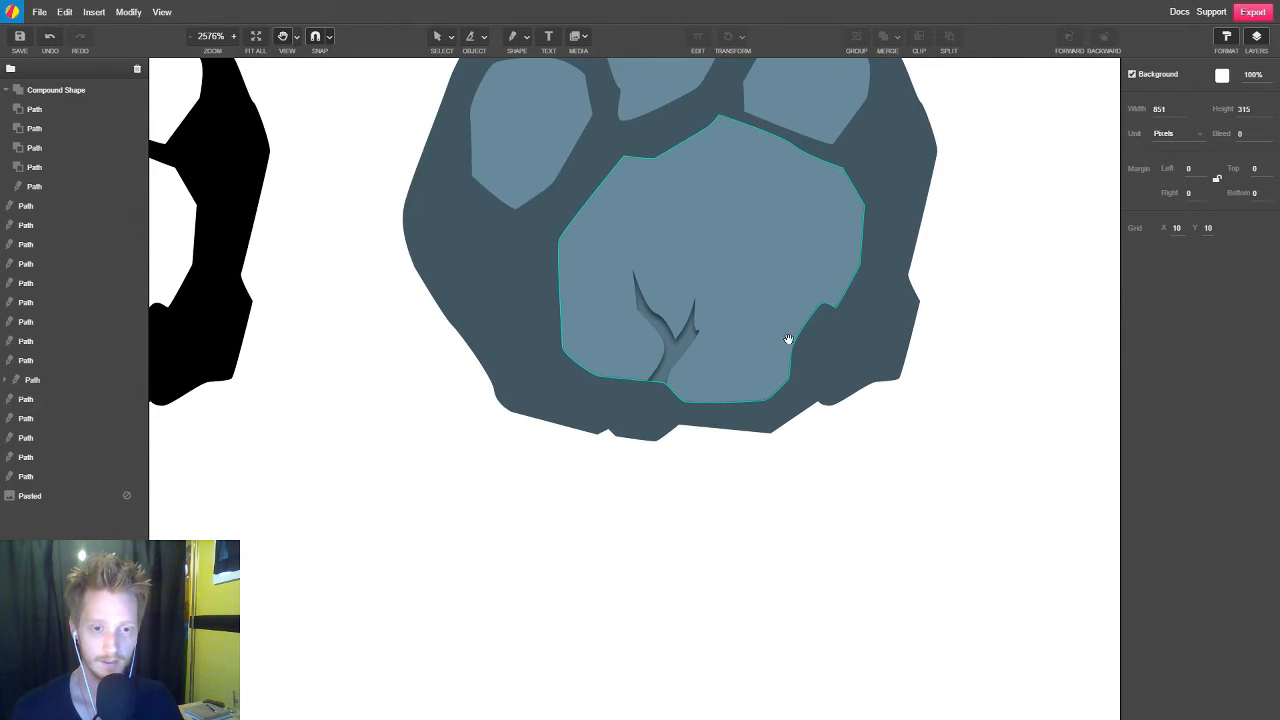
pyautogui.scroll(3, 832, 603)
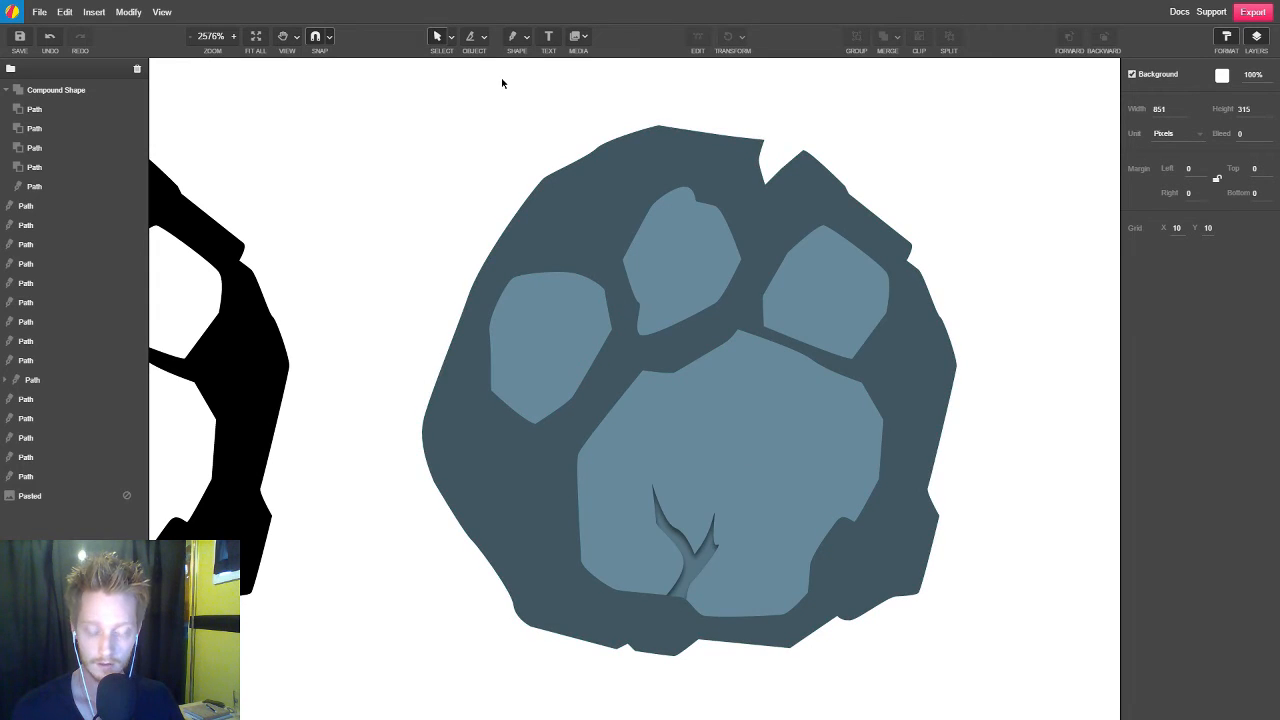
# Start a straight-sided shadow path with the Bezigon tool, placing four points across the slate paw's left toe pad from its lower outer edge to its upper inner edge
pyautogui.press('p')
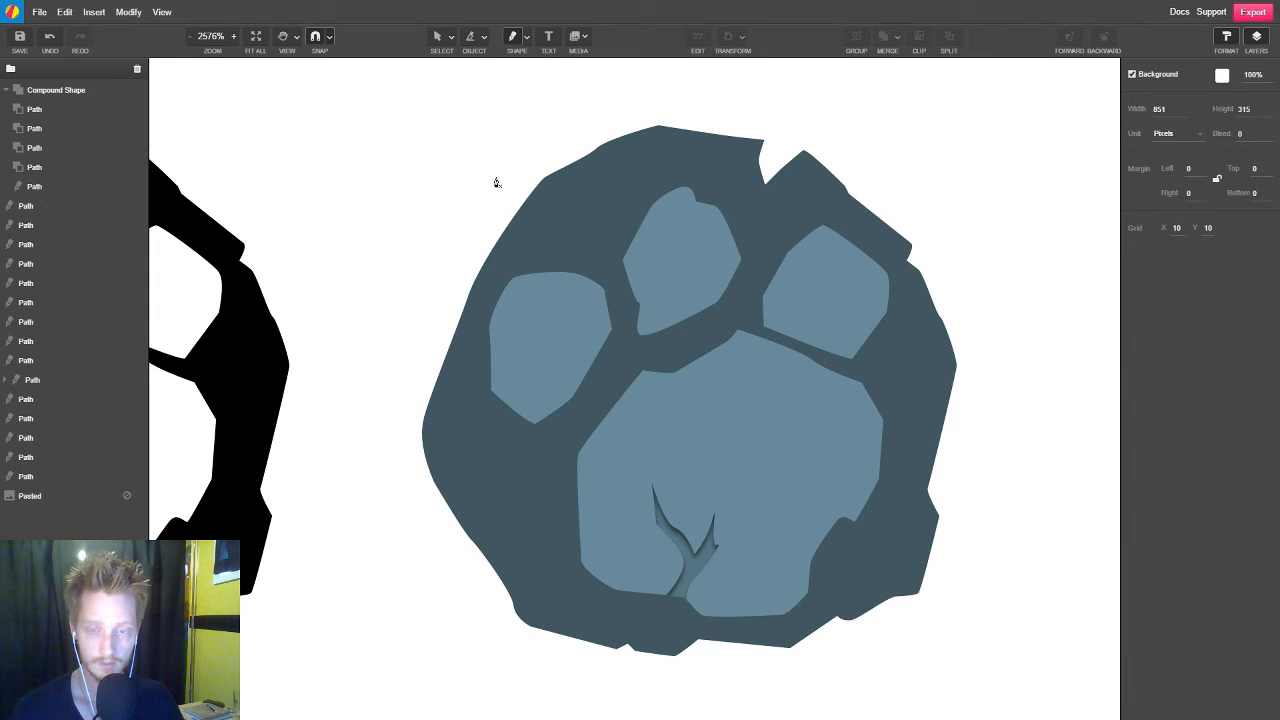
pyautogui.click(527, 37)
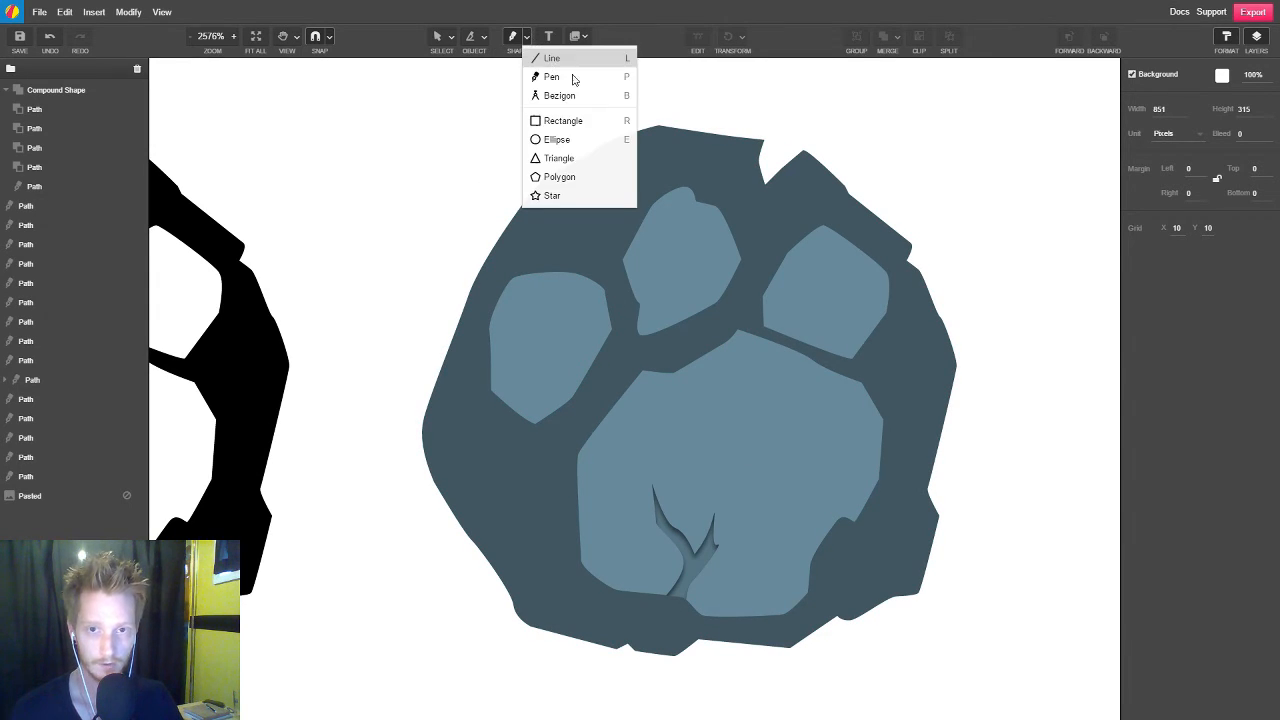
pyautogui.click(586, 104)
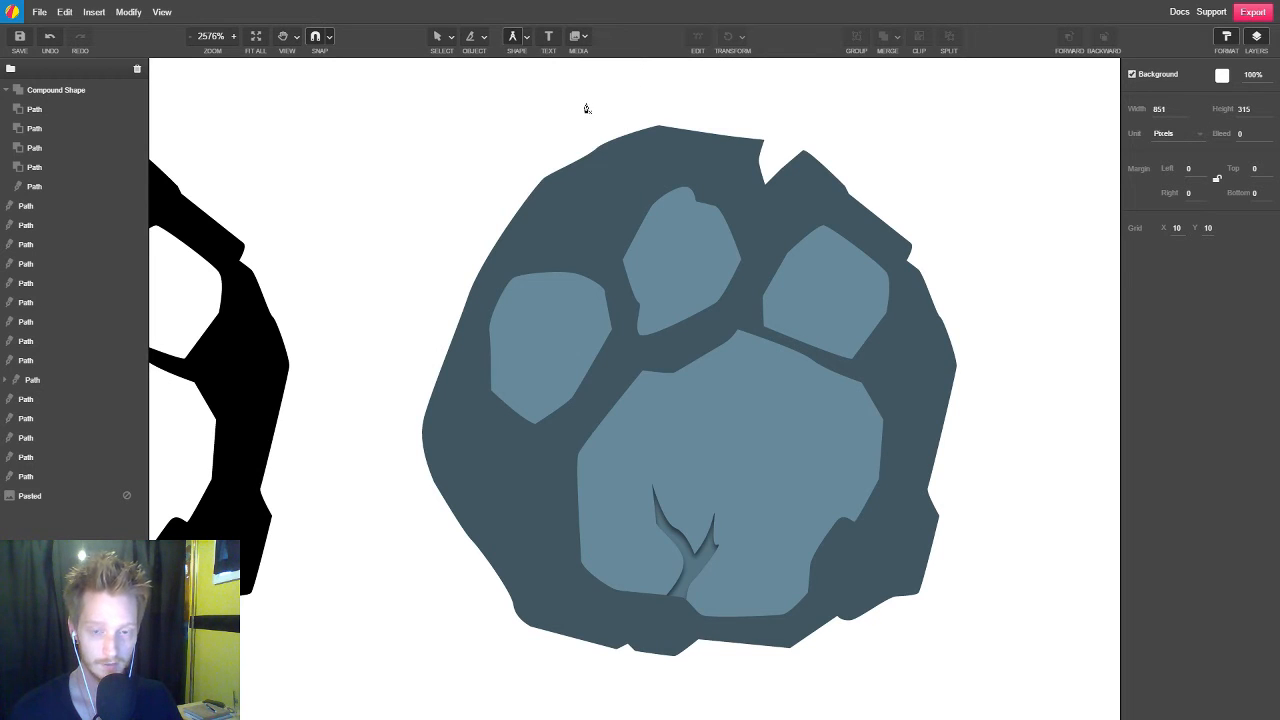
pyautogui.scroll(2, 535, 466)
pyautogui.press('space')
pyautogui.moveTo(634, 375); pyautogui.dragTo(509, 460)
pyautogui.click(322, 433)
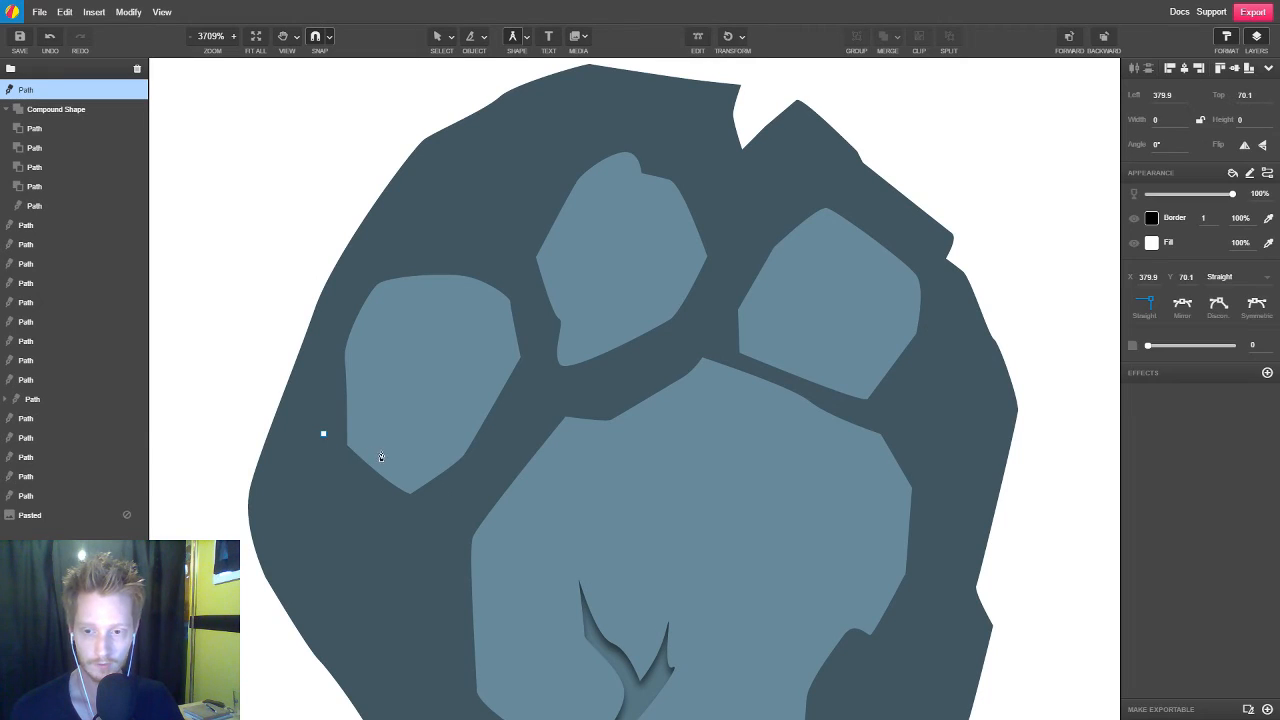
pyautogui.click(381, 452)
pyautogui.doubleClick(447, 414)
pyautogui.click(520, 292)
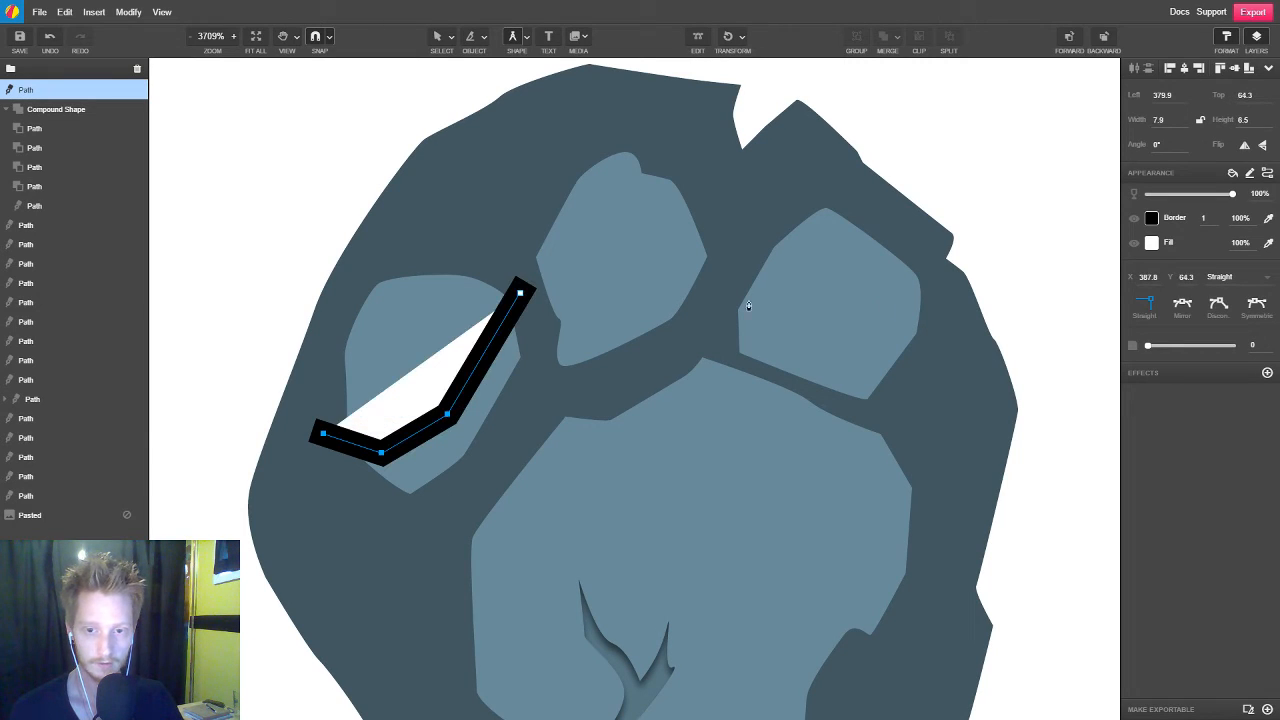
# Hide the shadow path's border, fill it with black (#000000) and set its opacity to 50%
pyautogui.click(1134, 218)
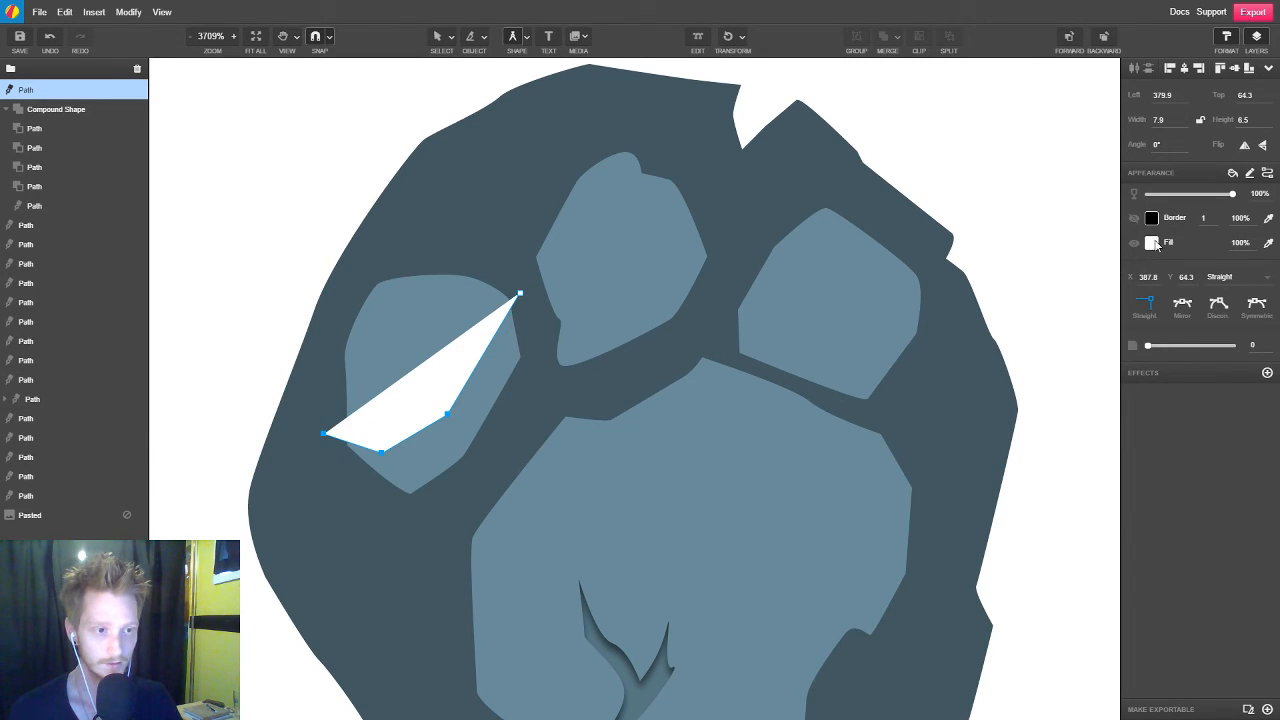
pyautogui.click(1154, 243)
pyautogui.moveTo(1082, 322); pyautogui.dragTo(1002, 400)
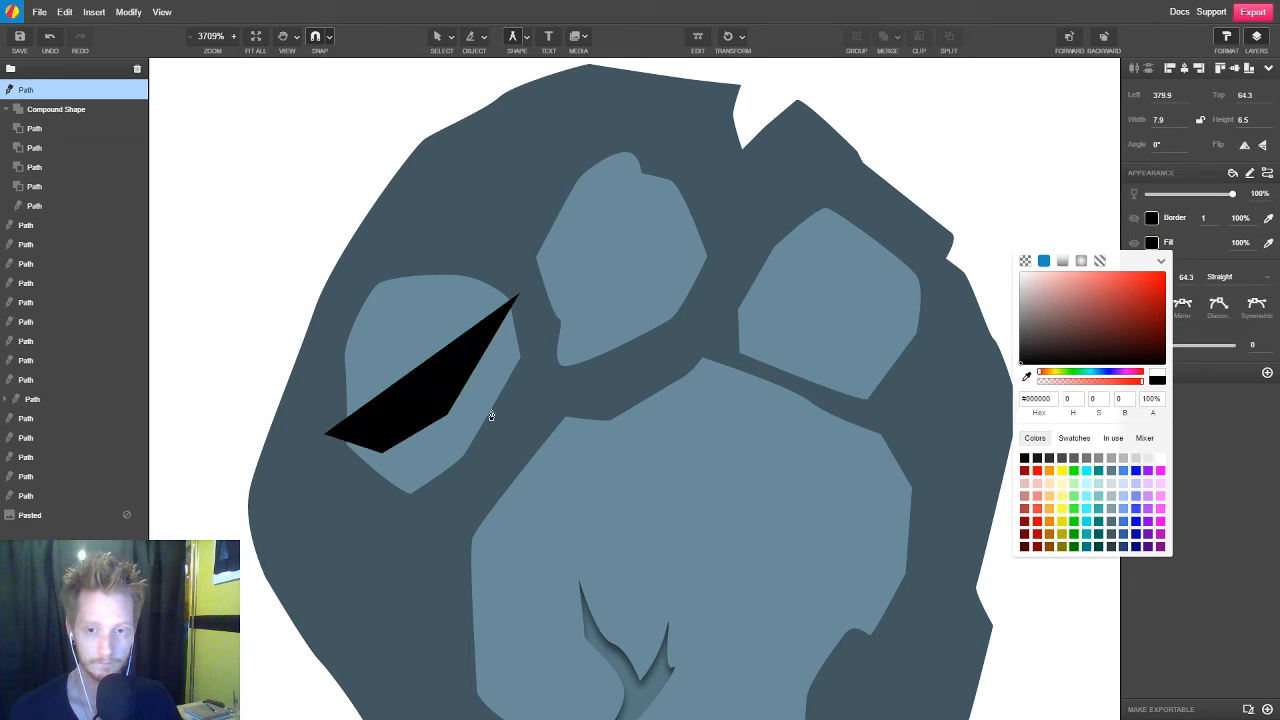
pyautogui.click(1255, 194)
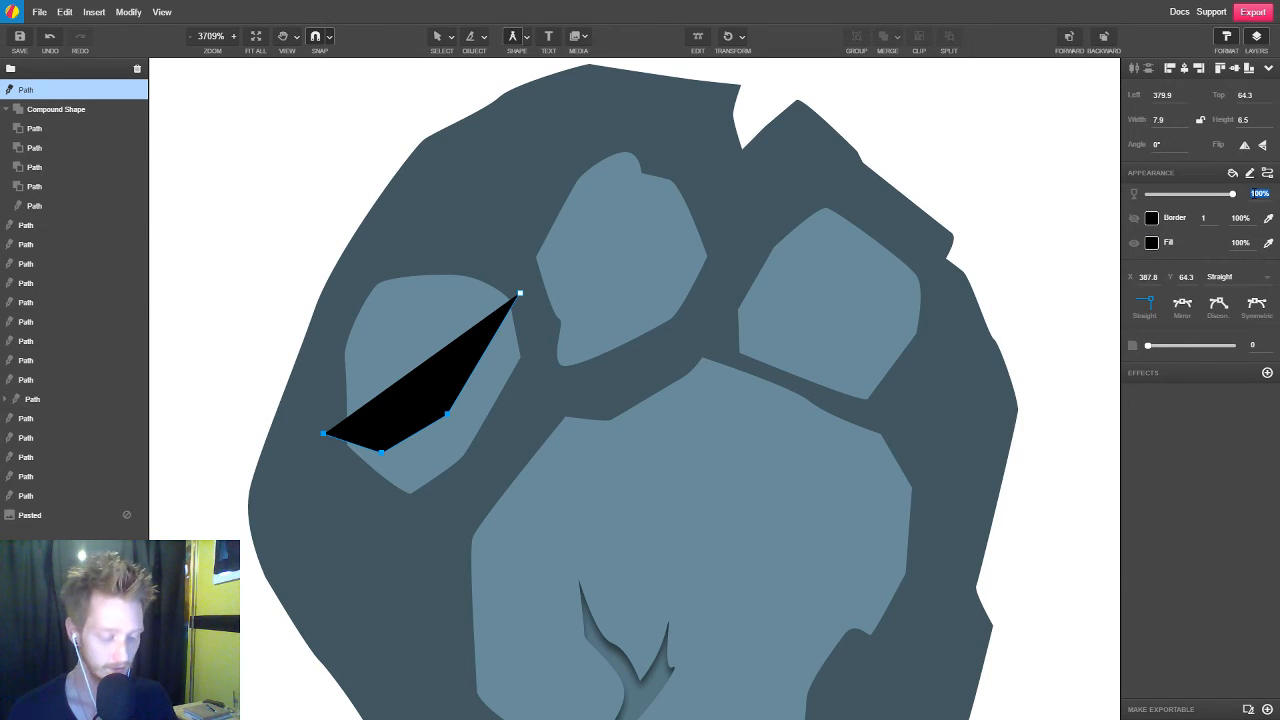
pyautogui.write('50')
pyautogui.press('Return')
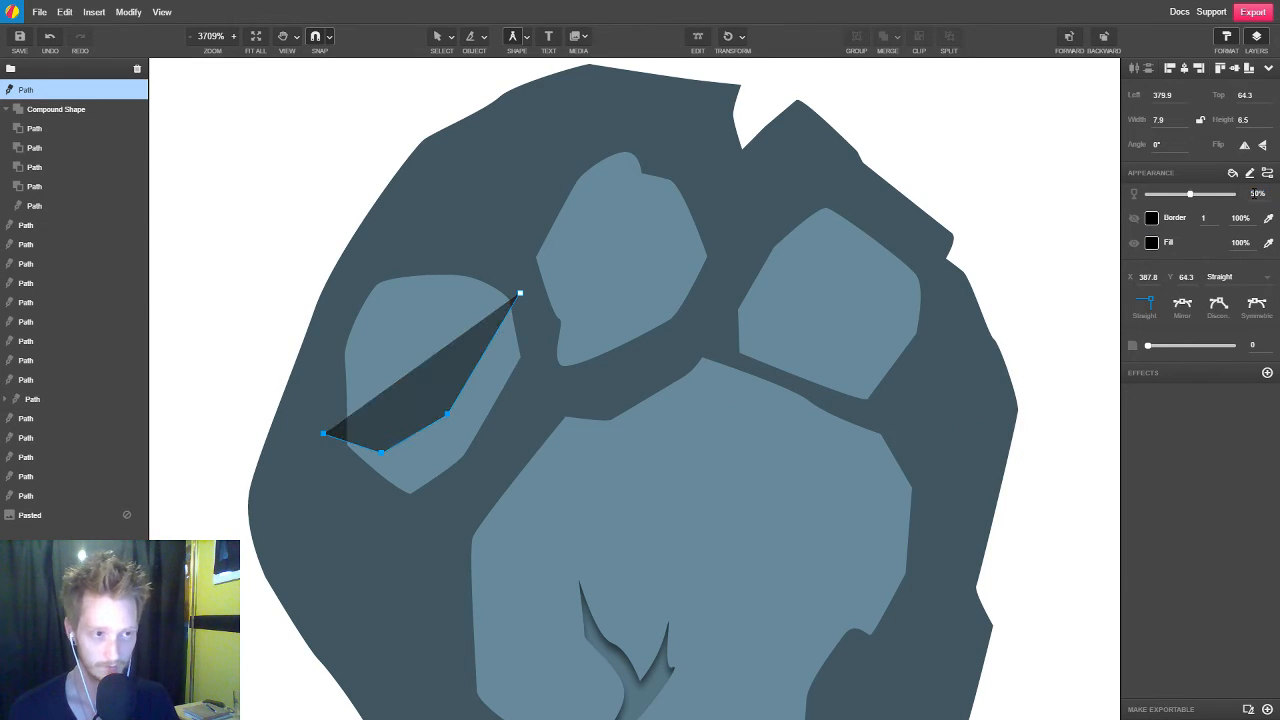
# Continue the shadow path just outside the left toe pad's inner and lower edges and close it at its first point
pyautogui.click(533, 367)
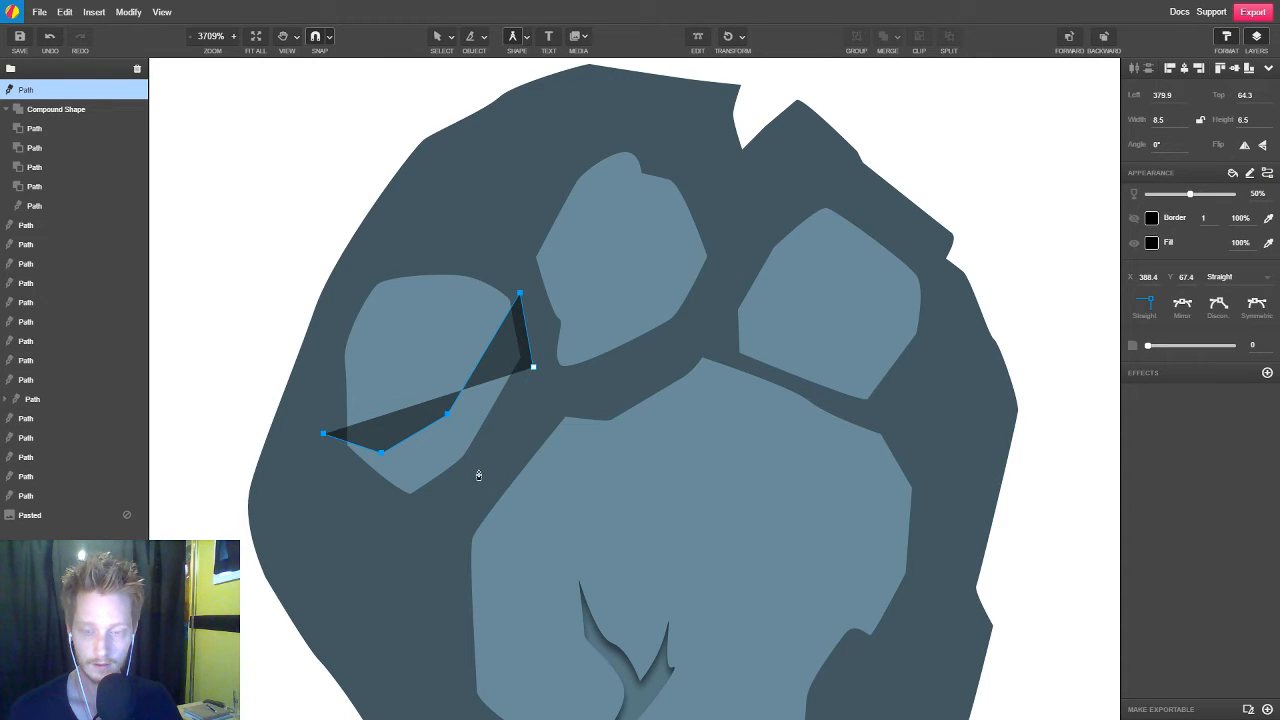
pyautogui.click(478, 469)
pyautogui.click(403, 515)
pyautogui.moveTo(323, 434); pyautogui.dragTo(317, 438)
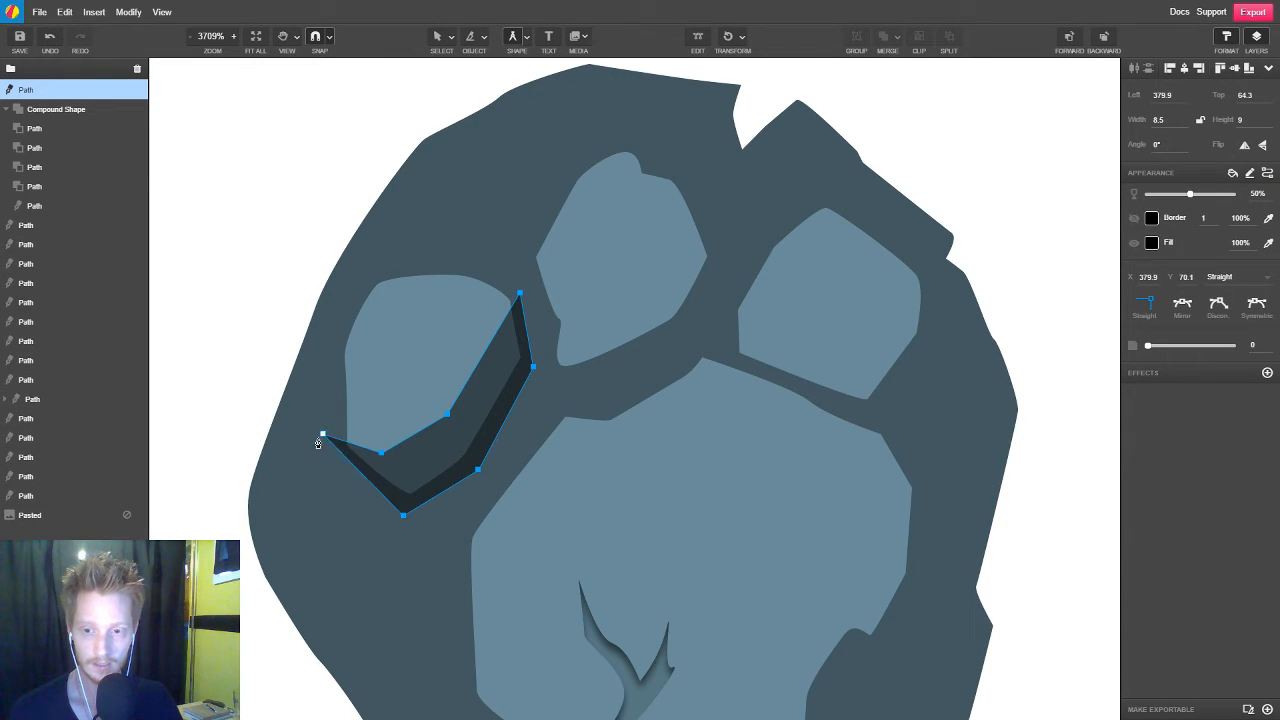
# Start a straight-sided shadow path with four points down the outside of the middle toe pad's left edge and hide its border
pyautogui.click(532, 236)
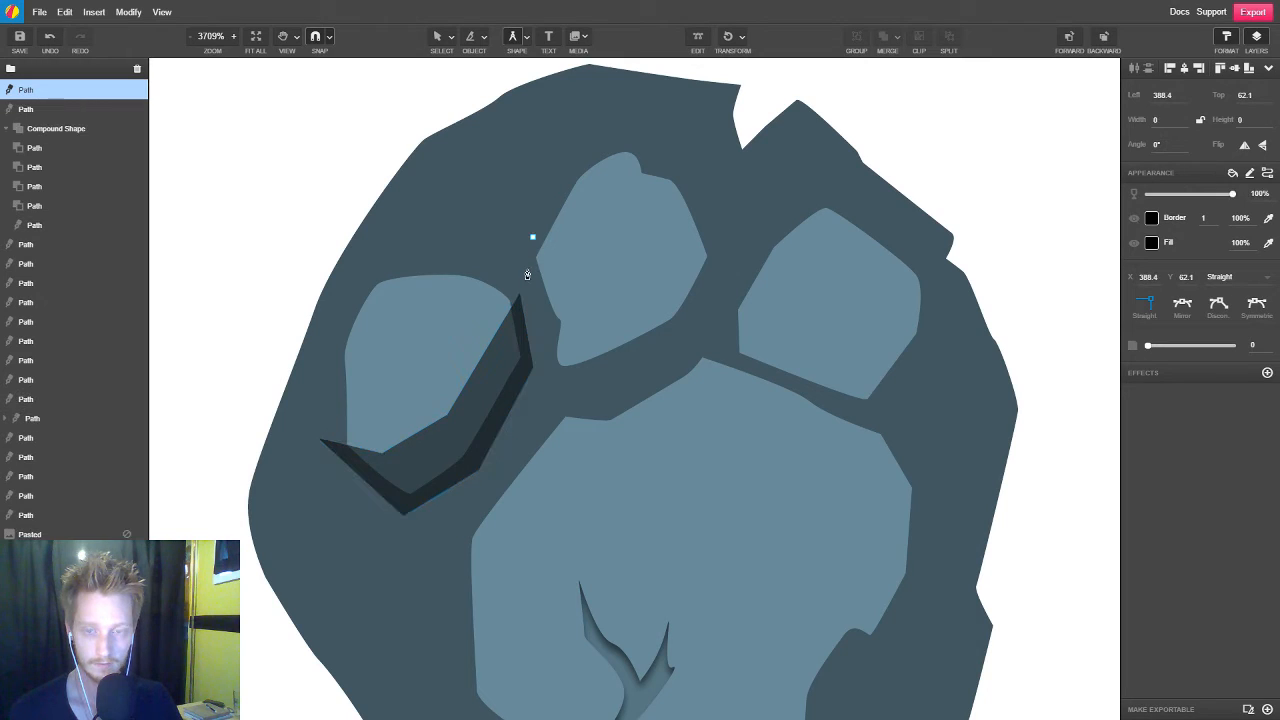
pyautogui.click(527, 269)
pyautogui.click(549, 328)
pyautogui.click(548, 376)
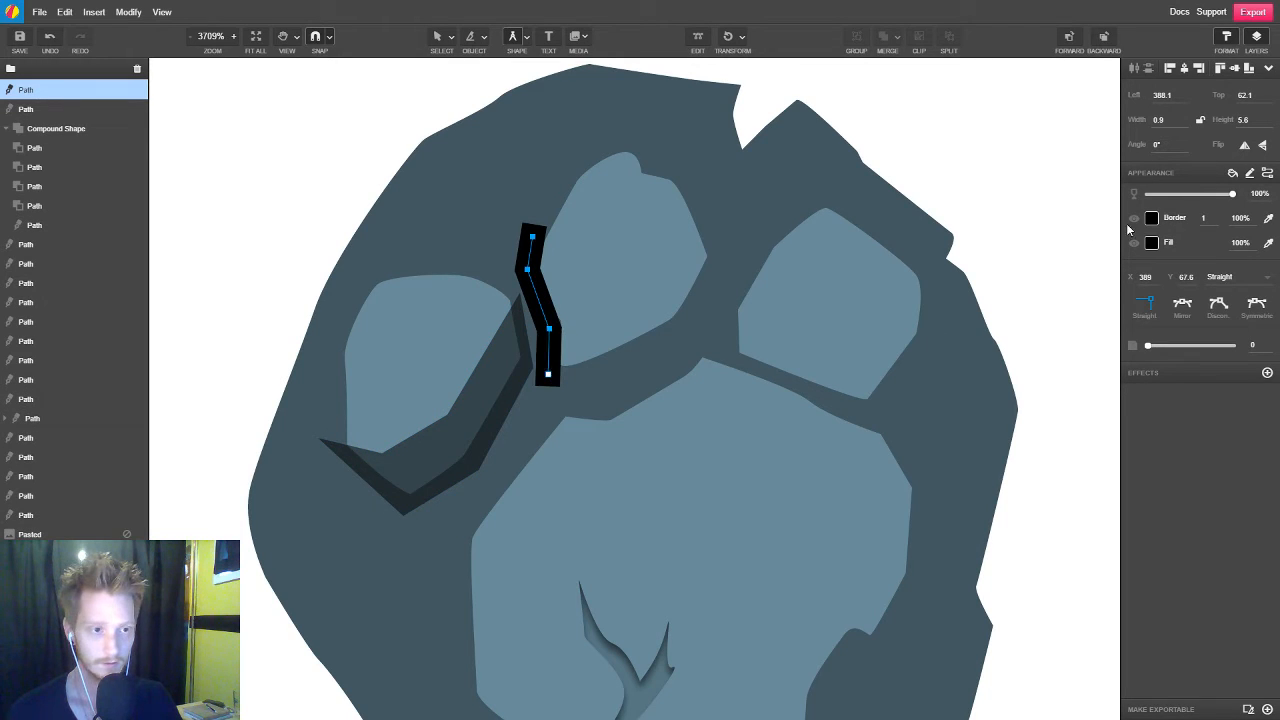
pyautogui.click(1134, 218)
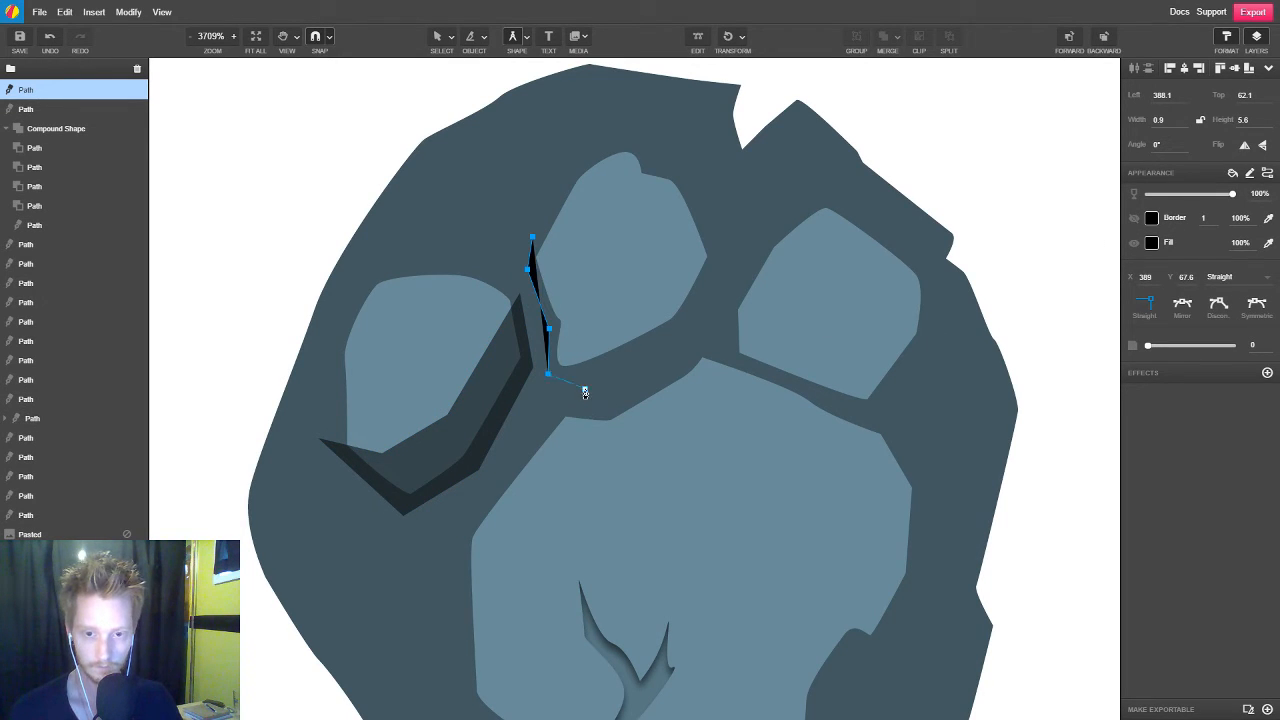
# Extend the shadow path with four points just outside the middle toe pad's lower and right edges
pyautogui.click(585, 387)
pyautogui.click(698, 330)
pyautogui.click(722, 255)
pyautogui.click(706, 231)
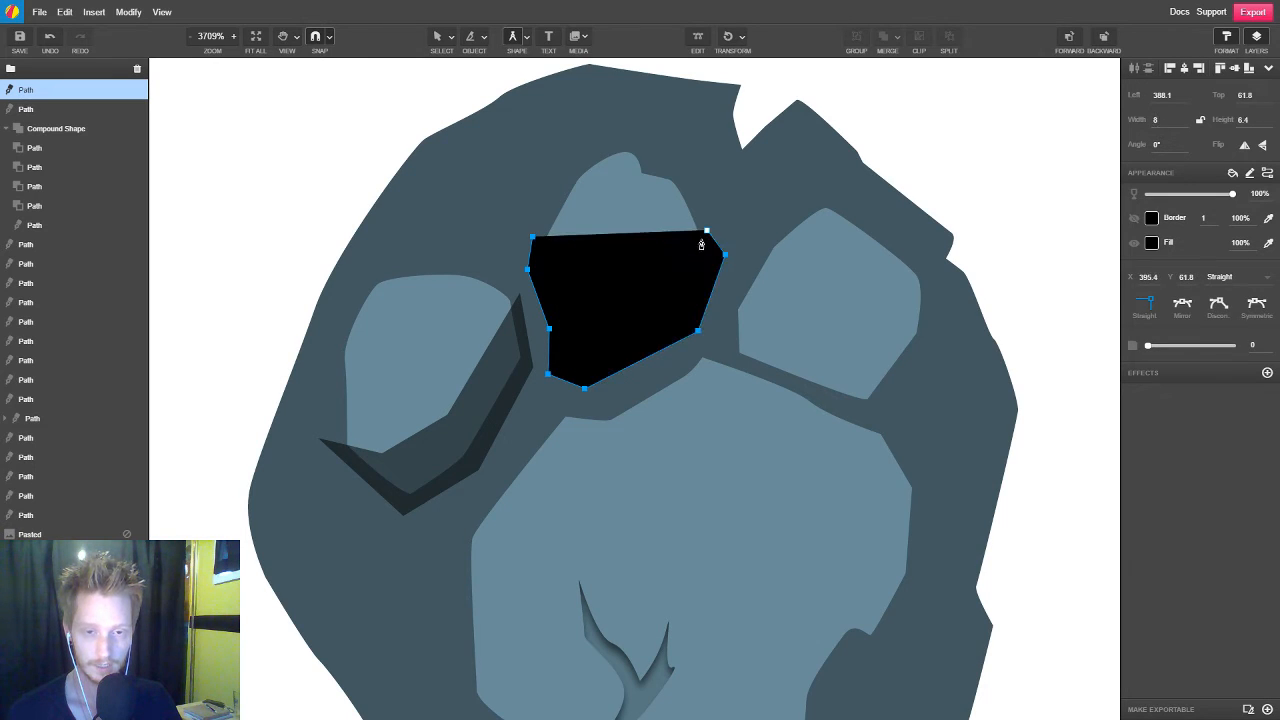
# Set the shadow's opacity to 24%, run its path back across the middle toe pad above the lower edge and close it at its first point
pyautogui.click(677, 259)
pyautogui.moveTo(1181, 195)
pyautogui.mouseDown()
pyautogui.moveTo(1155, 194)
pyautogui.moveTo(1168, 194)
pyautogui.mouseUp()
pyautogui.click(661, 297)
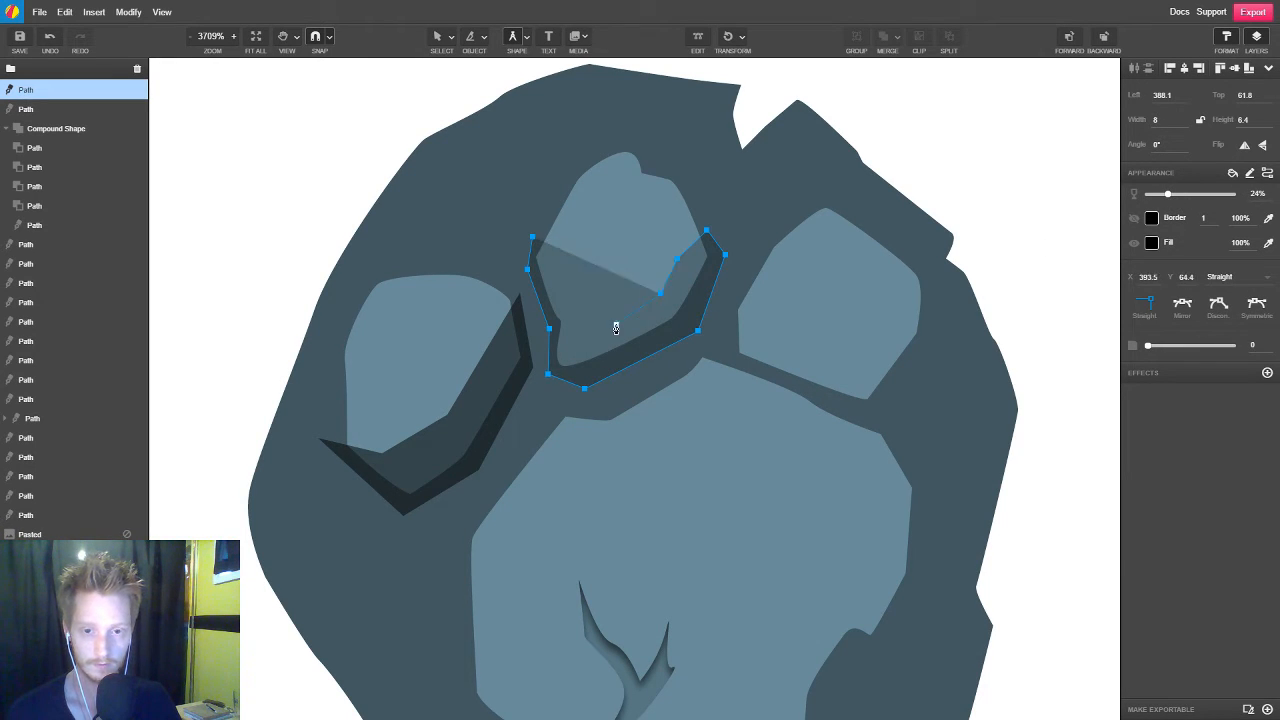
pyautogui.click(616, 324)
pyautogui.click(570, 311)
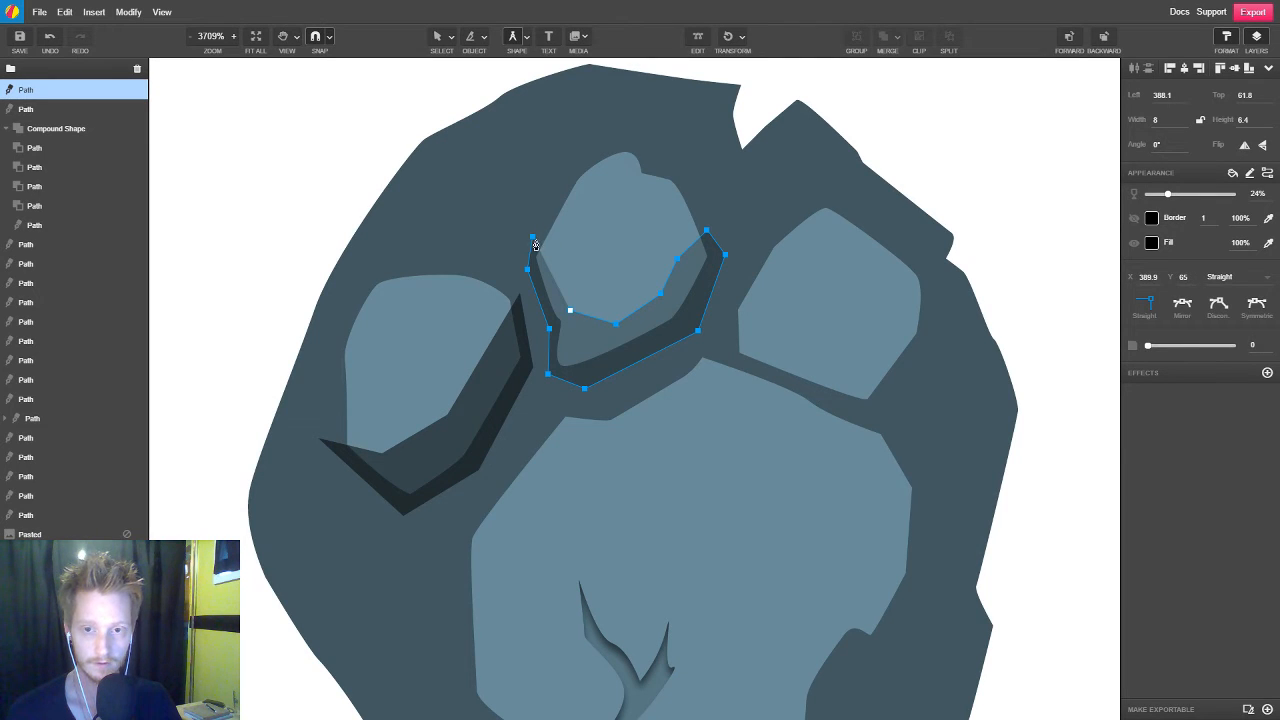
pyautogui.click(533, 240)
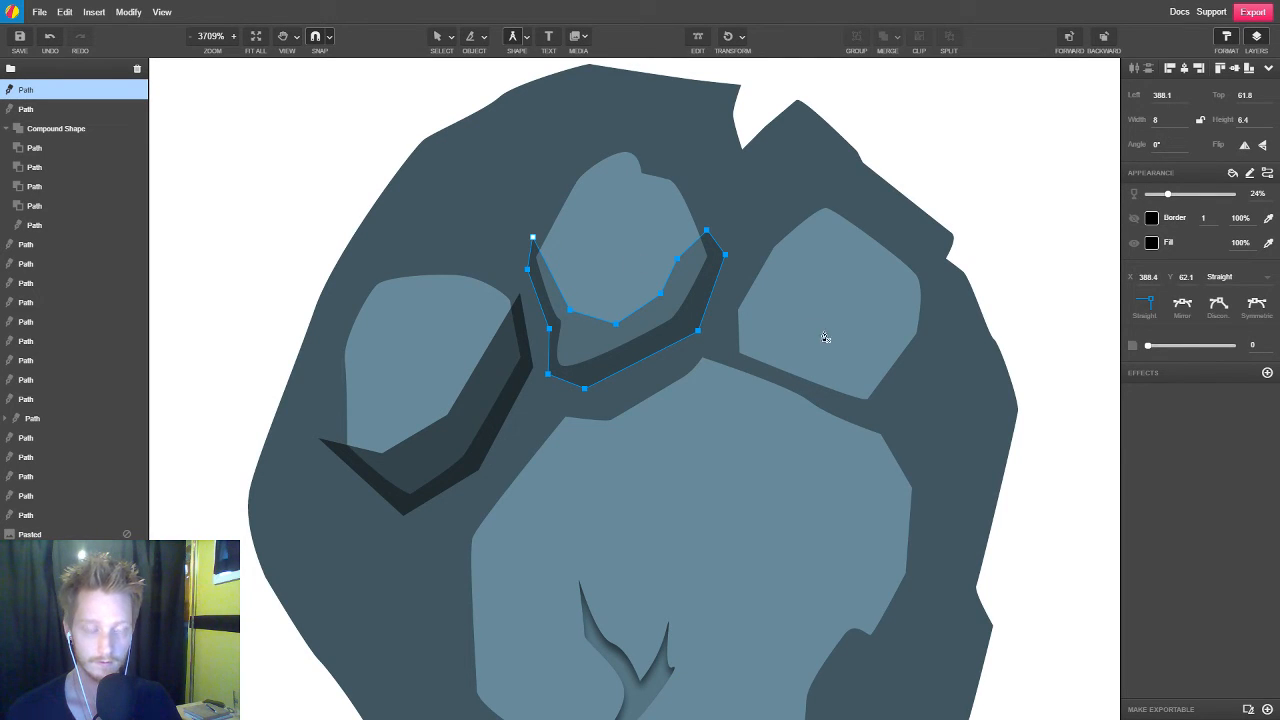
# Start a shadow path with three points down the outside of the right toe pad's left edge, hide its border and set its opacity to 50%
pyautogui.click(754, 251)
pyautogui.click(728, 316)
pyautogui.click(728, 354)
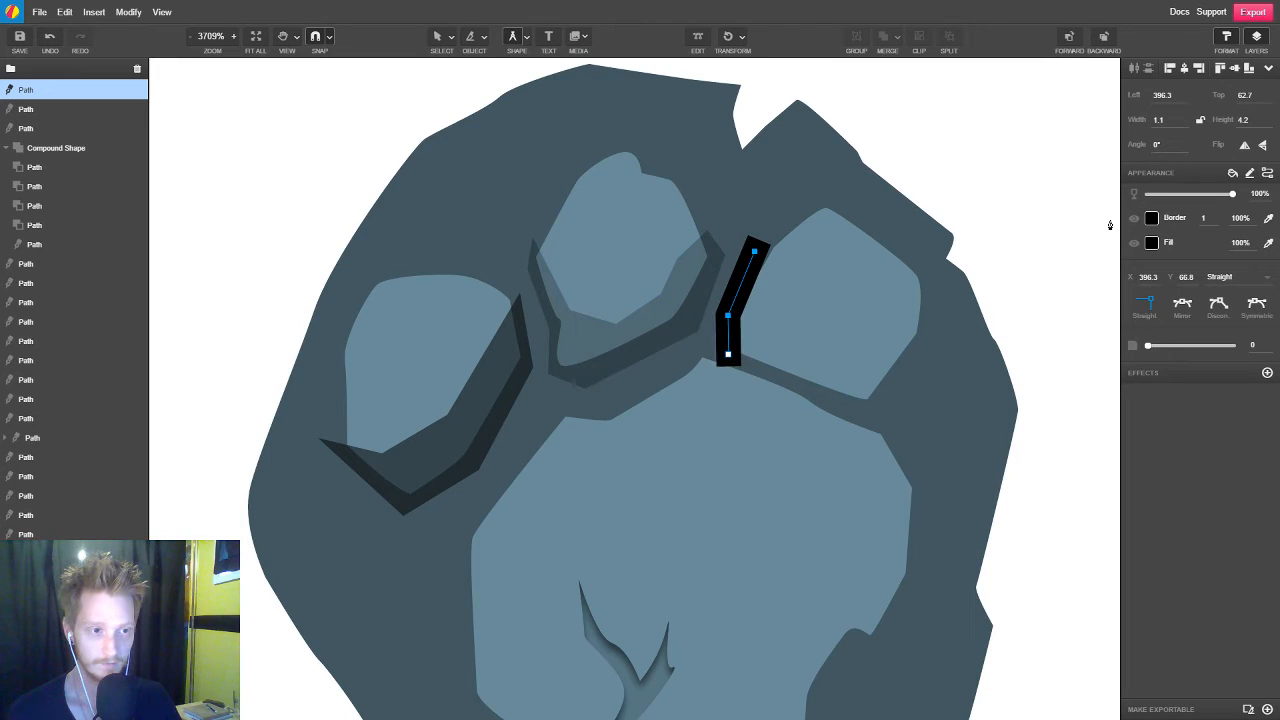
pyautogui.click(1133, 218)
pyautogui.moveTo(1228, 193); pyautogui.dragTo(1190, 193)
# Extend the shadow path with four points just outside the right toe pad's lower and right edges
pyautogui.click(864, 410)
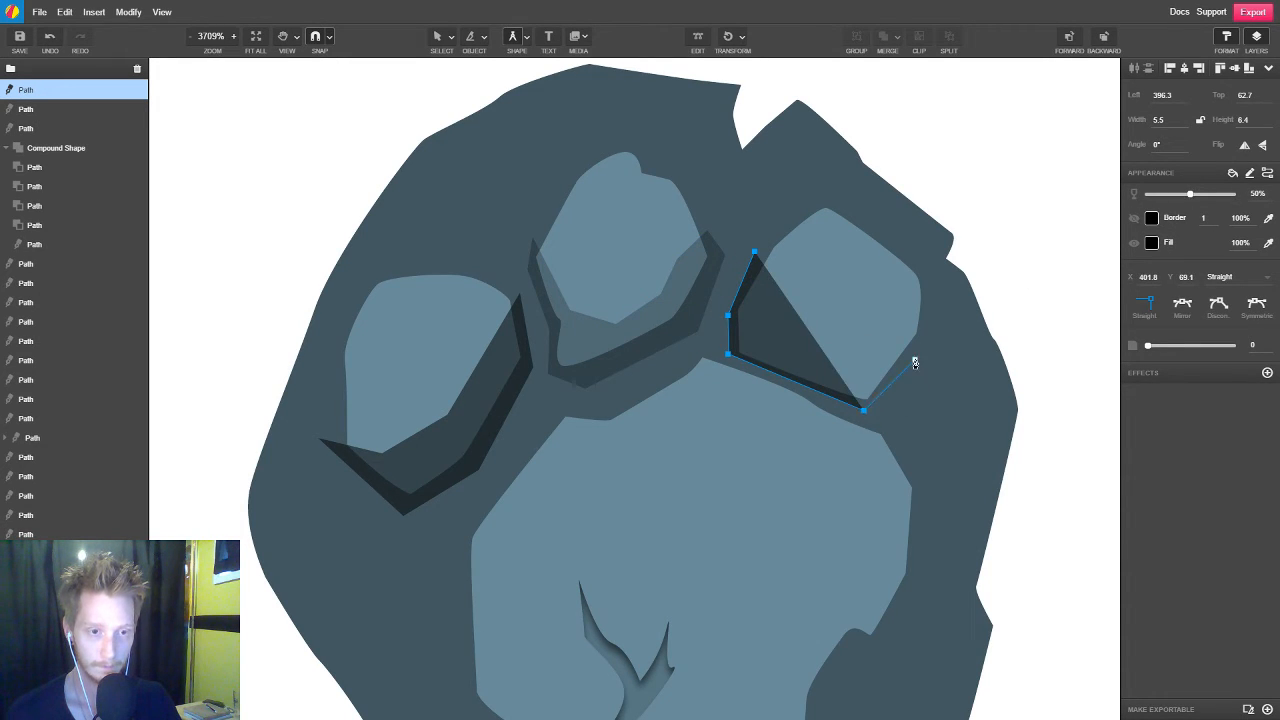
pyautogui.click(914, 359)
pyautogui.click(933, 304)
pyautogui.click(924, 272)
# Run the shadow path back inside the right toe pad's lower edge and close it, shifting the first point slightly down and outward
pyautogui.click(905, 312)
pyautogui.click(872, 361)
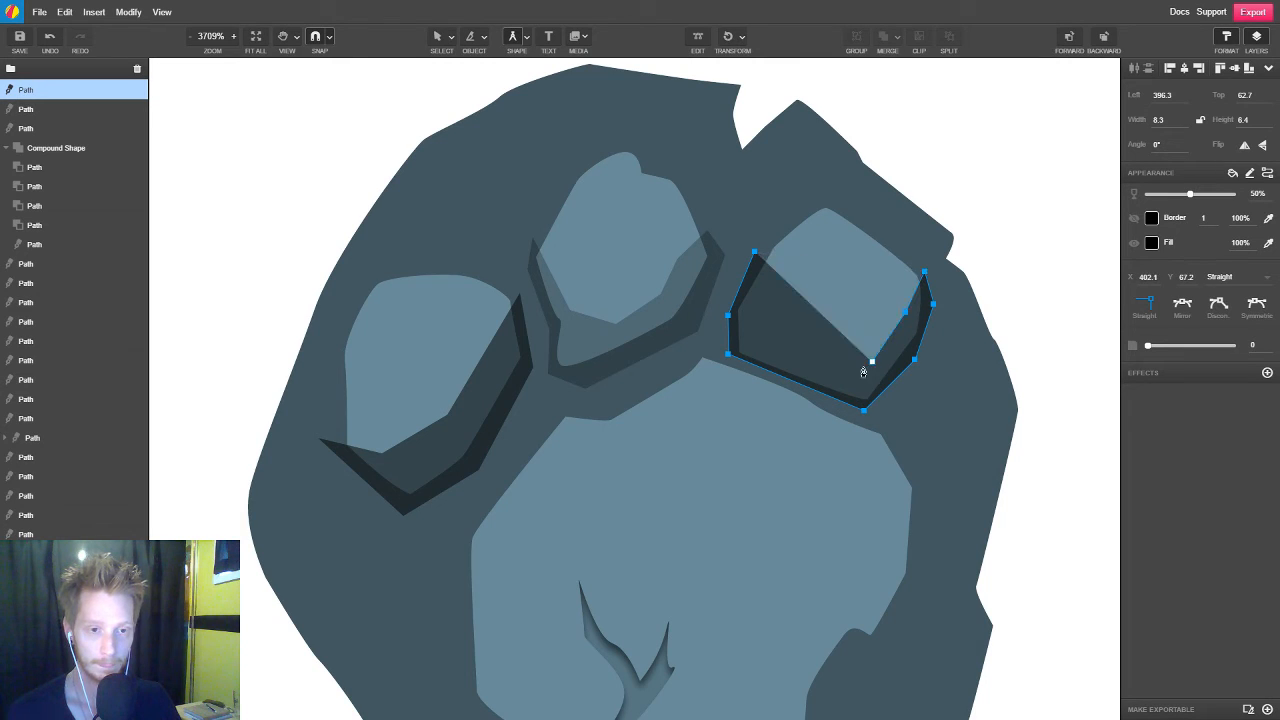
pyautogui.click(840, 365)
pyautogui.click(782, 342)
pyautogui.click(749, 317)
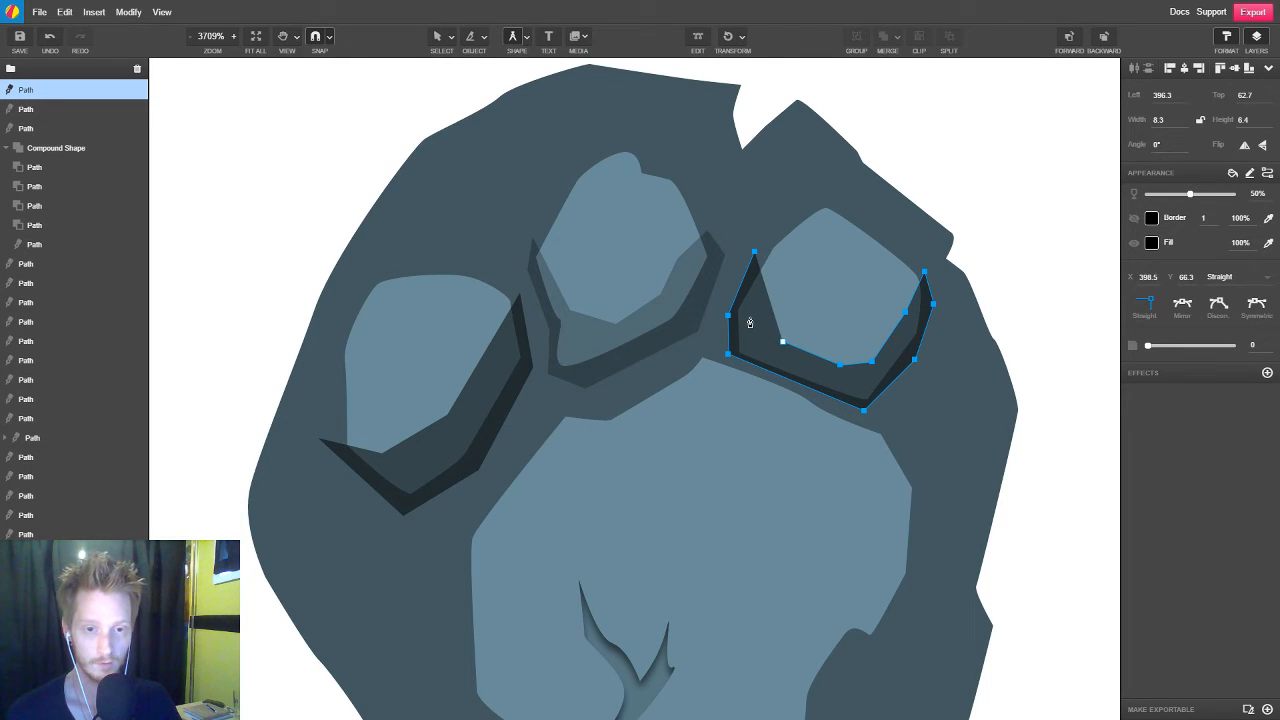
pyautogui.moveTo(754, 253); pyautogui.dragTo(744, 262)
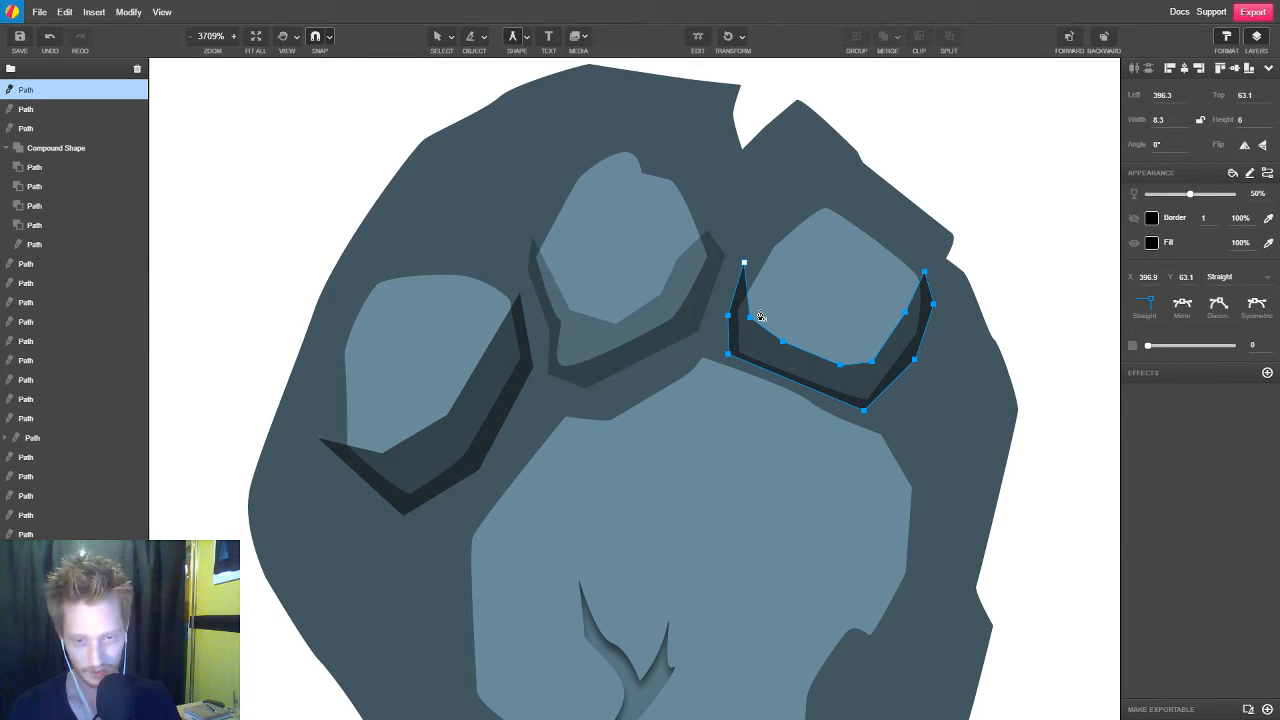
# Select the three toe pad shadows together and set their opacity to 35%
pyautogui.press('v')
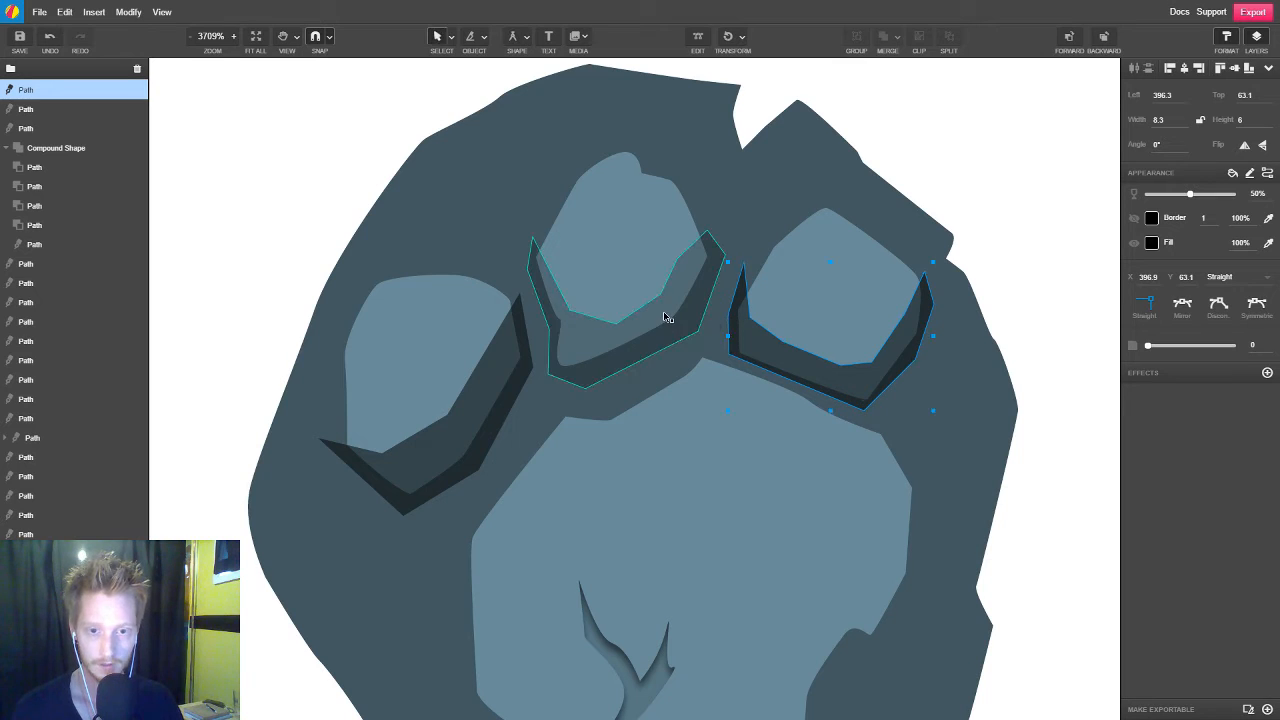
pyautogui.click(480, 420)
pyautogui.keyDown('shift'); pyautogui.click(694, 314); pyautogui.keyUp('shift')
pyautogui.keyDown('shift'); pyautogui.click(865, 374); pyautogui.keyUp('shift')
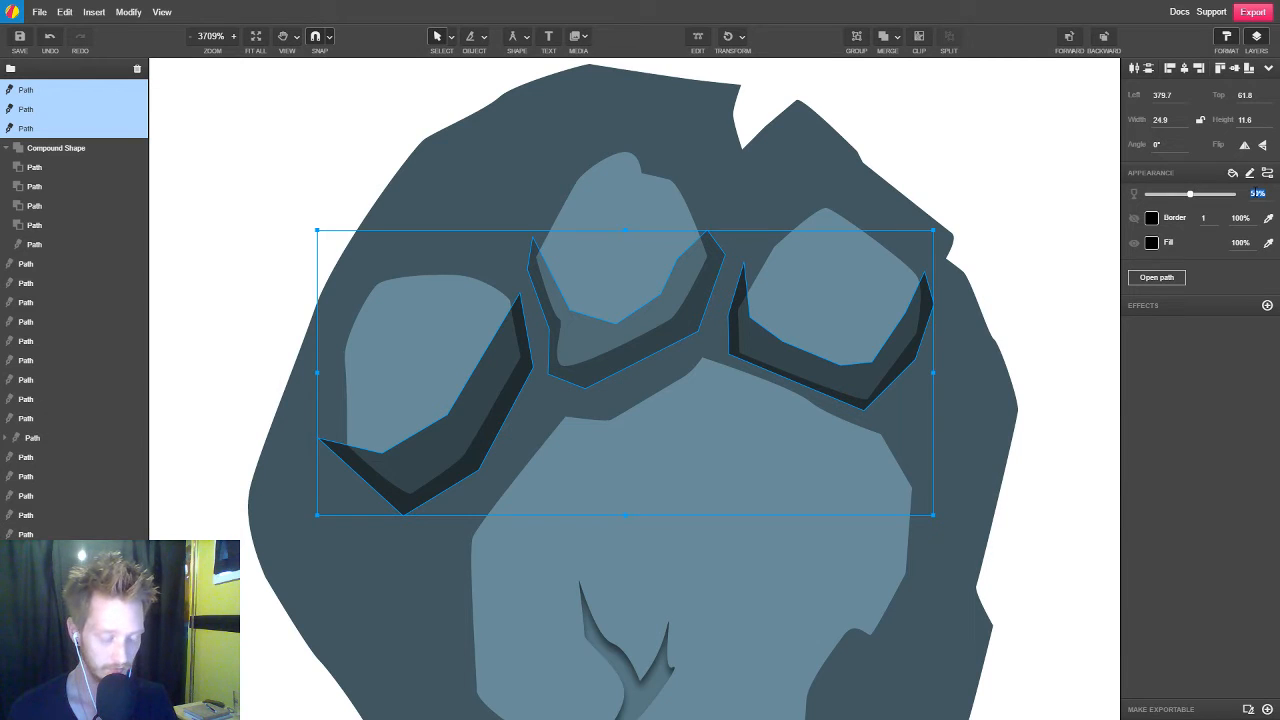
pyautogui.press('Return')
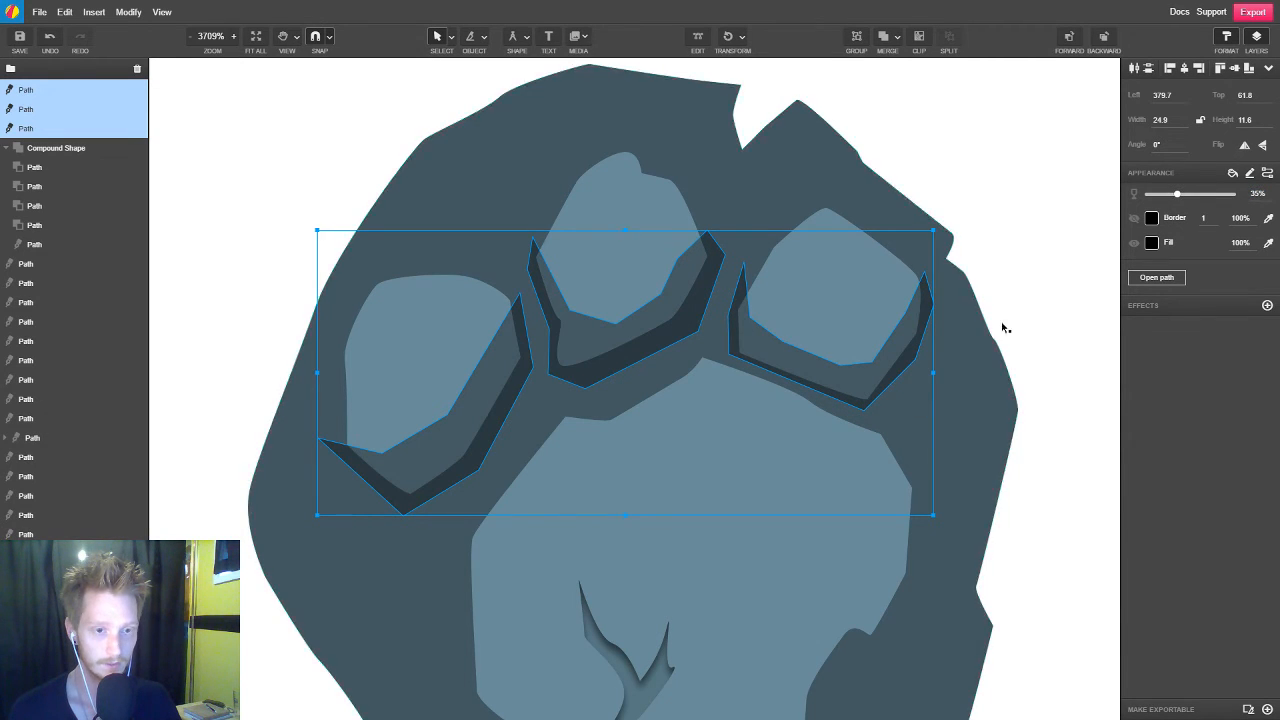
pyautogui.click(1017, 296)
# Clip the left toe pad's shadow inside the left toe pad
pyautogui.click(825, 382)
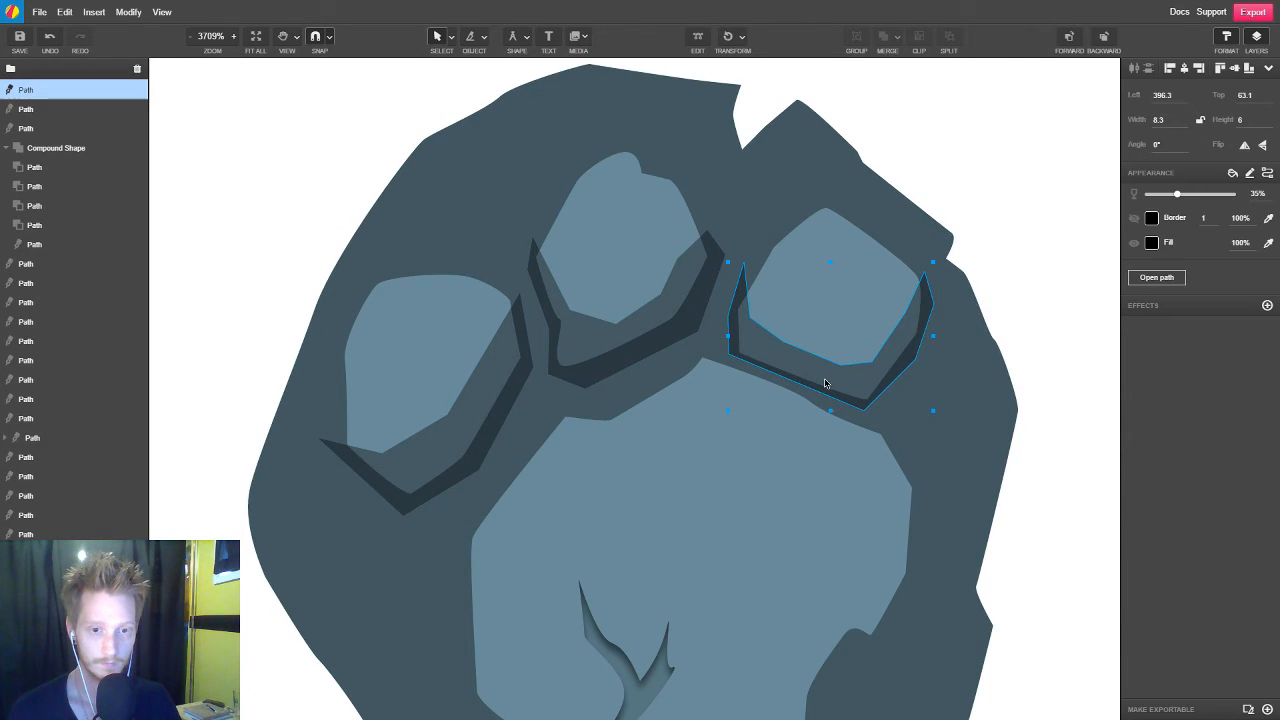
pyautogui.click(666, 334)
pyautogui.click(491, 396)
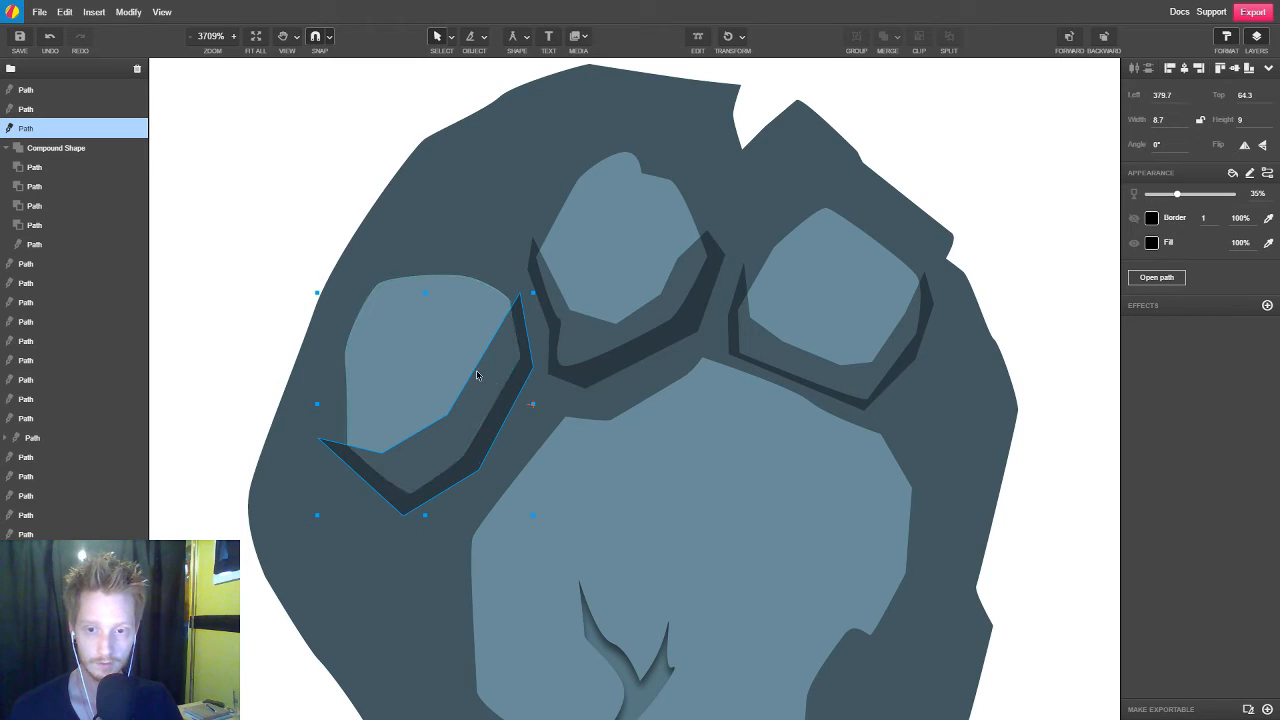
pyautogui.keyDown('shift'); pyautogui.click(455, 299); pyautogui.keyUp('shift')
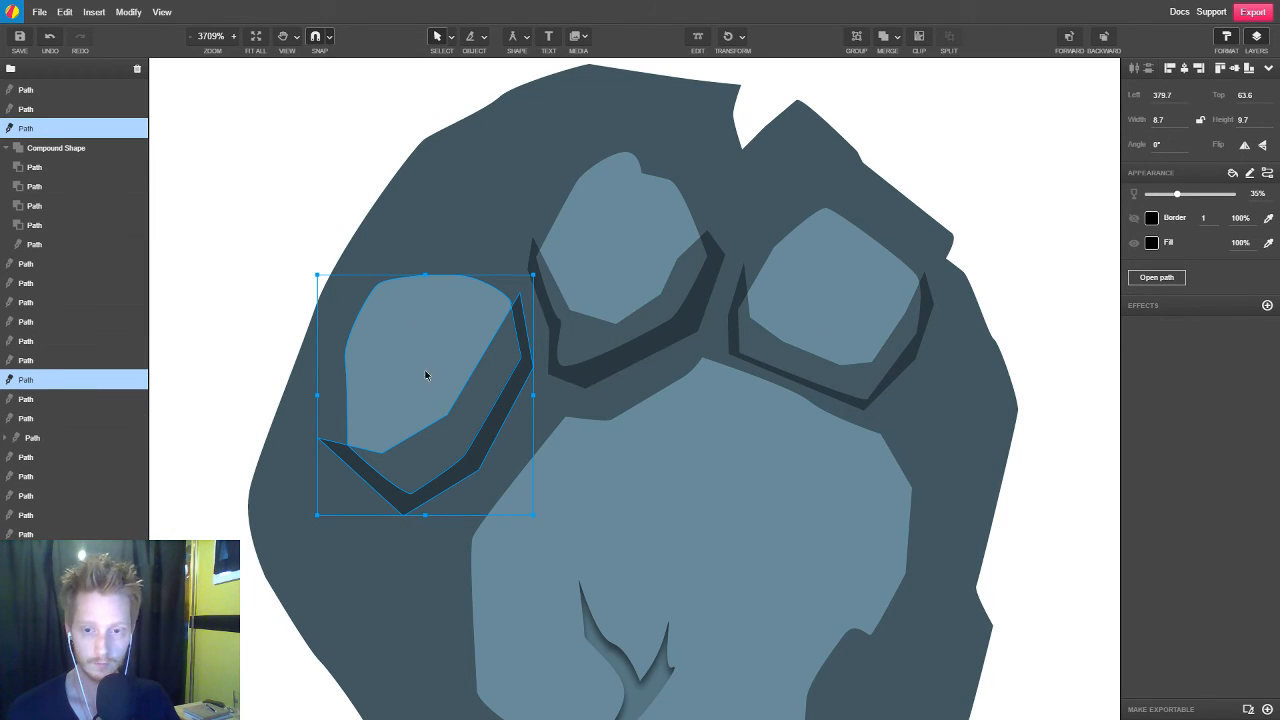
pyautogui.click(919, 40)
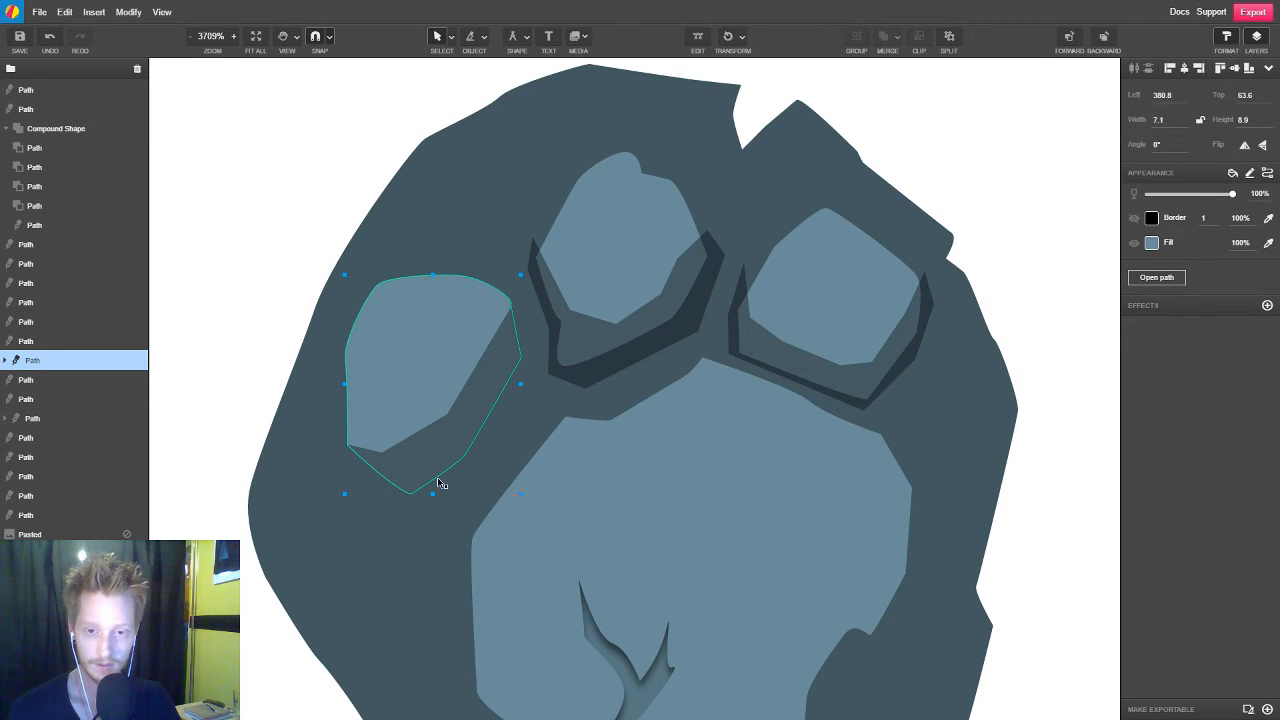
# Clip the middle and right toe pad shadows inside their respective pads
pyautogui.click(665, 314)
pyautogui.keyDown('shift'); pyautogui.click(629, 232); pyautogui.keyUp('shift')
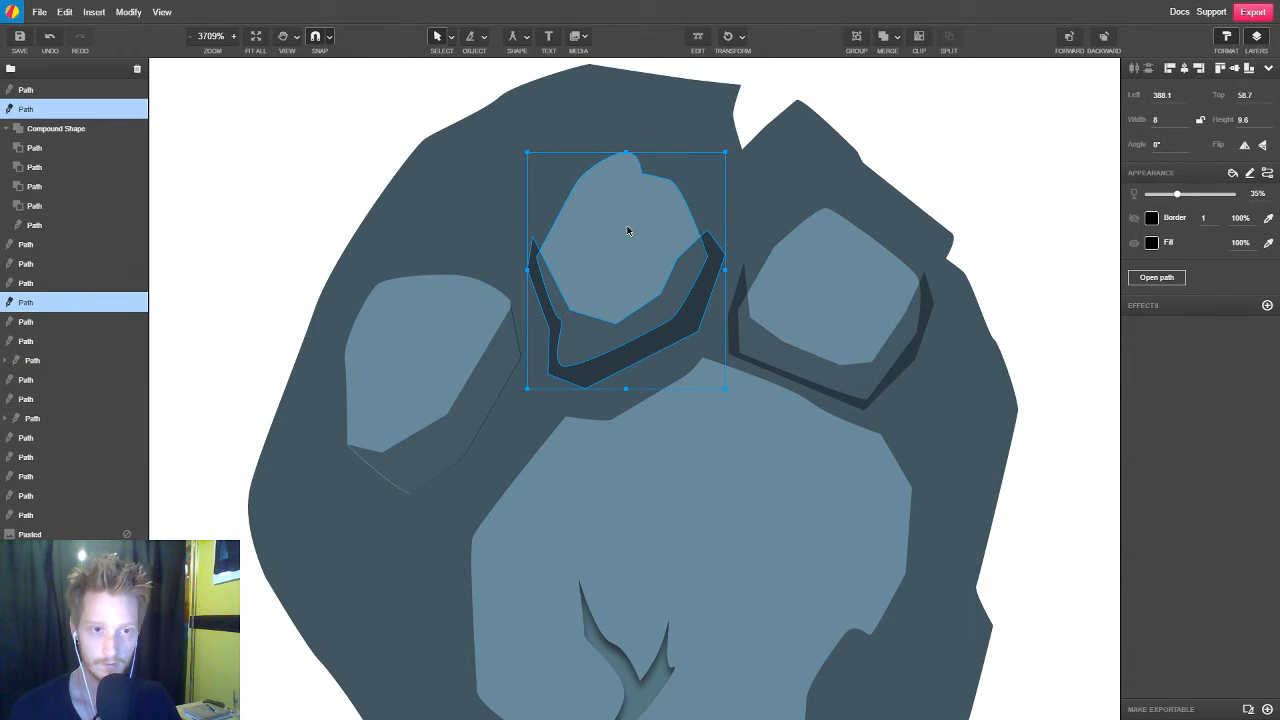
pyautogui.click(920, 40)
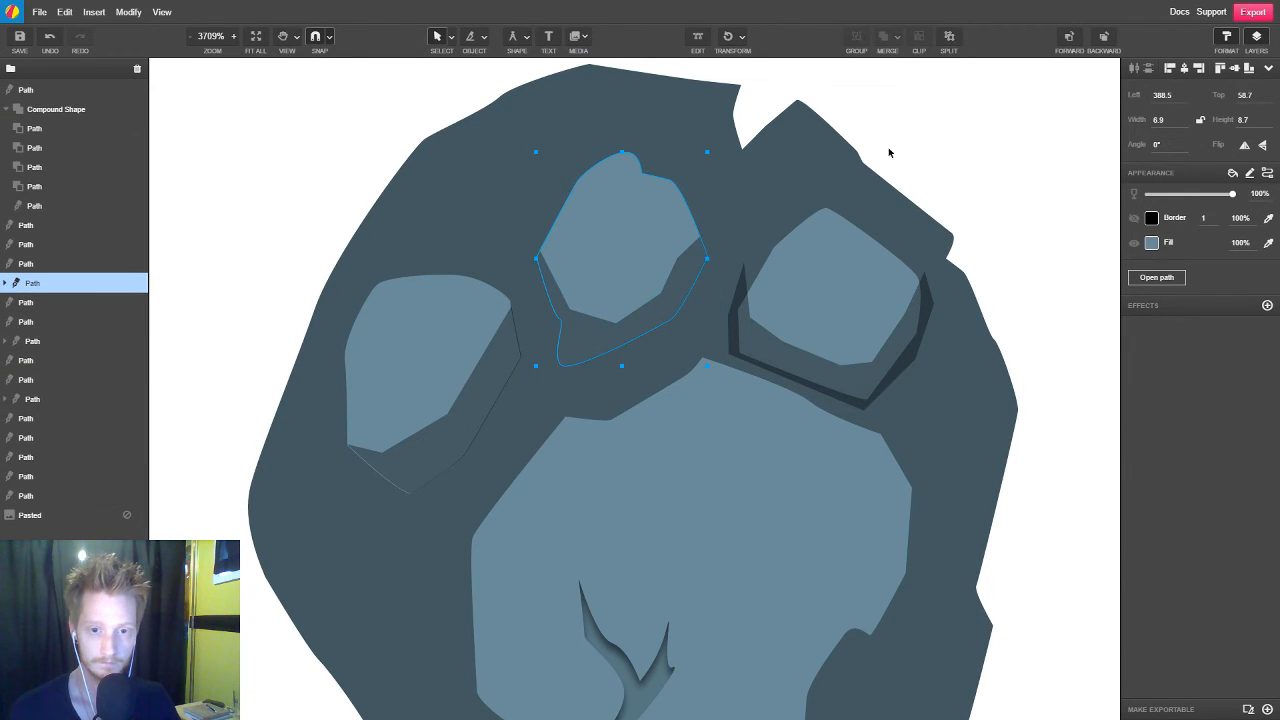
pyautogui.click(903, 346)
pyautogui.keyDown('shift'); pyautogui.click(851, 283); pyautogui.keyUp('shift')
pyautogui.click(919, 36)
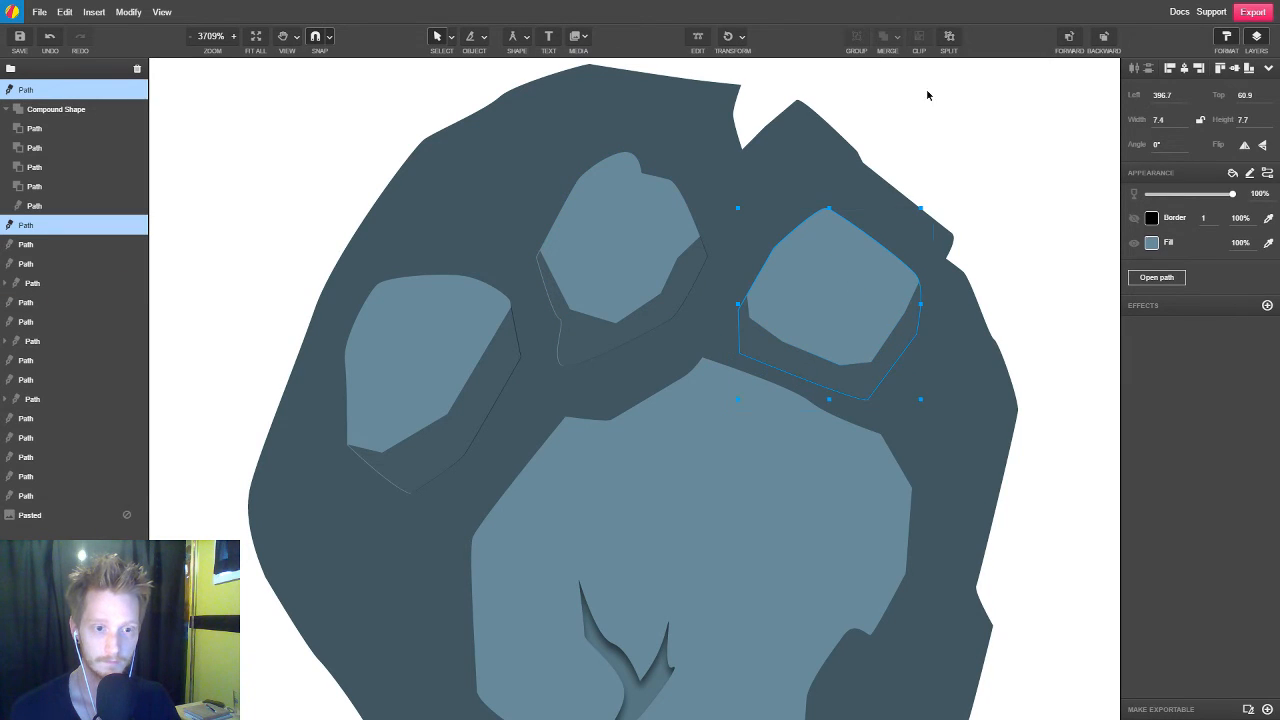
pyautogui.press('Escape')
# Give the slate paw's dark base shape a linear gradient fill from slate (#435861) to black
pyautogui.scroll(-1, 746, 424)
pyautogui.scroll(-4, 834, 489)
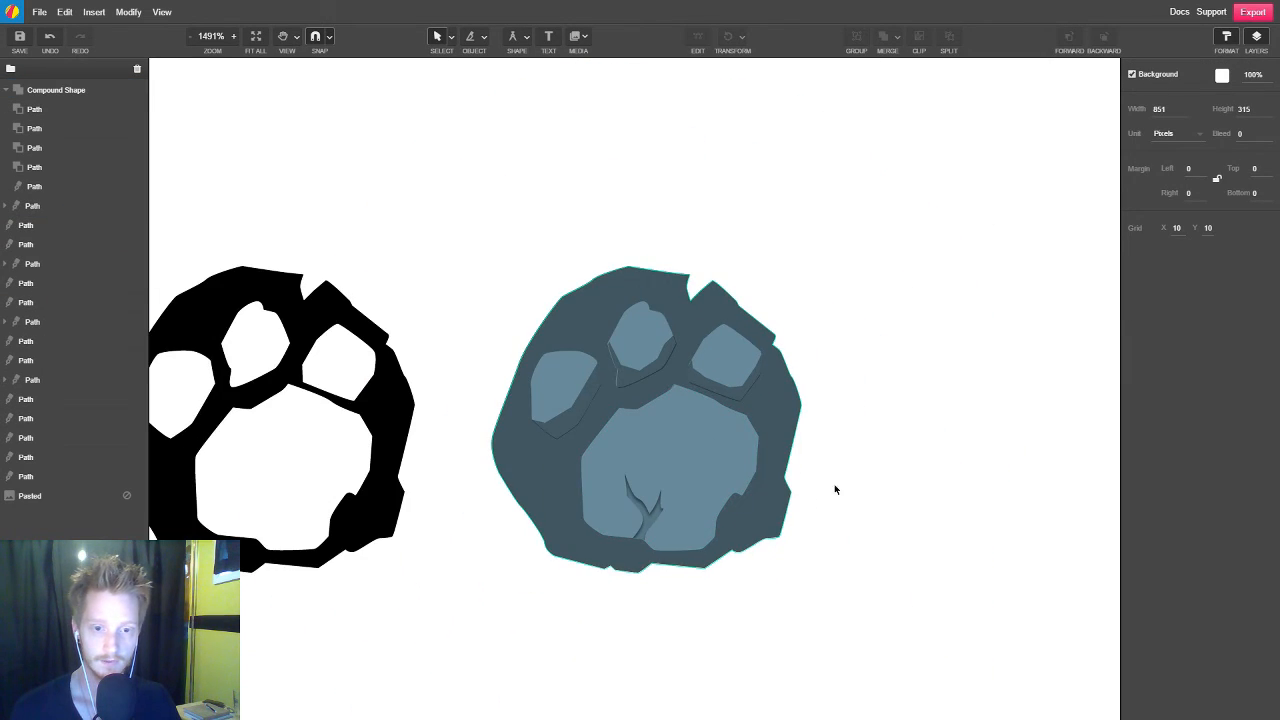
pyautogui.scroll(3, 834, 470)
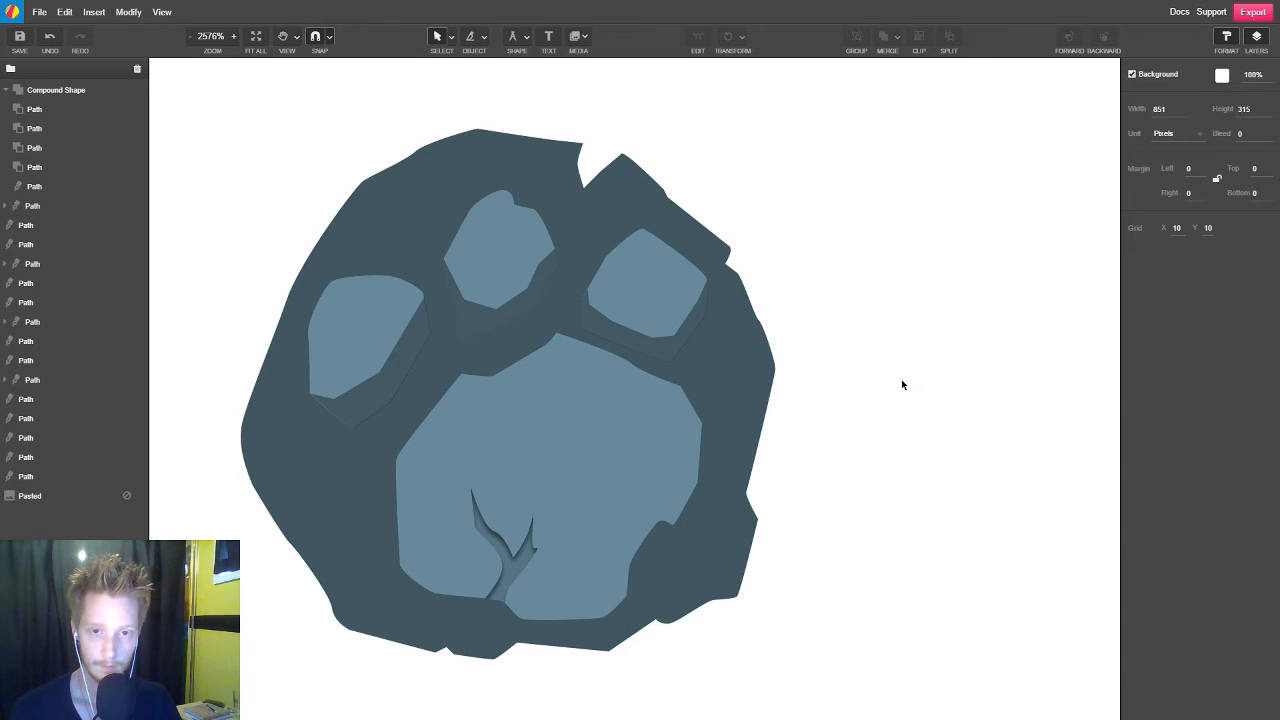
pyautogui.click(757, 385)
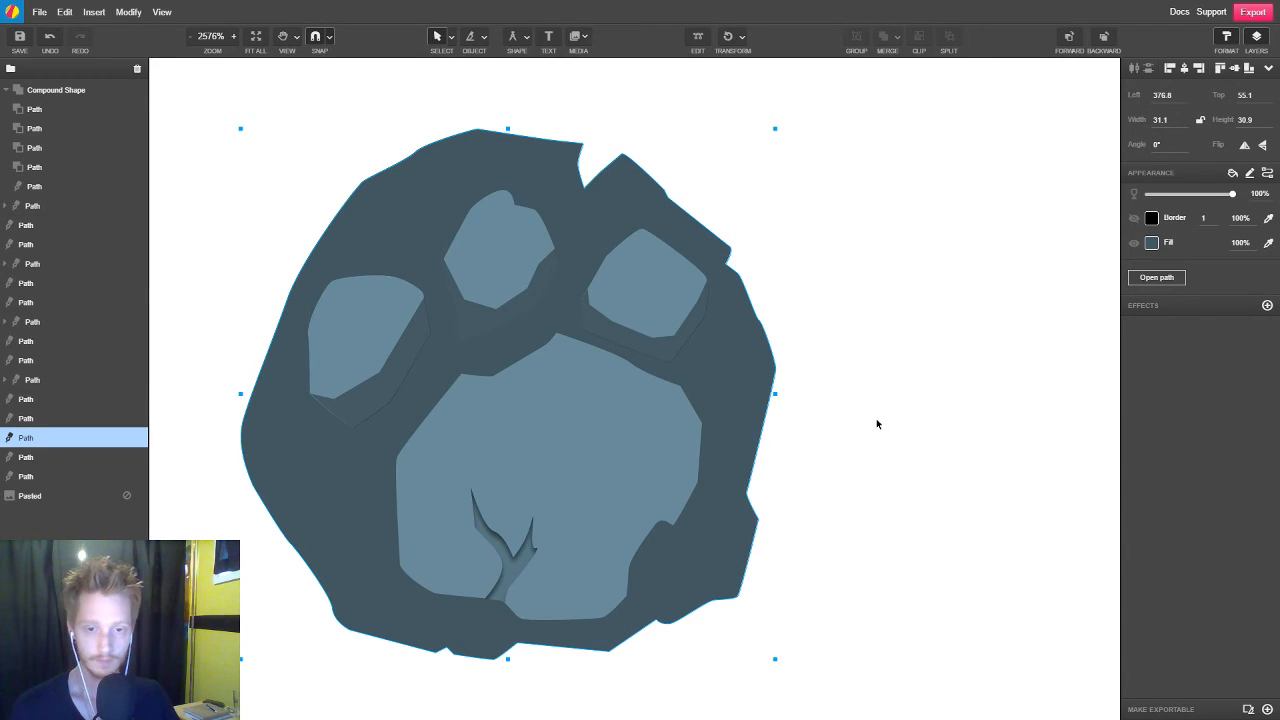
pyautogui.click(1152, 243)
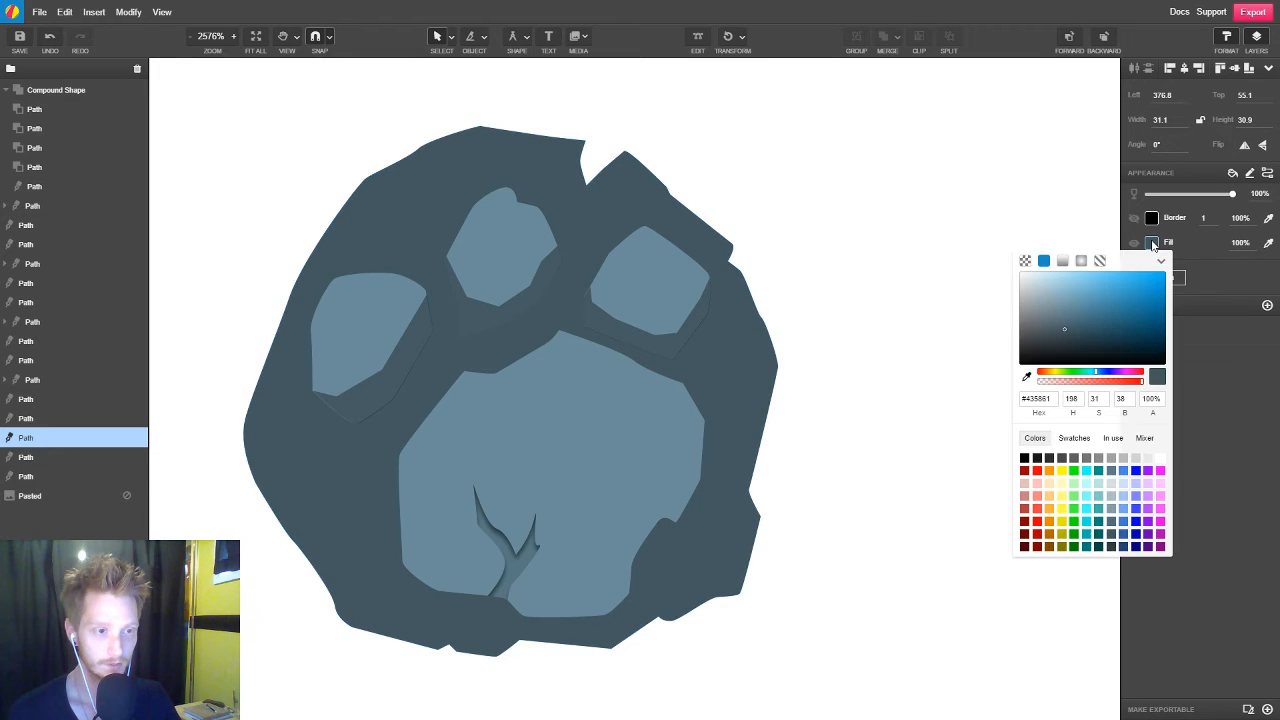
pyautogui.click(1062, 260)
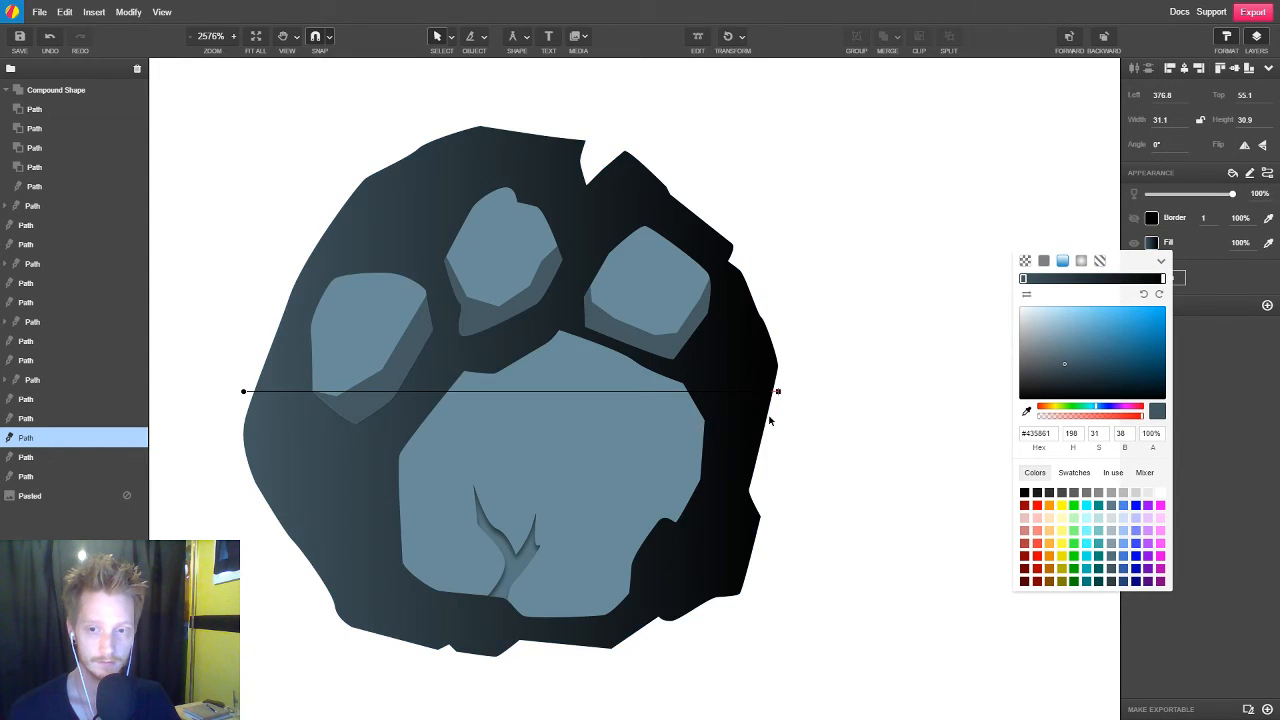
# Turn the base shape's gradient nearly vertical, running from the upper part of the middle toe pad to just below the paw
pyautogui.scroll(-3, 770, 420)
pyautogui.moveTo(465, 403); pyautogui.dragTo(608, 385)
pyautogui.moveTo(606, 472); pyautogui.dragTo(620, 482)
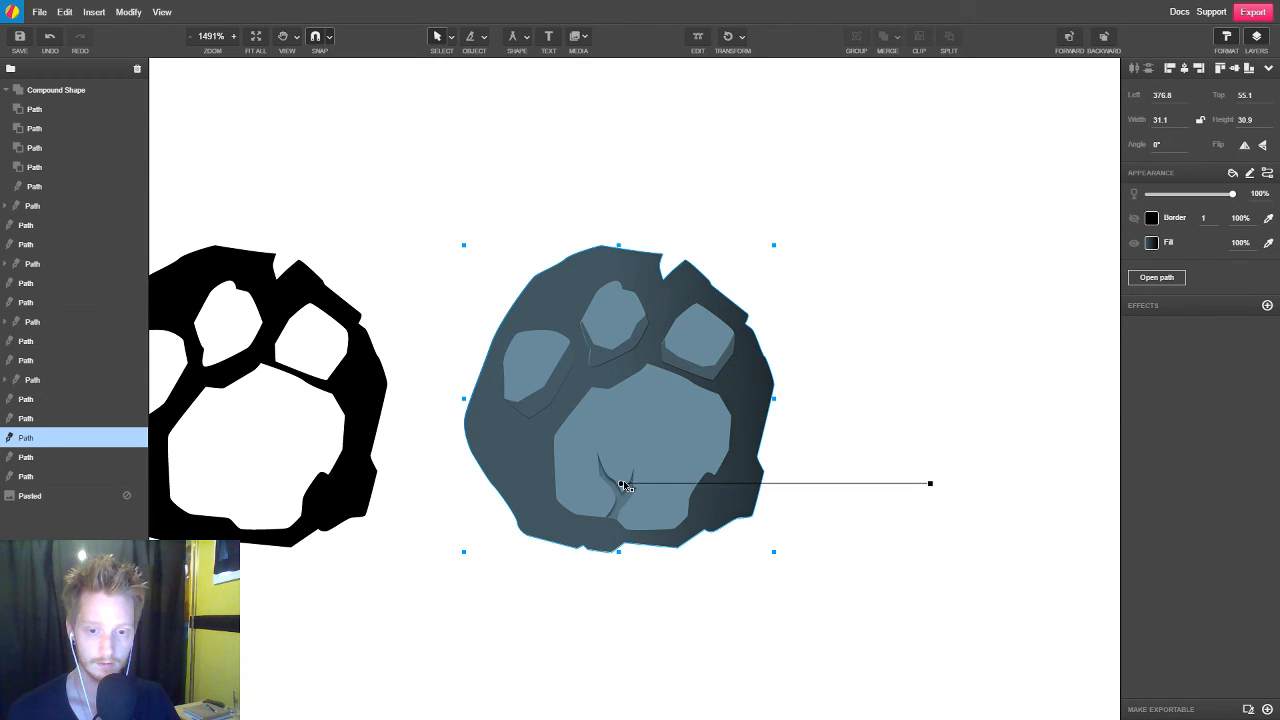
pyautogui.moveTo(936, 484); pyautogui.dragTo(631, 606)
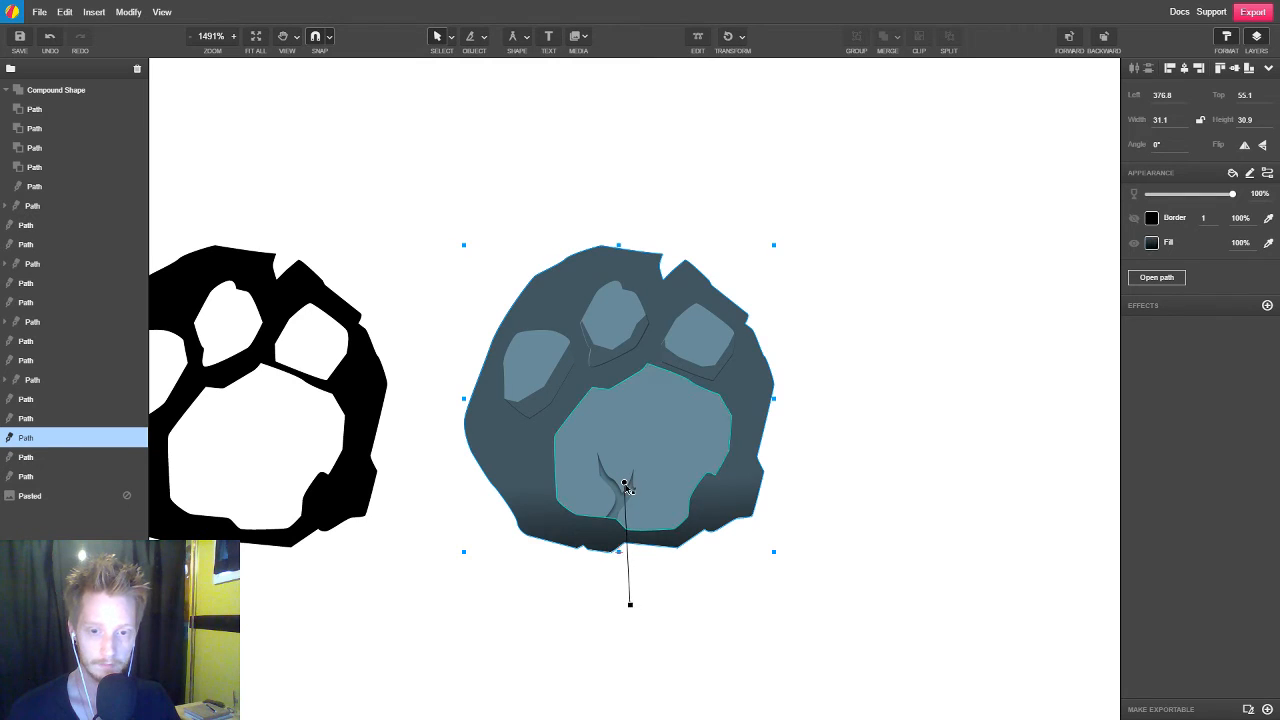
pyautogui.moveTo(624, 483); pyautogui.dragTo(625, 297)
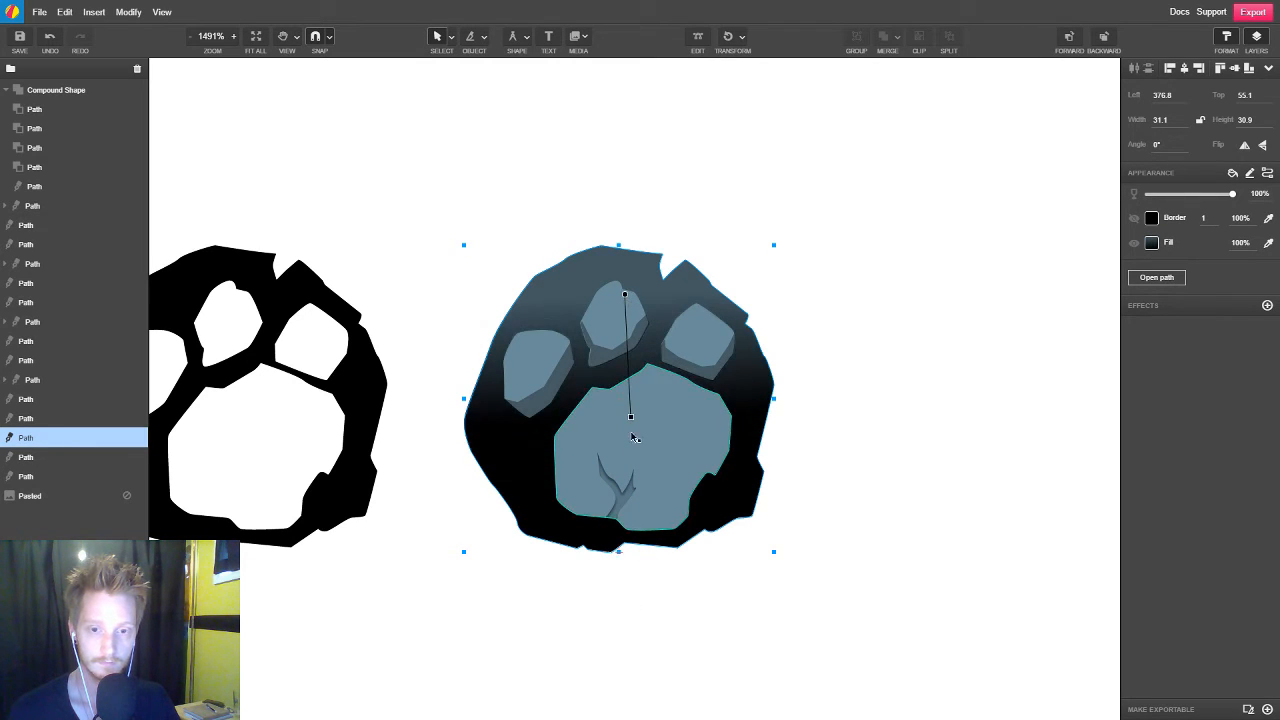
pyautogui.moveTo(630, 416); pyautogui.dragTo(640, 588)
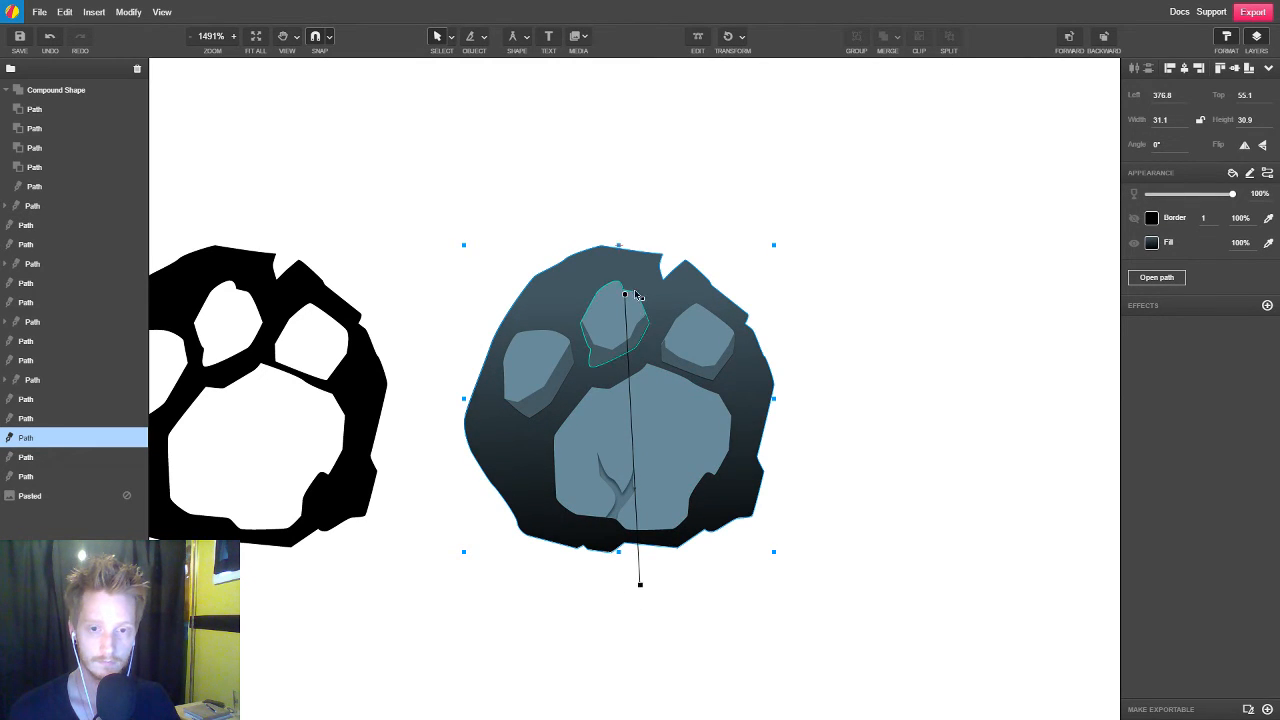
# Fine-tune the base gradient to start just above the middle toe pad and end slightly farther below the paw
pyautogui.moveTo(625, 296); pyautogui.dragTo(620, 265)
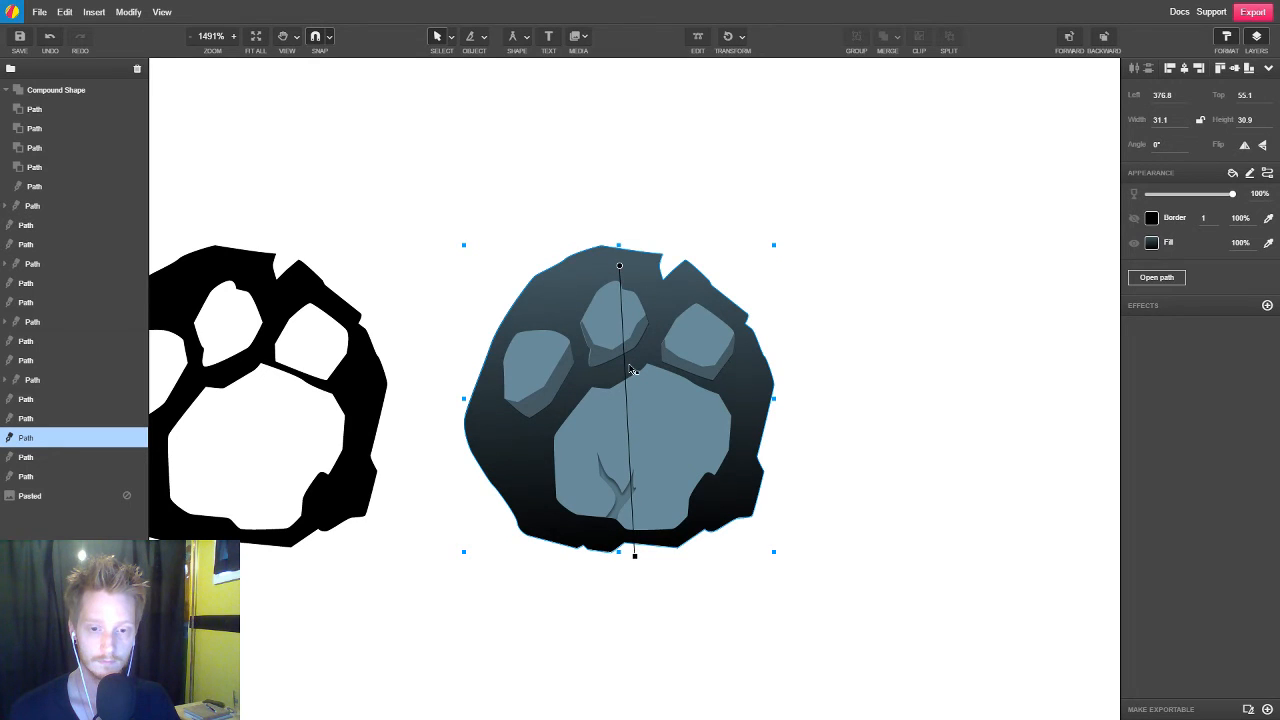
pyautogui.moveTo(637, 561); pyautogui.dragTo(644, 585)
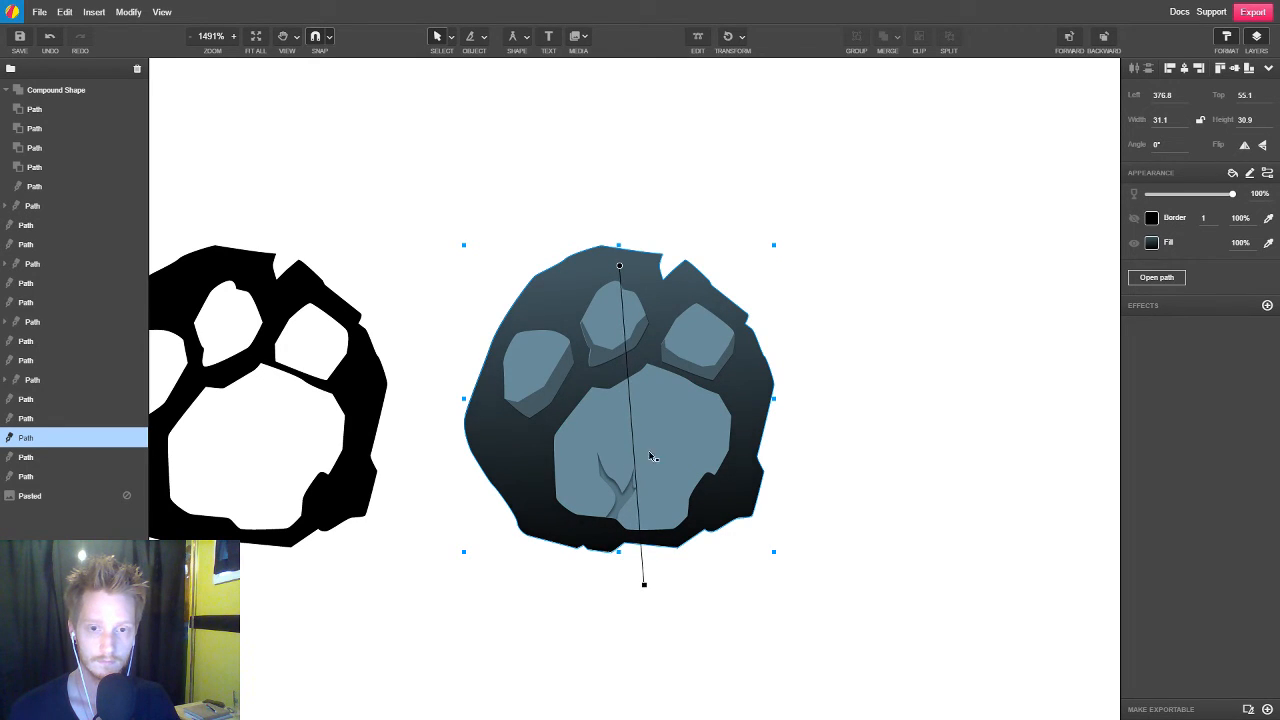
pyautogui.moveTo(619, 283); pyautogui.dragTo(615, 290)
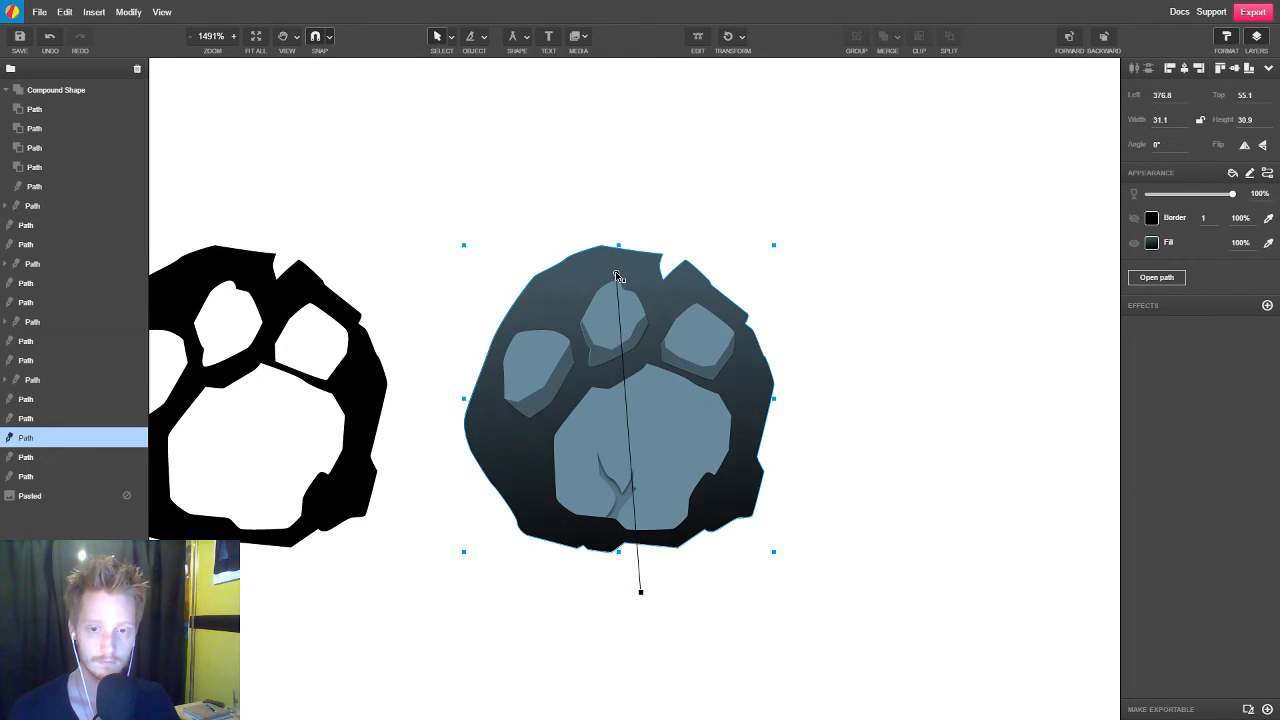
pyautogui.click(906, 410)
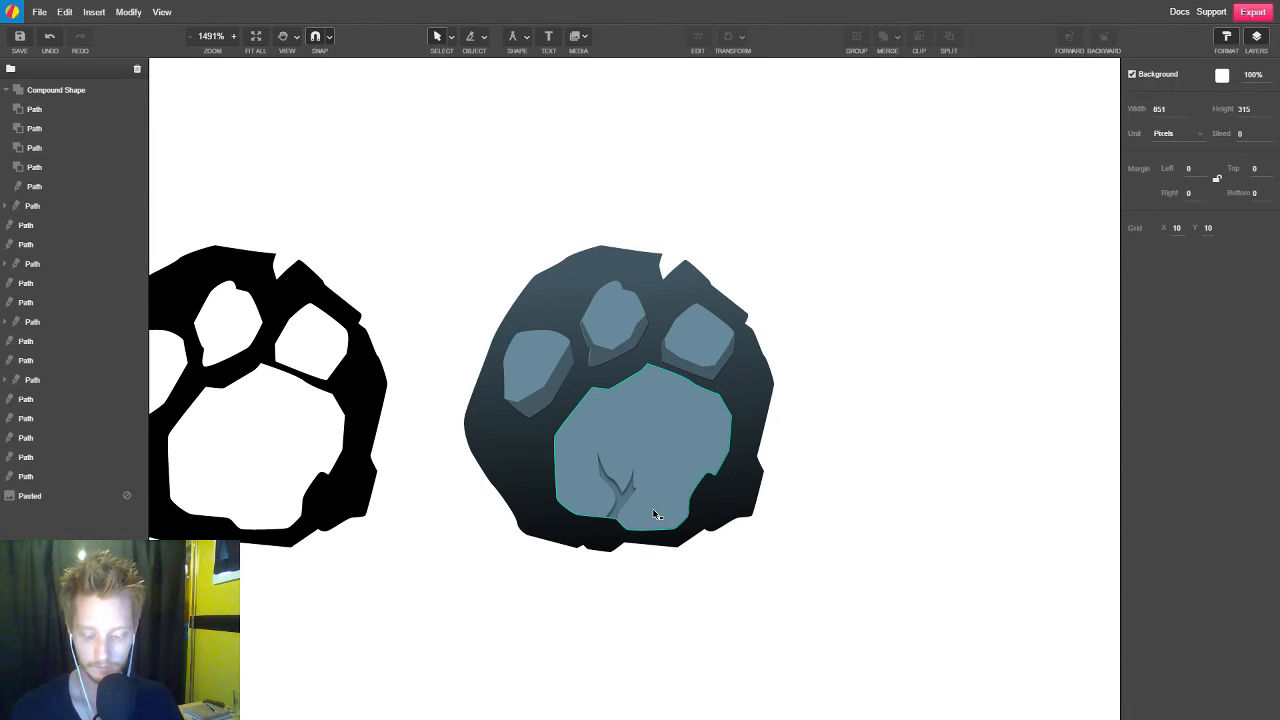
# Begin a shadow path just outside the slate paw's main pad, following its lower-left edge to below the crack
pyautogui.press('p')
pyautogui.click(546, 431)
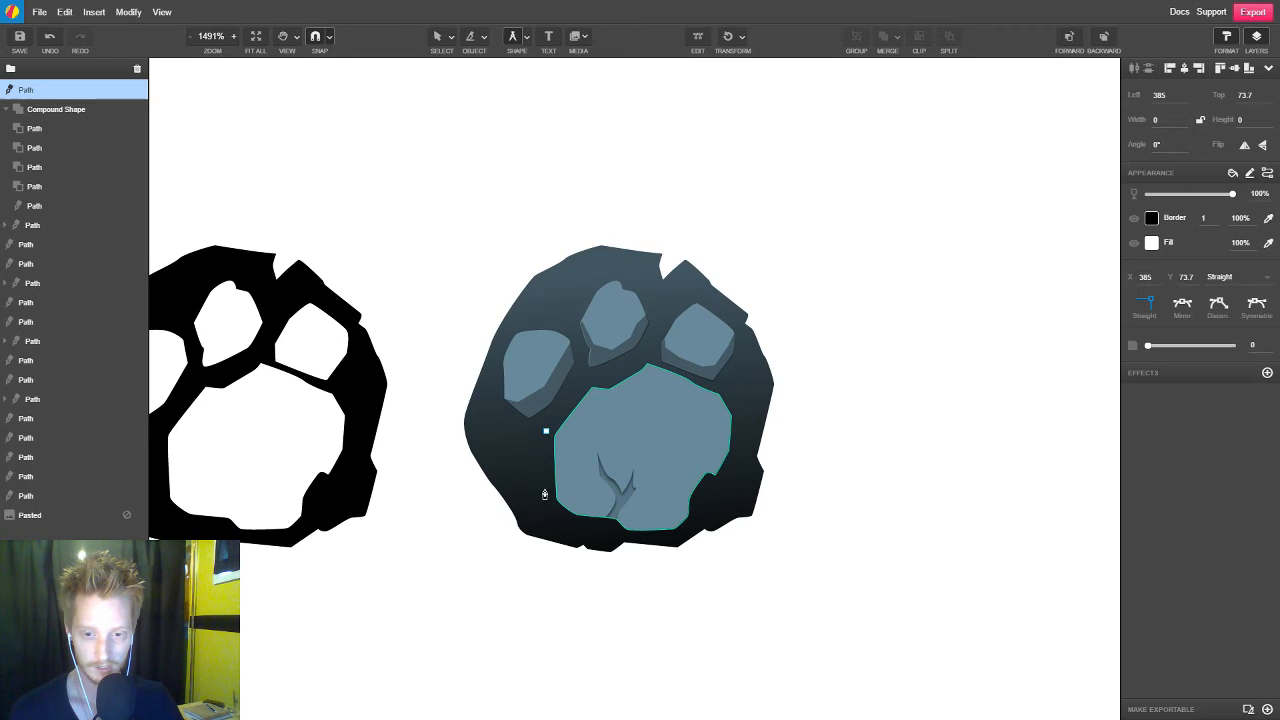
pyautogui.click(546, 500)
pyautogui.click(570, 522)
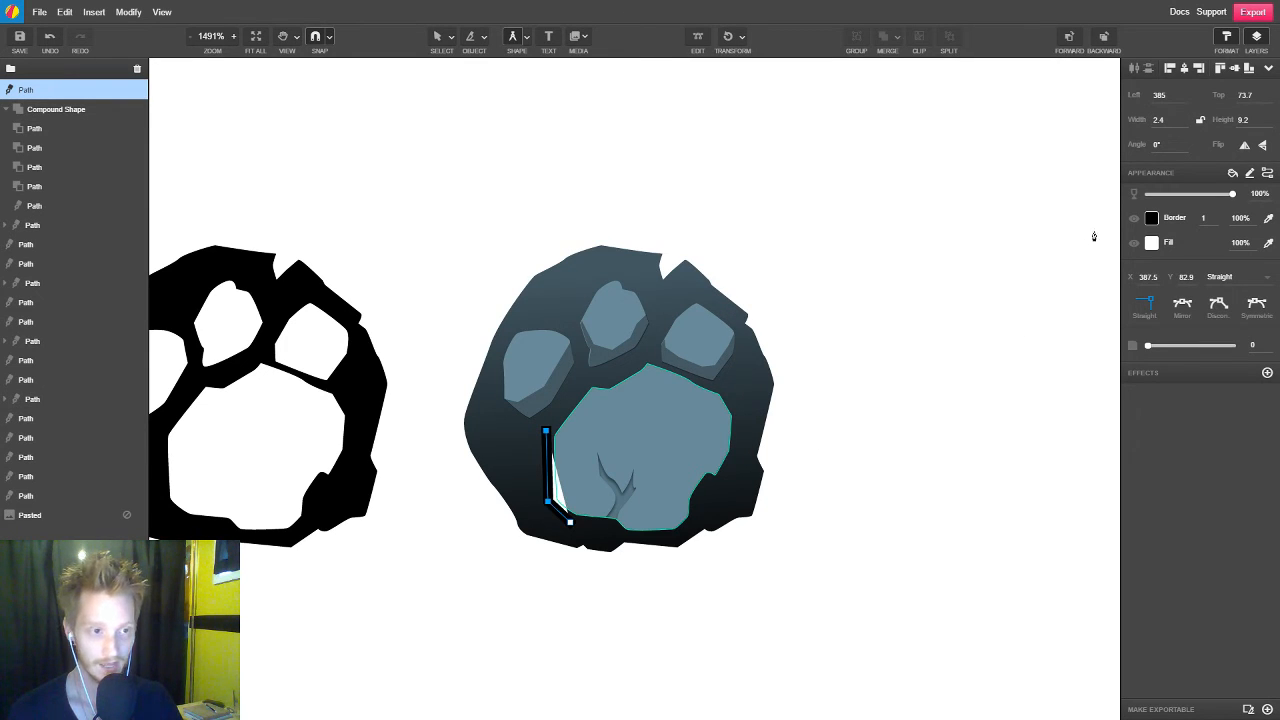
pyautogui.scroll(3, 611, 532)
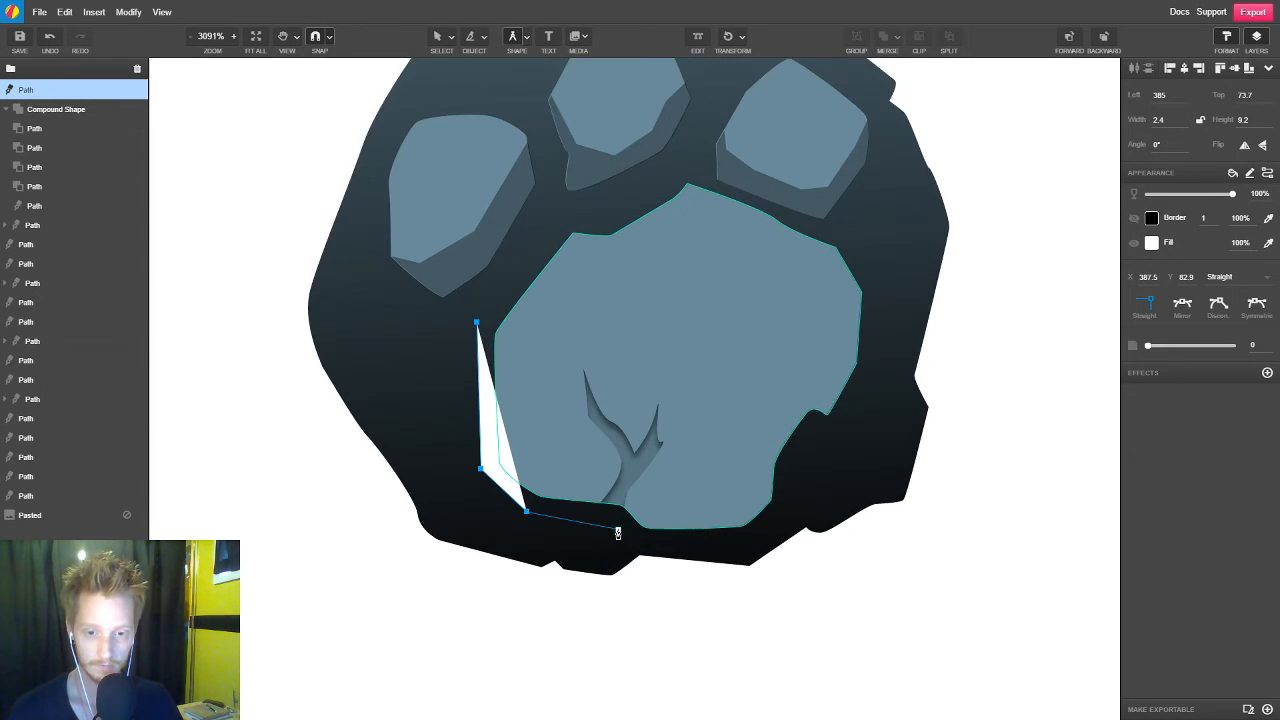
pyautogui.click(617, 533)
# Fill the main pad's shadow path with black and set its opacity to 35%
pyautogui.click(1151, 242)
pyautogui.click(1070, 330)
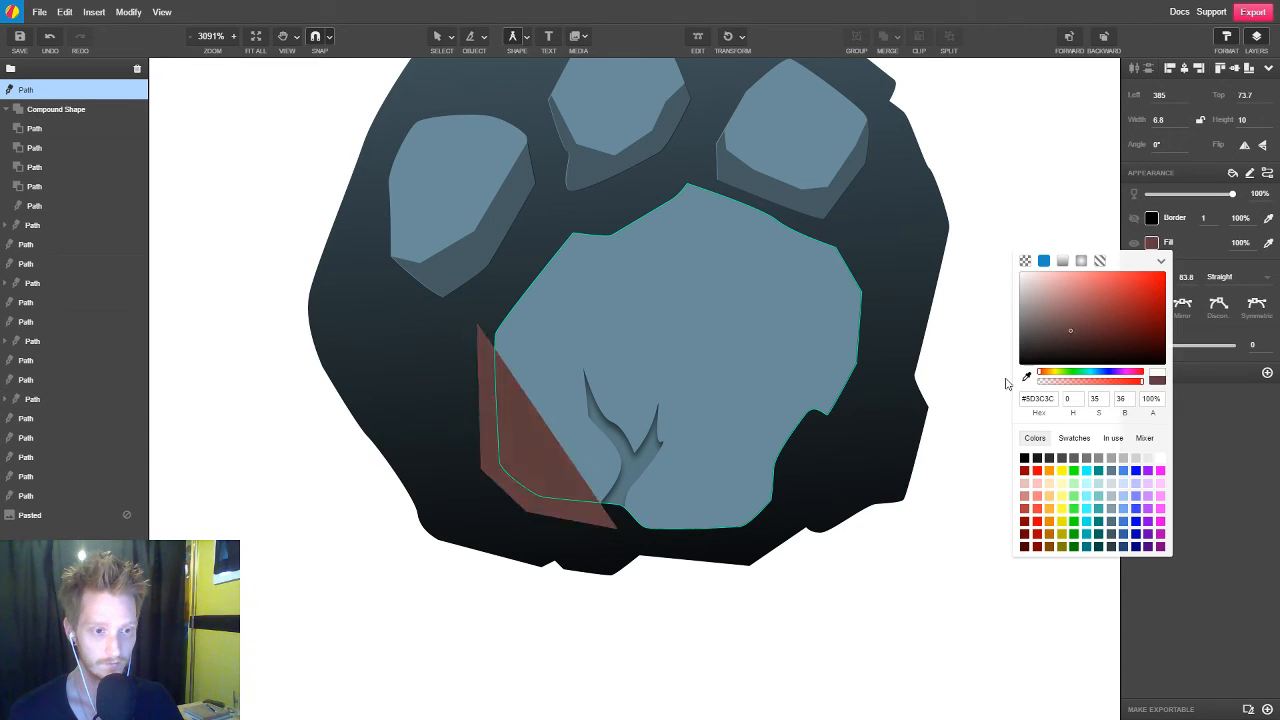
pyautogui.moveTo(1007, 384); pyautogui.dragTo(974, 399)
pyautogui.click(1261, 194)
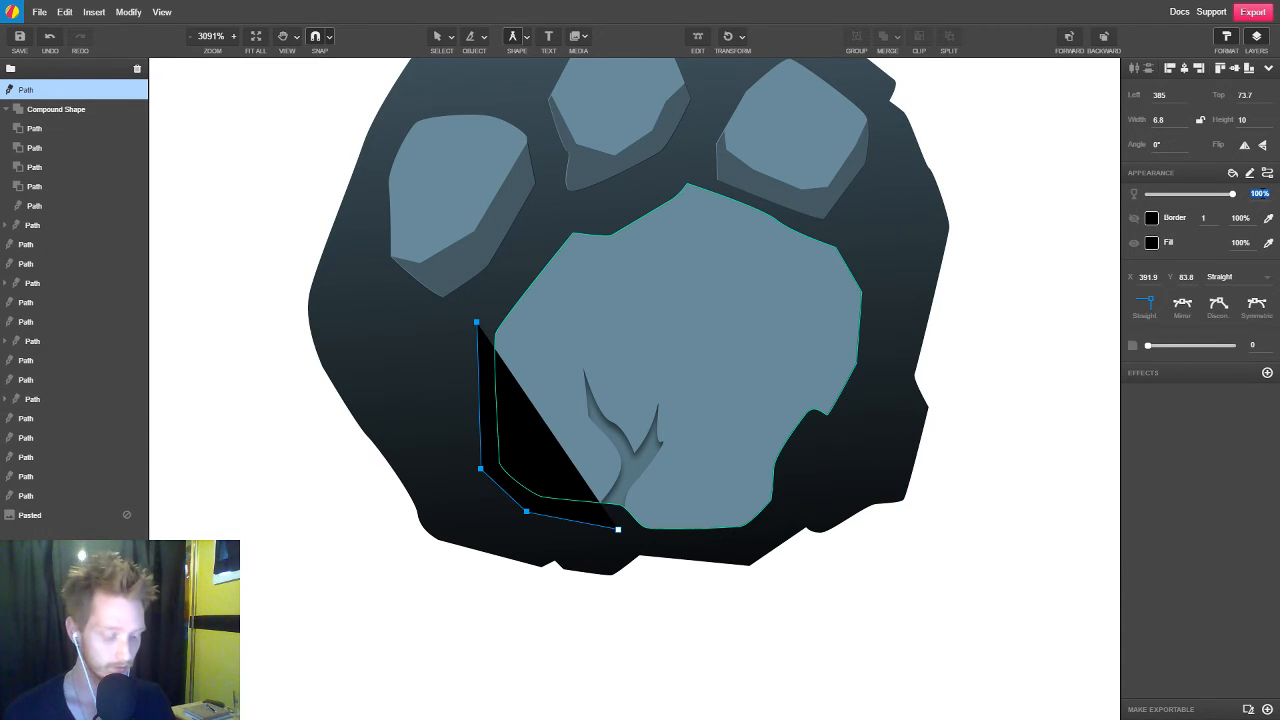
pyautogui.press('Return')
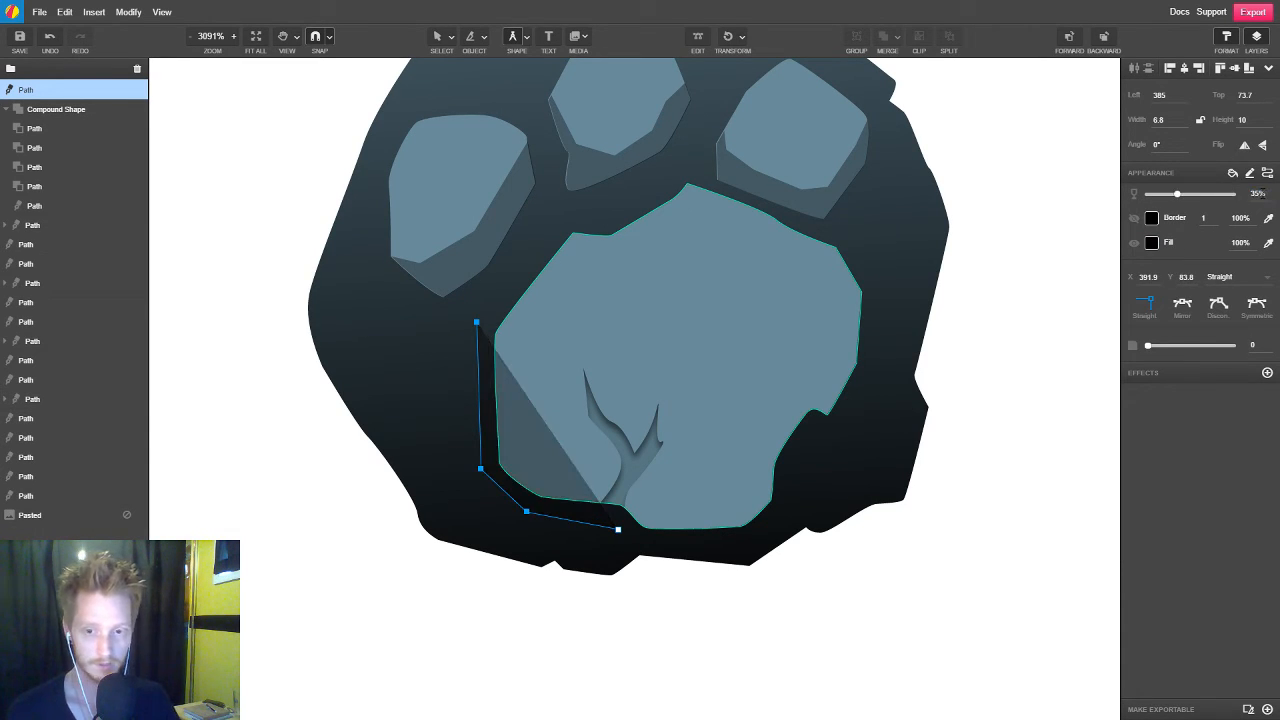
# Continue the shadow outline outside the main pad, along its lower-right edge and up its right side
pyautogui.click(733, 539)
pyautogui.click(799, 498)
pyautogui.click(868, 373)
pyautogui.click(876, 268)
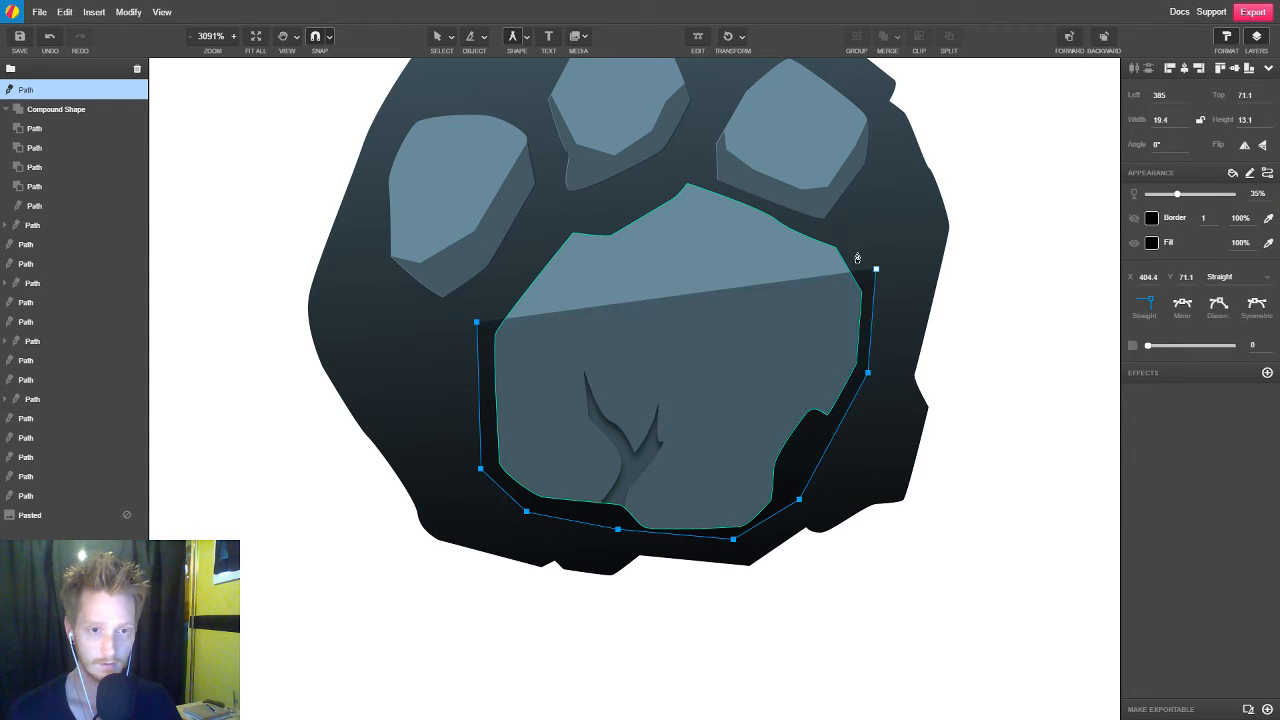
# Trace the shadow's angular inner edge back through the main pad, across the crack, and close the path beyond the left edge
pyautogui.moveTo(833, 232); pyautogui.dragTo(833, 317)
pyautogui.click(801, 378)
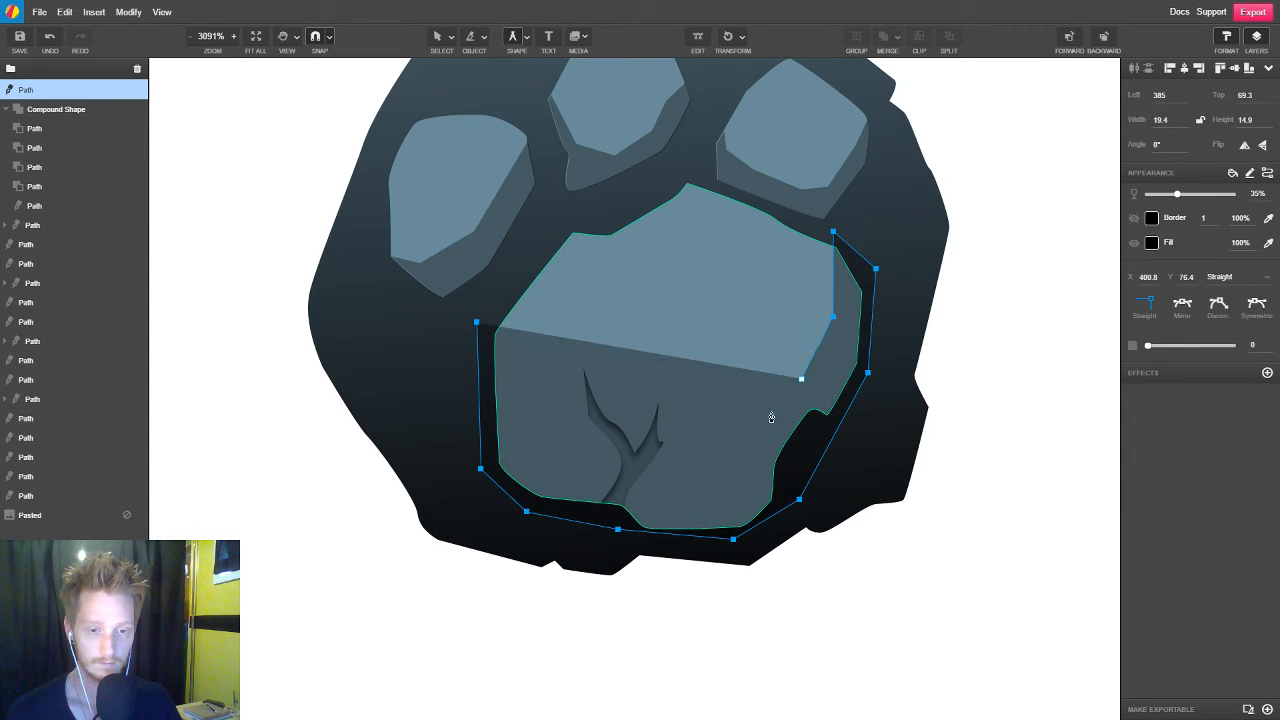
pyautogui.click(762, 418)
pyautogui.click(740, 492)
pyautogui.click(646, 493)
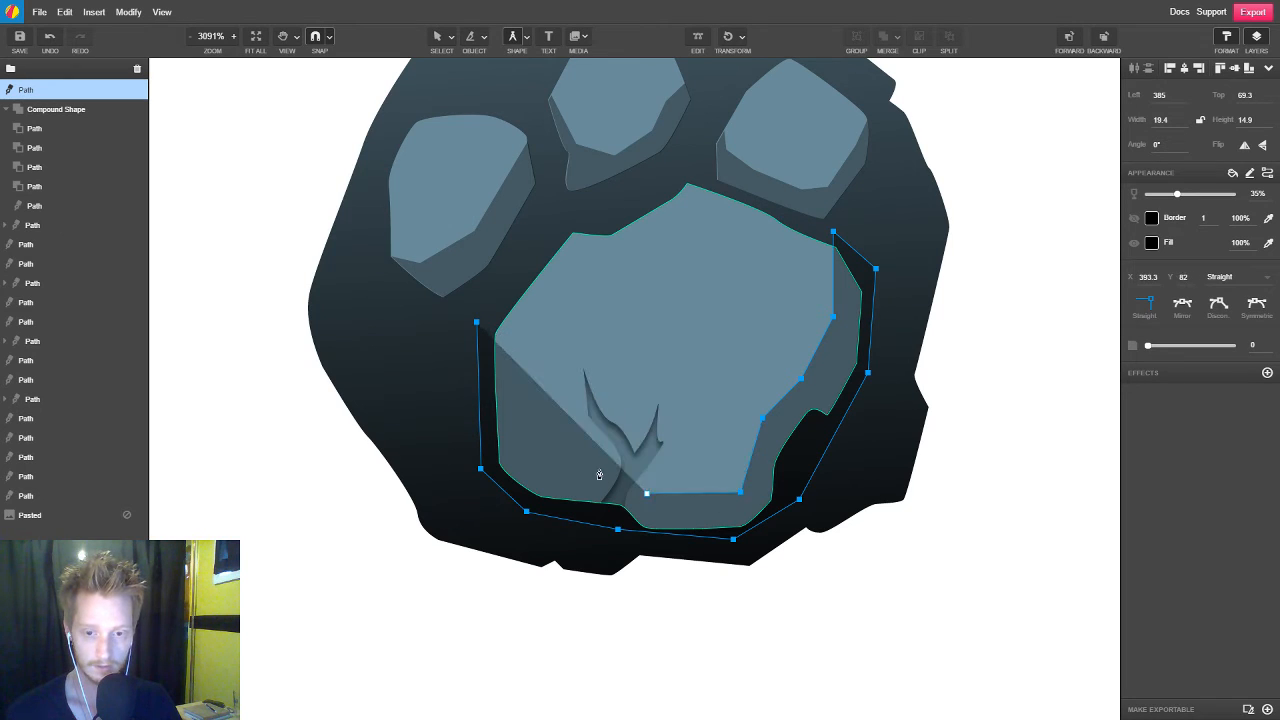
pyautogui.click(599, 469)
pyautogui.click(551, 469)
pyautogui.click(523, 445)
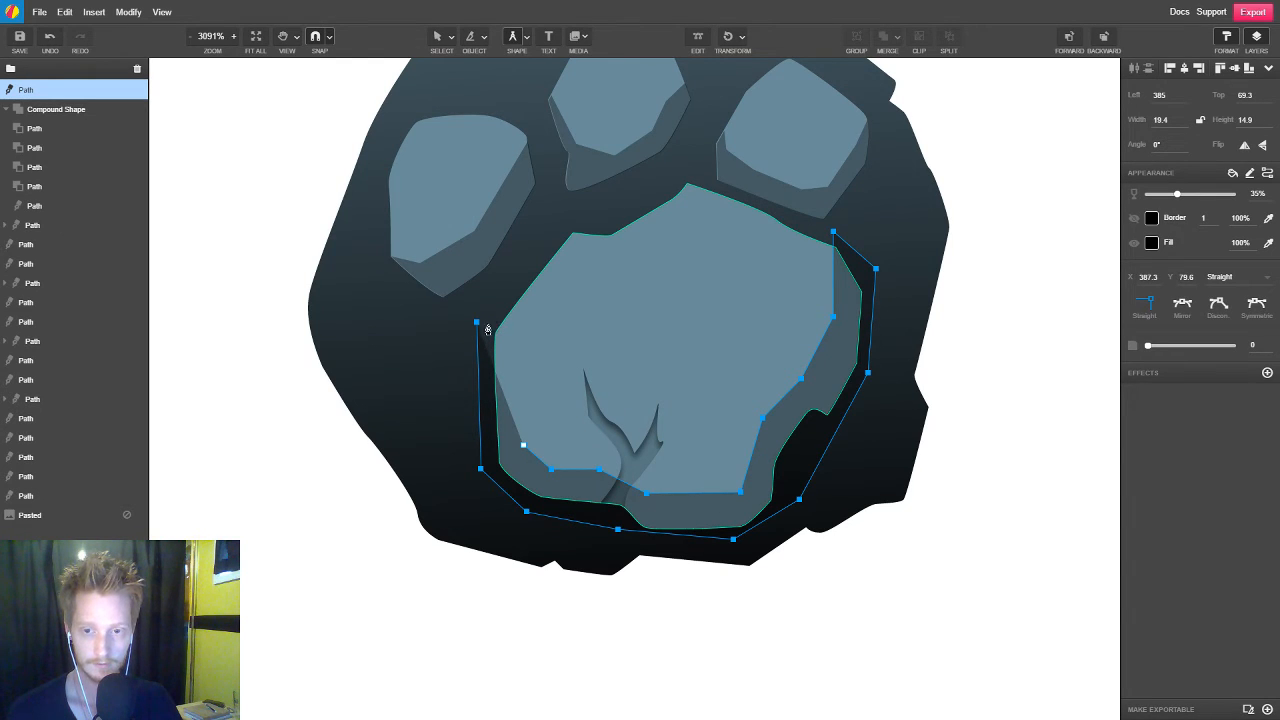
pyautogui.moveTo(476, 322); pyautogui.dragTo(485, 308)
# Nudge the lower-right corner point of the shadow's inner edge slightly up and to the left
pyautogui.press('v')
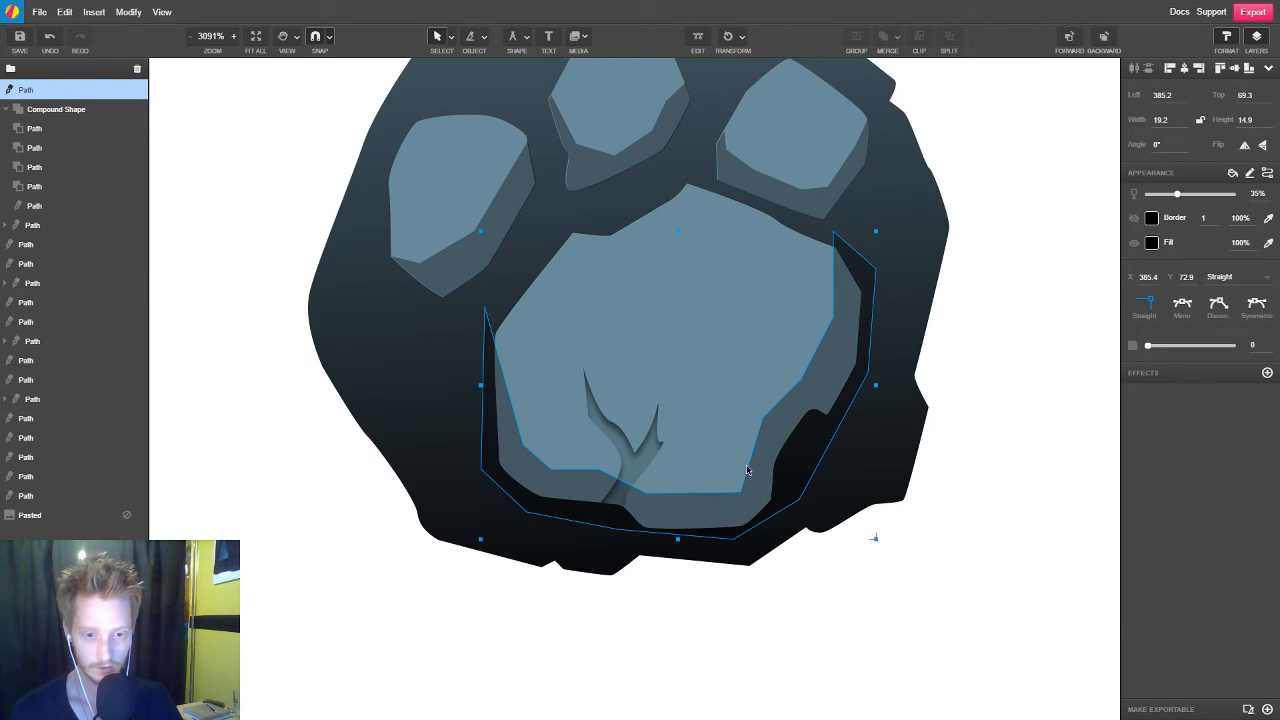
pyautogui.click(823, 631)
pyautogui.doubleClick(766, 466)
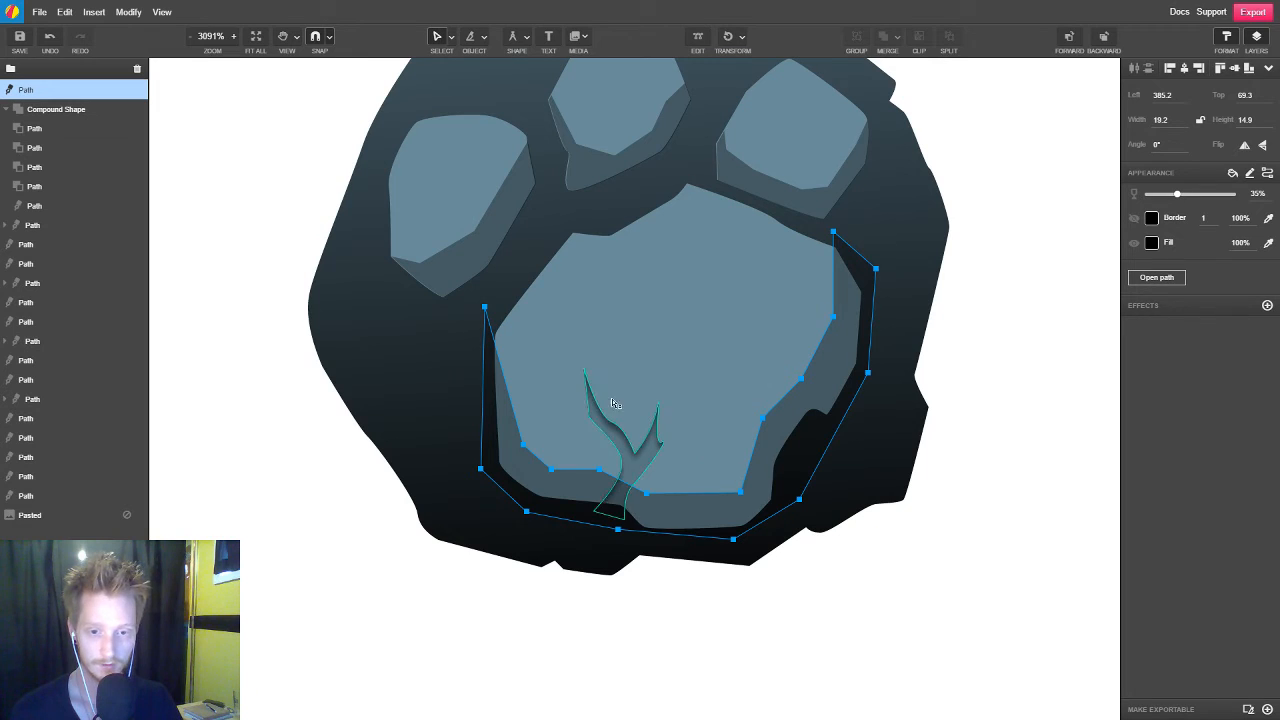
pyautogui.moveTo(742, 497); pyautogui.dragTo(738, 490)
pyautogui.click(811, 621)
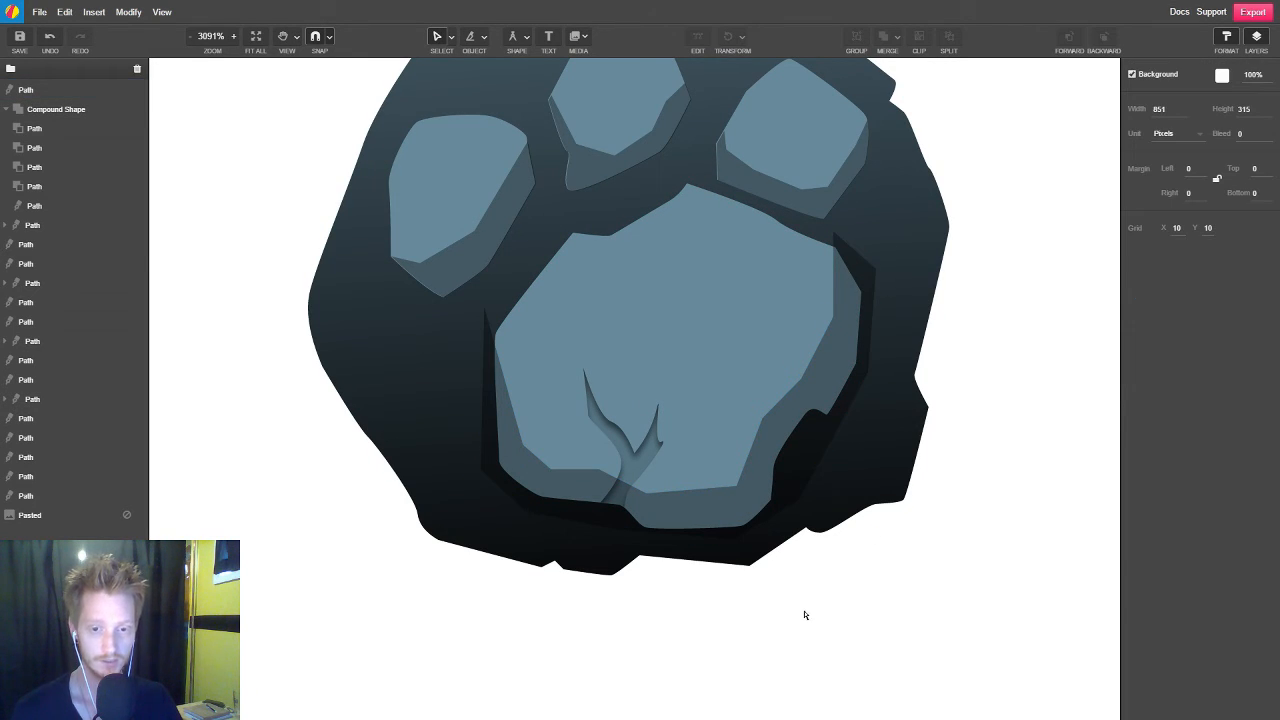
# Clip the new shadow shape inside the main pad
pyautogui.click(848, 352)
pyautogui.keyDown('shift'); pyautogui.click(703, 216); pyautogui.keyUp('shift')
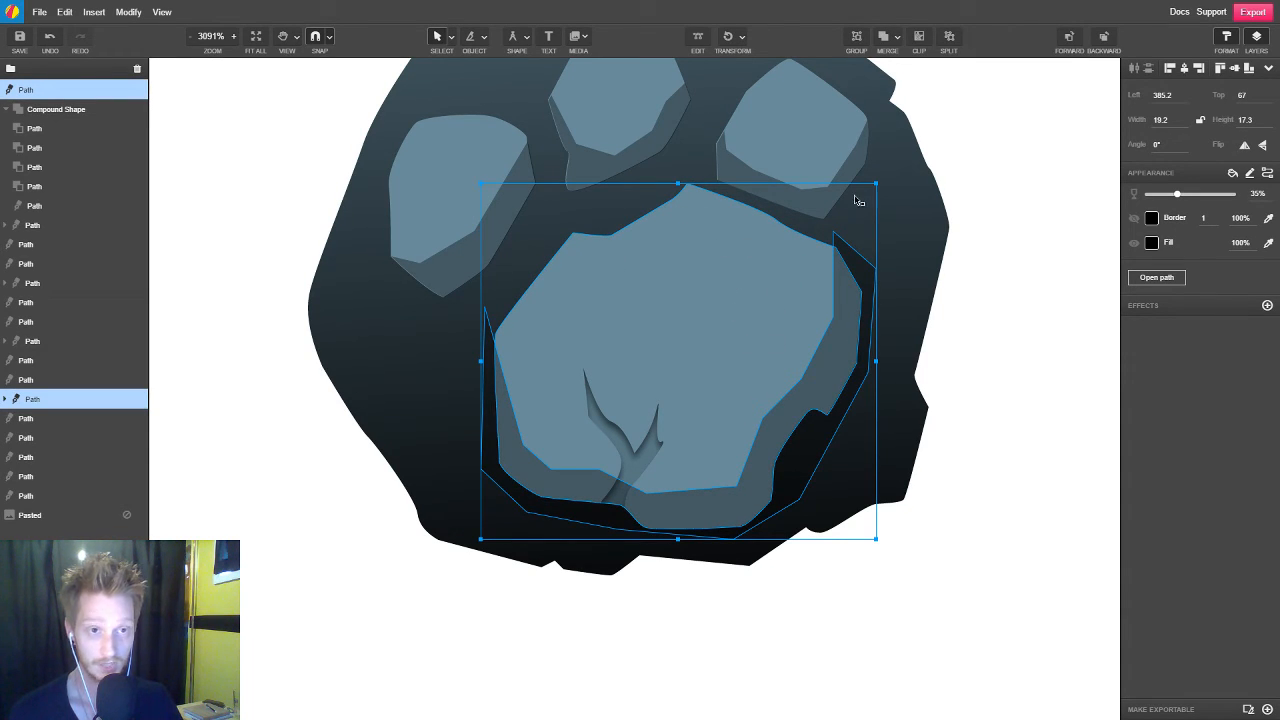
pyautogui.click(920, 38)
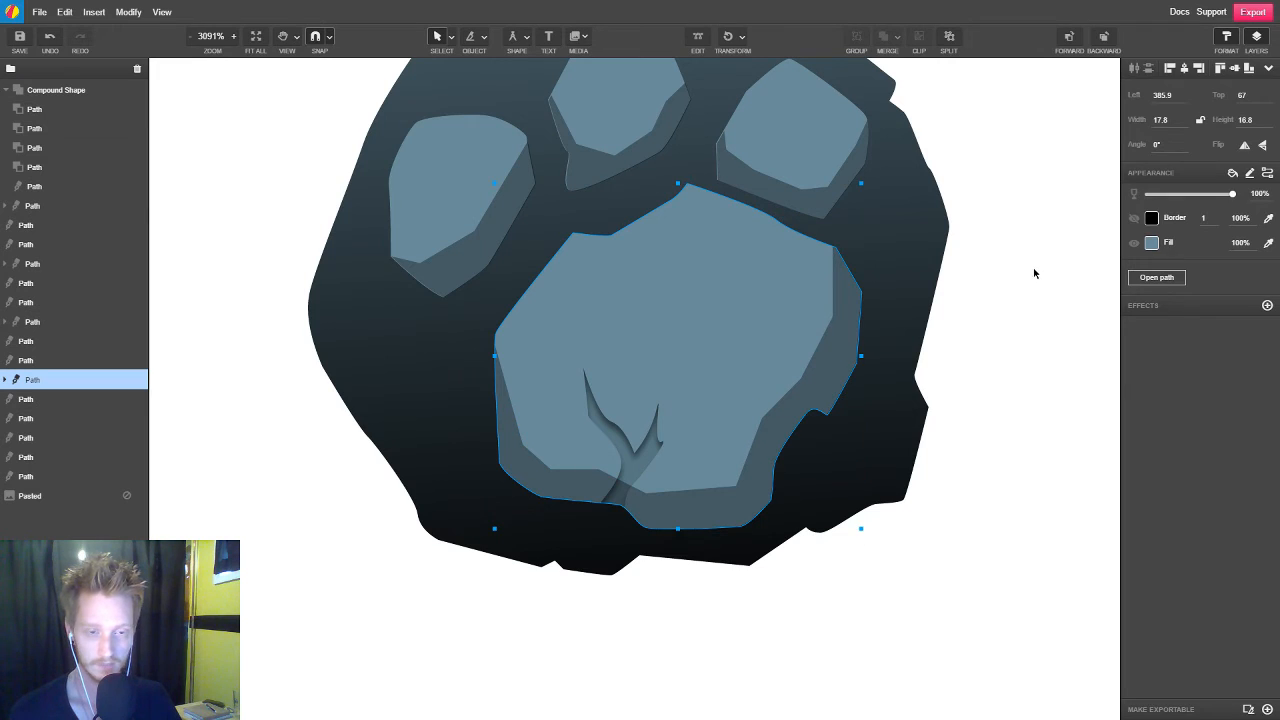
pyautogui.click(1035, 273)
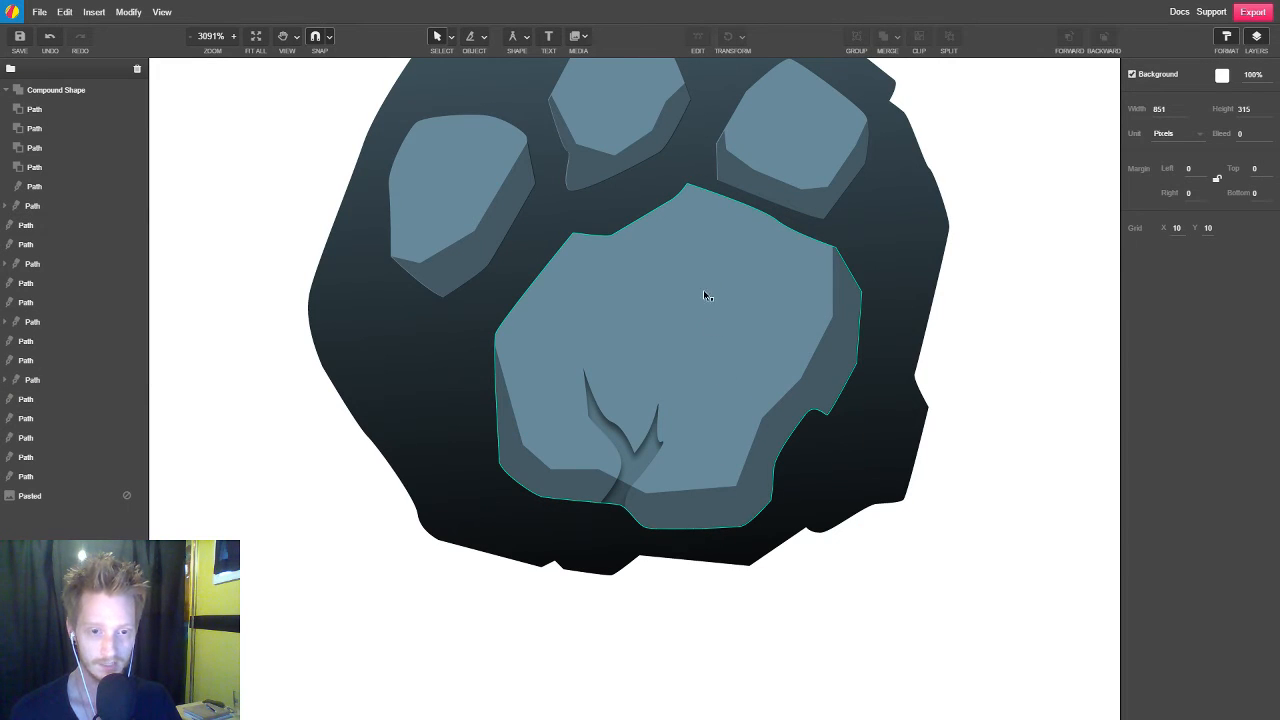
# Move the main pad aside to test that its clipped contents follow, and undo the move
pyautogui.moveTo(728, 427); pyautogui.dragTo(545, 421)
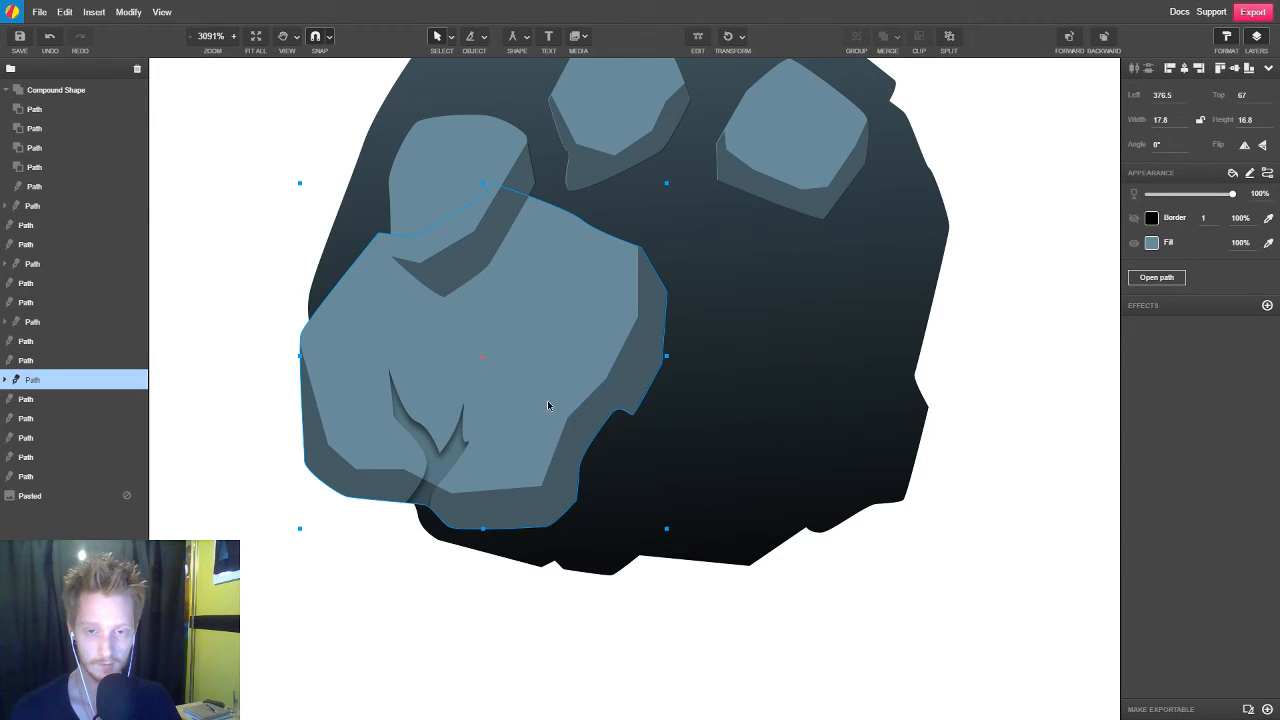
pyautogui.hotkey('ctrl', 'z')
pyautogui.scroll(-5, 700, 491)
pyautogui.click(845, 585)
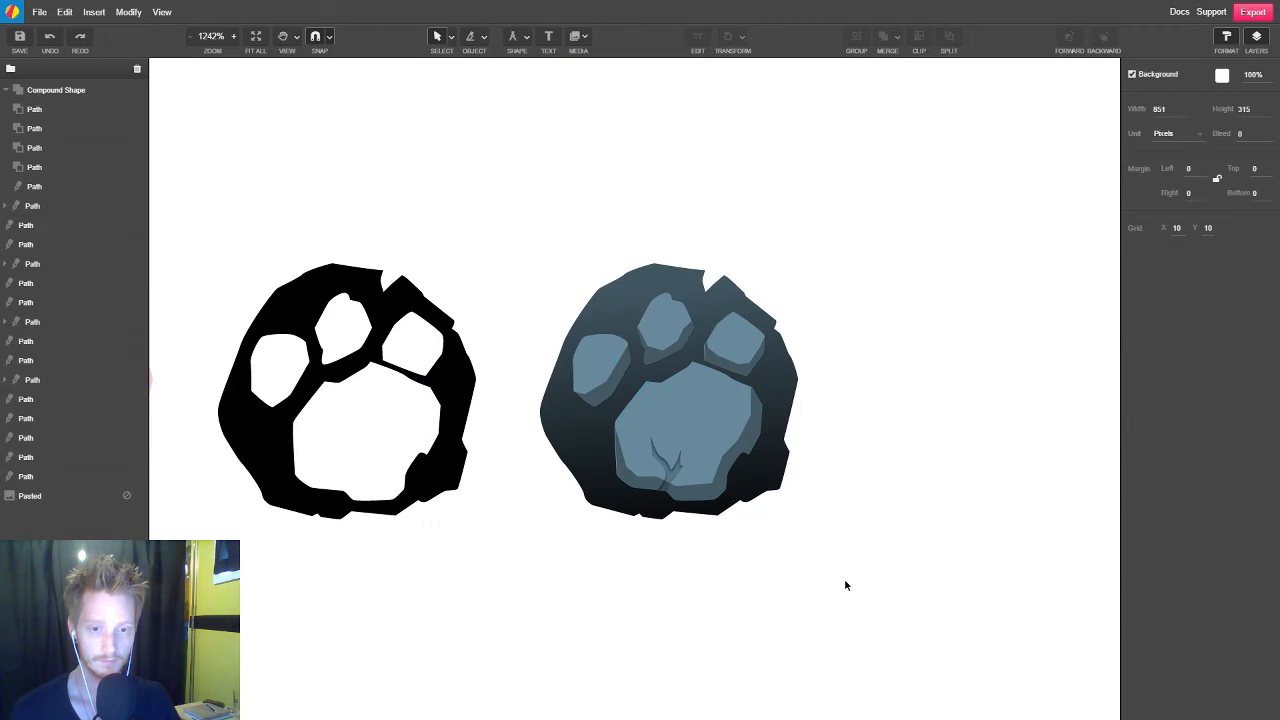
pyautogui.scroll(-6, 847, 578)
pyautogui.scroll(2, 849, 572)
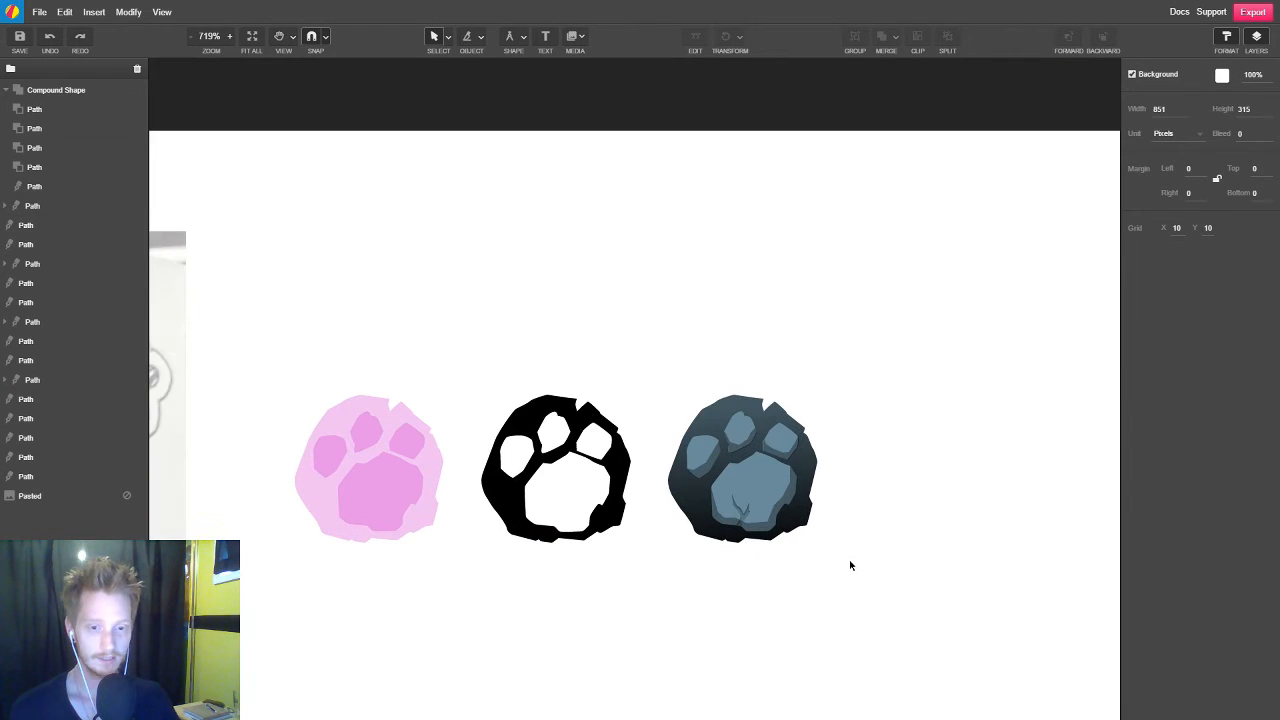
pyautogui.scroll(4, 815, 550)
# Stretch the slate paw's dark base shape slightly downward from its lower edge
pyautogui.click(791, 491)
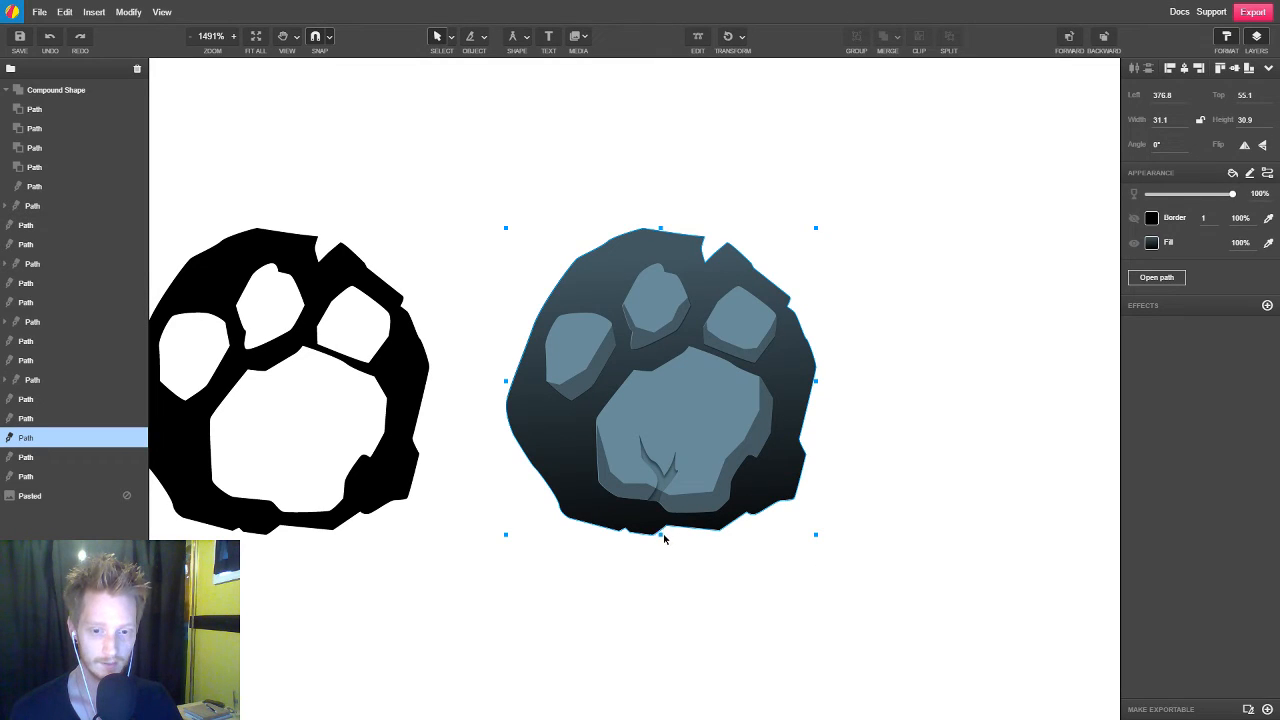
pyautogui.moveTo(661, 540); pyautogui.dragTo(661, 547)
pyautogui.click(928, 473)
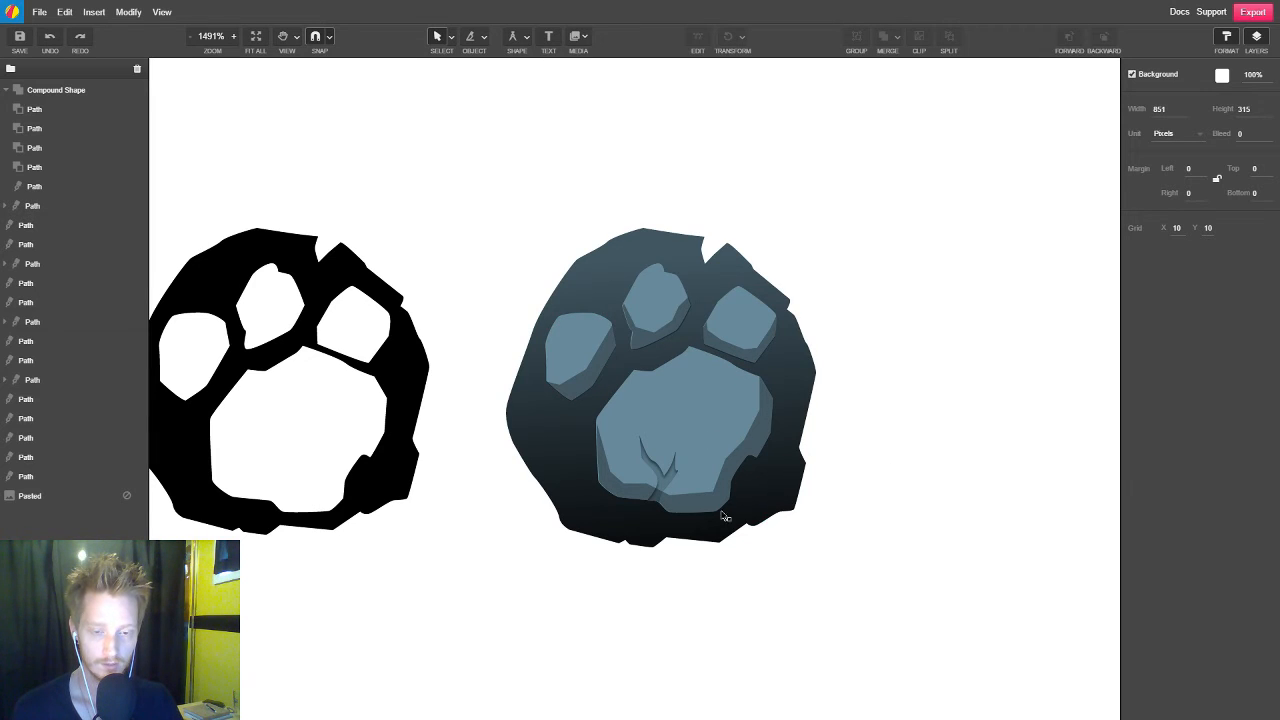
# Darken the crack's fill to #455C66 by setting its brightness to 40
pyautogui.scroll(-1, 603, 500)
pyautogui.scroll(-1, 603, 500)
pyautogui.scroll(6, 660, 542)
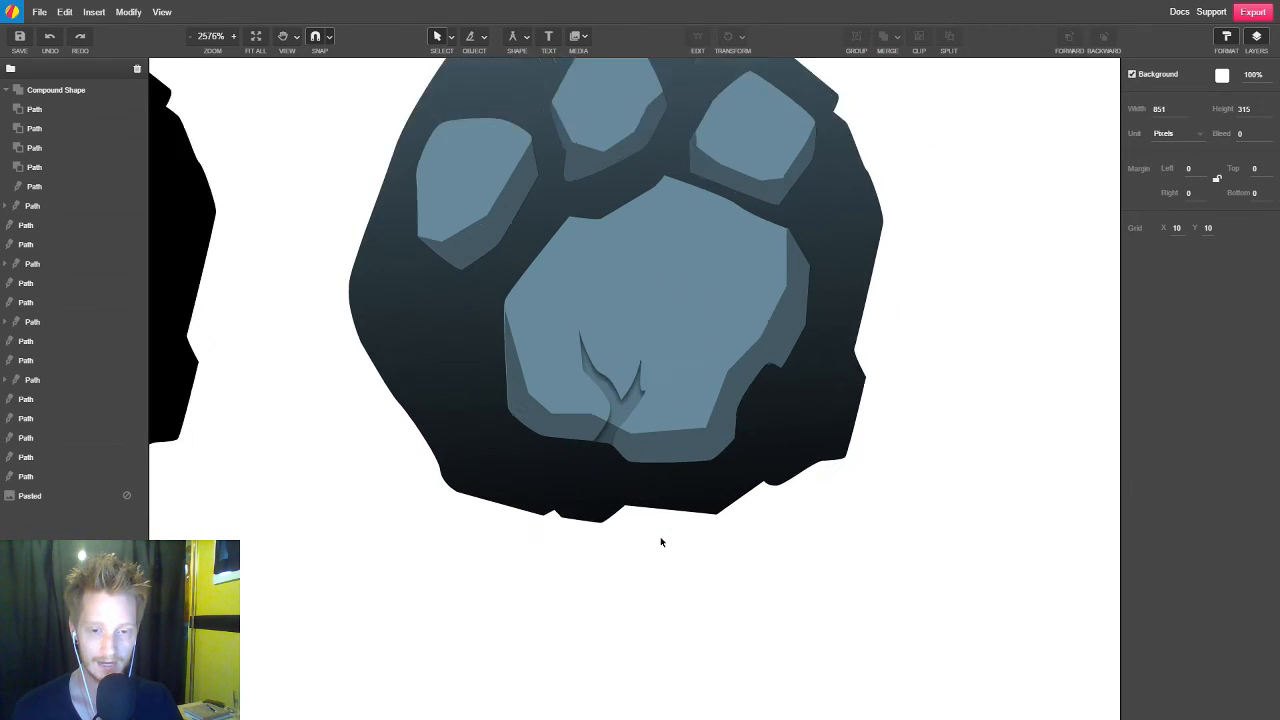
pyautogui.doubleClick(622, 374)
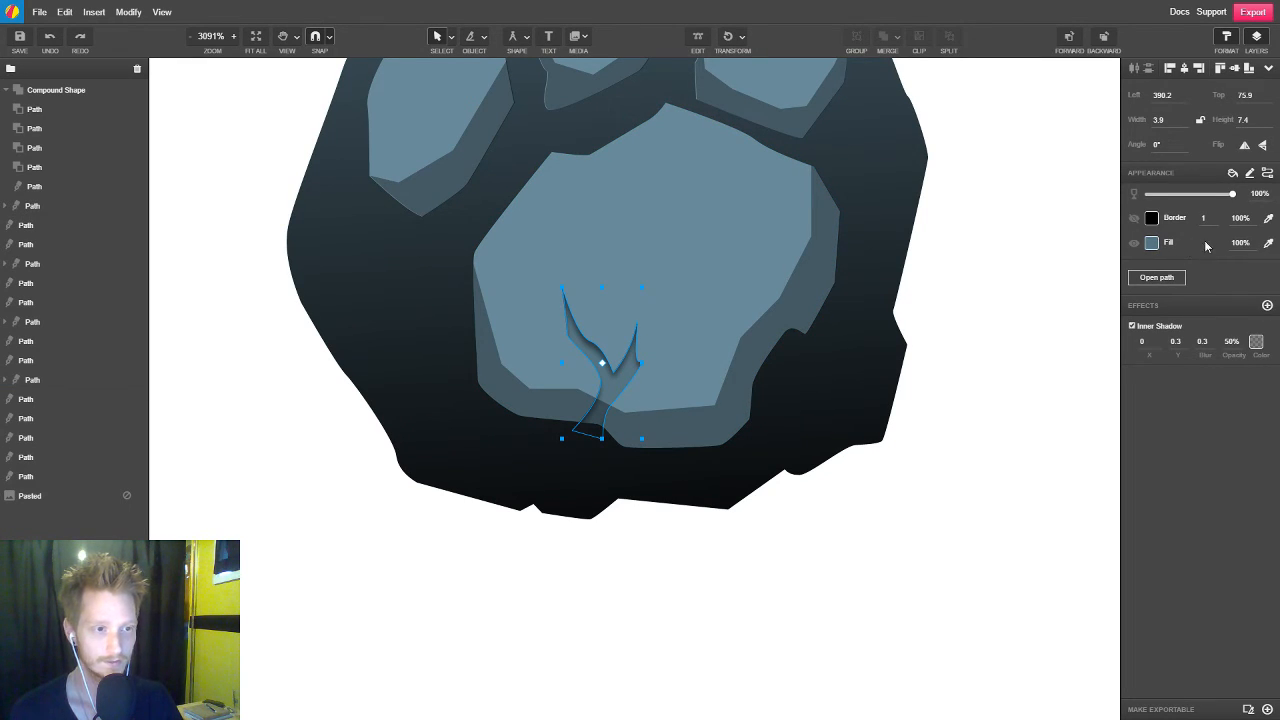
pyautogui.click(1151, 244)
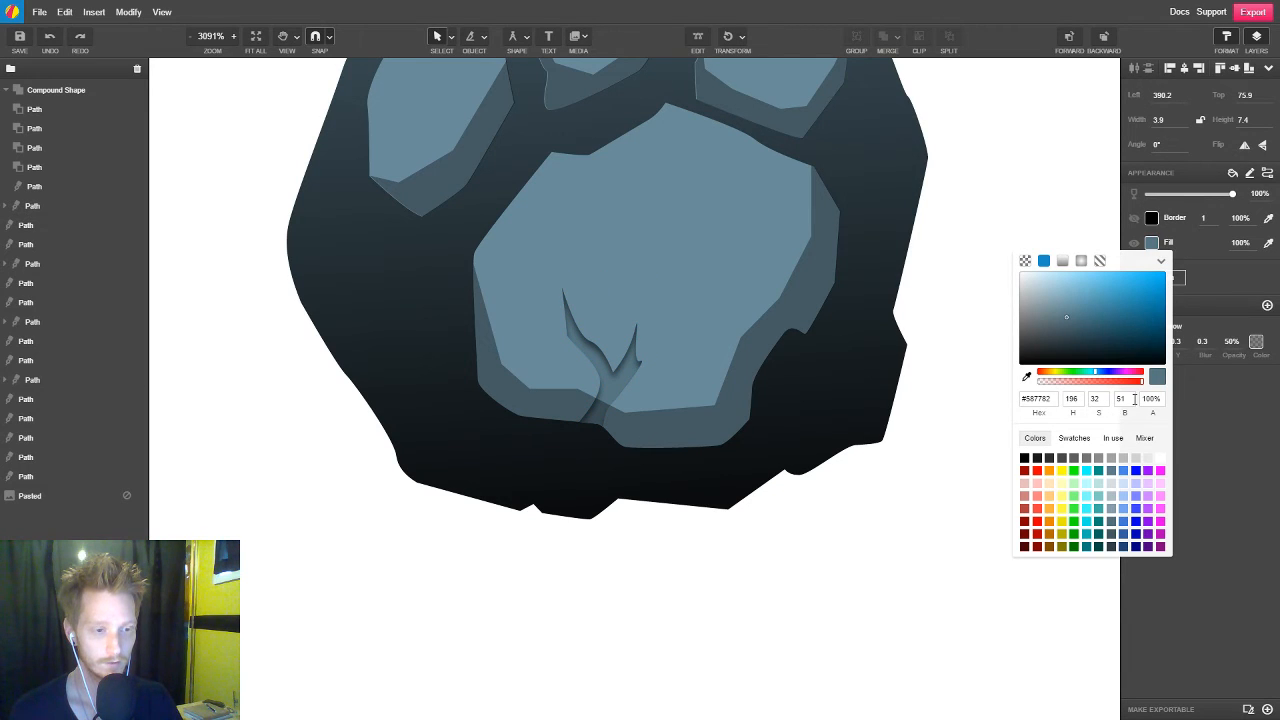
pyautogui.click(1131, 399)
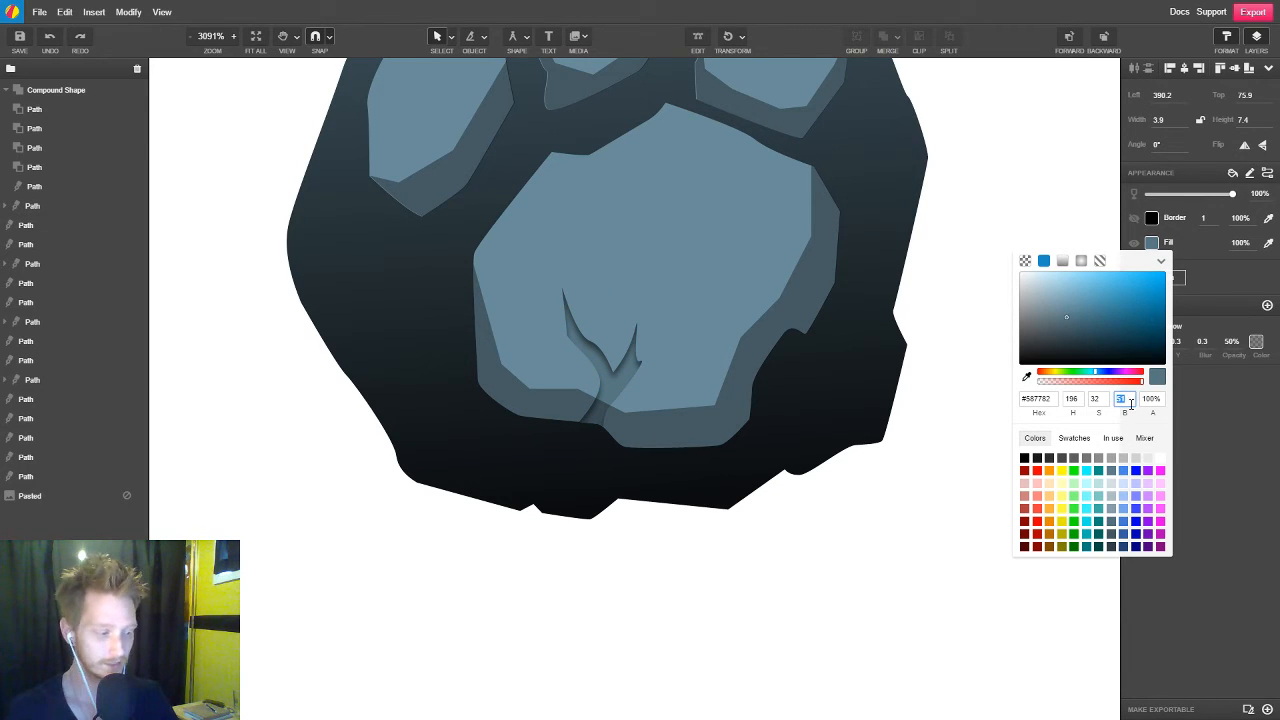
pyautogui.write('47')
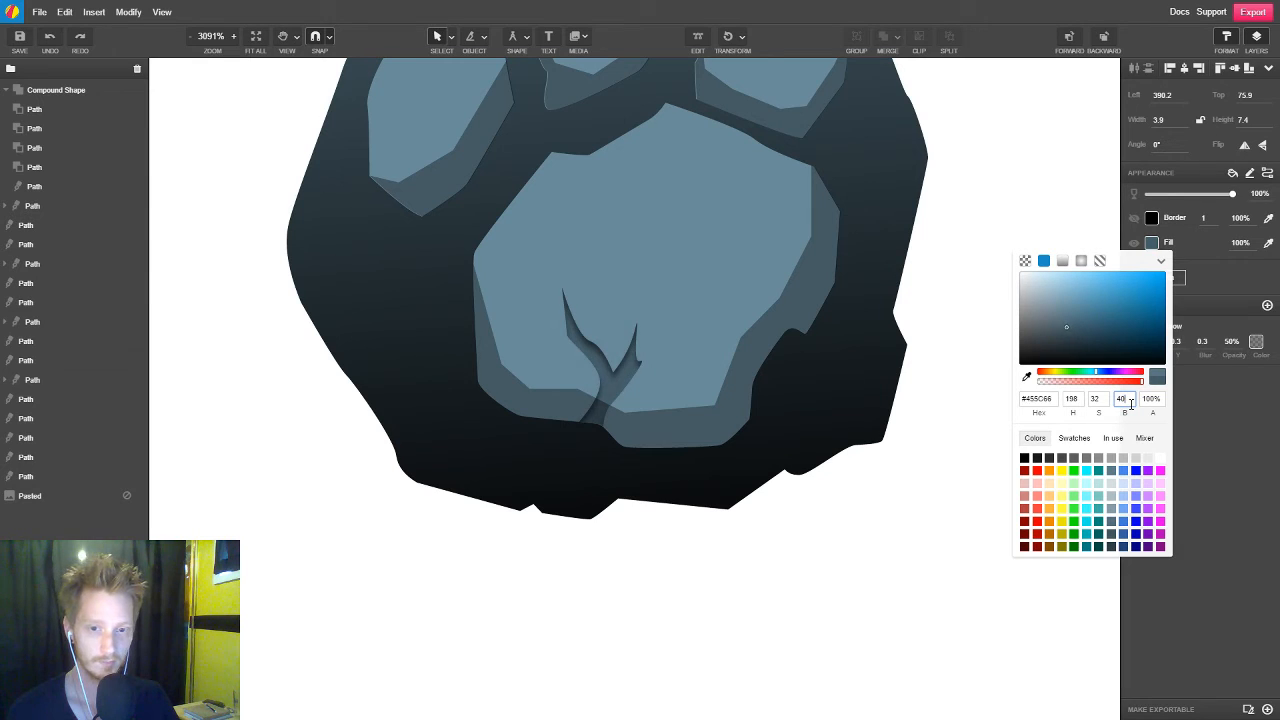
pyautogui.click(813, 593)
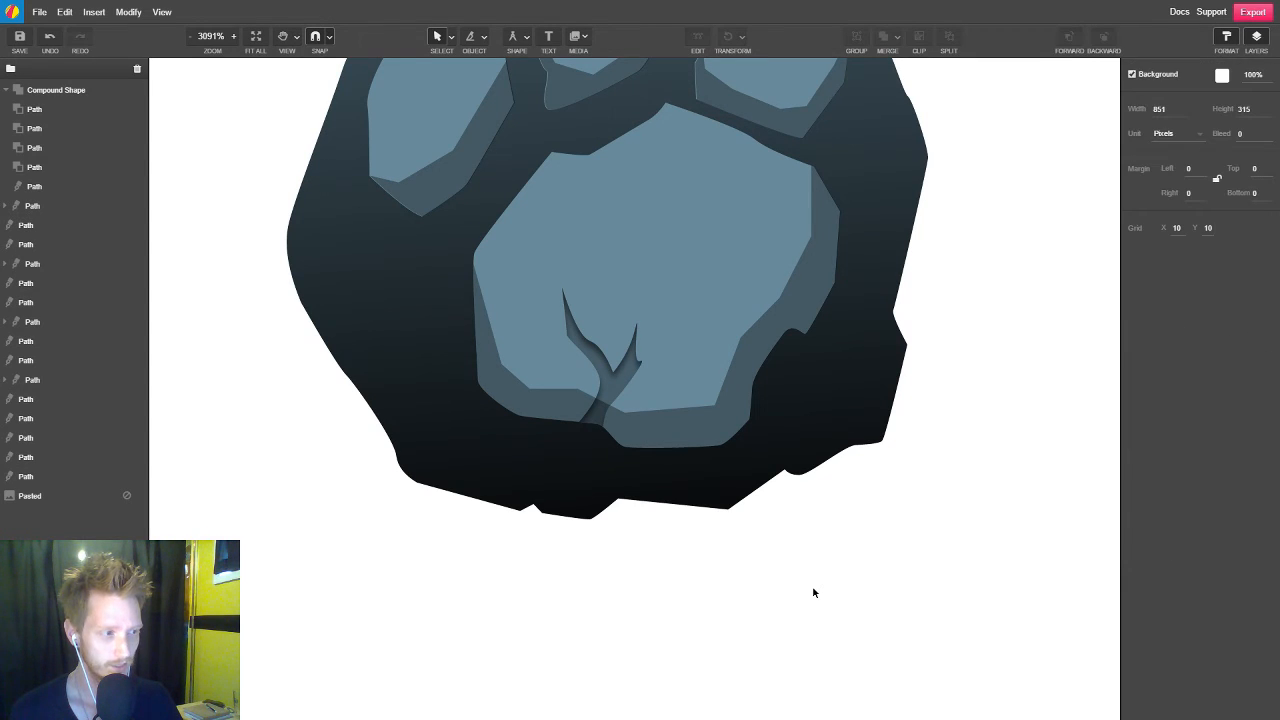
# Examine the shaded slate paw up close and alongside the black and pink versions
pyautogui.scroll(-3, 876, 574)
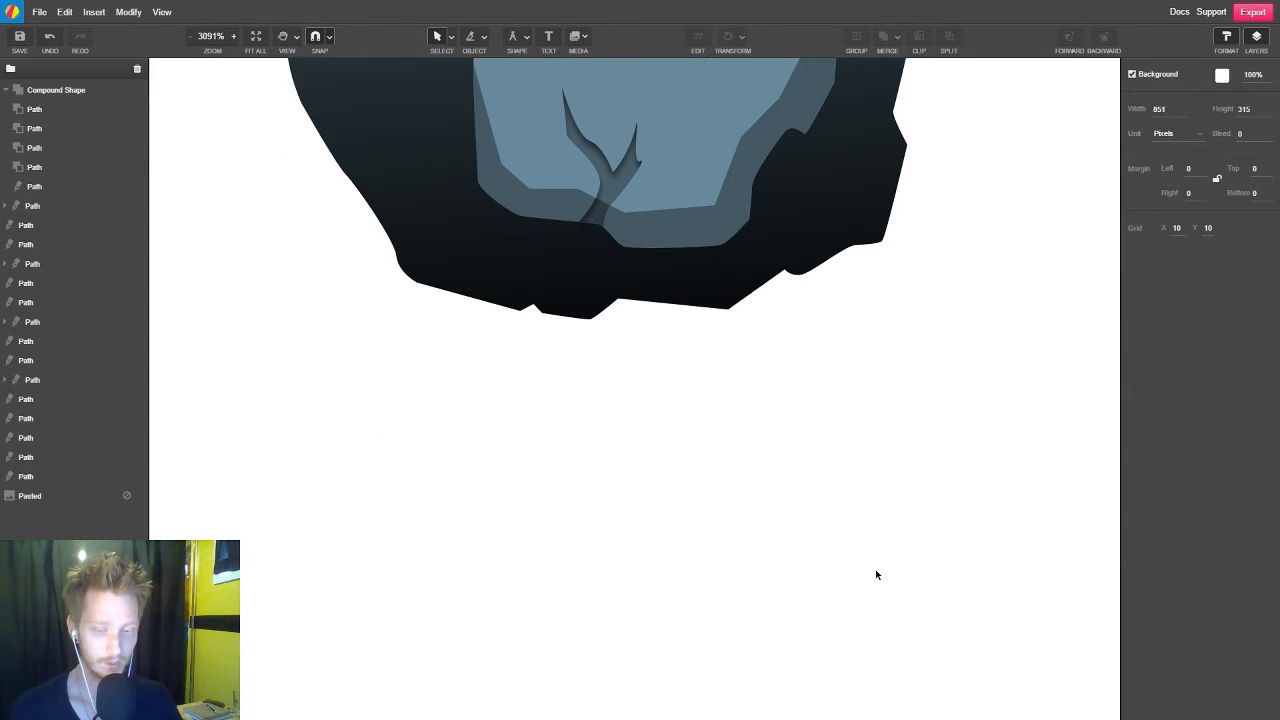
pyautogui.scroll(-4, 876, 574)
pyautogui.scroll(3, 984, 598)
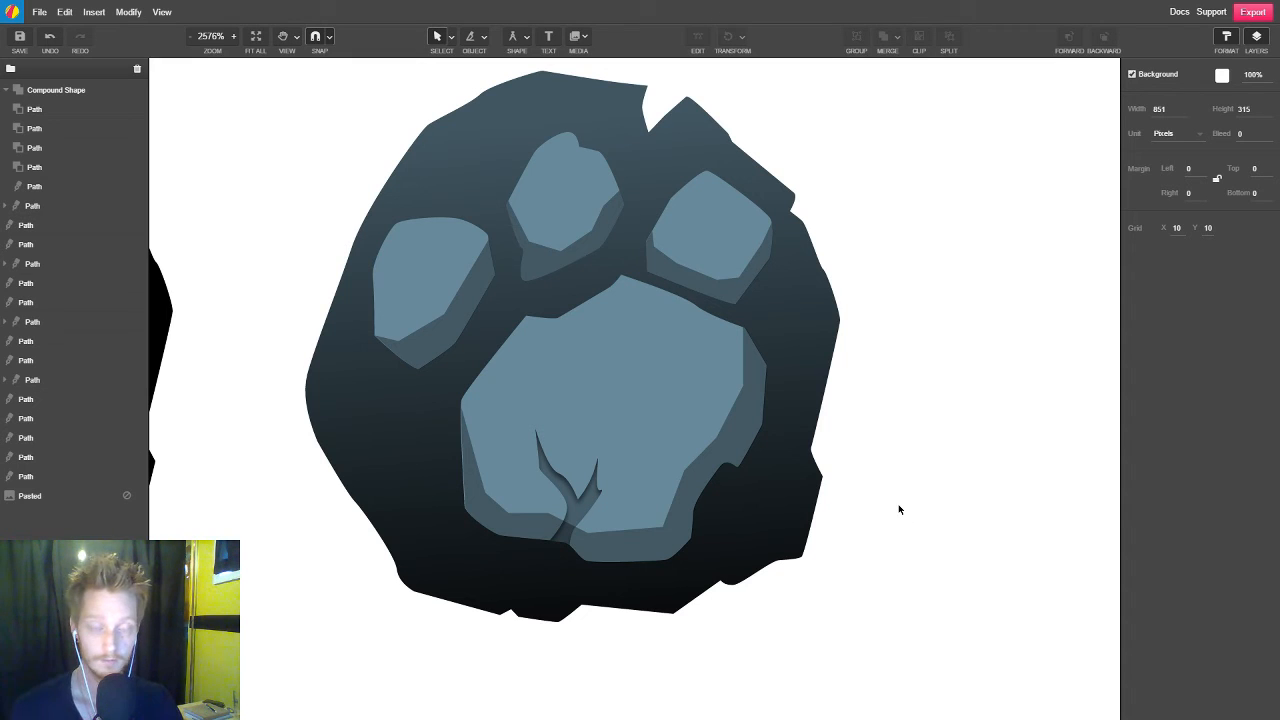
pyautogui.scroll(-6, 899, 510)
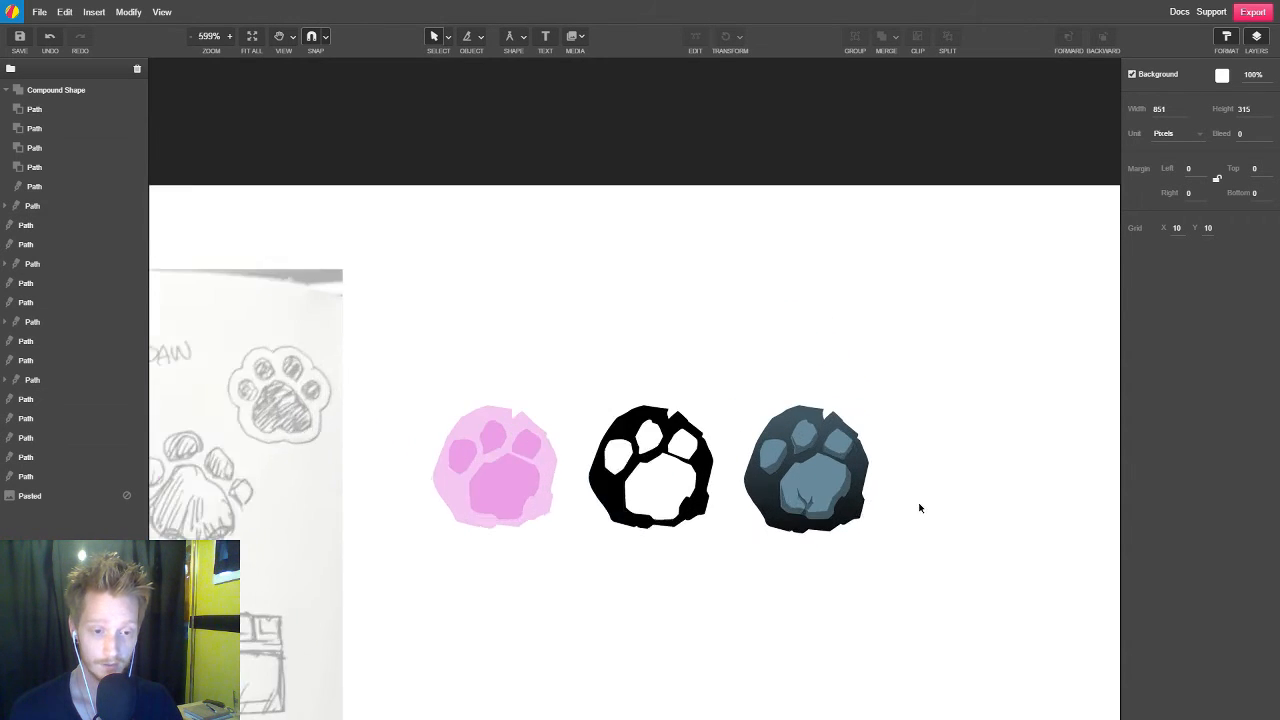
pyautogui.scroll(3, 918, 508)
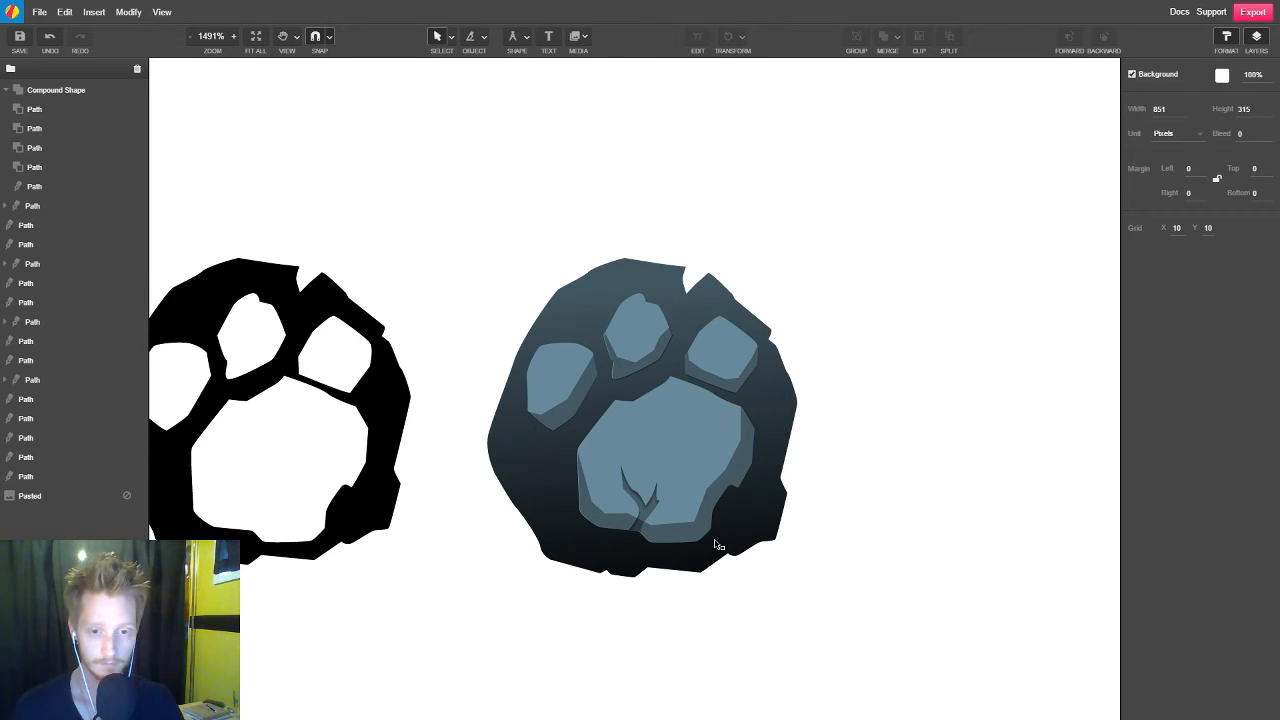
pyautogui.hscroll(2, 575, 528)
pyautogui.hscroll(-2, 577, 530)
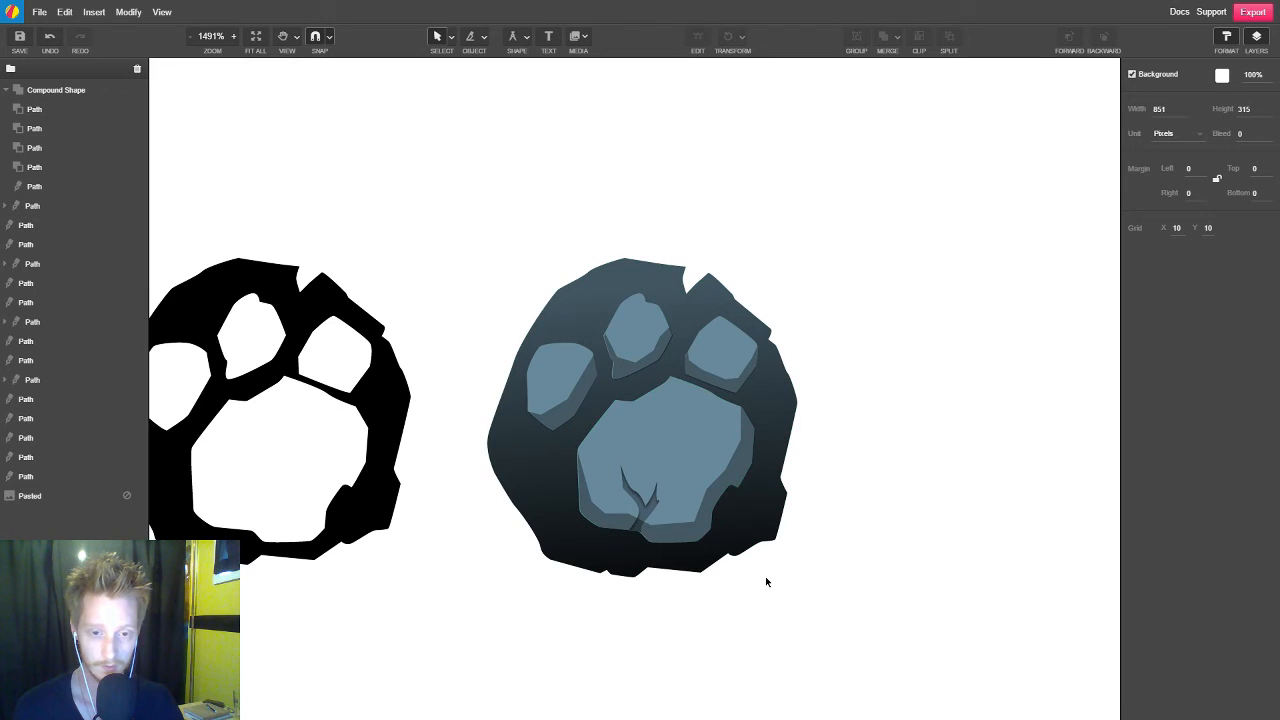
pyautogui.hscroll(-2, 751, 531)
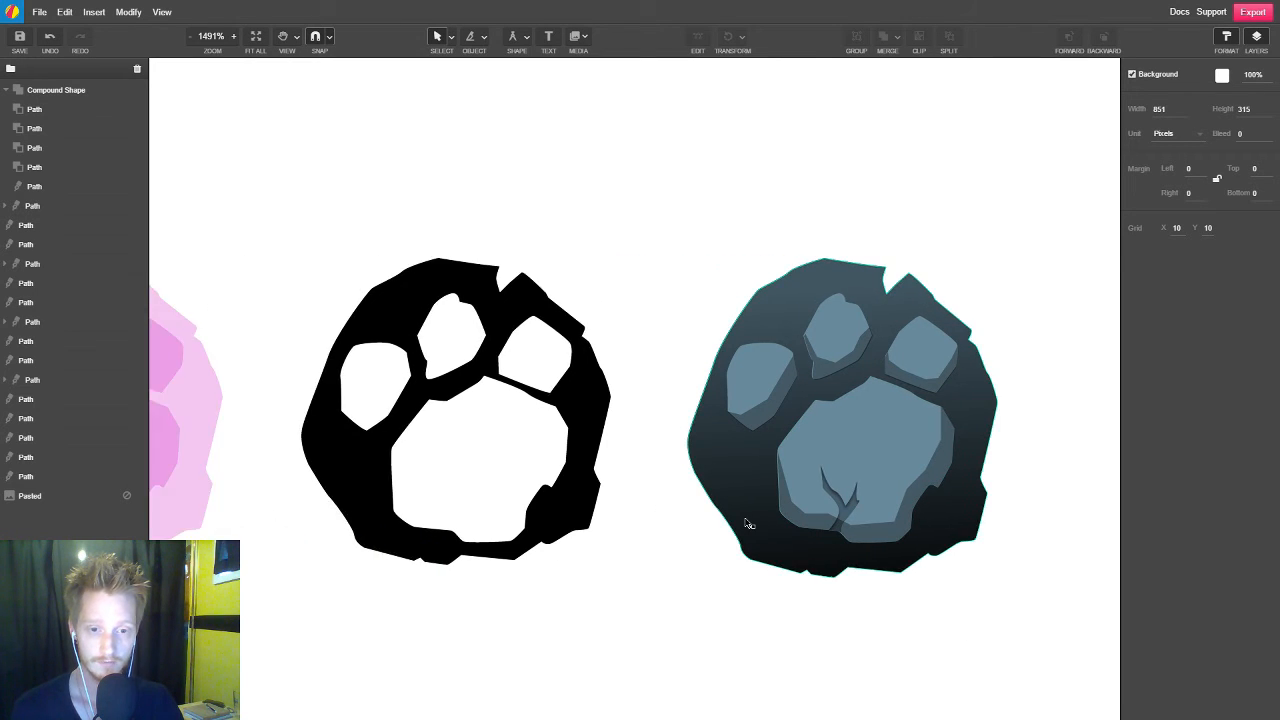
pyautogui.hscroll(2, 748, 524)
# Start a white highlight path along the slate paw's left toe, hide its border and set its opacity to 35%
pyautogui.scroll(4, 720, 466)
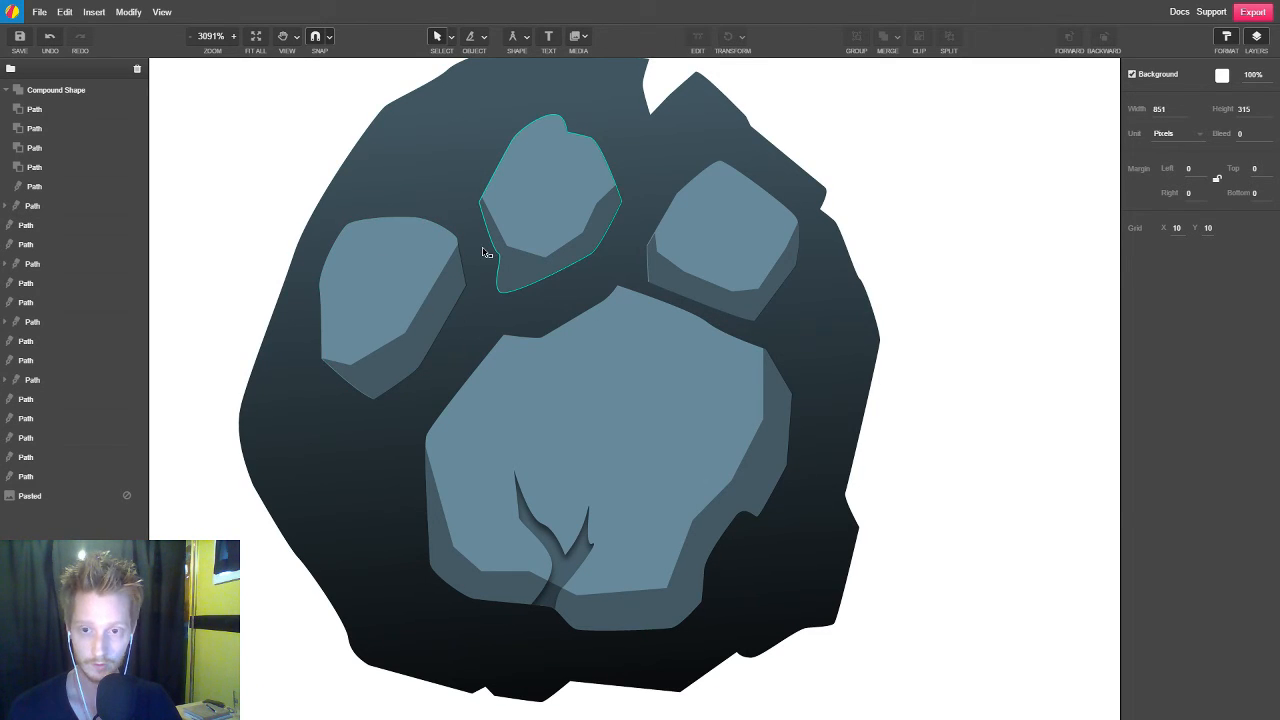
pyautogui.press('p')
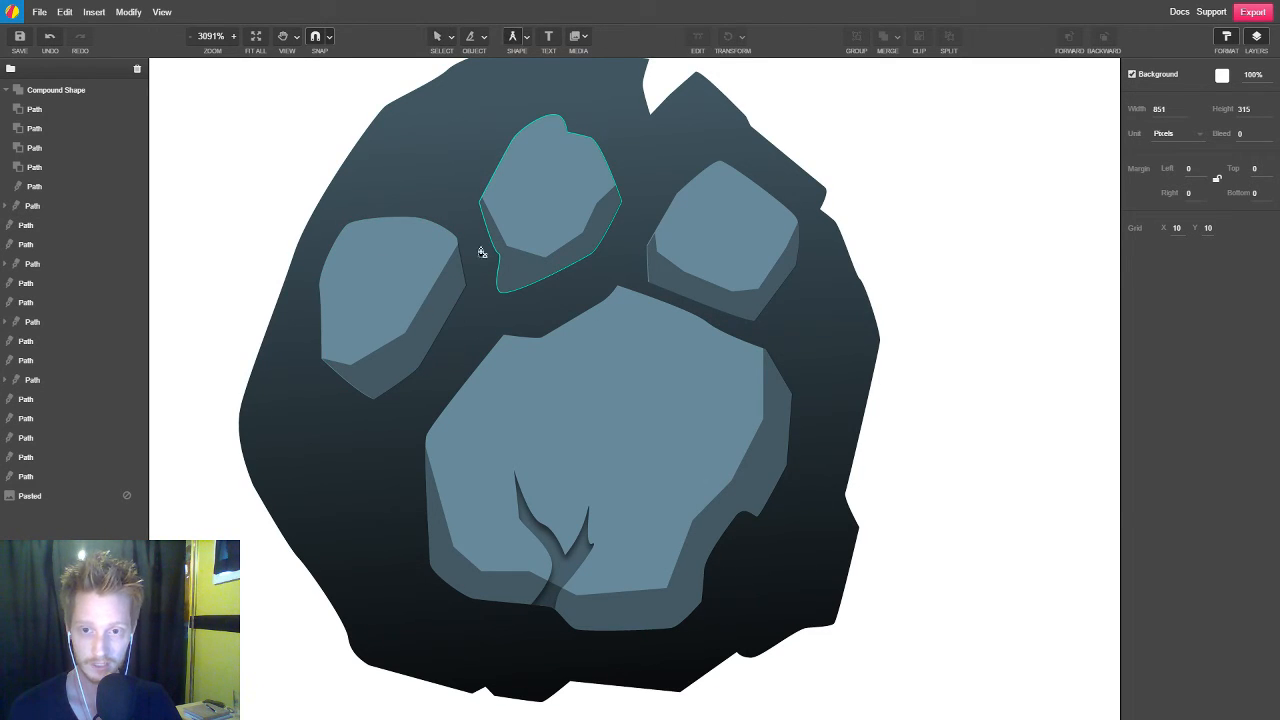
pyautogui.click(316, 343)
pyautogui.click(331, 277)
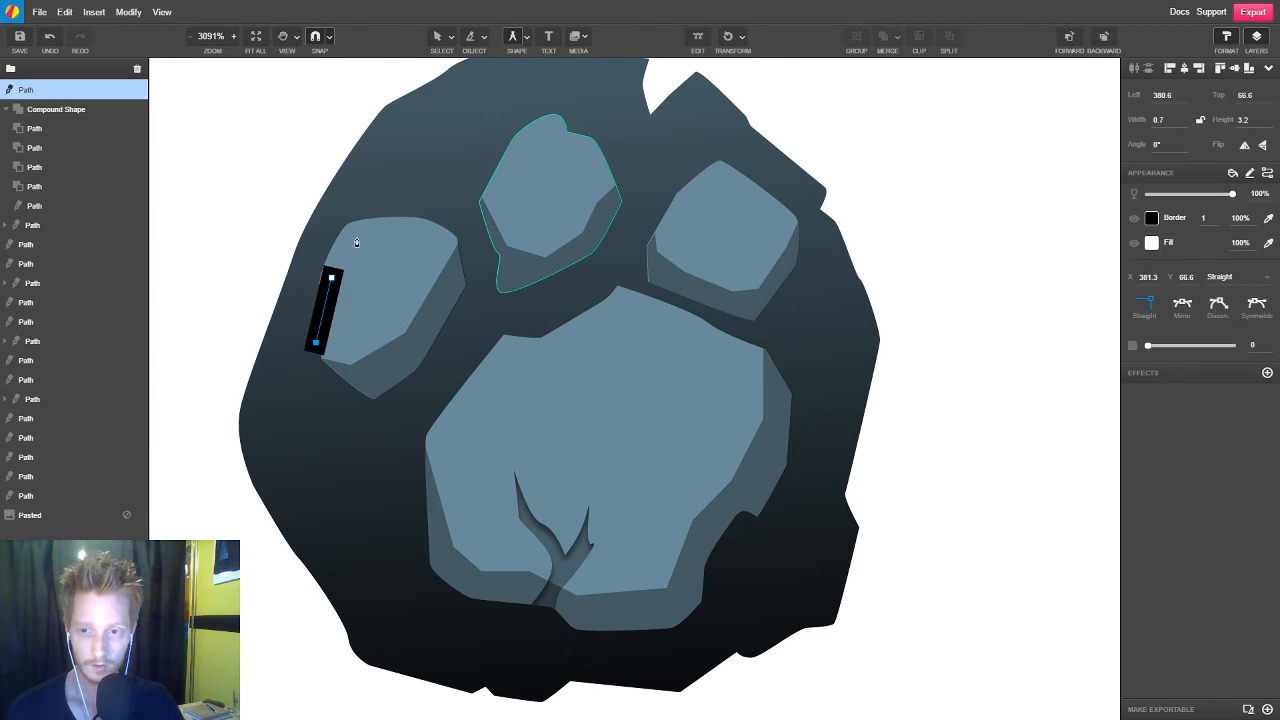
pyautogui.click(361, 245)
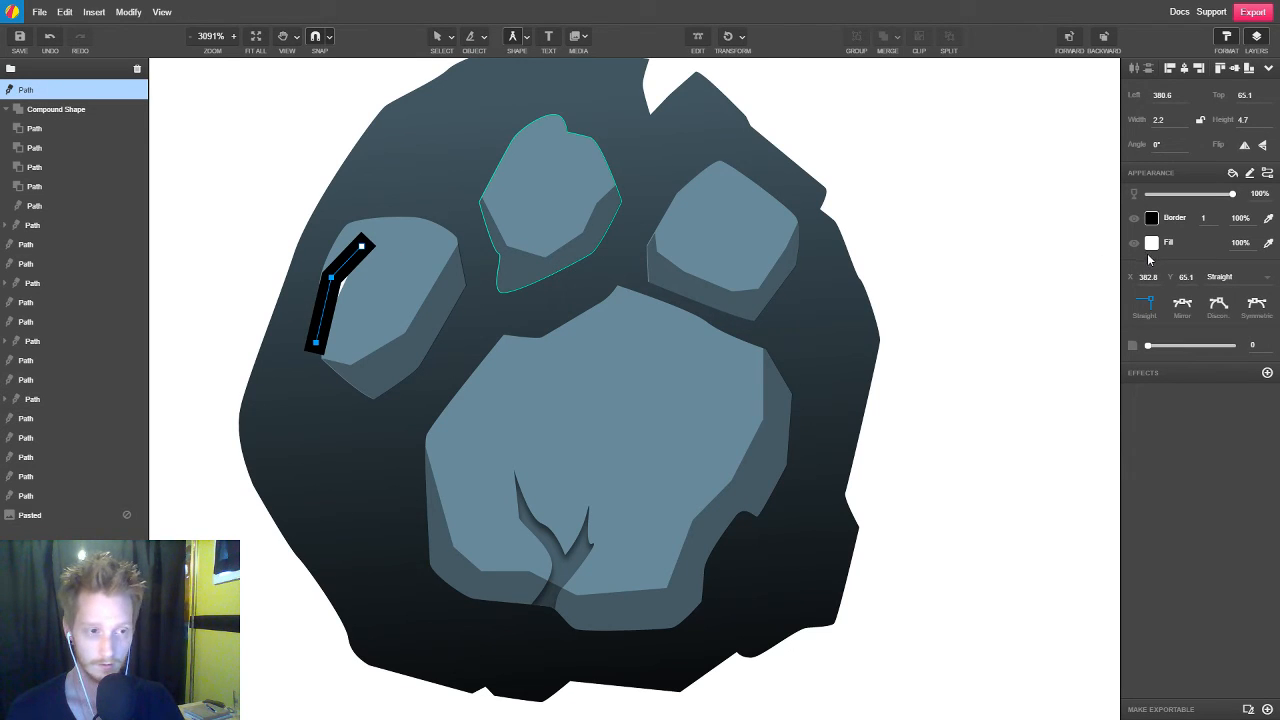
pyautogui.click(1134, 218)
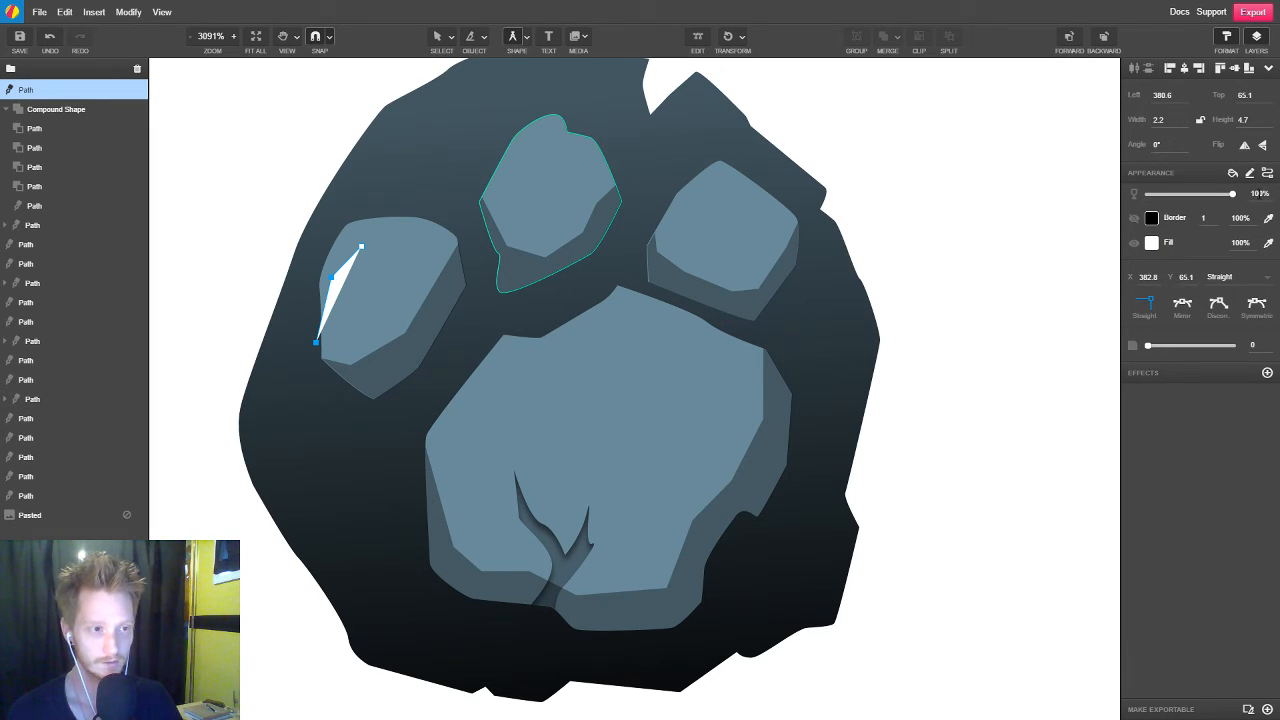
pyautogui.click(1259, 193)
pyautogui.write('3')
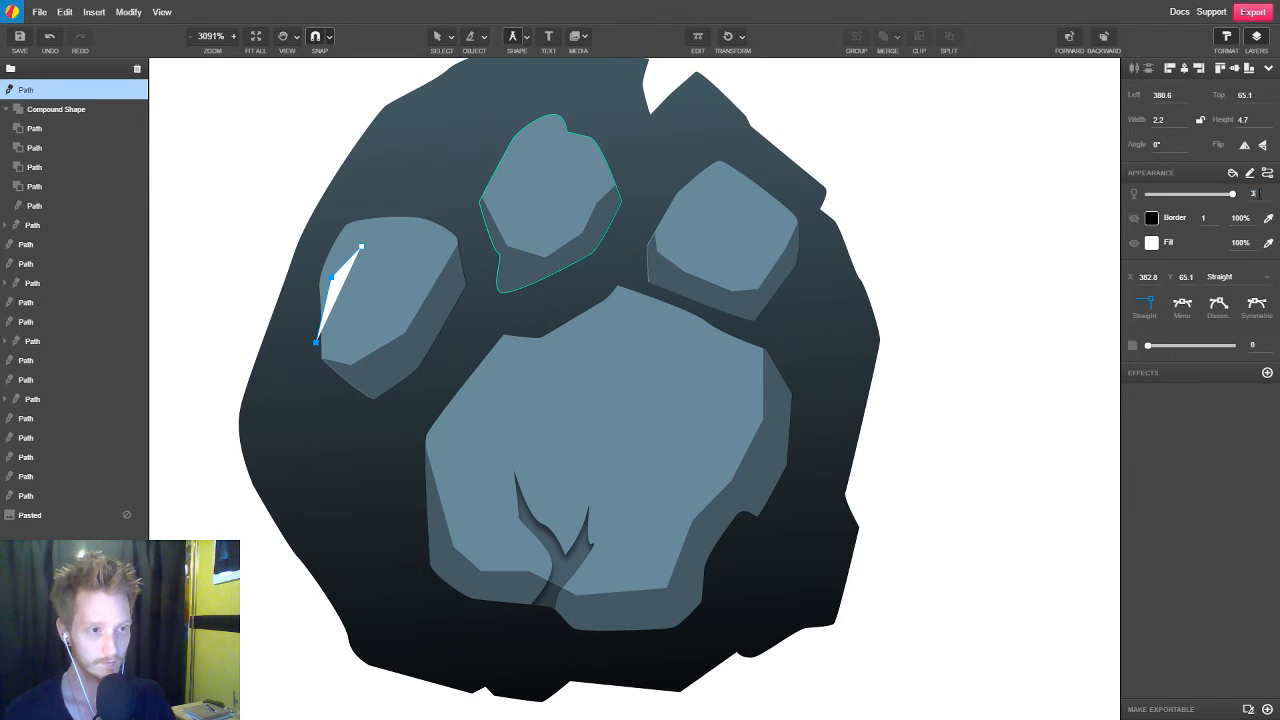
pyautogui.write('5')
pyautogui.press('Return')
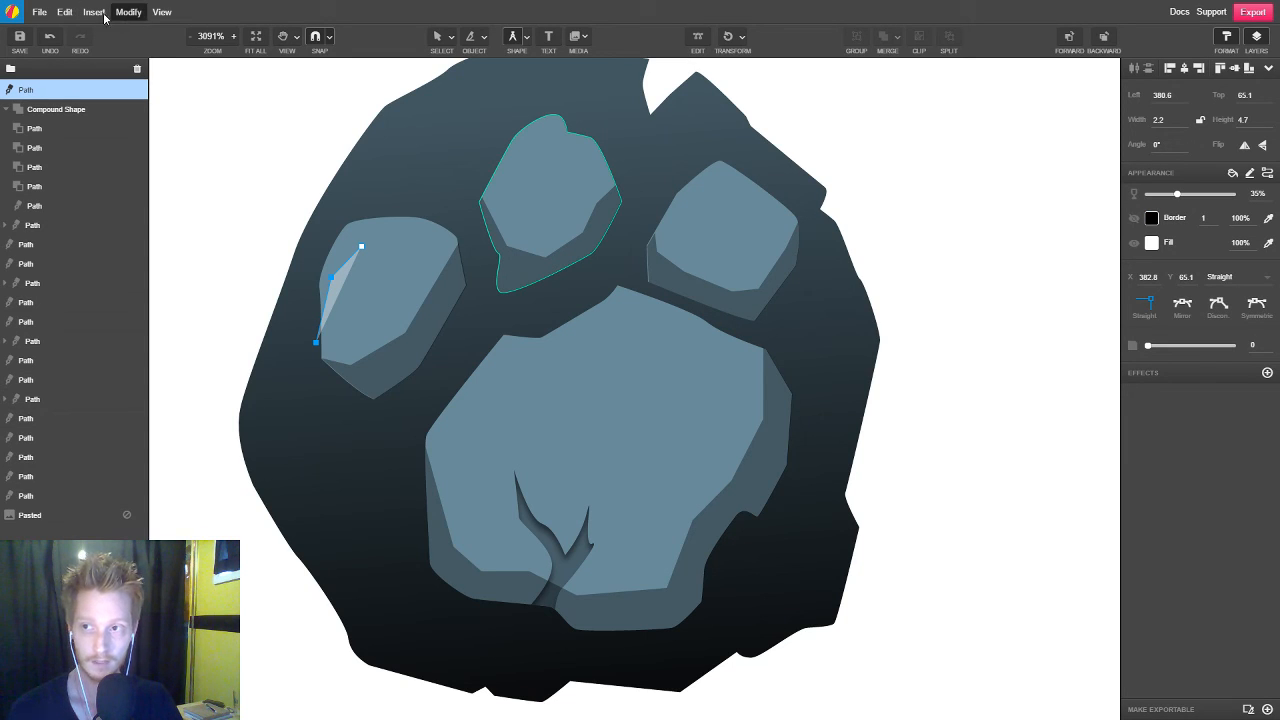
# Complete the highlight outline across the left toe's top and outer edge, and shift its lowest point slightly outward
pyautogui.click(66, 14)
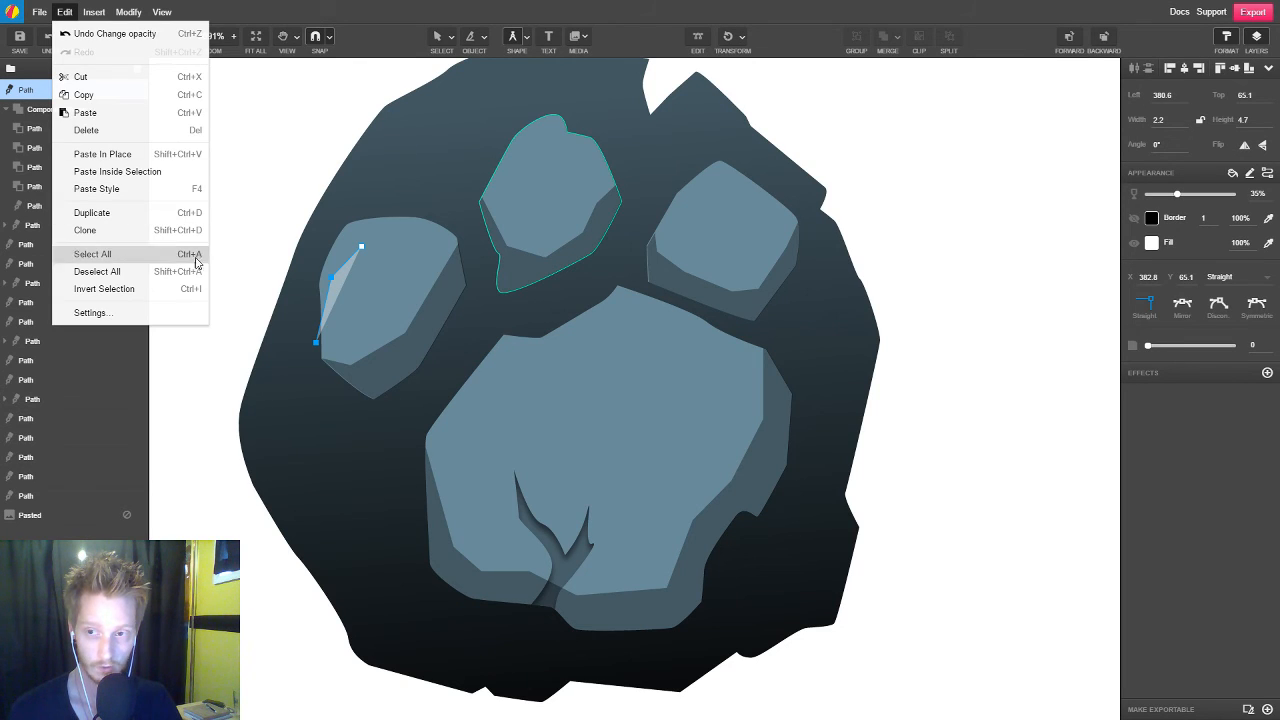
pyautogui.click(1205, 261)
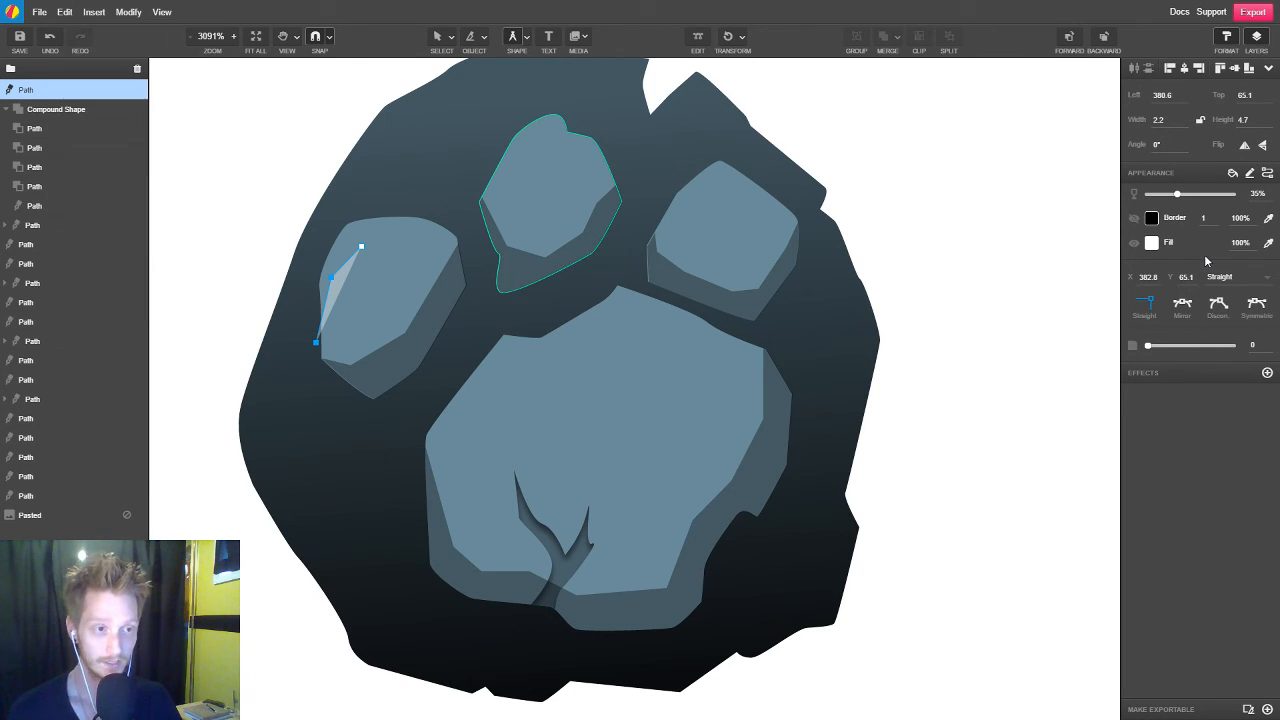
pyautogui.click(468, 246)
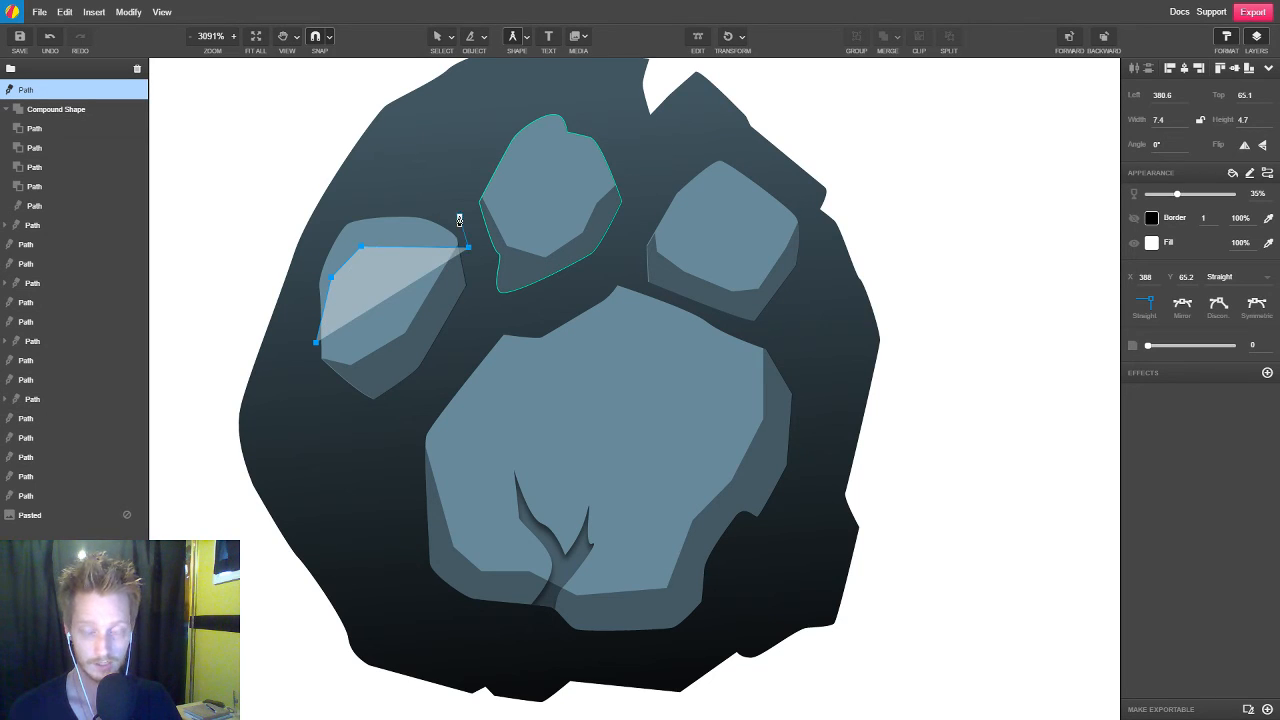
pyautogui.click(459, 216)
pyautogui.click(382, 203)
pyautogui.click(329, 227)
pyautogui.click(313, 291)
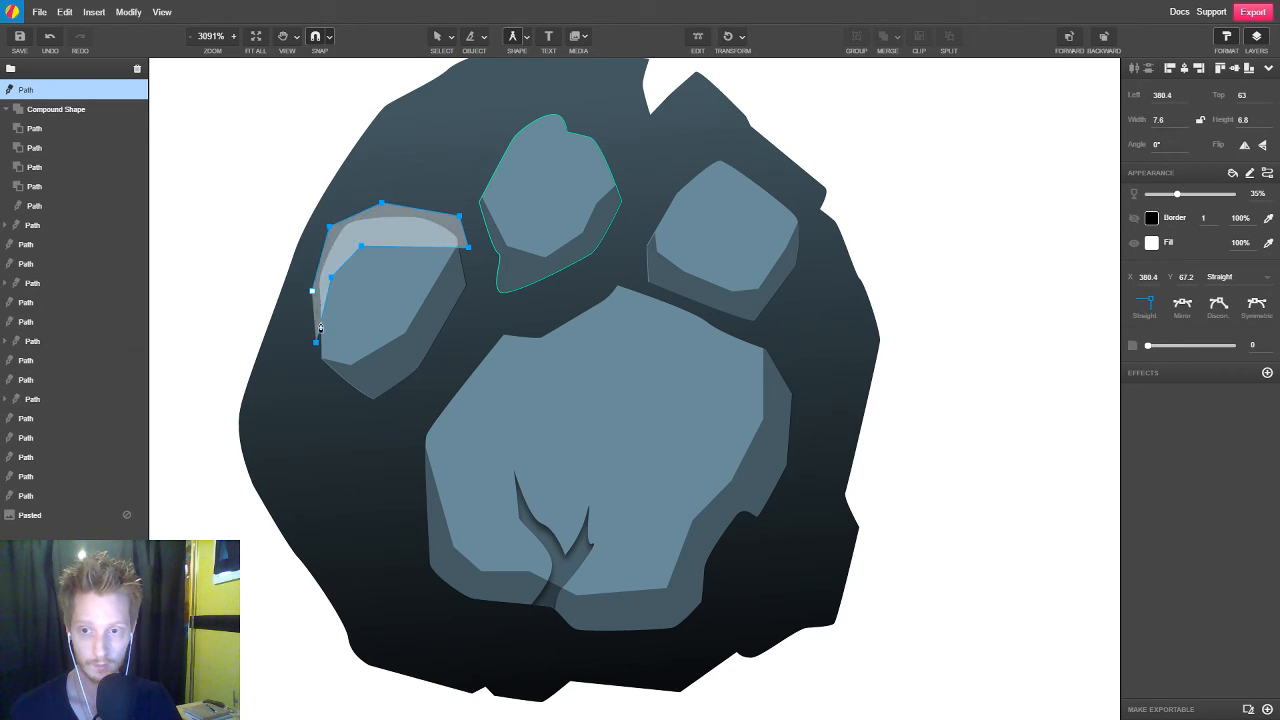
pyautogui.moveTo(315, 345); pyautogui.dragTo(309, 341)
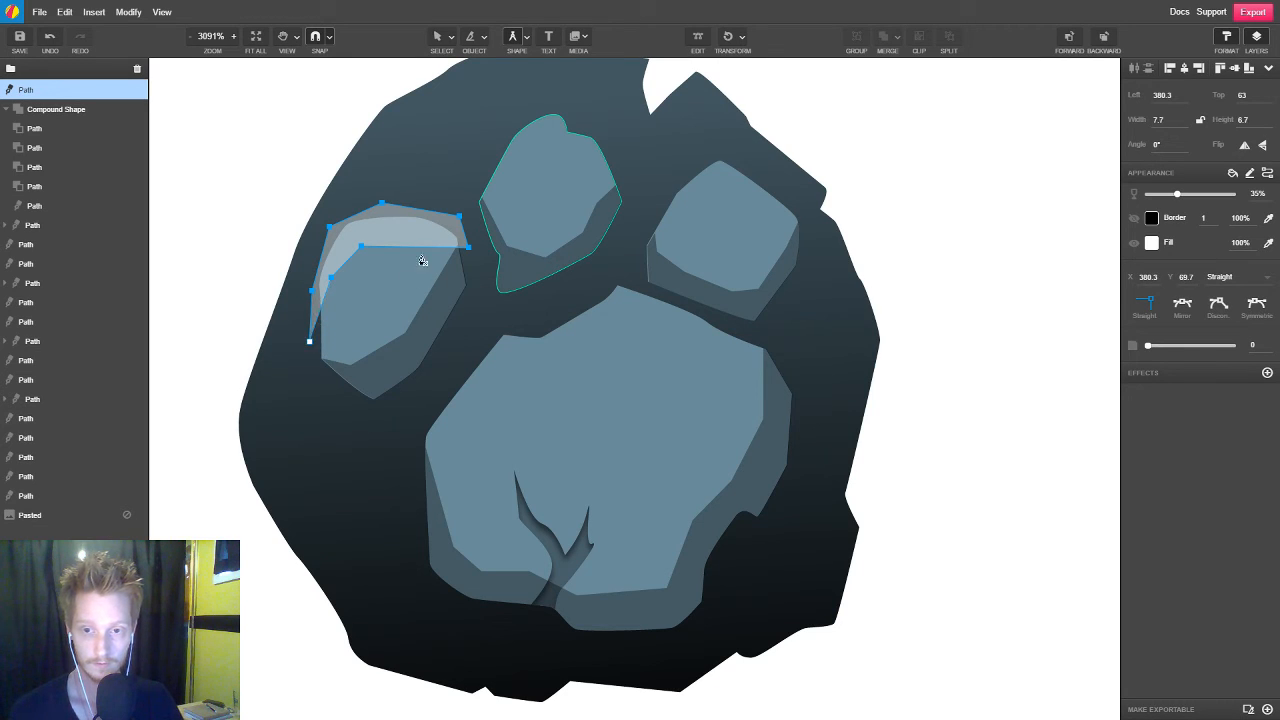
# Start a borderless highlight path at the outer left edge of the middle toe with 35% opacity
pyautogui.click(474, 186)
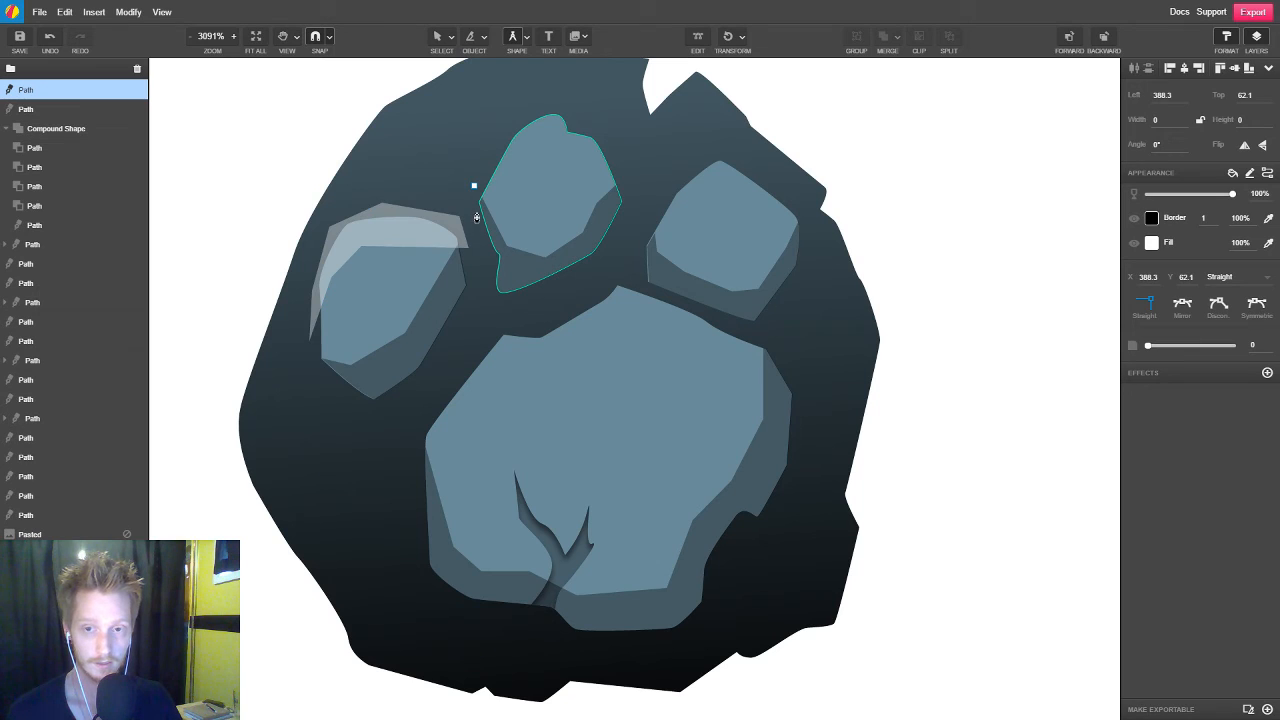
pyautogui.click(476, 208)
pyautogui.click(494, 196)
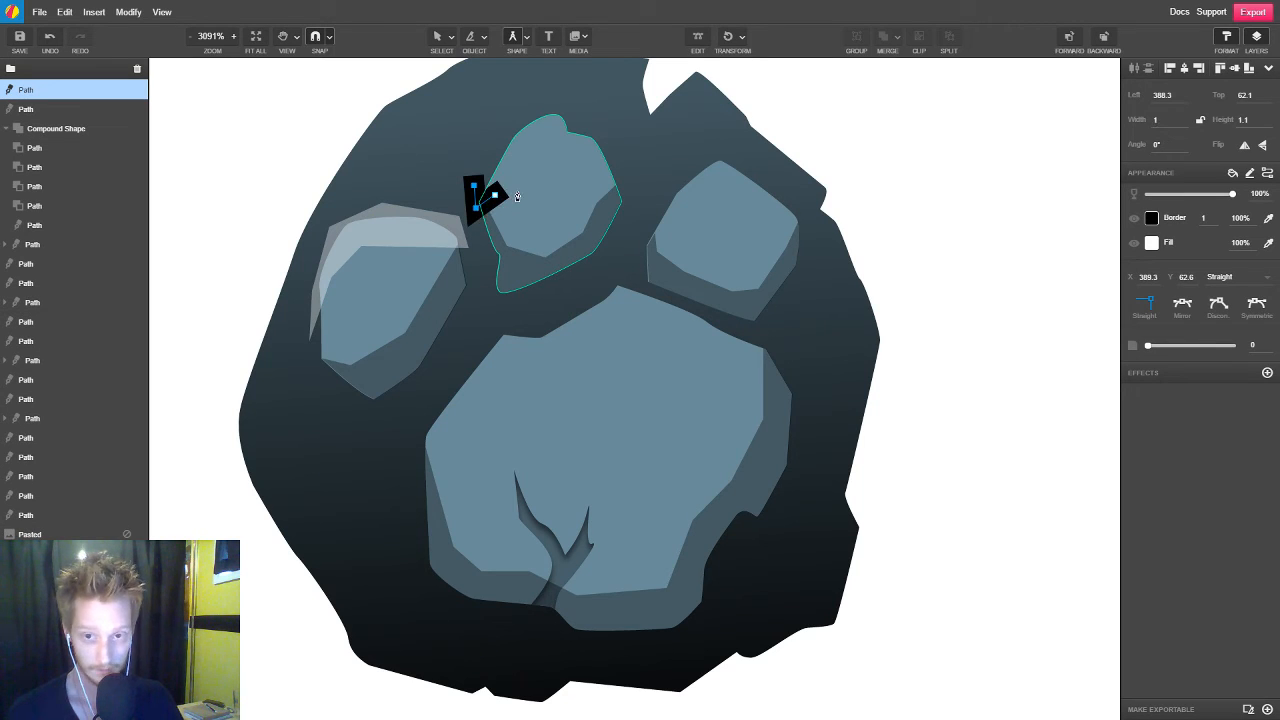
pyautogui.press('3')
pyautogui.press('5')
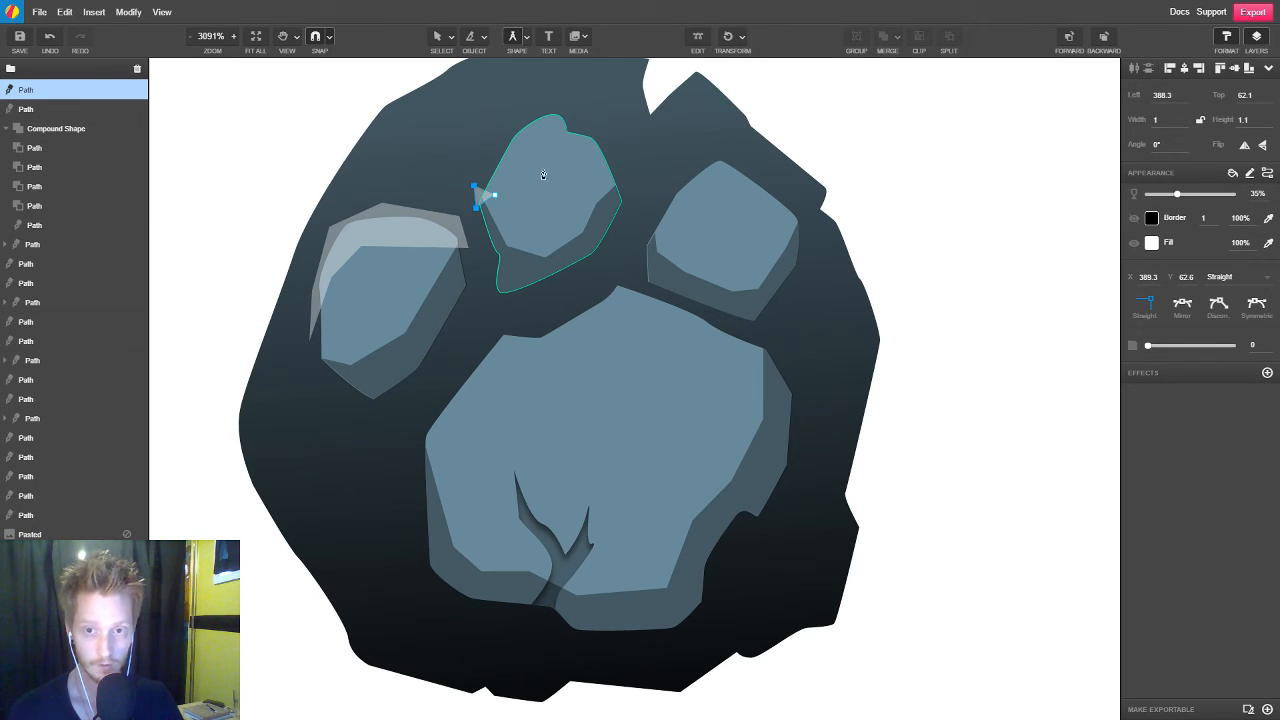
# Complete the middle toe's highlight with a notched inner edge and an outer edge extending beyond the toe's top
pyautogui.click(530, 139)
pyautogui.click(540, 160)
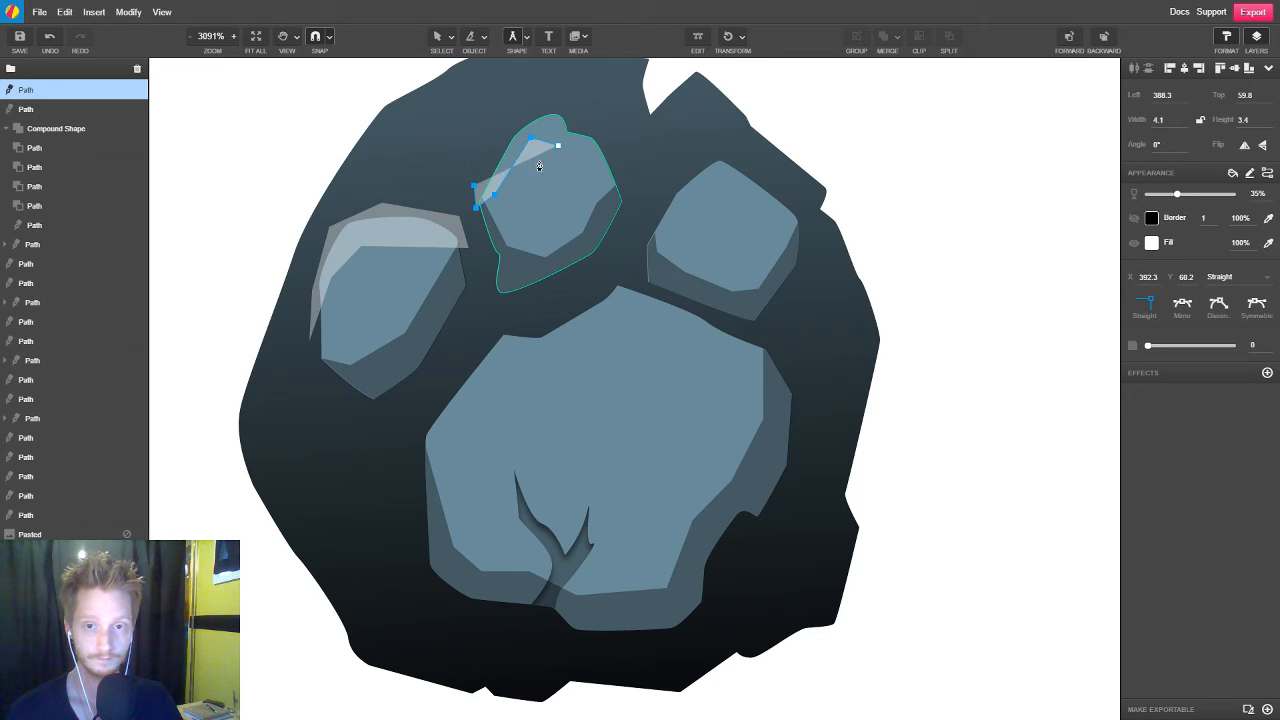
pyautogui.click(585, 157)
pyautogui.click(601, 183)
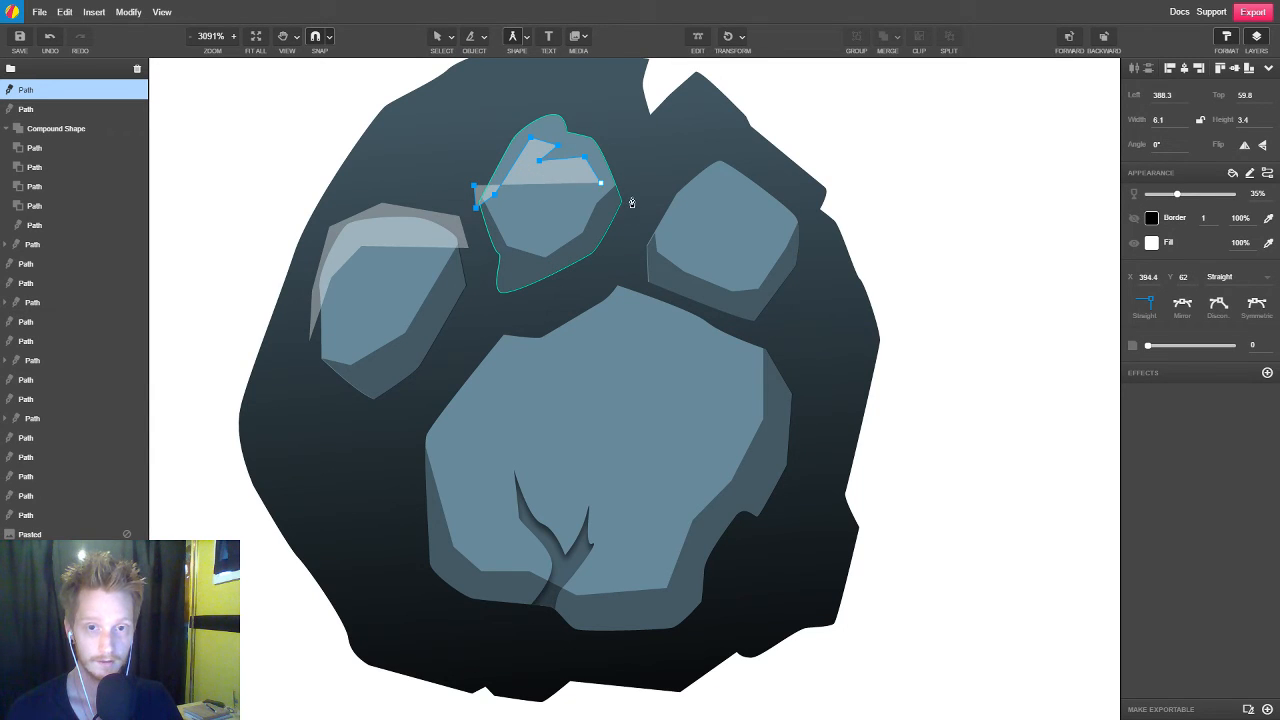
pyautogui.click(631, 197)
pyautogui.click(614, 141)
pyautogui.click(560, 95)
pyautogui.click(512, 119)
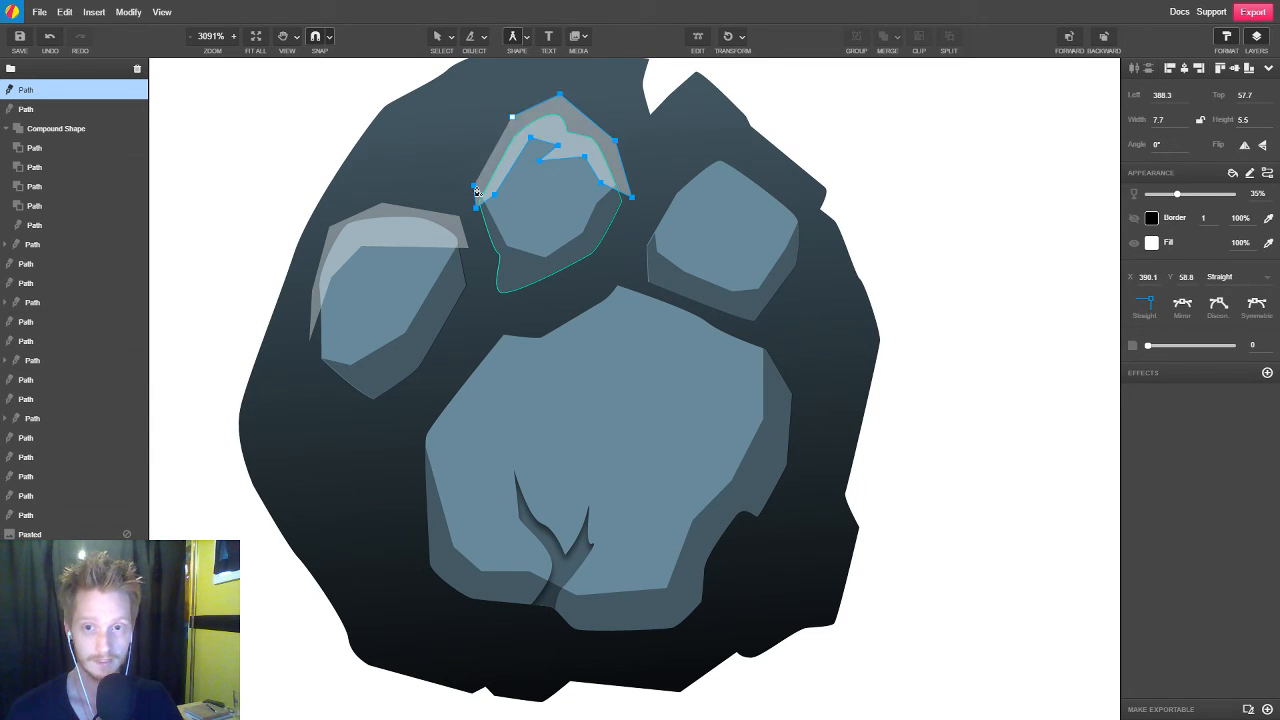
pyautogui.click(475, 178)
pyautogui.press('Escape')
# Draw a borderless white highlight at 35% opacity over the right toe's top, with a jagged inner edge
pyautogui.click(645, 230)
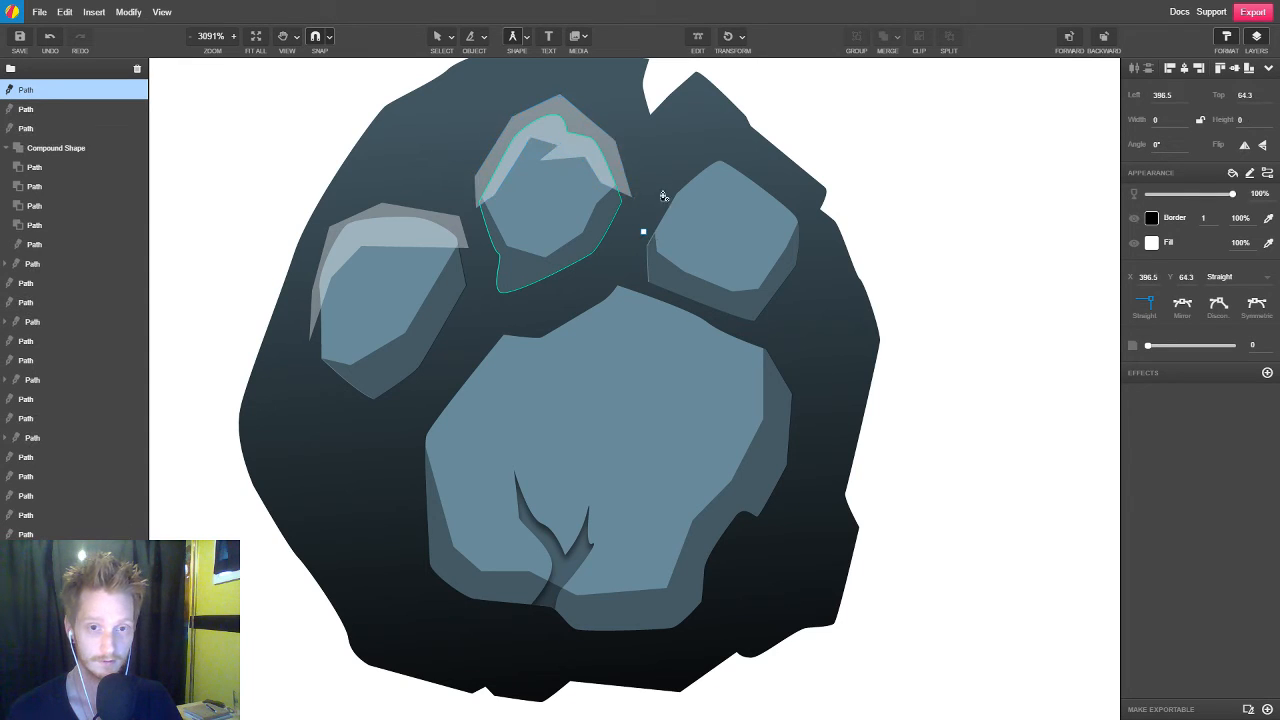
pyautogui.click(672, 178)
pyautogui.click(725, 154)
pyautogui.click(778, 187)
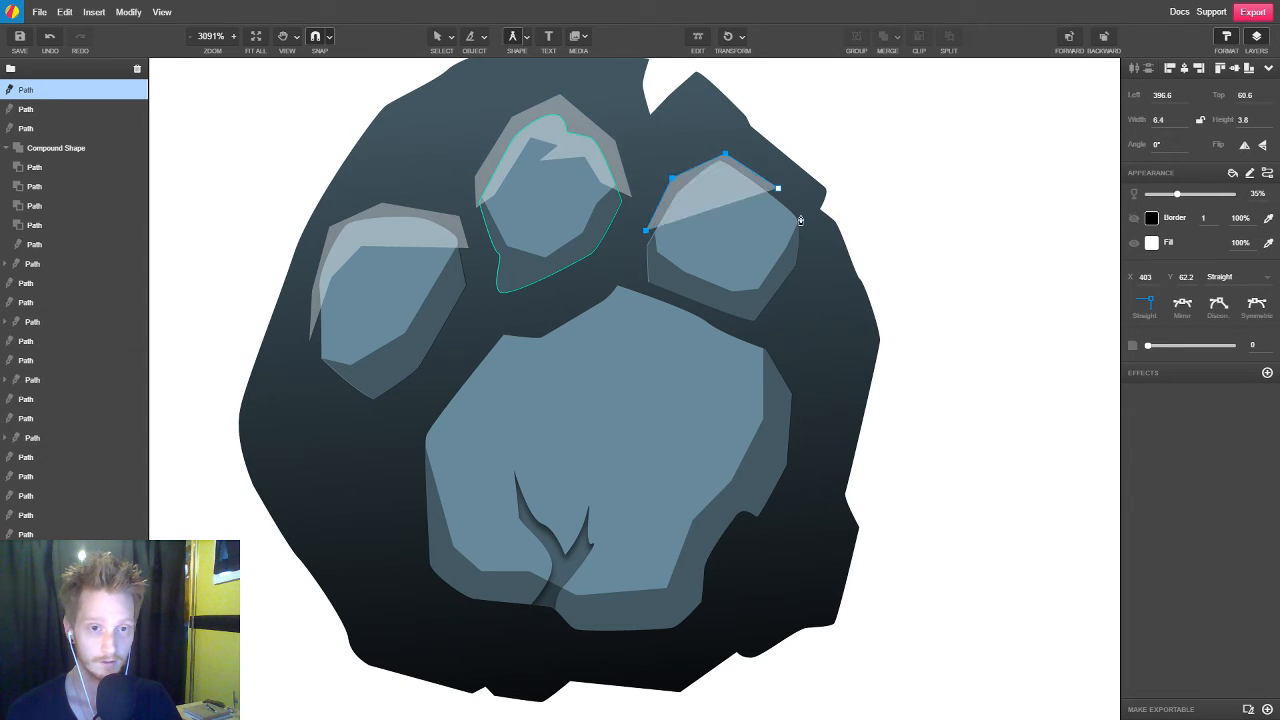
pyautogui.click(808, 220)
pyautogui.click(784, 248)
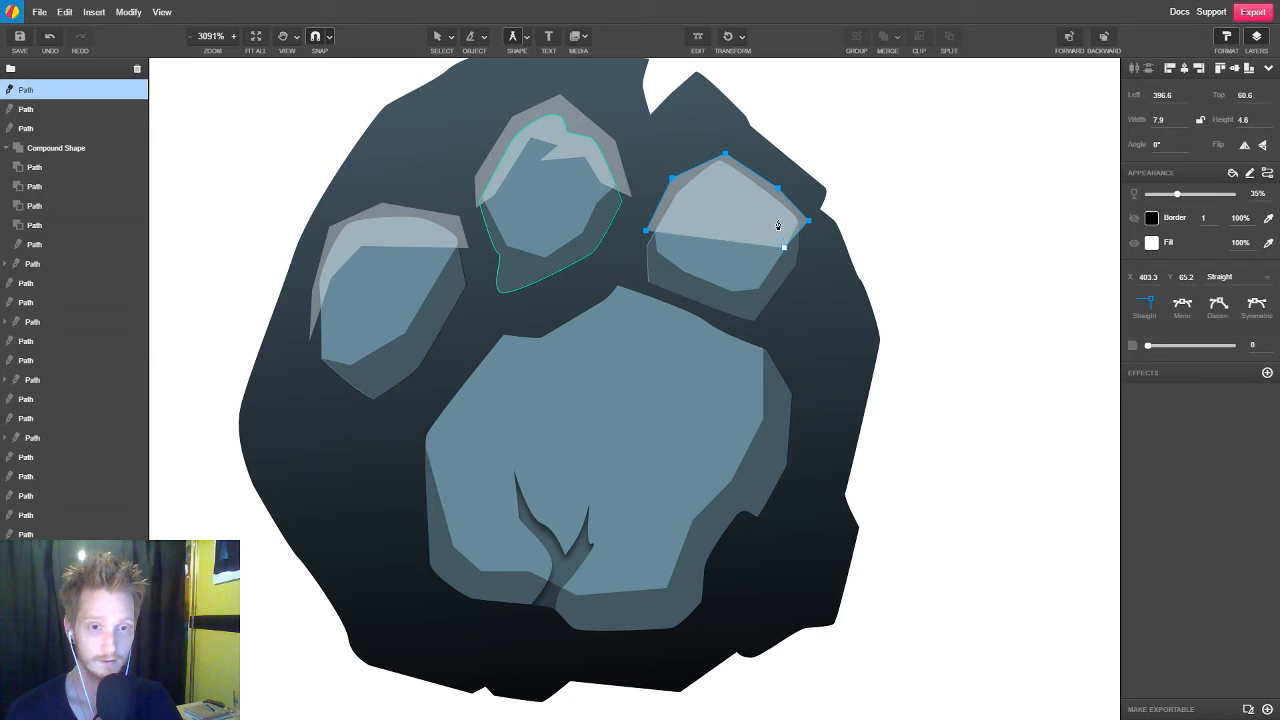
pyautogui.click(778, 214)
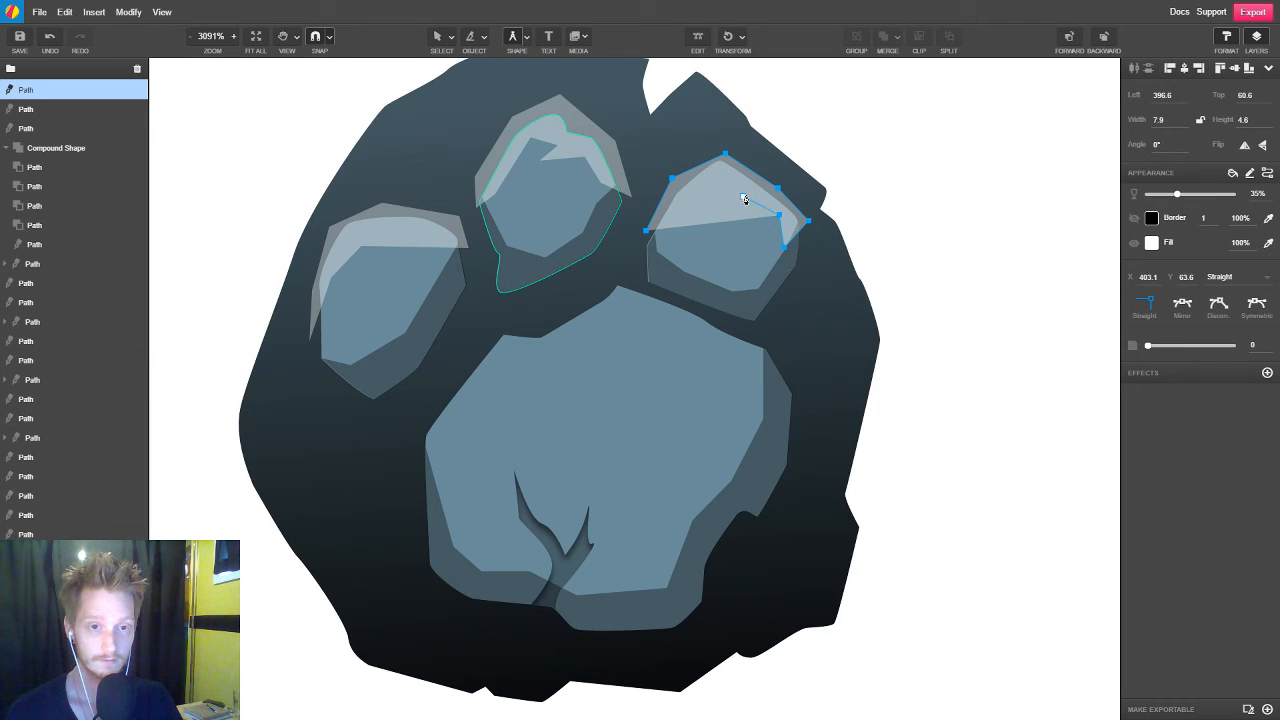
pyautogui.click(747, 192)
pyautogui.click(738, 202)
pyautogui.click(720, 176)
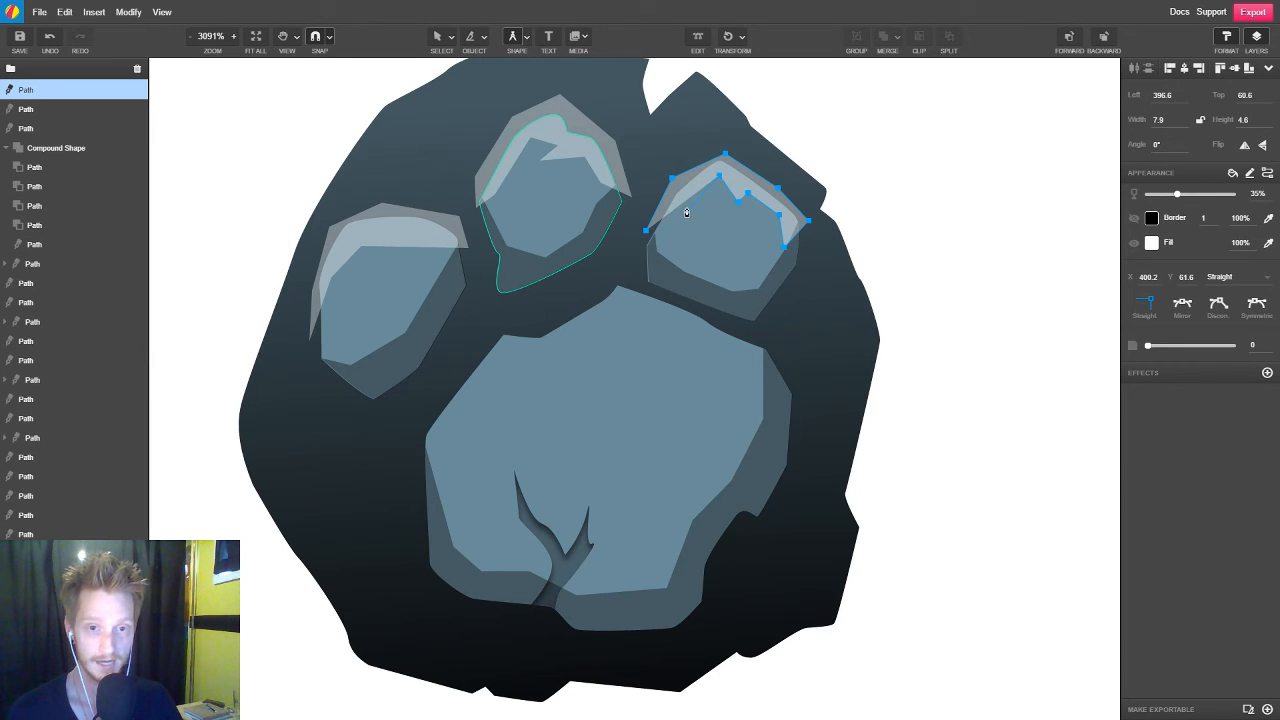
pyautogui.click(686, 207)
pyautogui.click(645, 231)
pyautogui.moveTo(646, 232); pyautogui.dragTo(642, 236)
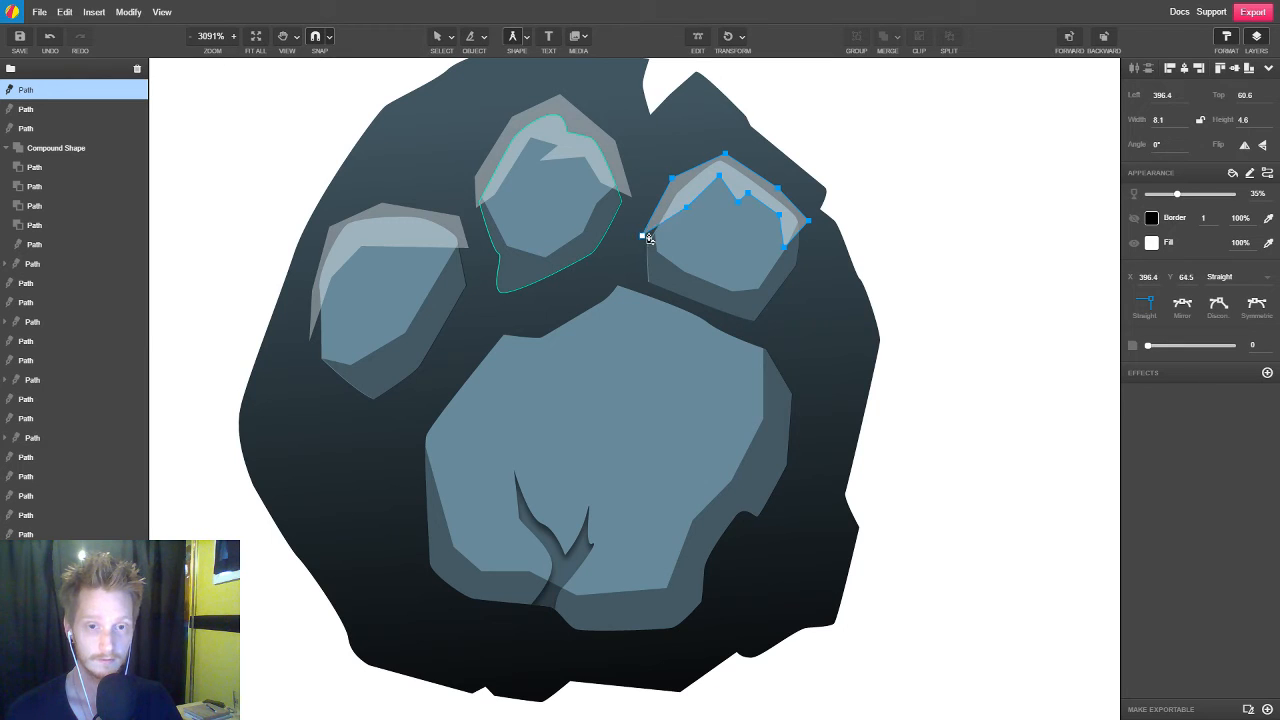
# Clip each of the three highlights inside its own toe pad, from the right toe to the left
pyautogui.press('v')
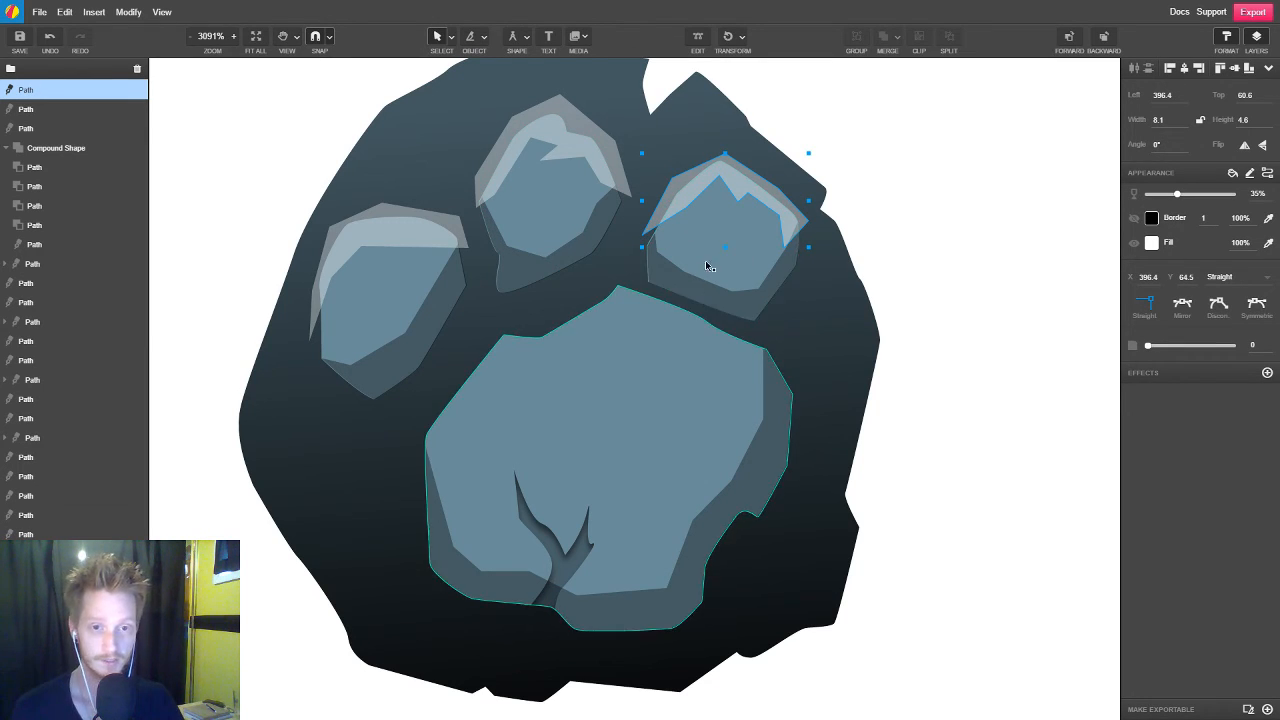
pyautogui.click(751, 239)
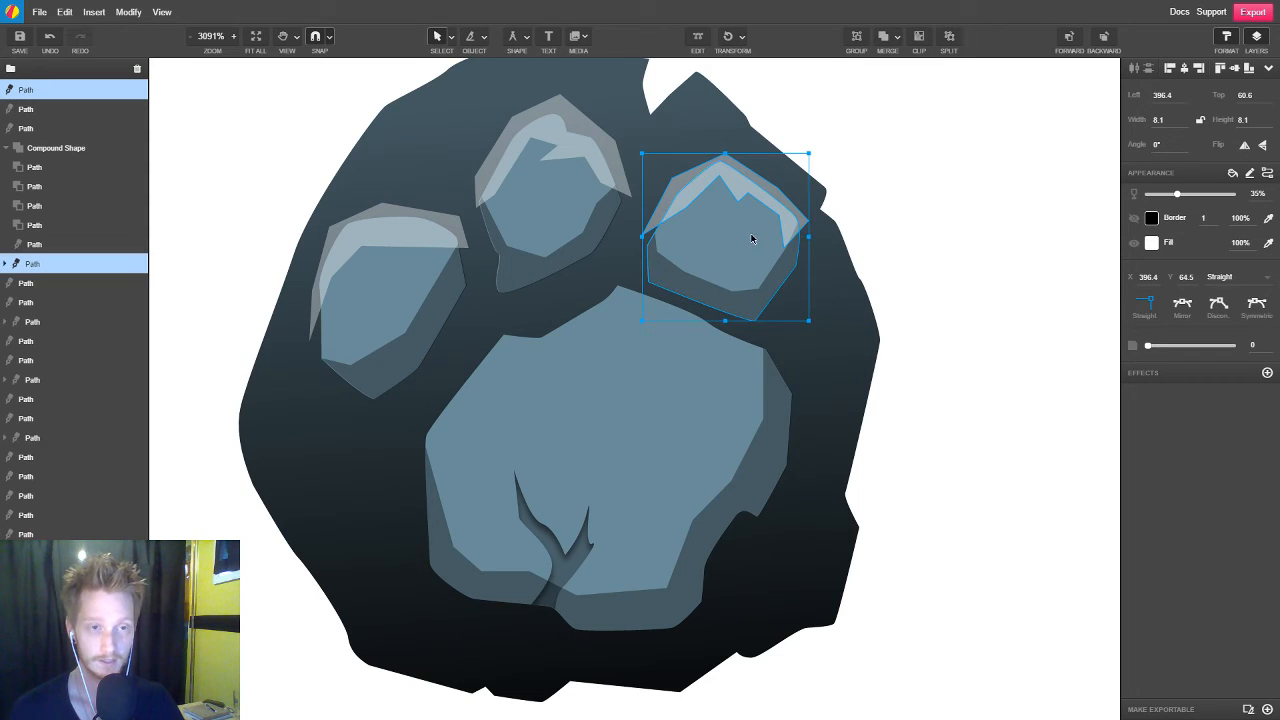
pyautogui.click(919, 40)
pyautogui.click(562, 207)
pyautogui.keyDown('shift'); pyautogui.click(562, 207); pyautogui.keyUp('shift')
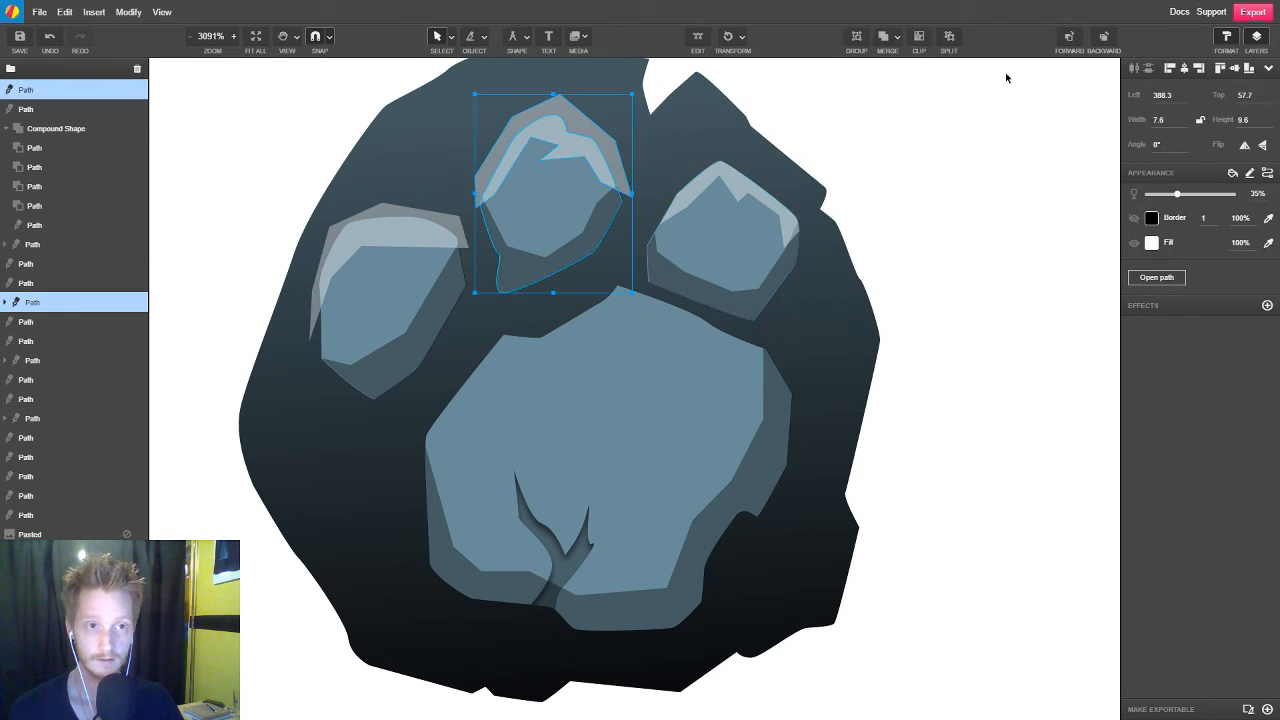
pyautogui.click(919, 40)
pyautogui.click(392, 244)
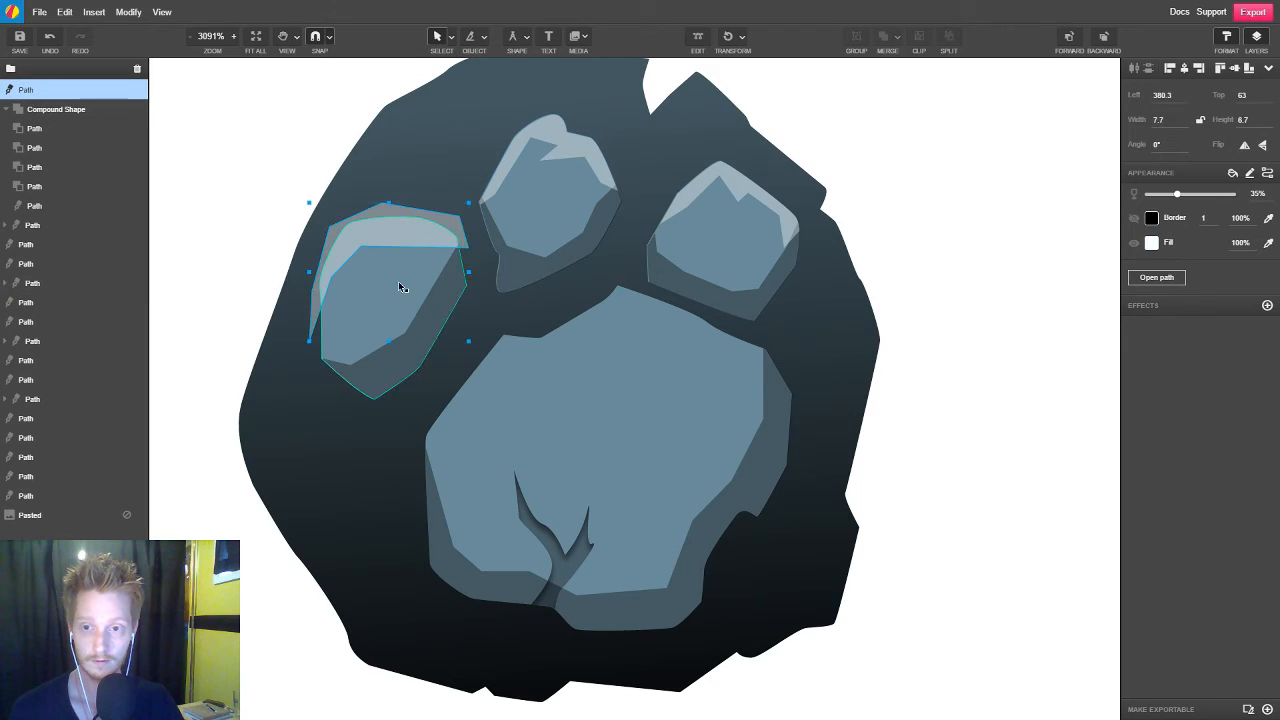
pyautogui.keyDown('shift'); pyautogui.click(398, 281); pyautogui.keyUp('shift')
pyautogui.click(919, 40)
pyautogui.click(957, 221)
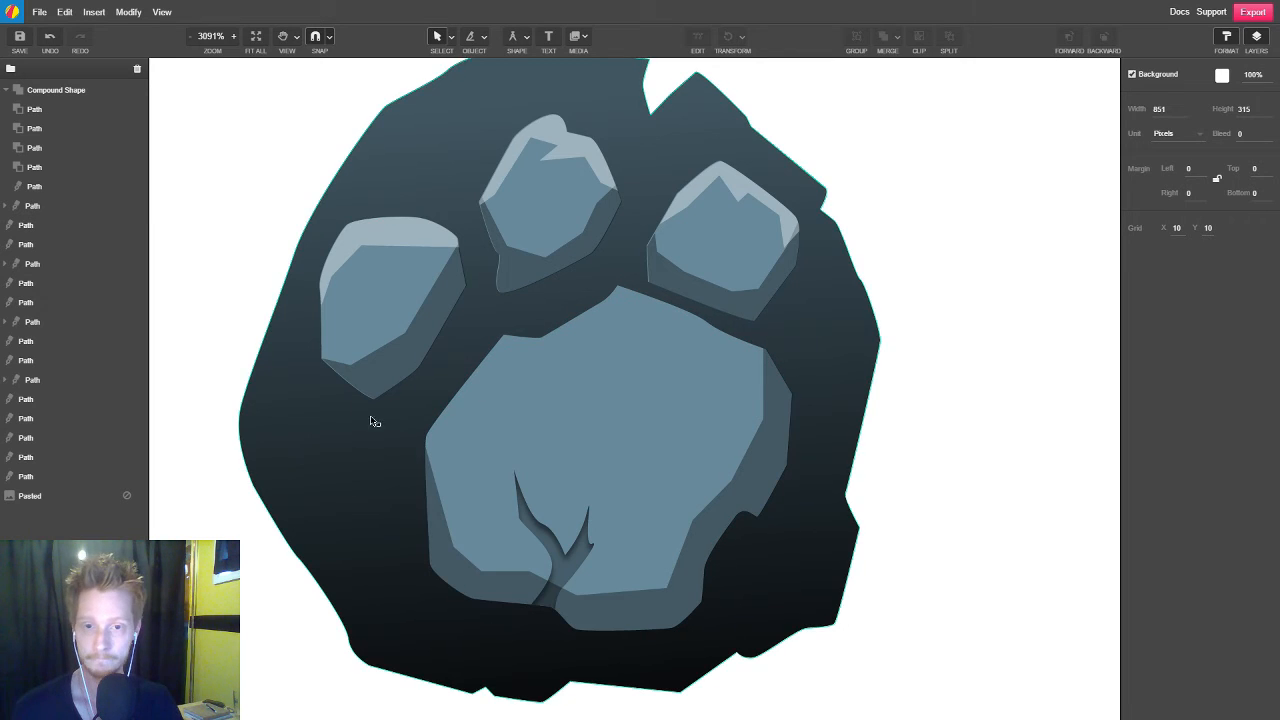
# Select the three slate toe pads together and change their solid fill to a linear gradient
pyautogui.scroll(-5, 771, 429)
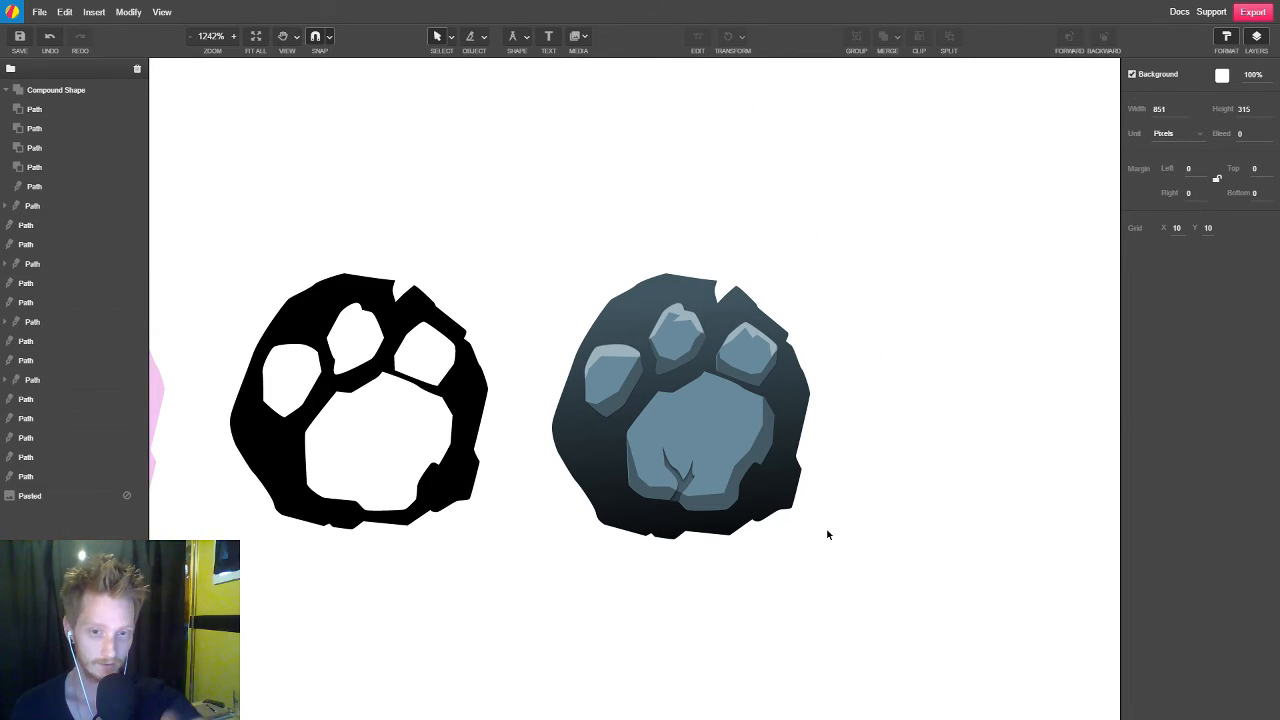
pyautogui.scroll(3, 830, 485)
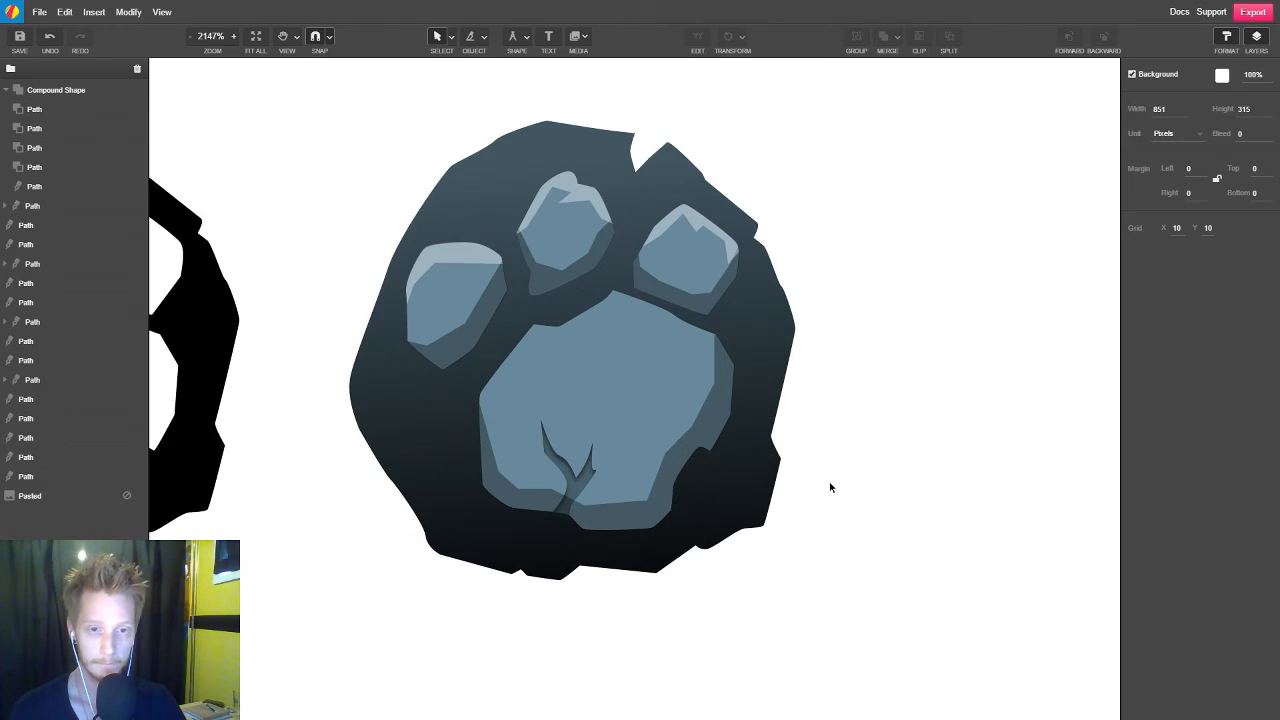
pyautogui.click(446, 289)
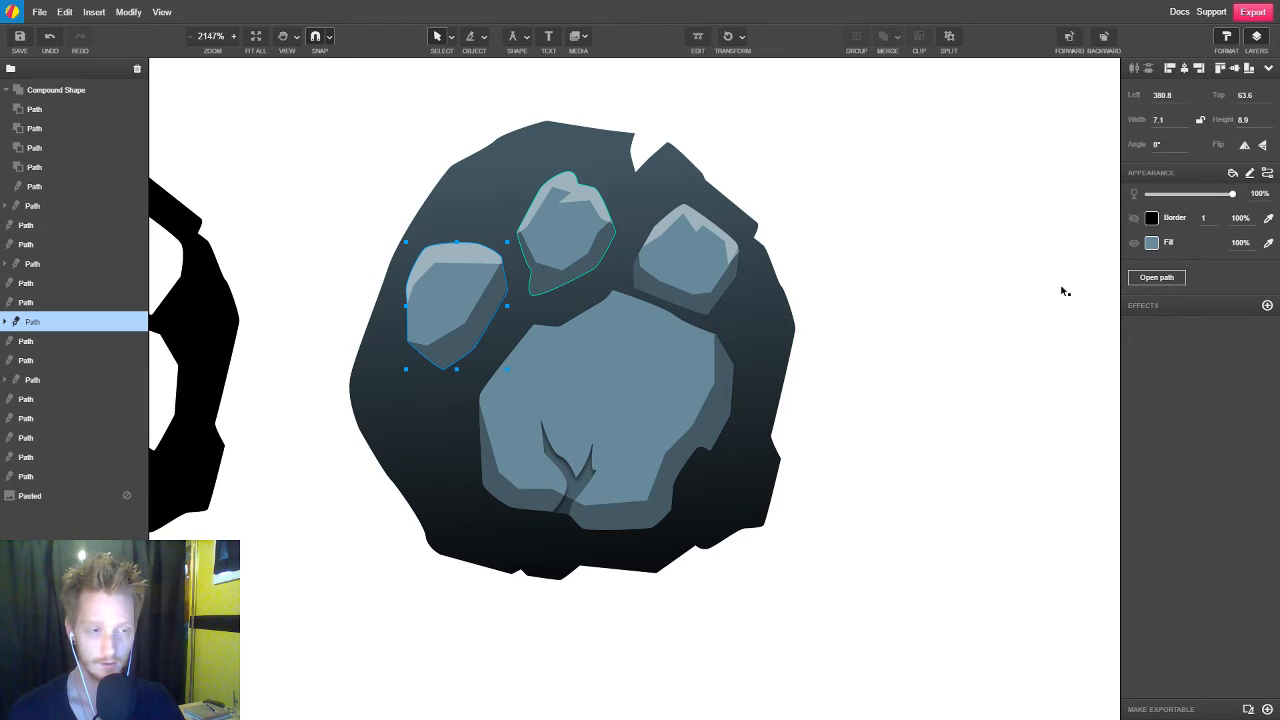
pyautogui.keyDown('shift'); pyautogui.click(585, 251); pyautogui.keyUp('shift')
pyautogui.keyDown('shift'); pyautogui.click(705, 260); pyautogui.keyUp('shift')
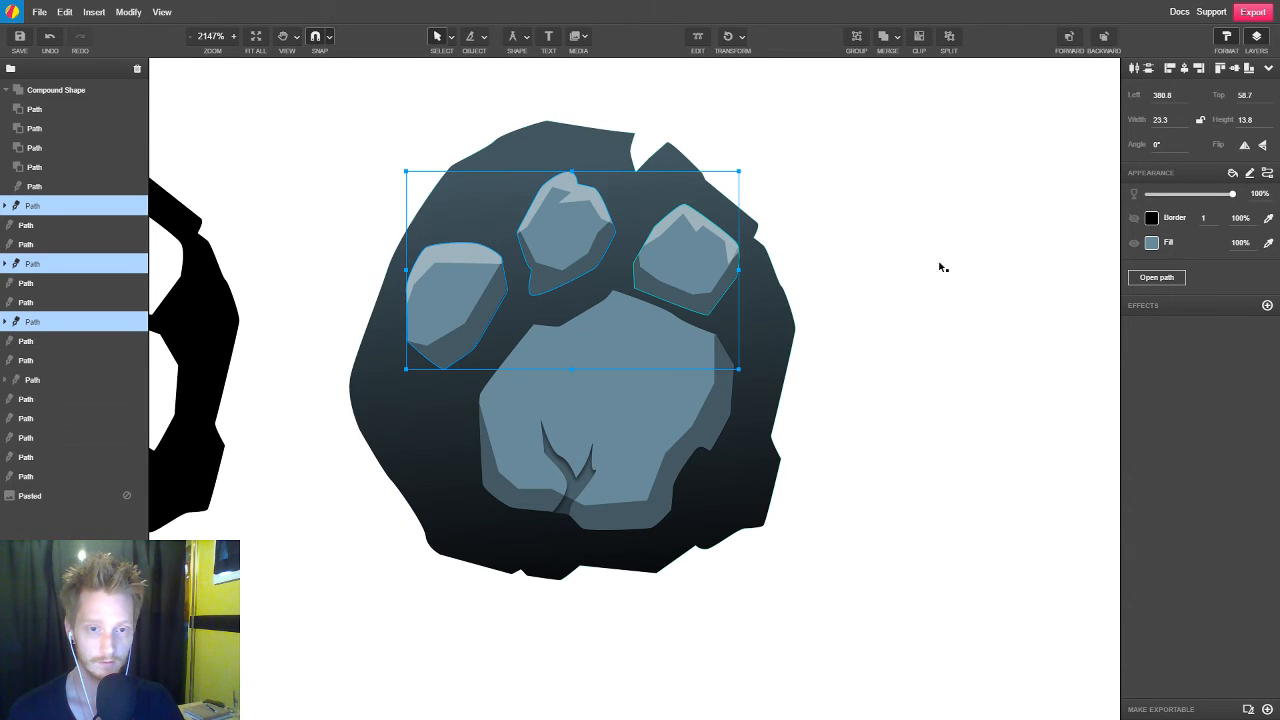
pyautogui.click(1151, 242)
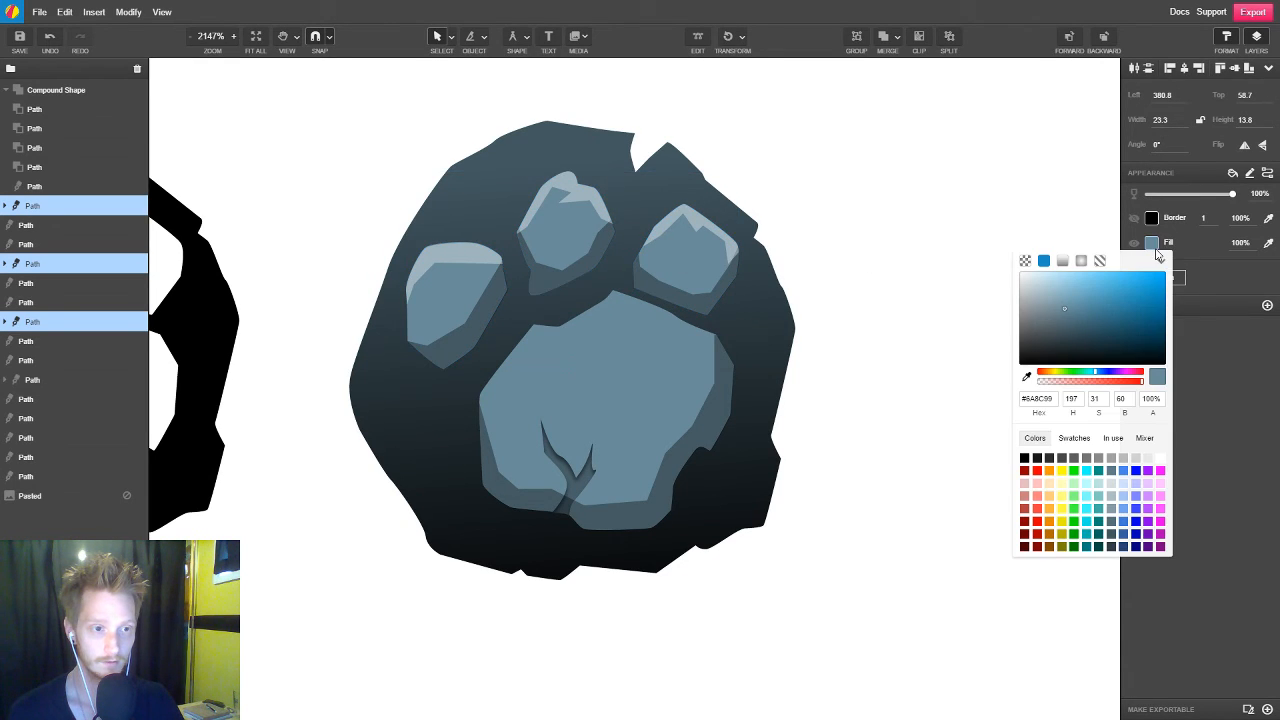
pyautogui.click(1062, 261)
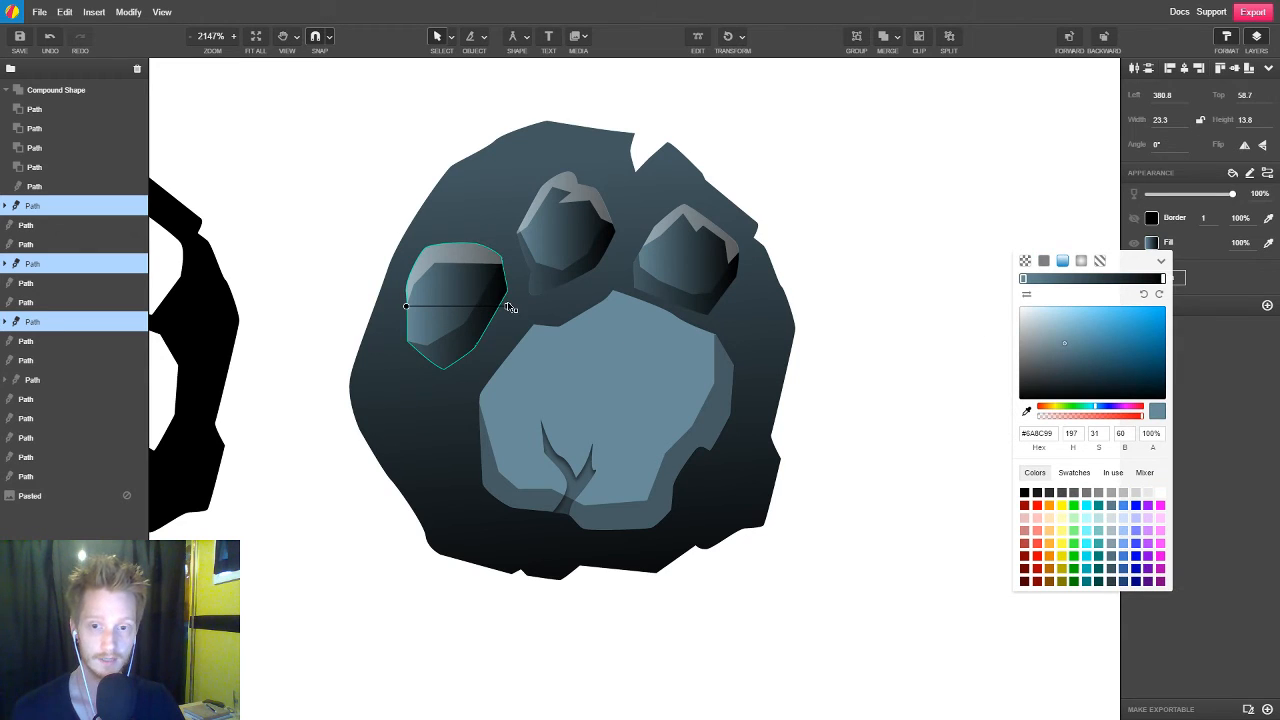
# Reorient the linear gradients of all three toe pads to run downward, from slate below the highlights to black beneath the pads
pyautogui.moveTo(508, 305); pyautogui.dragTo(416, 394)
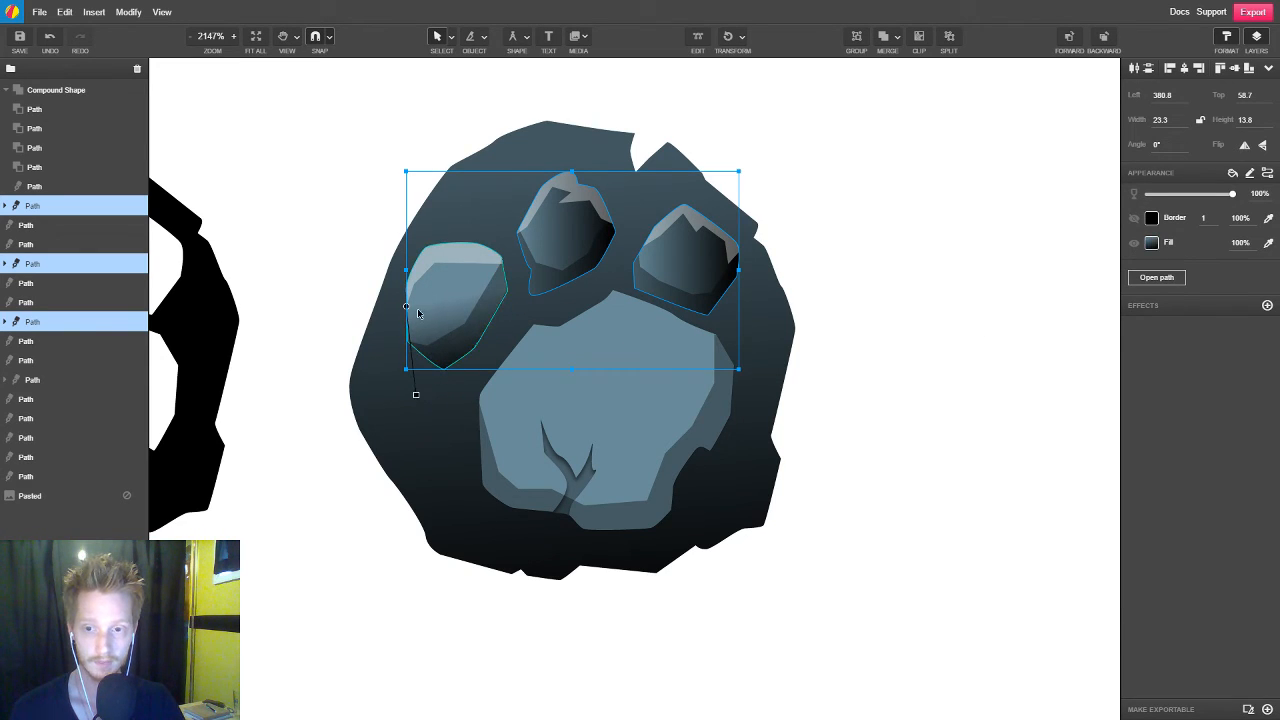
pyautogui.moveTo(407, 307); pyautogui.dragTo(452, 266)
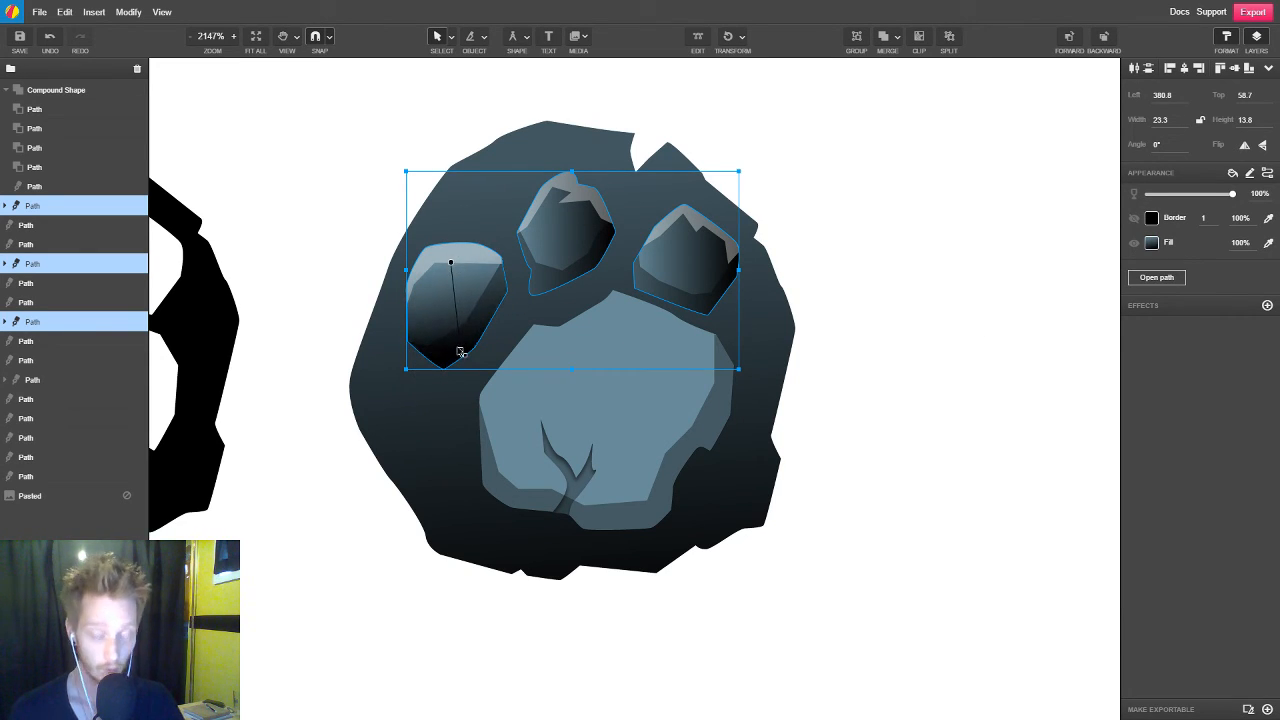
pyautogui.moveTo(459, 350); pyautogui.dragTo(463, 386)
pyautogui.moveTo(452, 265); pyautogui.dragTo(457, 279)
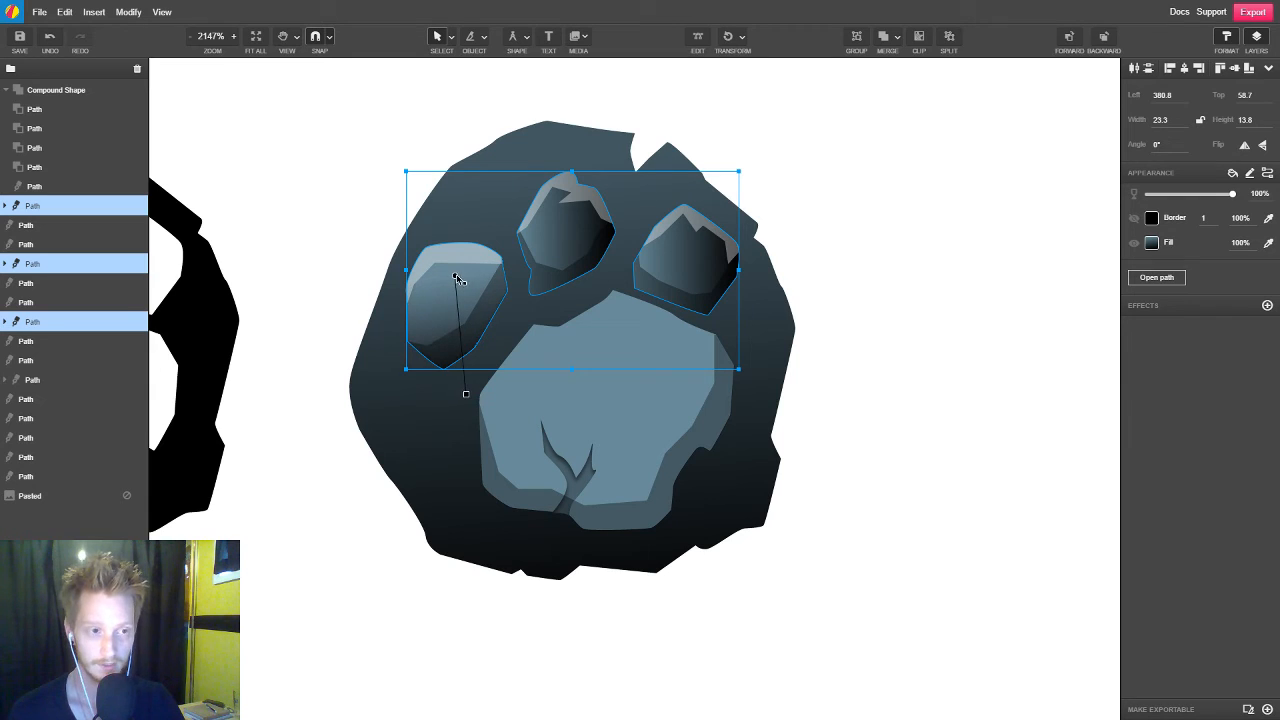
pyautogui.click(1151, 242)
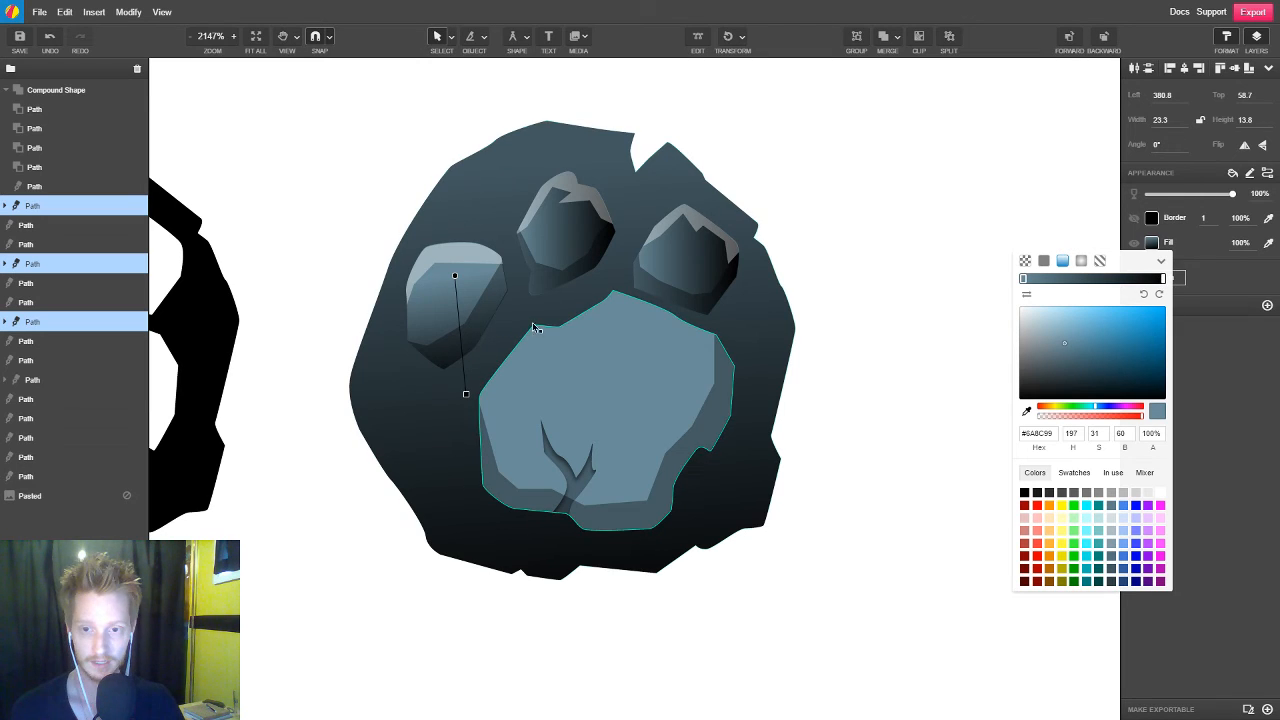
pyautogui.moveTo(456, 261); pyautogui.dragTo(456, 275)
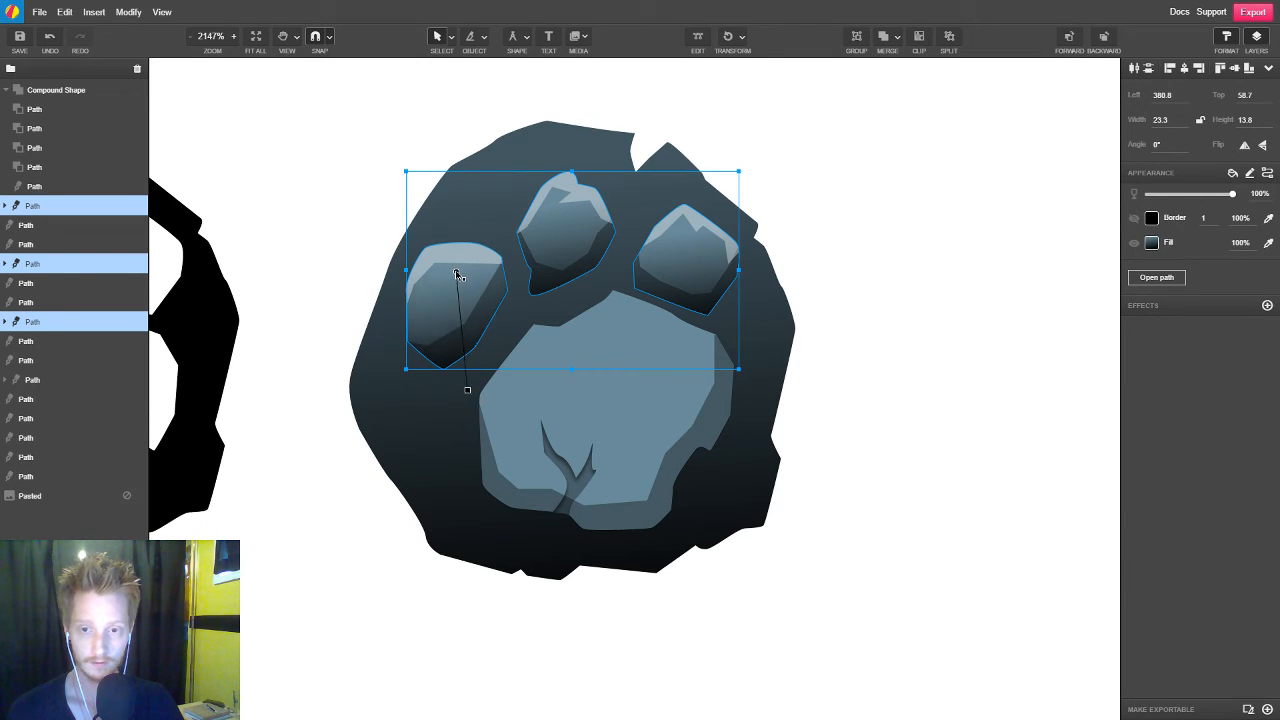
pyautogui.click(978, 358)
pyautogui.click(457, 252)
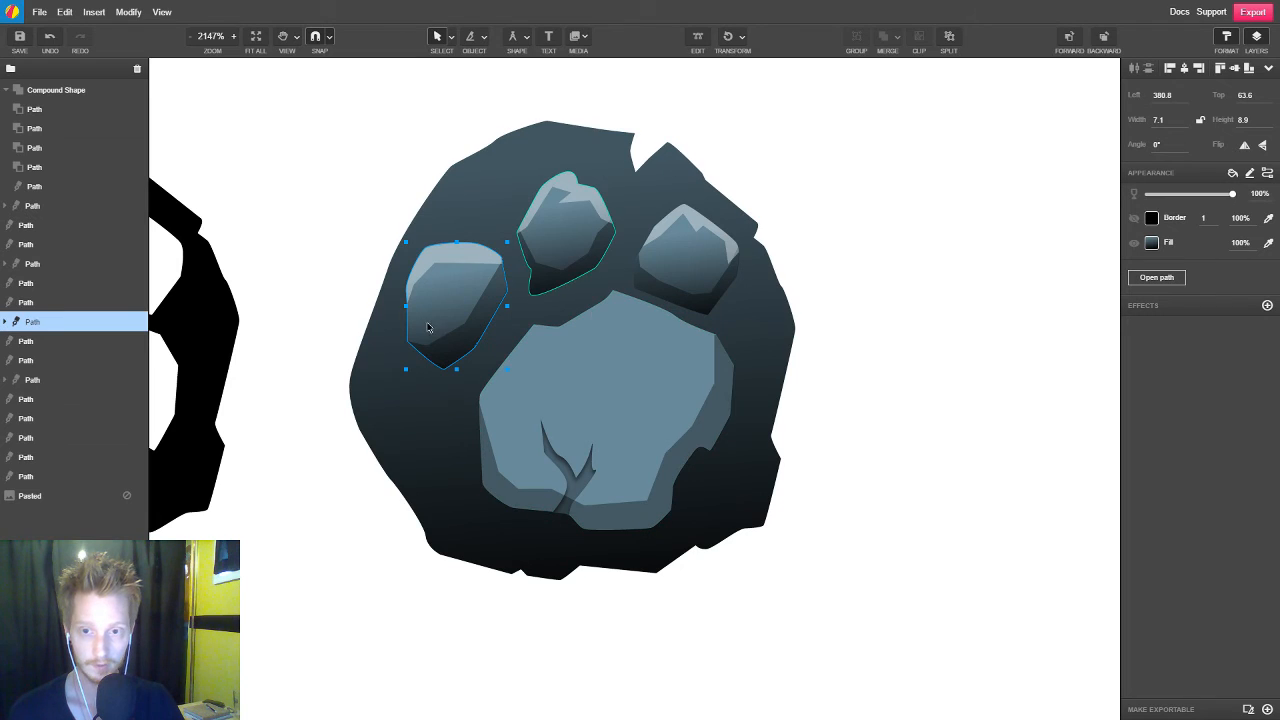
pyautogui.click(578, 245)
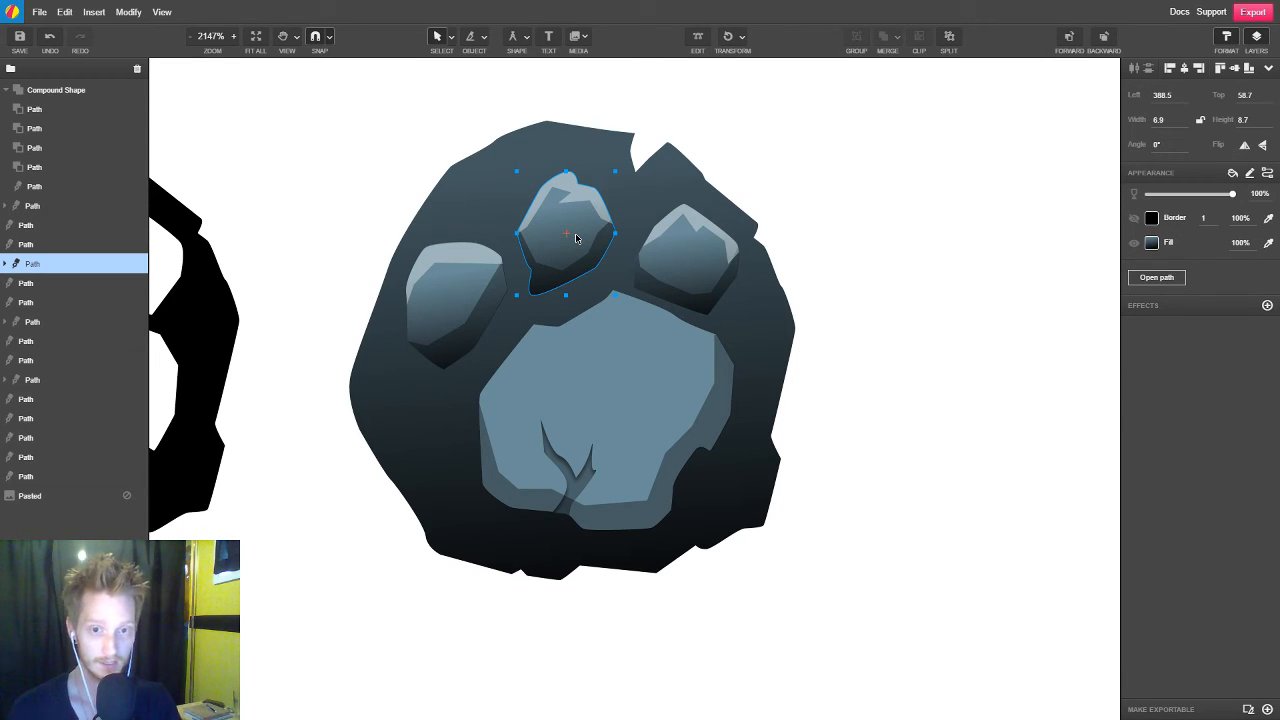
pyautogui.click(722, 266)
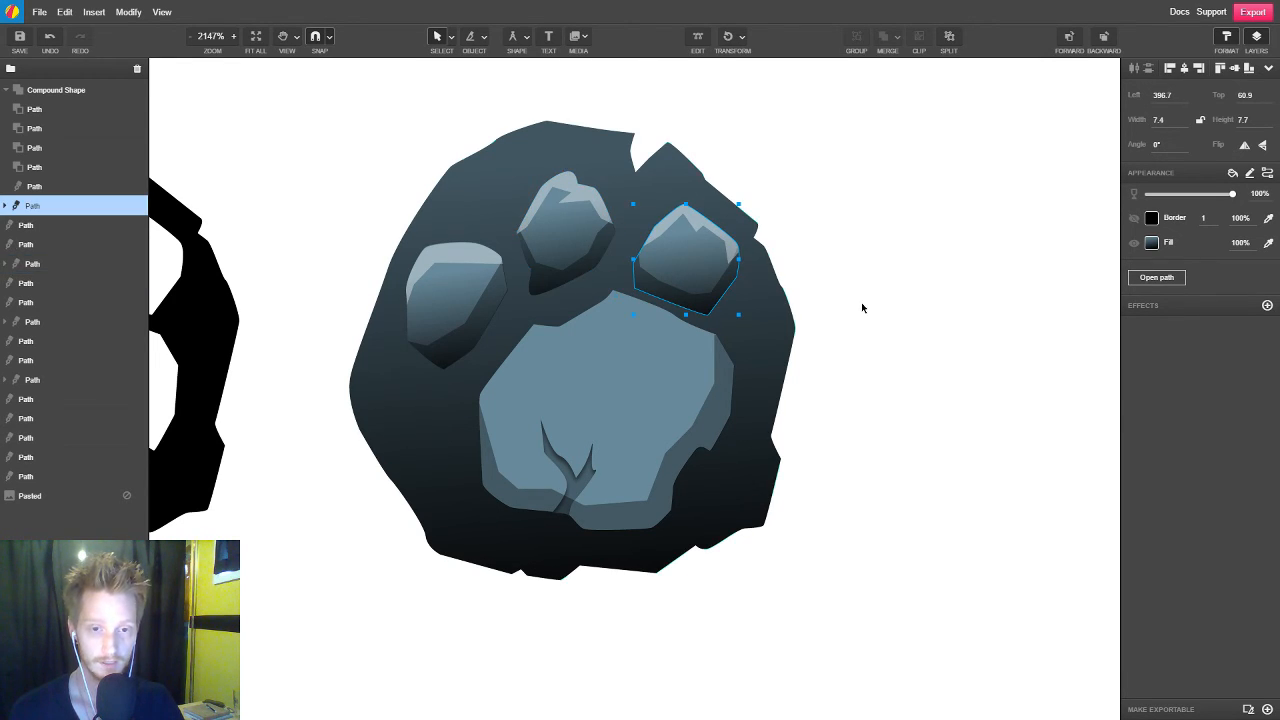
pyautogui.click(567, 230)
pyautogui.click(986, 262)
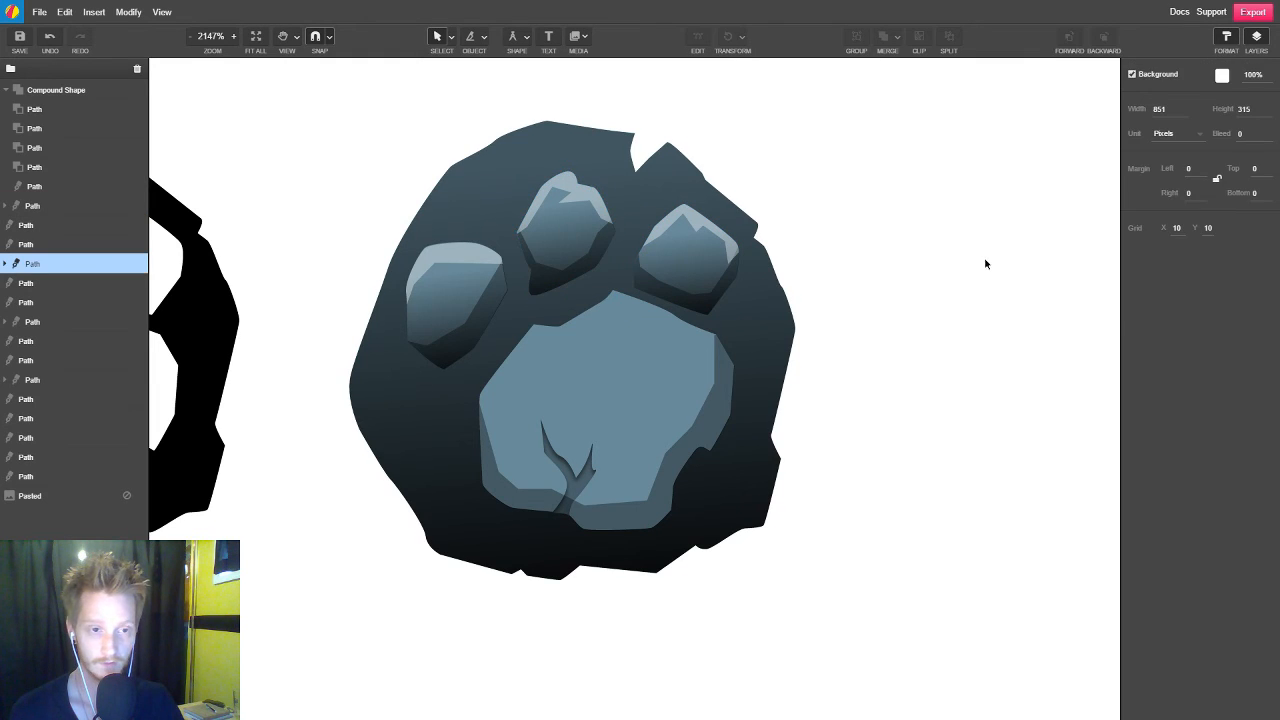
# Shorten and straighten the gradients of the middle, right and left toe pads by moving each dark end slightly up and inward
pyautogui.click(589, 244)
pyautogui.click(1152, 242)
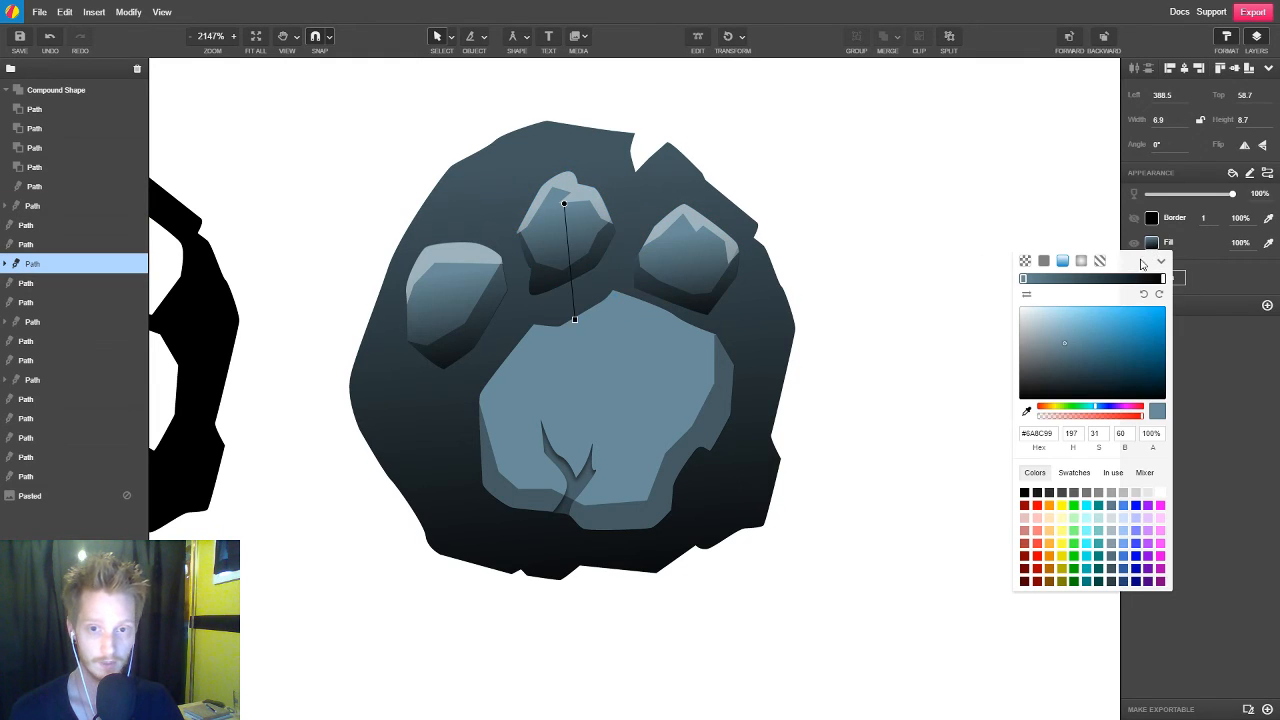
pyautogui.moveTo(575, 322); pyautogui.dragTo(563, 315)
pyautogui.click(696, 260)
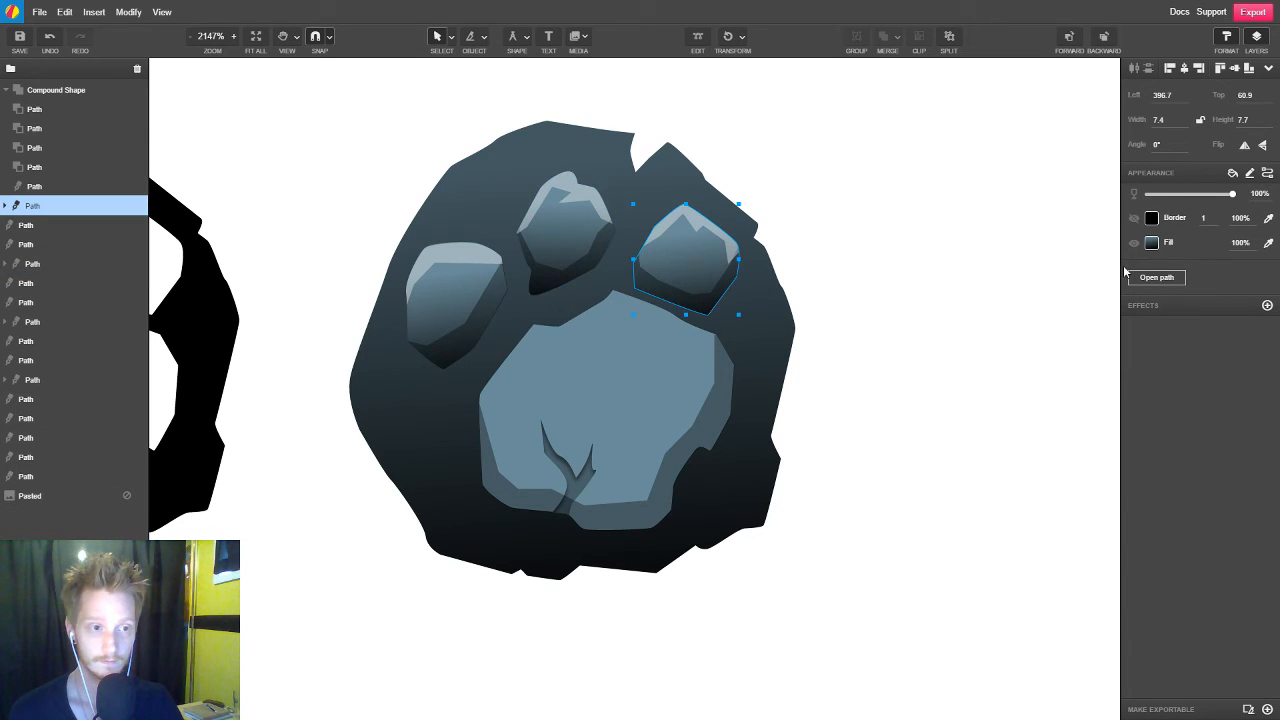
pyautogui.click(1152, 242)
pyautogui.moveTo(694, 334); pyautogui.dragTo(687, 323)
pyautogui.click(462, 298)
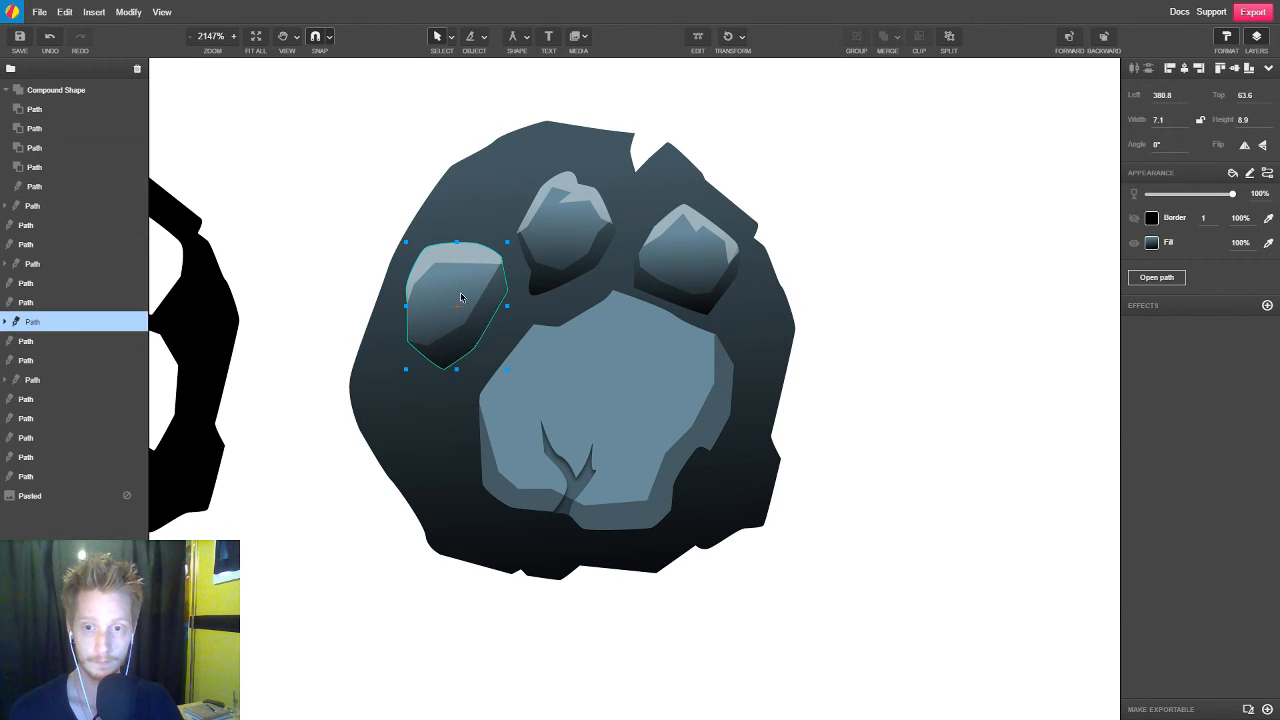
pyautogui.click(1151, 244)
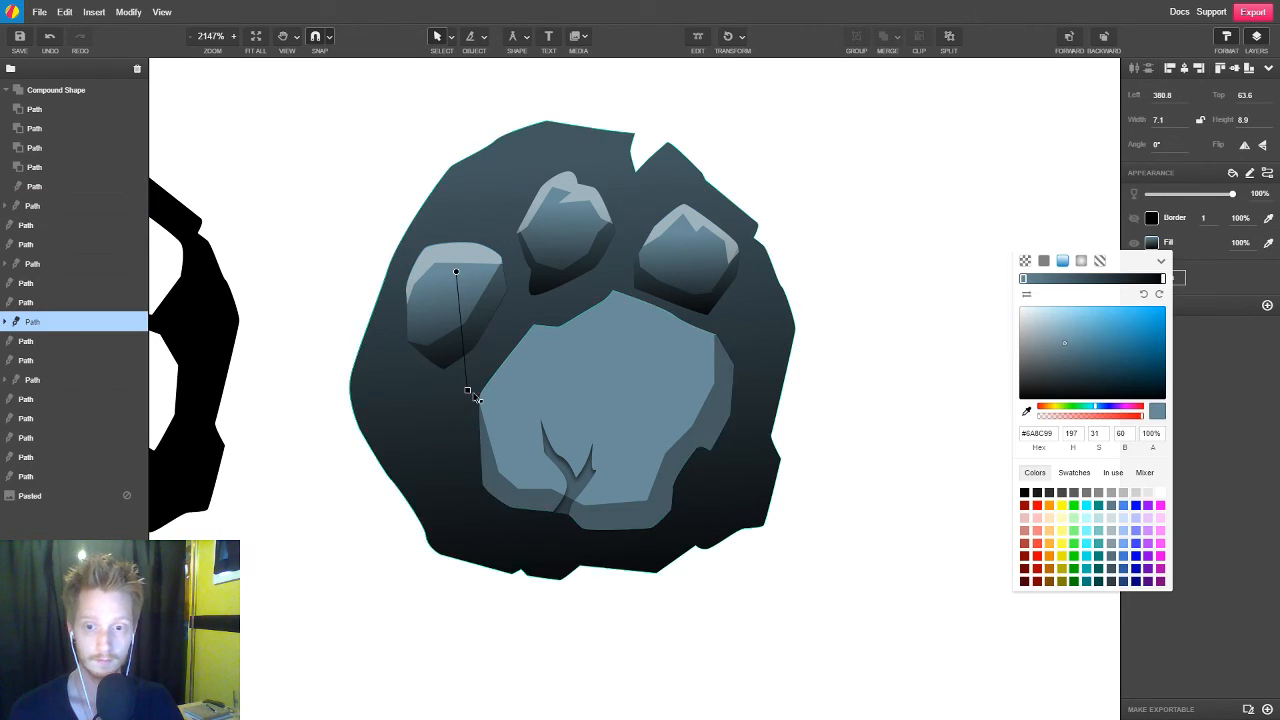
pyautogui.moveTo(467, 389); pyautogui.dragTo(460, 376)
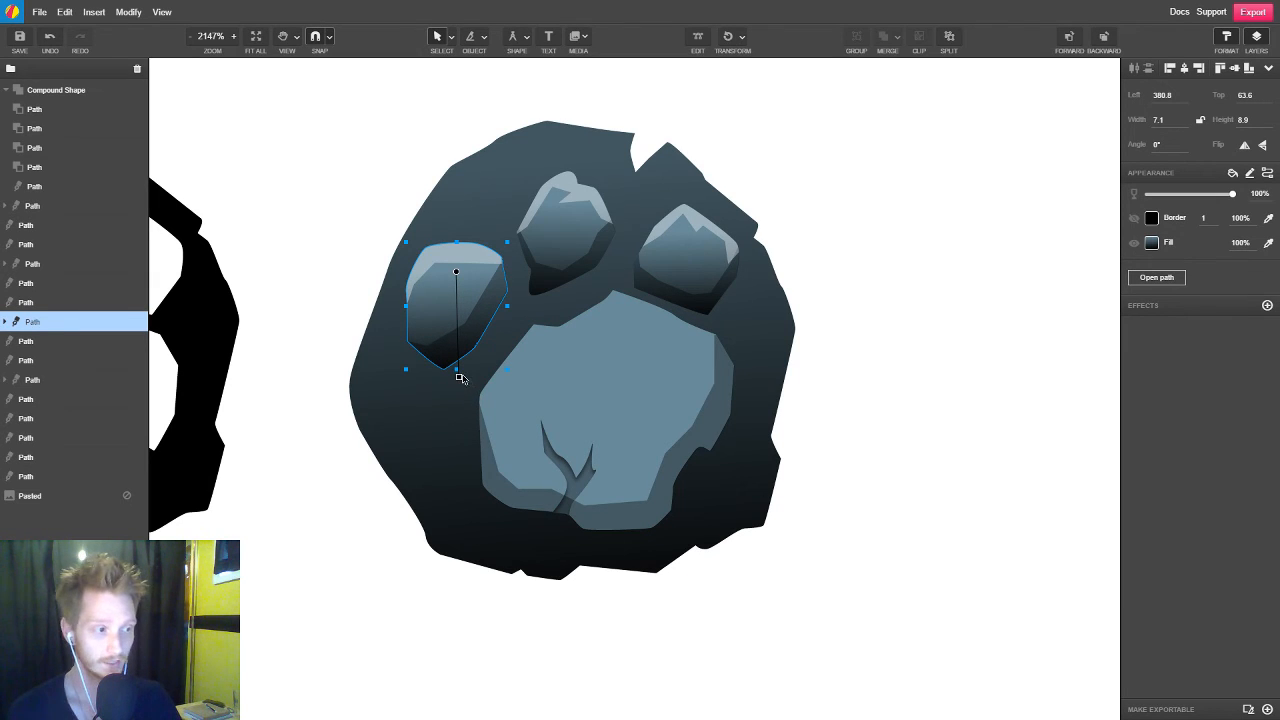
pyautogui.click(878, 336)
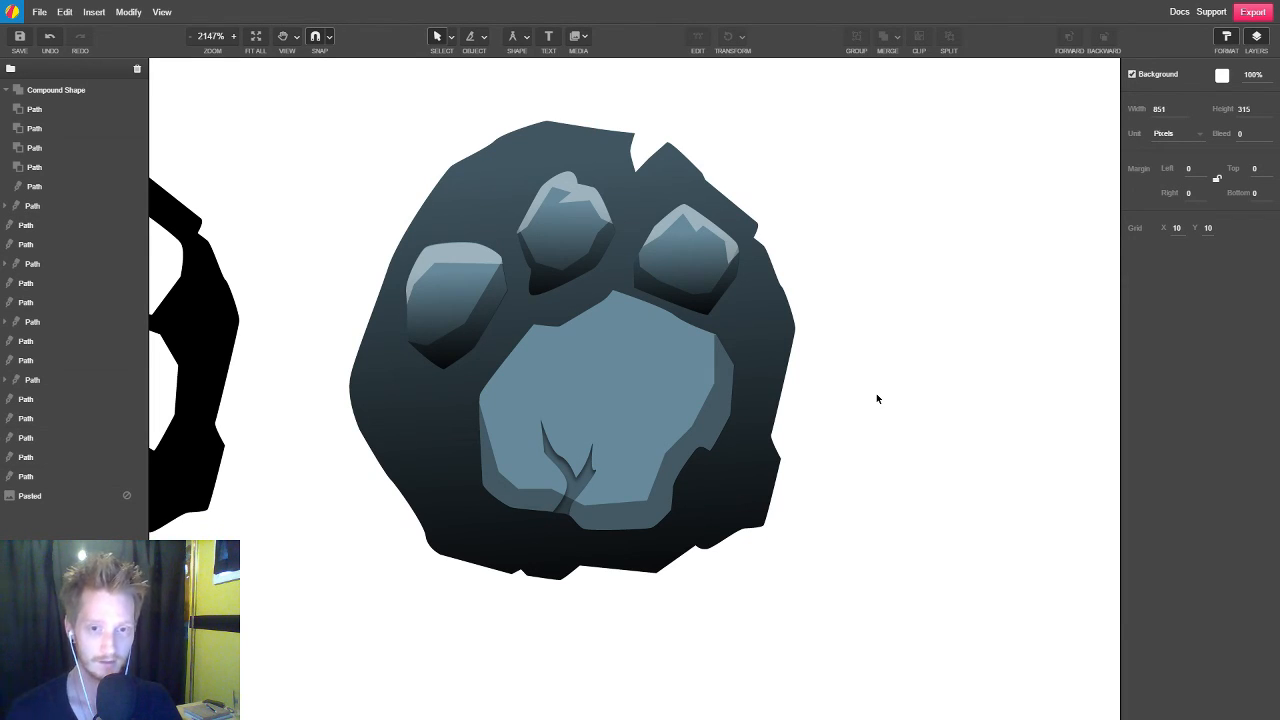
# Copy the right toe pad's gradient style onto the large main pad
pyautogui.click(696, 268)
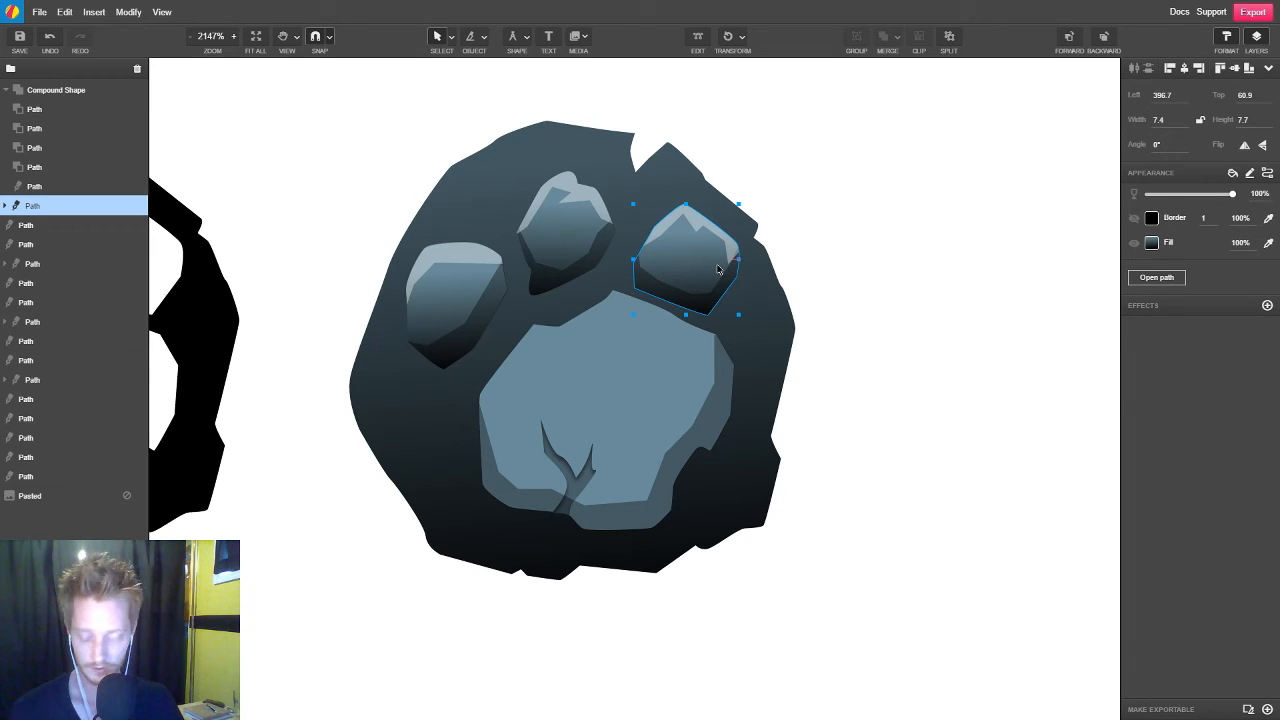
pyautogui.click(907, 403)
pyautogui.click(628, 393)
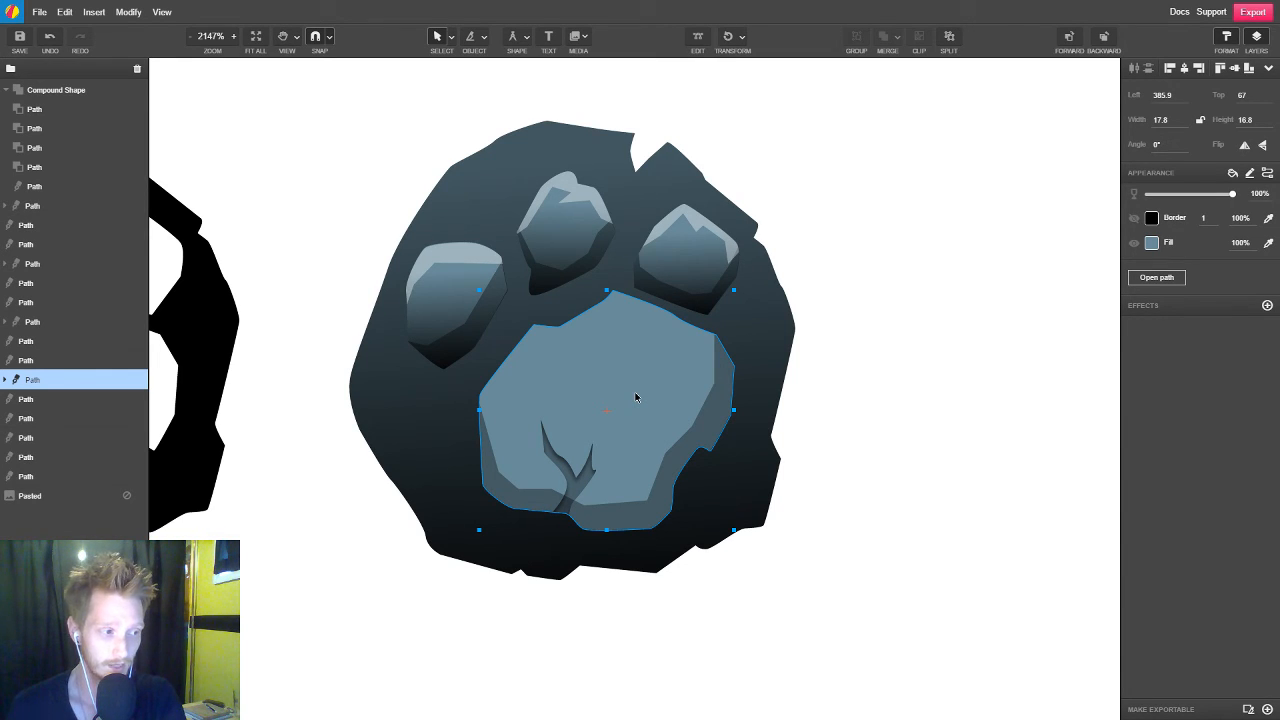
pyautogui.press('F4')
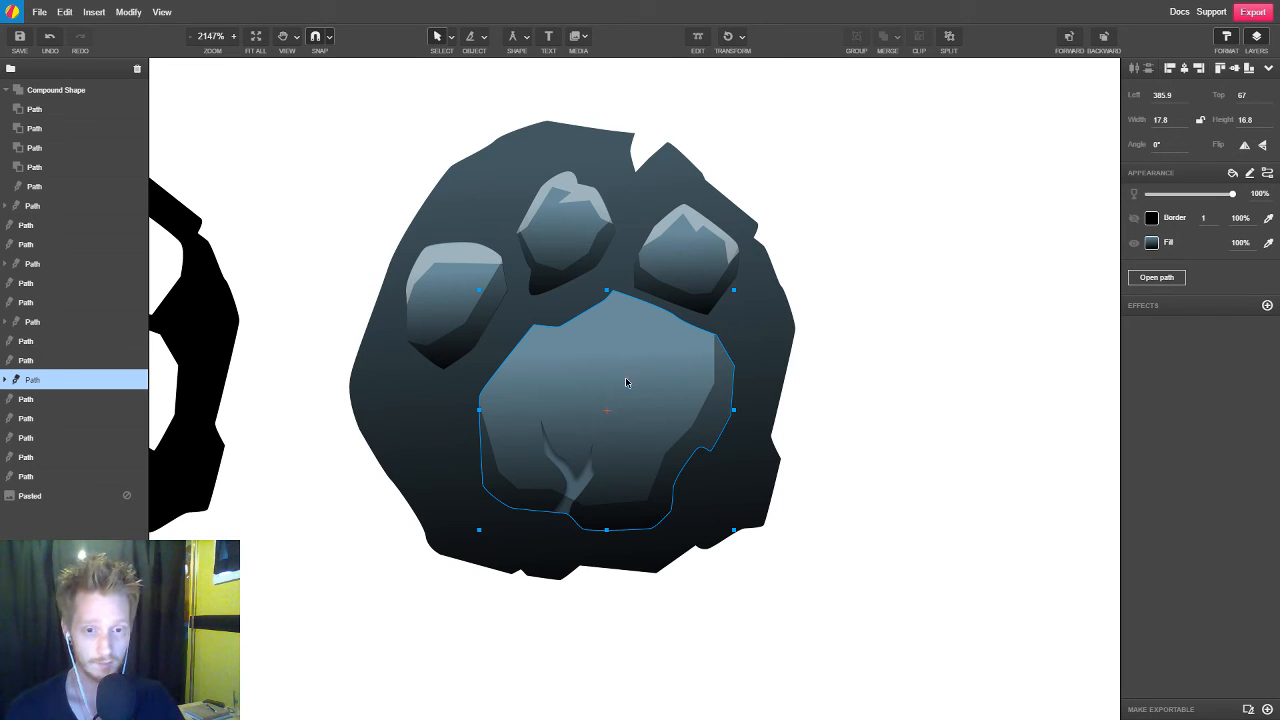
pyautogui.click(837, 414)
pyautogui.click(623, 387)
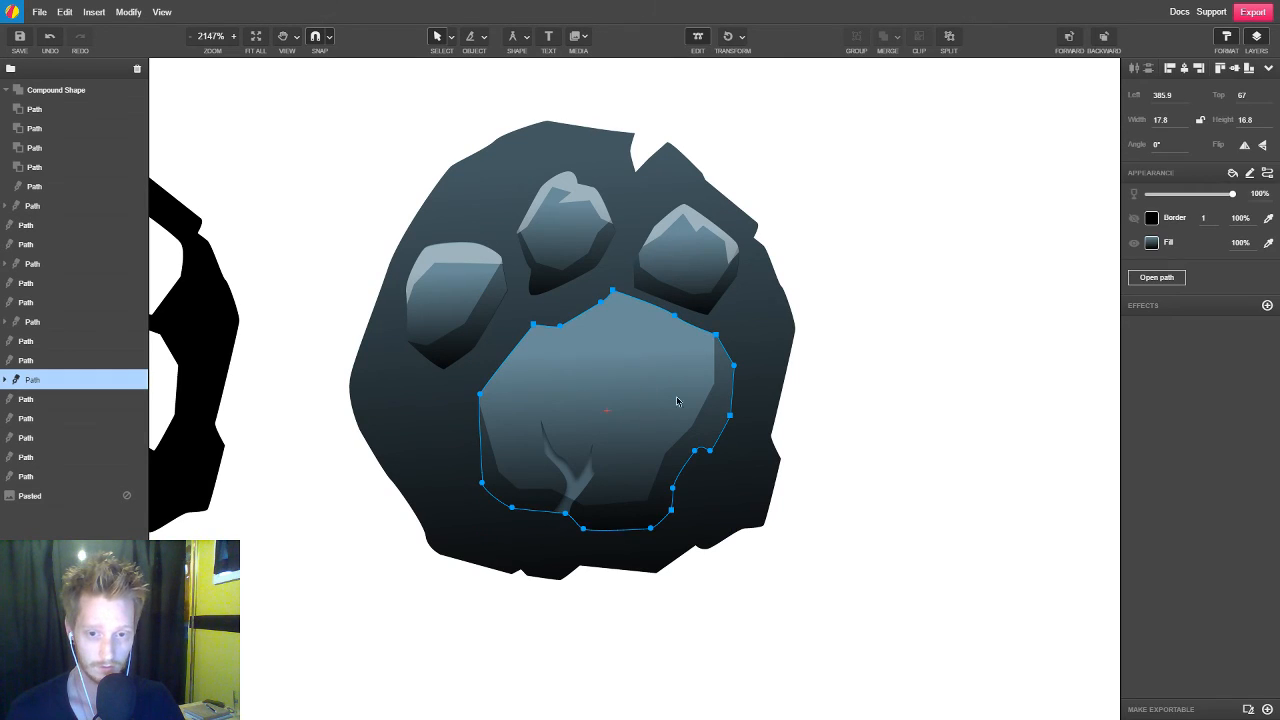
pyautogui.click(923, 452)
pyautogui.click(639, 360)
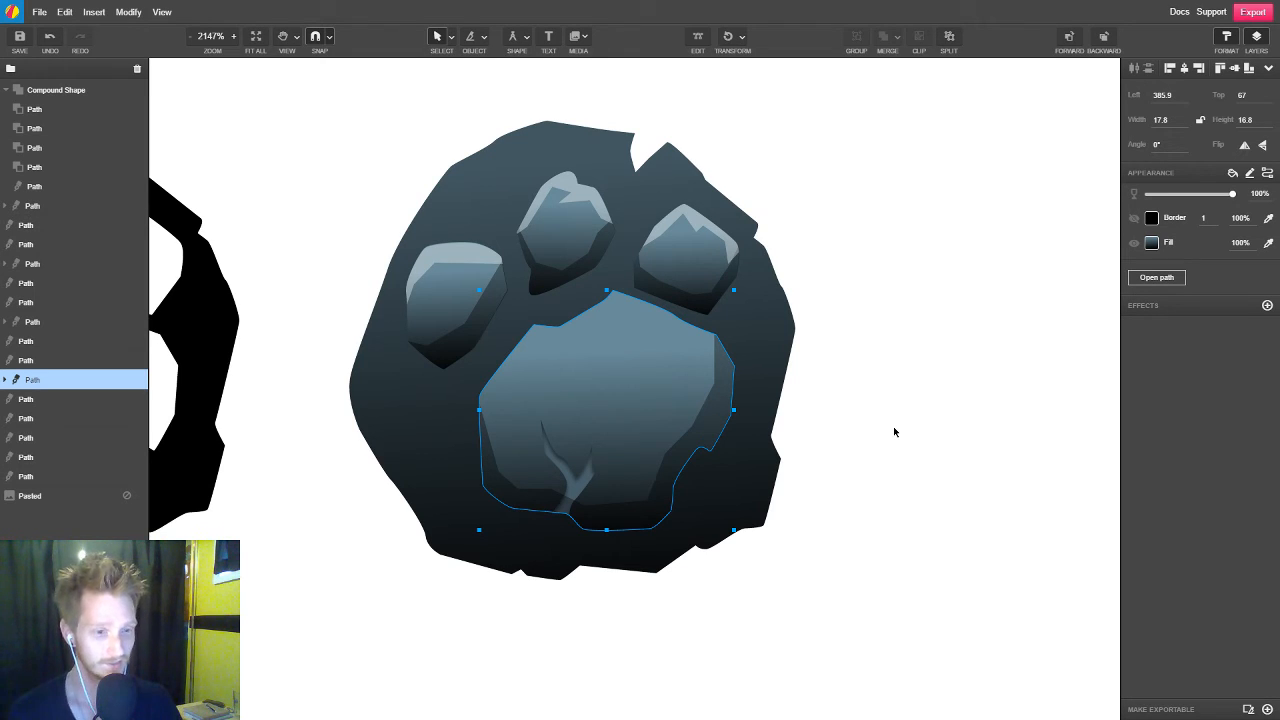
pyautogui.click(868, 380)
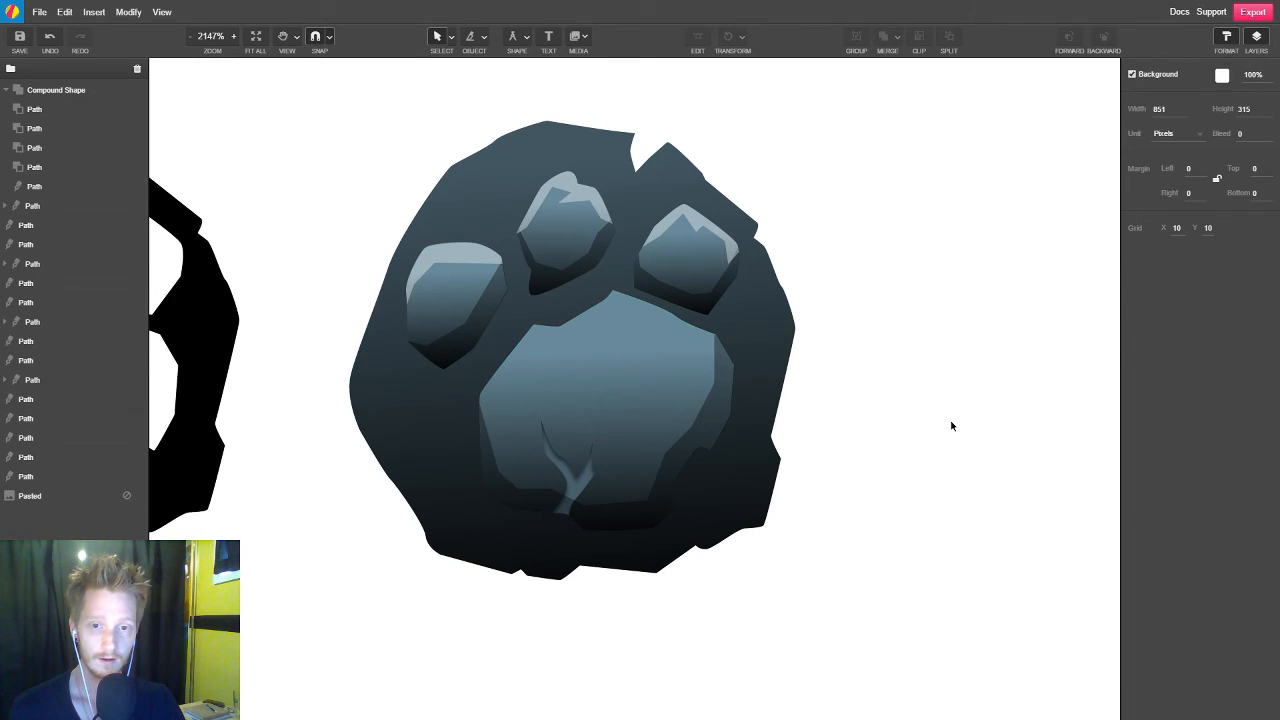
# Reverse the paw base's gradient so it runs diagonally from black above its upper-left edge to slate near its lower edge
pyautogui.scroll(-5, 946, 426)
pyautogui.scroll(5, 940, 449)
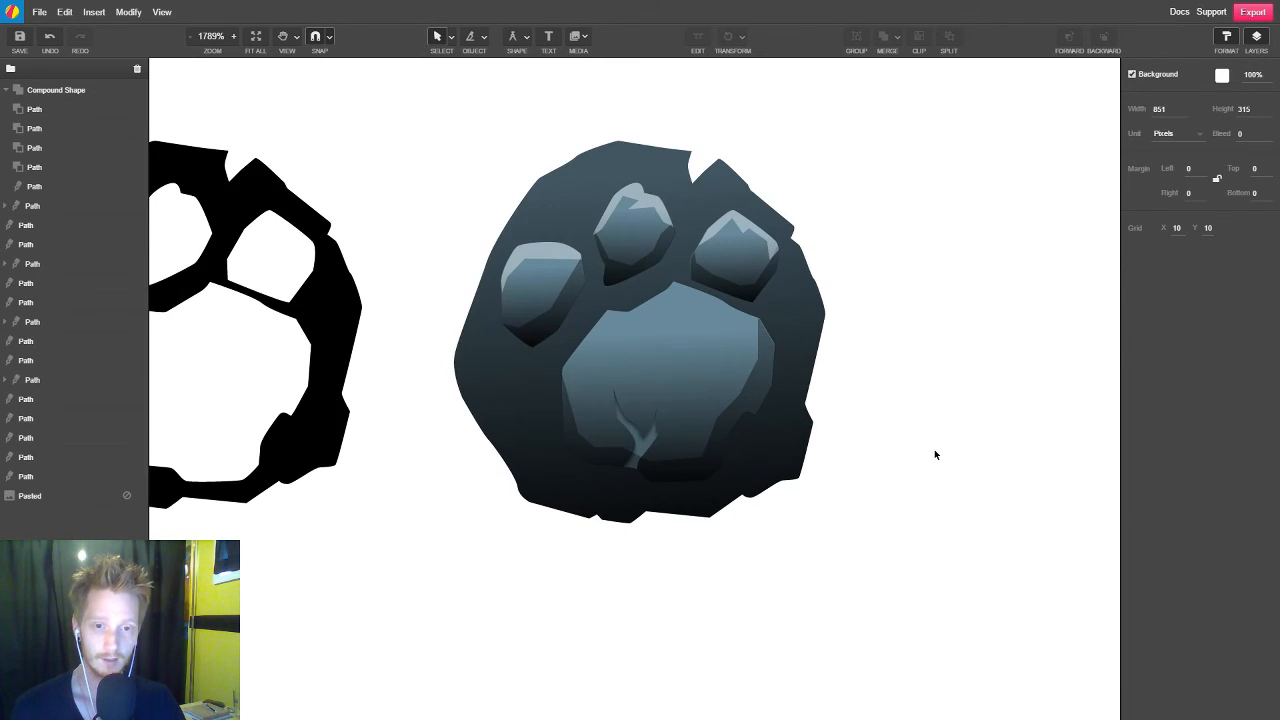
pyautogui.click(807, 326)
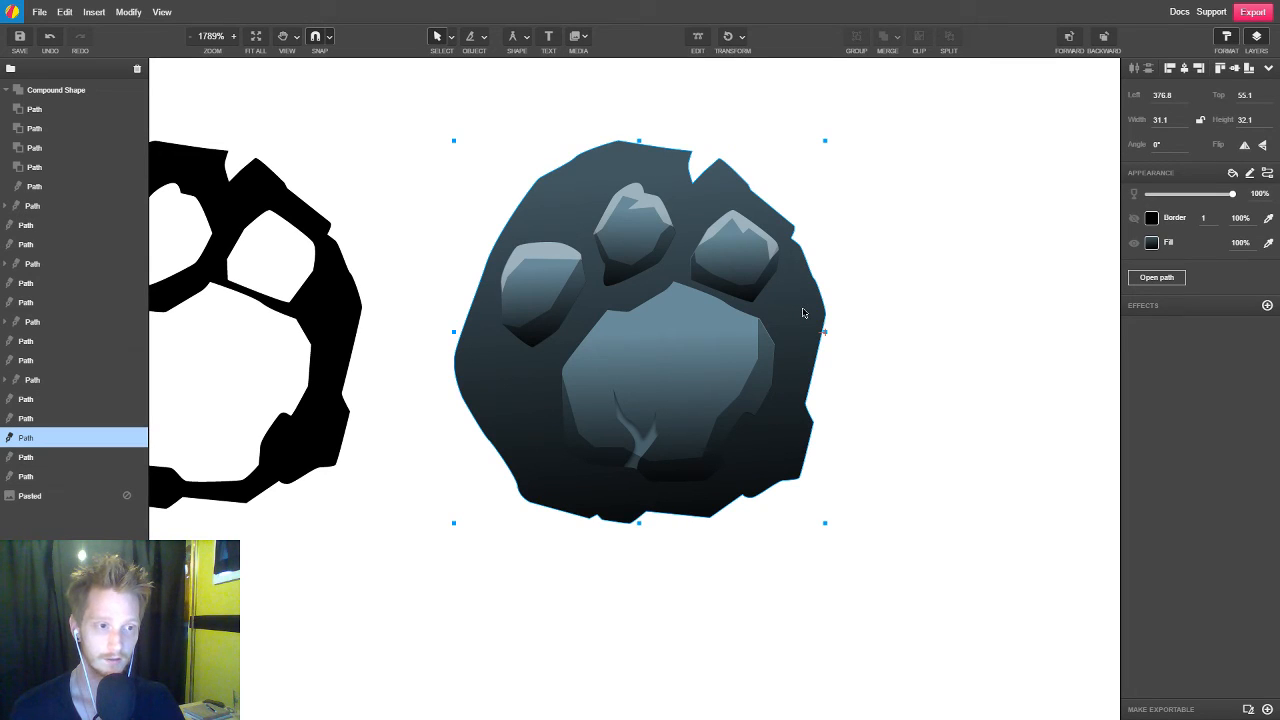
pyautogui.click(1151, 242)
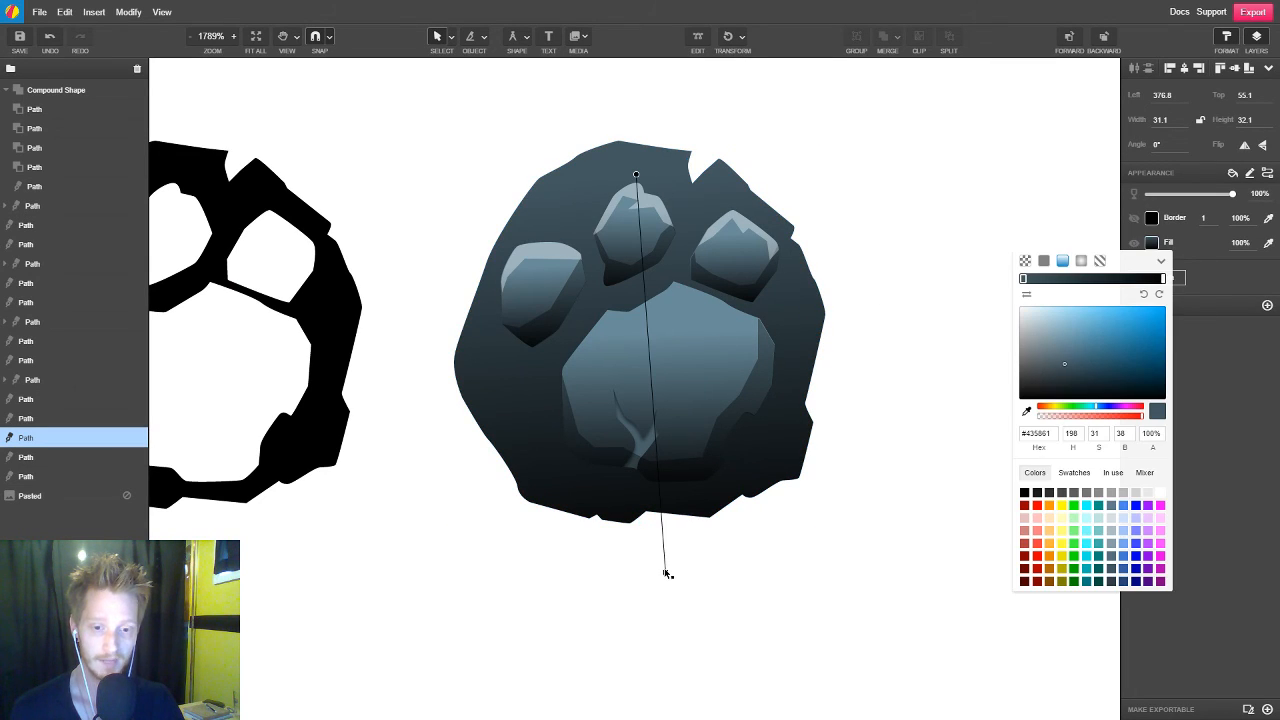
pyautogui.moveTo(666, 573)
pyautogui.mouseDown()
pyautogui.moveTo(746, 466)
pyautogui.moveTo(677, 163)
pyautogui.moveTo(655, 425)
pyautogui.moveTo(677, 554)
pyautogui.moveTo(637, 495)
pyautogui.moveTo(634, 163)
pyautogui.moveTo(614, 166)
pyautogui.moveTo(607, 137)
pyautogui.mouseUp()
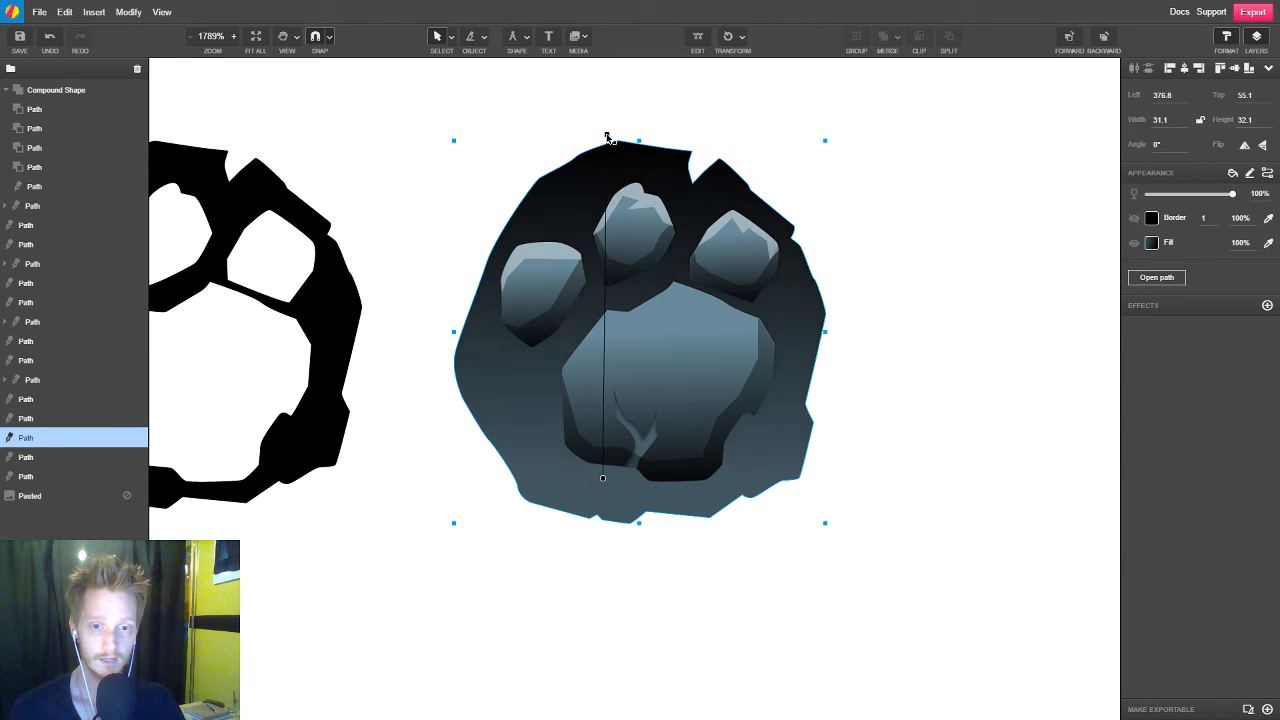
pyautogui.moveTo(603, 478); pyautogui.dragTo(660, 490)
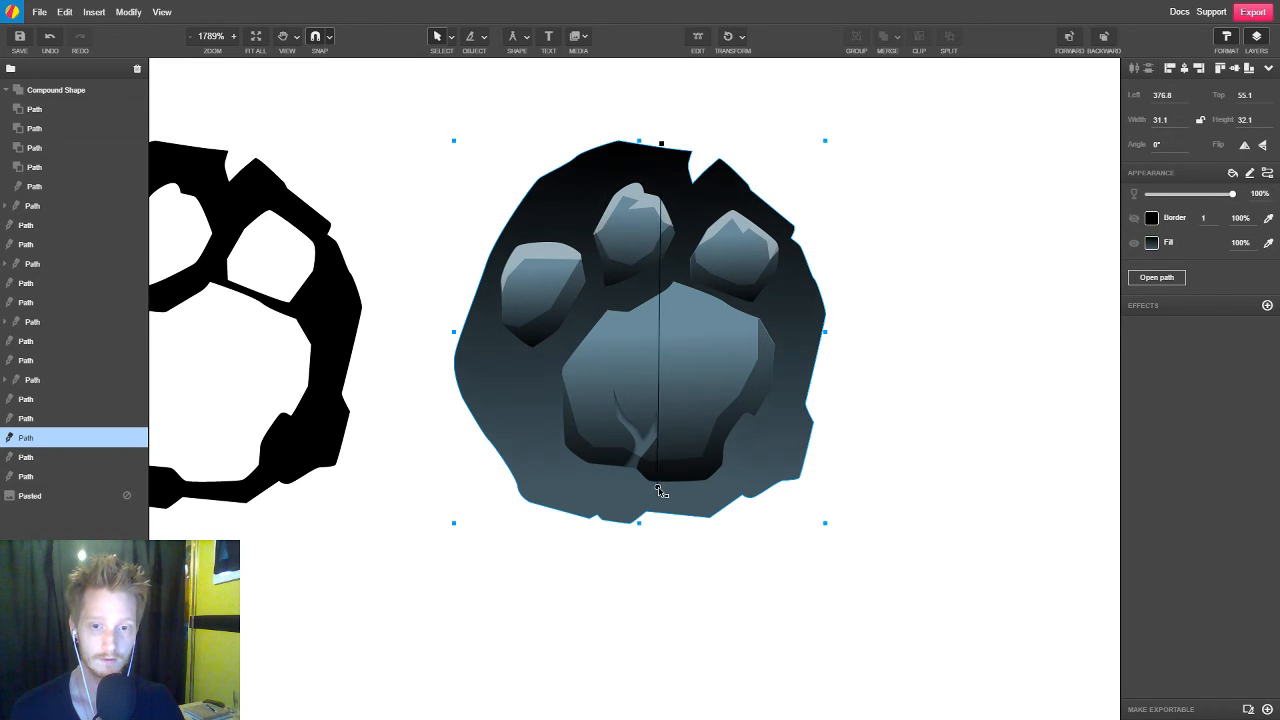
pyautogui.moveTo(663, 145); pyautogui.dragTo(577, 86)
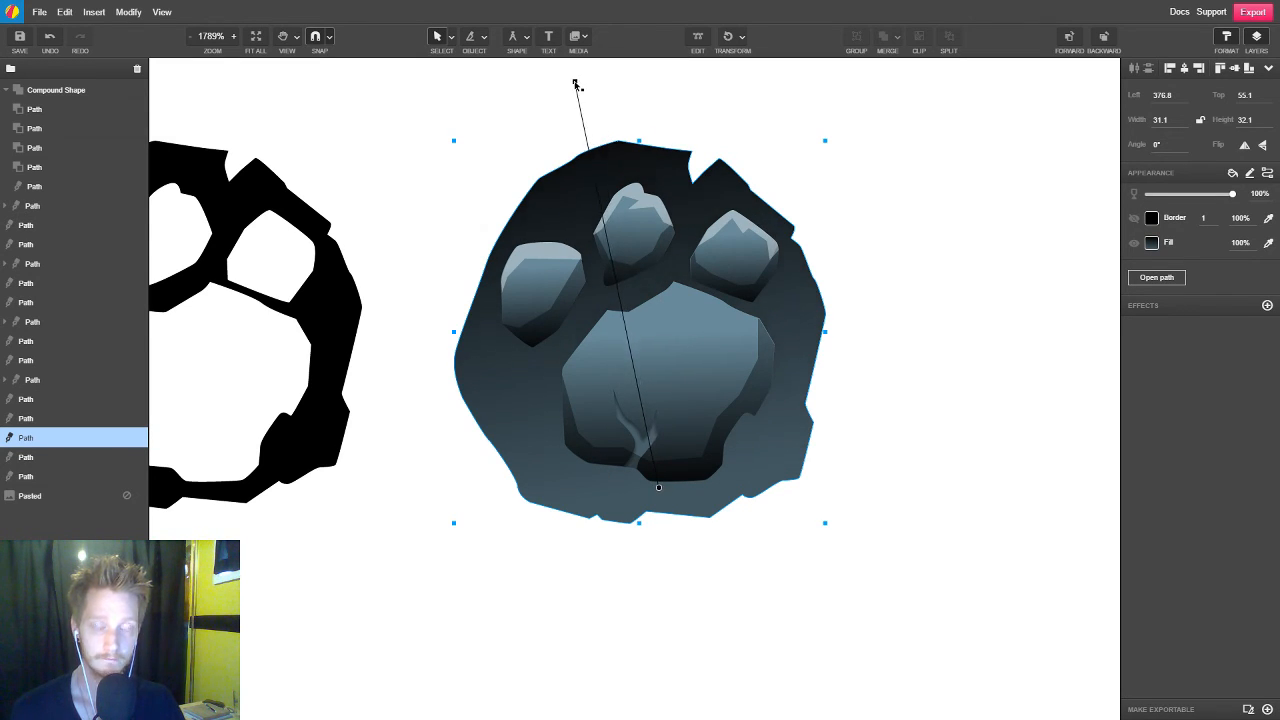
pyautogui.moveTo(652, 460)
pyautogui.mouseDown()
pyautogui.moveTo(657, 420)
pyautogui.moveTo(686, 480)
pyautogui.moveTo(674, 451)
pyautogui.mouseUp()
pyautogui.click(918, 455)
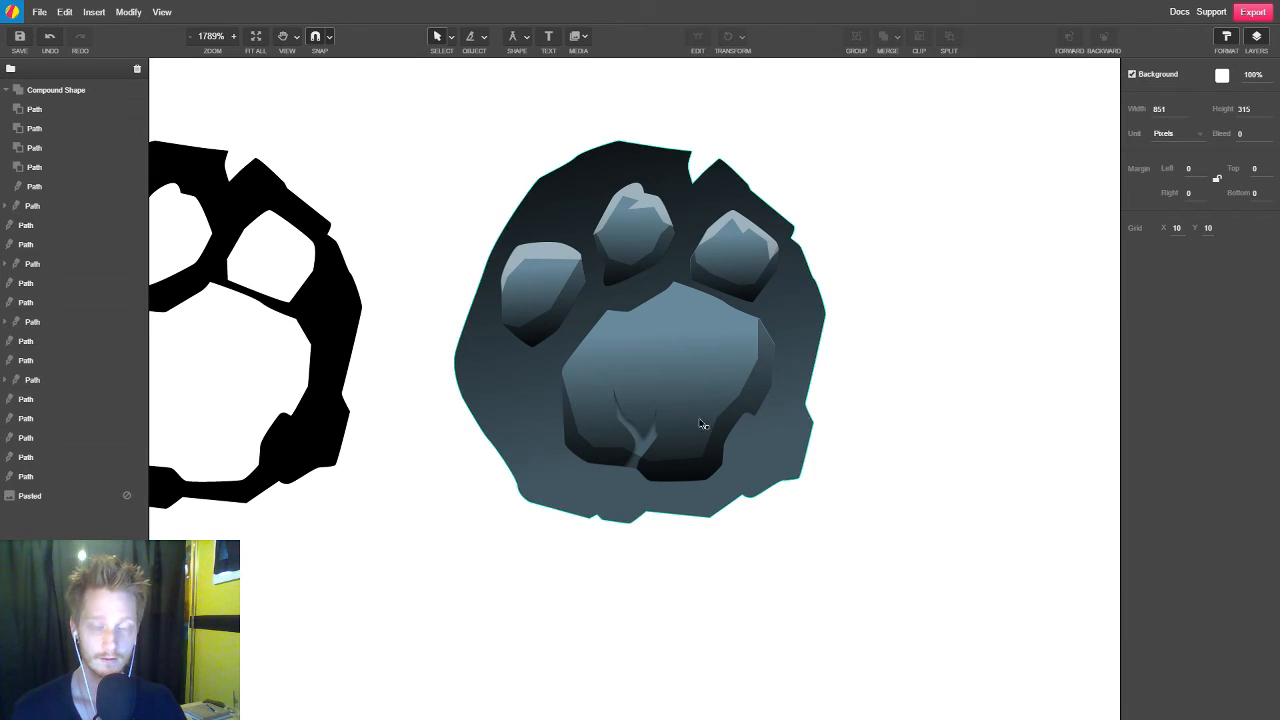
# Start a borderless white highlight at 35% opacity just outside the large main pad's upper-left edge
pyautogui.click(748, 230)
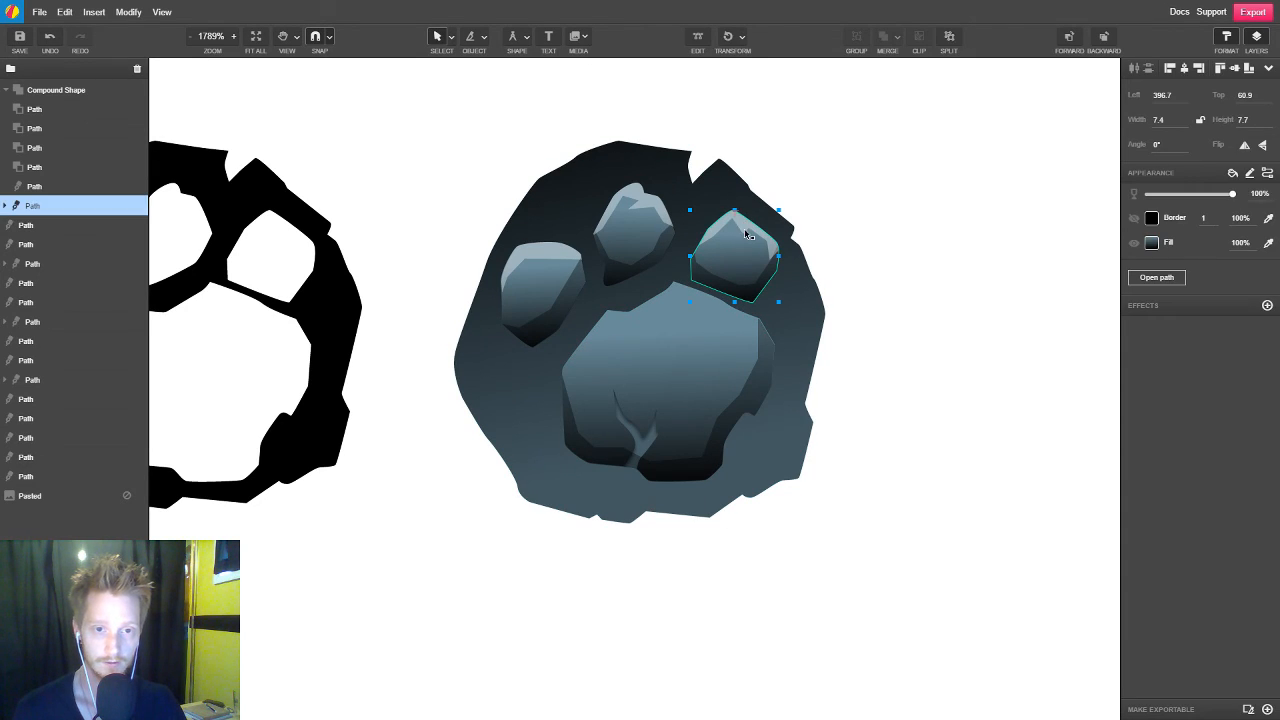
pyautogui.click(955, 365)
pyautogui.scroll(4, 672, 383)
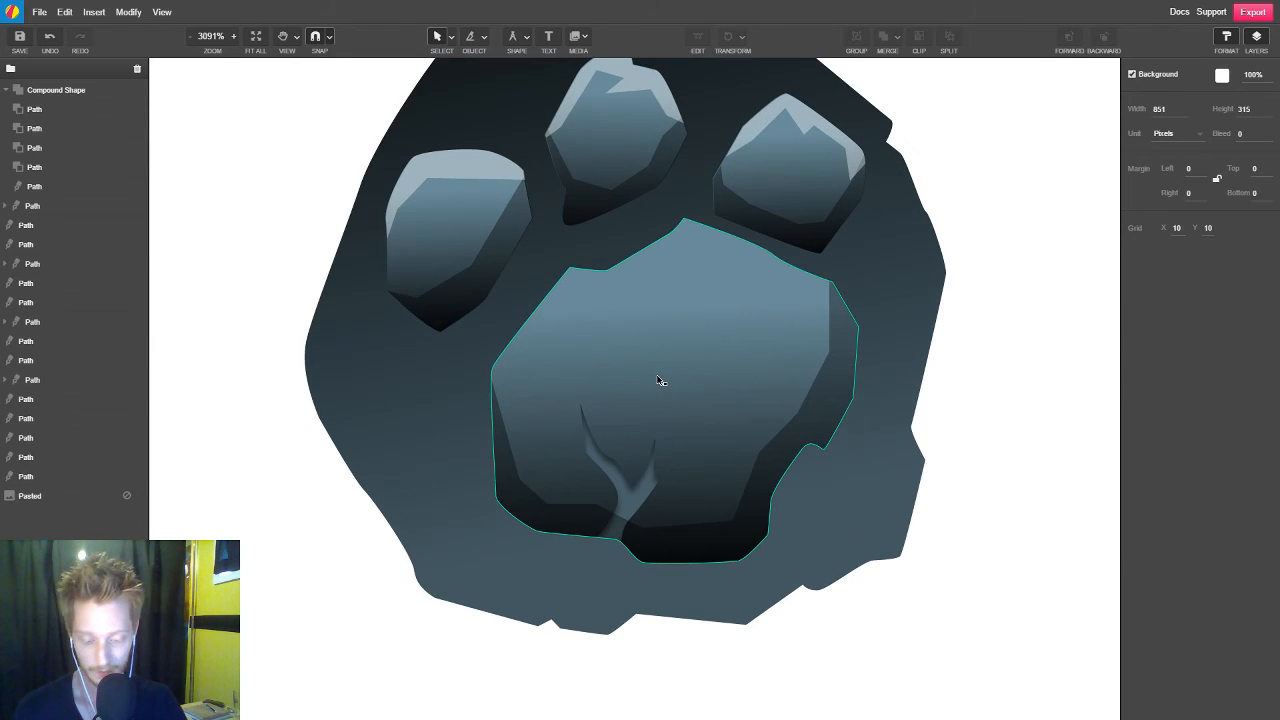
pyautogui.press('p')
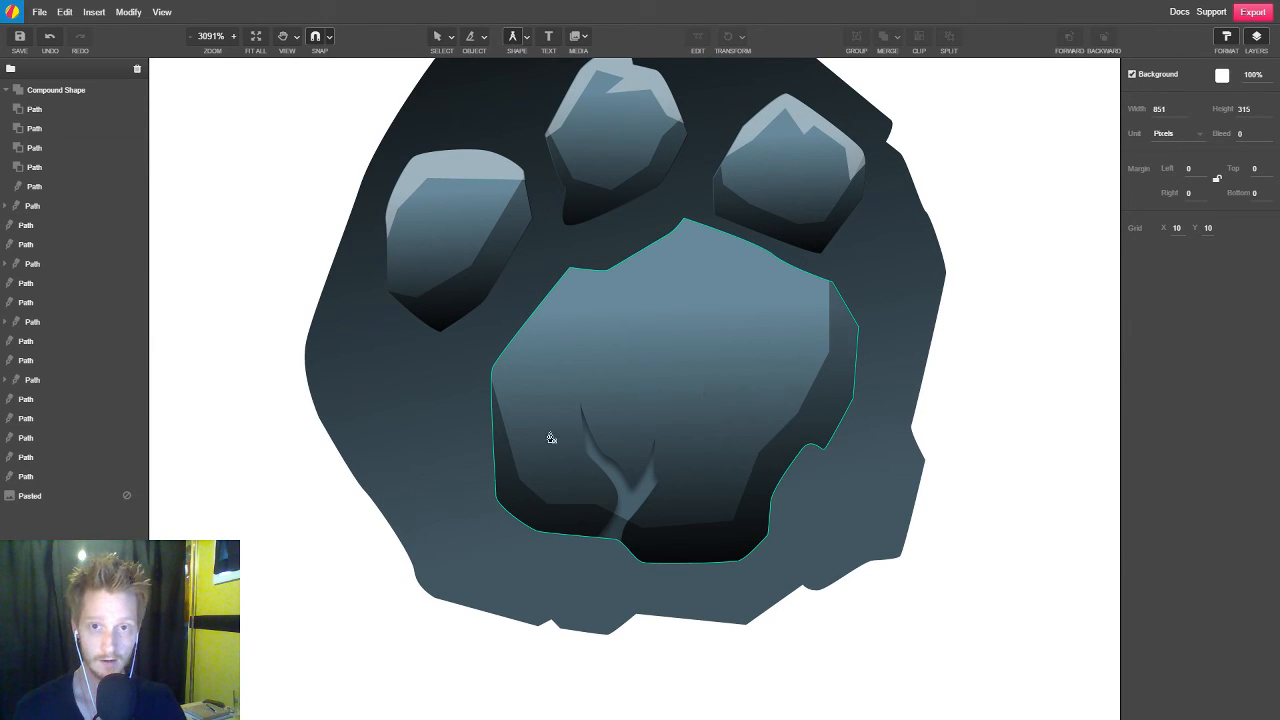
pyautogui.click(481, 394)
pyautogui.click(490, 344)
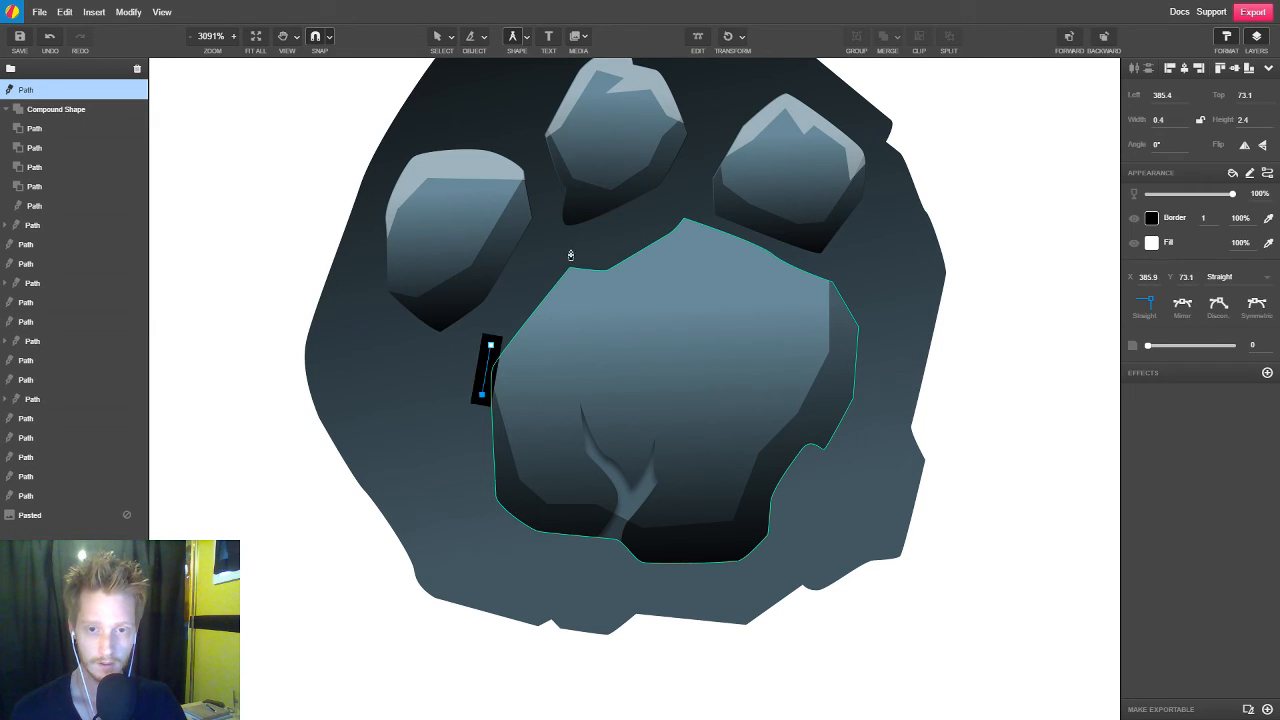
pyautogui.click(570, 257)
pyautogui.press('3')
pyautogui.press('5')
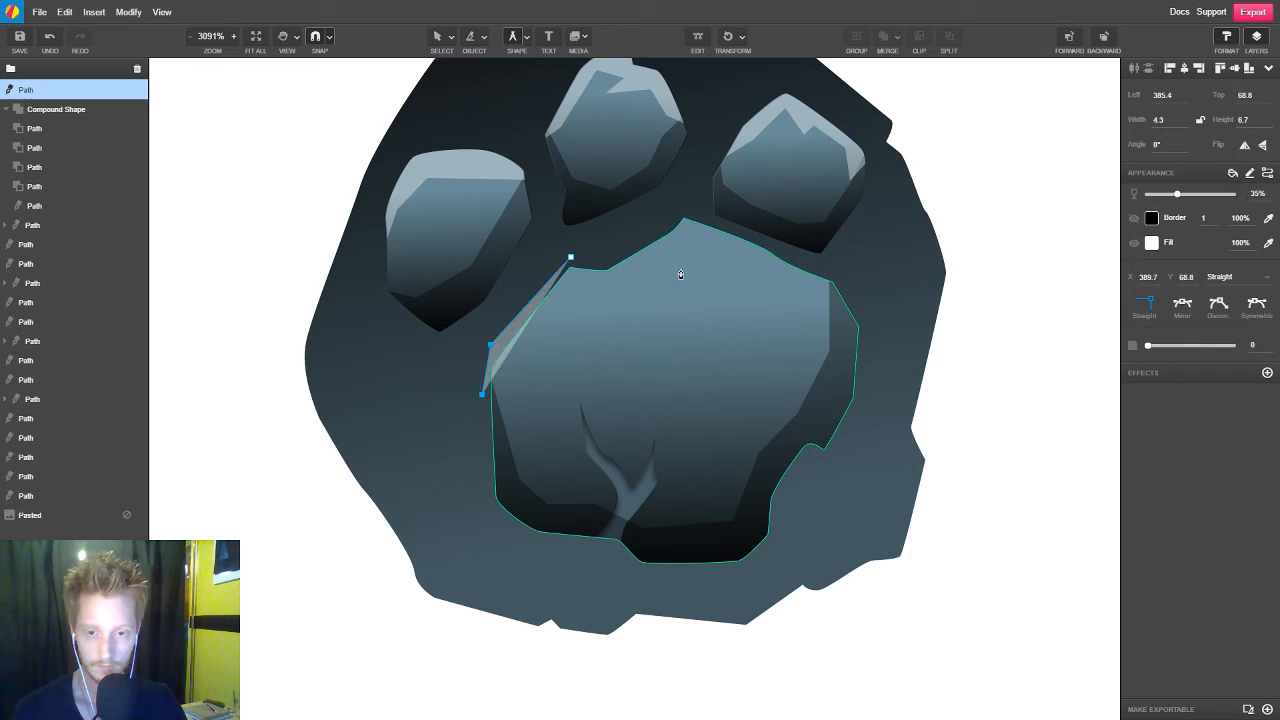
# Continue the highlight's outer edge just outside the large main pad's upper contour, ending beyond its right corner
pyautogui.click(612, 257)
pyautogui.click(678, 212)
pyautogui.click(741, 233)
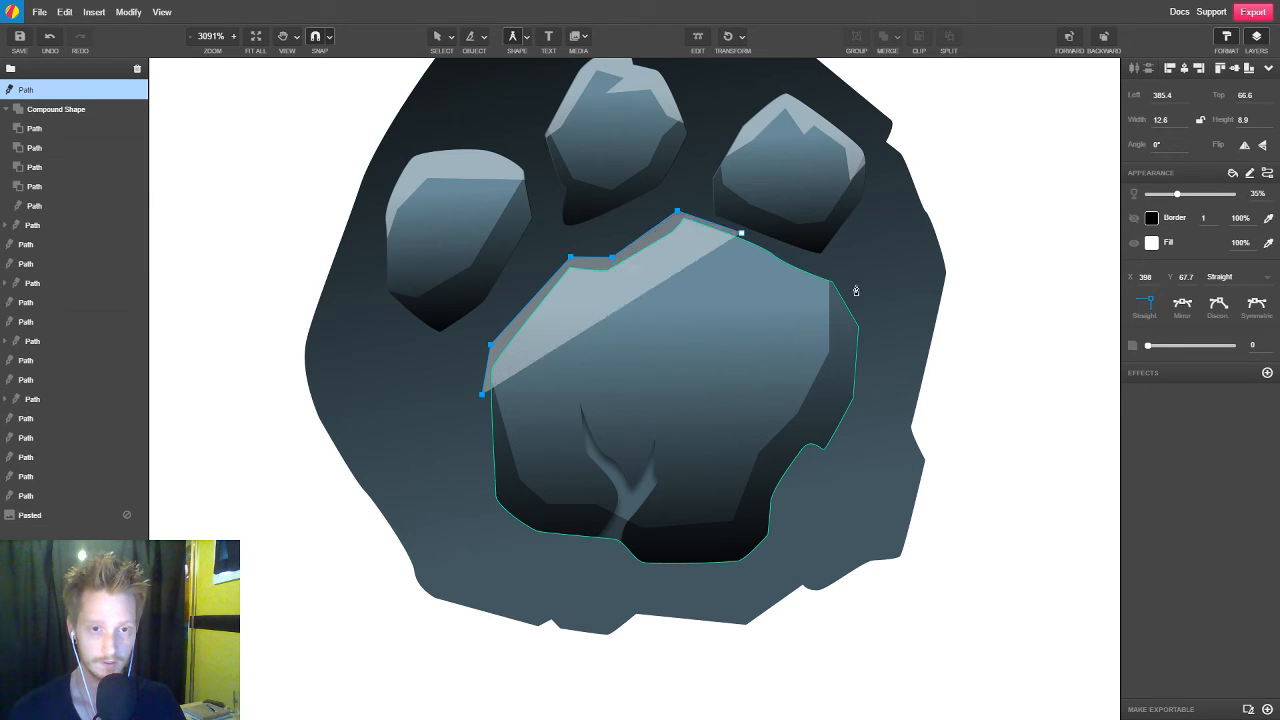
pyautogui.click(850, 290)
pyautogui.click(871, 338)
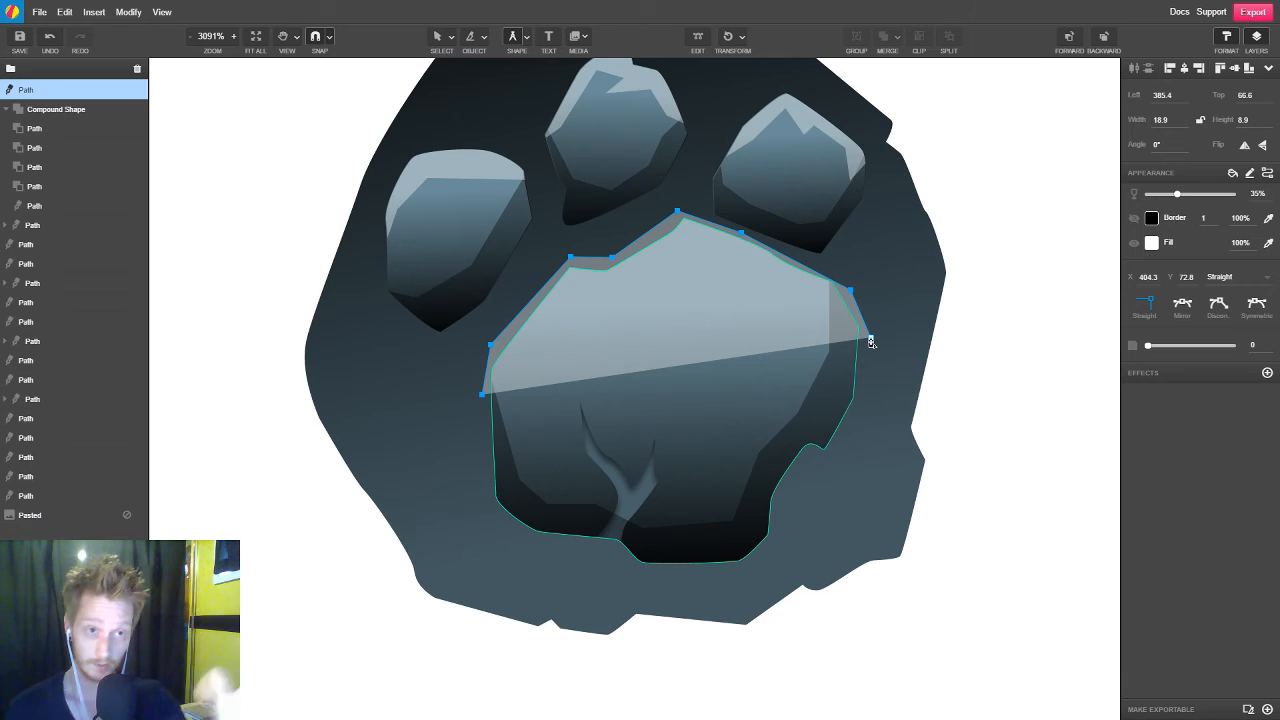
# Trace the highlight's jagged inner edge back across the large main pad and close the shape at about 18.9 by 8.5 px
pyautogui.click(799, 297)
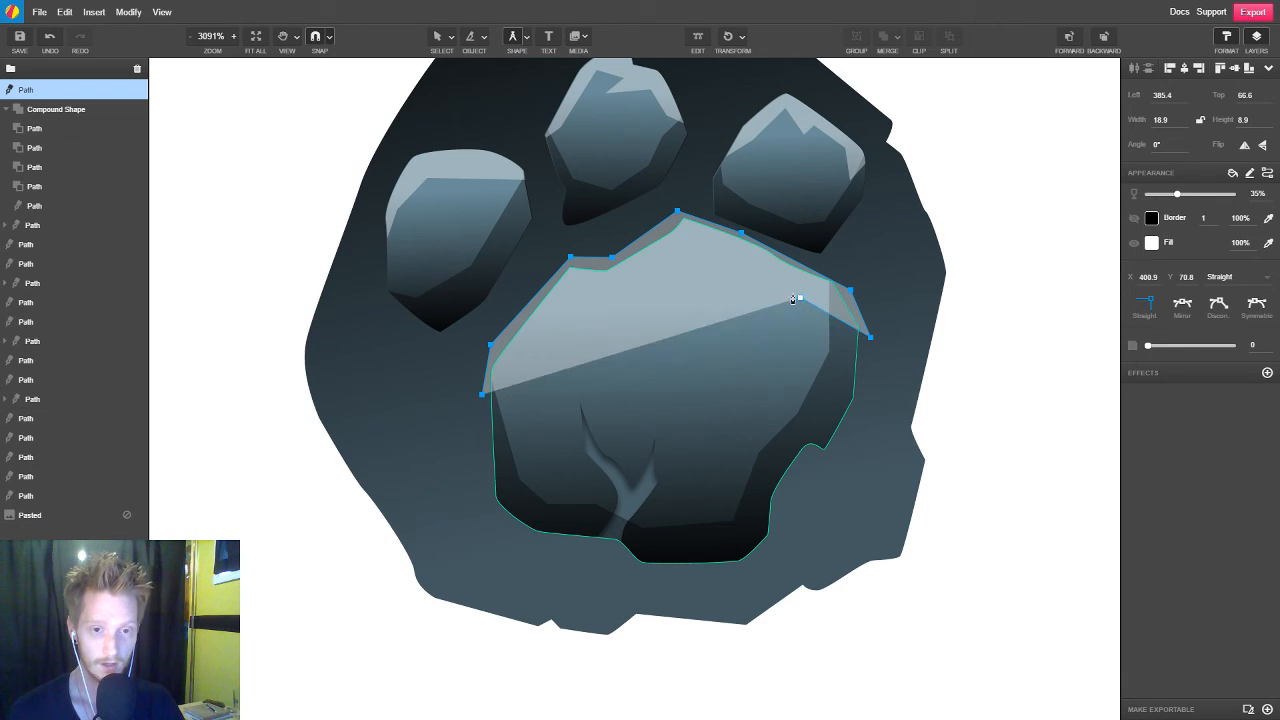
pyautogui.click(718, 261)
pyautogui.click(715, 279)
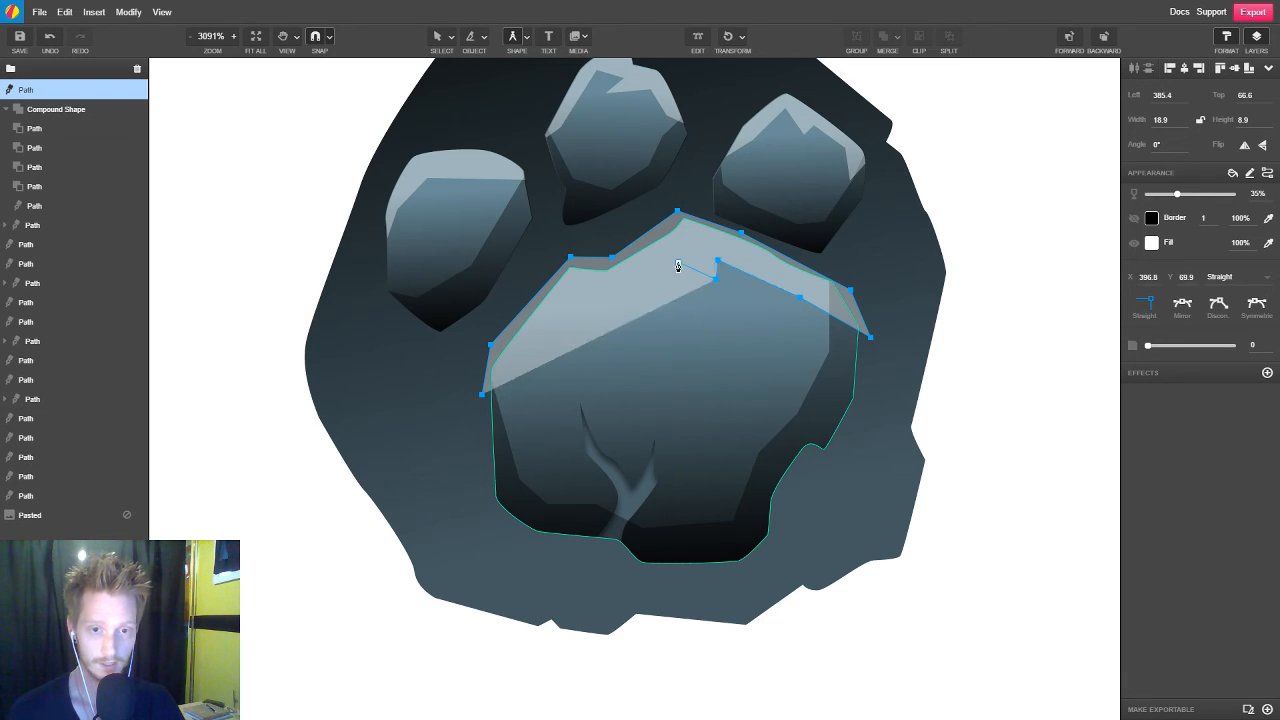
pyautogui.click(676, 267)
pyautogui.click(624, 309)
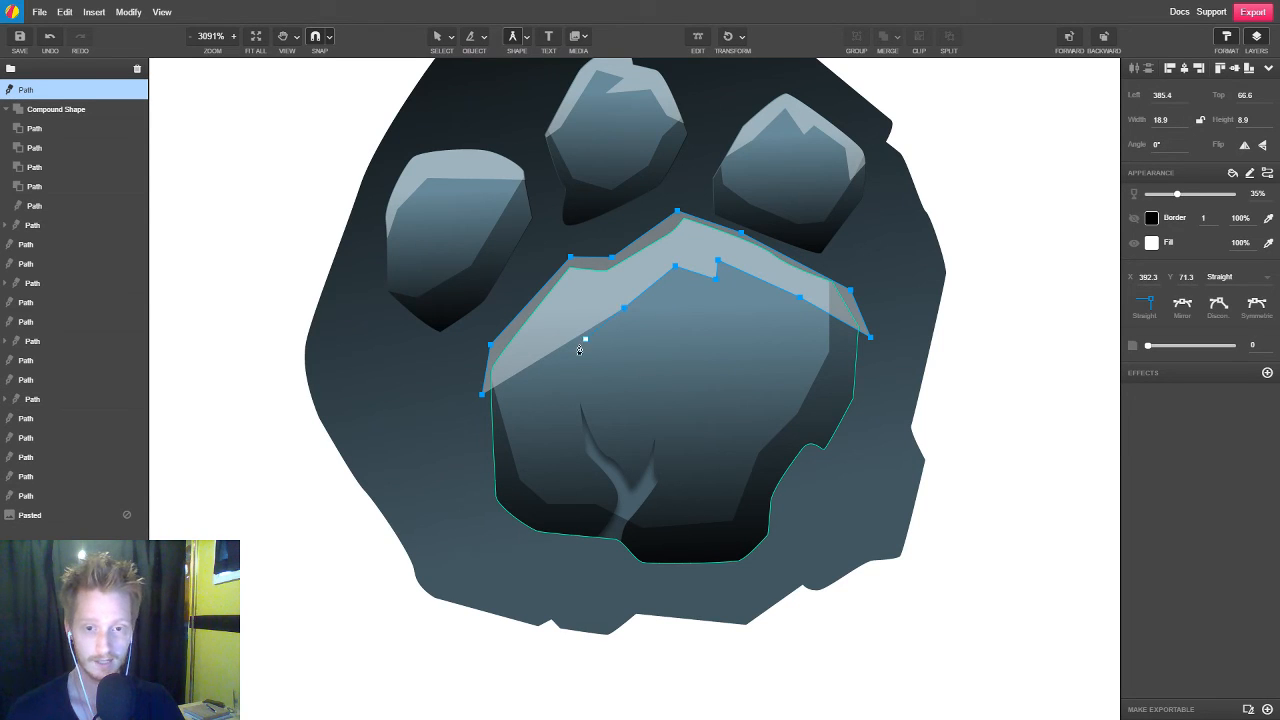
pyautogui.click(585, 339)
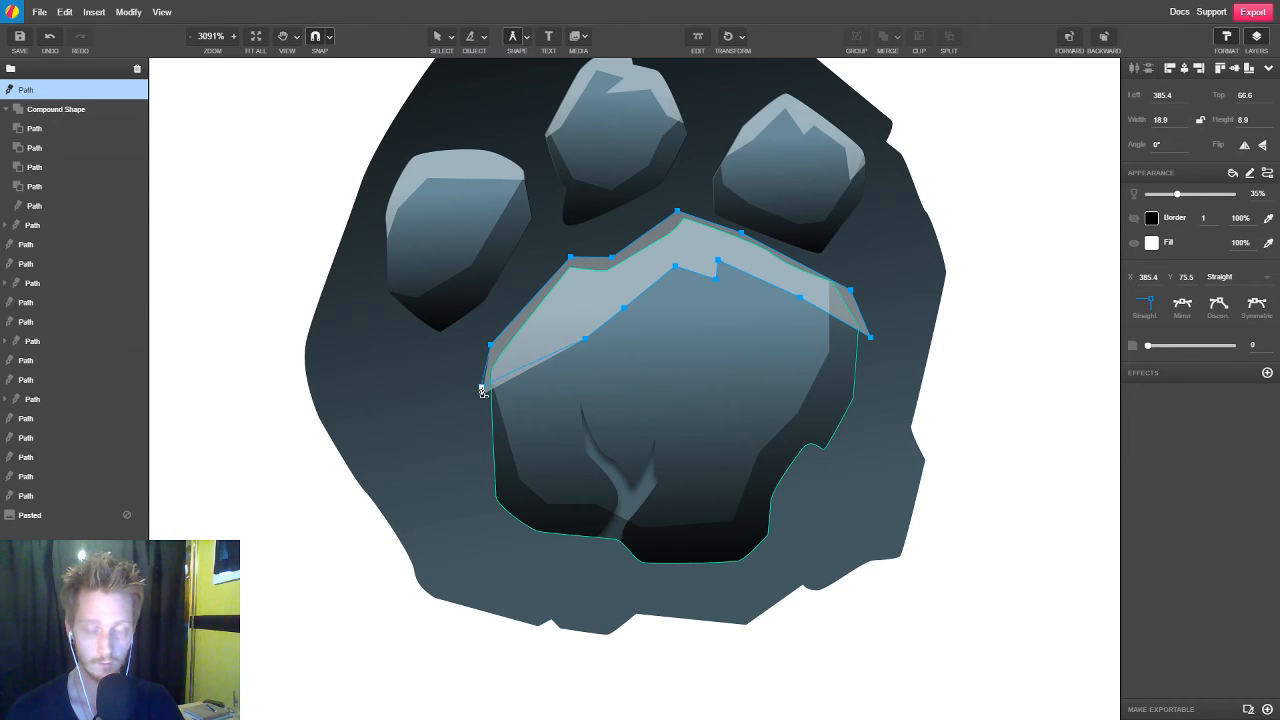
pyautogui.click(482, 388)
pyautogui.press('v')
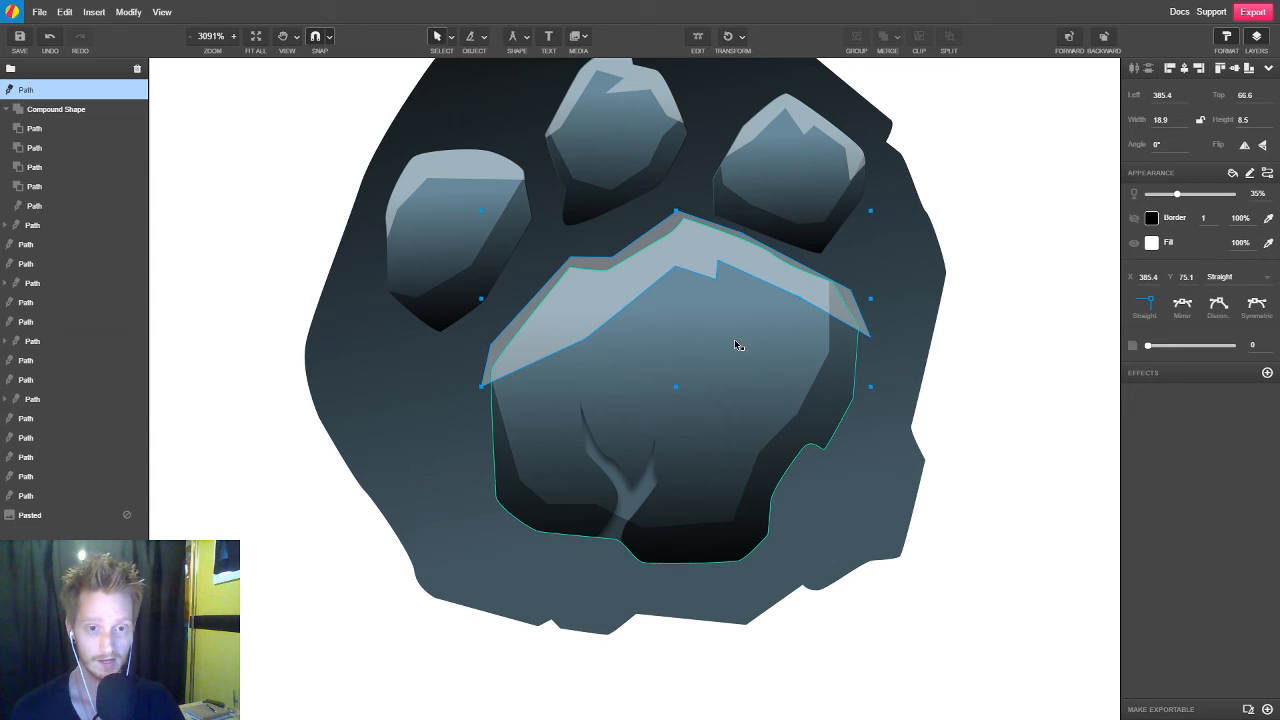
# Clip the white highlight inside the large main pad
pyautogui.click(735, 342)
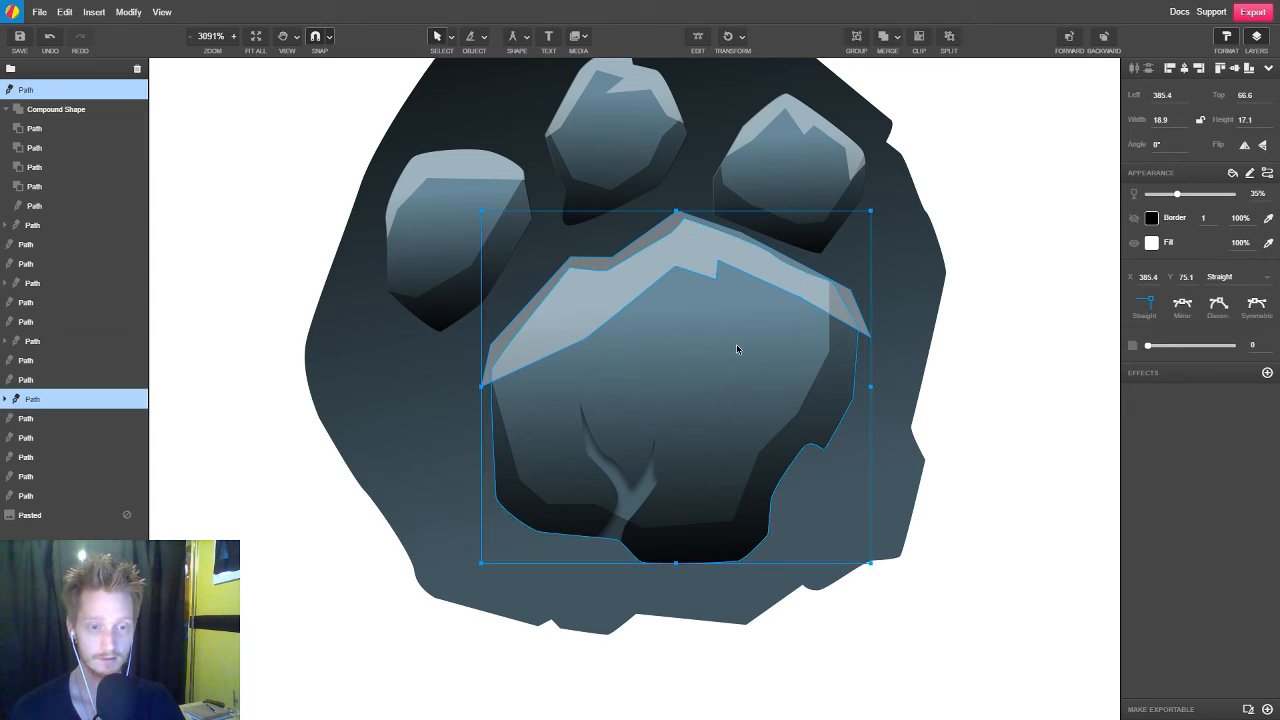
pyautogui.click(919, 36)
pyautogui.click(999, 330)
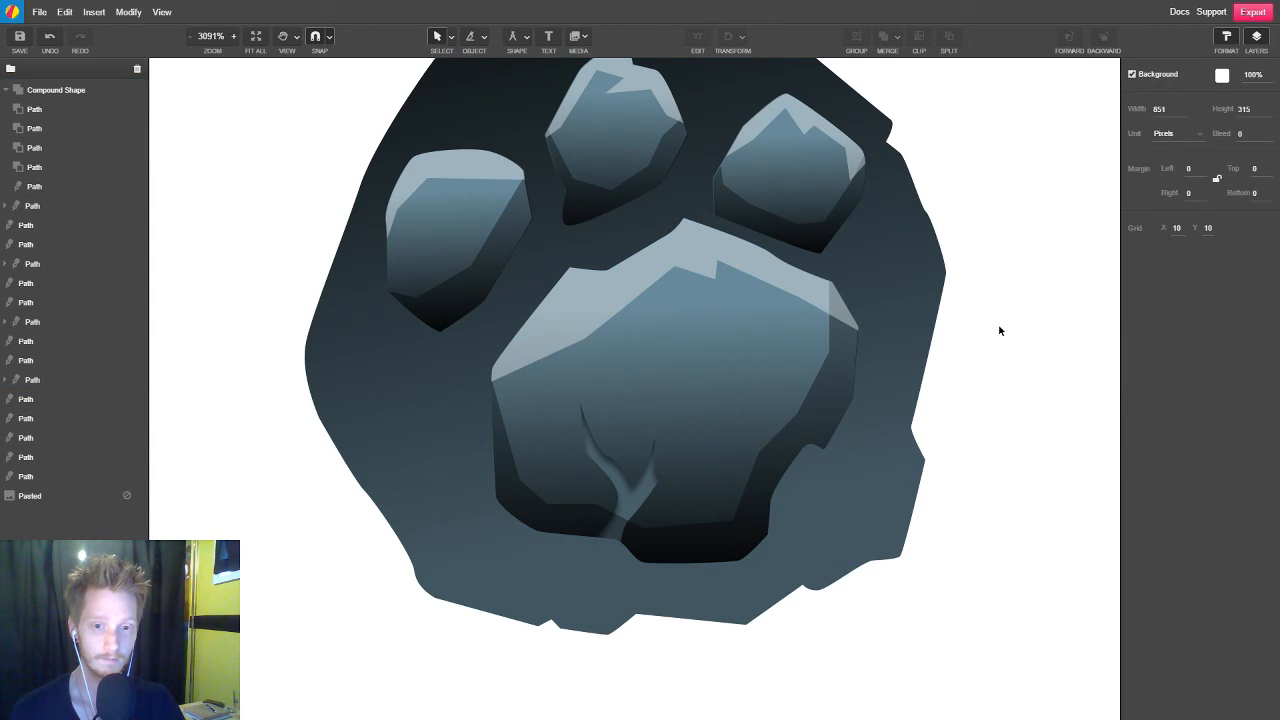
# Reshape the main pad highlight's inner edge by moving two points on its left half into a jagged notch
pyautogui.doubleClick(598, 292)
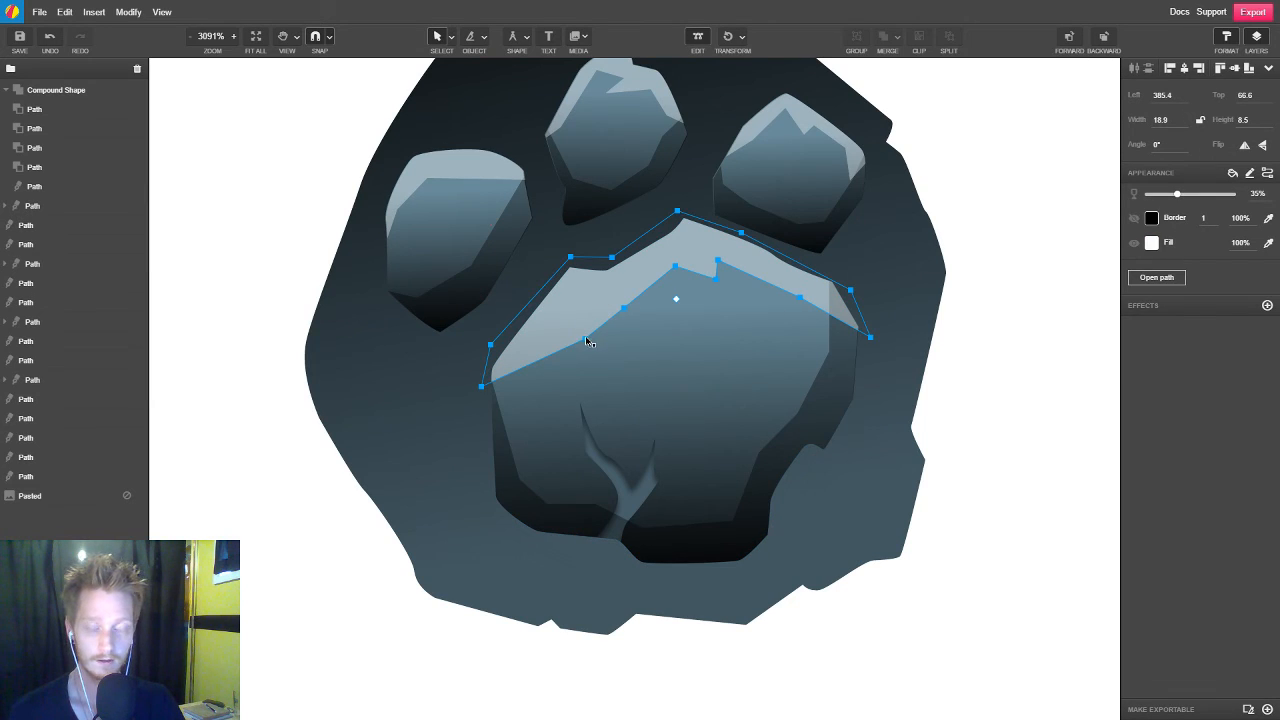
pyautogui.moveTo(586, 341); pyautogui.dragTo(621, 309)
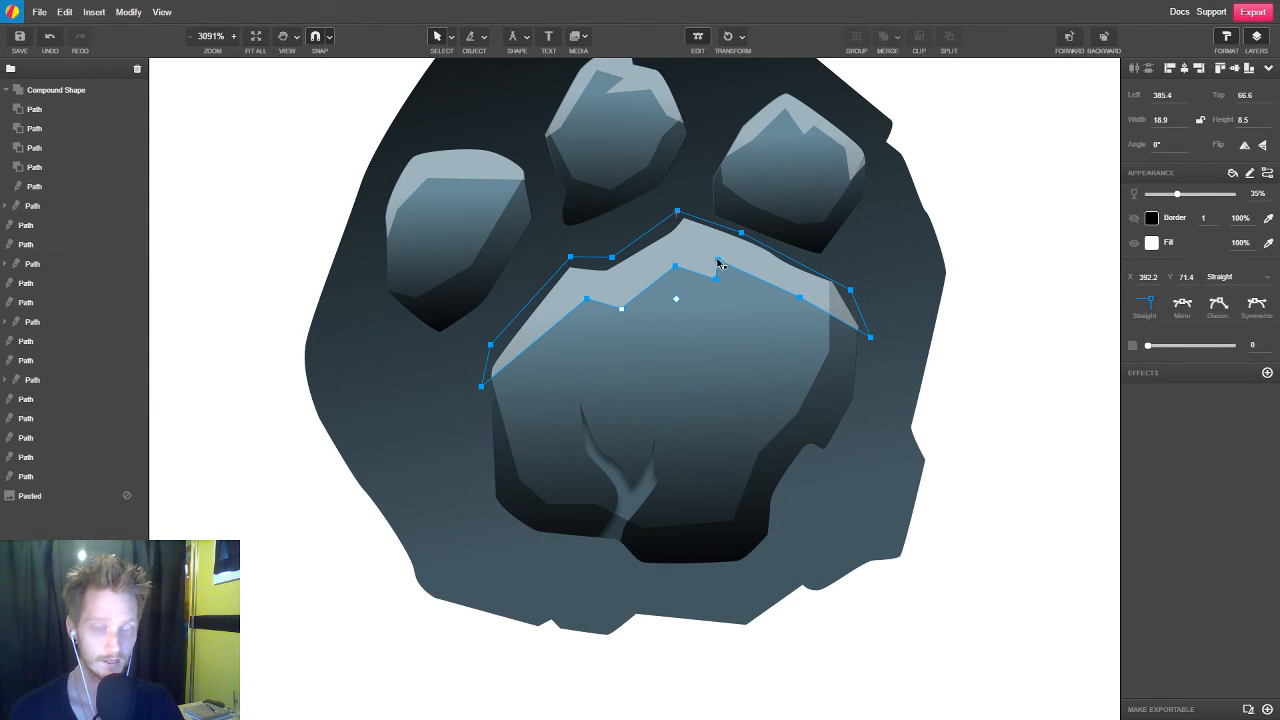
pyautogui.click(988, 373)
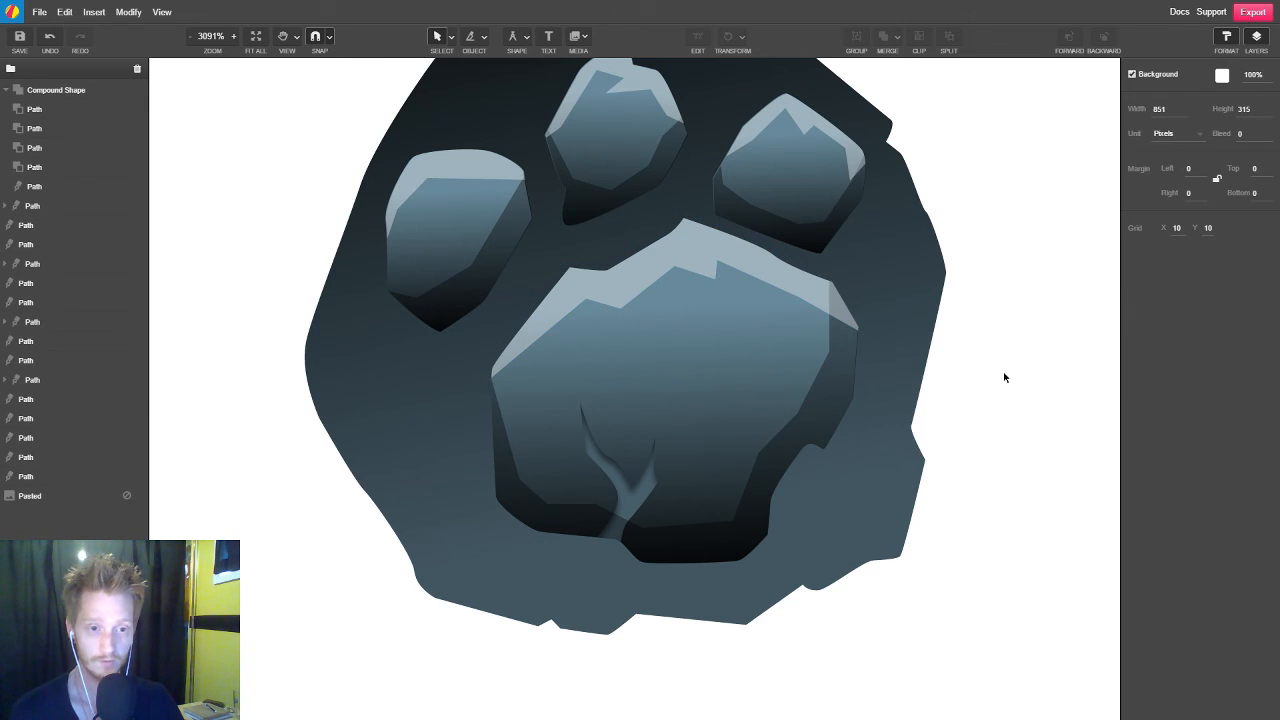
# Duplicate the complete slate paw and place the copy to its right, with its left edge at about 413 px
pyautogui.scroll(-4, 1005, 377)
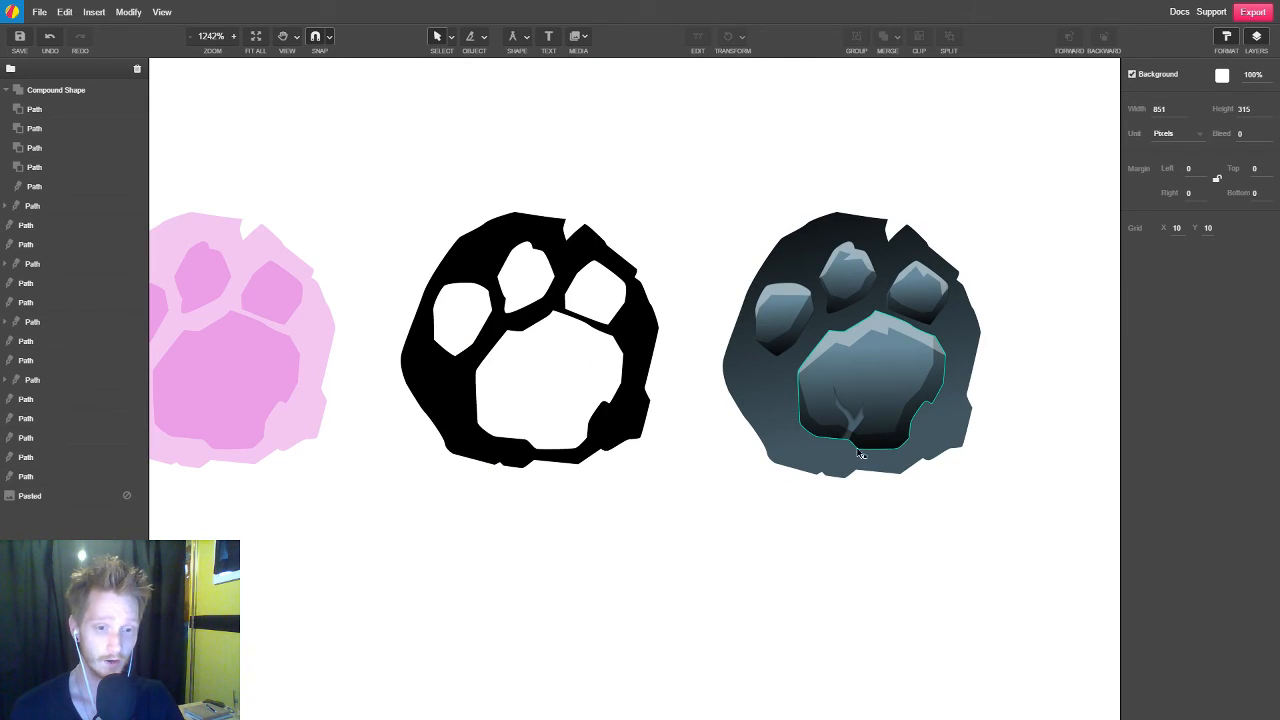
pyautogui.hscroll(3, 690, 425)
pyautogui.click(748, 380)
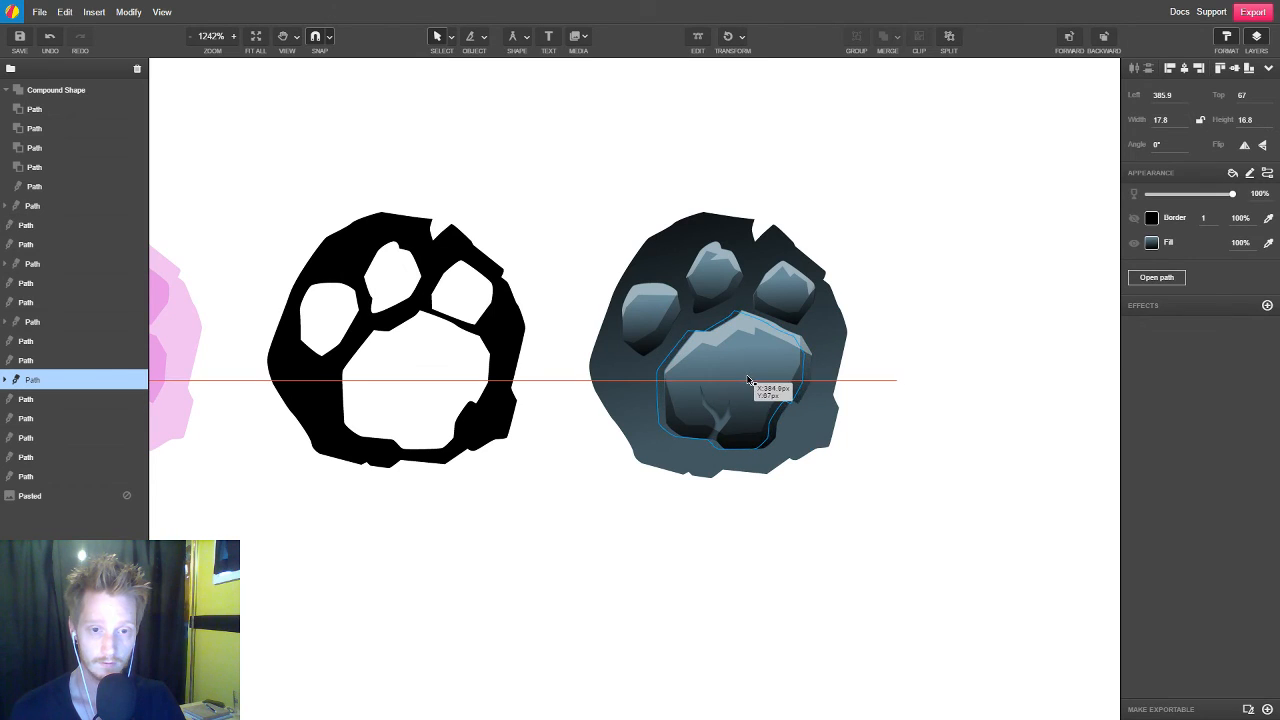
pyautogui.click(877, 386)
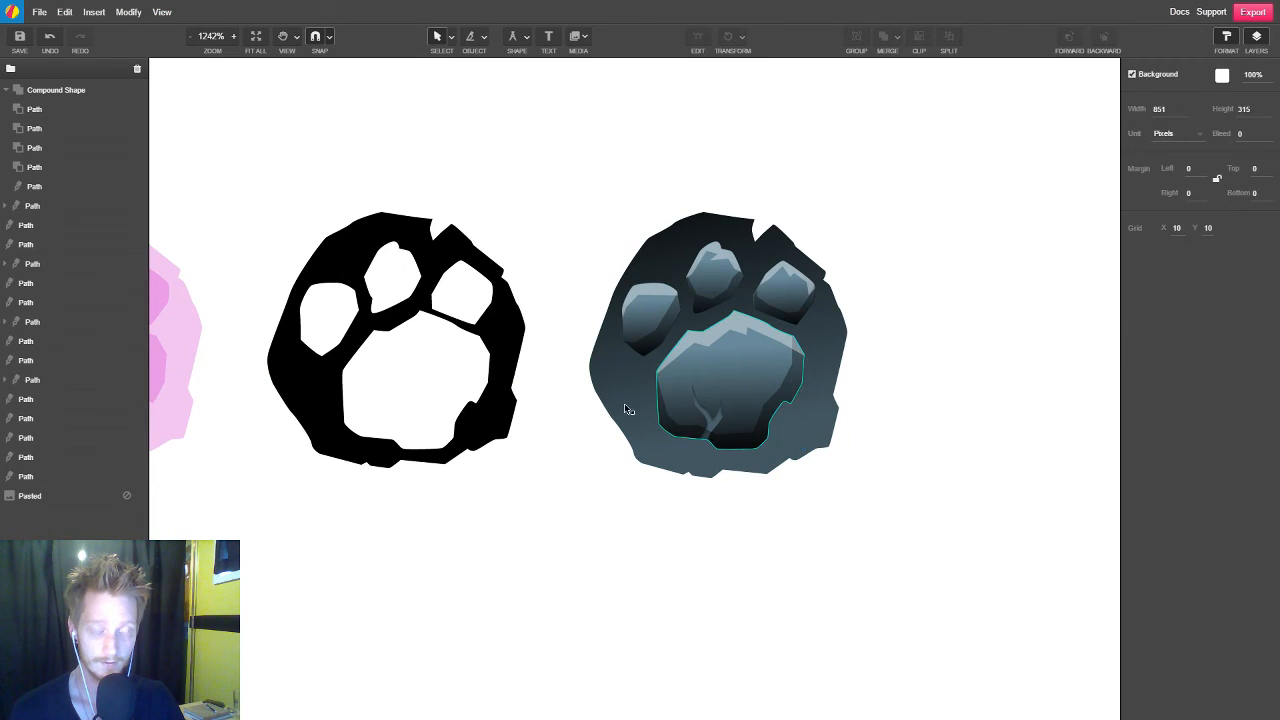
pyautogui.hscroll(4, 628, 410)
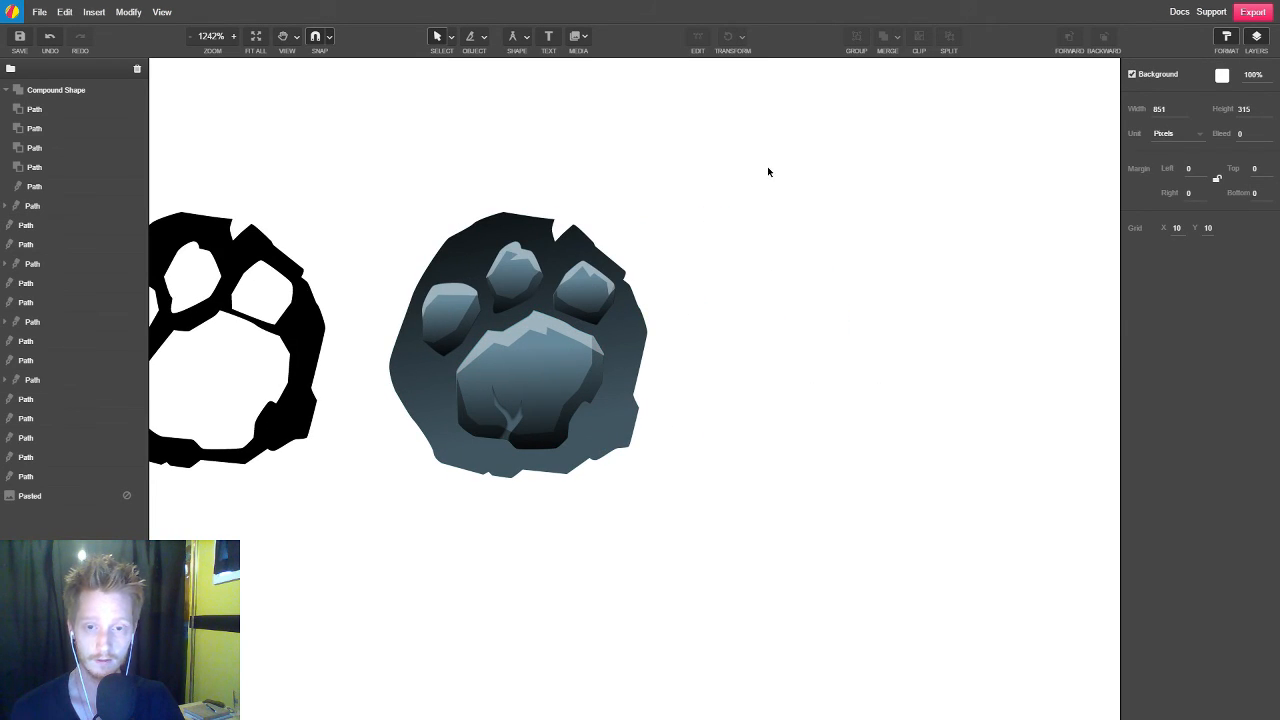
pyautogui.moveTo(757, 174); pyautogui.dragTo(378, 546)
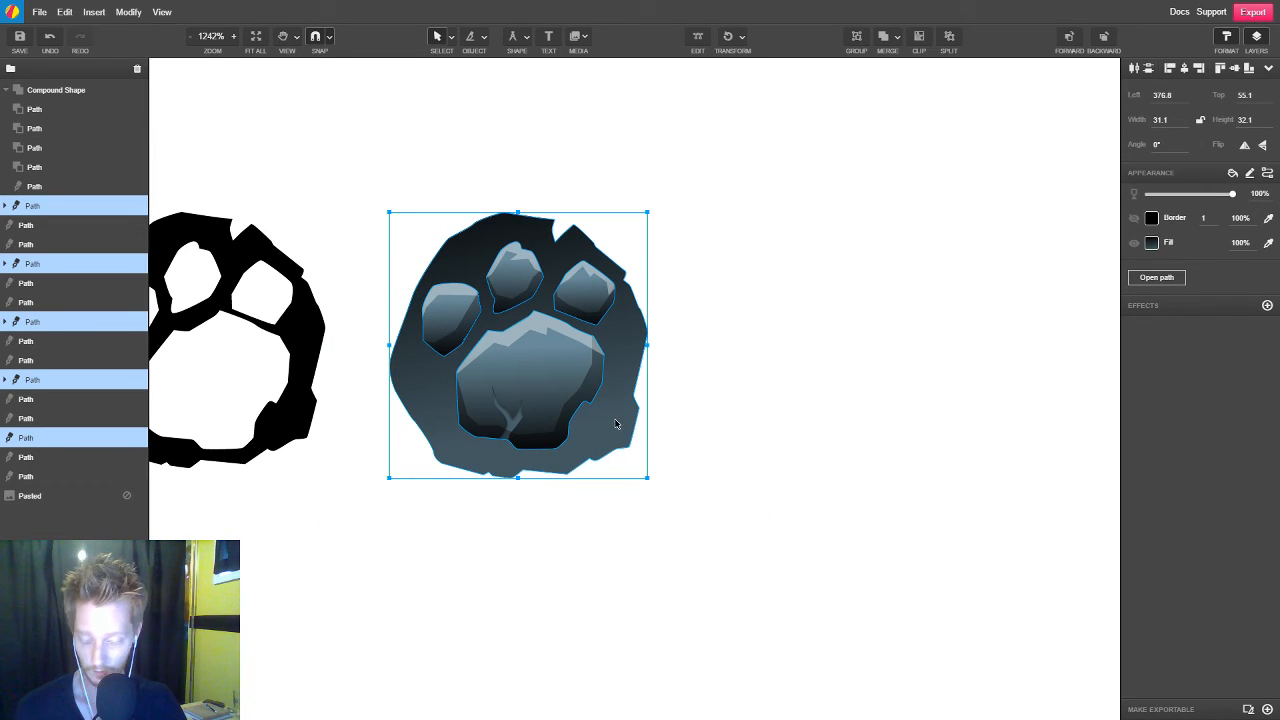
pyautogui.moveTo(610, 402); pyautogui.dragTo(906, 400)
pyautogui.click(720, 580)
pyautogui.scroll(-5, 766, 551)
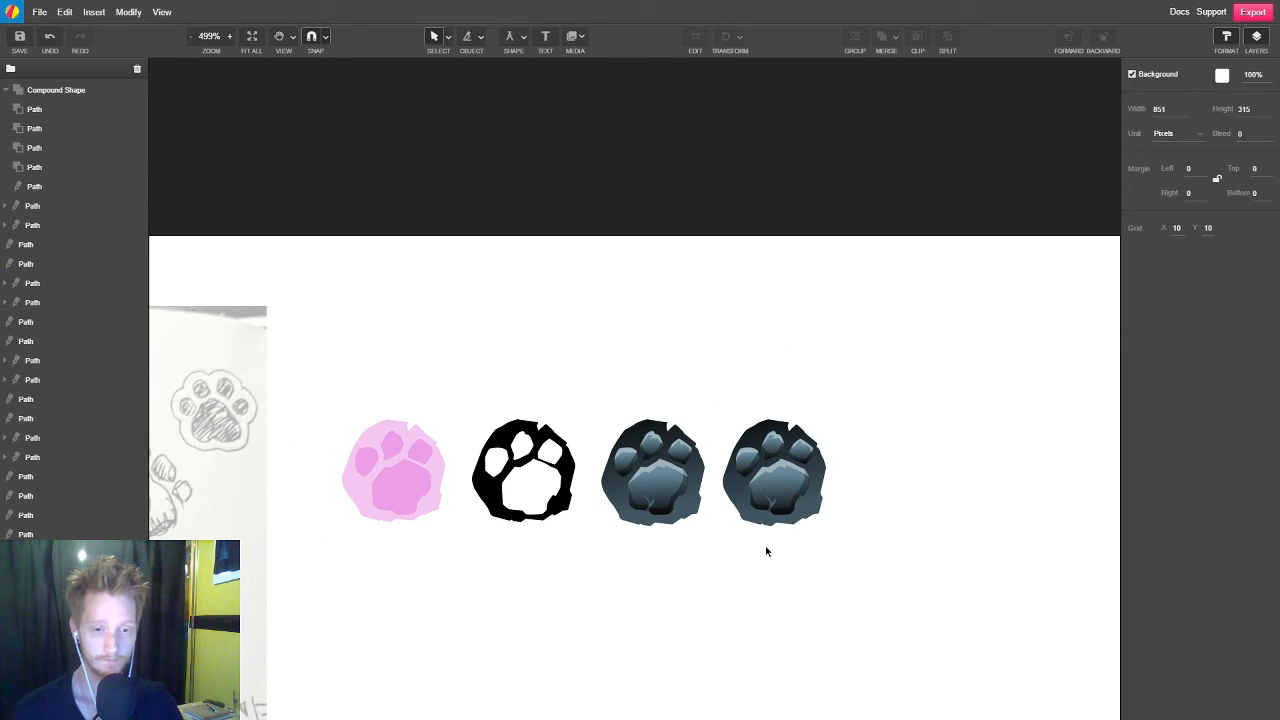
# Start a path just outside the copied paw base's lower-left edge, styled borderless with black #000000 fill at 35% opacity
pyautogui.scroll(5, 870, 461)
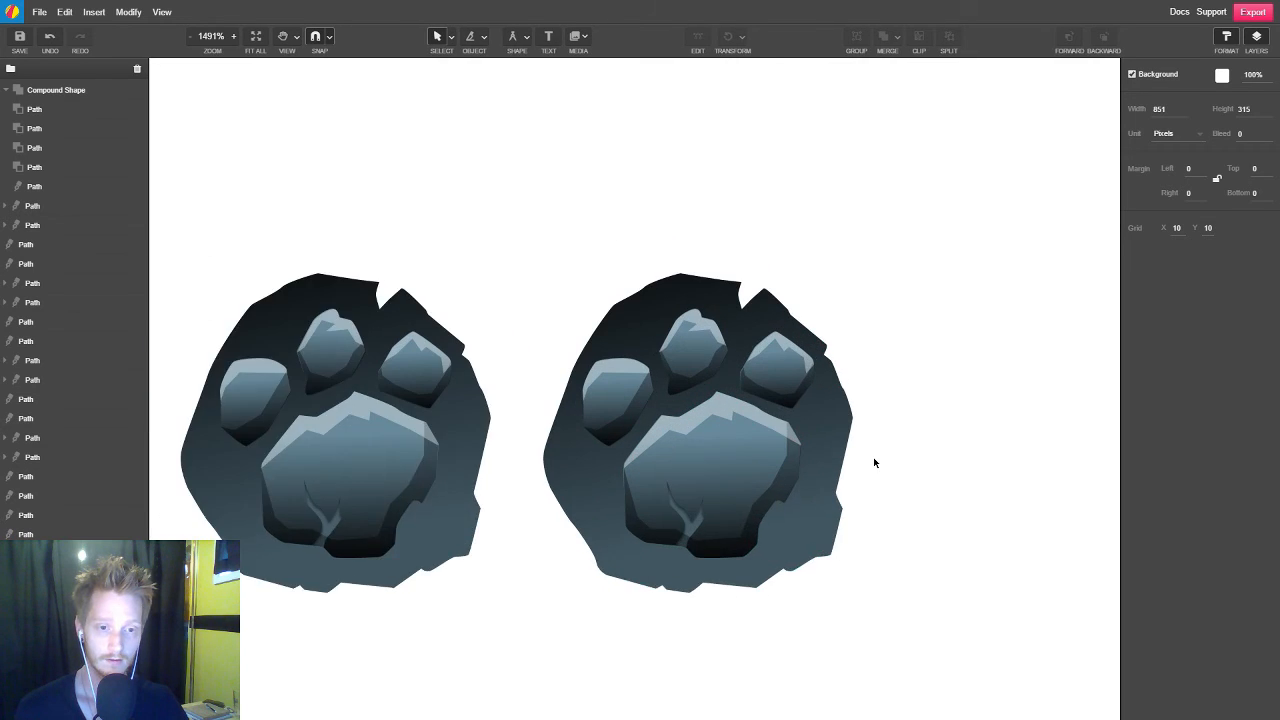
pyautogui.moveTo(771, 569); pyautogui.dragTo(777, 522)
pyautogui.click(788, 491)
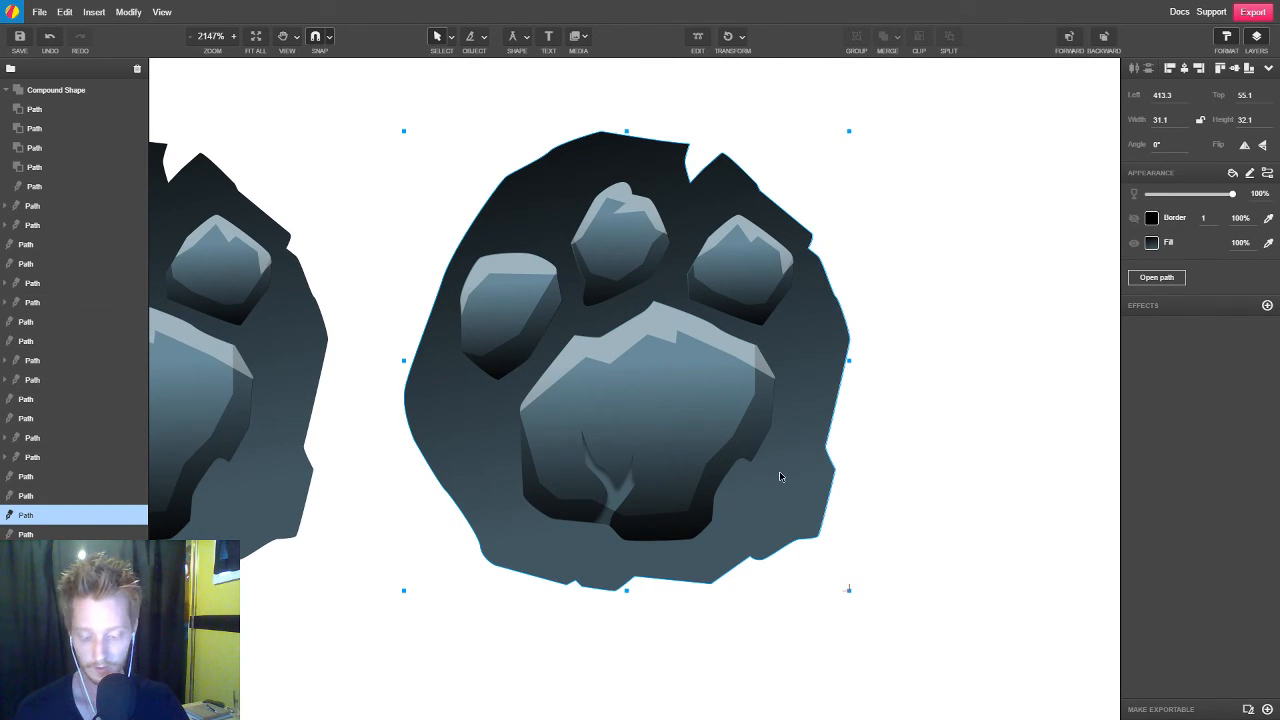
pyautogui.press('p')
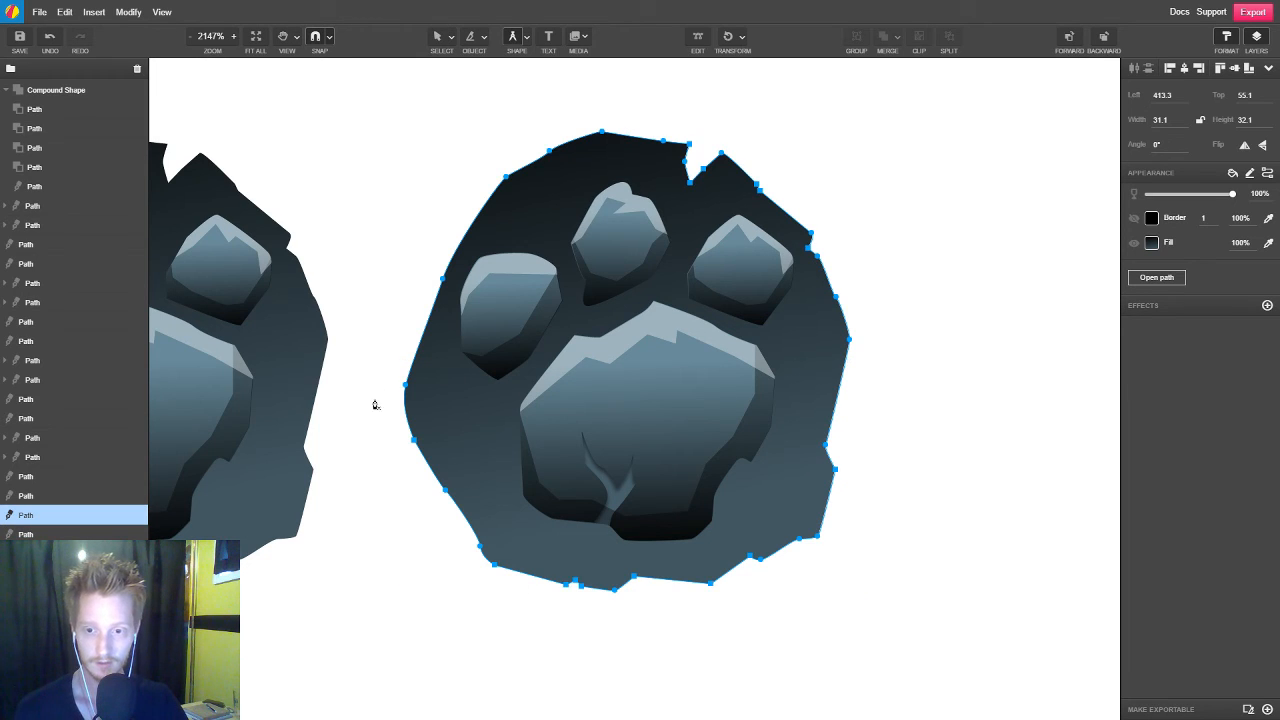
pyautogui.click(393, 361)
pyautogui.click(395, 428)
pyautogui.click(457, 530)
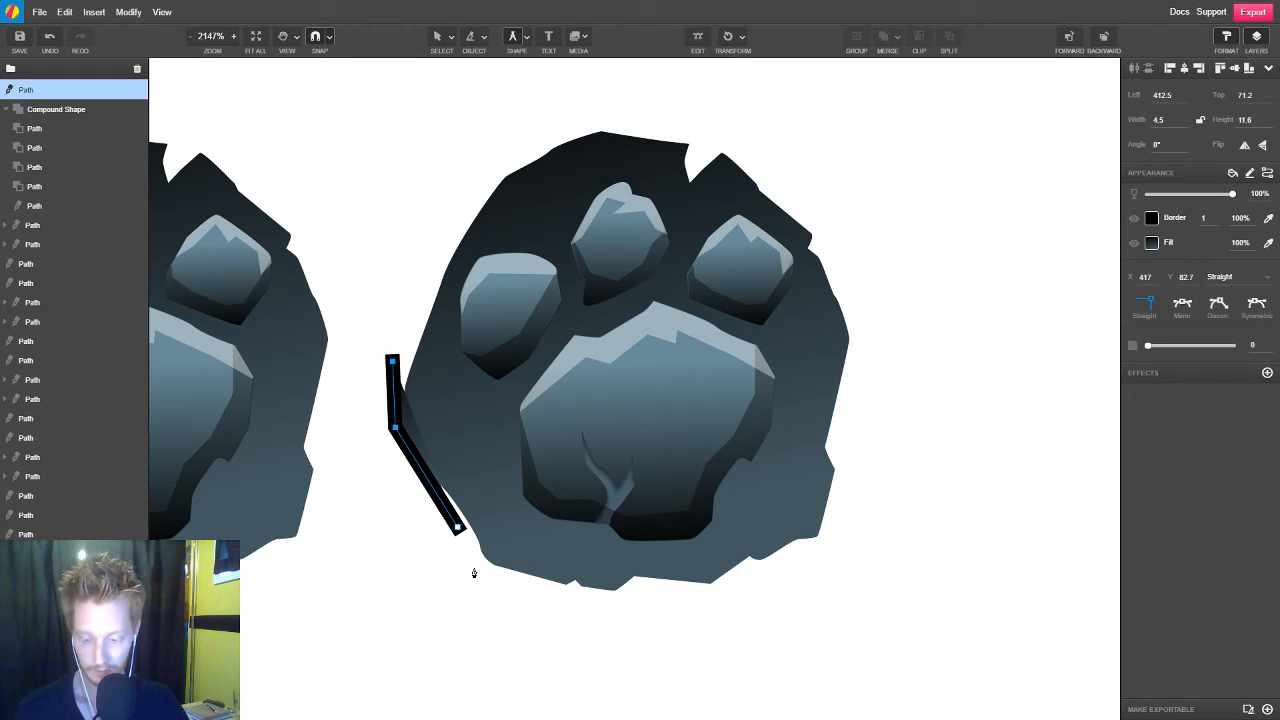
pyautogui.press('F4')
pyautogui.click(1152, 242)
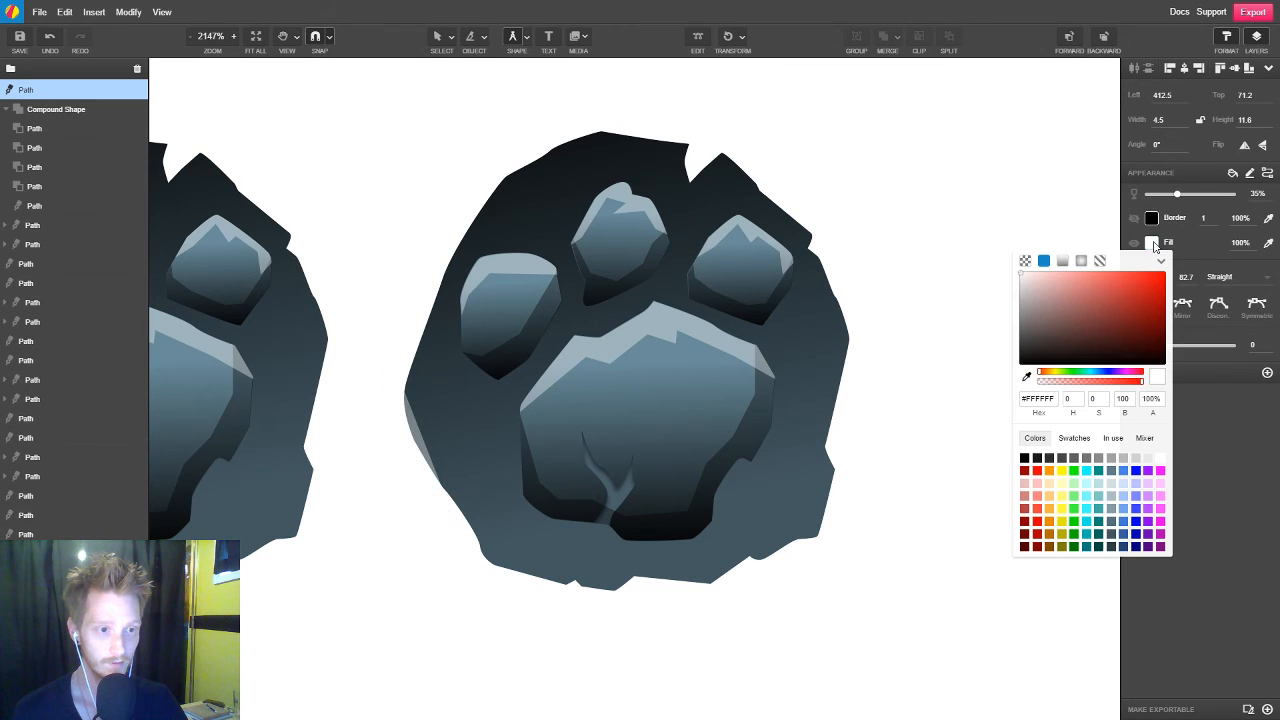
pyautogui.click(1029, 361)
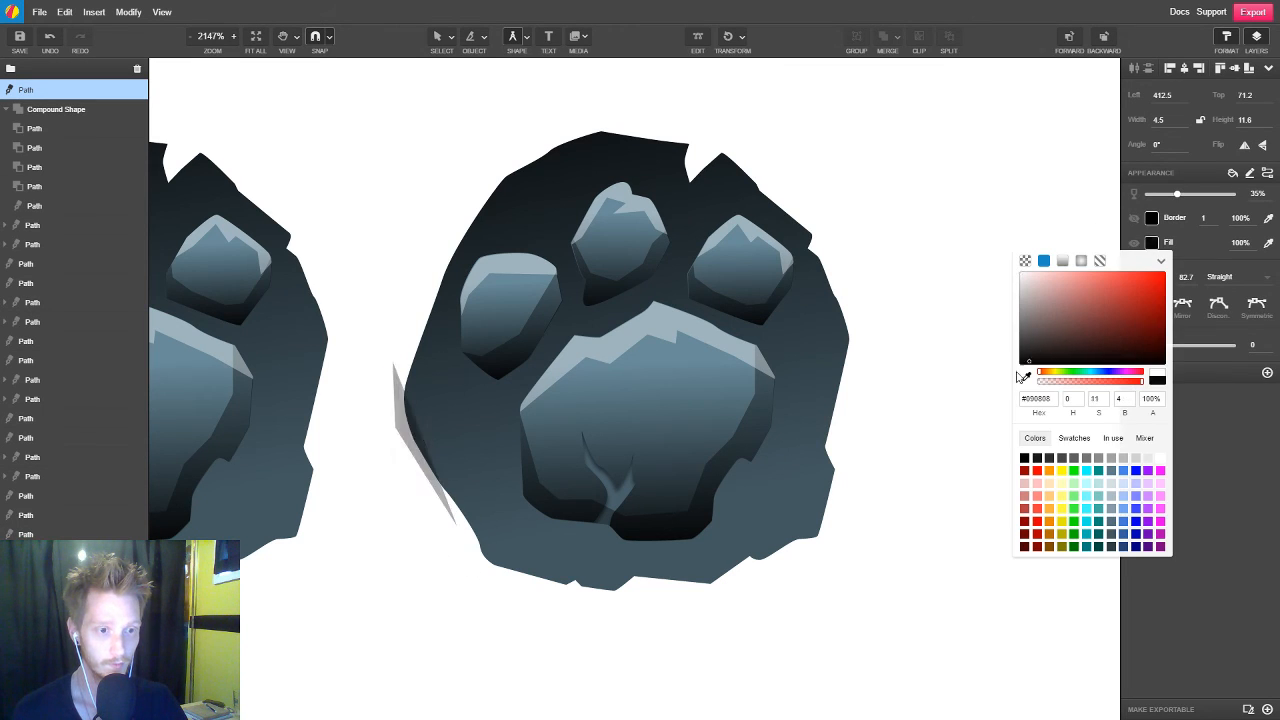
# Continue the shadow's outer edge beneath the copied paw base and up past its right side
pyautogui.click(477, 577)
pyautogui.click(564, 607)
pyautogui.click(639, 605)
pyautogui.click(737, 602)
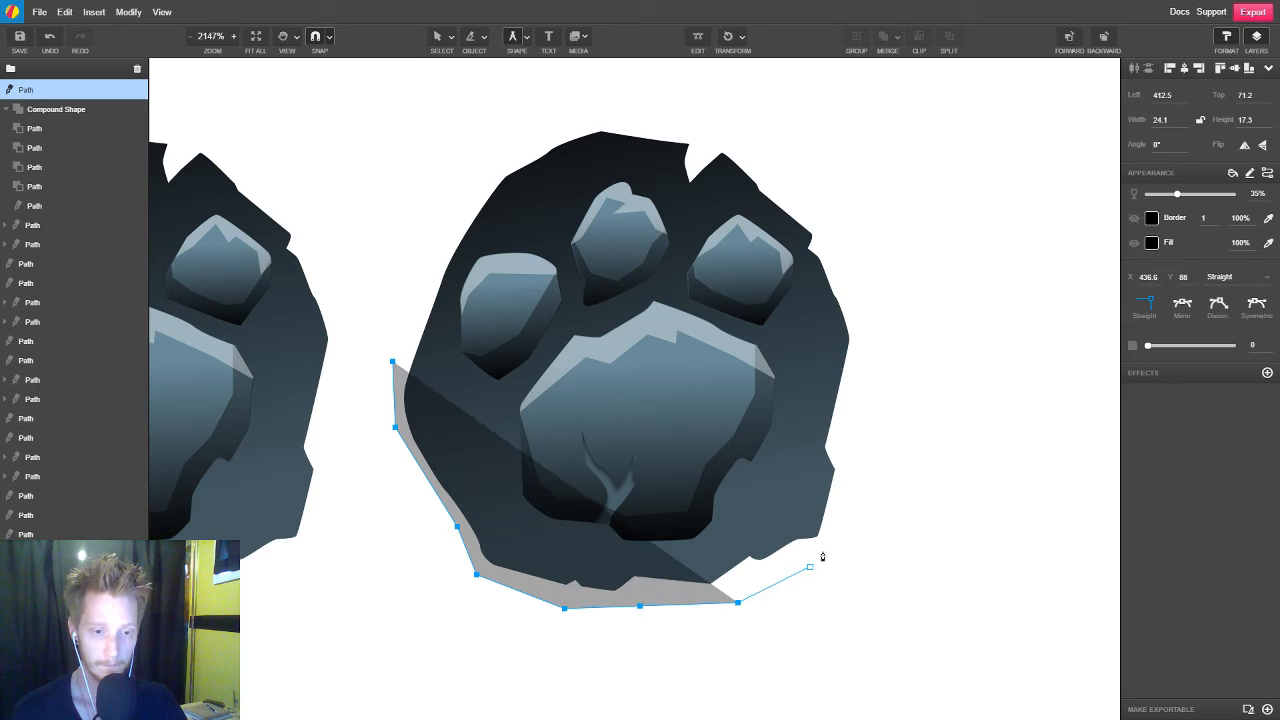
pyautogui.click(809, 566)
pyautogui.click(865, 320)
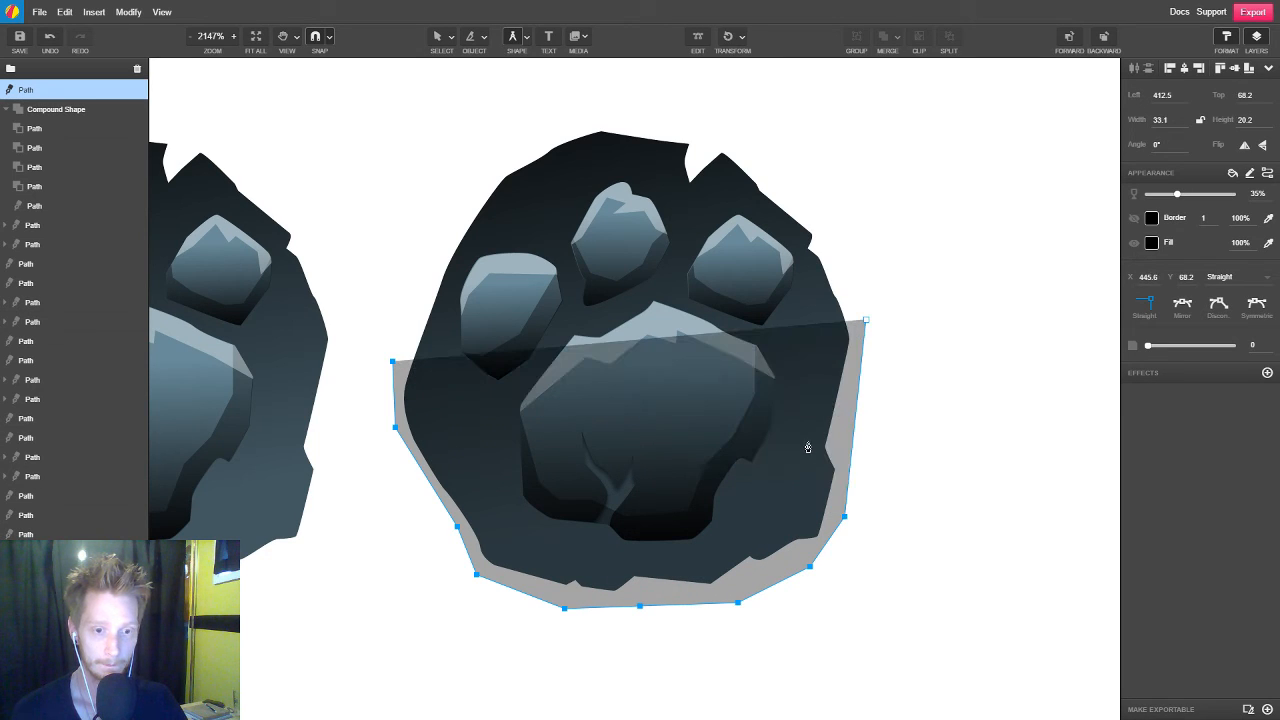
# Trace the shadow's jagged inner edge inside the paw base from the right side to below the main pad's crack
pyautogui.click(807, 441)
pyautogui.click(816, 479)
pyautogui.click(796, 524)
pyautogui.click(737, 530)
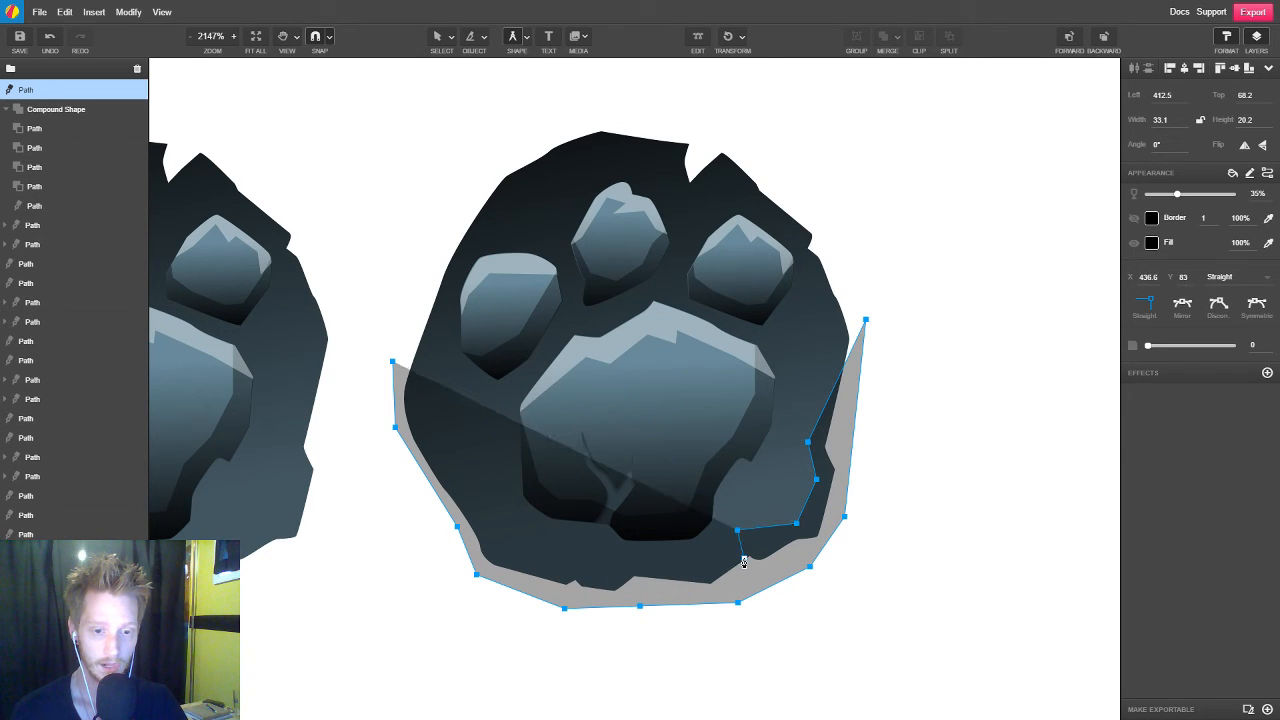
pyautogui.click(744, 557)
pyautogui.click(708, 567)
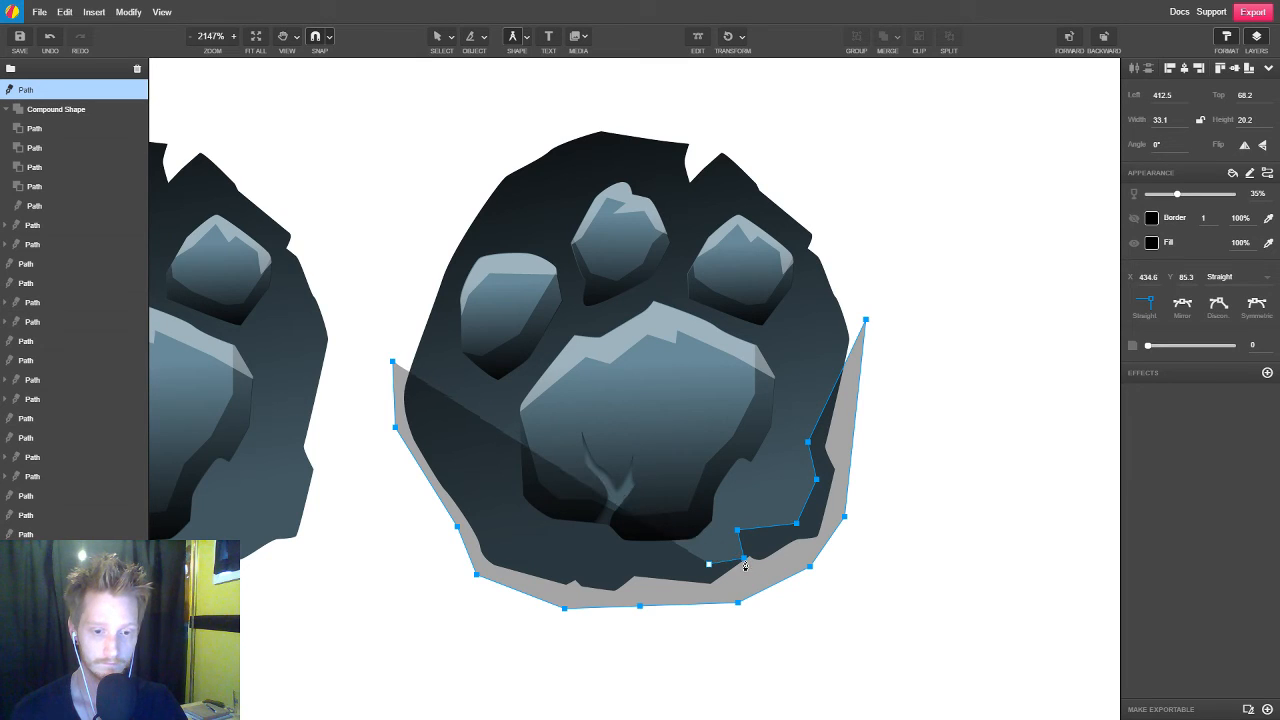
pyautogui.click(633, 556)
pyautogui.click(595, 566)
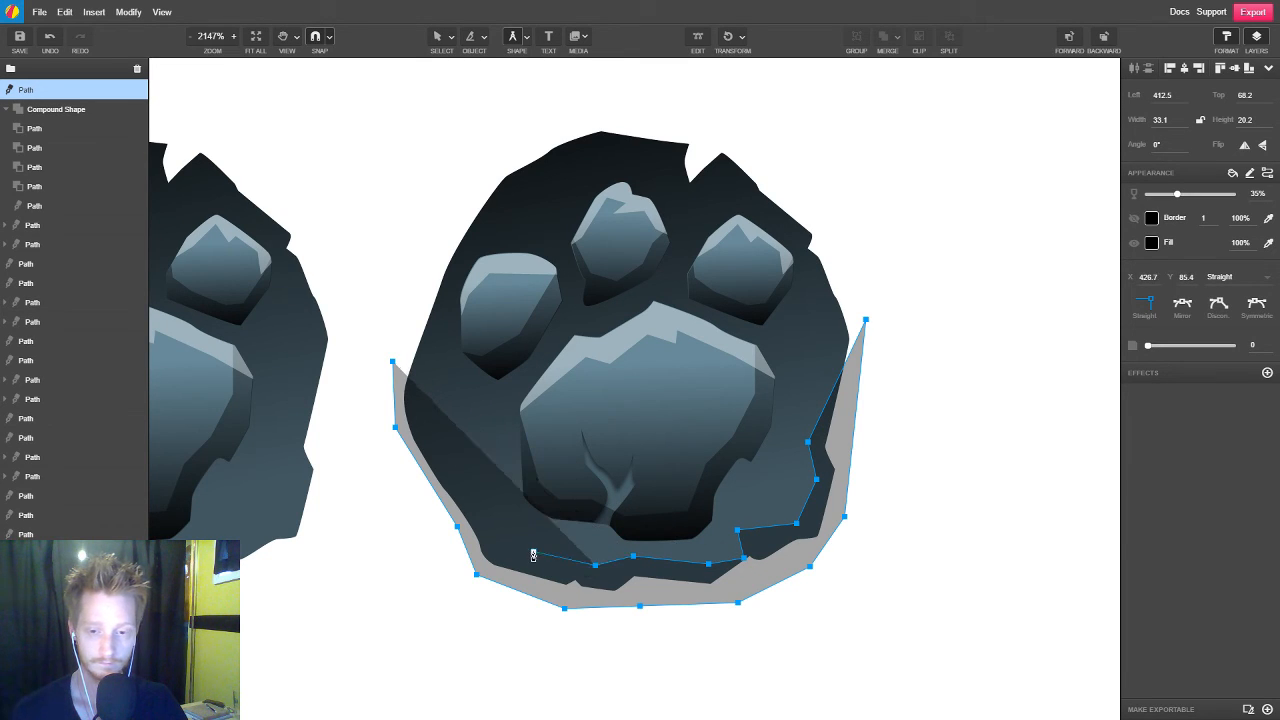
# Continue the shadow's inner edge up the paw base's left side with a small notch and bring it back to the starting point
pyautogui.click(533, 551)
pyautogui.click(513, 525)
pyautogui.click(471, 477)
pyautogui.click(444, 438)
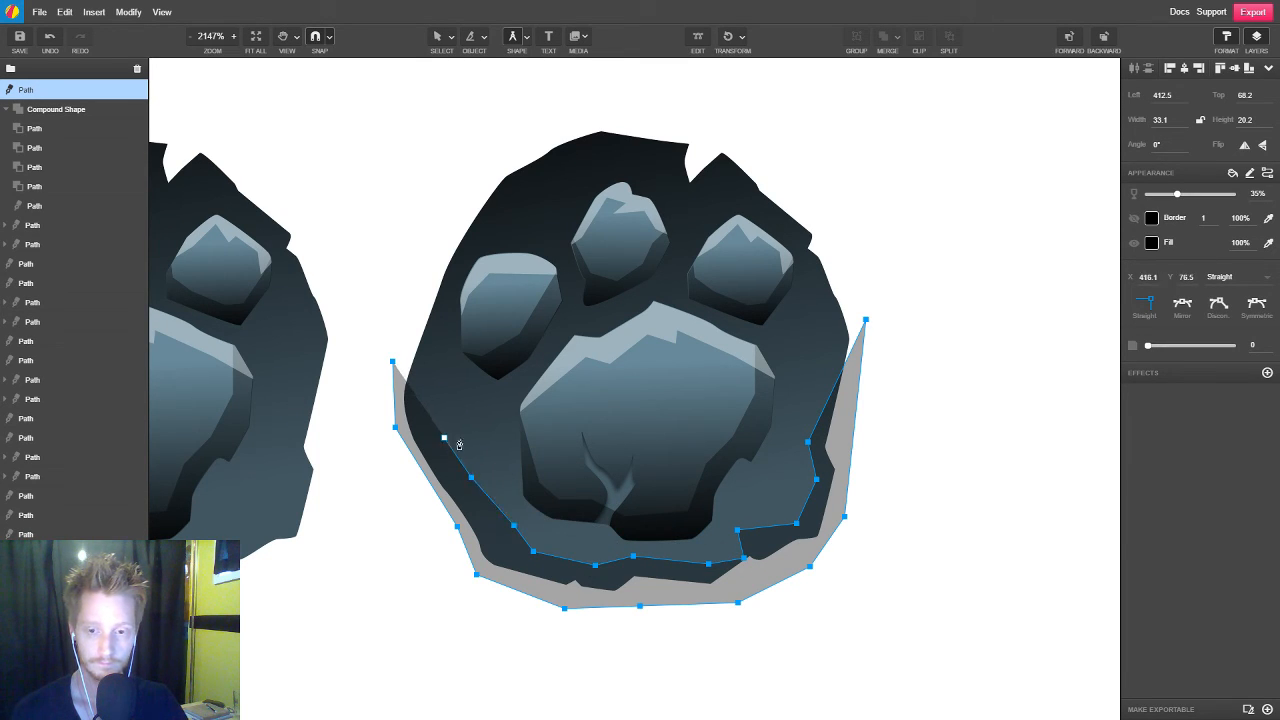
pyautogui.click(436, 398)
pyautogui.click(425, 412)
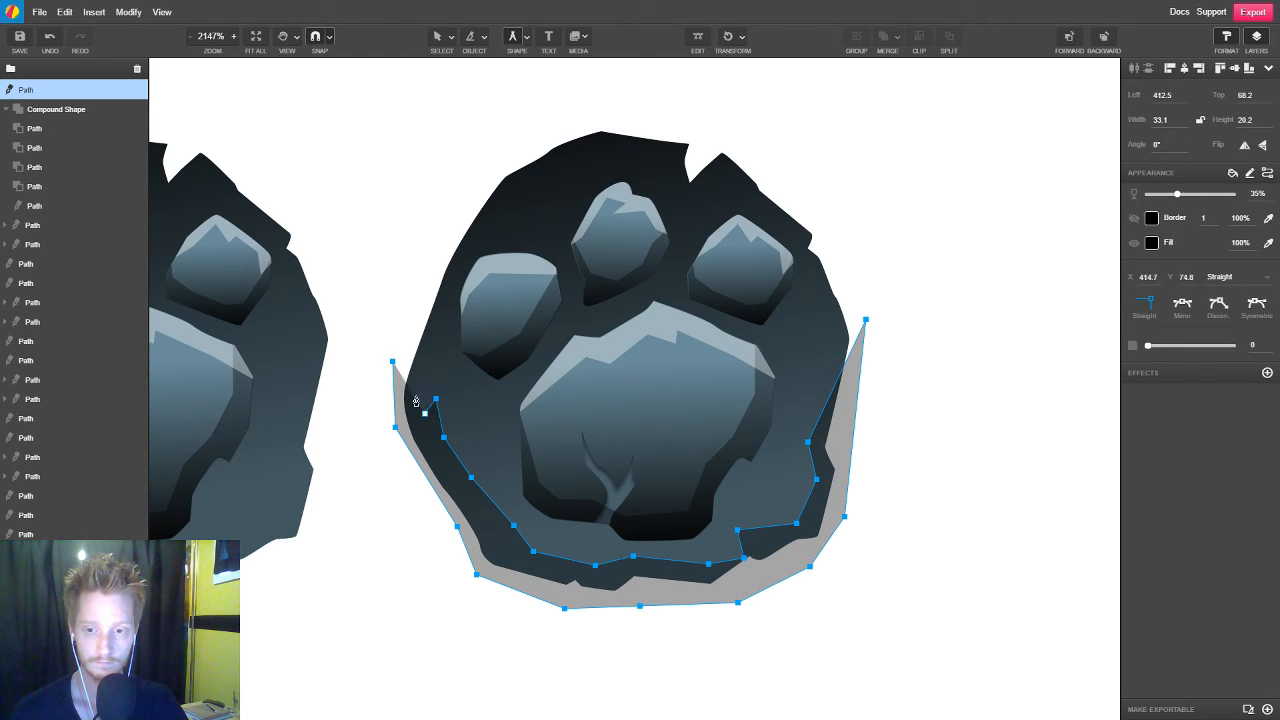
pyautogui.click(390, 357)
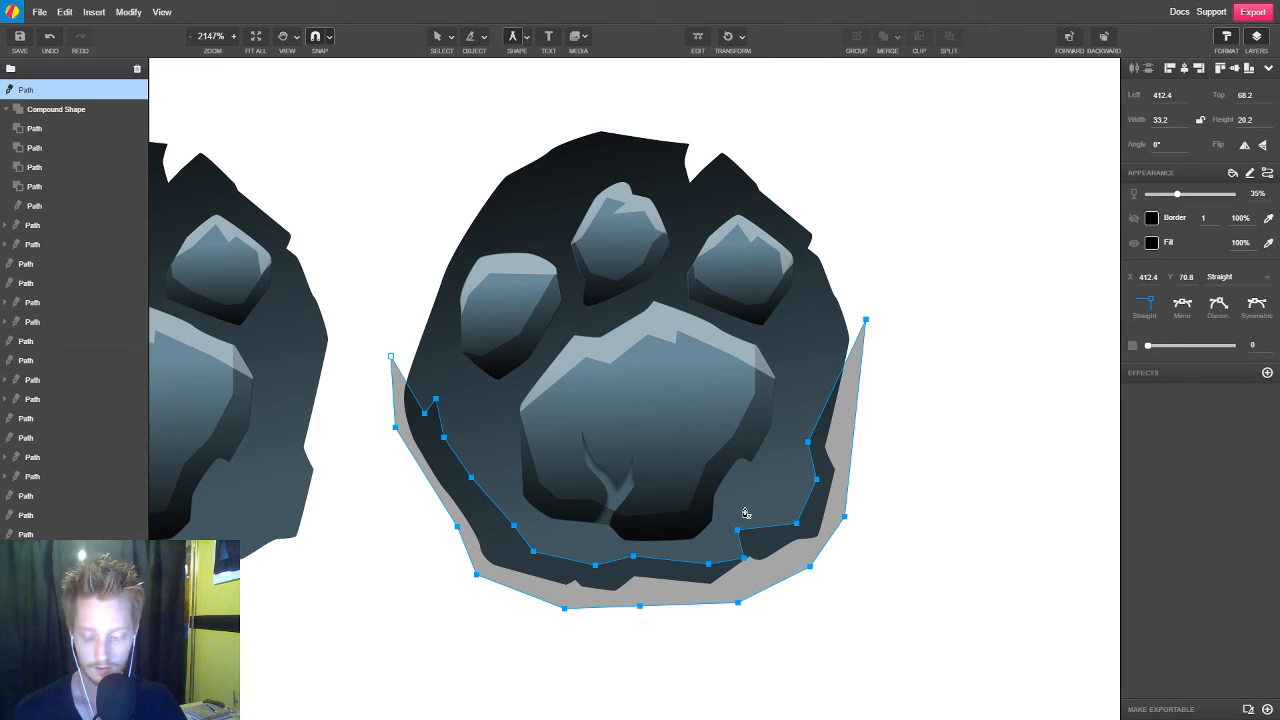
# Reshape the shadow's inner edge by moving its points along the bottom closer to the main pad and smoothing the left-side notch
pyautogui.press('v')
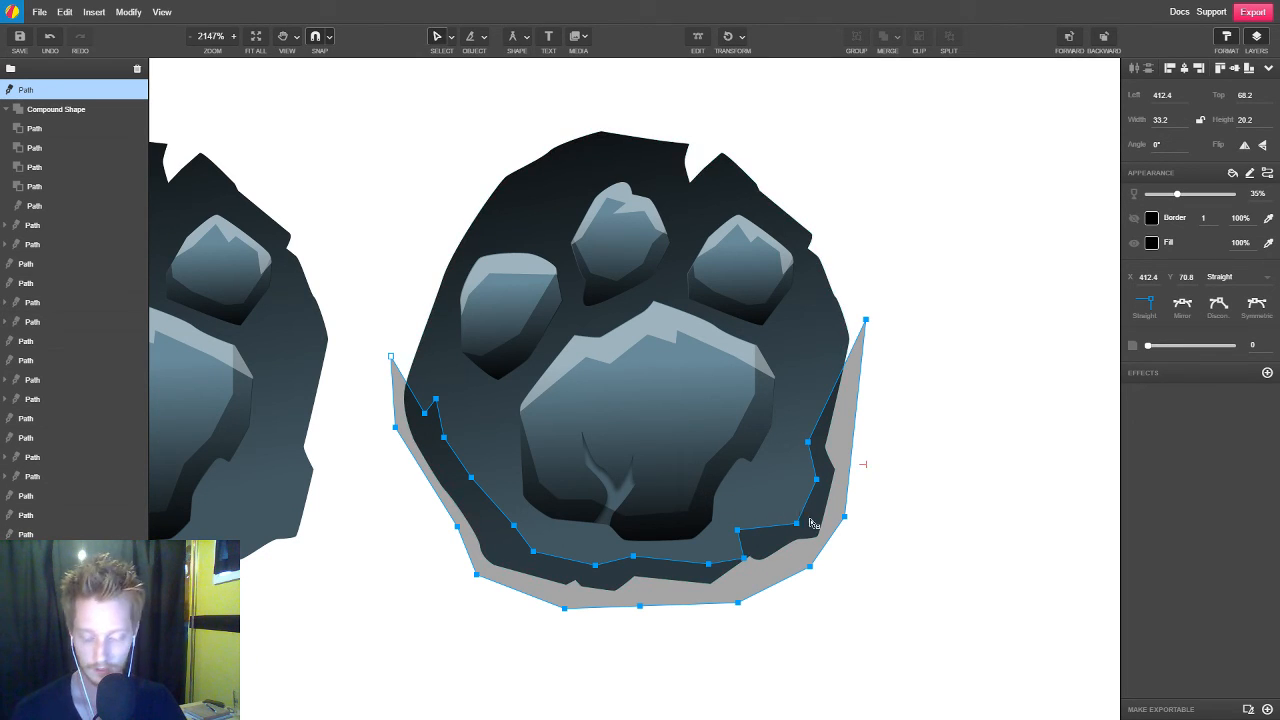
pyautogui.moveTo(748, 563); pyautogui.dragTo(516, 522)
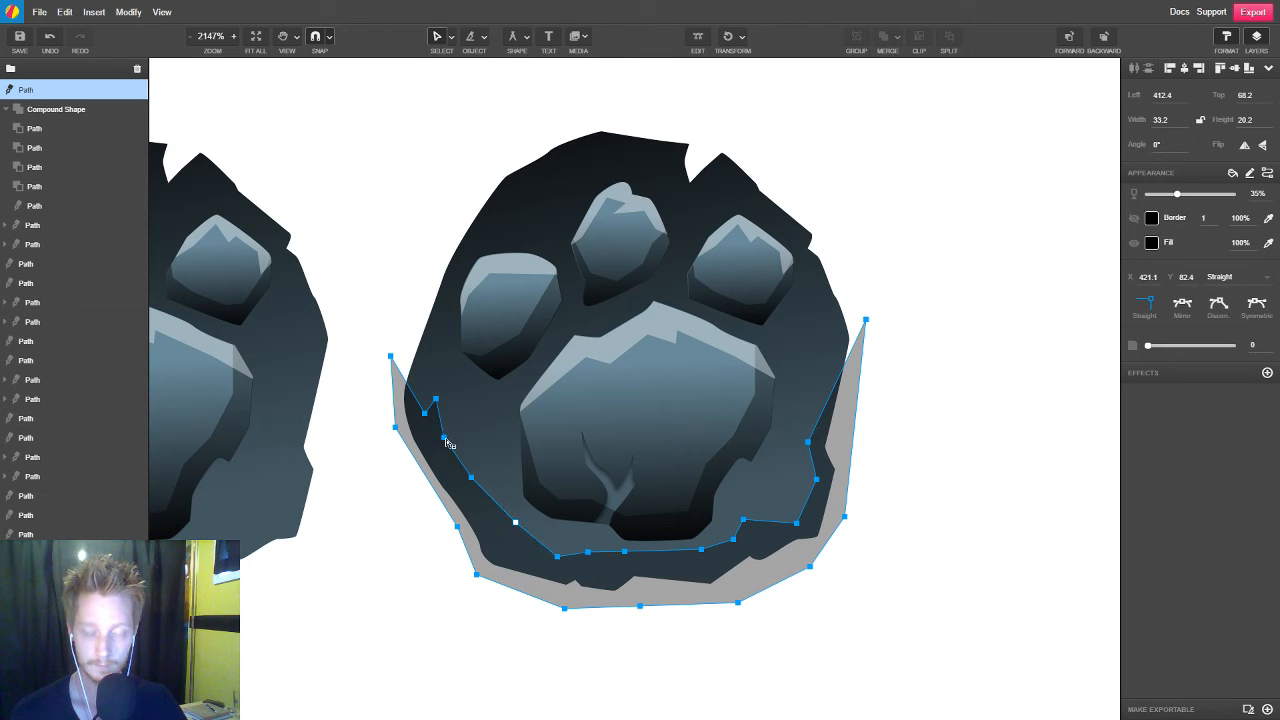
pyautogui.moveTo(449, 443); pyautogui.dragTo(393, 354)
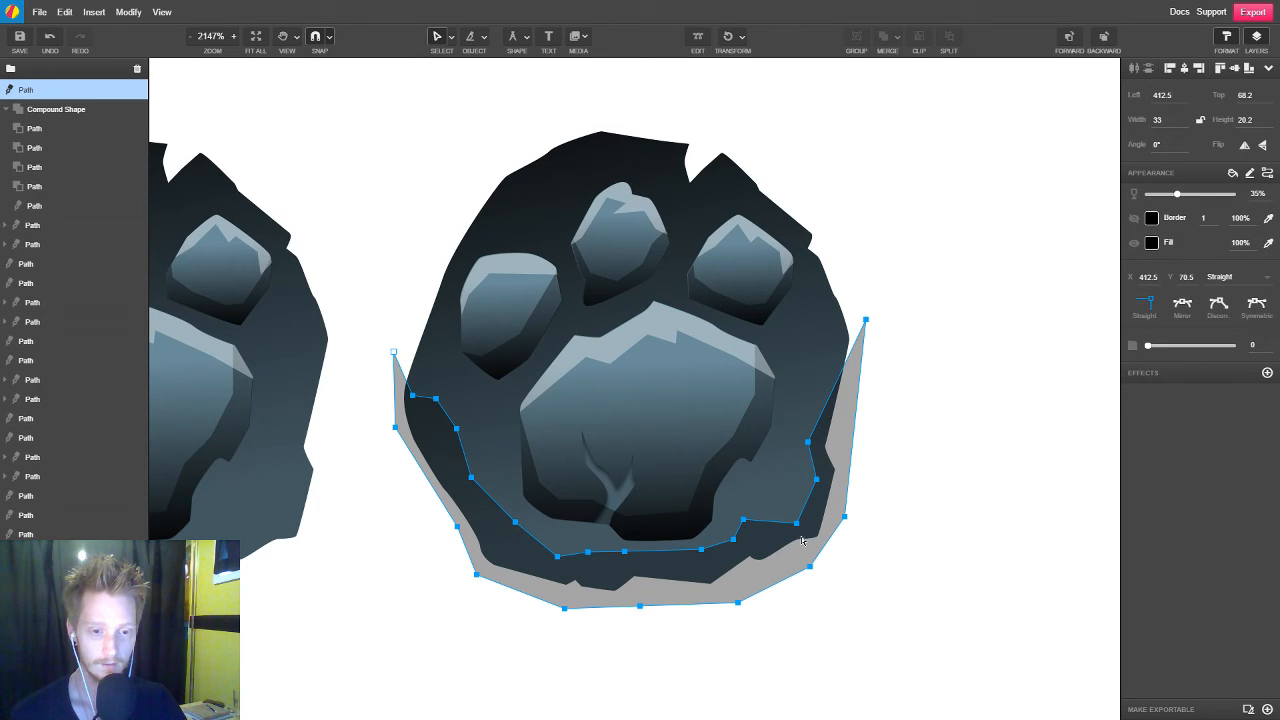
# Move the shadow's lower-right inner point slightly upward and clip the shadow inside the copied paw base
pyautogui.moveTo(799, 524); pyautogui.dragTo(813, 477)
pyautogui.click(929, 506)
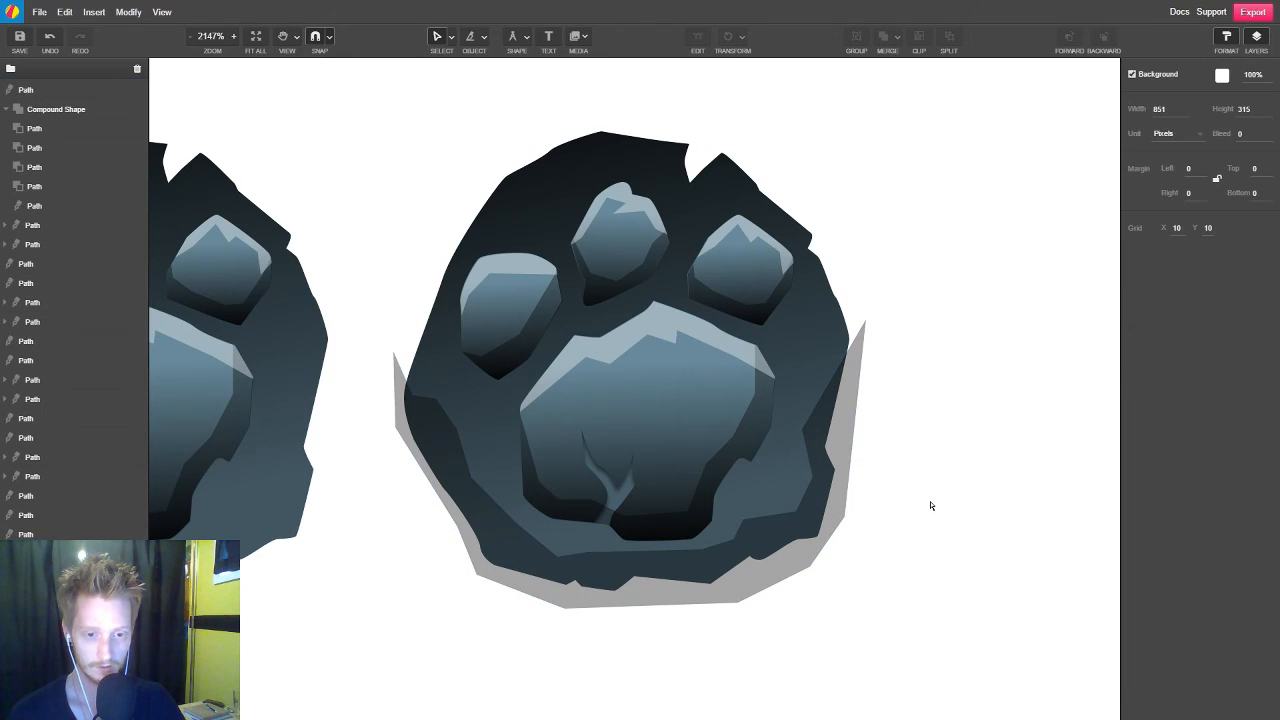
pyautogui.click(742, 581)
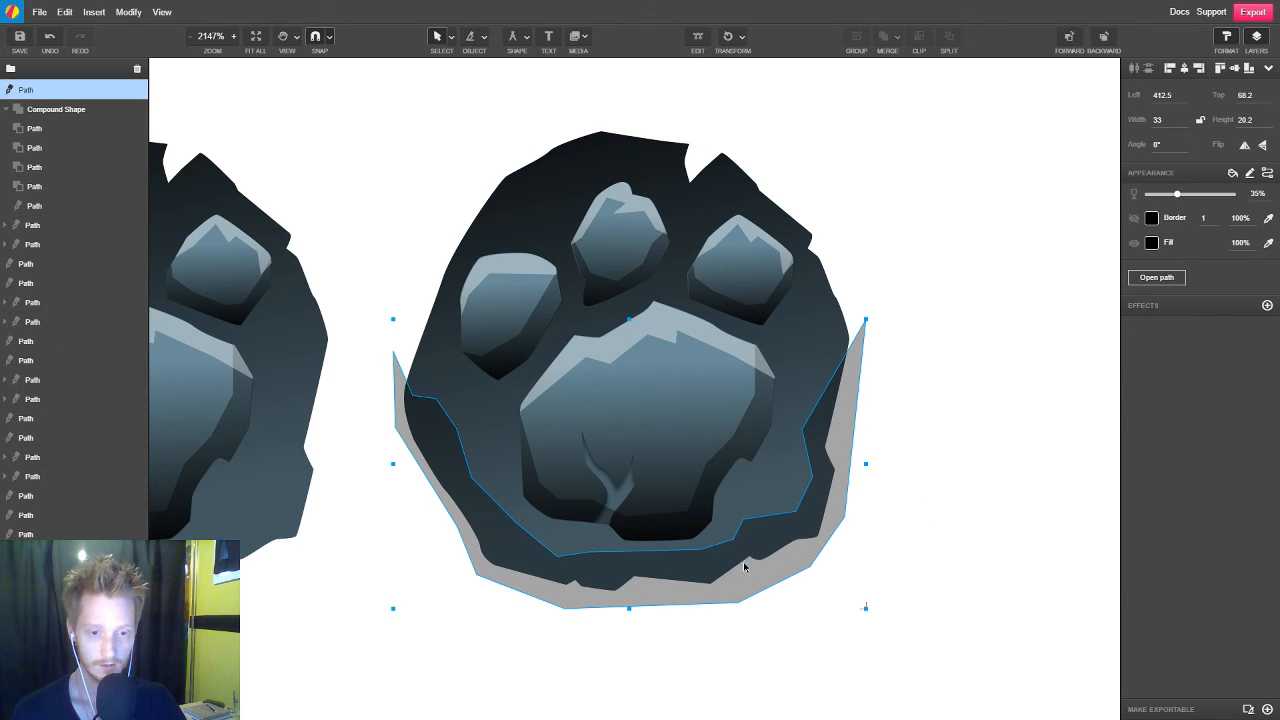
pyautogui.keyDown('shift'); pyautogui.click(780, 490); pyautogui.keyUp('shift')
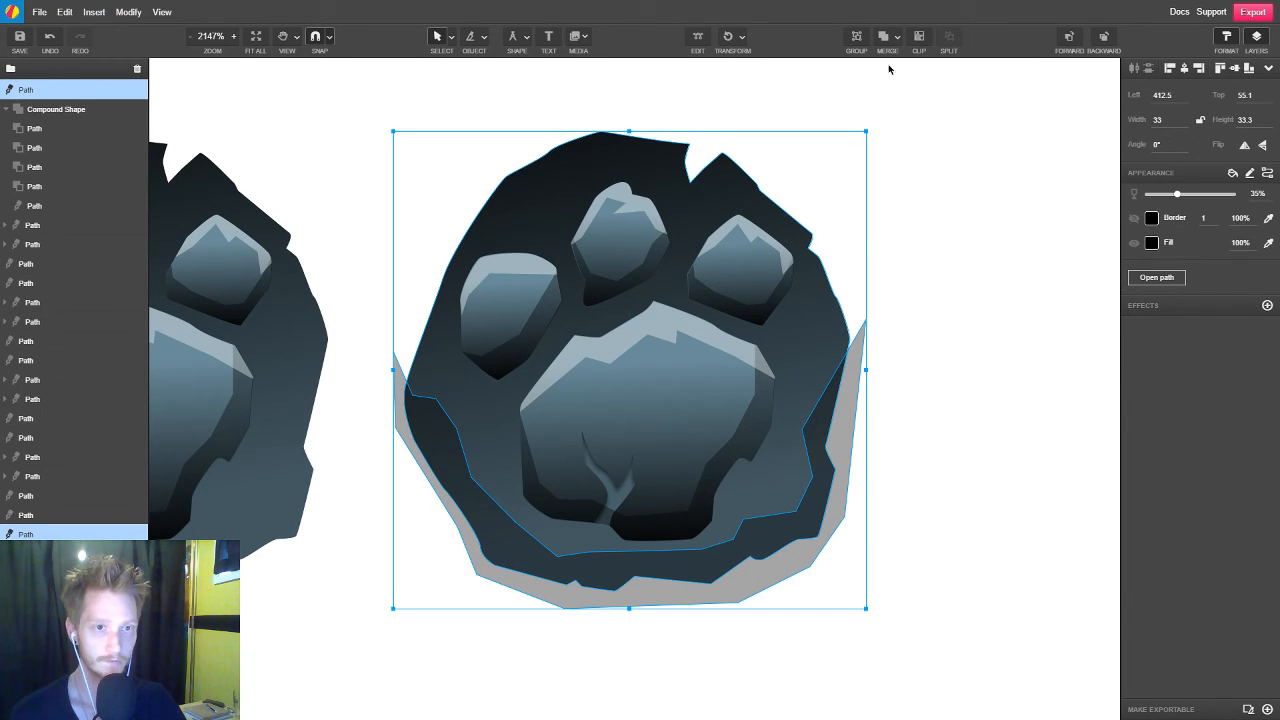
pyautogui.click(925, 44)
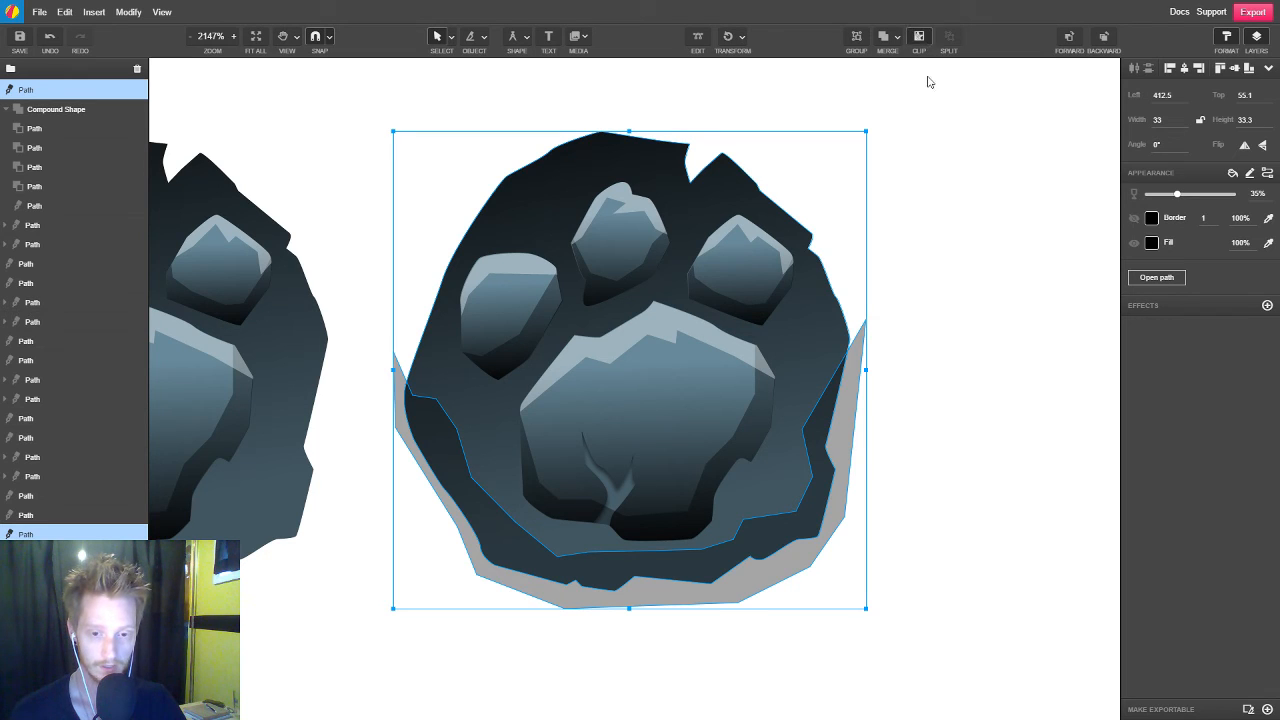
pyautogui.click(1026, 352)
pyautogui.scroll(-3, 590, 505)
pyautogui.scroll(3, 860, 643)
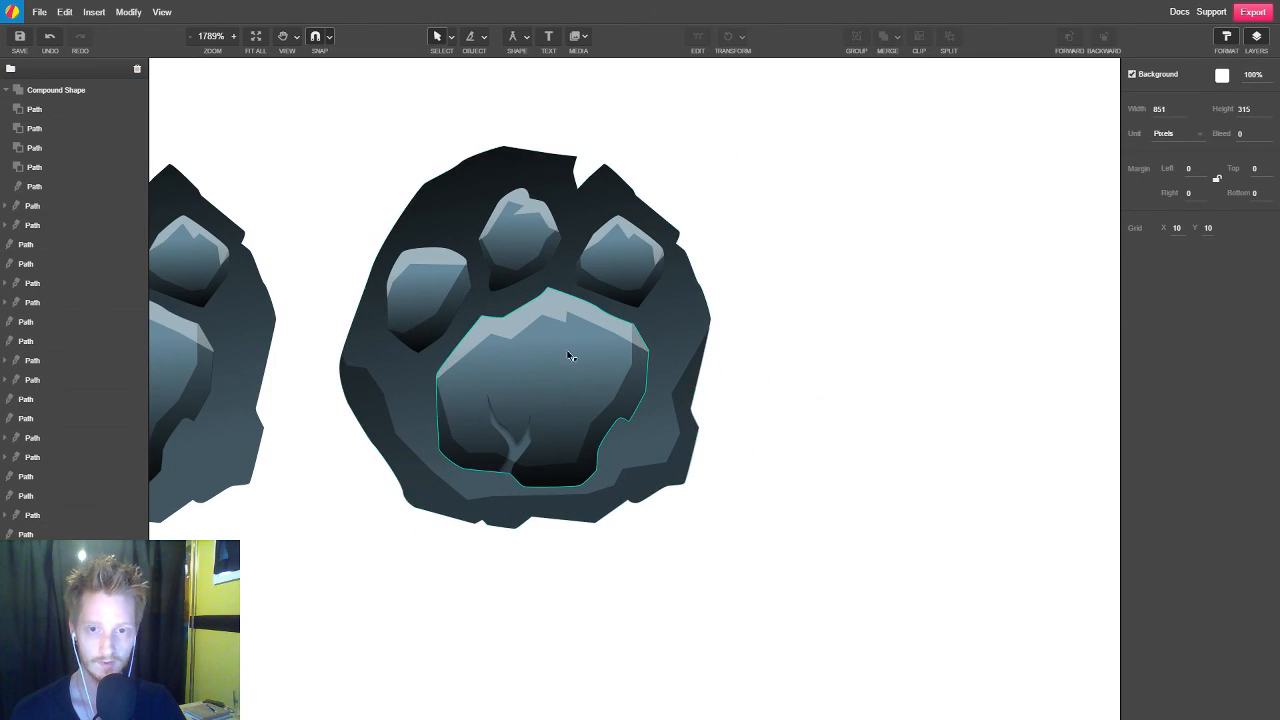
# Trace the jagged inner edge of a white 35% opacity highlight from the paw base's left side up to the top notch
pyautogui.click(573, 318)
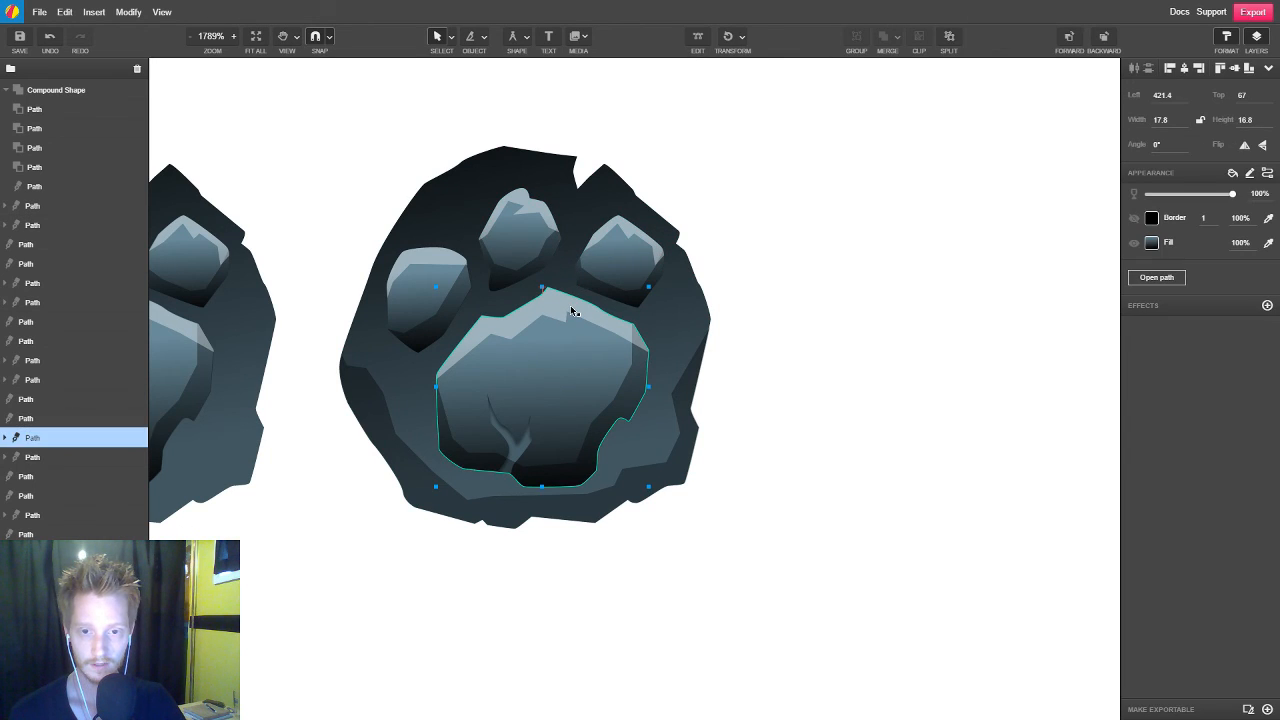
pyautogui.click(570, 306)
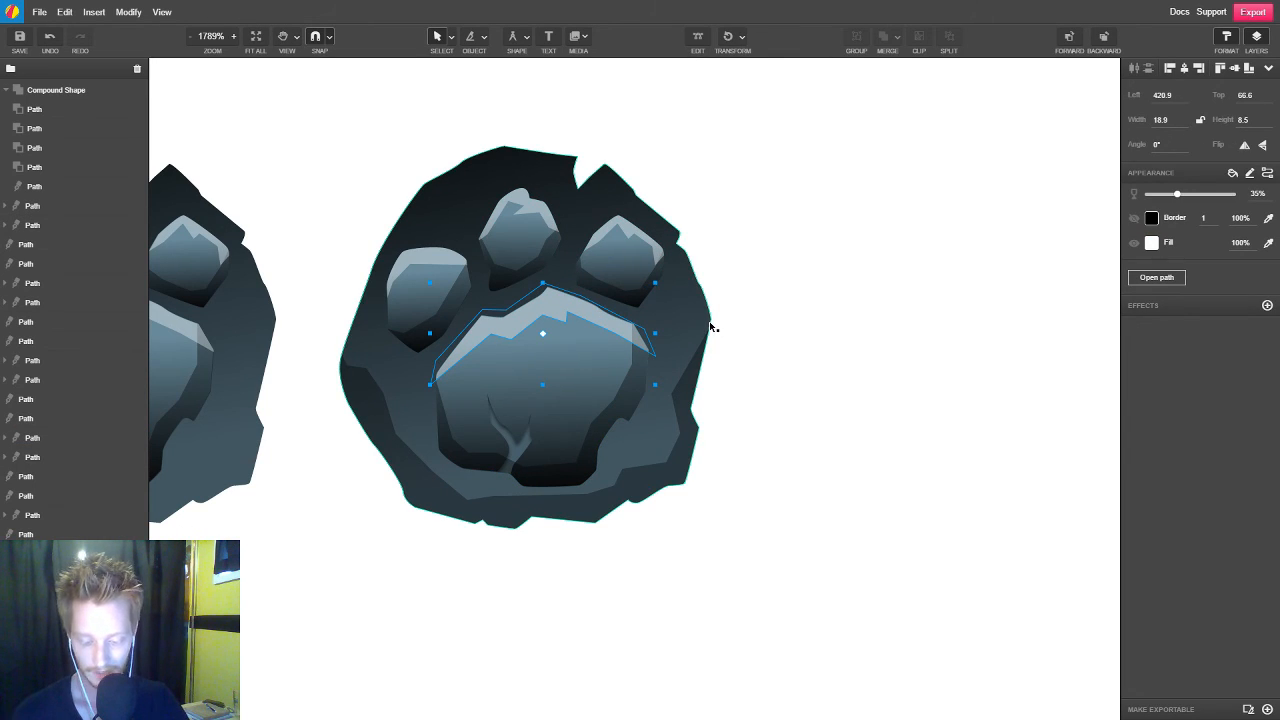
pyautogui.press('p')
pyautogui.click(323, 364)
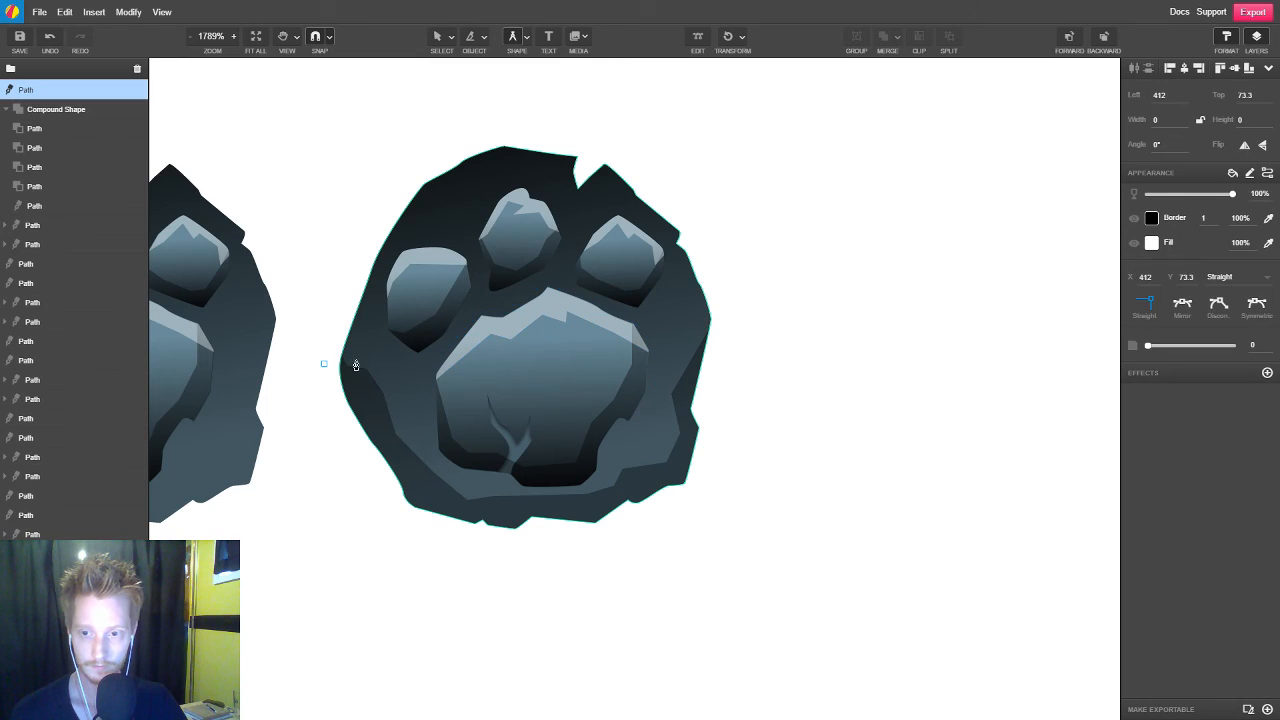
pyautogui.click(350, 359)
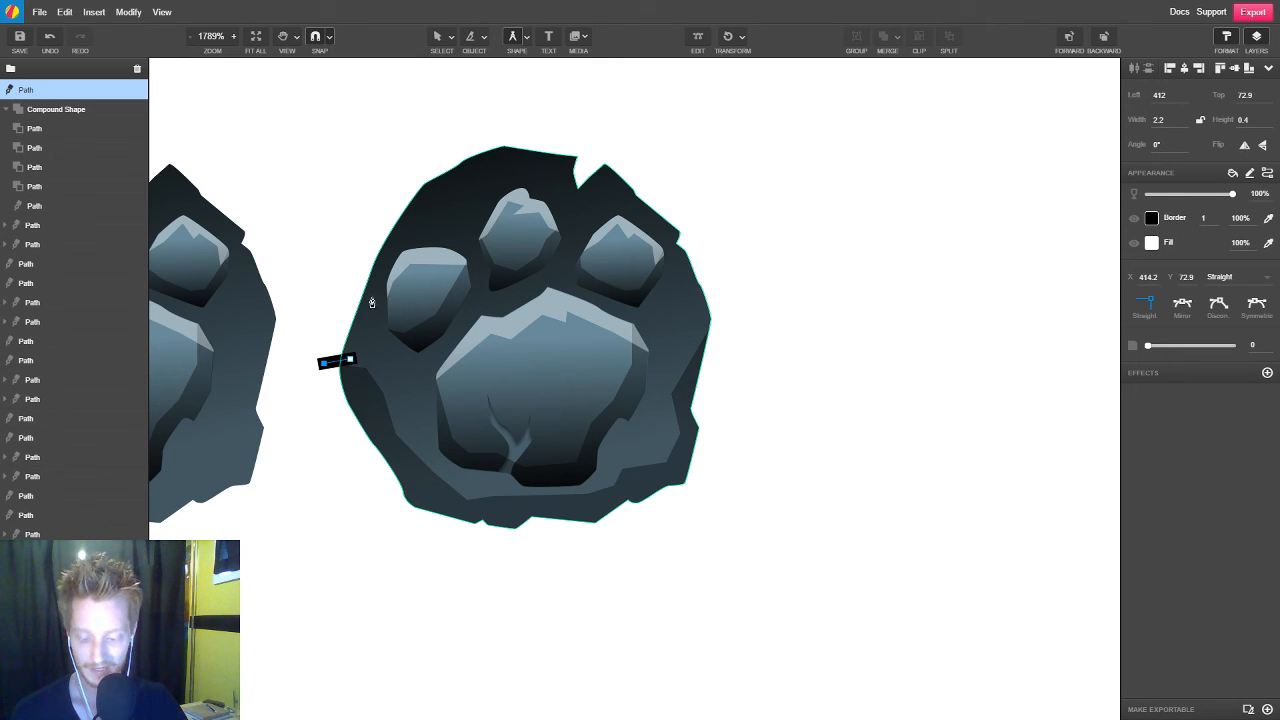
pyautogui.click(398, 236)
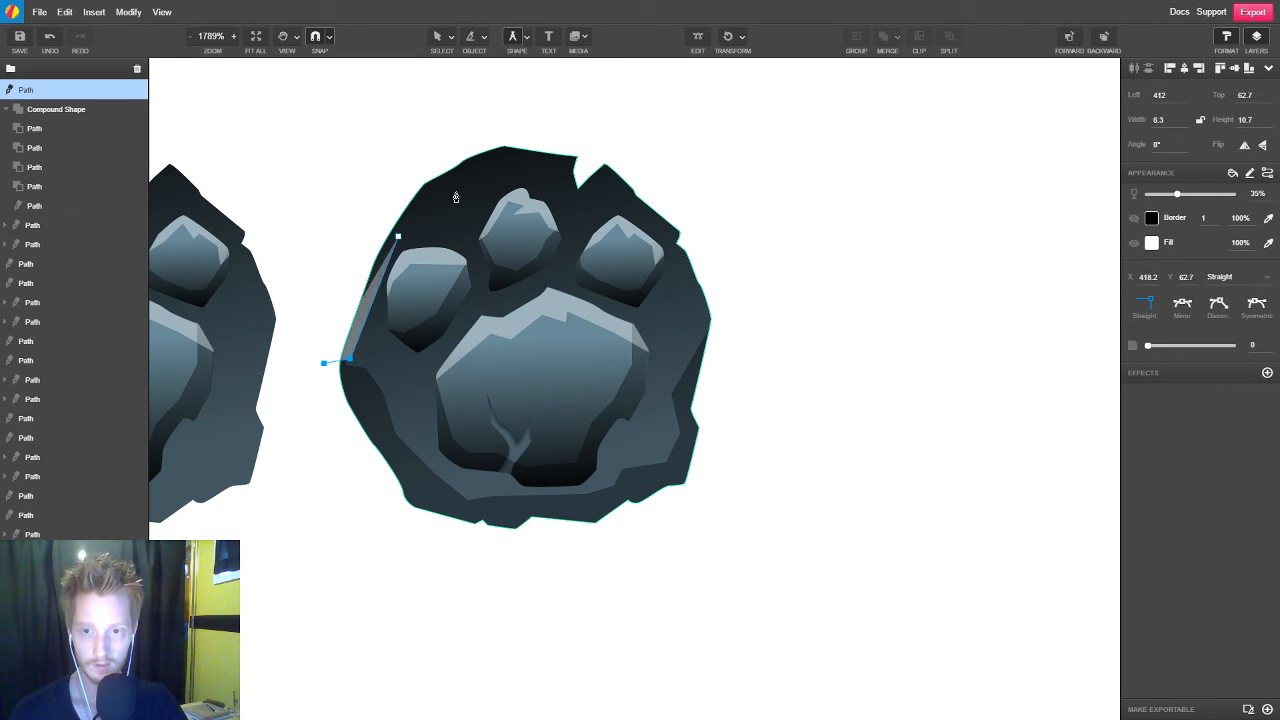
pyautogui.click(450, 201)
pyautogui.click(446, 189)
pyautogui.click(488, 174)
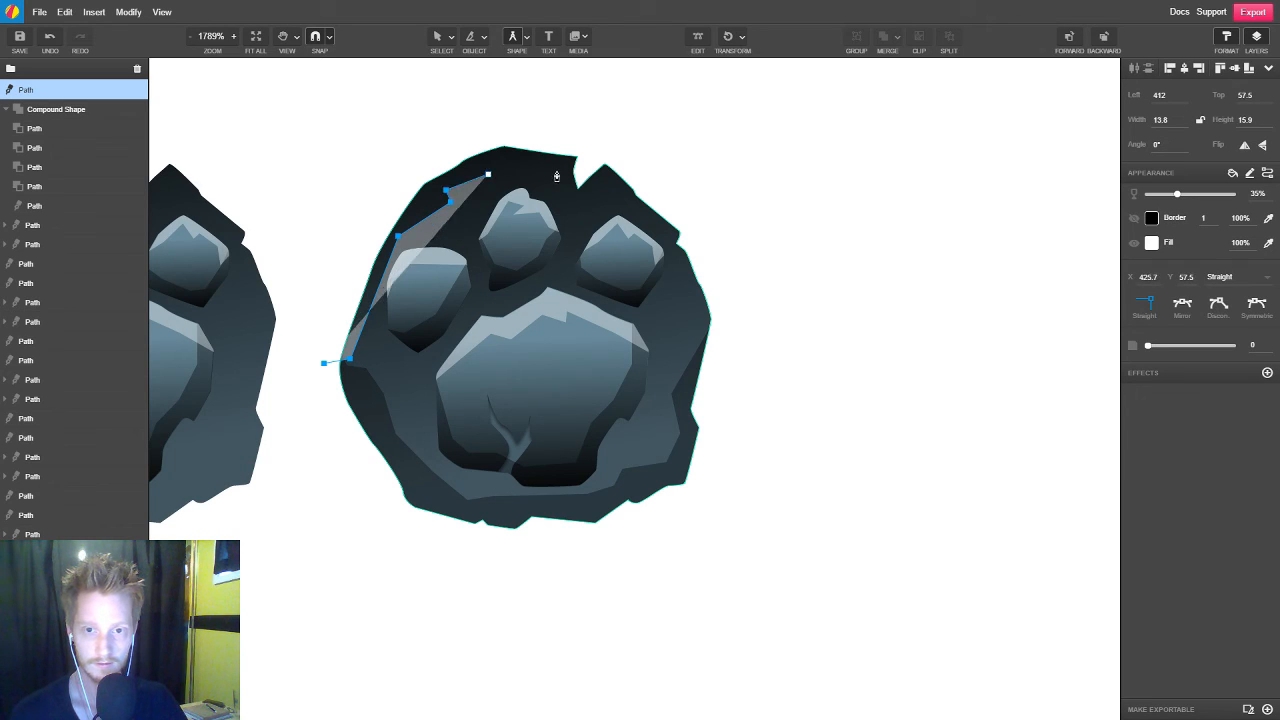
pyautogui.click(555, 169)
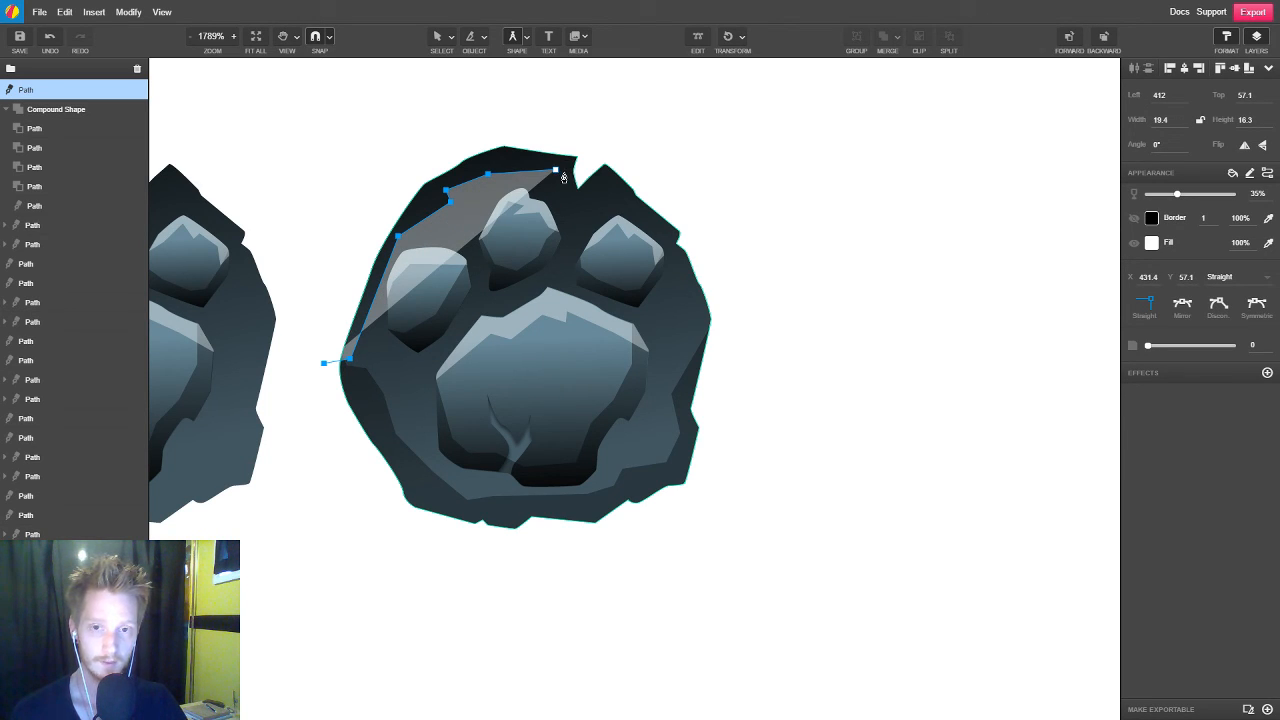
pyautogui.click(564, 174)
pyautogui.click(582, 147)
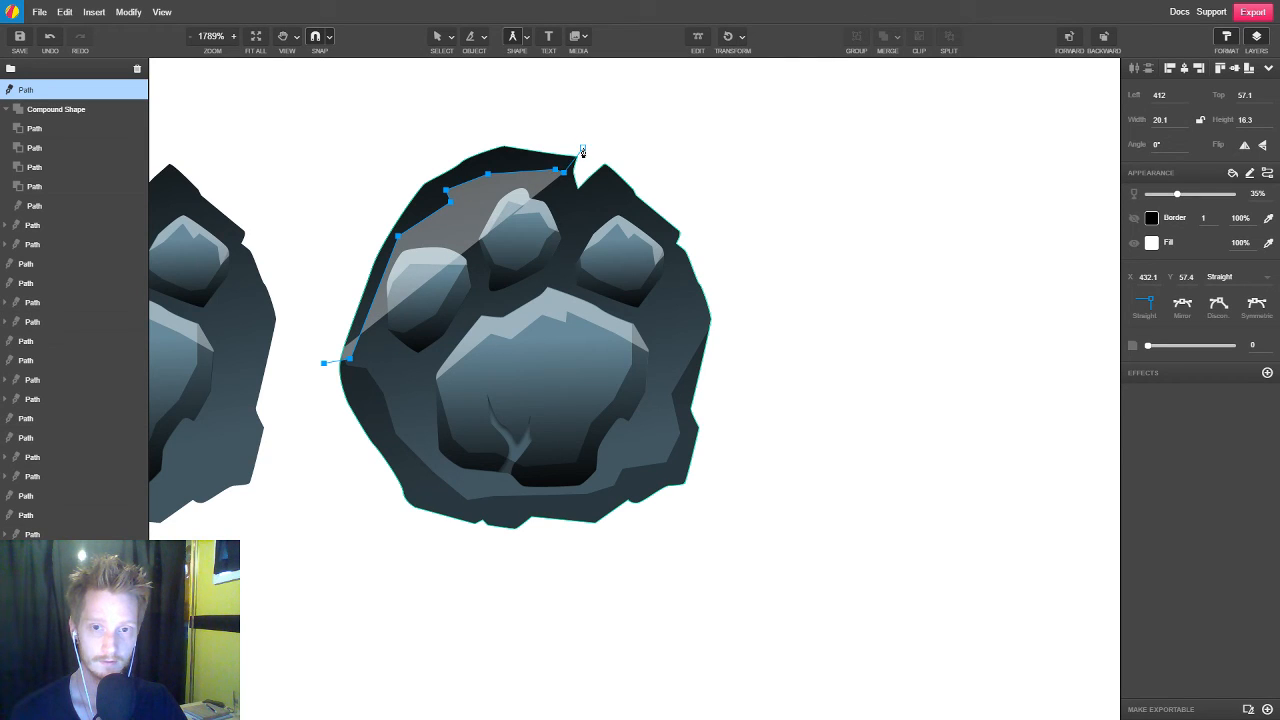
# Carry the highlight's outer edge around the outside of the paw base's upper left and close it at the starting point
pyautogui.click(518, 143)
pyautogui.click(459, 151)
pyautogui.click(391, 203)
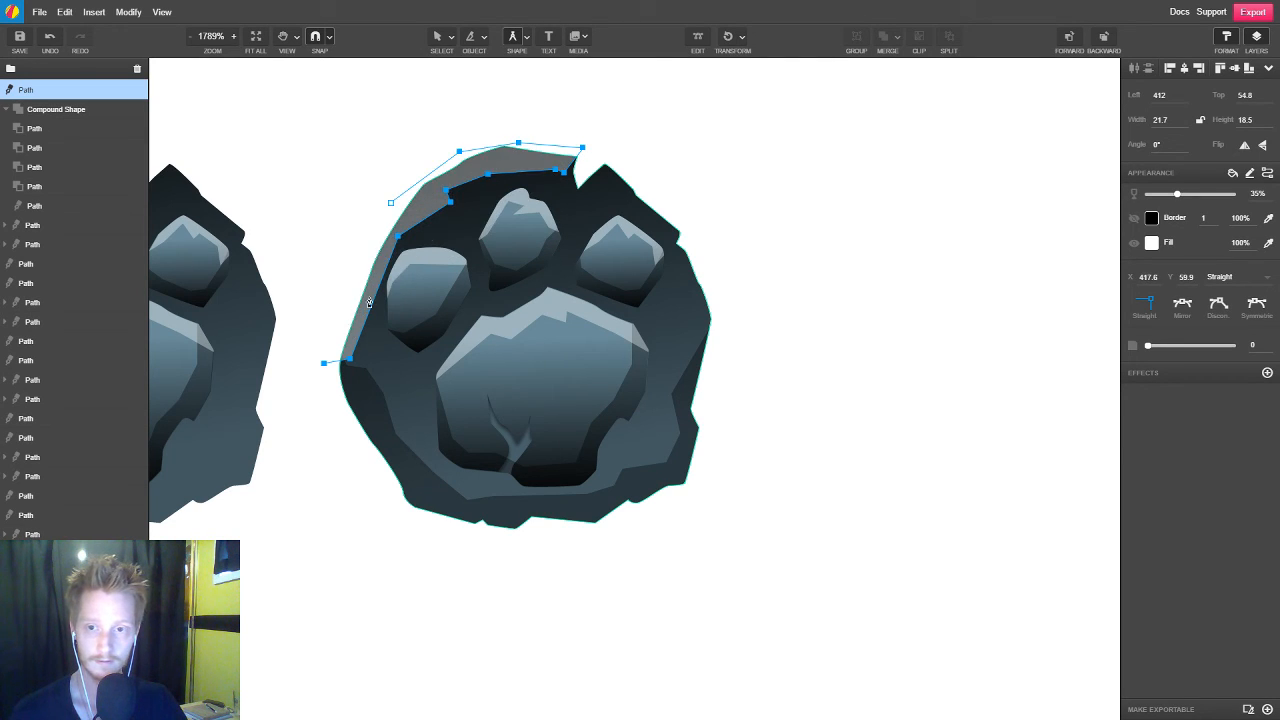
pyautogui.click(324, 363)
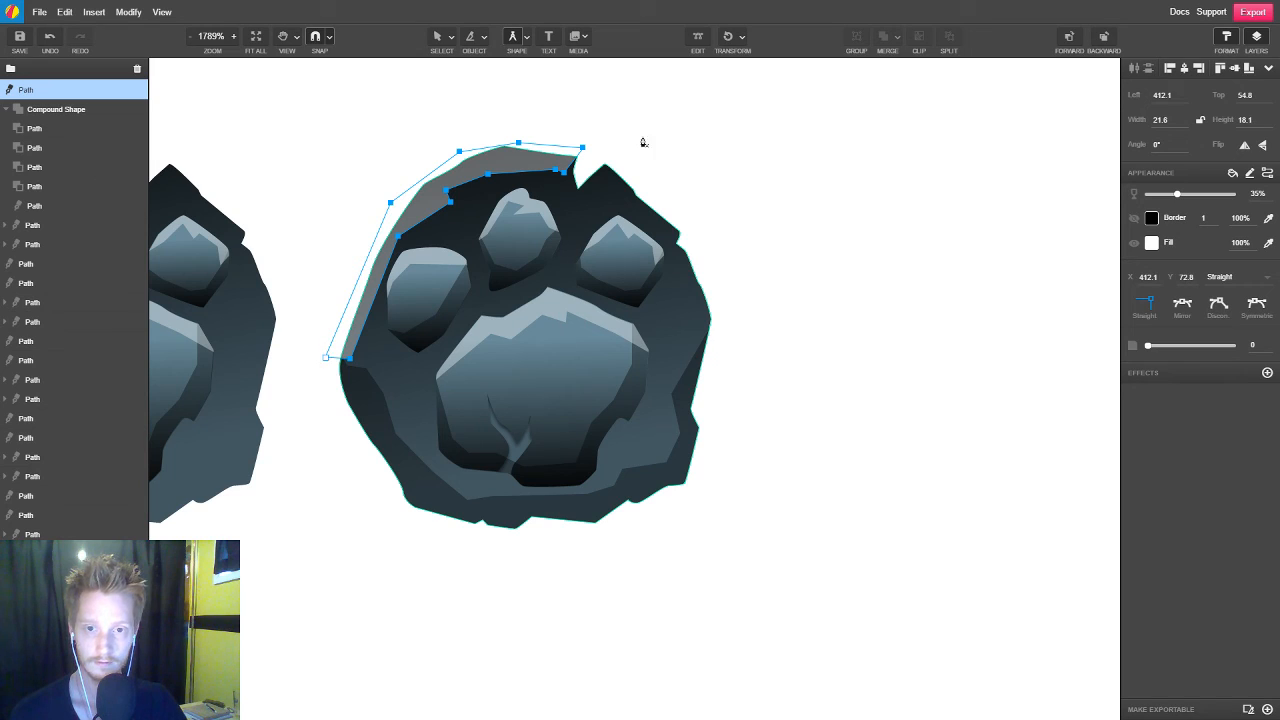
# Draw a second white 35% opacity highlight along the paw base's upper-right edge, from the notch to the right-hand chip
pyautogui.click(582, 170)
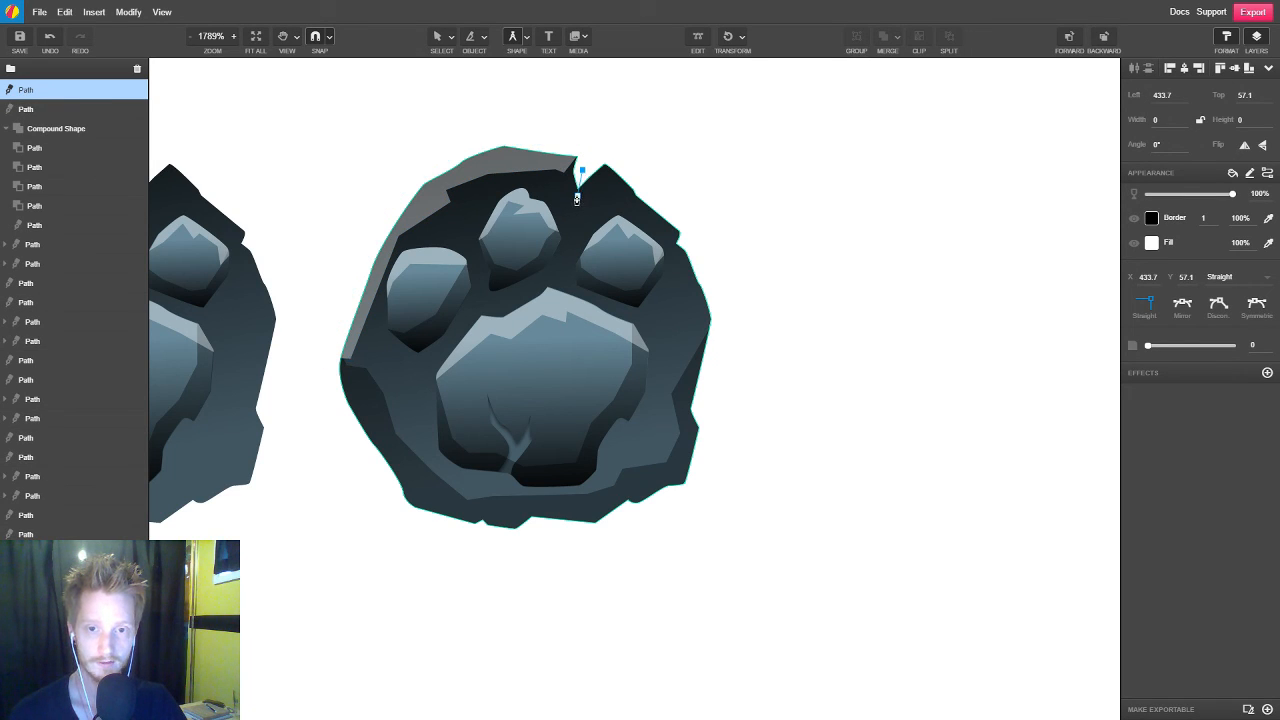
pyautogui.click(574, 202)
pyautogui.click(603, 188)
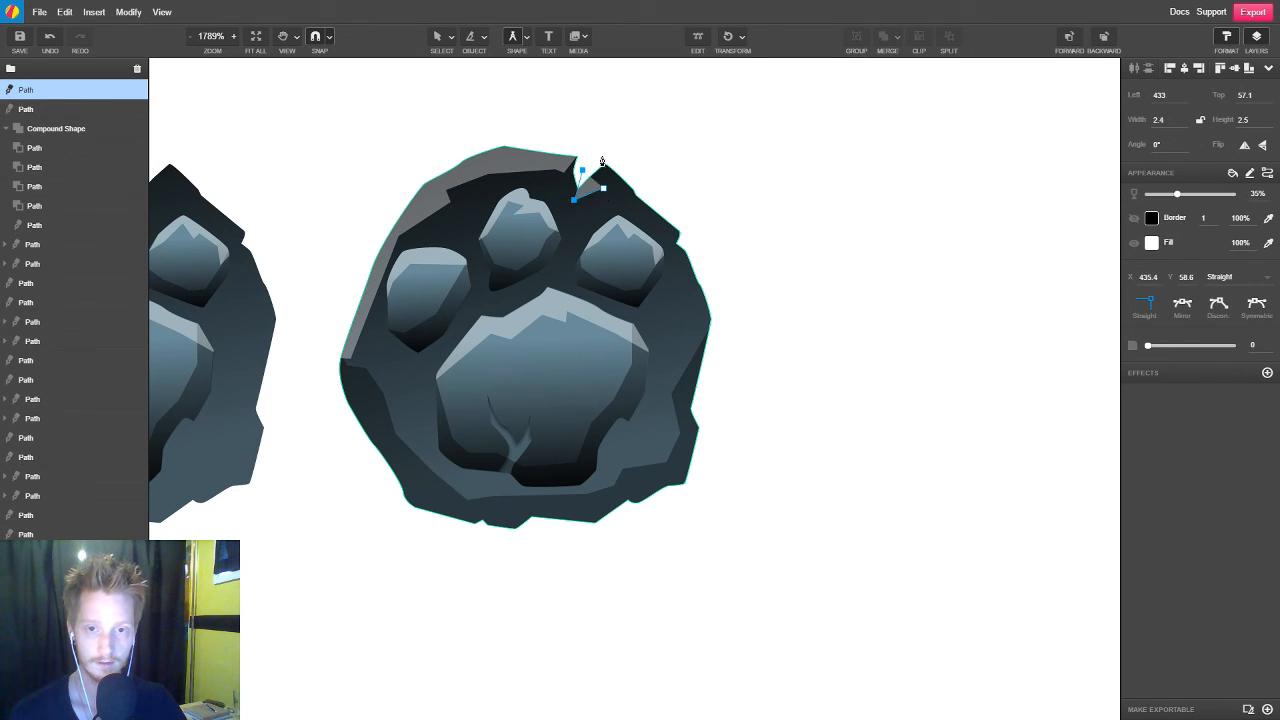
pyautogui.click(606, 170)
pyautogui.click(613, 196)
pyautogui.click(660, 236)
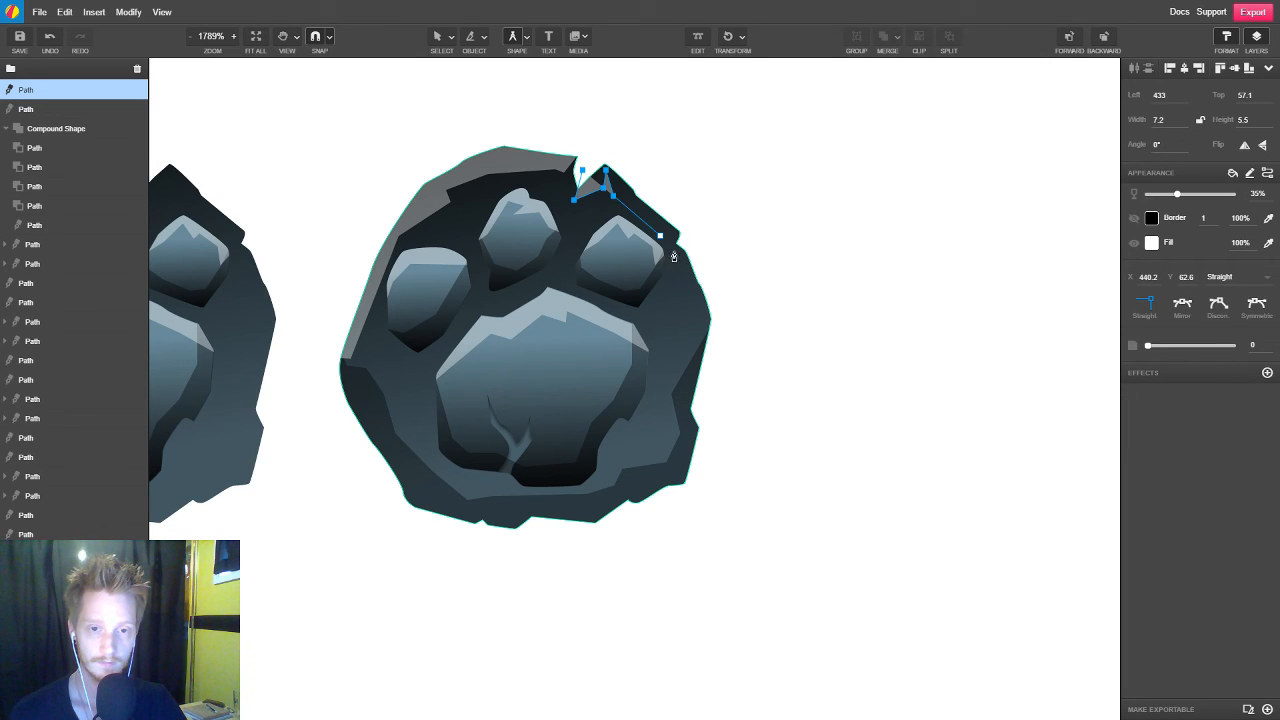
pyautogui.moveTo(685, 247); pyautogui.dragTo(687, 218)
pyautogui.click(608, 152)
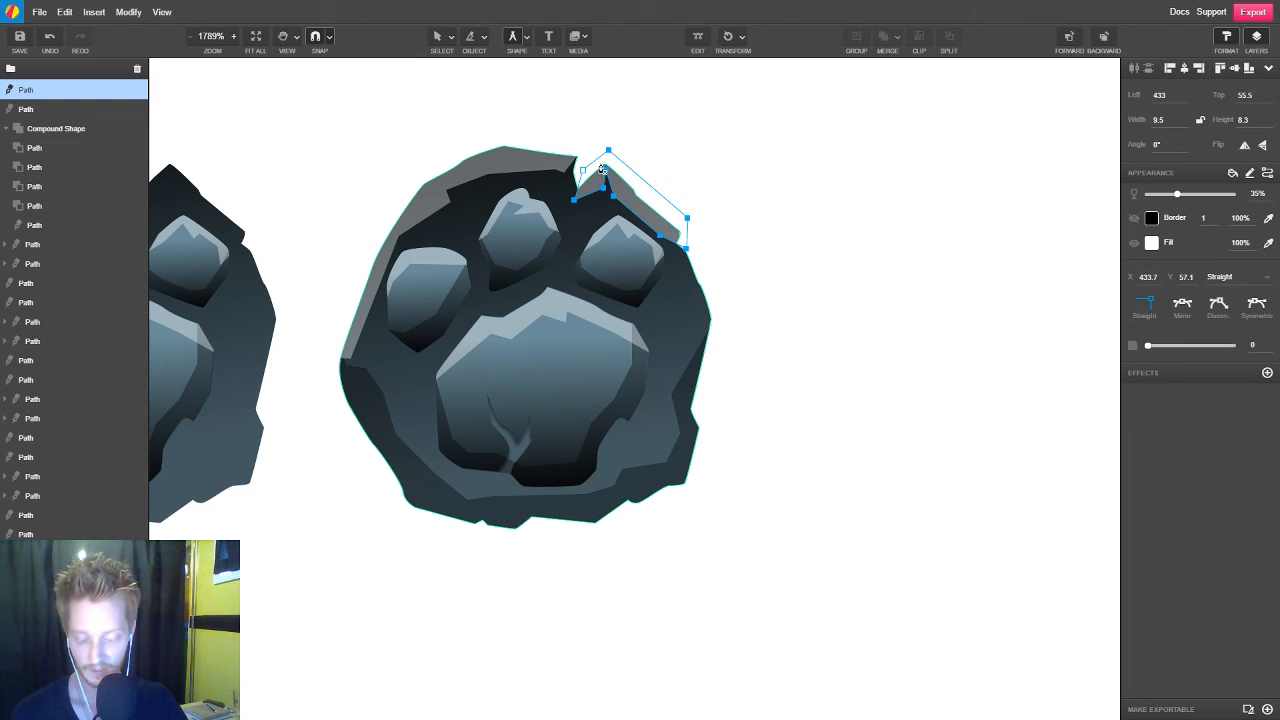
# Clip both rim highlights inside the copied paw base
pyautogui.click(601, 170)
pyautogui.keyDown('shift'); pyautogui.click(505, 165); pyautogui.keyUp('shift')
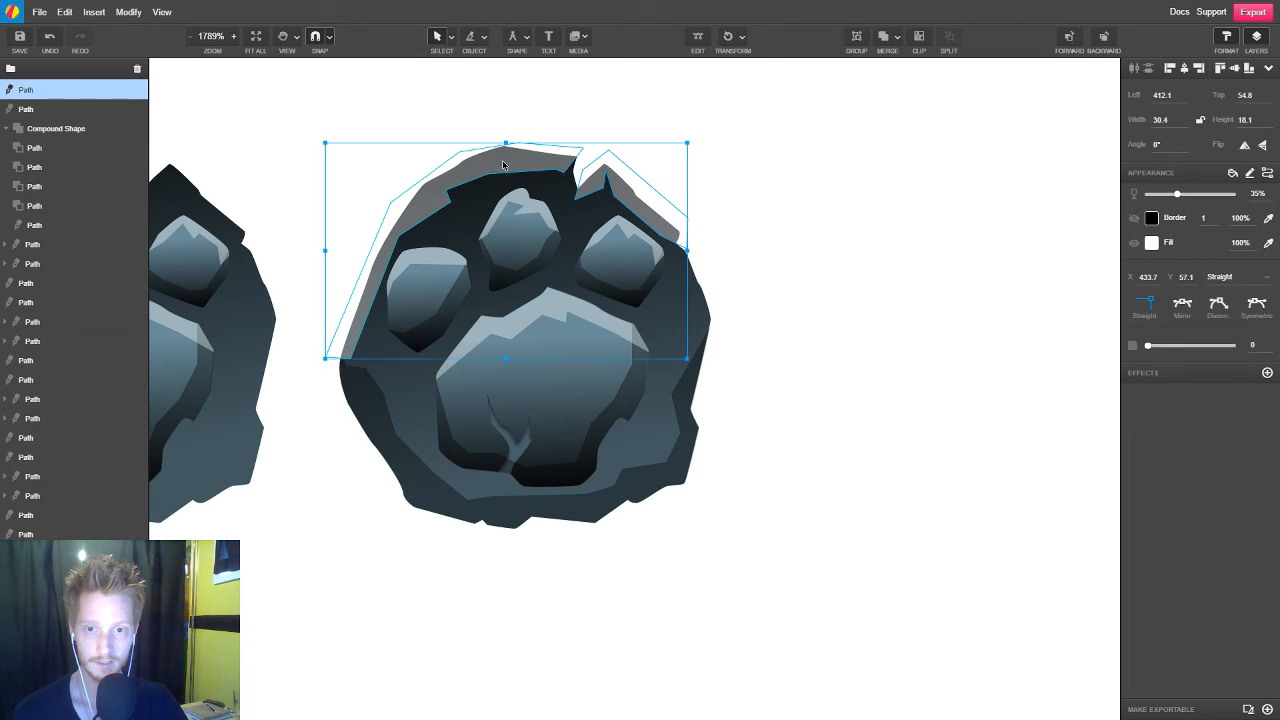
pyautogui.keyDown('shift'); pyautogui.click(702, 323); pyautogui.keyUp('shift')
pyautogui.click(917, 40)
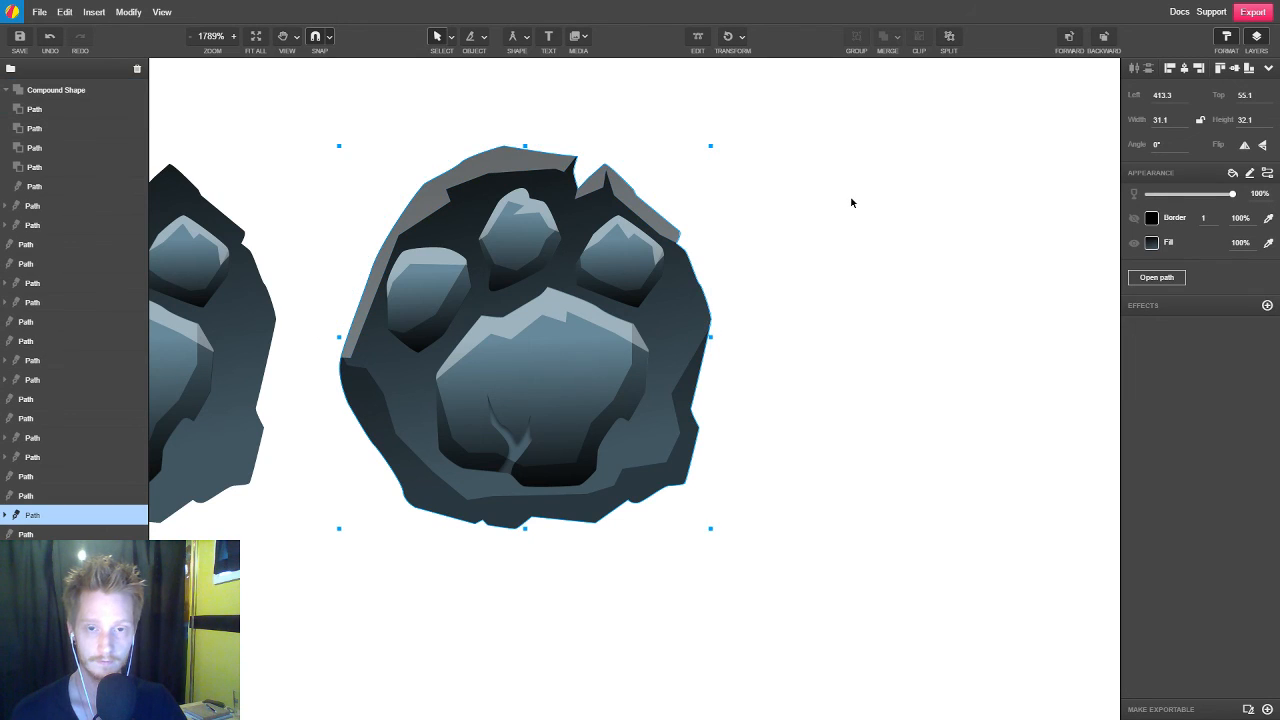
pyautogui.scroll(-5, 849, 205)
pyautogui.click(920, 311)
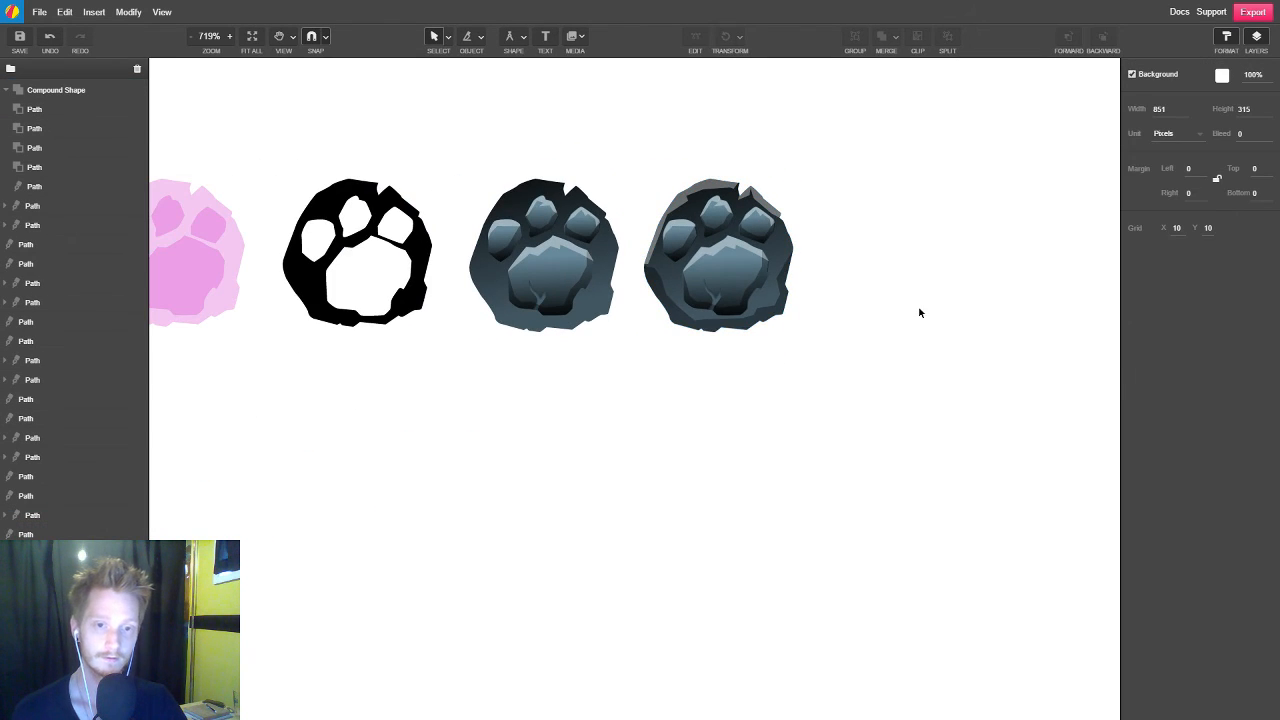
pyautogui.scroll(-2, 904, 311)
pyautogui.scroll(1, 901, 321)
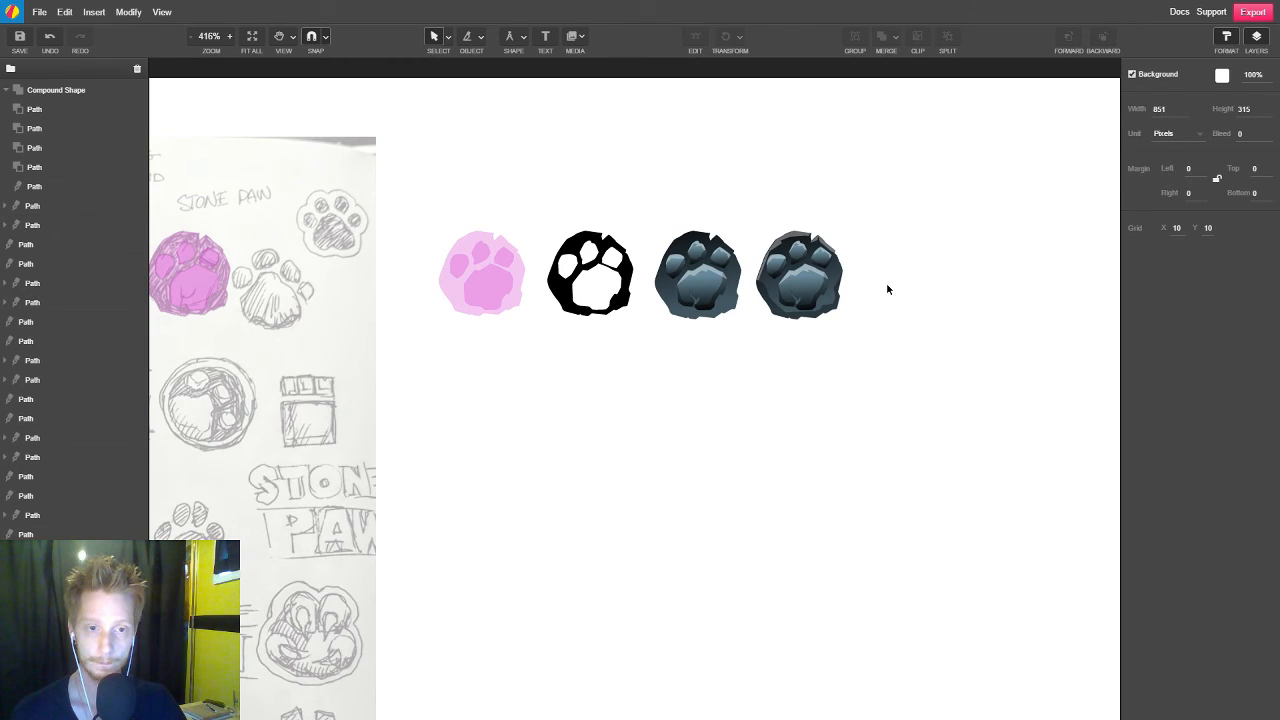
# Draw a small black 35% opacity shadow wedge at the notch of the middle toe, matching the toe's existing shadow style
pyautogui.scroll(10, 805, 245)
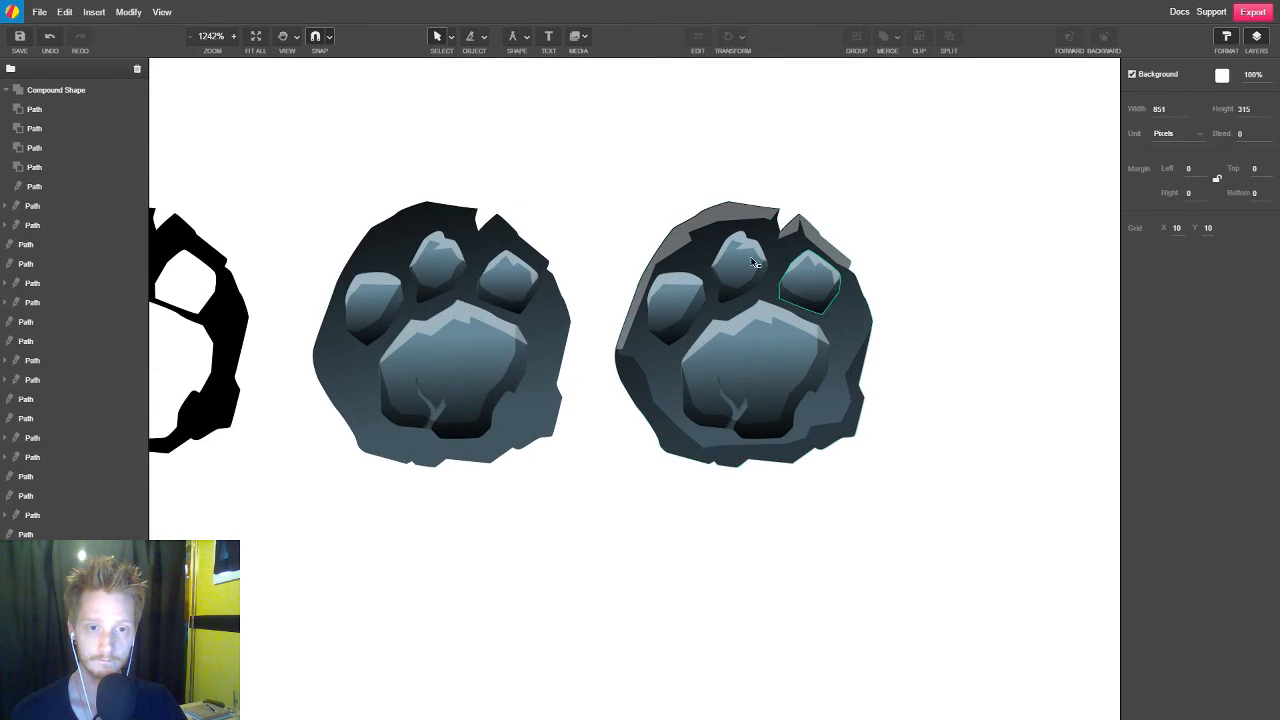
pyautogui.scroll(2, 730, 260)
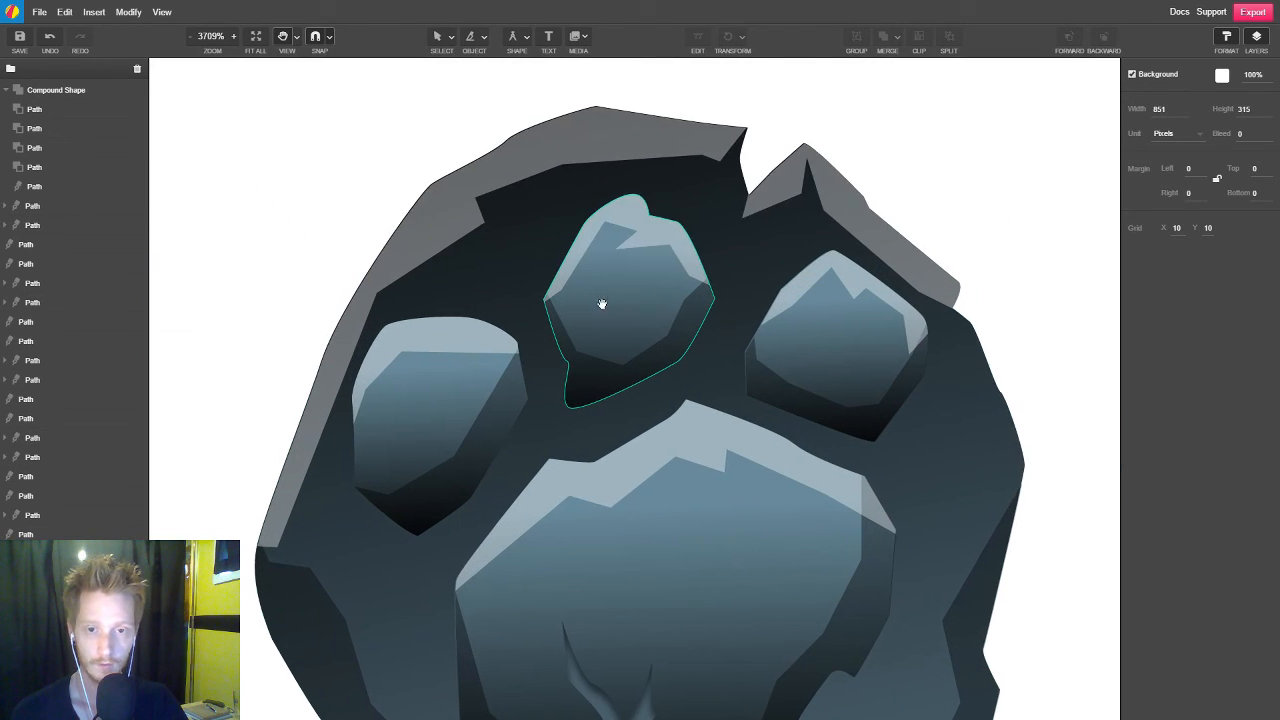
pyautogui.click(682, 343)
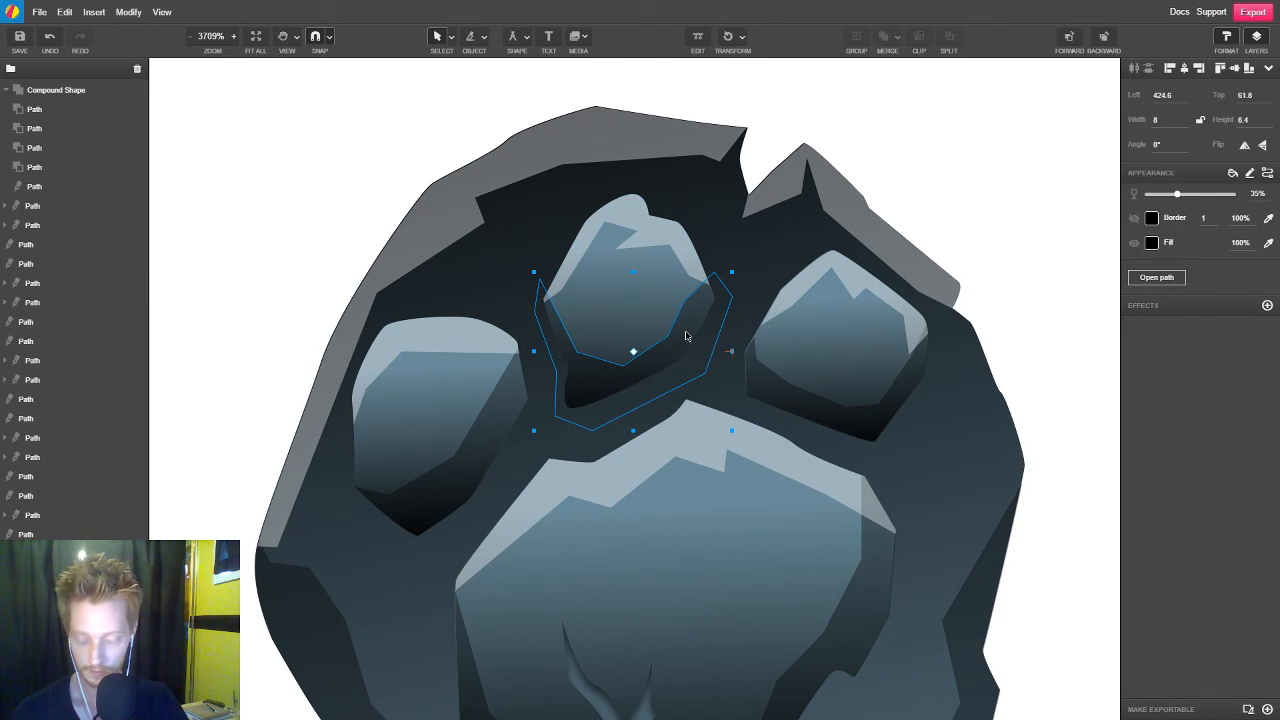
pyautogui.click(453, 128)
pyautogui.press('p')
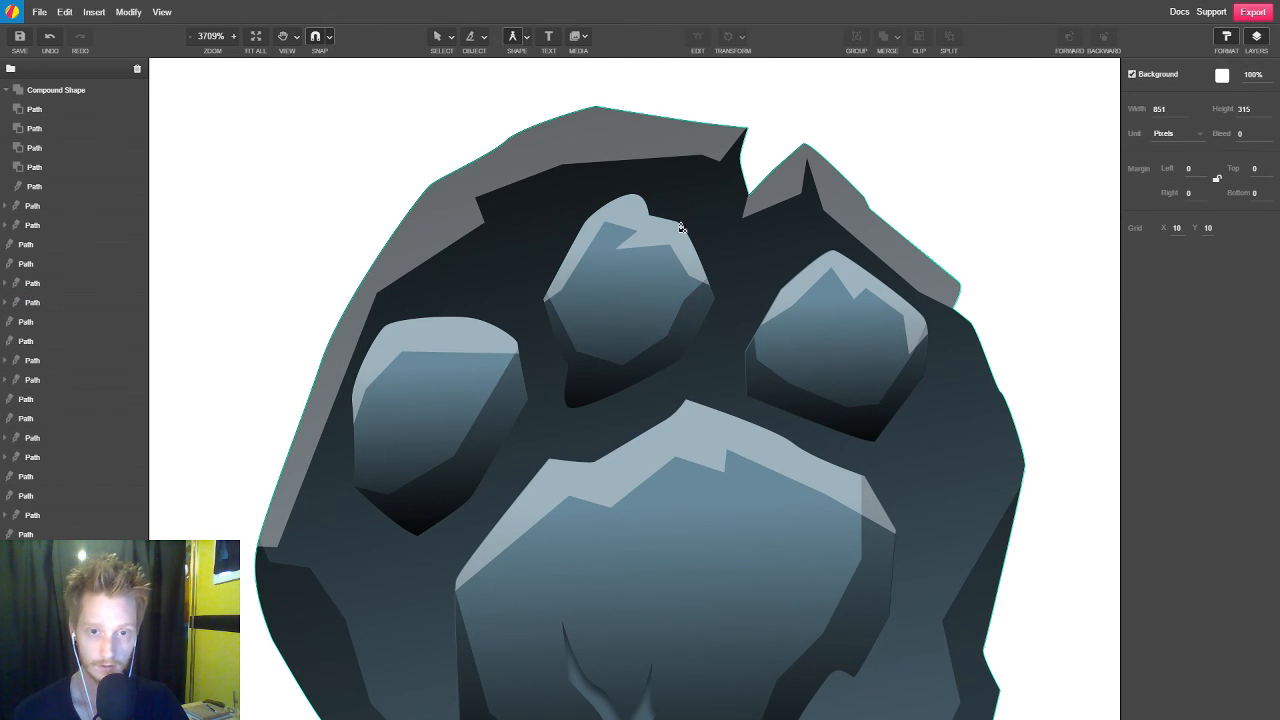
pyautogui.click(644, 204)
pyautogui.click(609, 253)
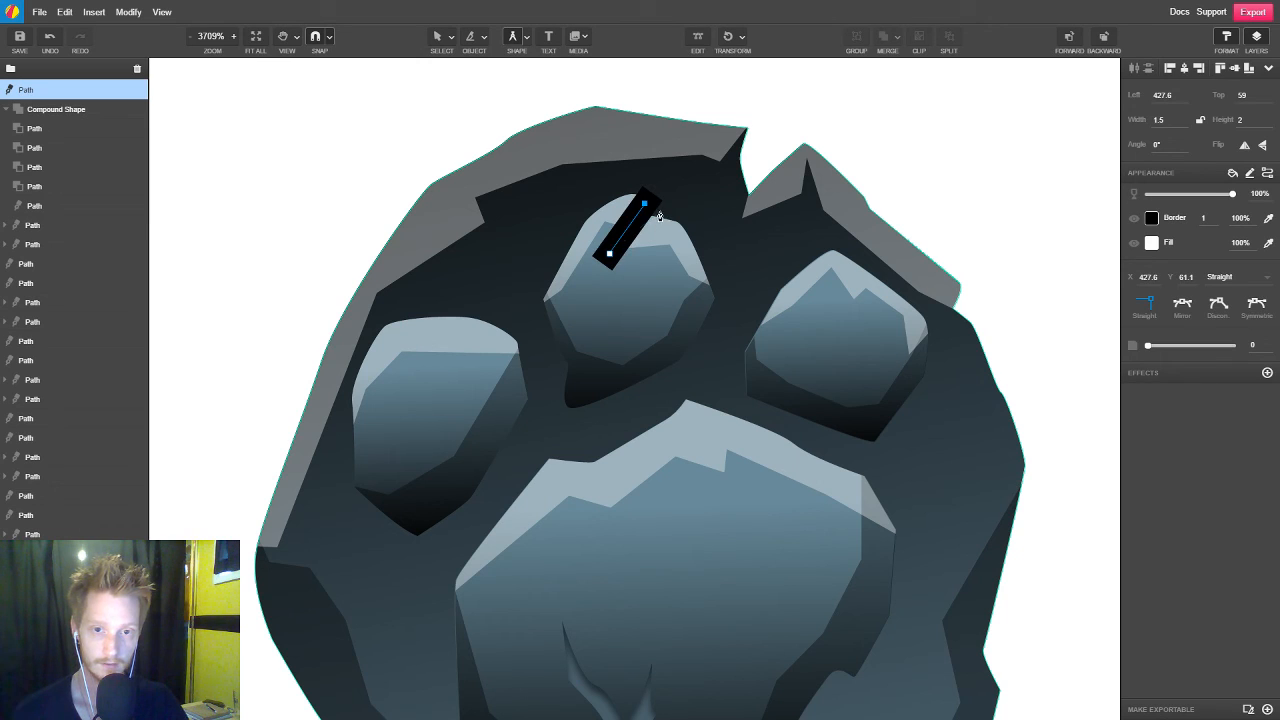
pyautogui.click(660, 213)
pyautogui.press('F4')
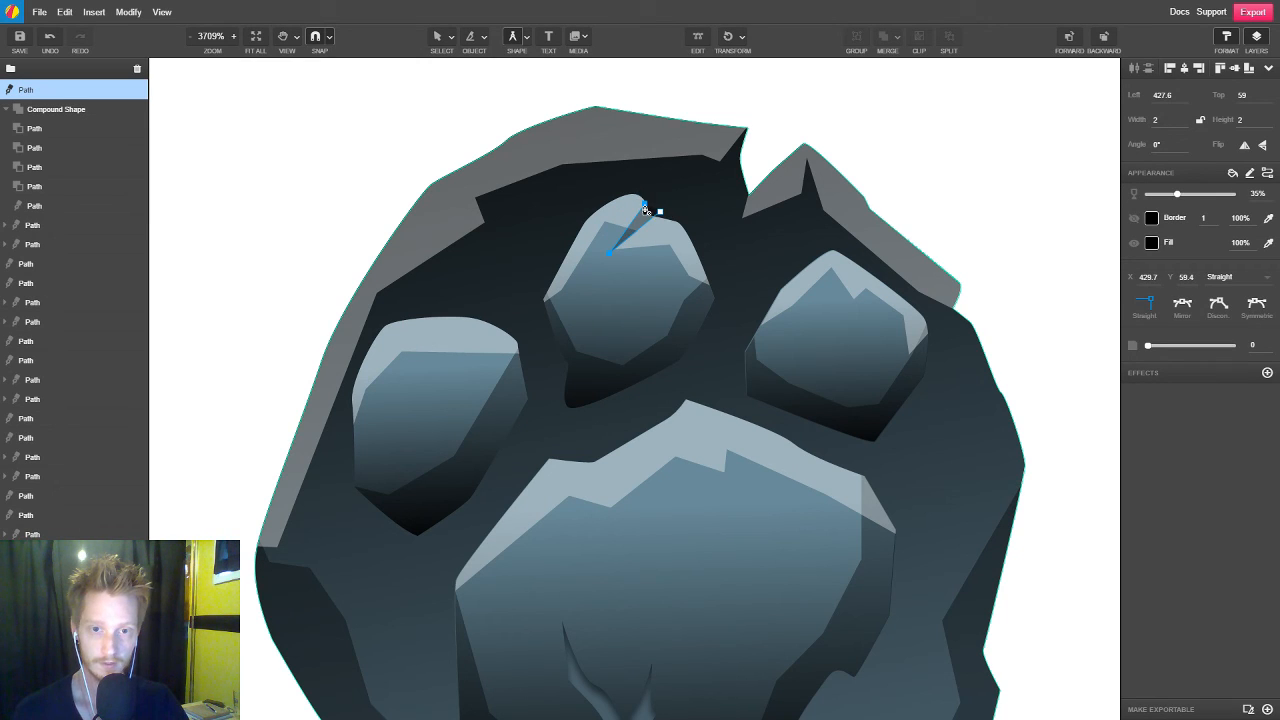
pyautogui.moveTo(645, 206); pyautogui.dragTo(644, 201)
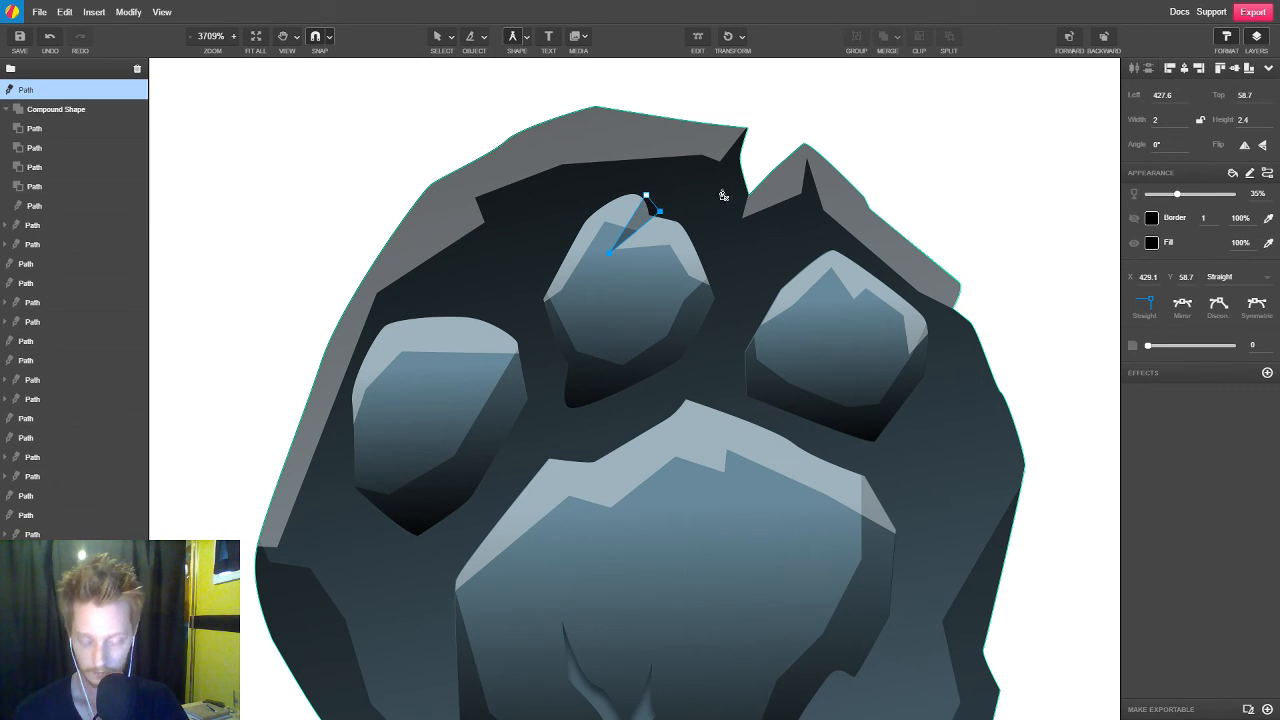
# Clip the small shadow wedge inside the middle toe shape
pyautogui.press('v')
pyautogui.click(643, 304)
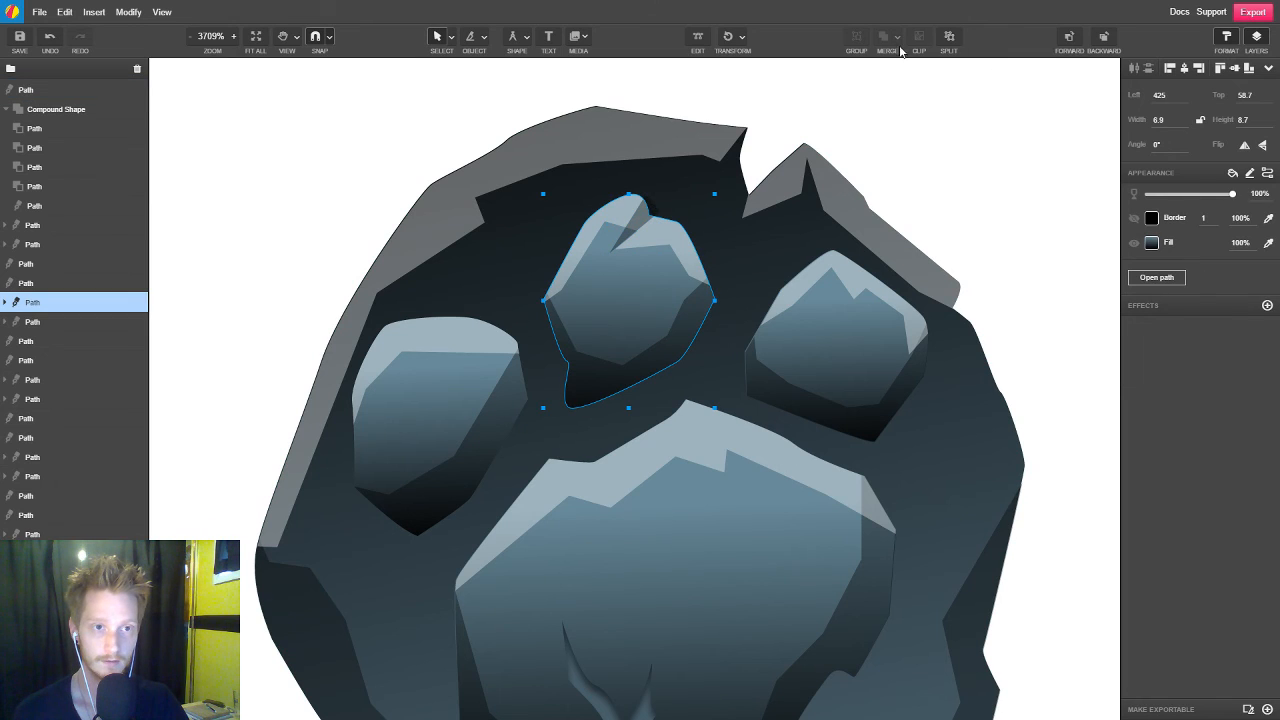
pyautogui.keyDown('shift'); pyautogui.click(648, 206); pyautogui.keyUp('shift')
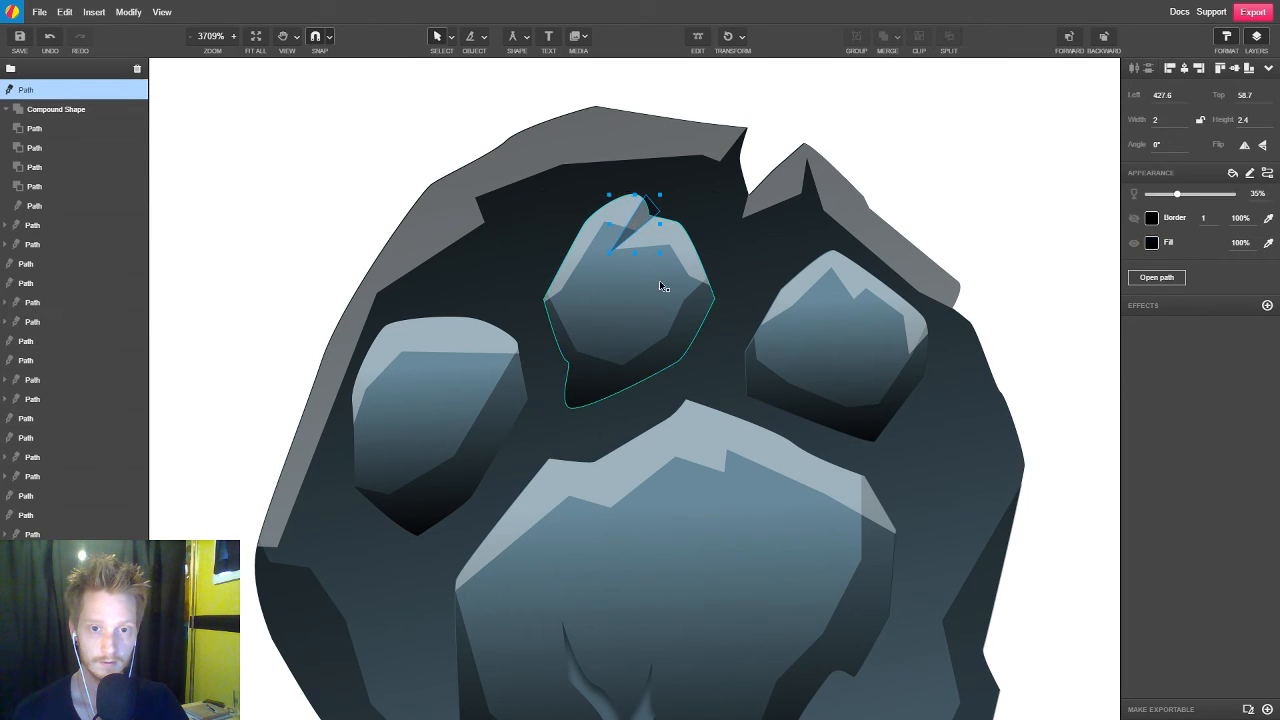
pyautogui.click(883, 36)
pyautogui.click(926, 123)
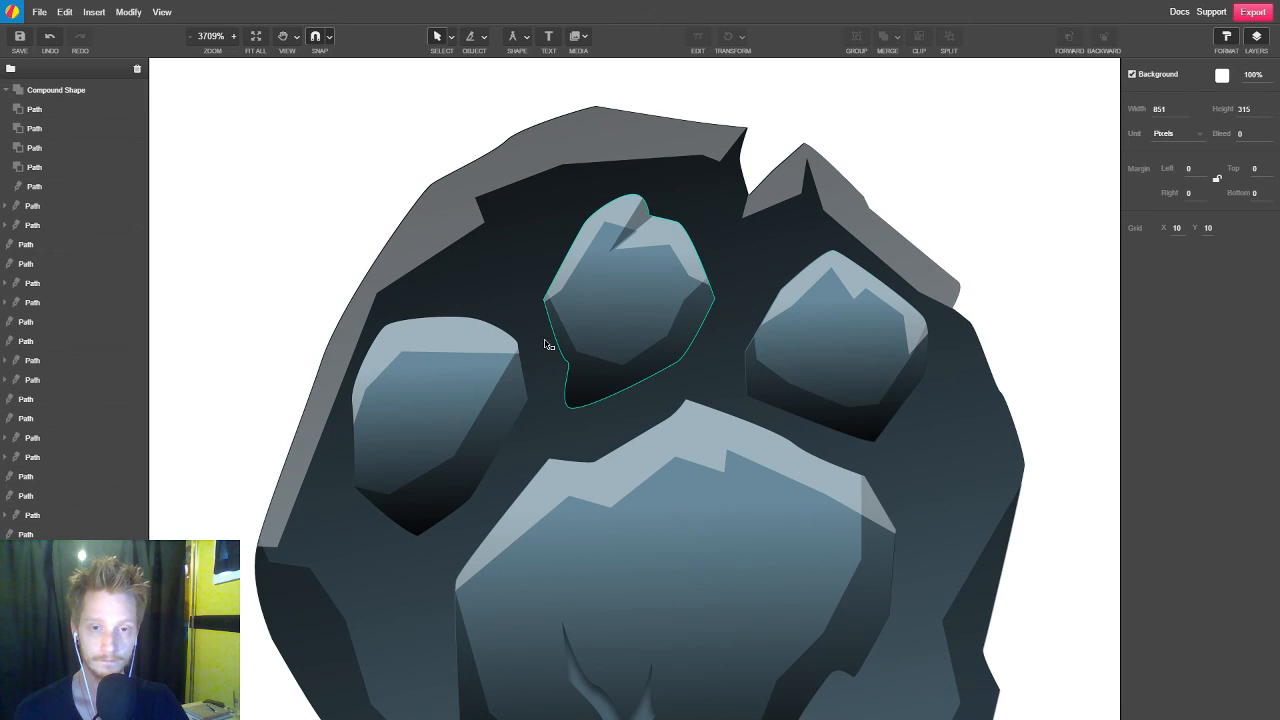
pyautogui.scroll(-3, 545, 340)
pyautogui.scroll(-2, 752, 374)
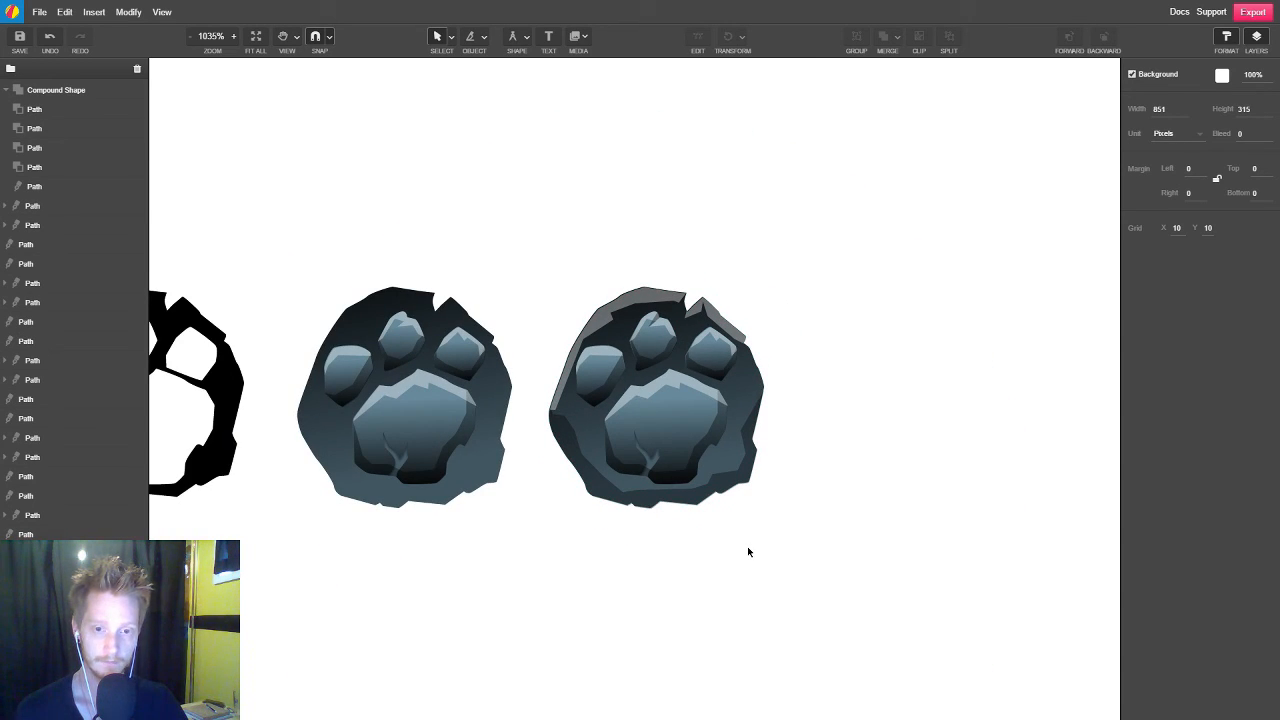
pyautogui.scroll(-2, 748, 551)
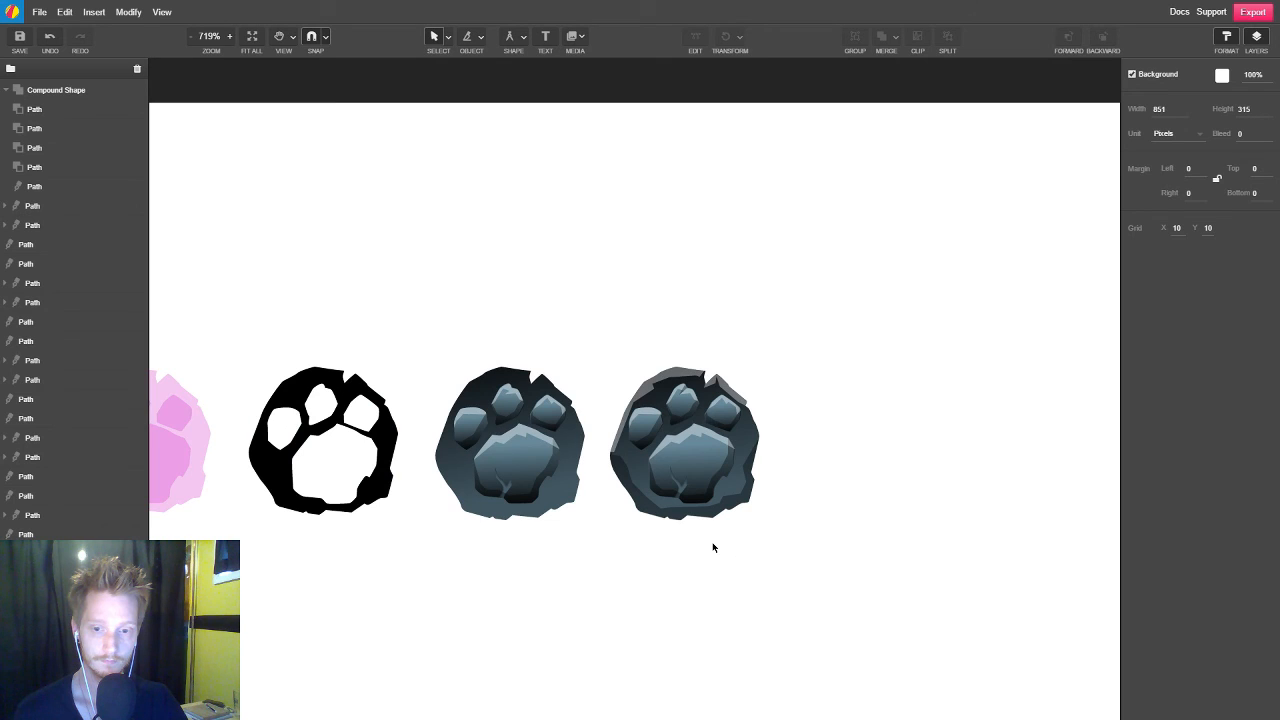
# Group all the shapes of the refined slate paw, the last one in the row
pyautogui.scroll(-1, 714, 547)
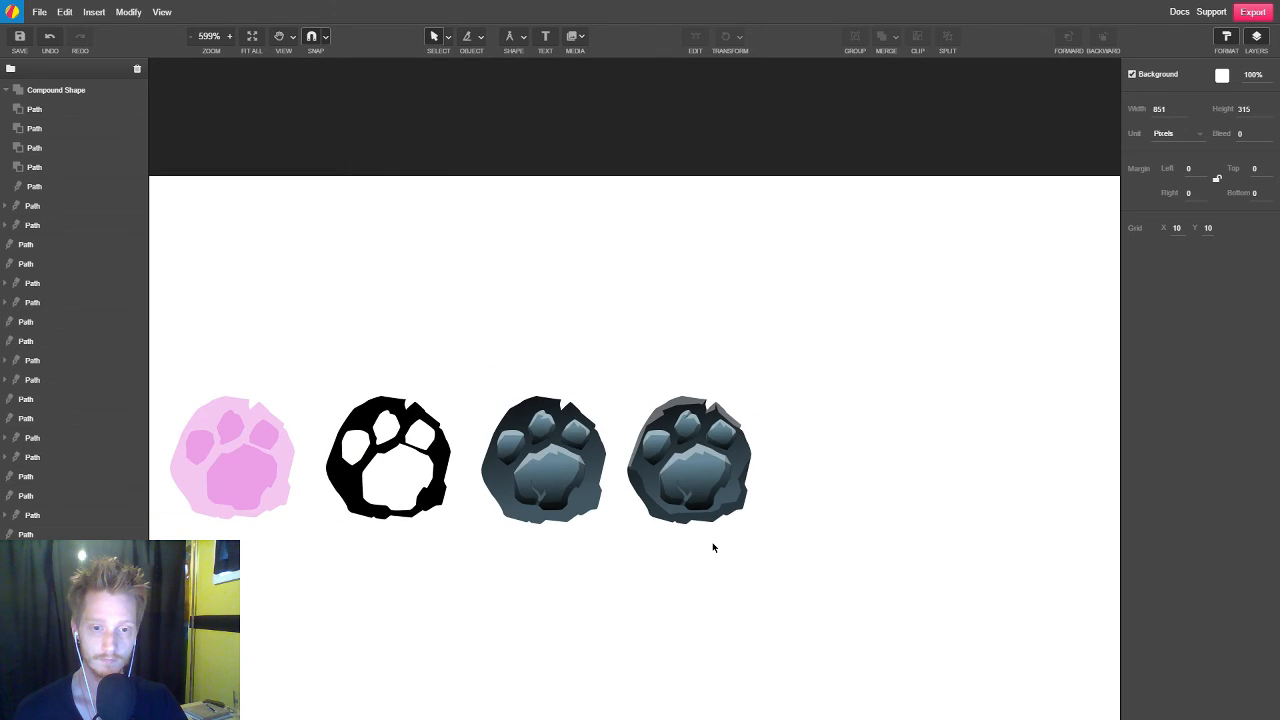
pyautogui.scroll(2, 714, 547)
pyautogui.moveTo(686, 476); pyautogui.dragTo(576, 575)
pyautogui.hotkey('ctrl', 'g')
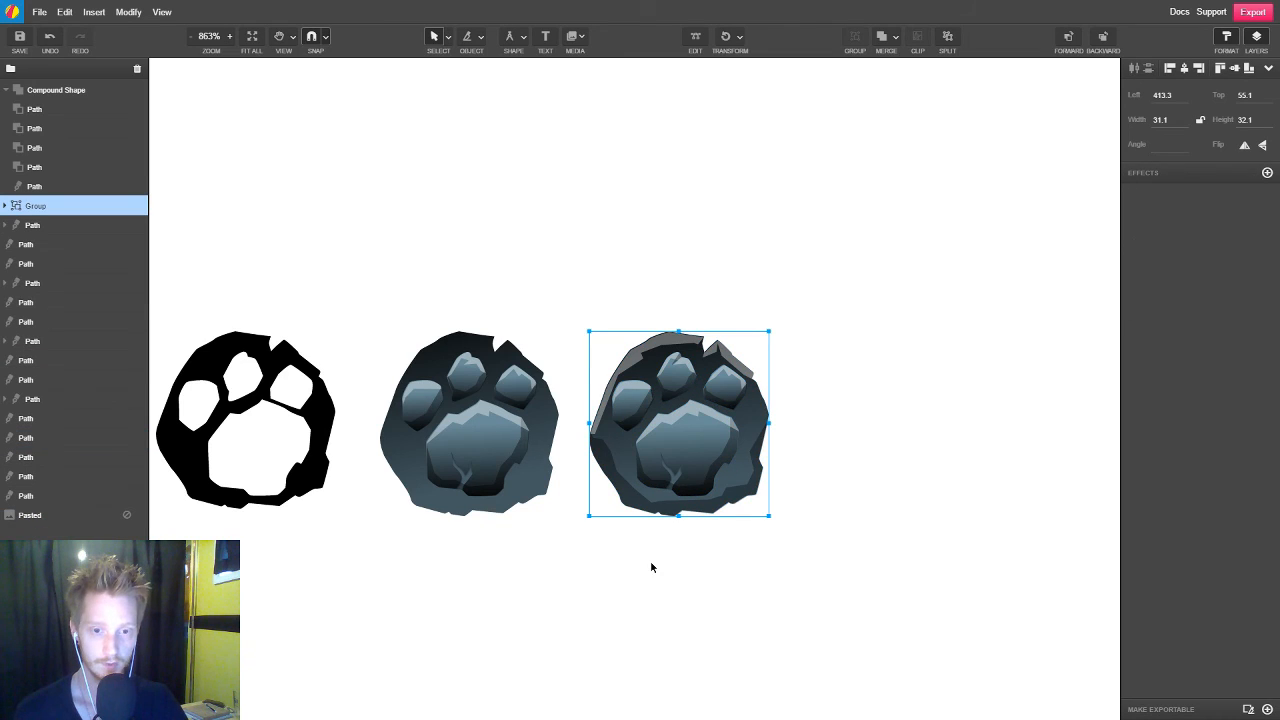
# Place a copy of the refined paw group in the empty area beside the row, enlarged to 242.6 by 250 px
pyautogui.scroll(-4, 526, 554)
pyautogui.scroll(-4, 653, 544)
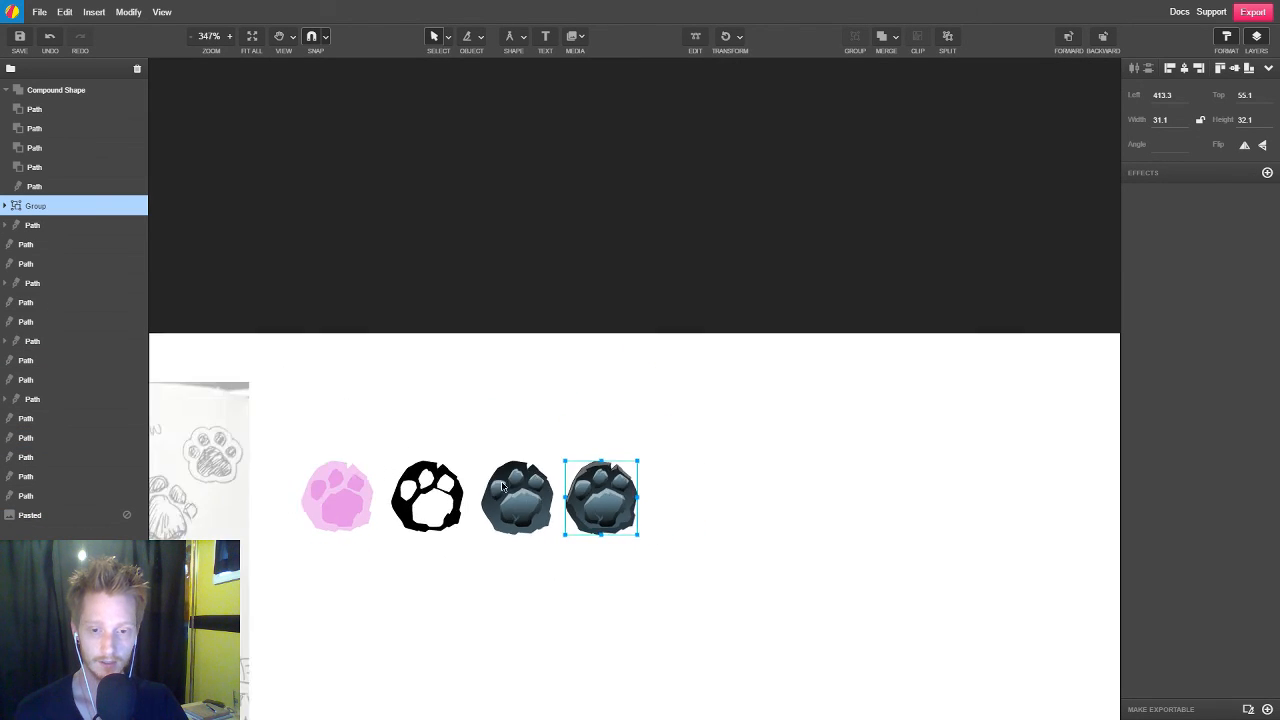
pyautogui.moveTo(652, 583)
pyautogui.mouseDown()
pyautogui.moveTo(566, 314)
pyautogui.moveTo(593, 316)
pyautogui.mouseUp()
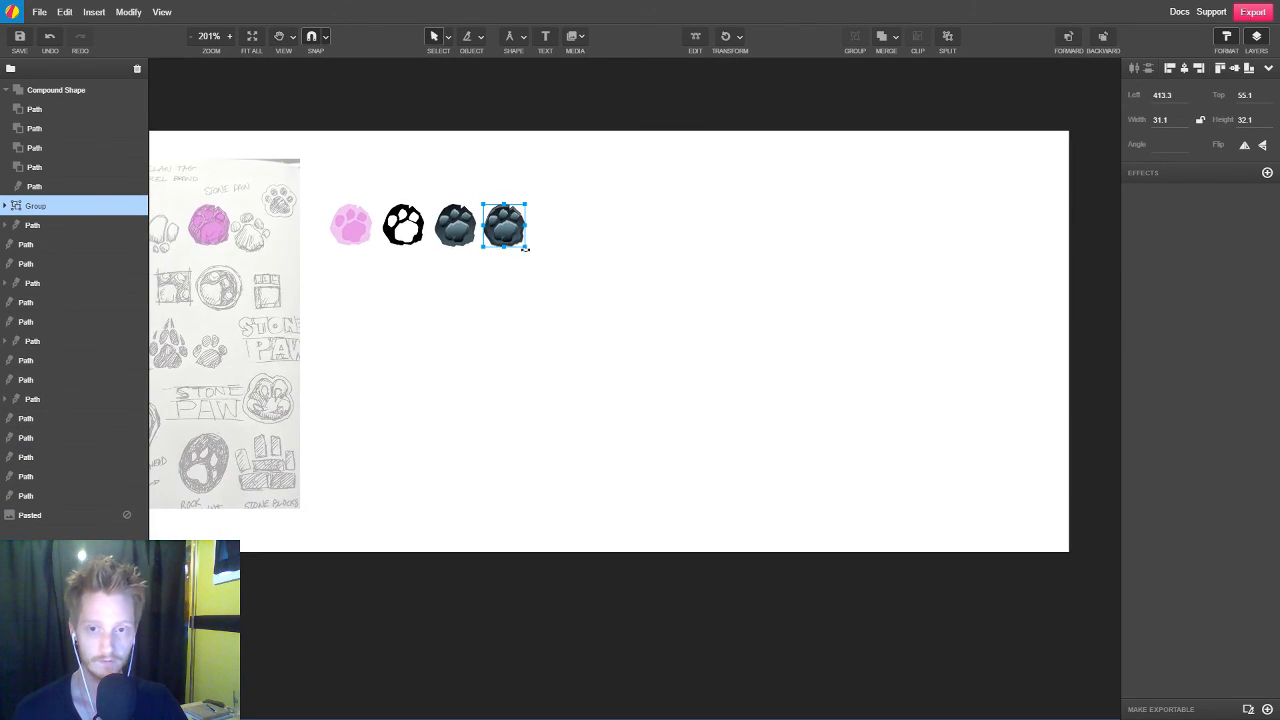
pyautogui.moveTo(513, 235); pyautogui.dragTo(901, 425)
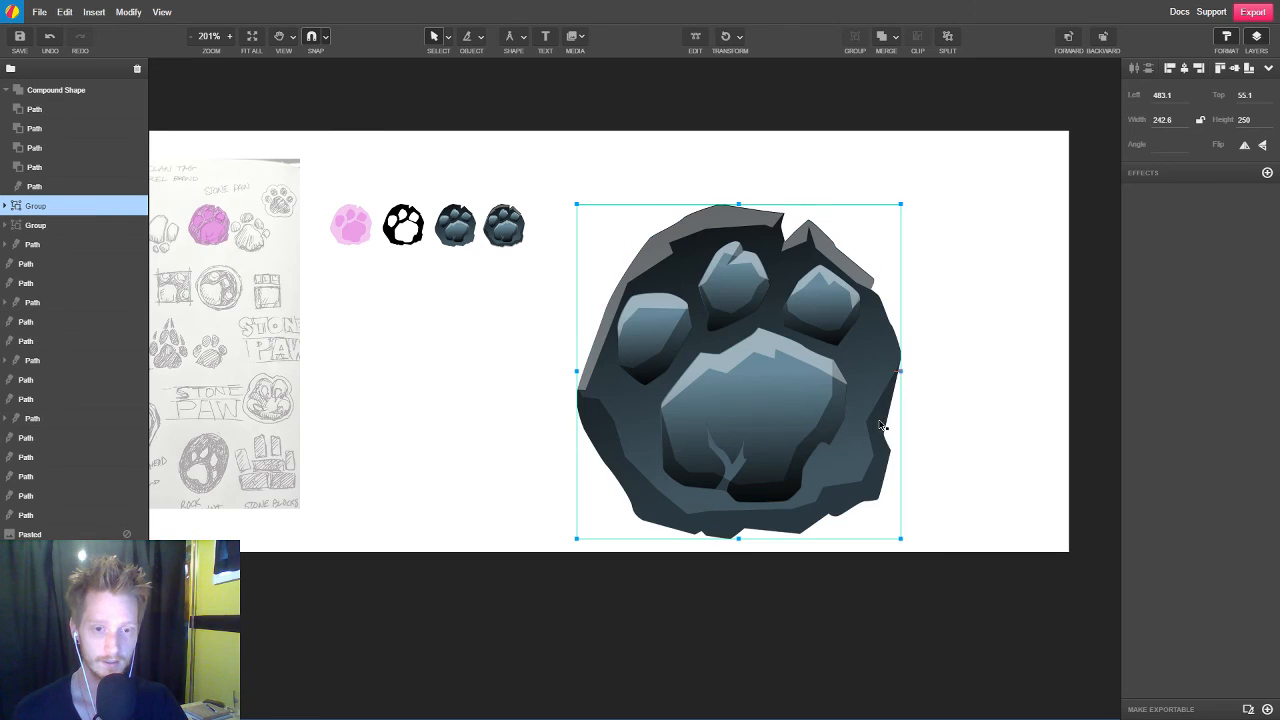
# Scale the enlarged paw to 224.6 by 231.5 px and position it near the row of small paws at 451.7, 43.7
pyautogui.click(800, 563)
pyautogui.moveTo(779, 405); pyautogui.dragTo(766, 381)
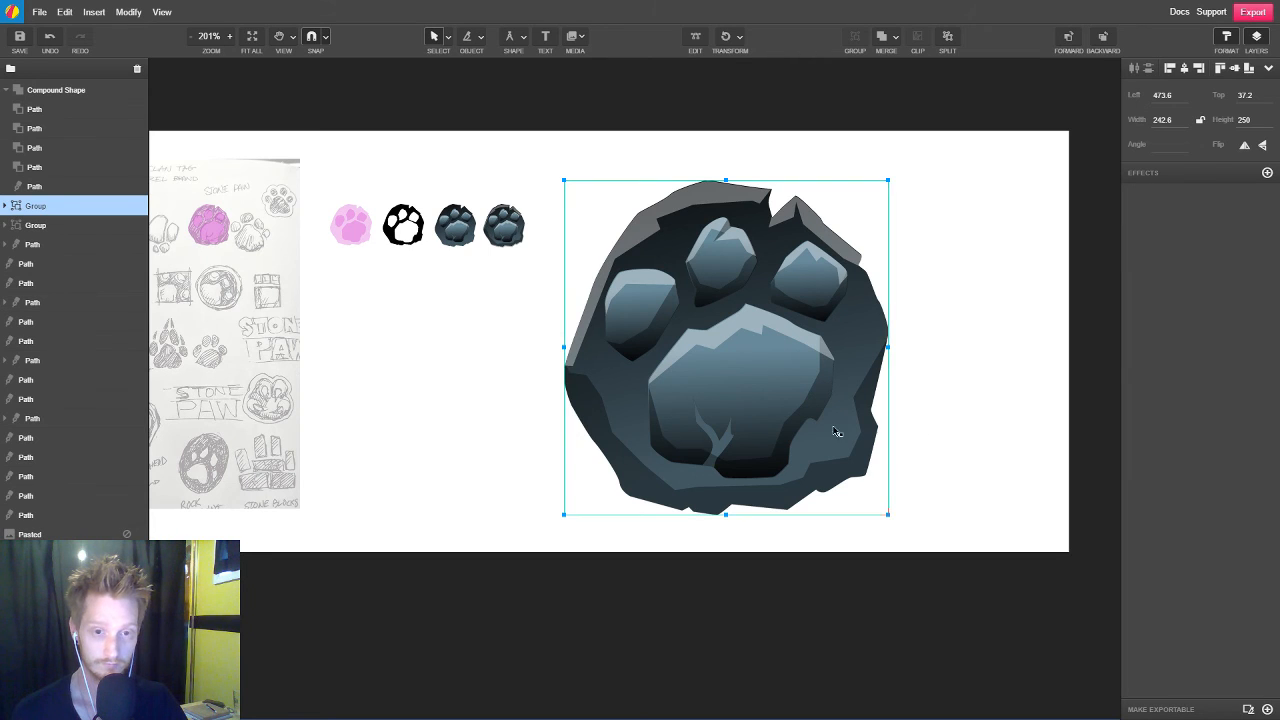
pyautogui.moveTo(771, 423); pyautogui.dragTo(757, 410)
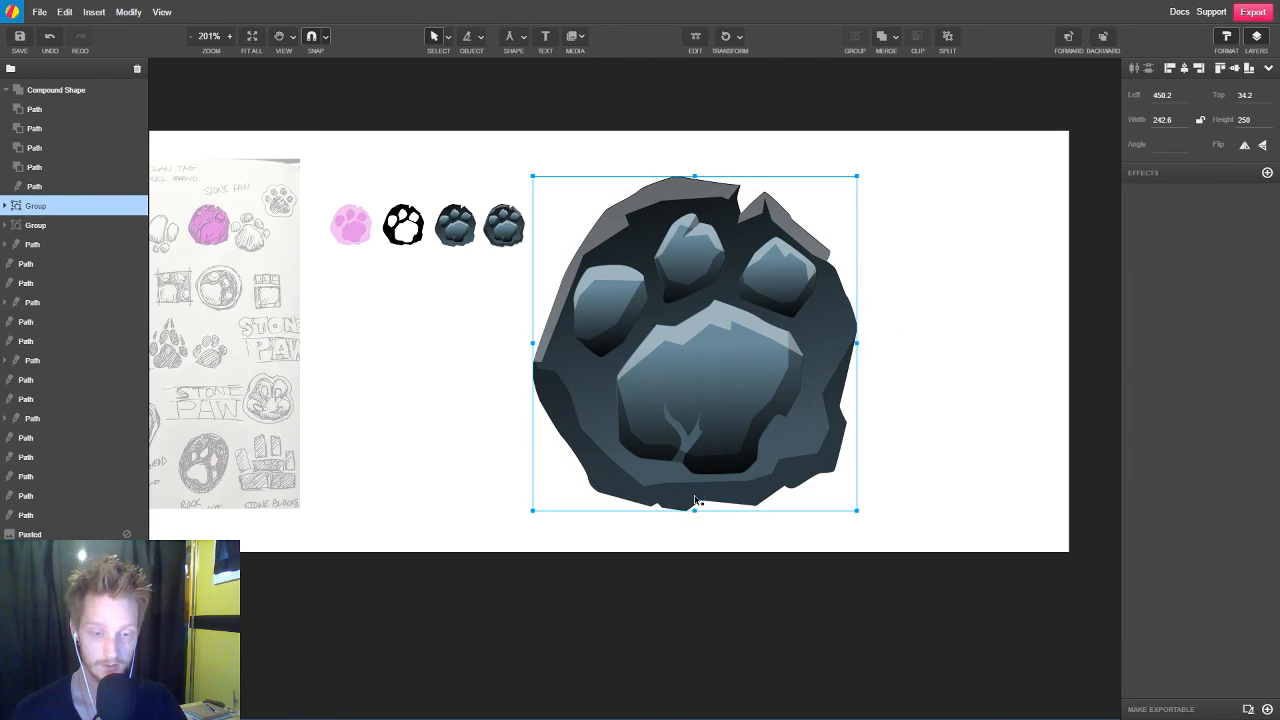
pyautogui.moveTo(696, 500); pyautogui.dragTo(703, 486)
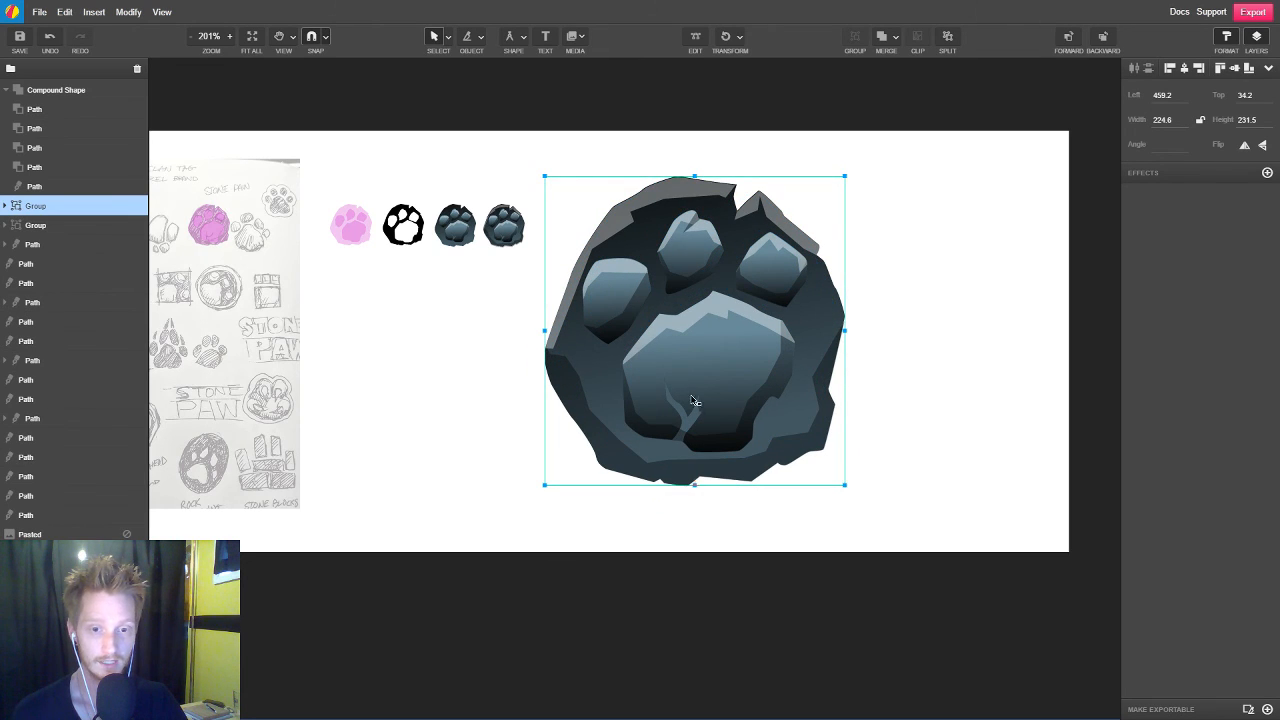
pyautogui.moveTo(695, 401); pyautogui.dragTo(685, 413)
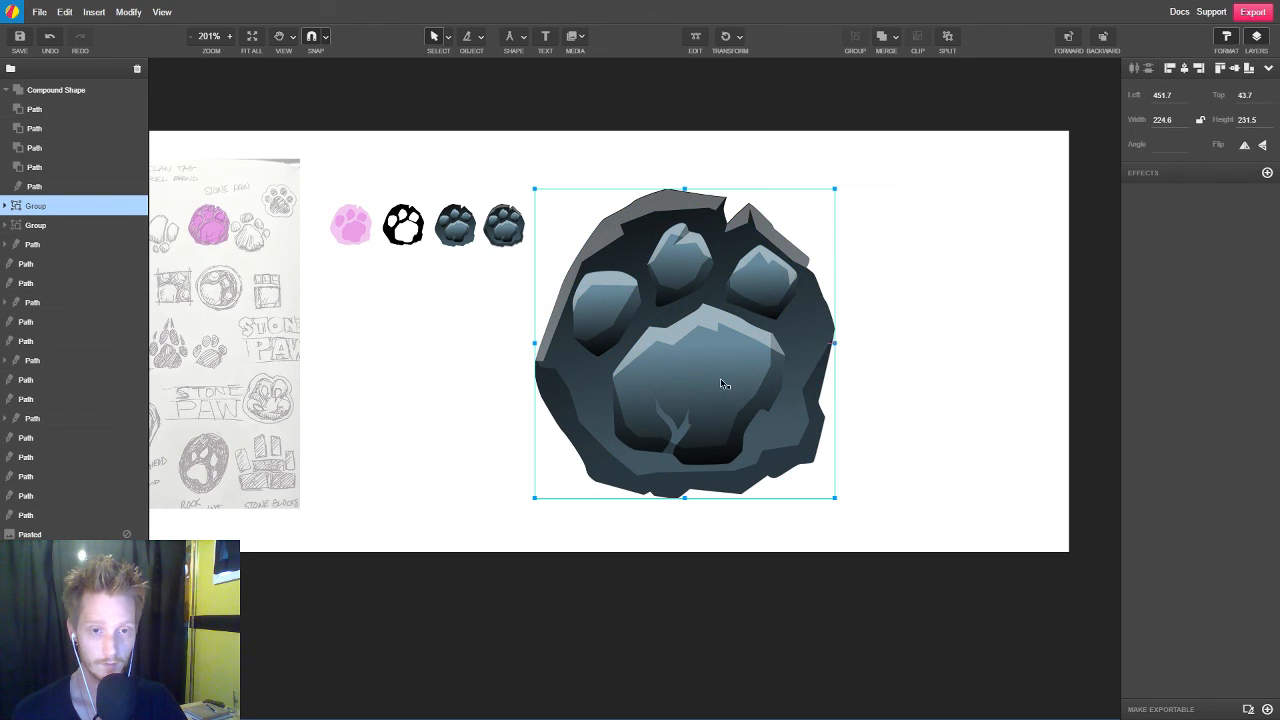
# Collapse the compound shape's layer entries and scale the large paw group down to 168.5 by 173.6 px
pyautogui.click(864, 336)
pyautogui.click(773, 291)
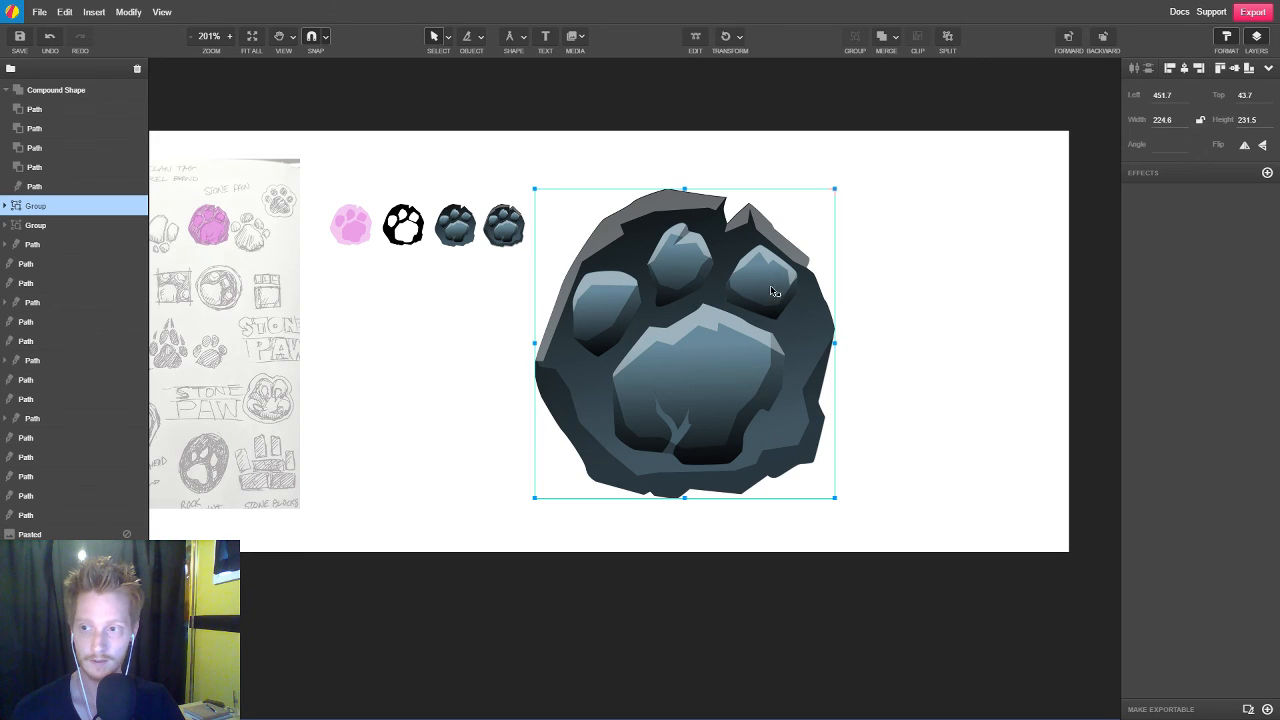
pyautogui.click(6, 90)
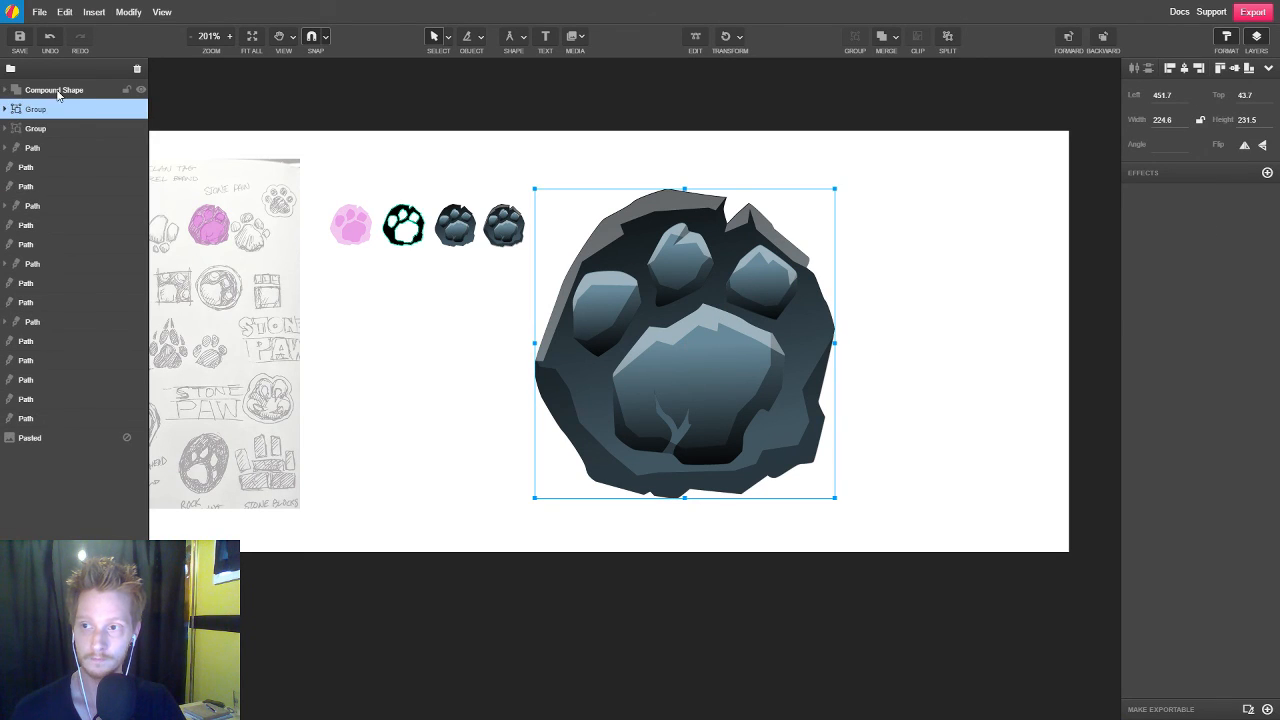
pyautogui.click(57, 92)
pyautogui.click(46, 114)
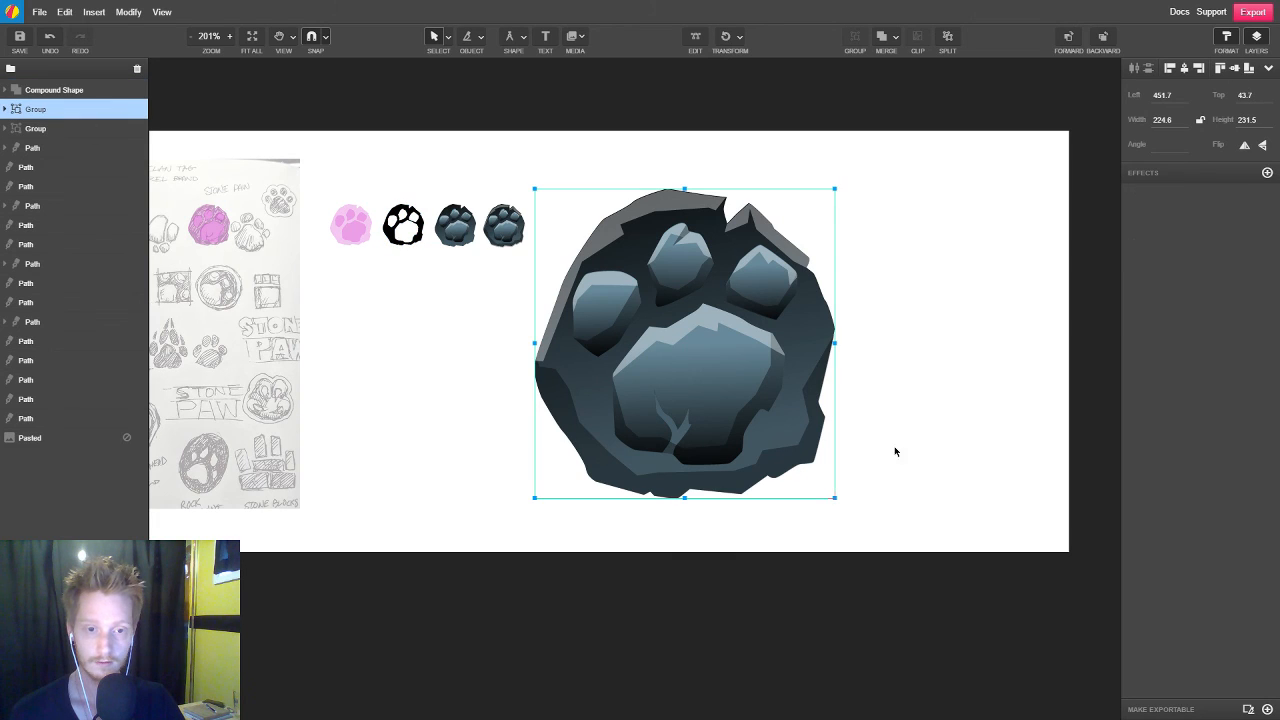
pyautogui.moveTo(836, 503); pyautogui.dragTo(818, 479)
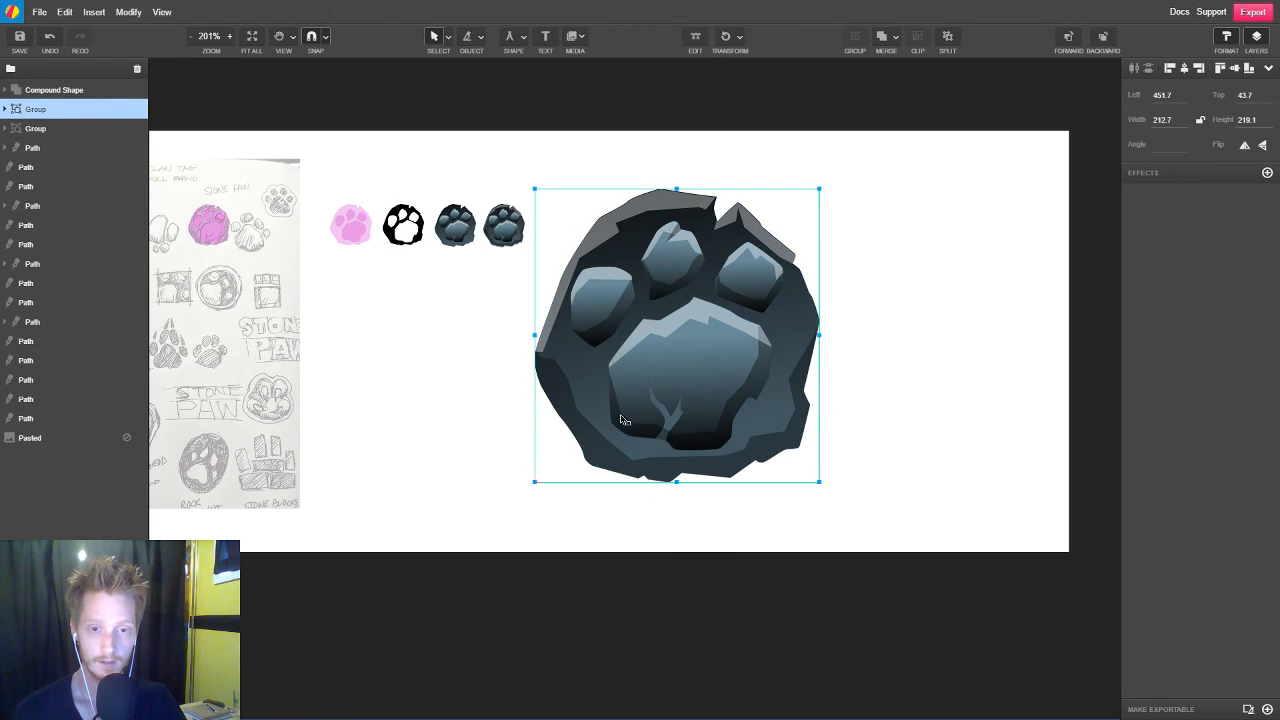
pyautogui.moveTo(822, 486); pyautogui.dragTo(761, 421)
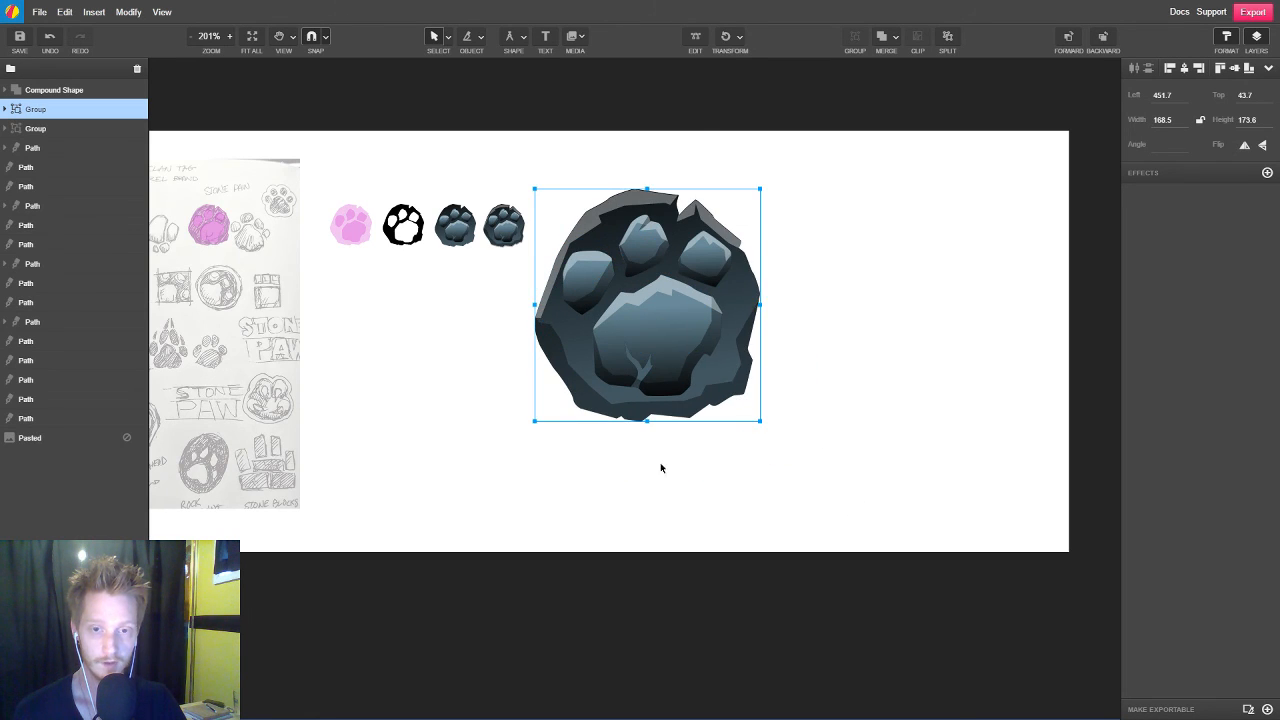
# Duplicate the large paw group and place the copy to its right at the same height, at left position 637.1
pyautogui.hscroll(3, 608, 432)
pyautogui.moveTo(508, 330); pyautogui.dragTo(712, 338)
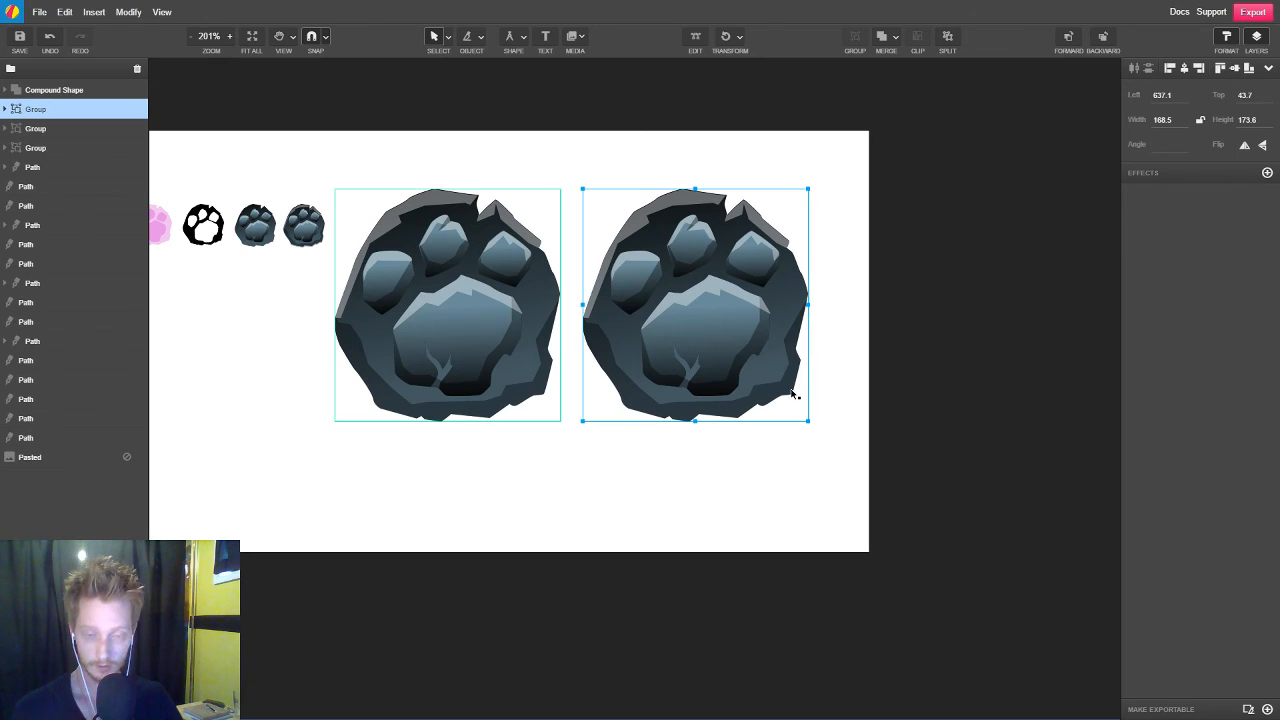
pyautogui.press('space')
pyautogui.moveTo(469, 500)
pyautogui.mouseDown()
pyautogui.moveTo(861, 540)
pyautogui.moveTo(606, 509)
pyautogui.mouseUp()
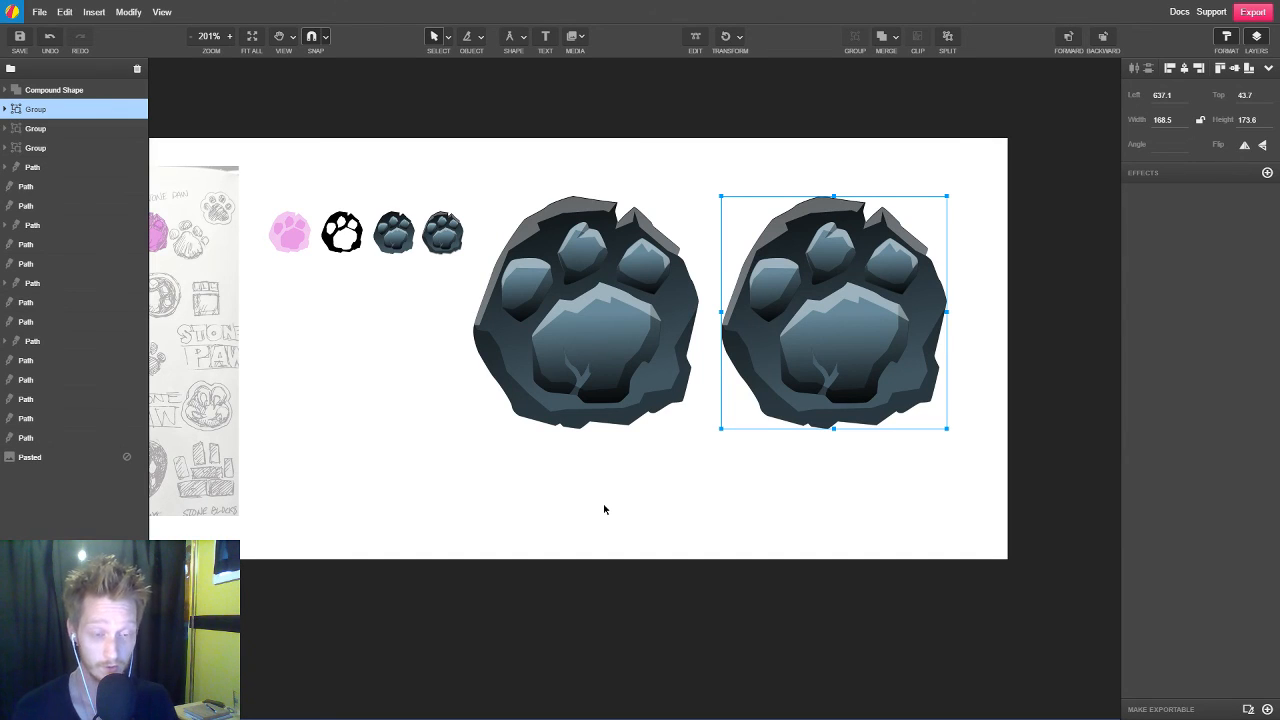
# Add a Hue saturation adjustment effect to the duplicated large paw
pyautogui.moveTo(874, 495); pyautogui.dragTo(766, 517)
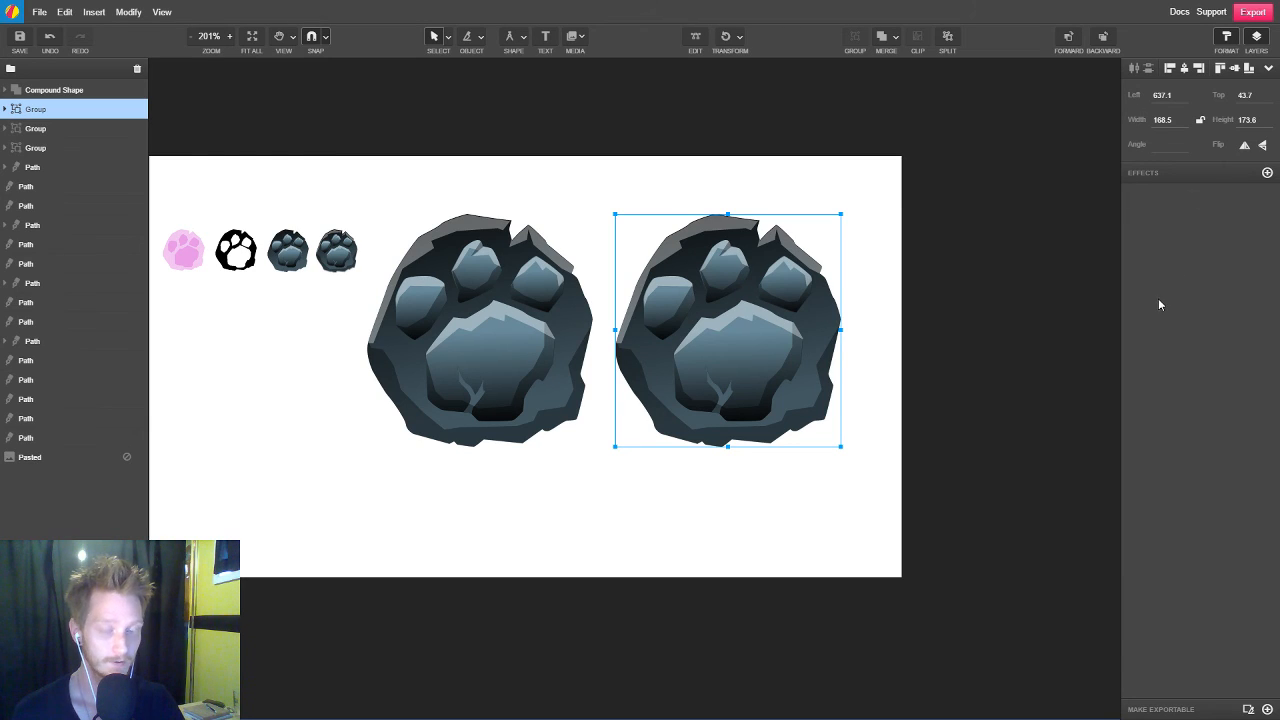
pyautogui.click(1267, 174)
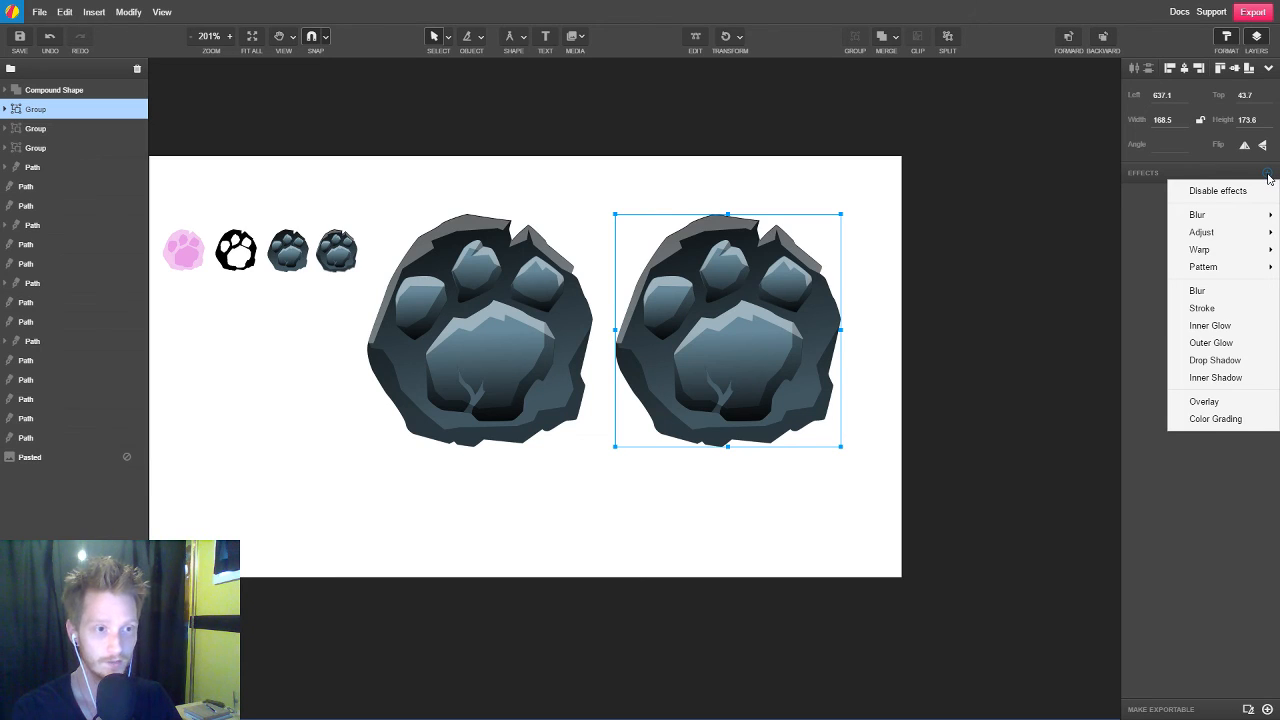
pyautogui.moveTo(1240, 236)
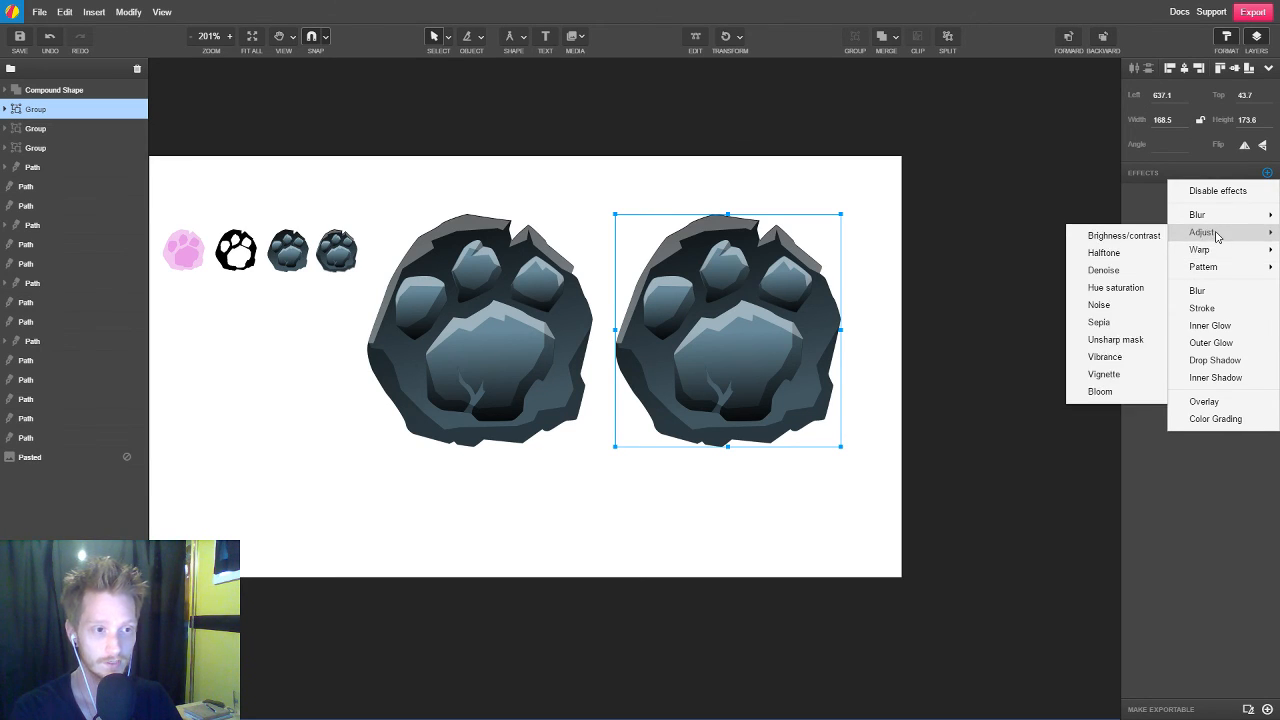
pyautogui.click(1127, 290)
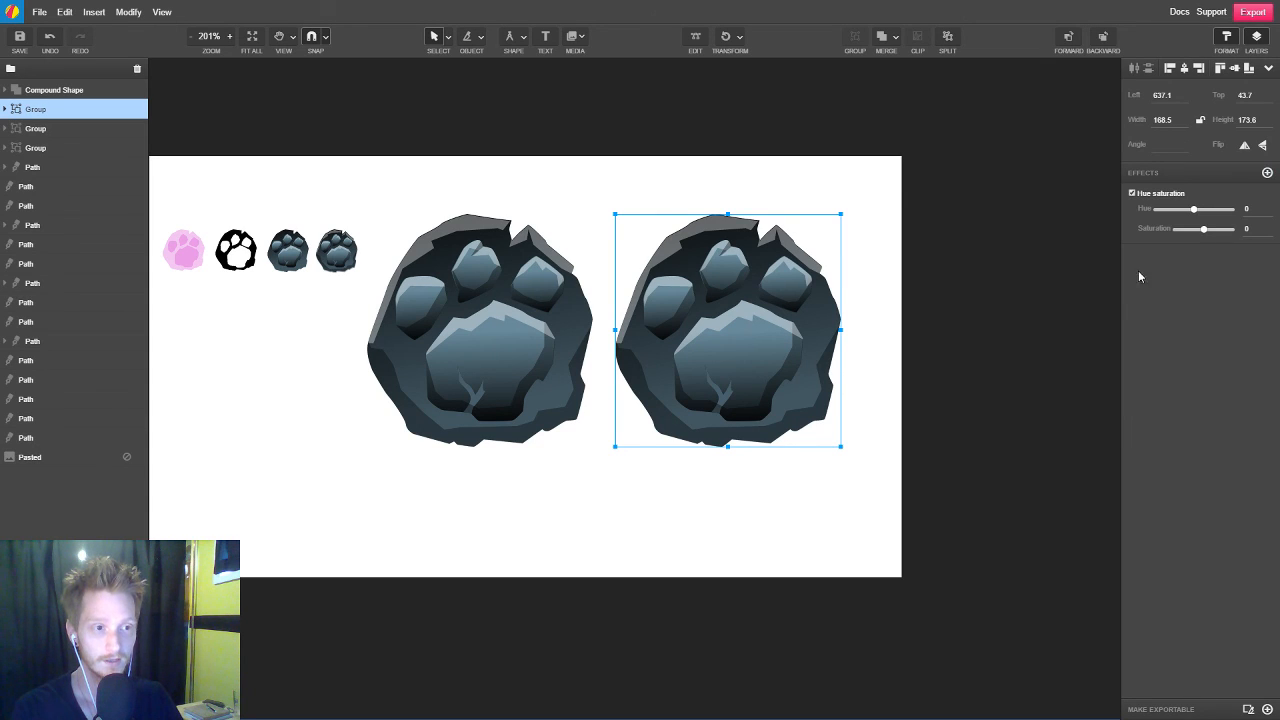
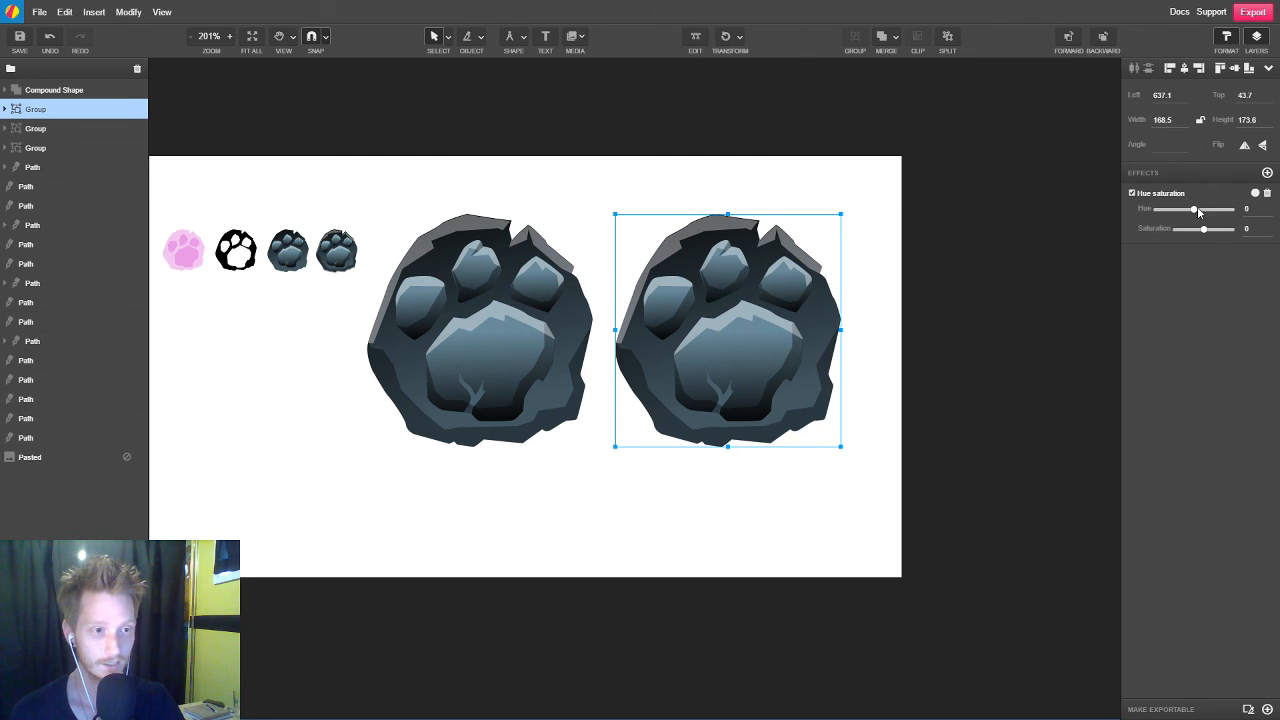
# Set the hue of the duplicated large paw to 1 for a brown version
pyautogui.moveTo(1197, 210)
pyautogui.mouseDown()
pyautogui.moveTo(1212, 211)
pyautogui.moveTo(1184, 212)
pyautogui.moveTo(1214, 212)
pyautogui.mouseUp()
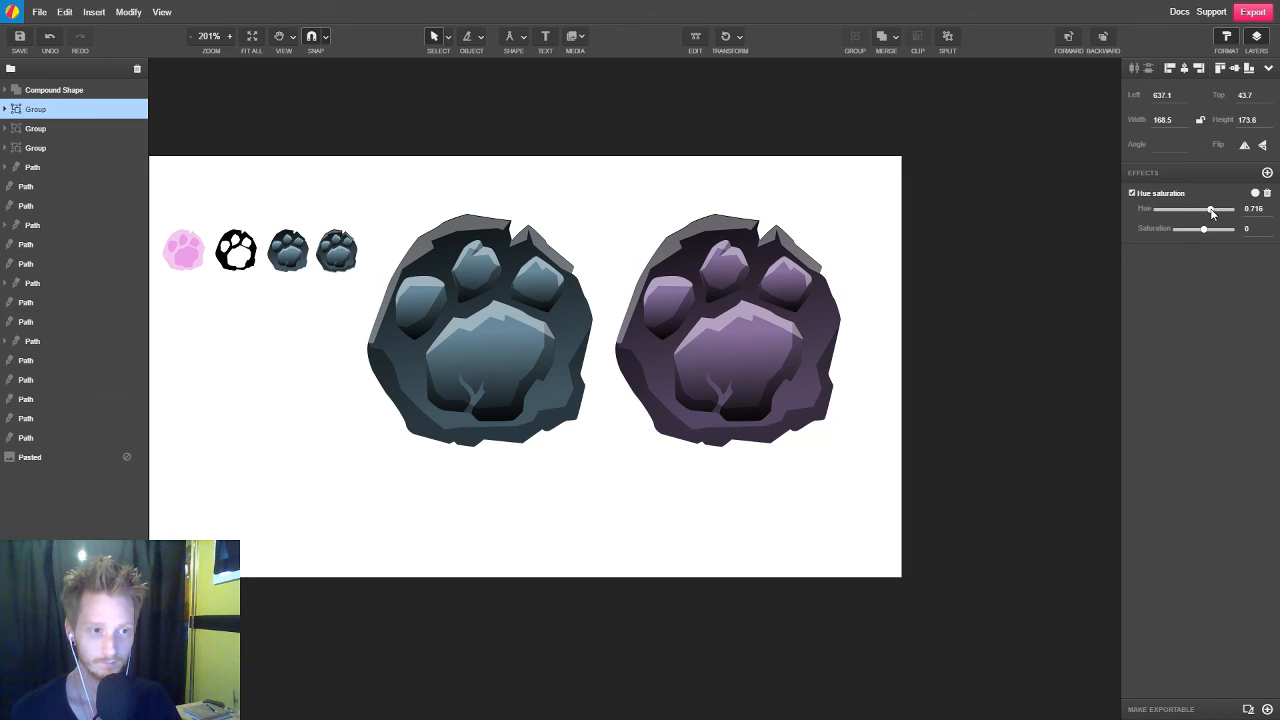
pyautogui.moveTo(1227, 212); pyautogui.dragTo(1250, 211)
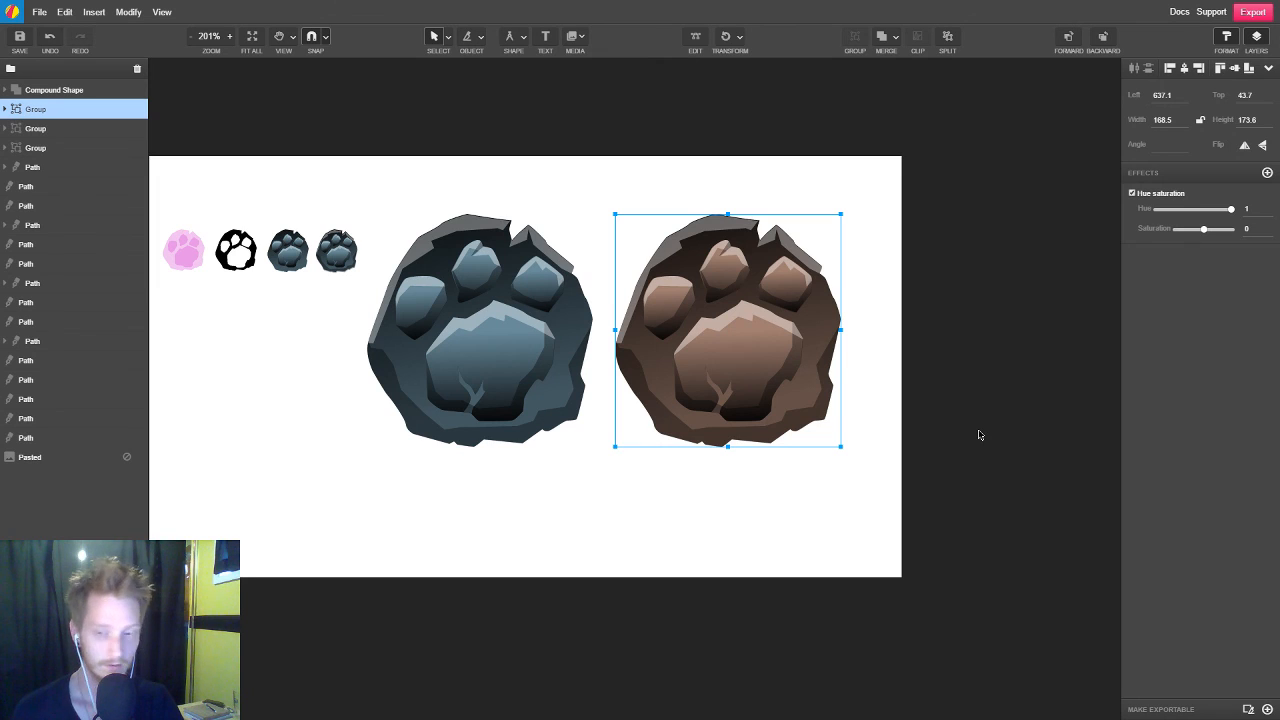
pyautogui.scroll(-5, 980, 433)
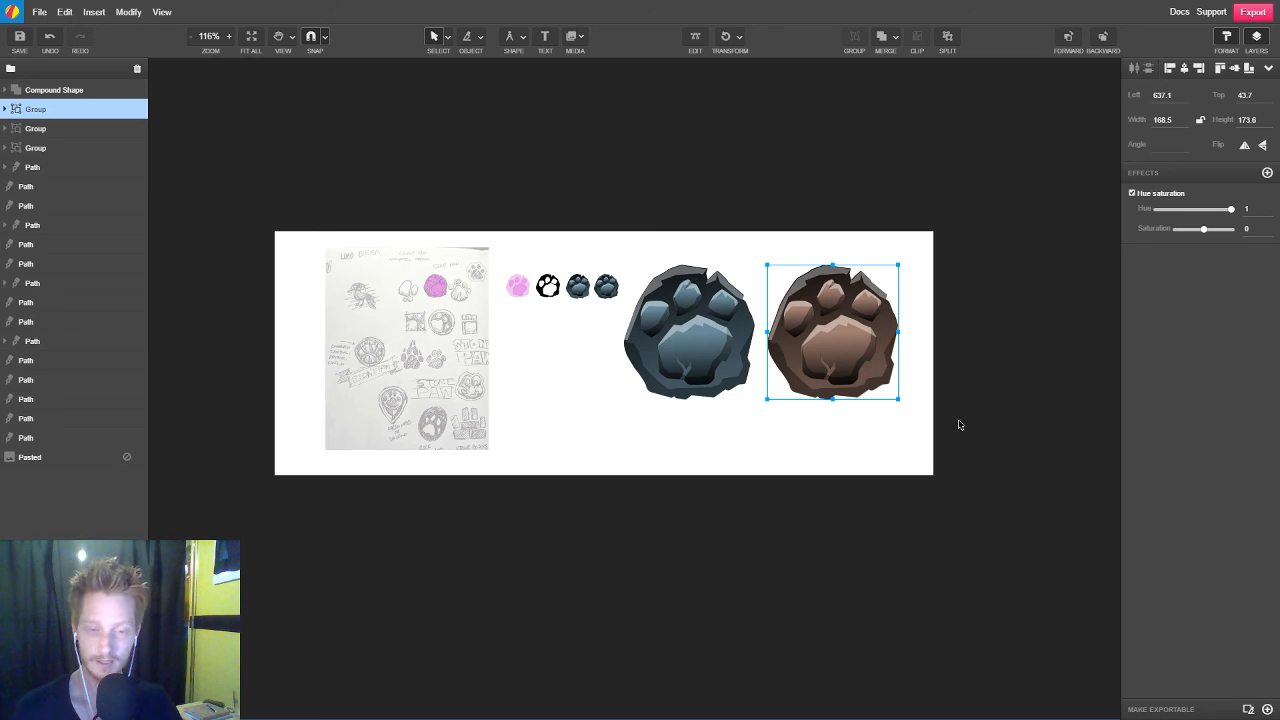
pyautogui.click(958, 432)
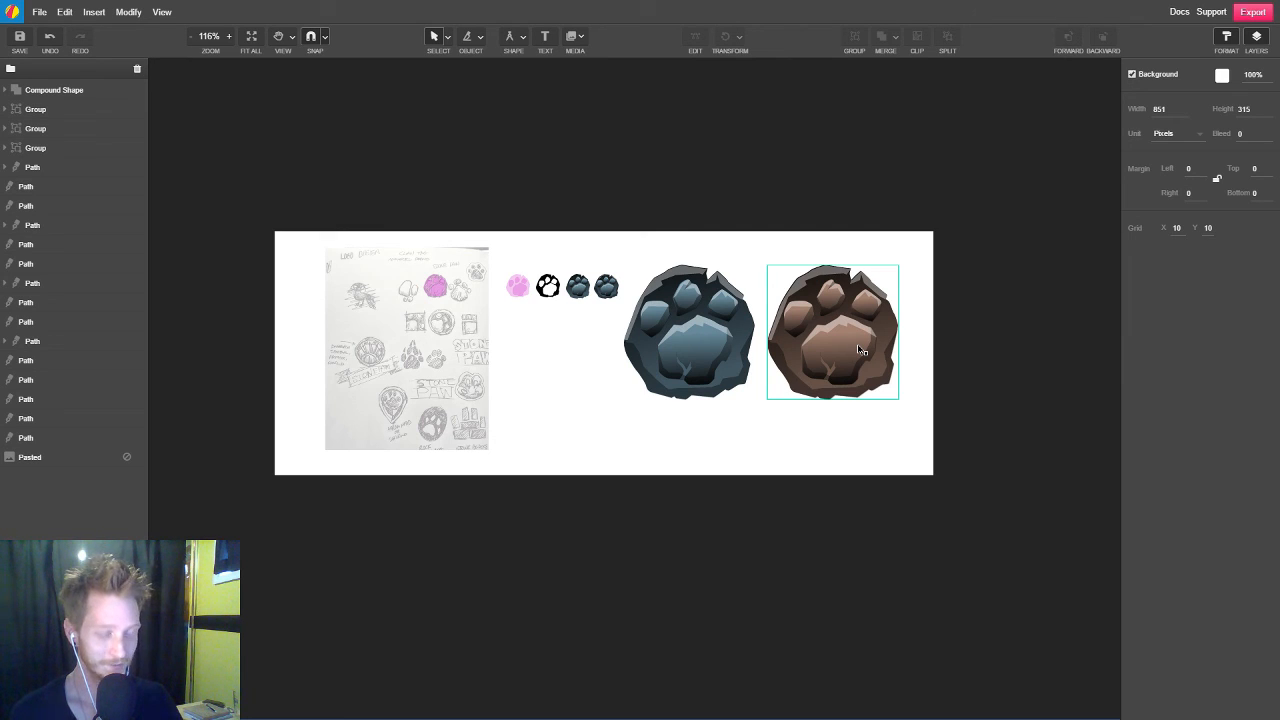
# Duplicate the brown paw to its right, beyond the page, and scale the copy down to 70.3 by 72.5 px
pyautogui.scroll(3, 1017, 405)
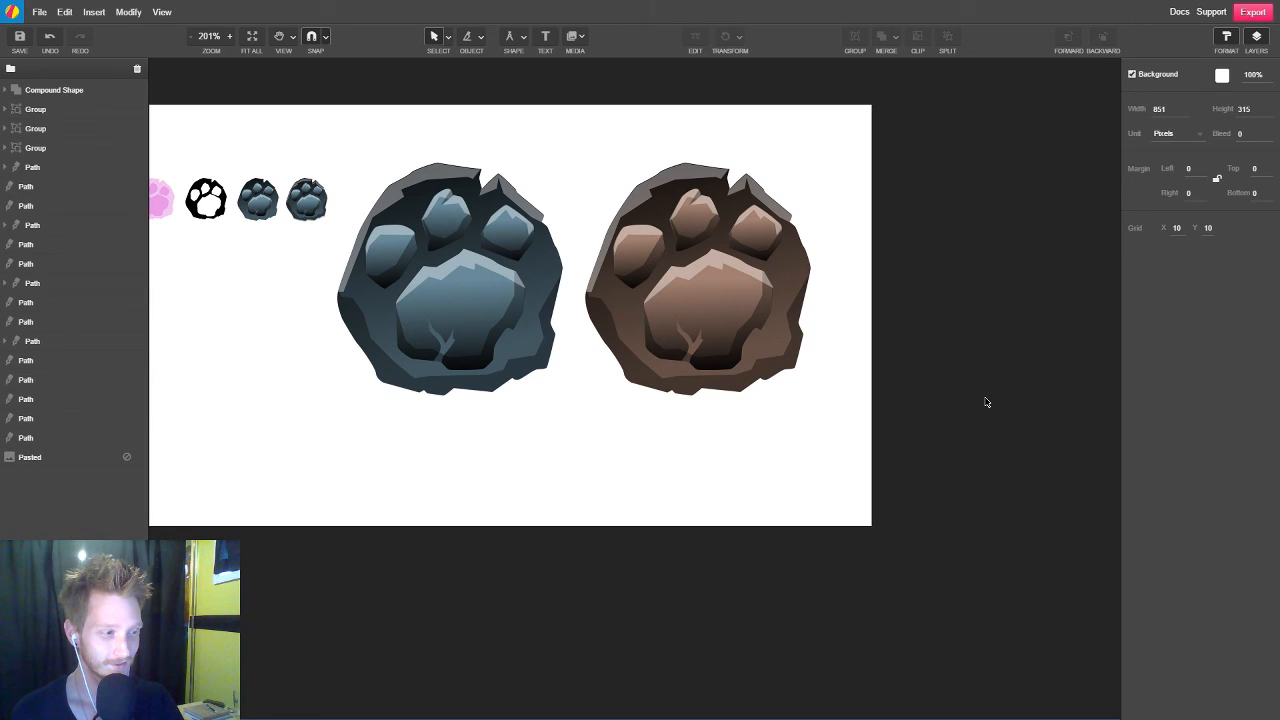
pyautogui.click(726, 300)
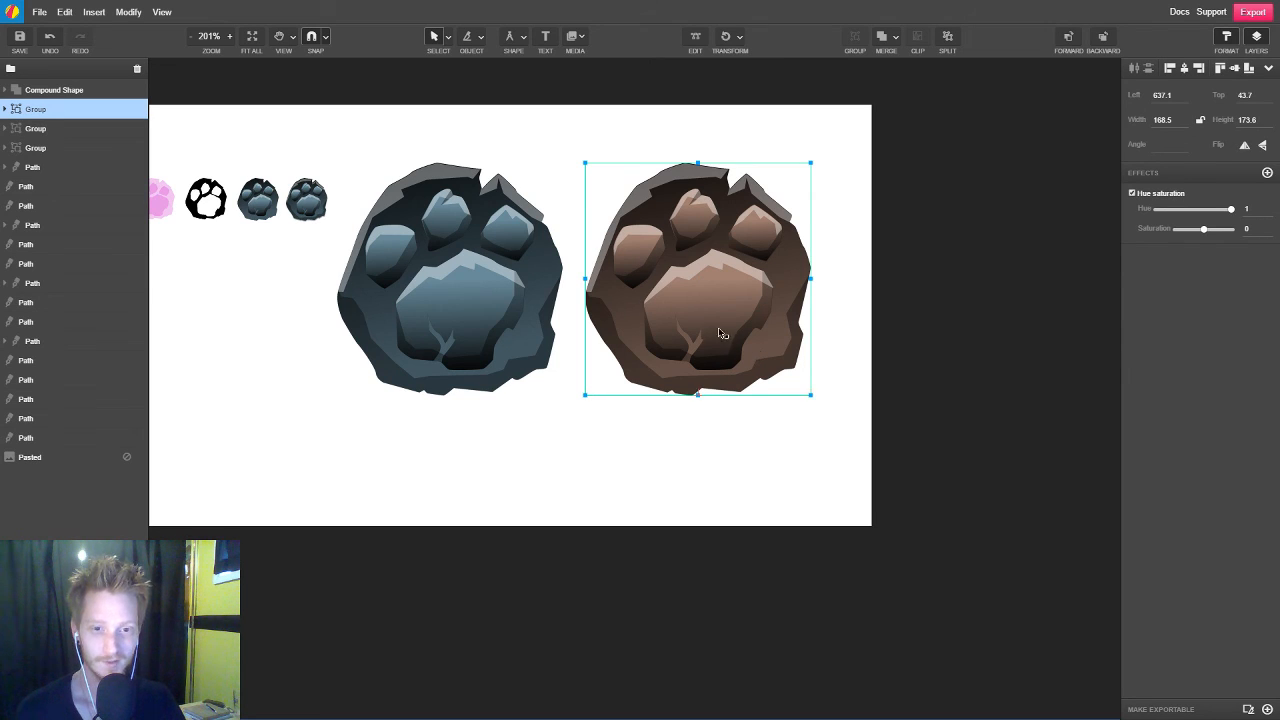
pyautogui.moveTo(722, 333); pyautogui.dragTo(980, 335)
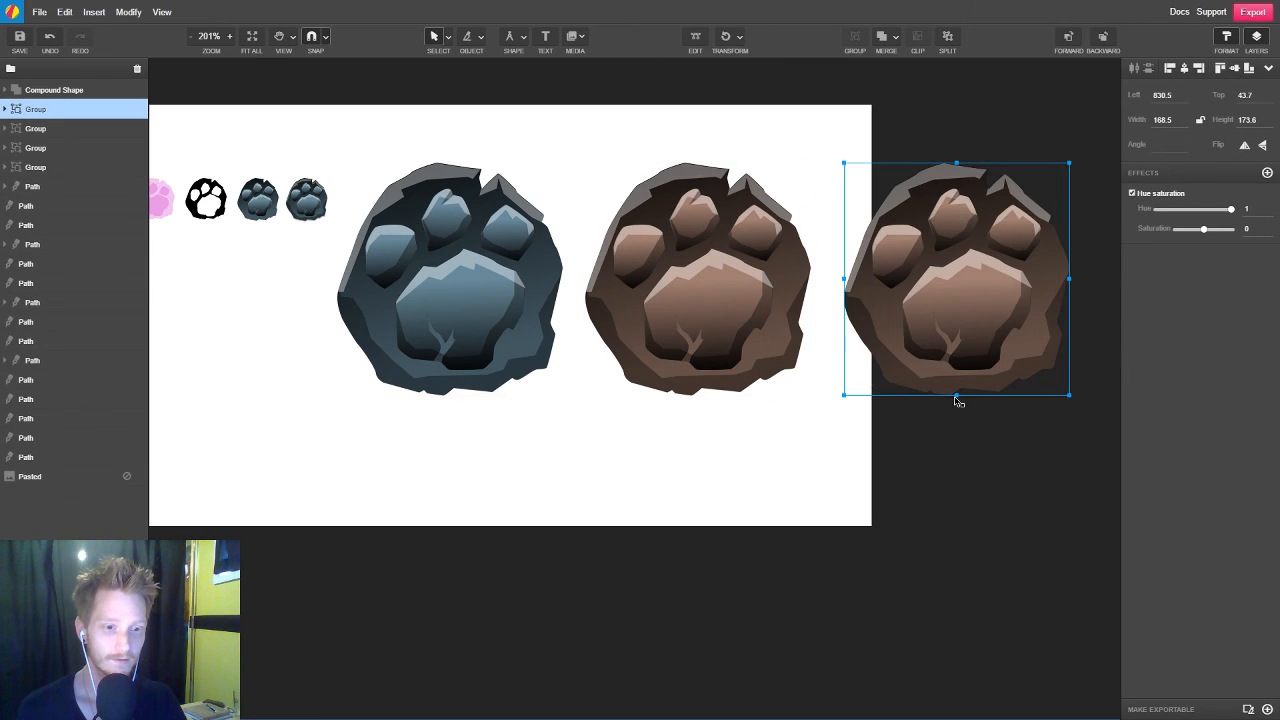
pyautogui.moveTo(957, 400); pyautogui.dragTo(956, 262)
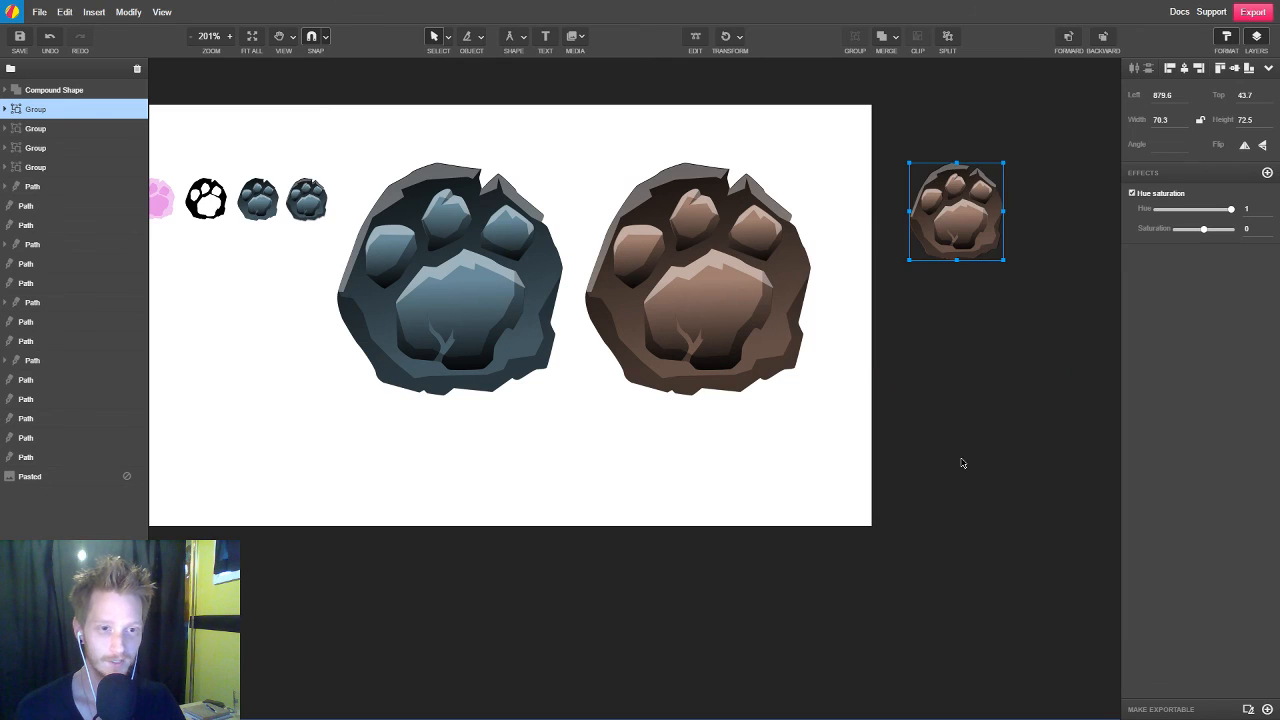
# Move the small brown paw beneath the row of small paws, at left position 368.9 and top position 145.3
pyautogui.press('space')
pyautogui.moveTo(991, 446); pyautogui.dragTo(1047, 434)
pyautogui.moveTo(1017, 213); pyautogui.dragTo(334, 350)
pyautogui.press('space')
pyautogui.moveTo(443, 471)
pyautogui.mouseDown()
pyautogui.moveTo(677, 526)
pyautogui.moveTo(671, 517)
pyautogui.mouseUp()
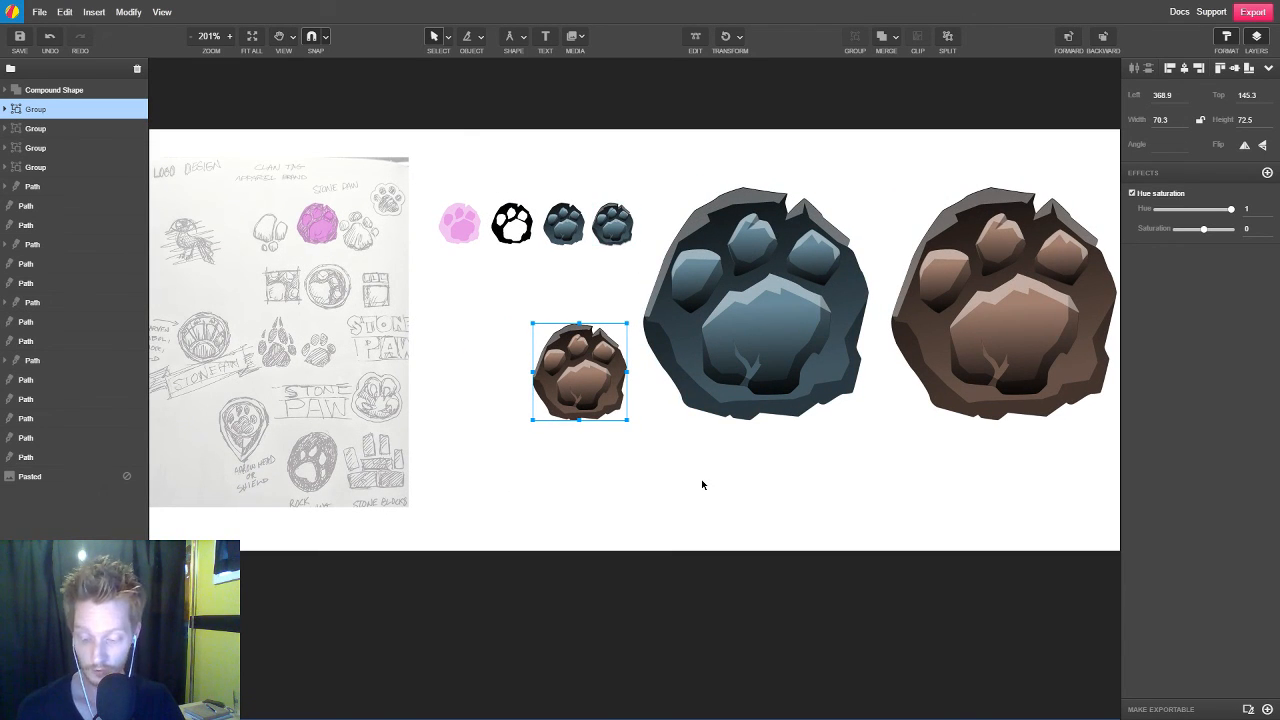
# Duplicate the small brown paw, place the copy on its left at left position 287.3, and align both along their vertical middles
pyautogui.hotkey('ctrl', 'd')
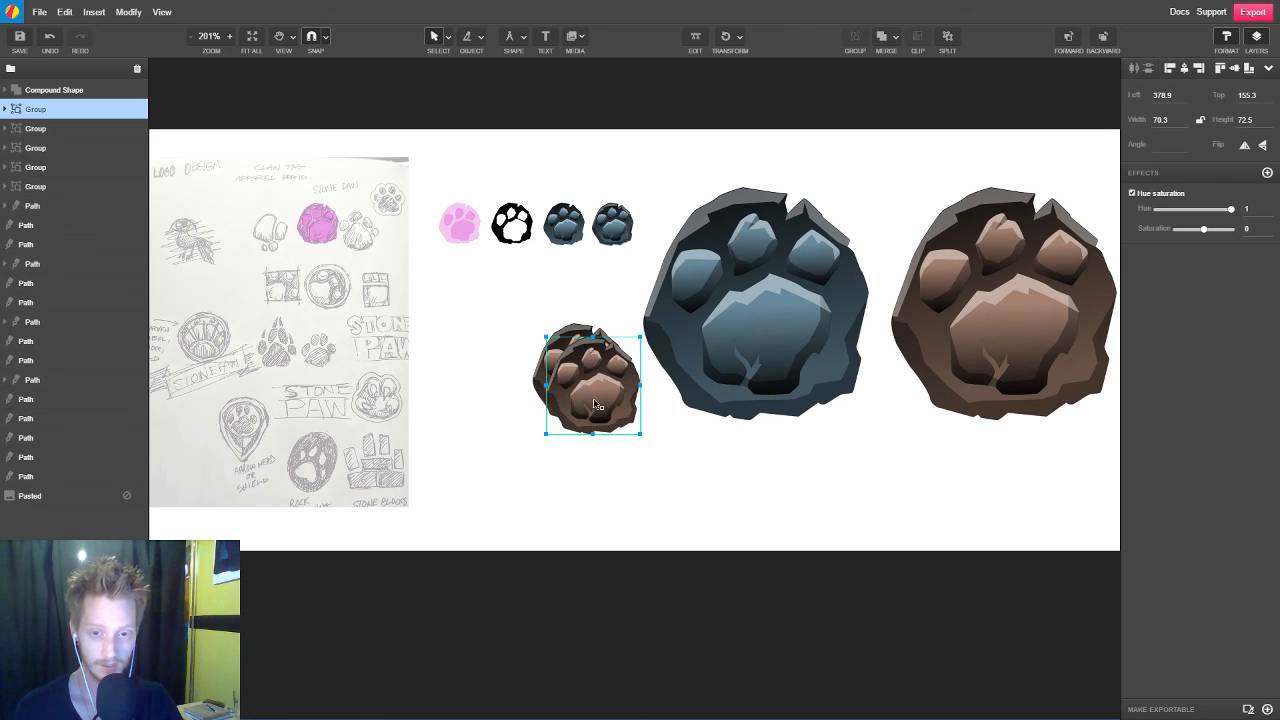
pyautogui.moveTo(595, 403); pyautogui.dragTo(476, 401)
pyautogui.keyDown('shift'); pyautogui.click(538, 405); pyautogui.keyUp('shift')
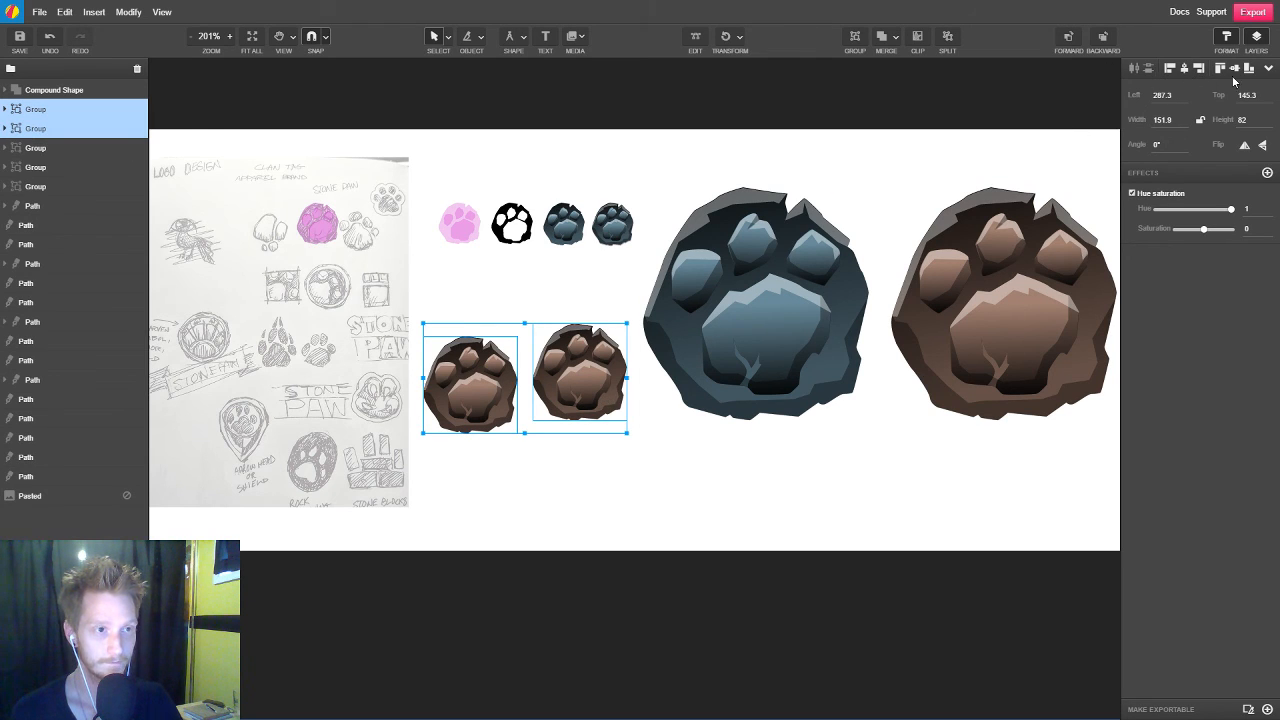
pyautogui.click(1234, 68)
pyautogui.click(564, 477)
pyautogui.hscroll(3, 565, 480)
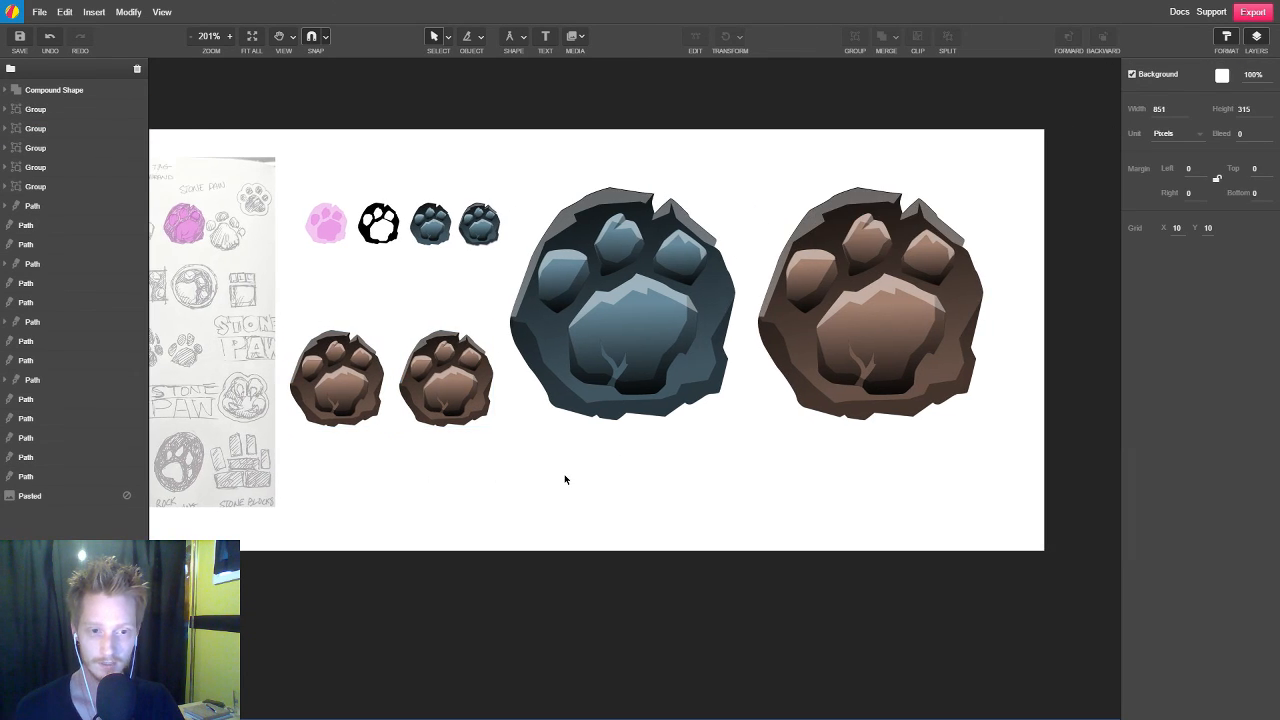
# Shift the hue of the two small brown paws, making the right one purple and the left one green with hue -0.464
pyautogui.click(445, 360)
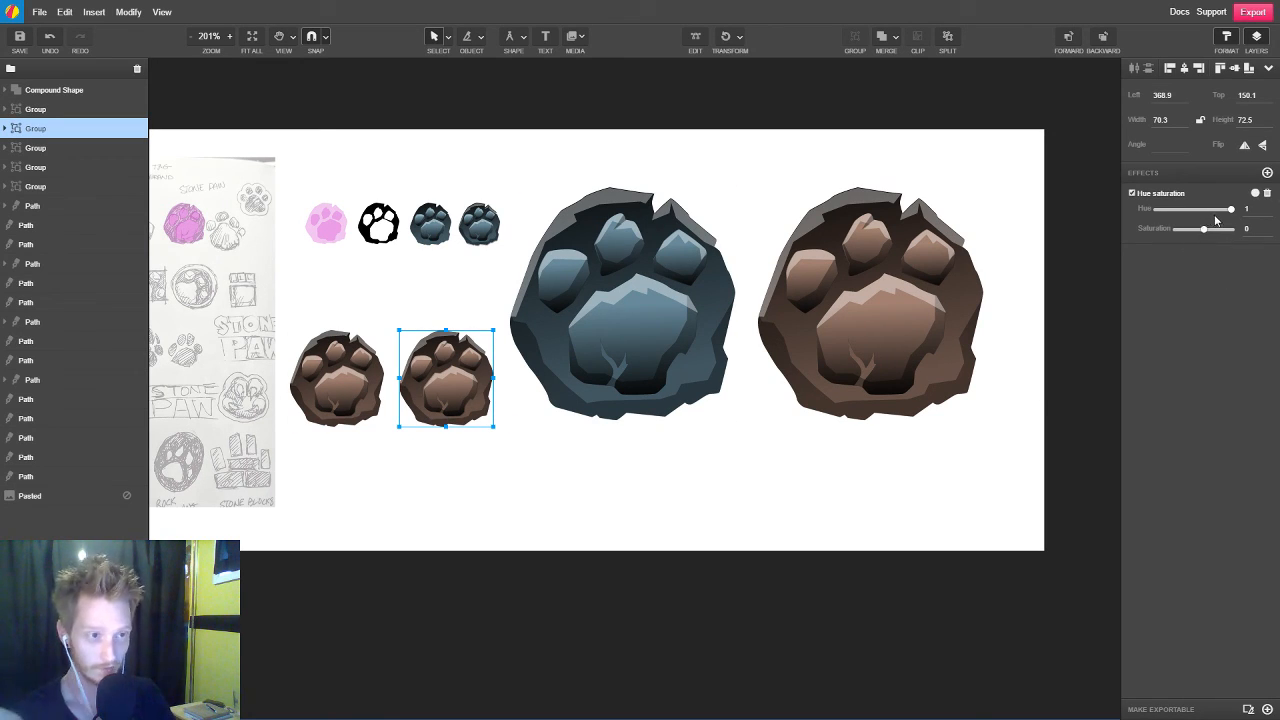
pyautogui.moveTo(1229, 209); pyautogui.dragTo(1176, 210)
pyautogui.click(346, 394)
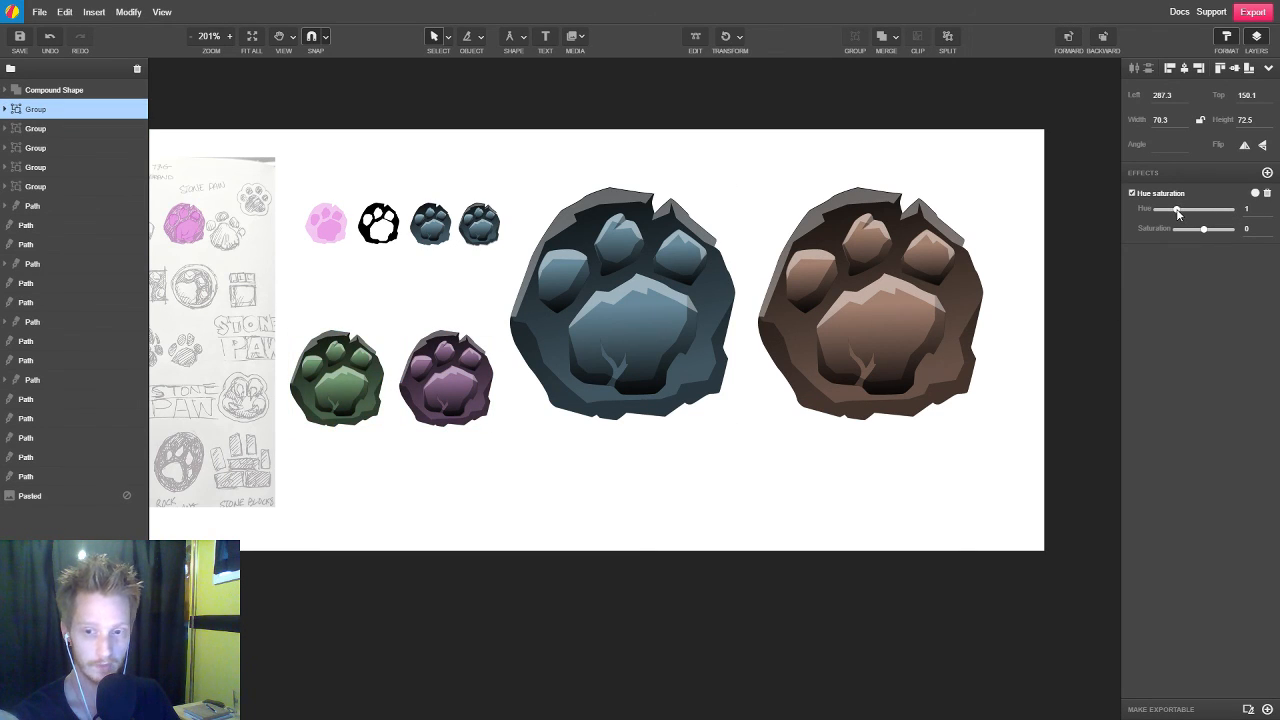
pyautogui.click(724, 581)
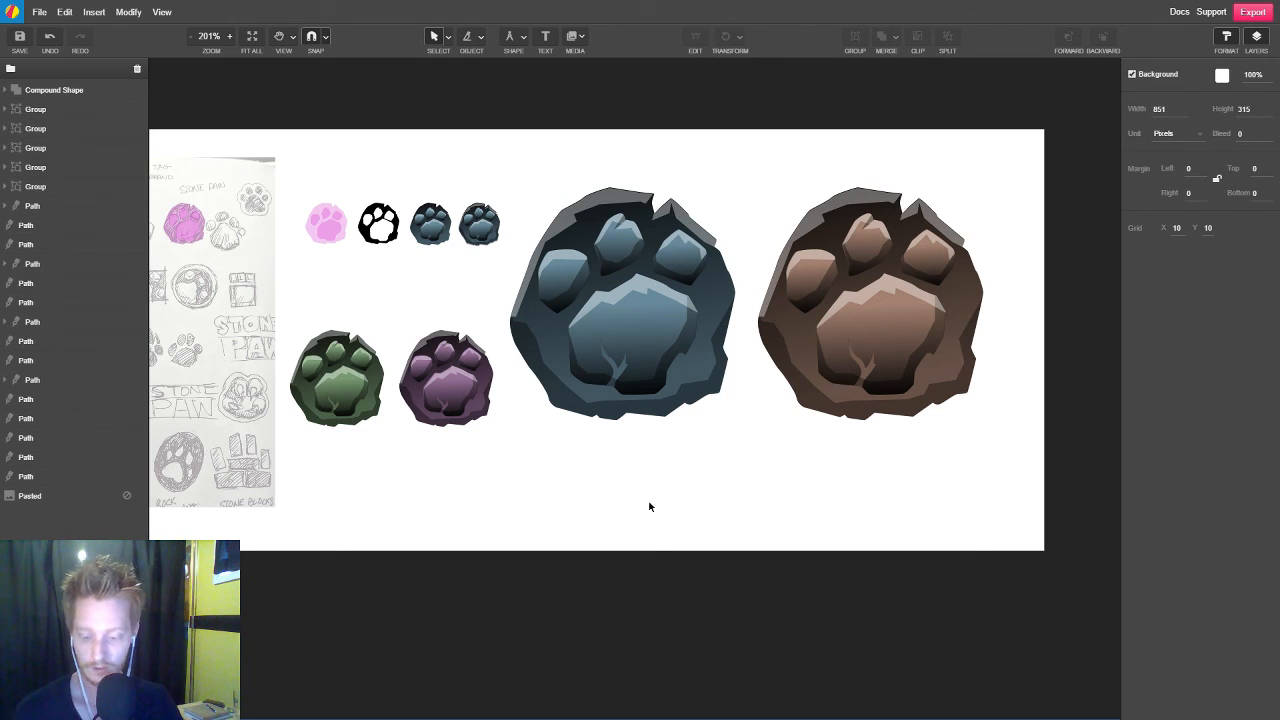
# Add the text STONE below the large slate paw
pyautogui.press('t')
pyautogui.click(600, 497)
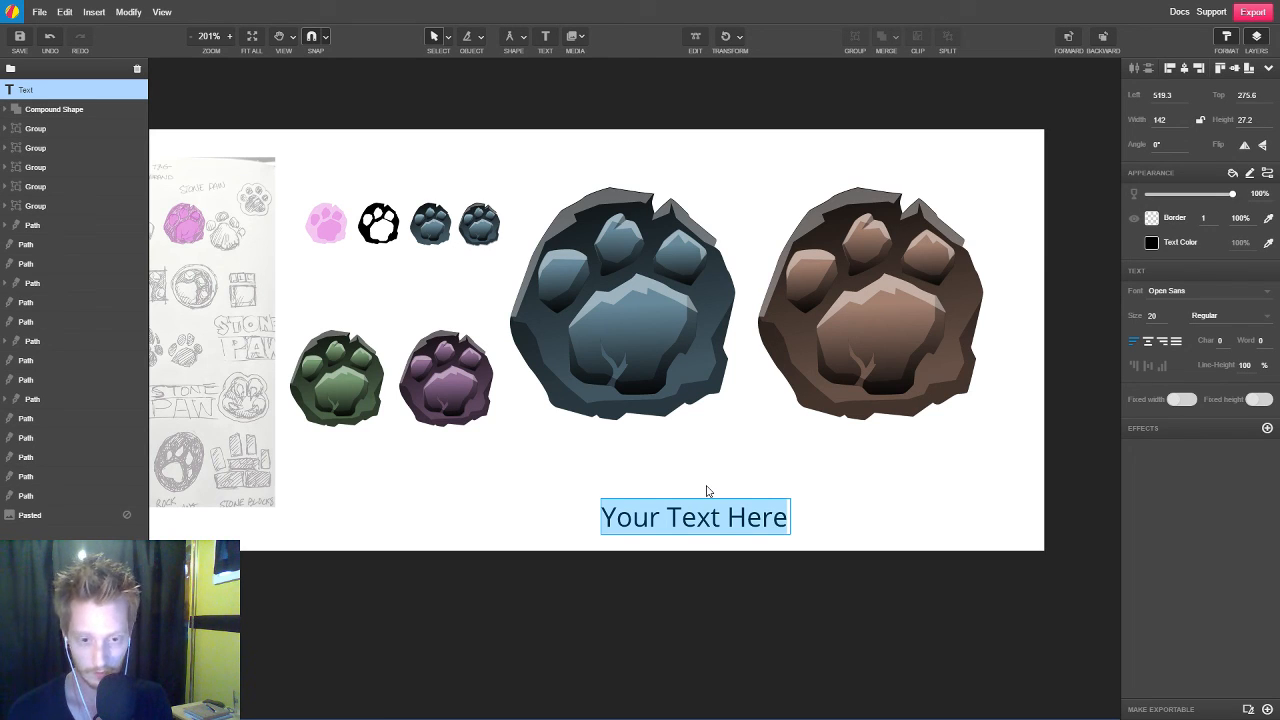
pyautogui.write('STONE')
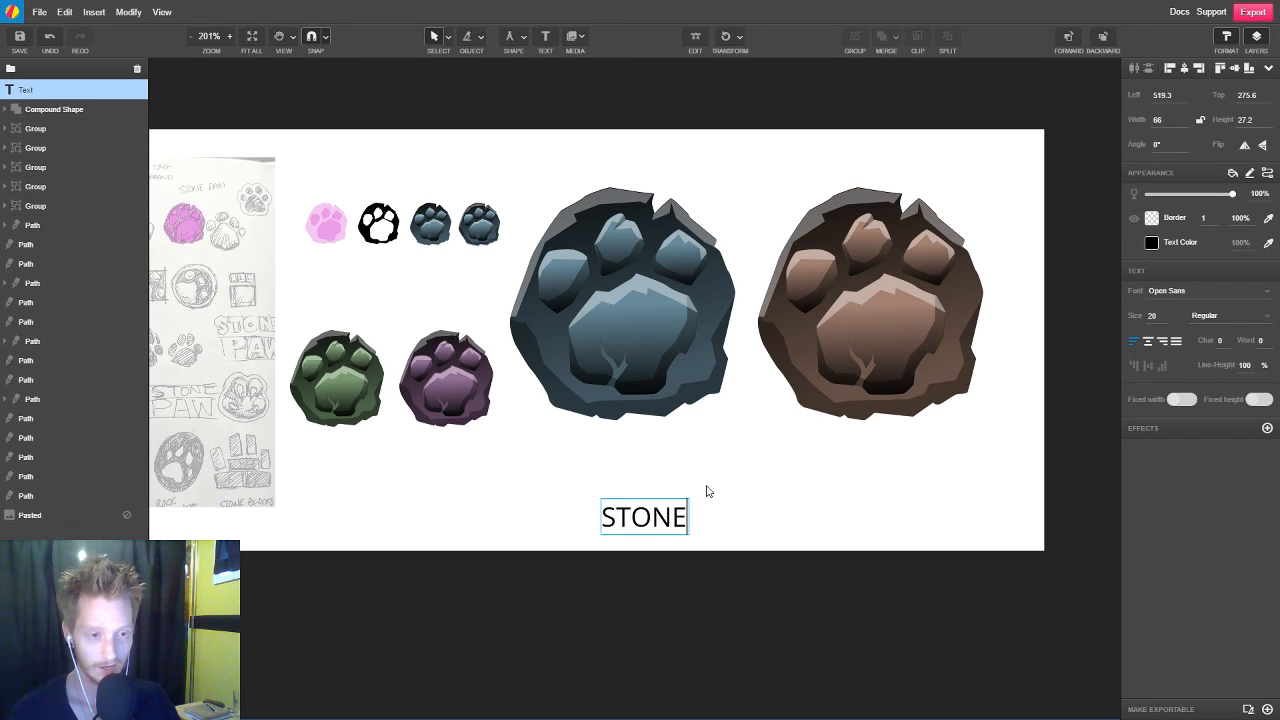
# Set the font of the STONE text to Alfa Slab One
pyautogui.click(1268, 293)
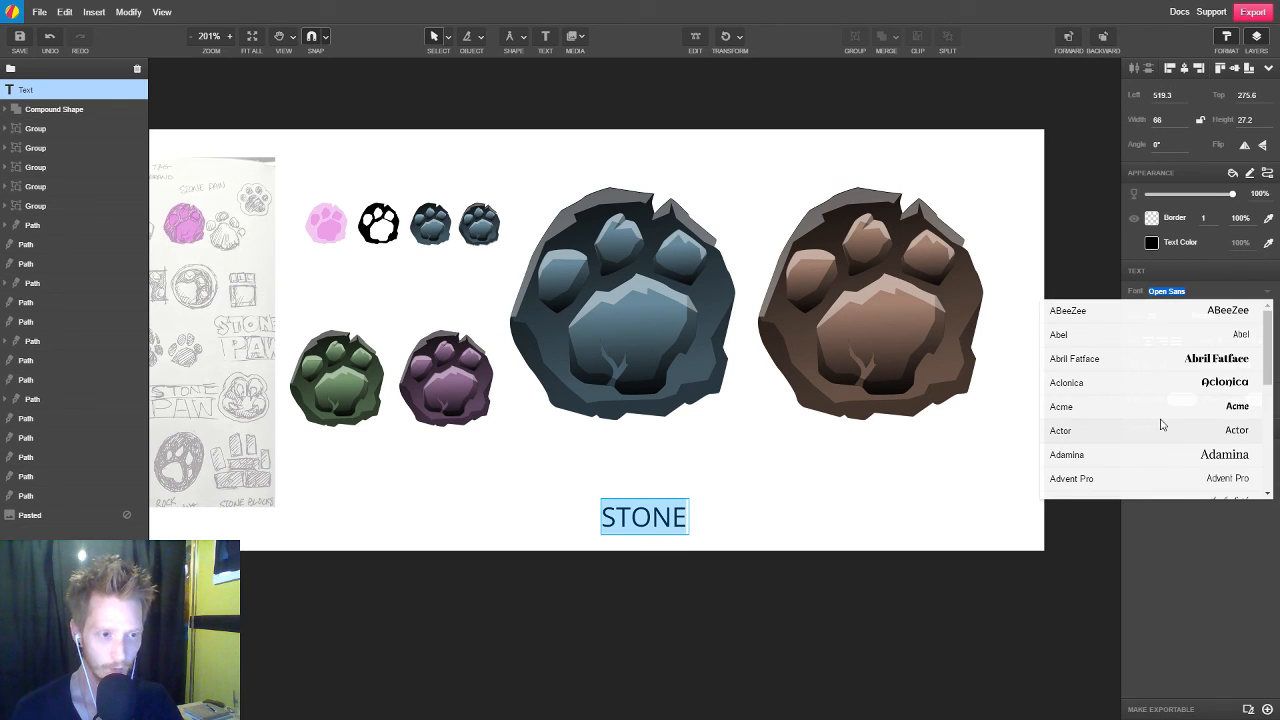
pyautogui.scroll(-4, 1161, 425)
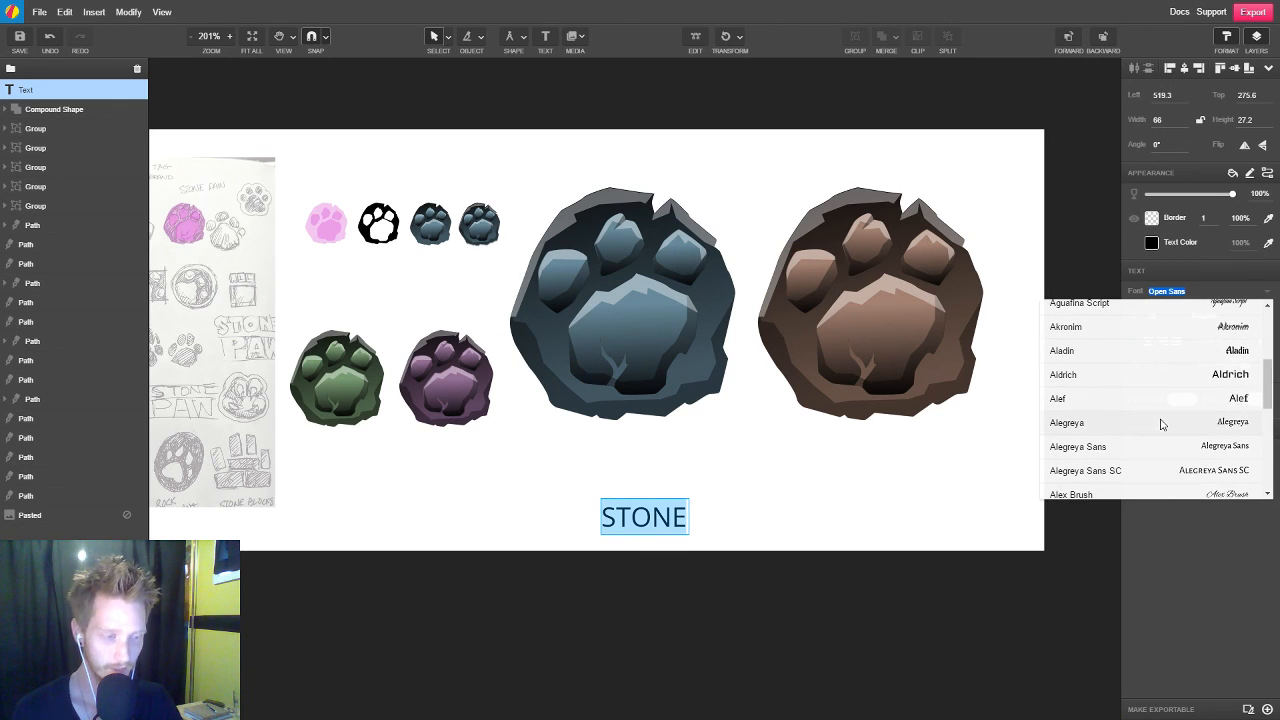
pyautogui.scroll(-3, 1161, 425)
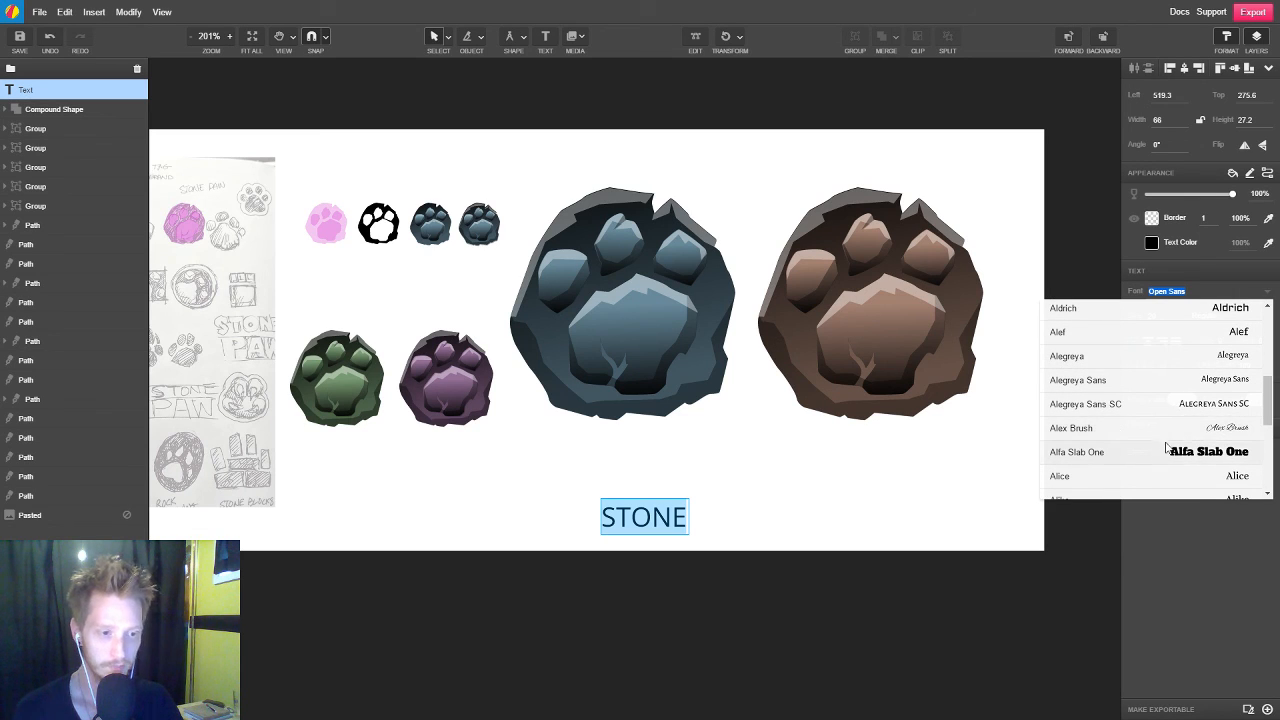
pyautogui.click(1170, 453)
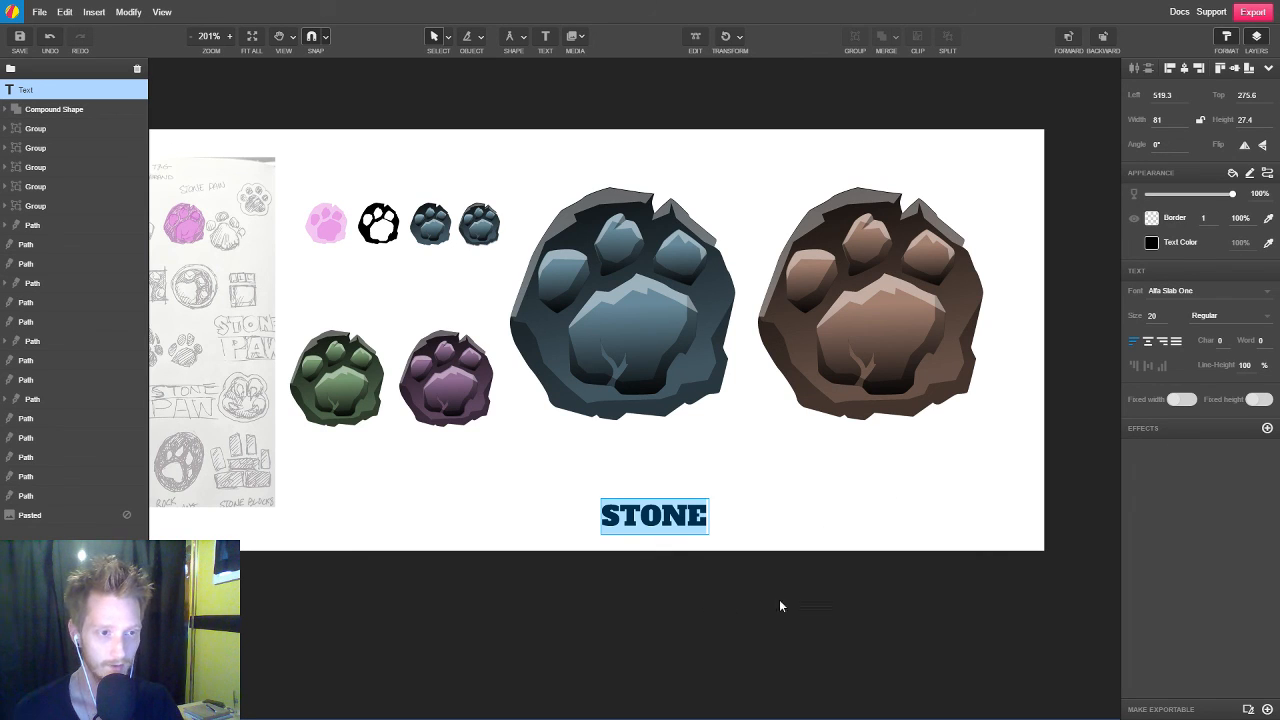
pyautogui.press('Escape')
# Duplicate the STONE text directly underneath and change the lower line's wording to PAW
pyautogui.moveTo(686, 527); pyautogui.dragTo(648, 503)
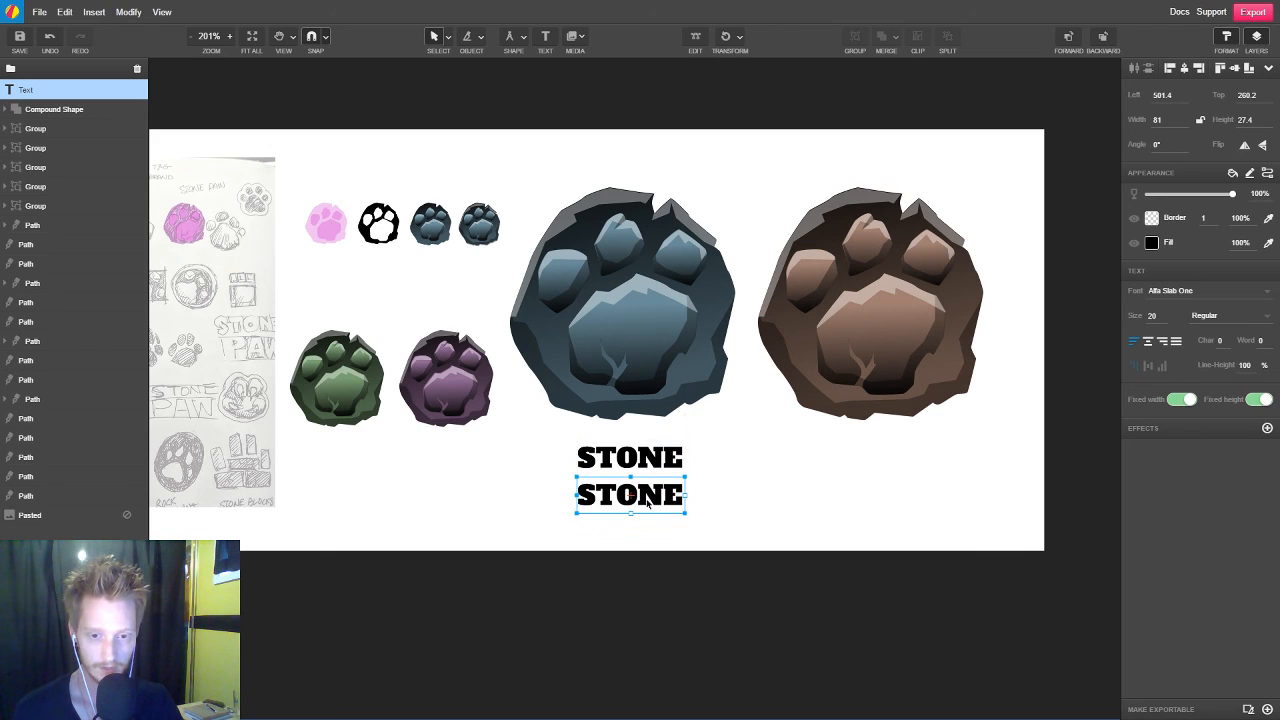
pyautogui.doubleClick(655, 505)
pyautogui.hotkey('ctrl', 'a')
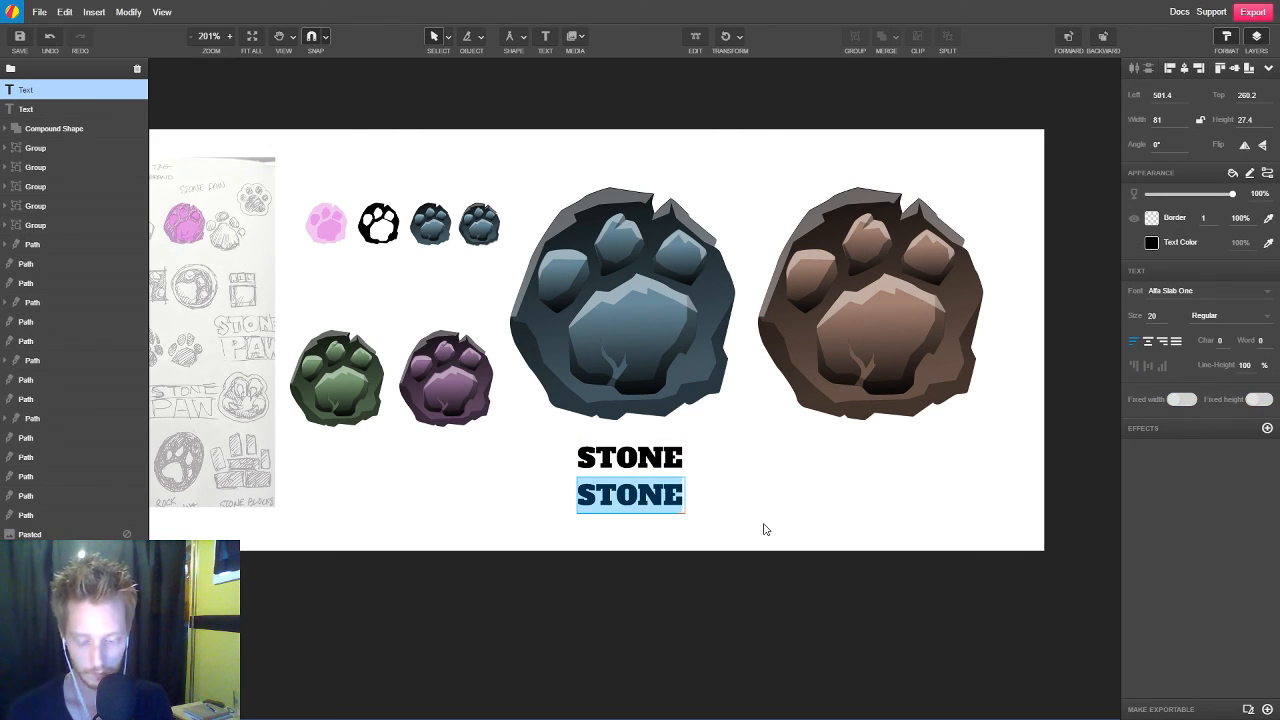
pyautogui.write('PAW')
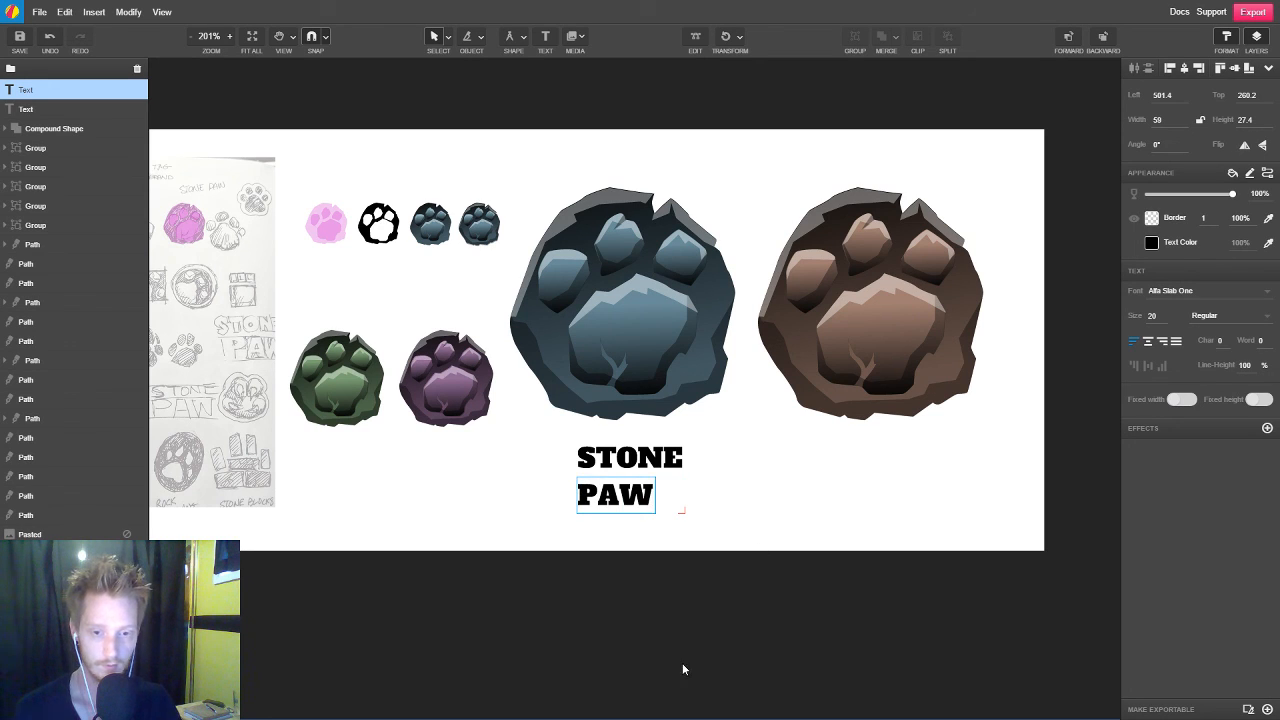
pyautogui.press('Escape')
# Duplicate the STONE and PAW text lines together to the right at the same height, at left position 623
pyautogui.keyDown('shift'); pyautogui.click(650, 462); pyautogui.keyUp('shift')
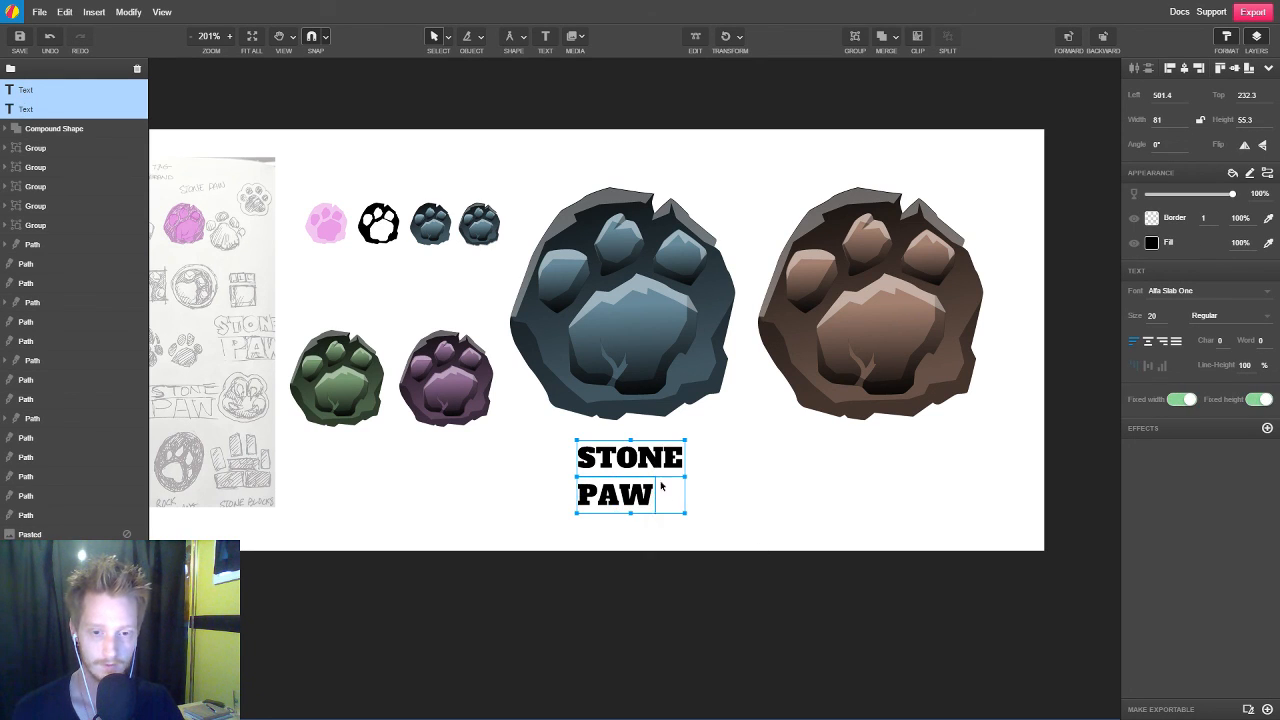
pyautogui.moveTo(638, 503); pyautogui.dragTo(800, 503)
pyautogui.hscroll(3, 686, 621)
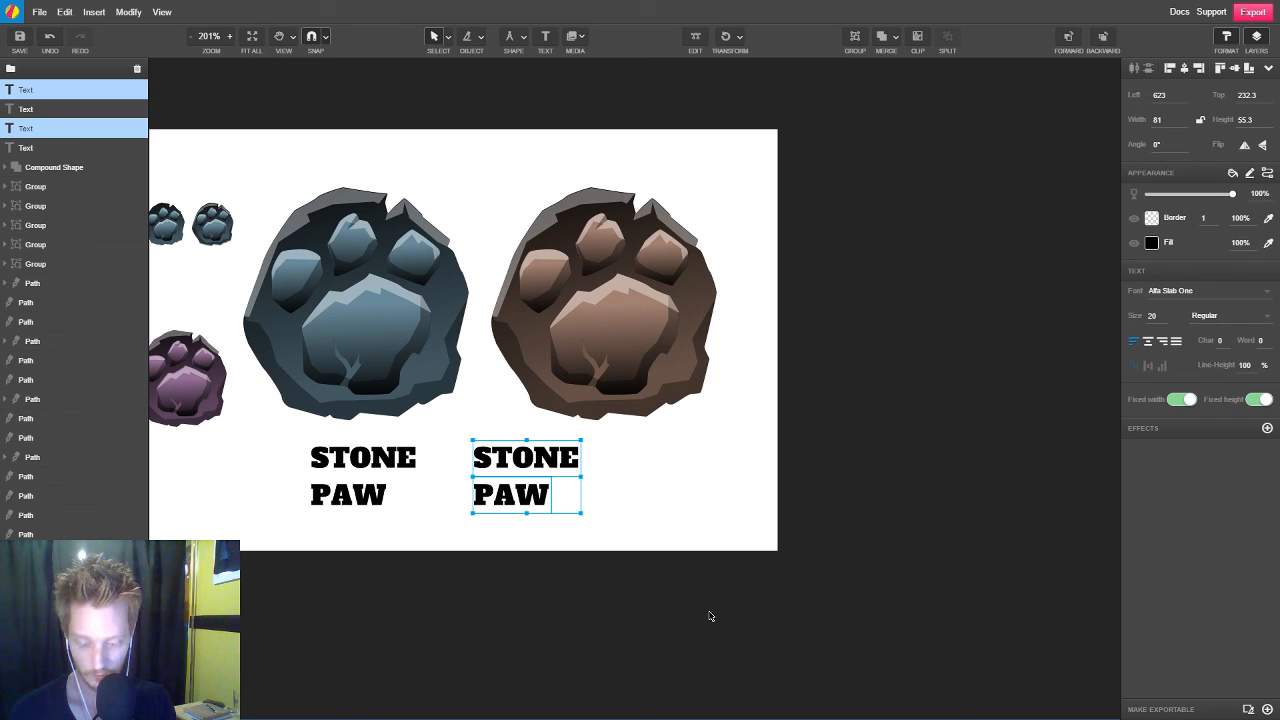
# Convert the copied STONE and PAW lines to paths and move PAW up close under STONE, at top position 256.4
pyautogui.hotkey('ctrl', 'shift', 'p')
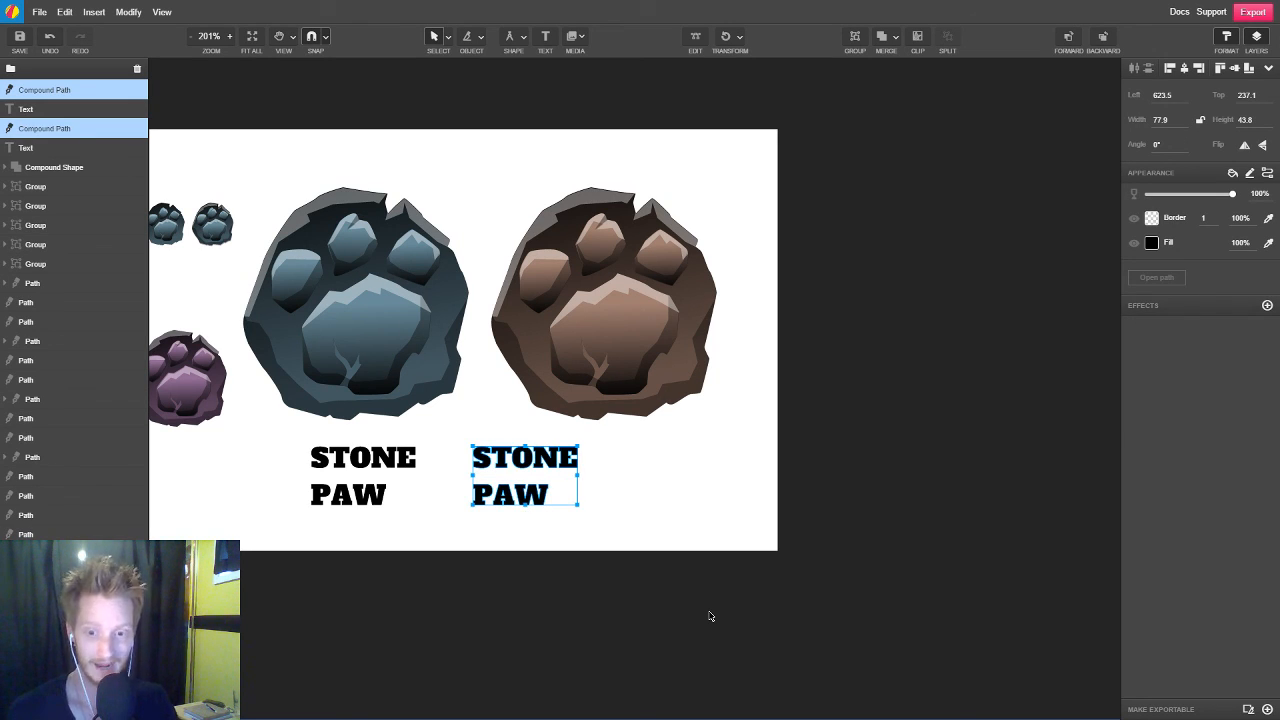
pyautogui.click(710, 616)
pyautogui.moveTo(546, 499); pyautogui.dragTo(548, 486)
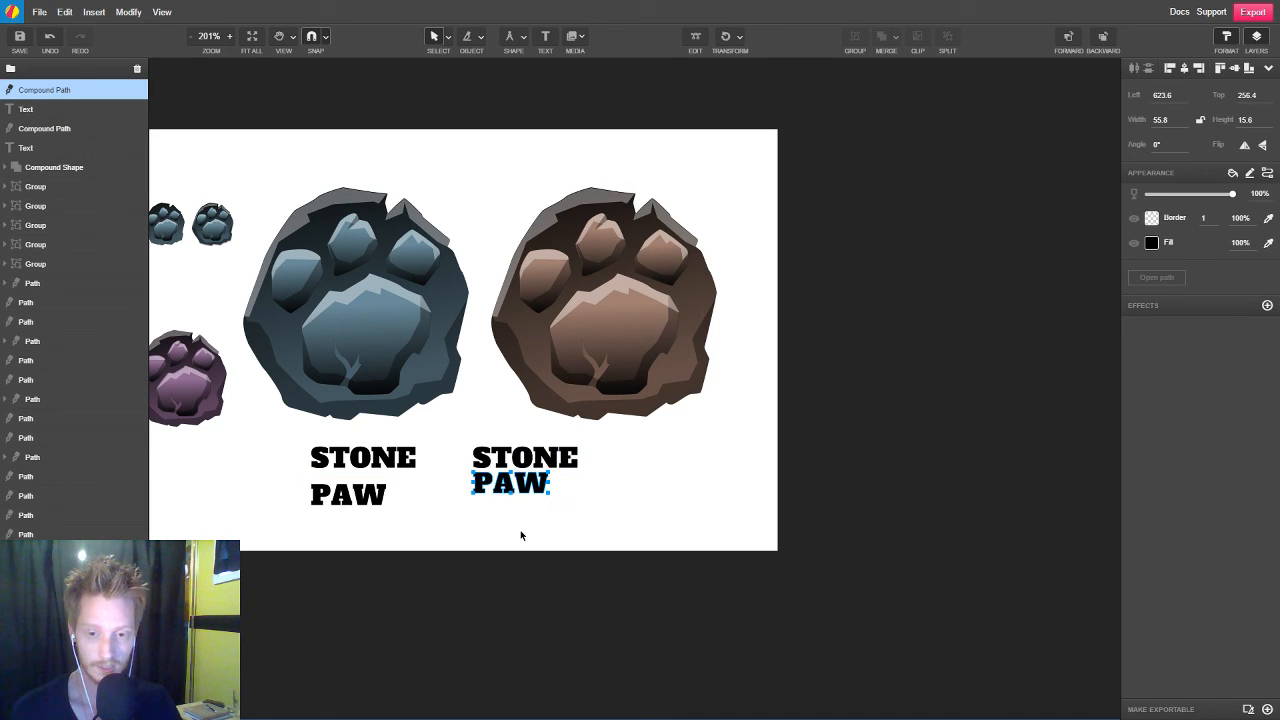
# Compare the original editable STONE text with the copied lettering converted to paths
pyautogui.click(545, 466)
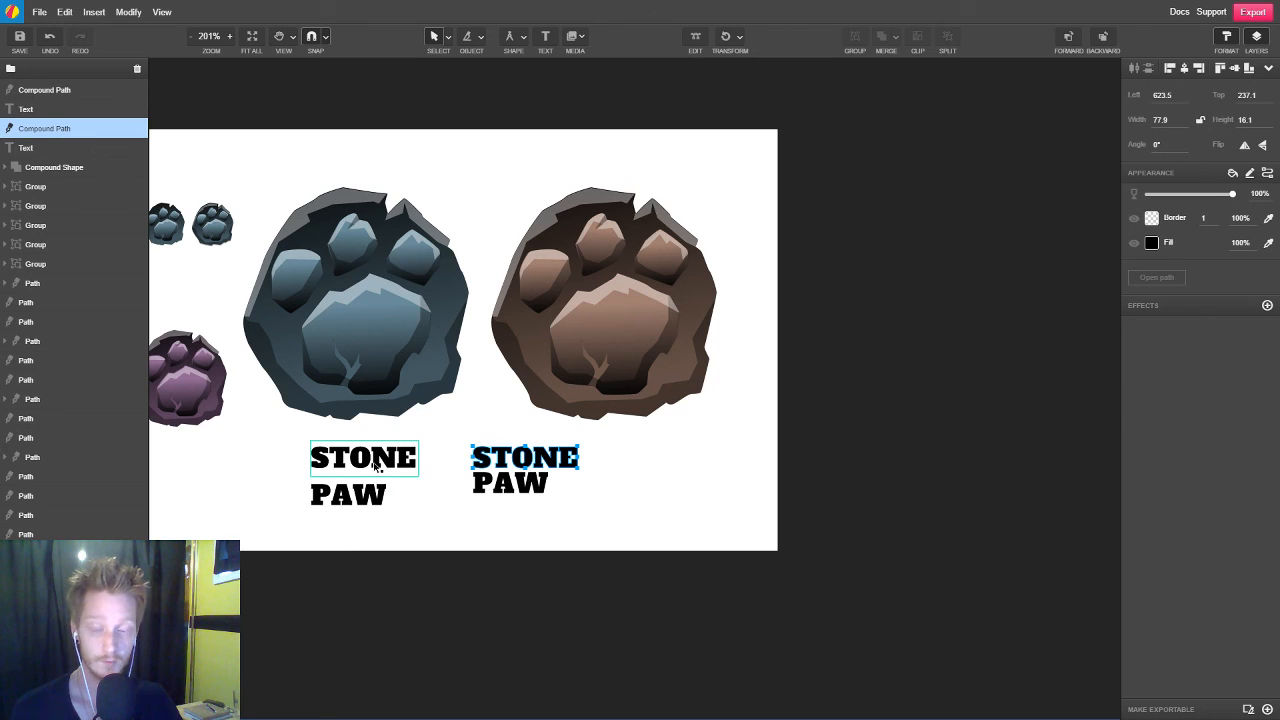
pyautogui.click(374, 466)
pyautogui.doubleClick(392, 468)
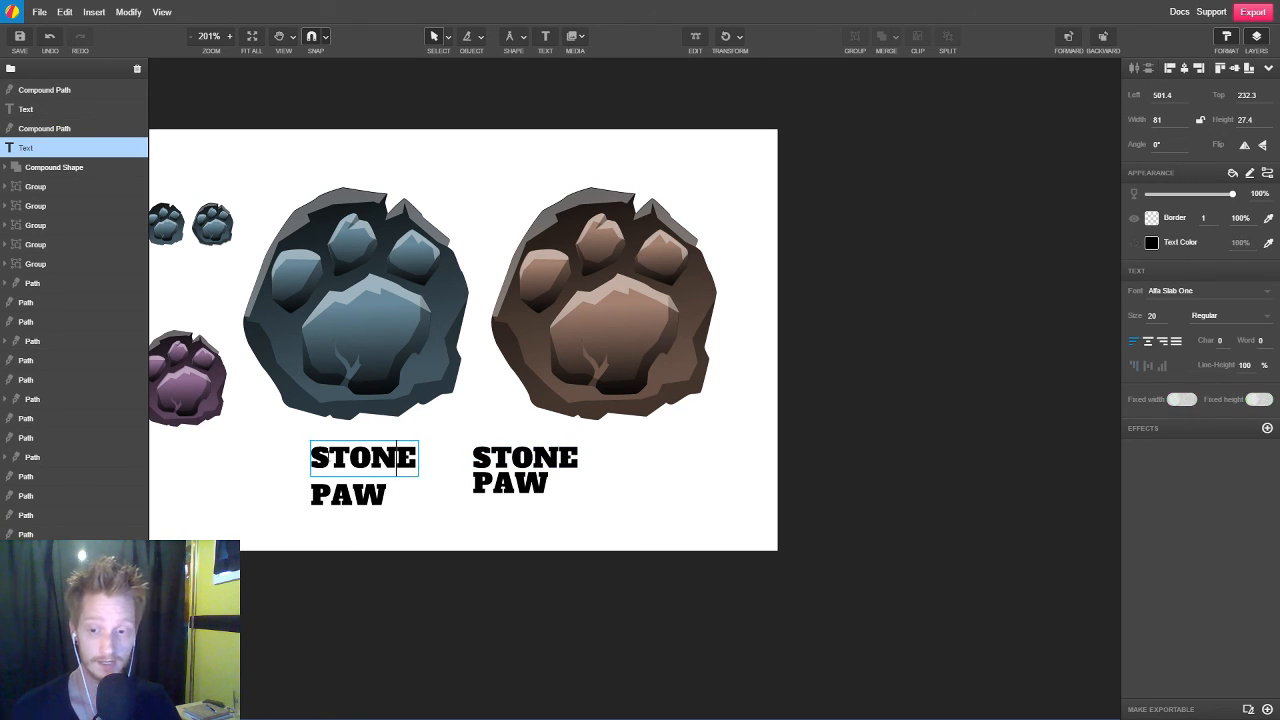
pyautogui.moveTo(396, 466); pyautogui.dragTo(328, 466)
pyautogui.press('Escape')
pyautogui.click(542, 460)
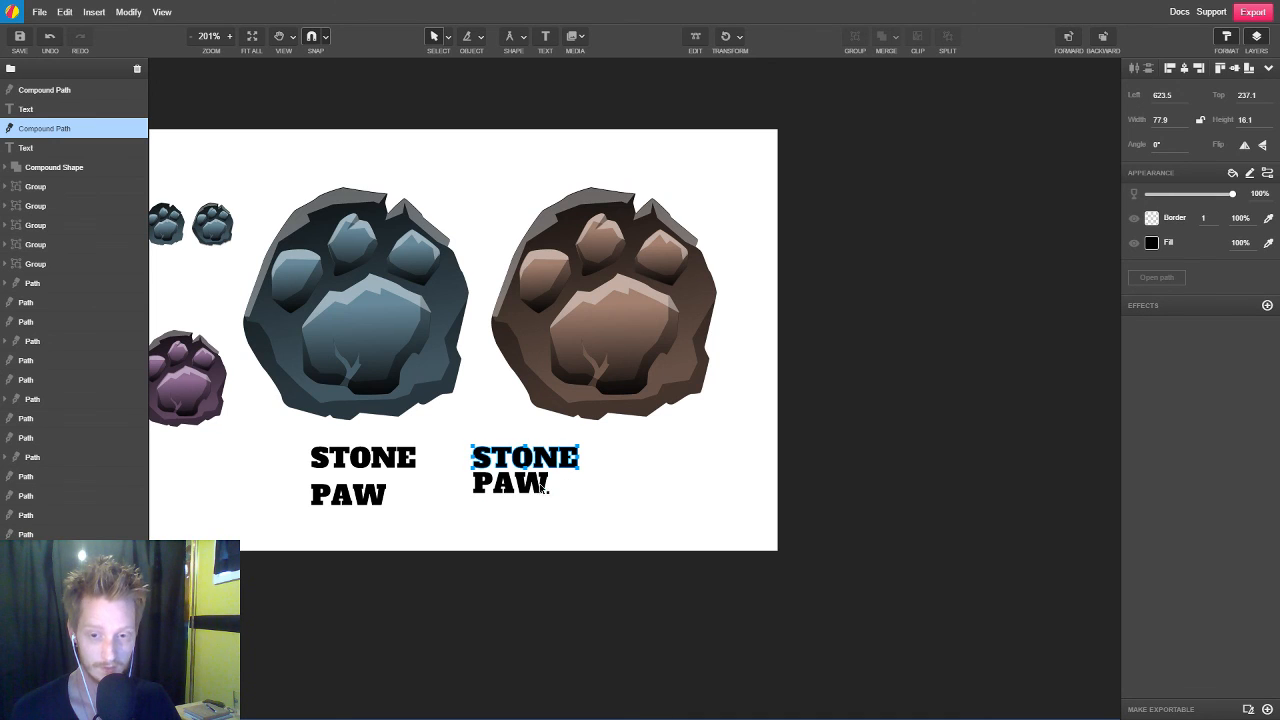
pyautogui.click(535, 490)
pyautogui.keyDown('shift'); pyautogui.click(562, 470); pyautogui.keyUp('shift')
pyautogui.click(564, 600)
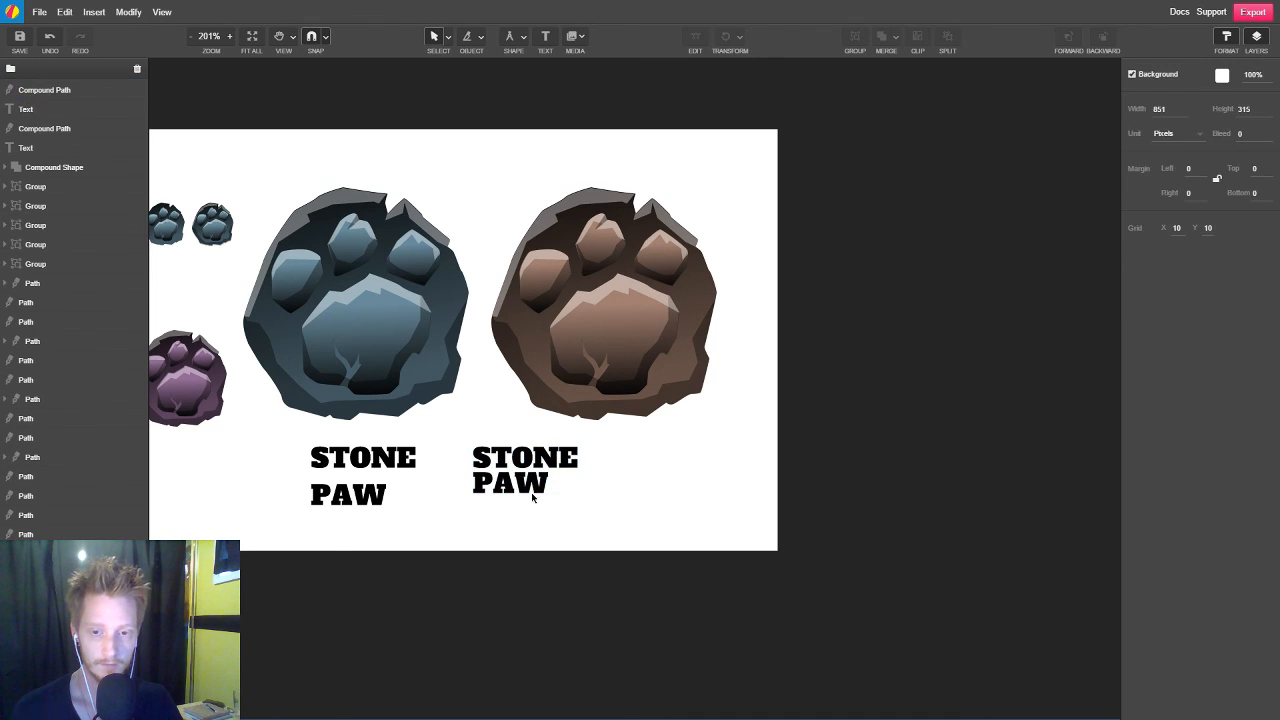
# Scale the PAW path to 77.8 by 21.7 px to match STONE's width and move it down to top position 255.3
pyautogui.click(537, 491)
pyautogui.scroll(5, 580, 516)
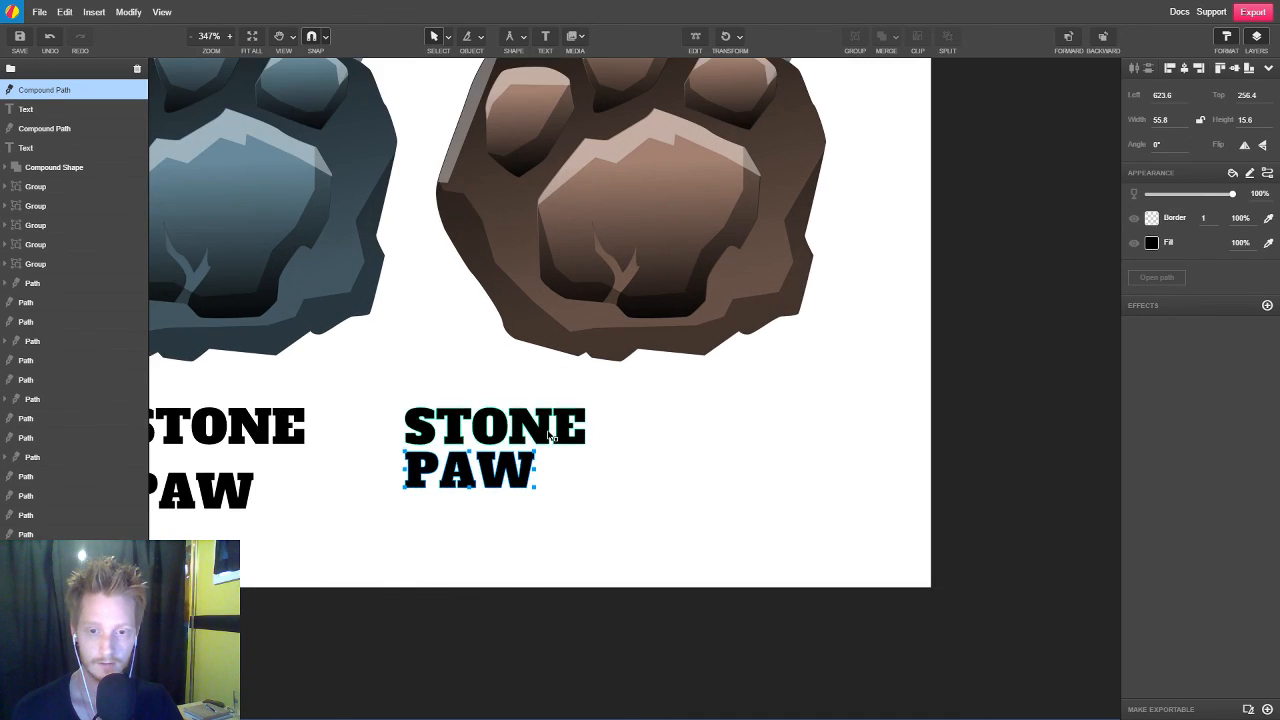
pyautogui.moveTo(537, 471); pyautogui.dragTo(586, 467)
pyautogui.press('shift')
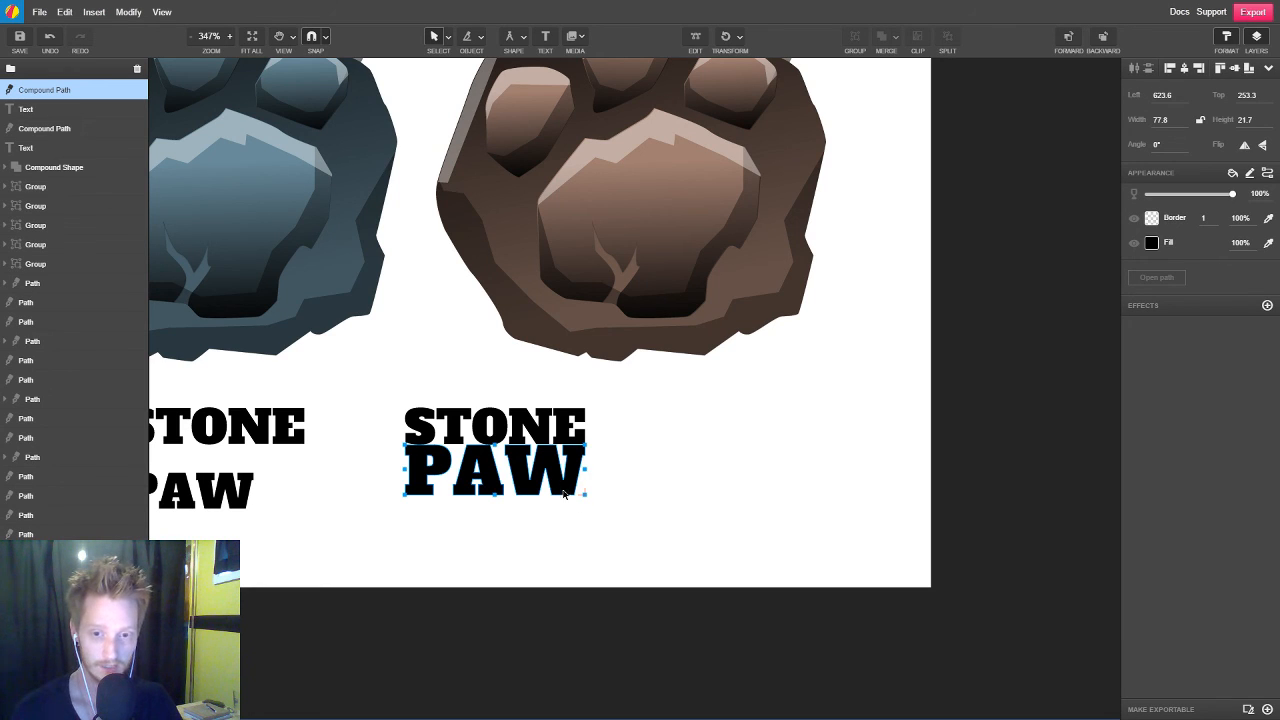
pyautogui.moveTo(563, 490); pyautogui.dragTo(563, 497)
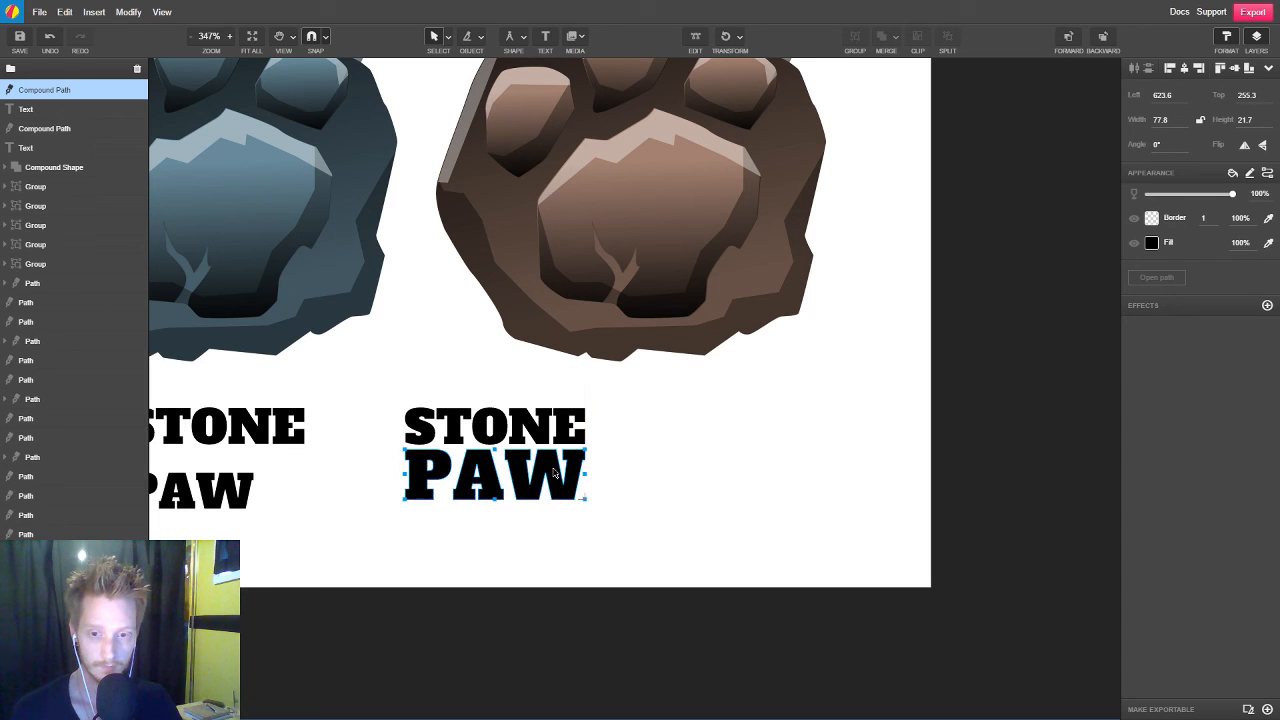
# Scale the STONE and PAW paths together to 118.6 by 60.8 px and centre them under the brown paw, at left position 662
pyautogui.keyDown('shift'); pyautogui.click(545, 428); pyautogui.keyUp('shift')
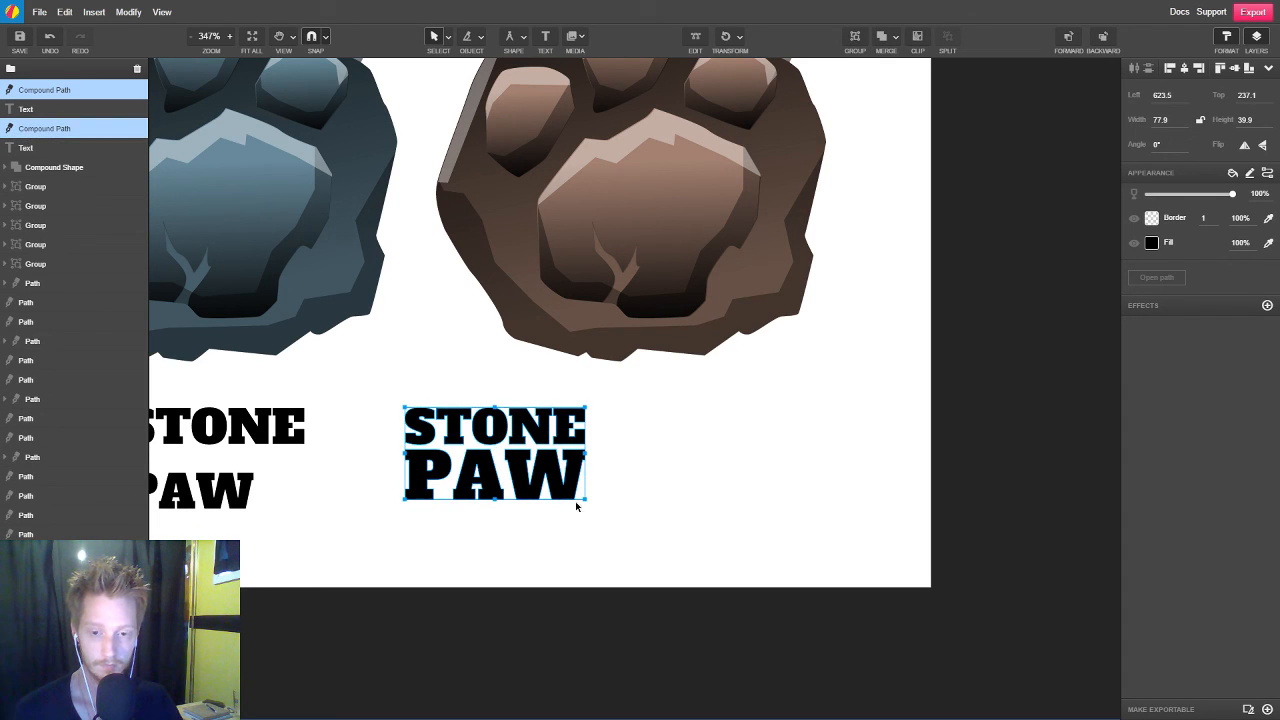
pyautogui.moveTo(587, 500); pyautogui.dragTo(661, 551)
pyautogui.hscroll(3, 488, 503)
pyautogui.moveTo(490, 500); pyautogui.dragTo(587, 507)
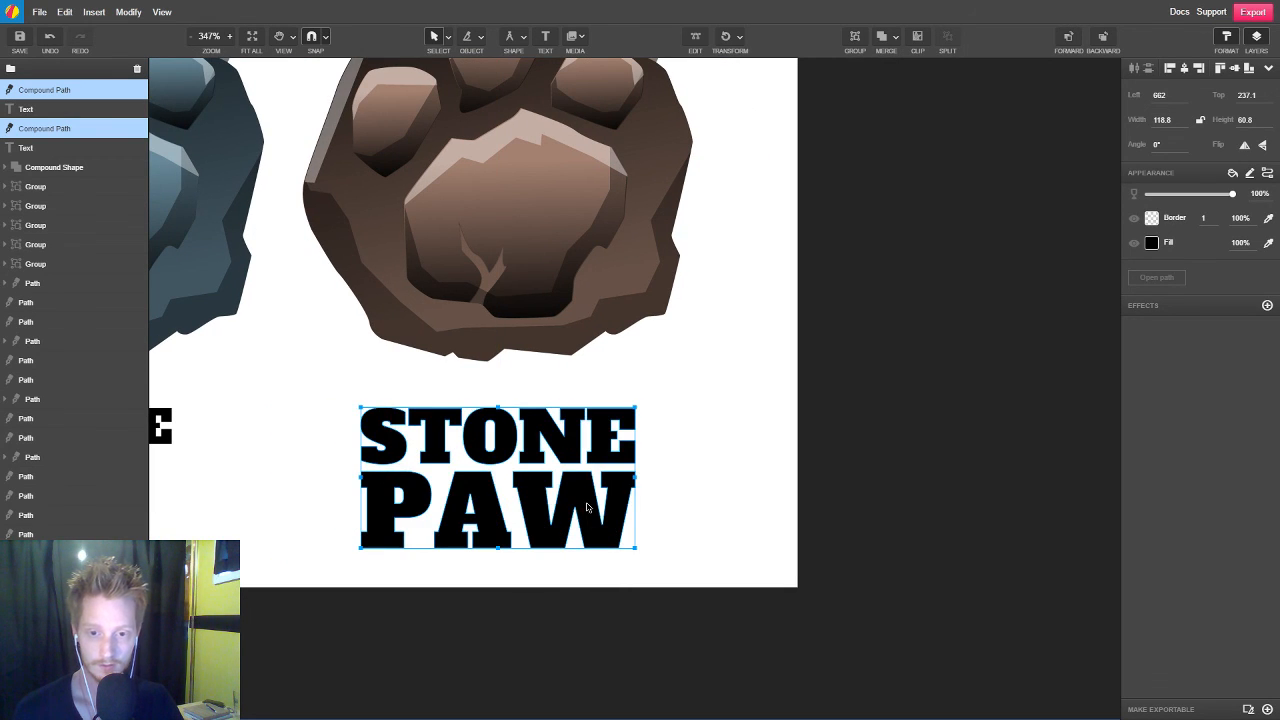
# Fill the STONE PAW paths with the dark brown sampled from the brown paw's lower rock edge and move them slightly up towards the paw
pyautogui.scroll(-4, 695, 491)
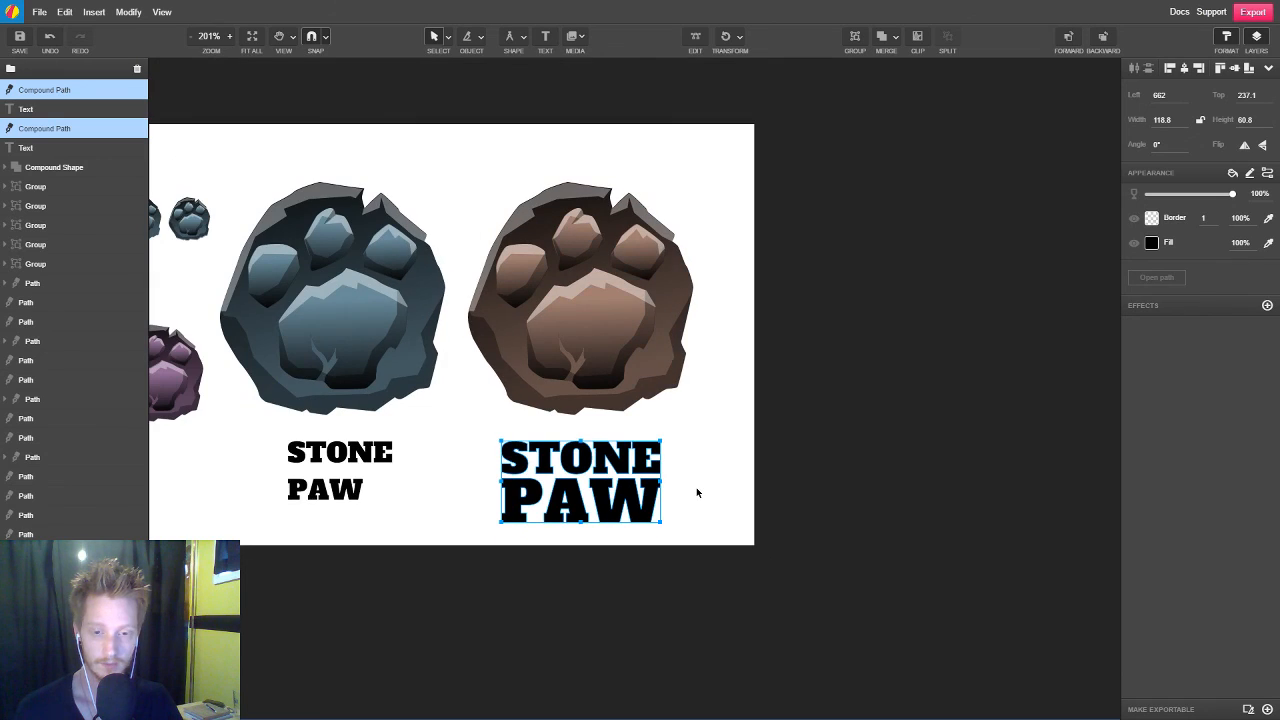
pyautogui.click(1269, 244)
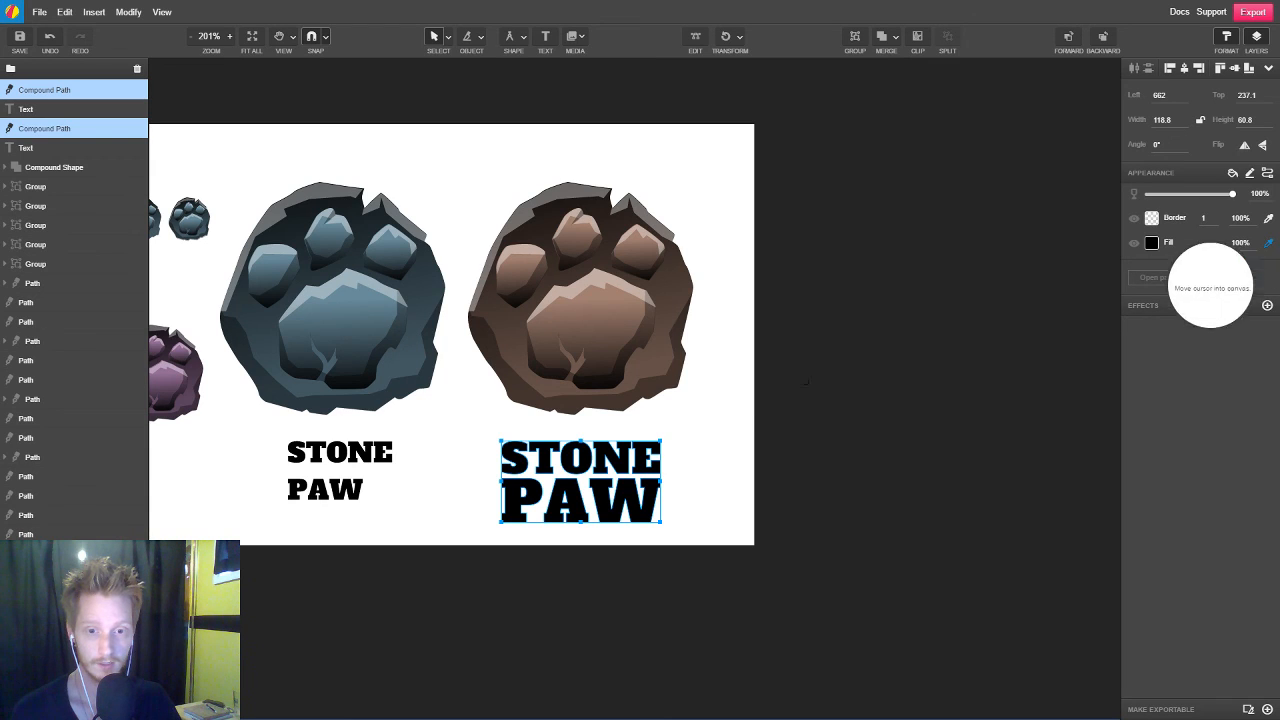
pyautogui.click(599, 400)
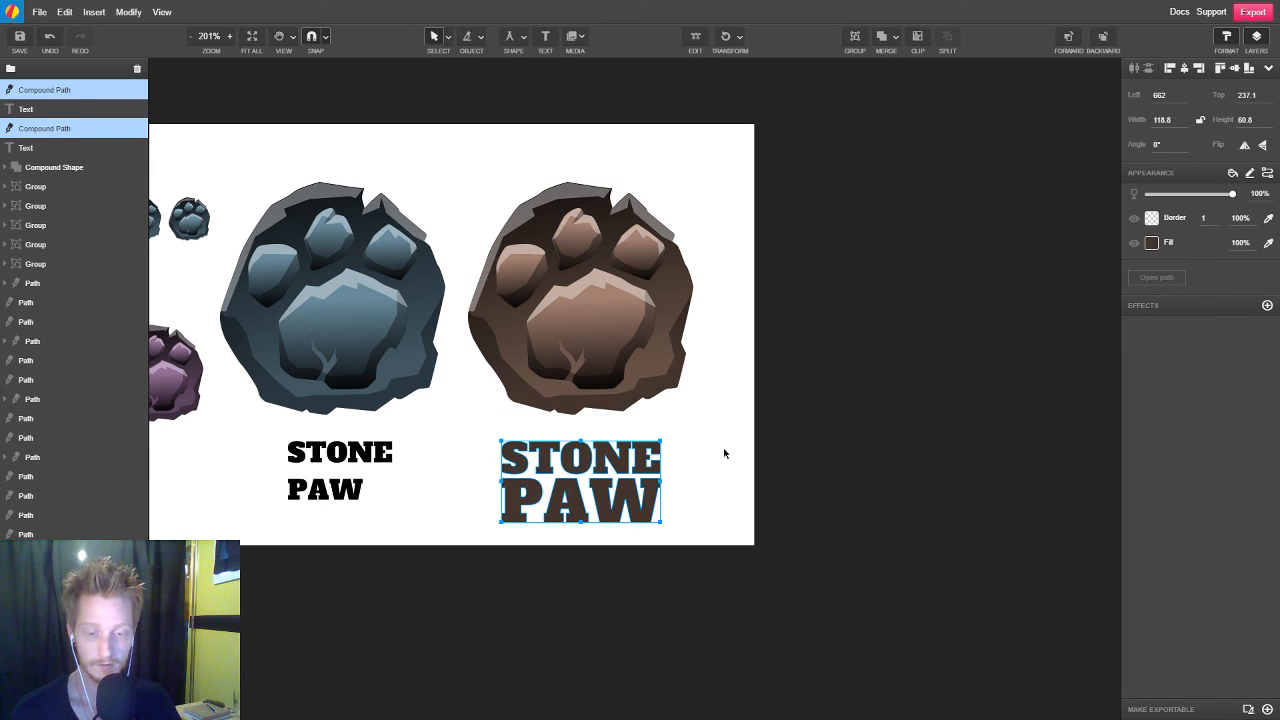
pyautogui.moveTo(636, 490); pyautogui.dragTo(638, 476)
pyautogui.scroll(-2, 818, 588)
pyautogui.click(831, 588)
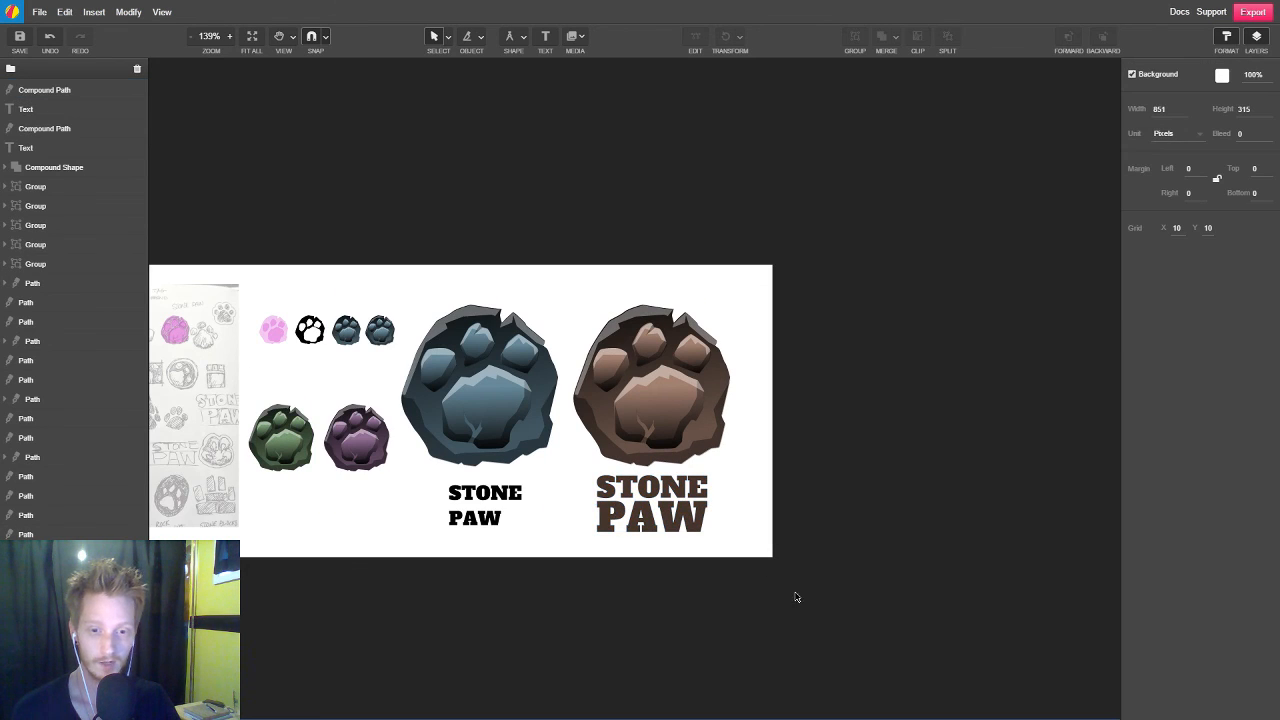
pyautogui.press('space')
pyautogui.moveTo(743, 578); pyautogui.dragTo(880, 530)
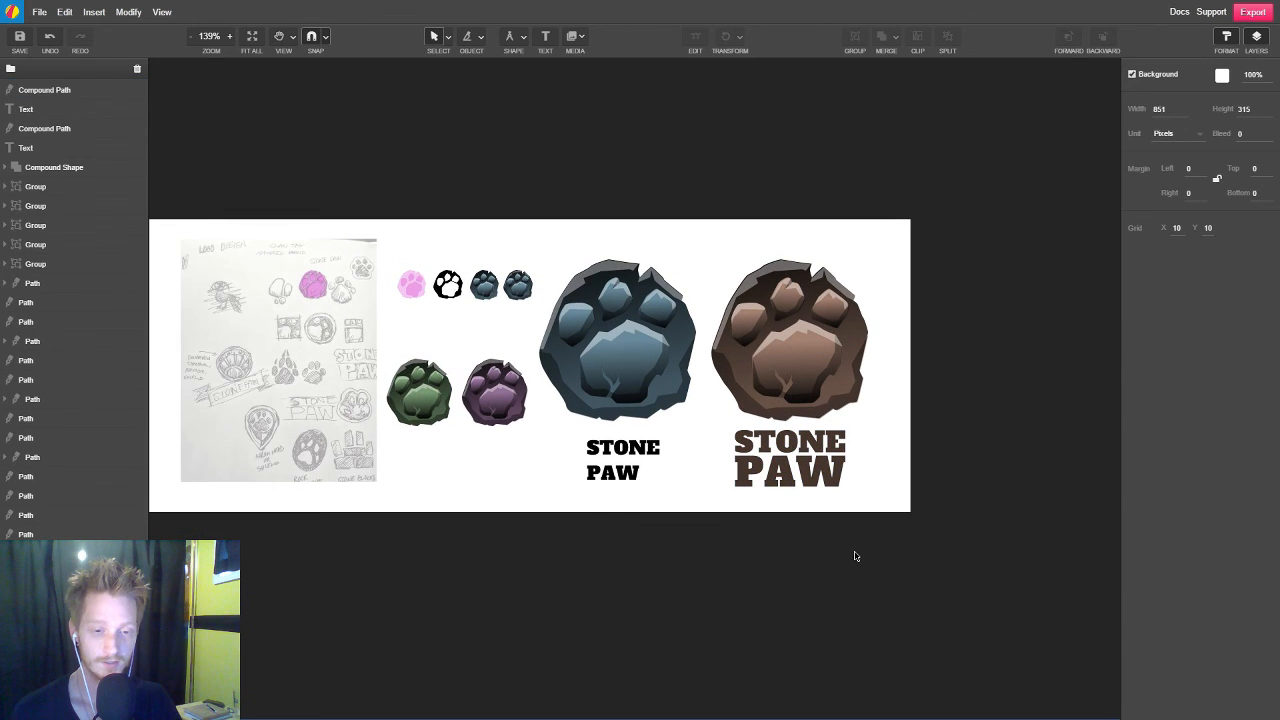
pyautogui.scroll(1, 885, 568)
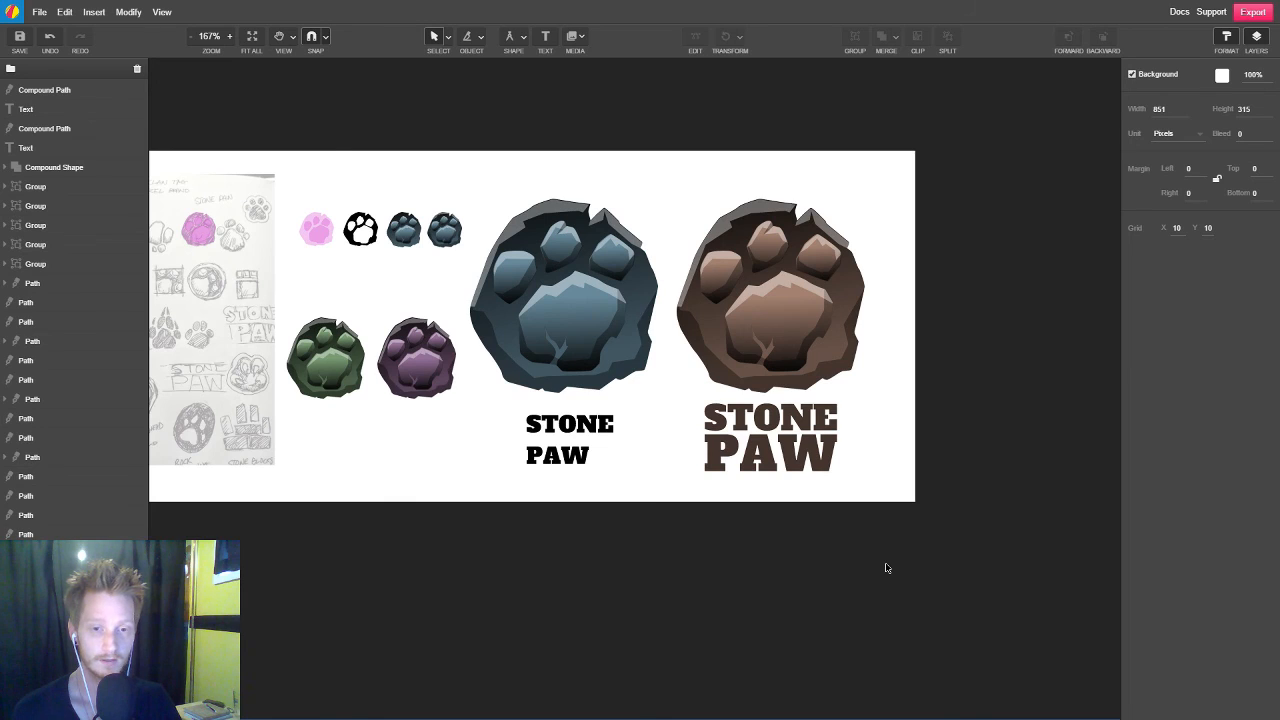